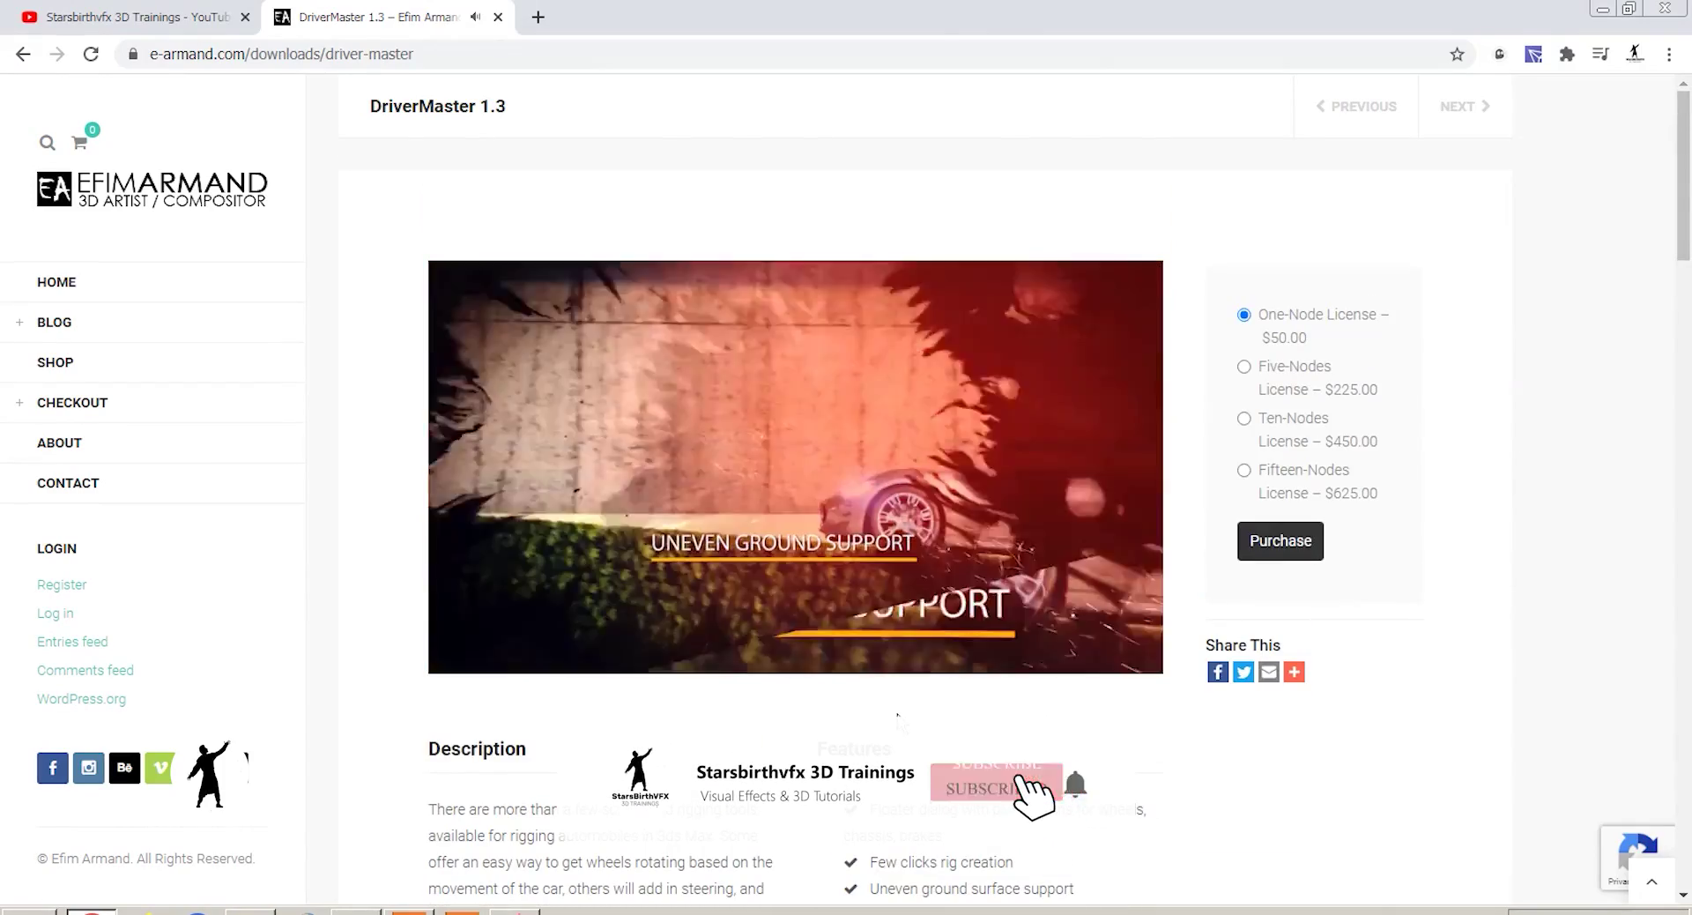
Step: Skip the DriverMaster promo video ahead to about 00:43
drag(819, 655, 946, 652)
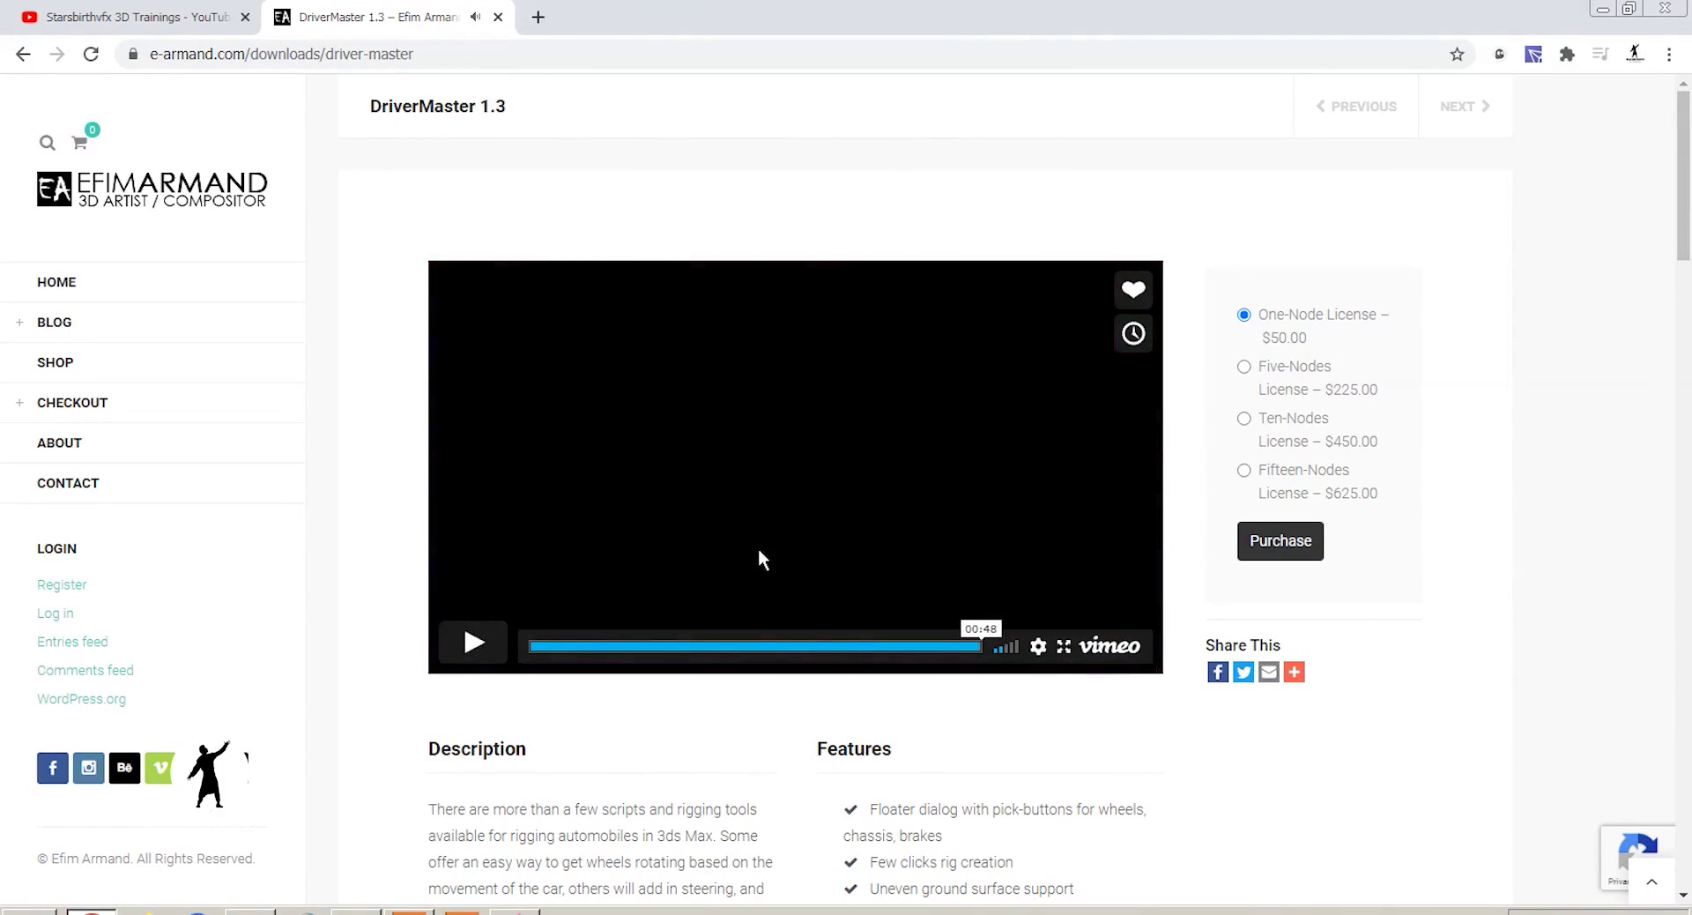
scroll(758, 551, down, 10)
scroll(793, 582, up, 10)
scroll(731, 529, up, 3)
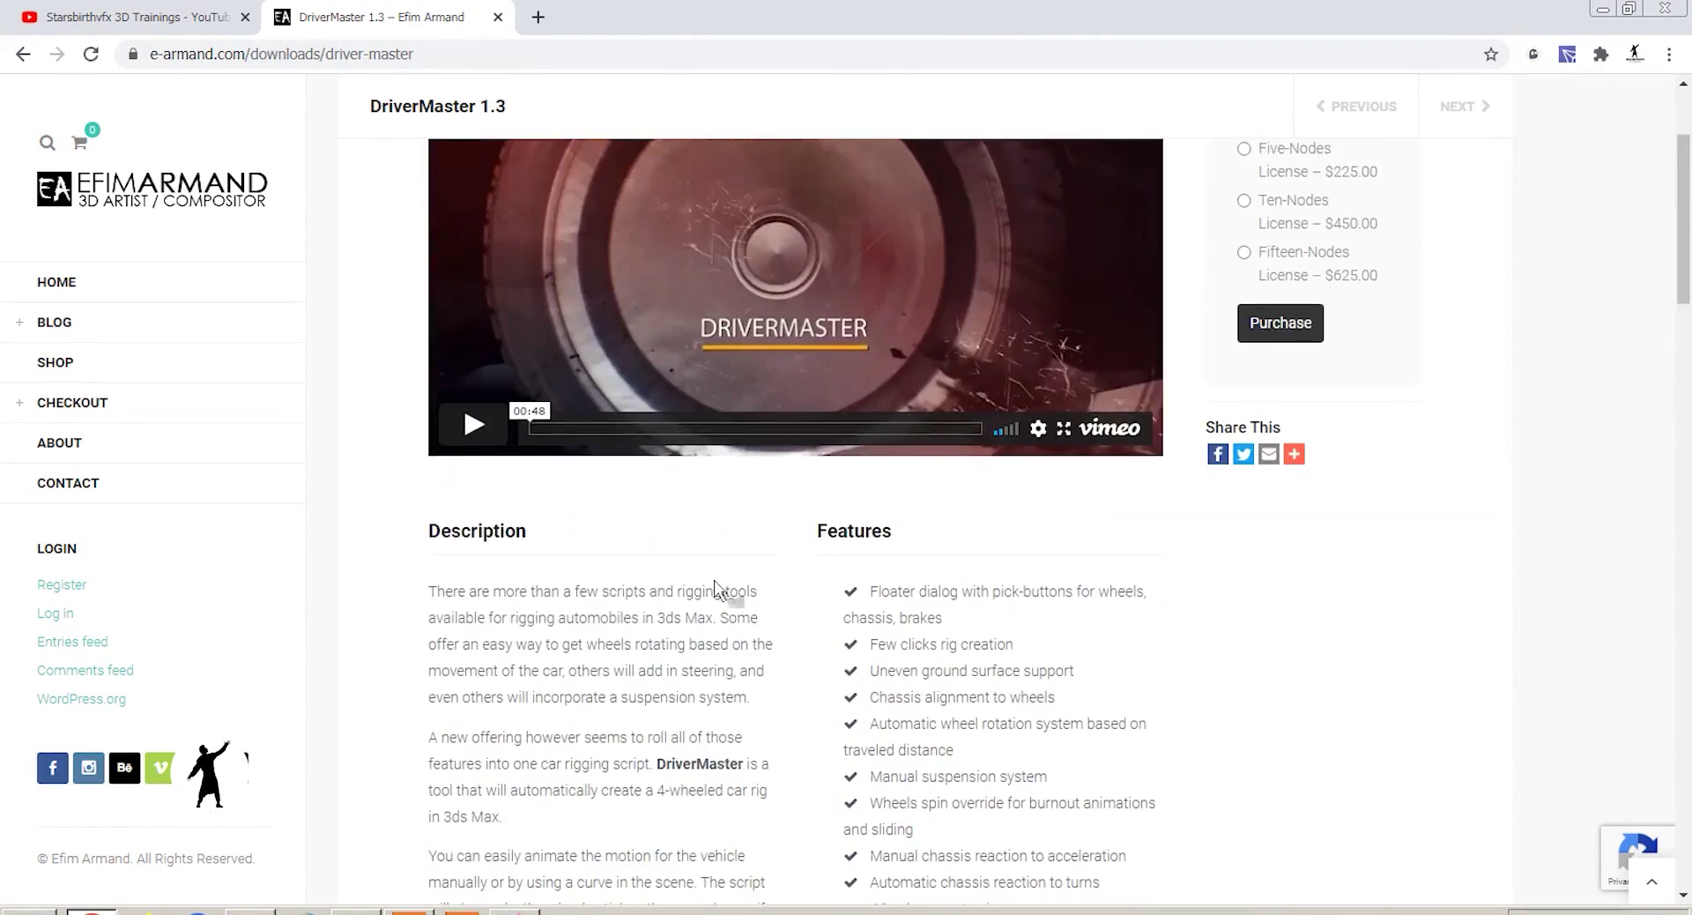
scroll(572, 476, down, 1)
Step: Scroll down to the Videos section and play the first demo, then the taxi rig demo
drag(441, 468, 1152, 868)
scroll(1057, 829, down, 4)
scroll(881, 775, down, 6)
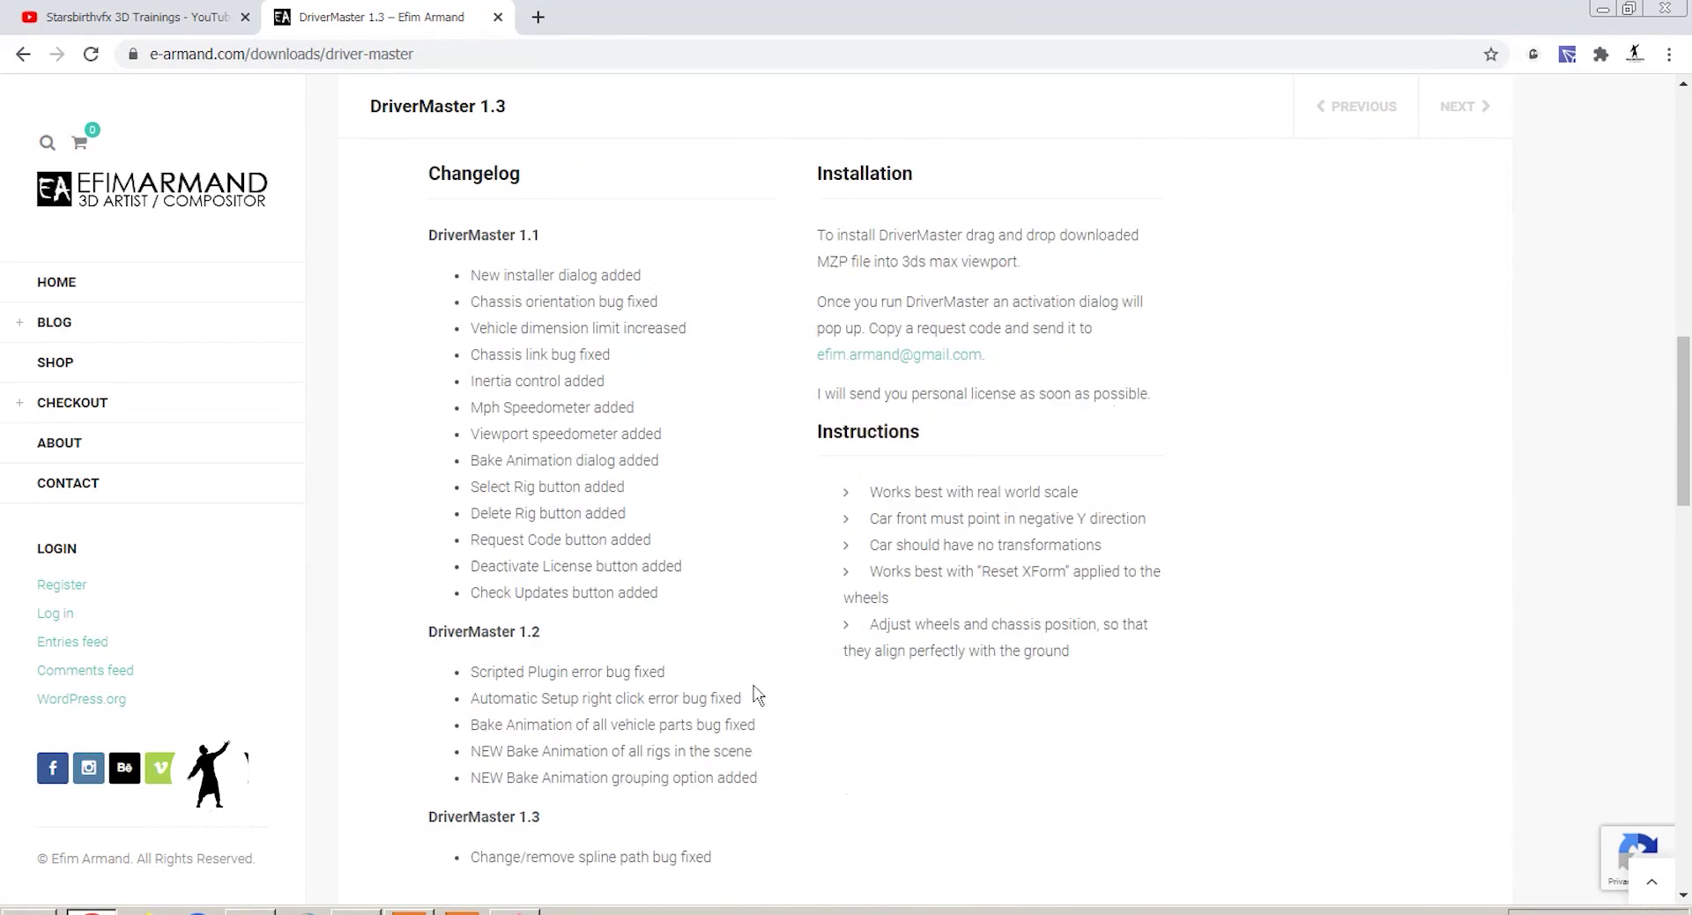
scroll(705, 705, down, 4)
scroll(689, 687, down, 3)
click(675, 648)
scroll(674, 652, down, 3)
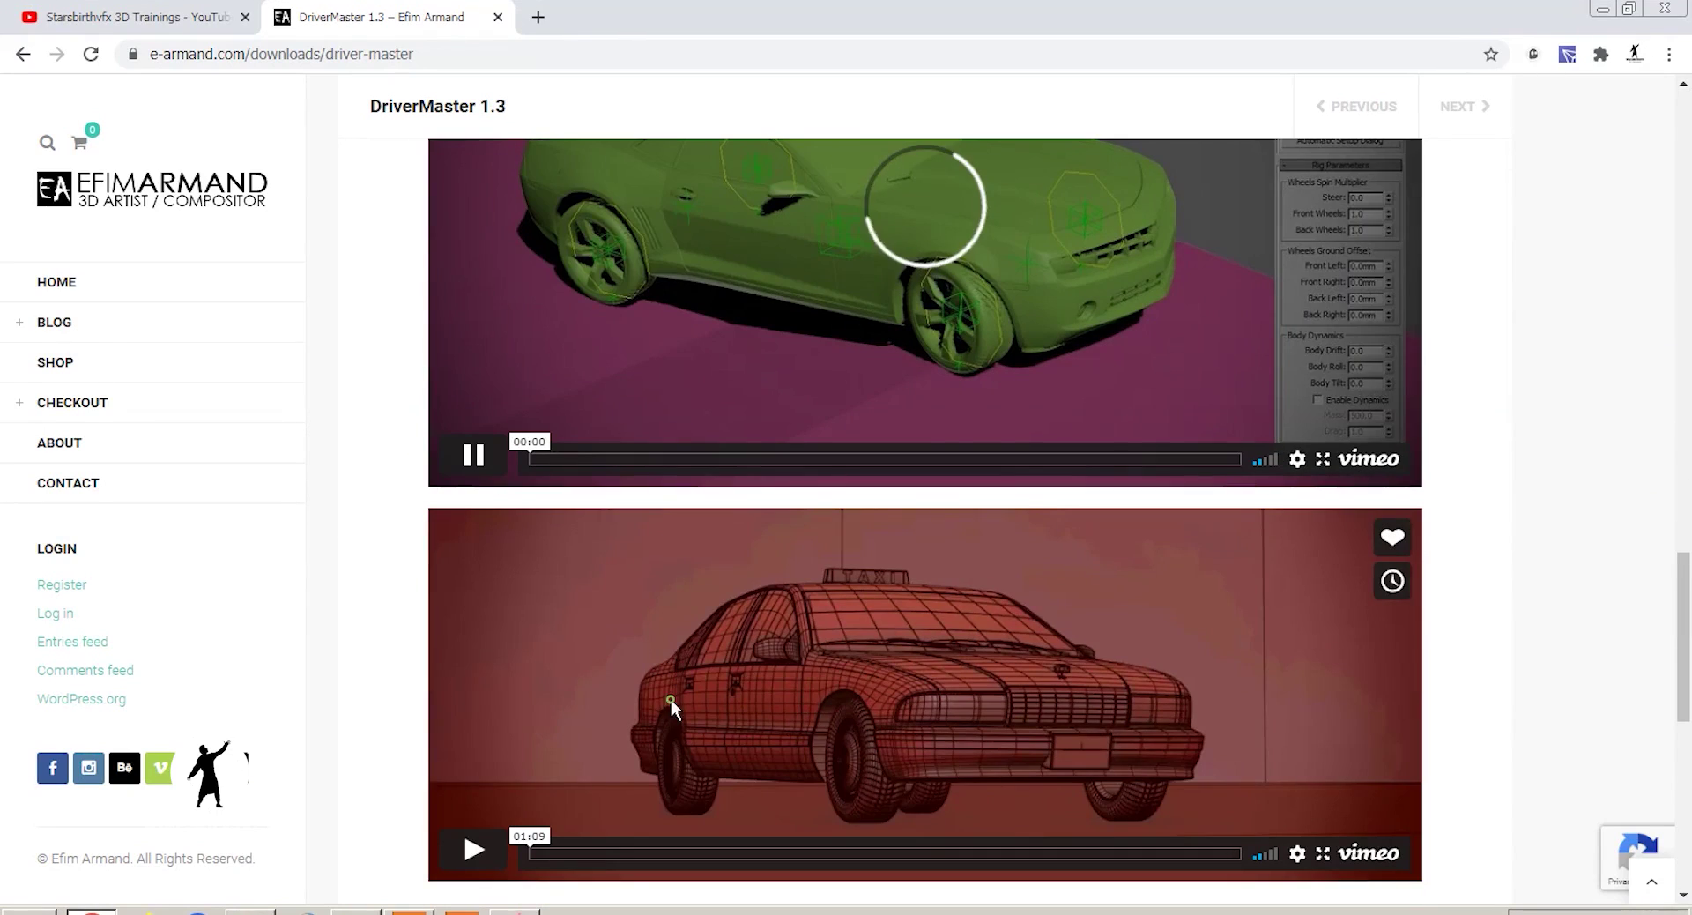
click(656, 674)
scroll(661, 626, down, 4)
scroll(675, 595, up, 1)
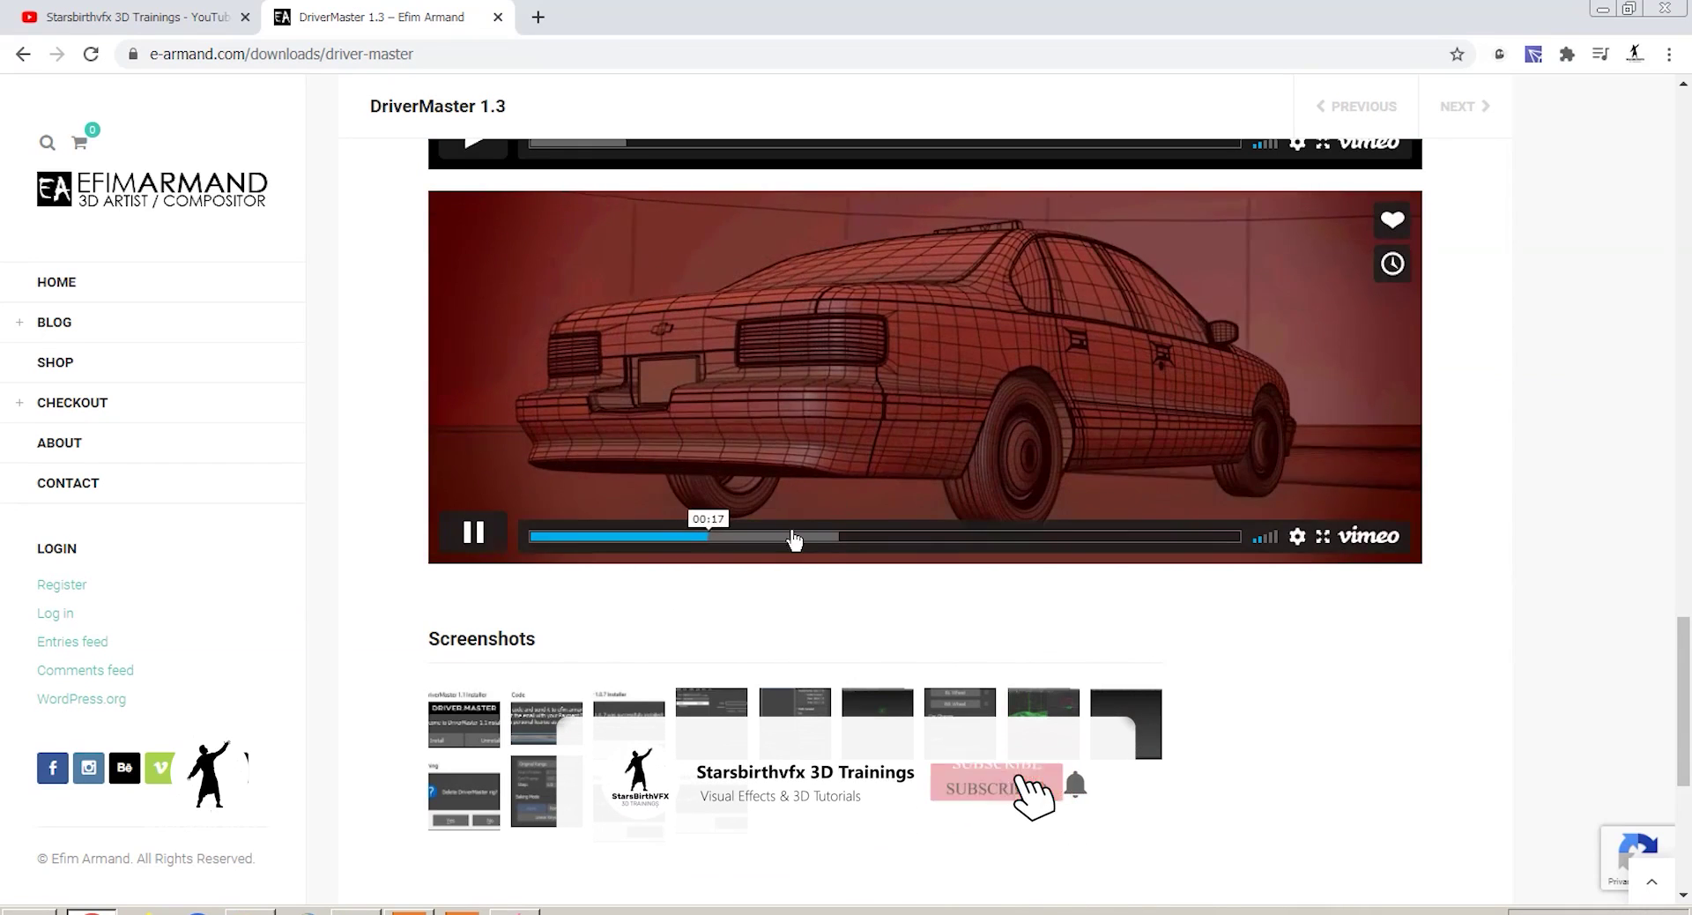
click(464, 723)
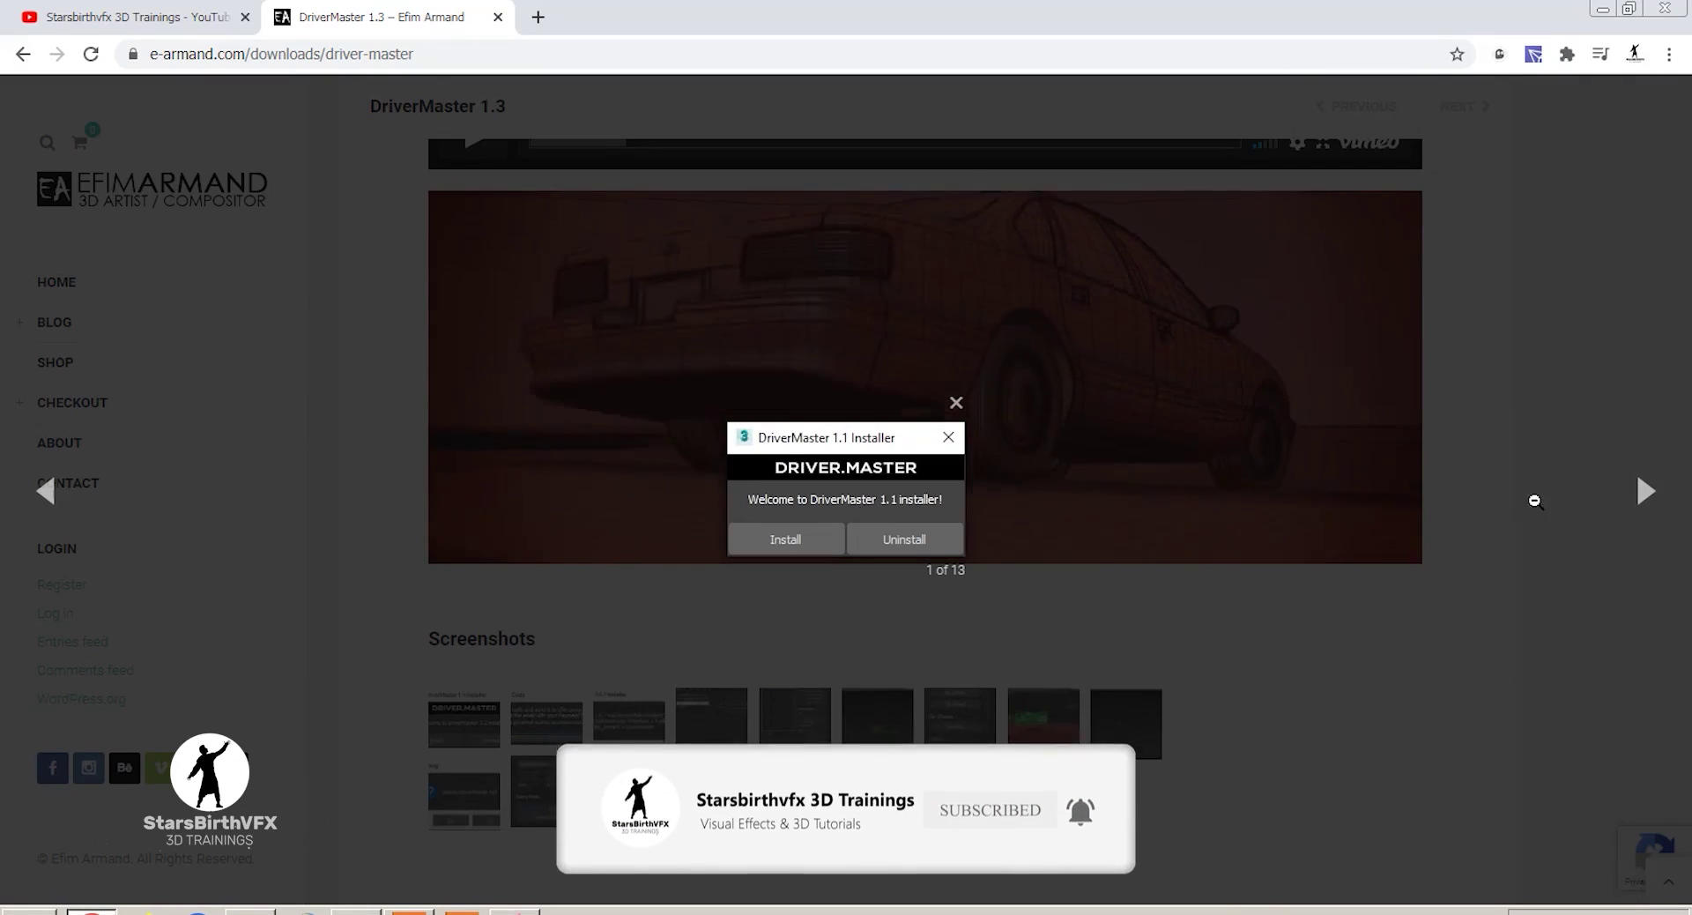
click(1643, 491)
click(1642, 490)
click(1645, 493)
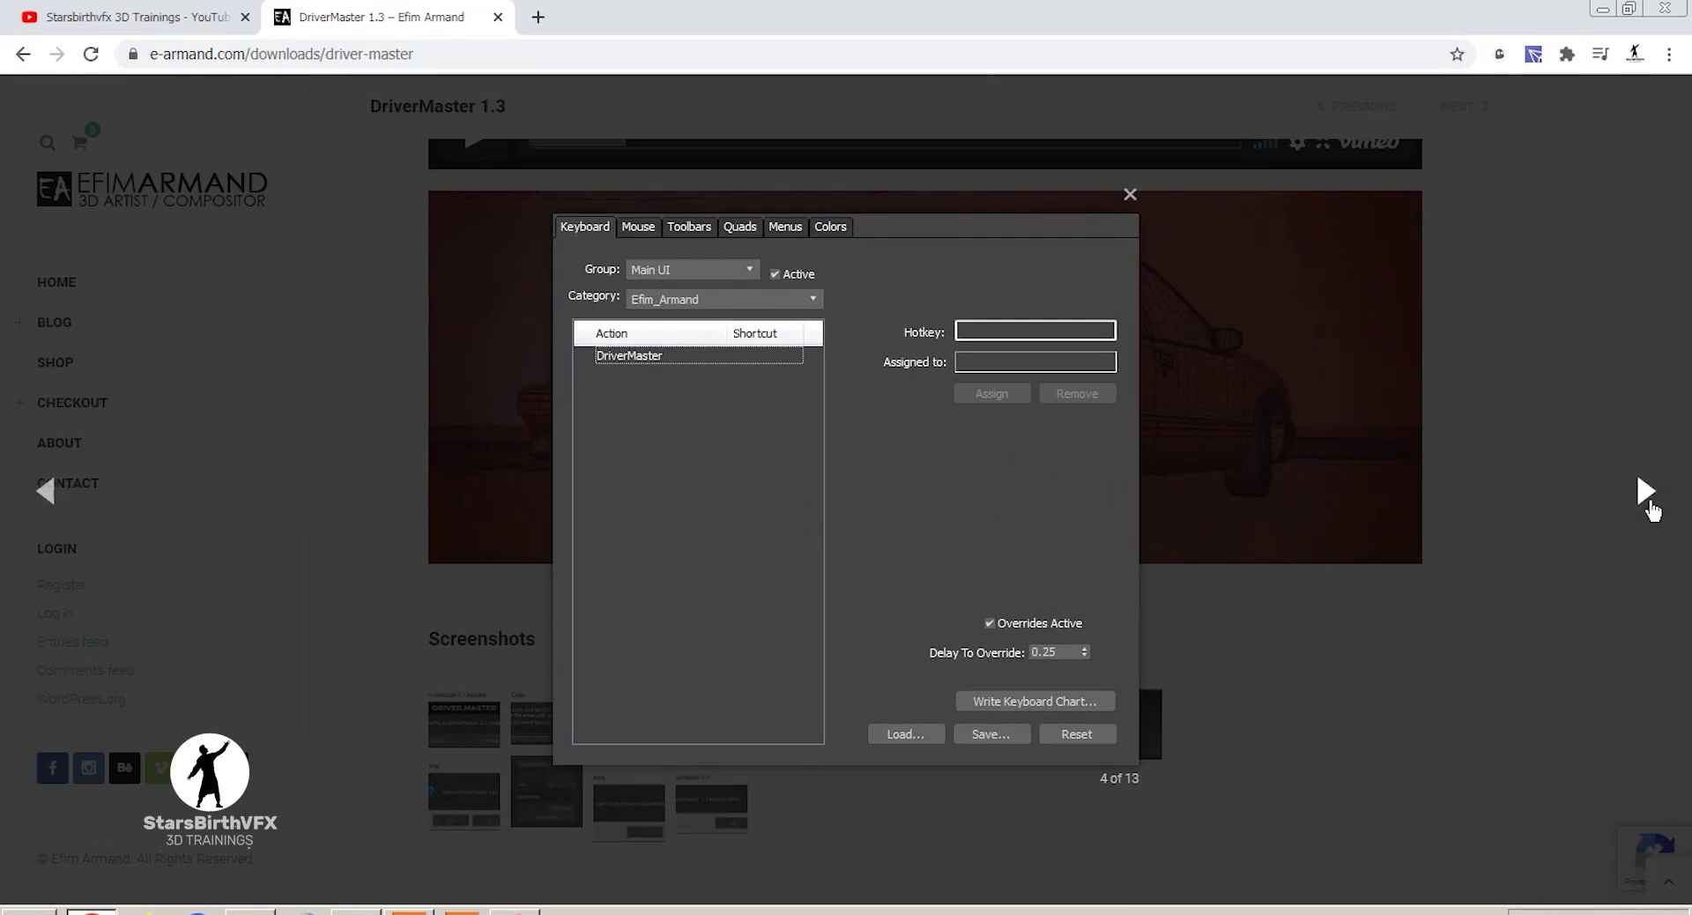
click(1648, 504)
click(1649, 504)
click(1648, 504)
click(1649, 504)
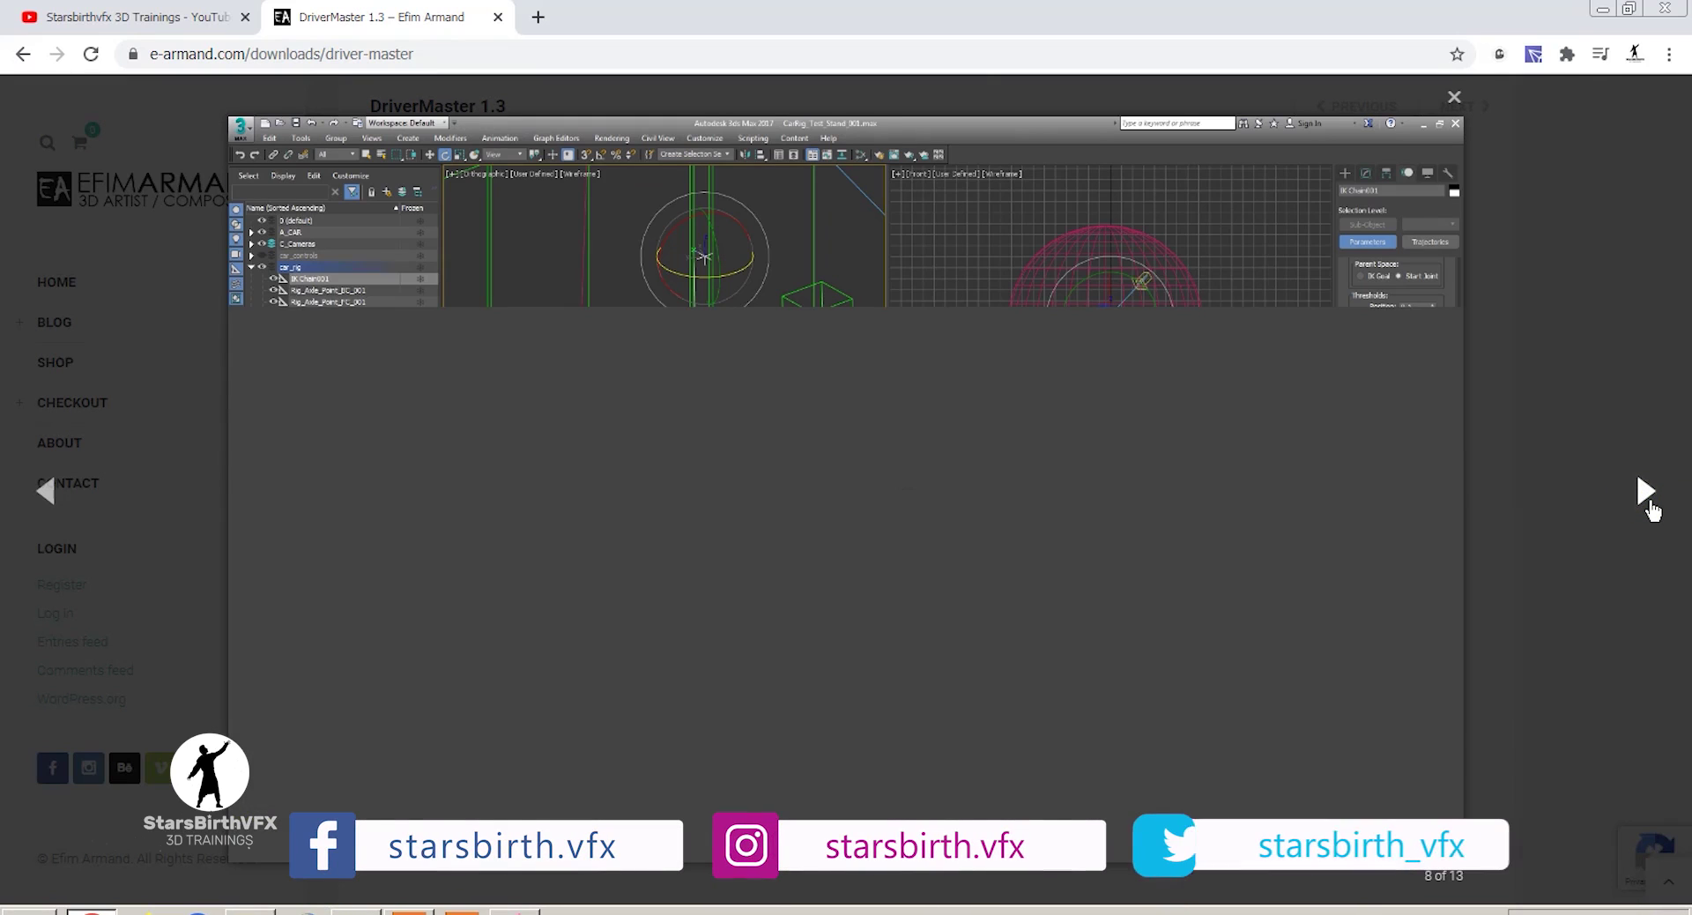
click(1649, 504)
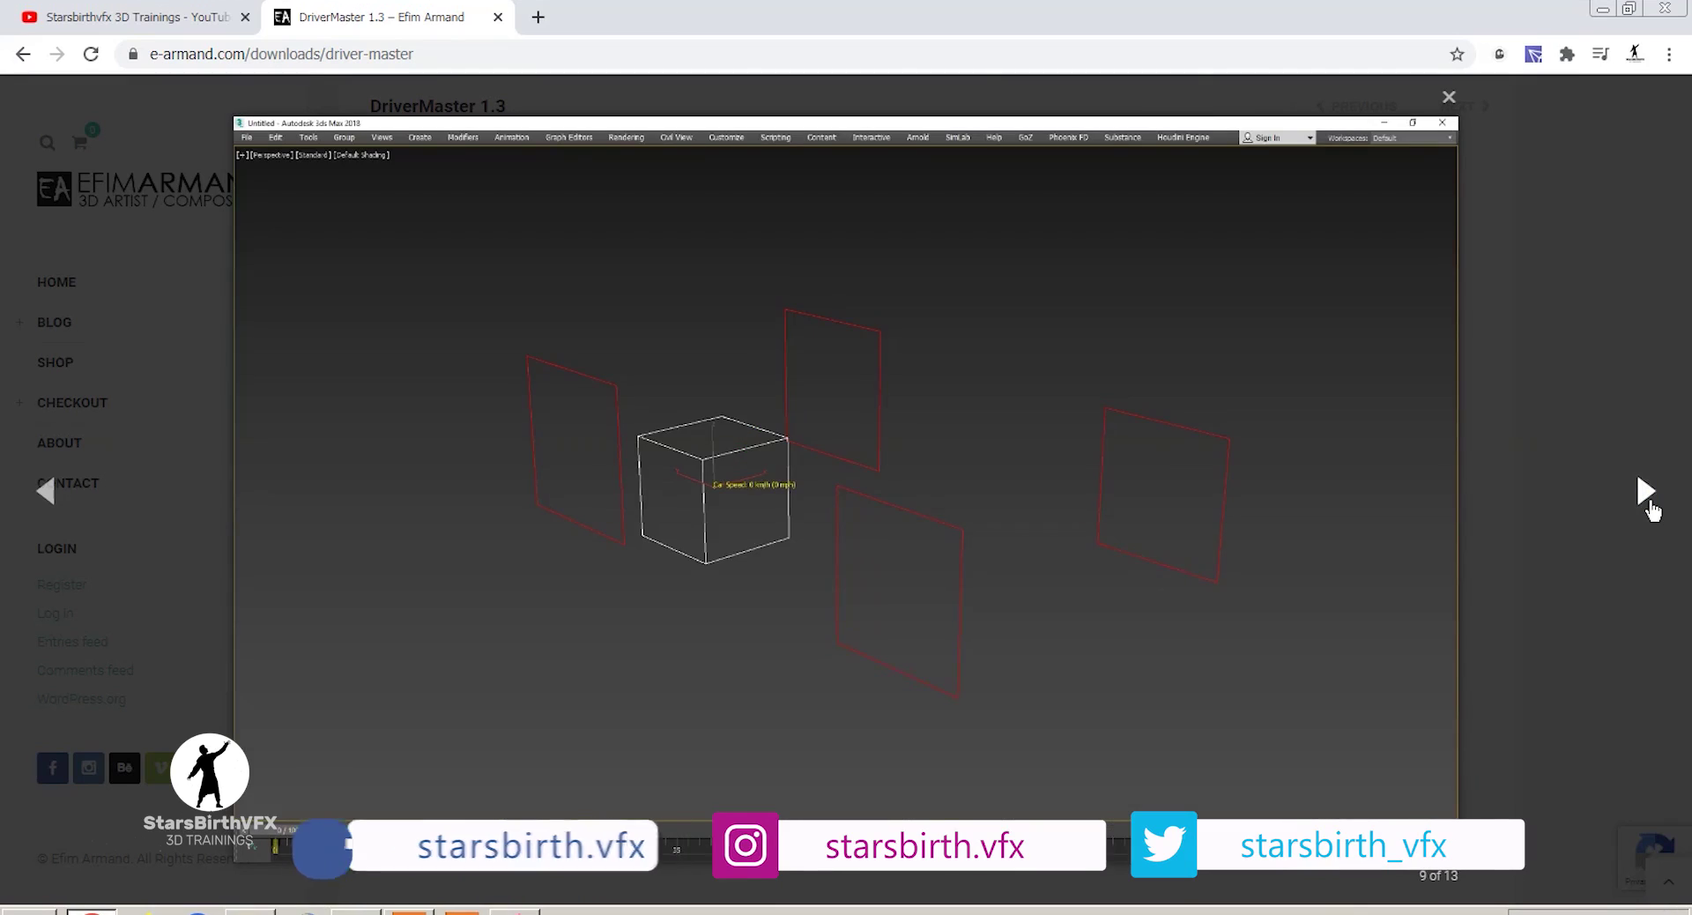
click(1648, 504)
click(1648, 504)
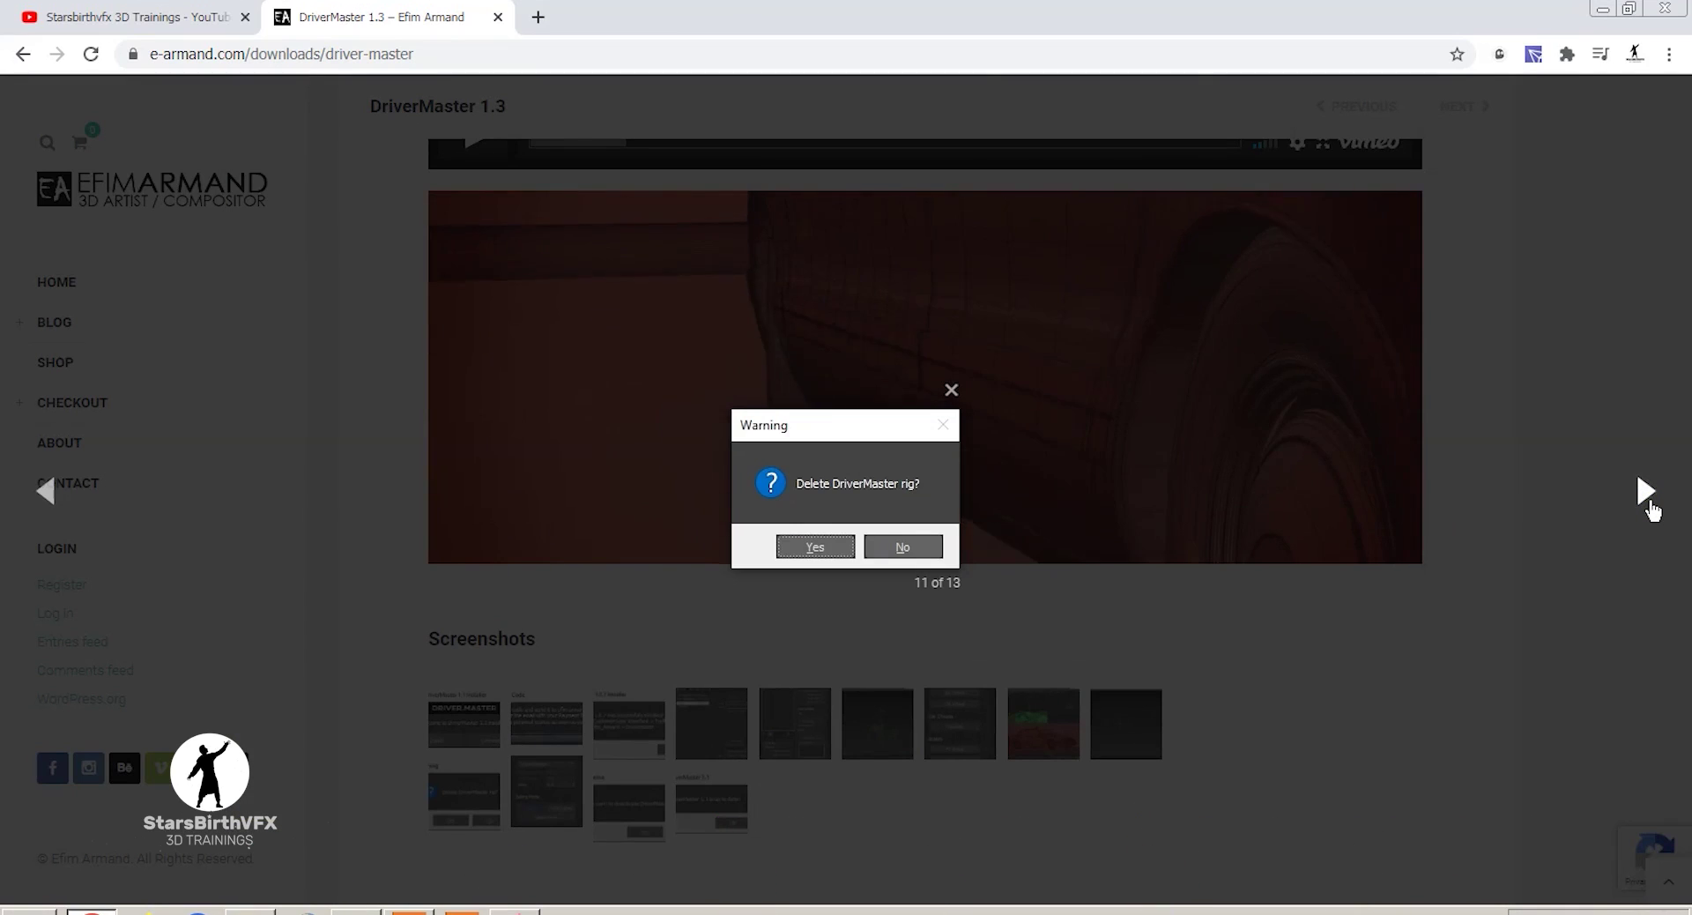
click(1649, 504)
click(1648, 504)
click(1648, 504)
click(1649, 504)
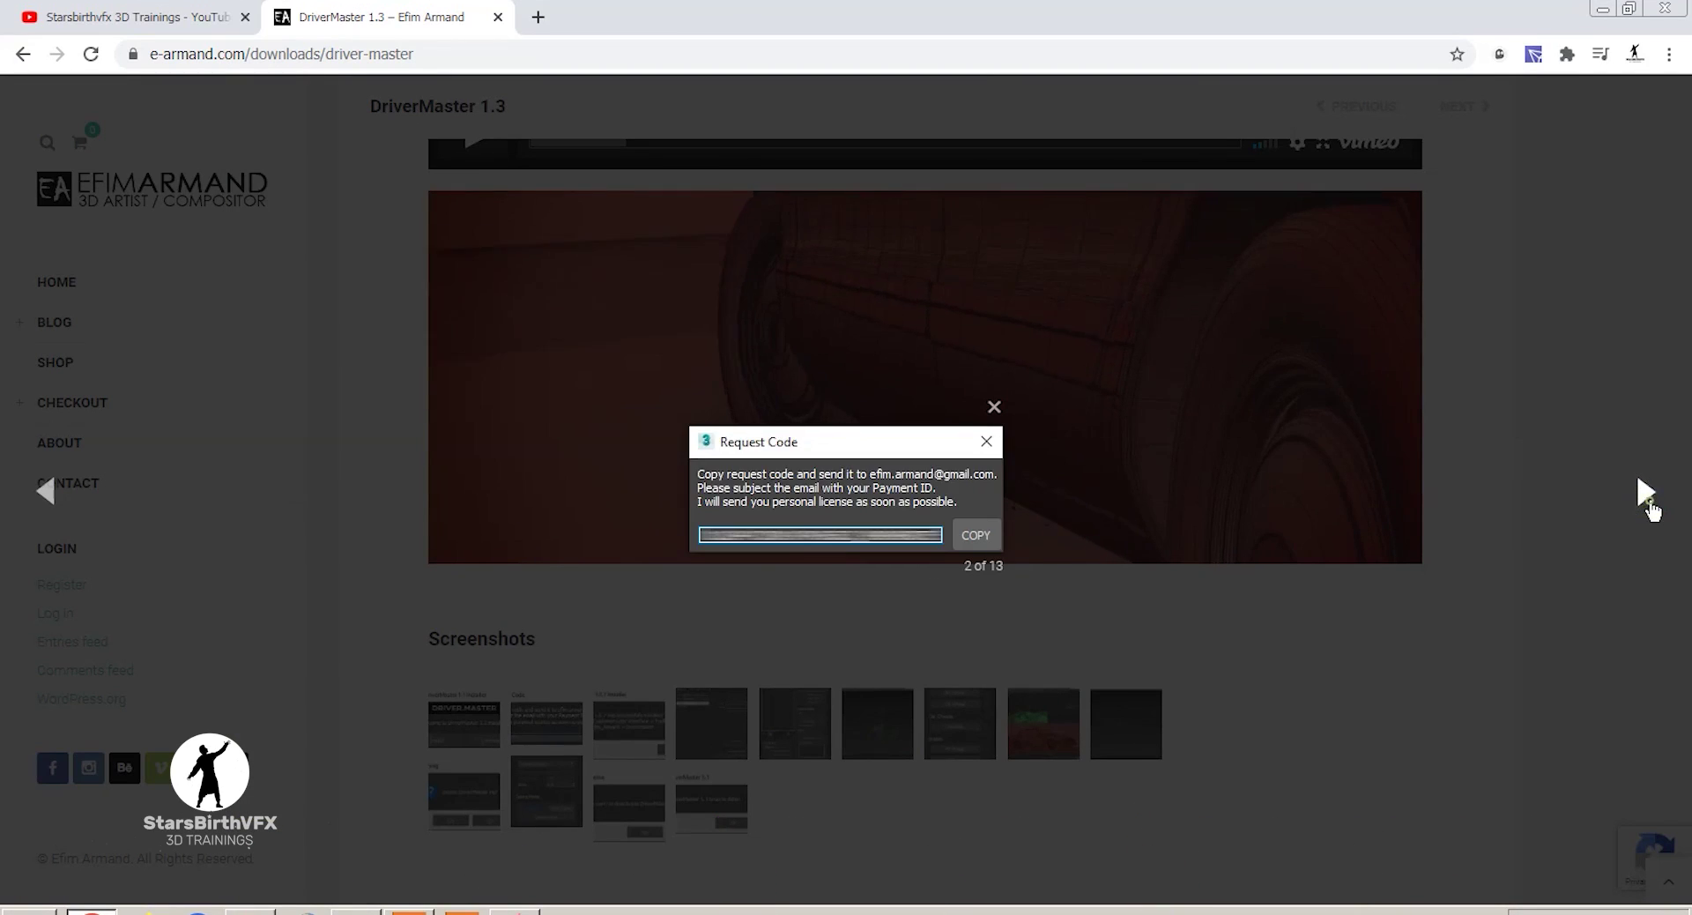
click(1649, 508)
click(1649, 507)
click(1644, 505)
click(1642, 503)
click(1640, 502)
click(835, 844)
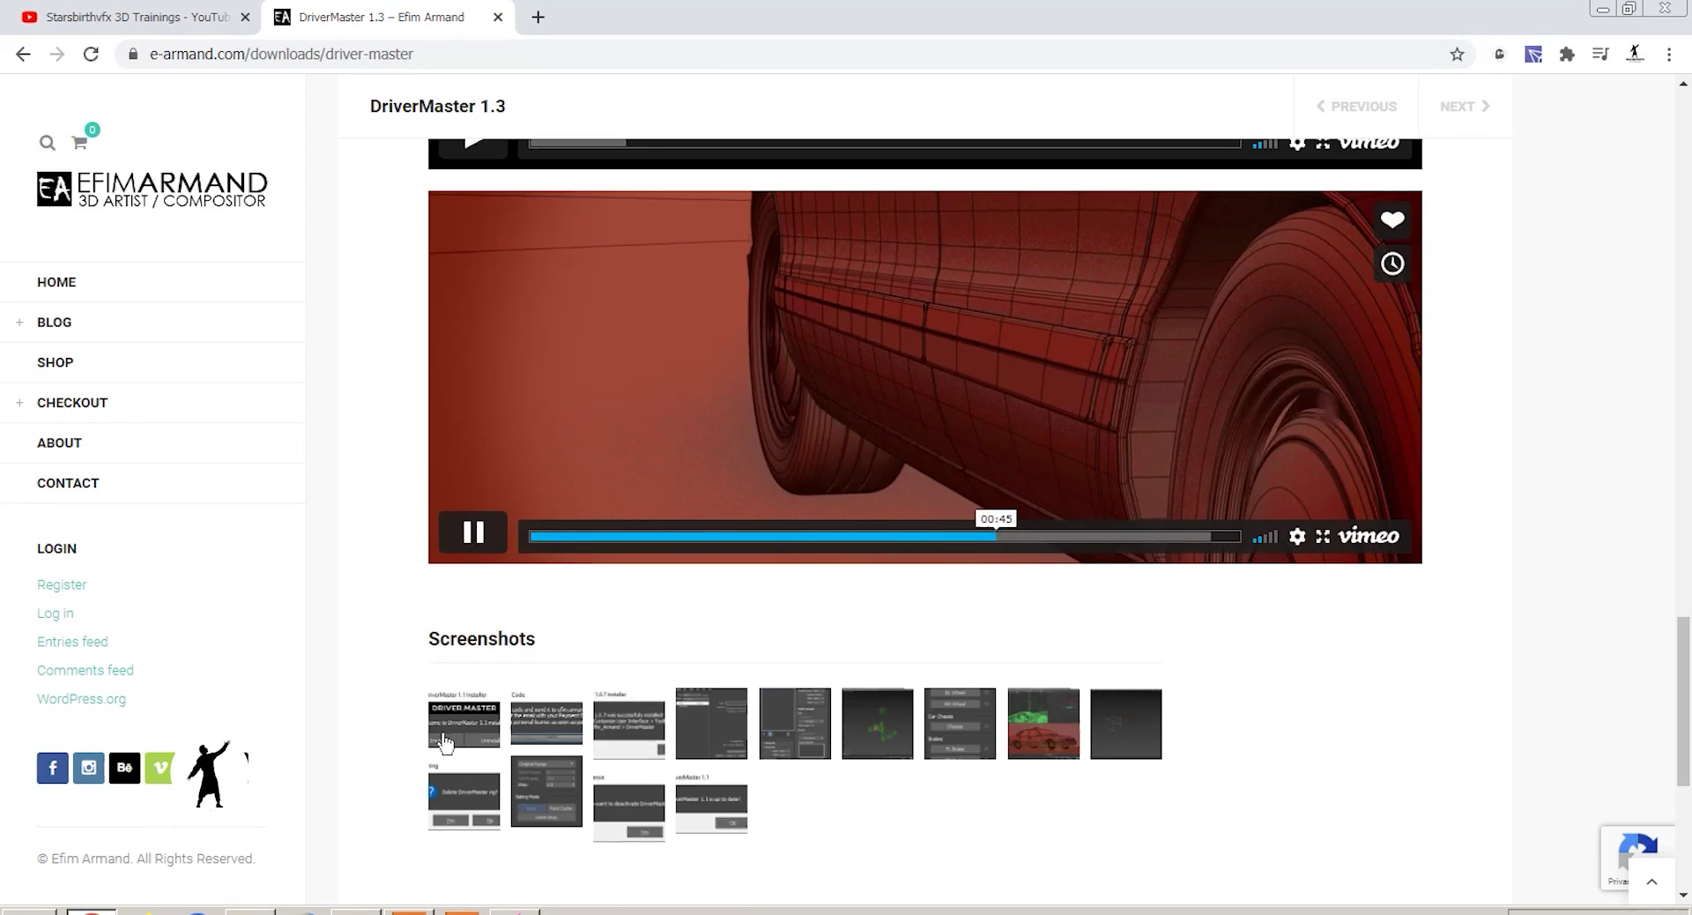
scroll(987, 546, up, 3)
click(1075, 747)
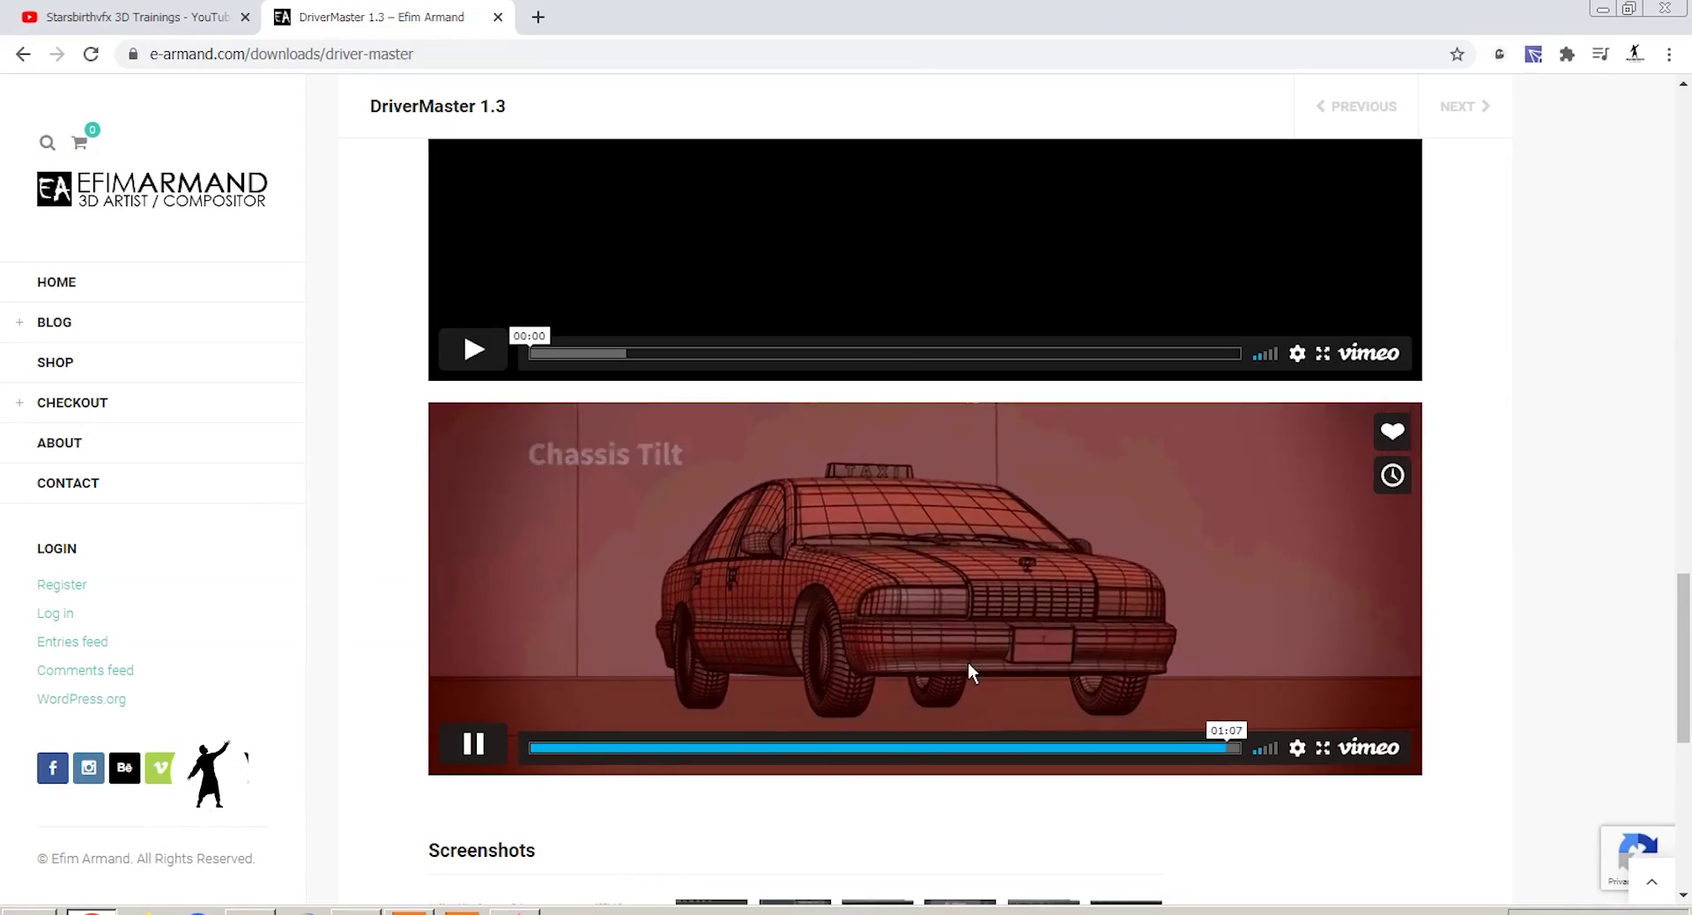
Step: Browse the Starsbirthvfx 3D Trainings Videos grid on YouTube, then scroll back to the top
click(151, 29)
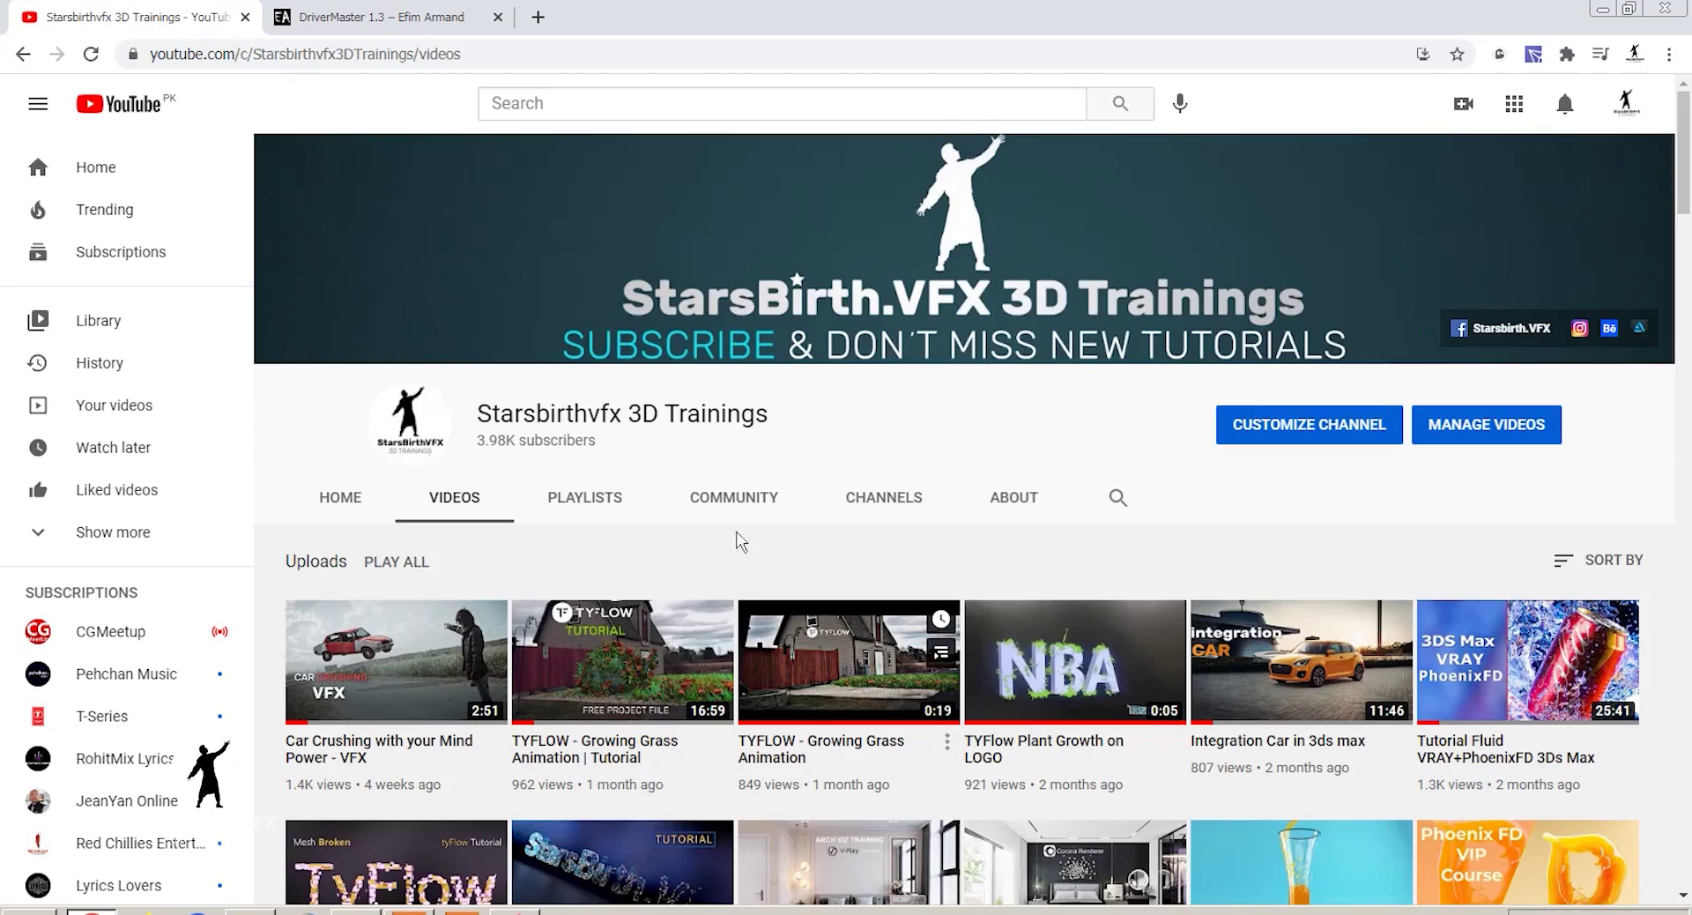
scroll(775, 696, down, 3)
scroll(786, 710, down, 3)
scroll(786, 710, up, 4)
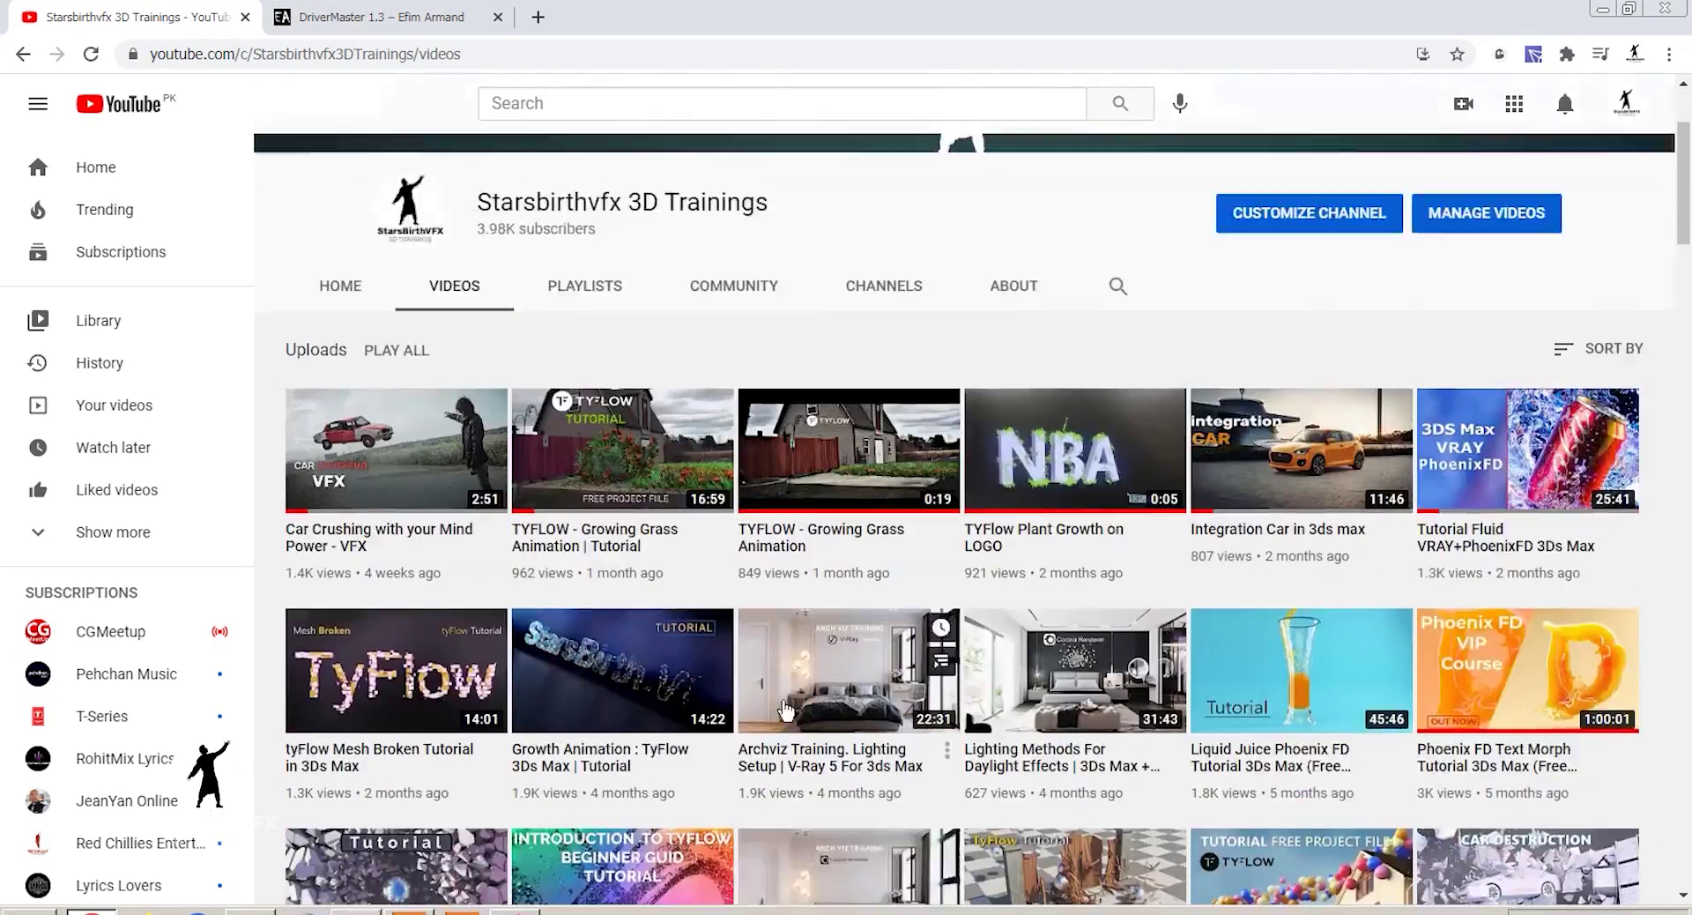
scroll(786, 709, up, 2)
scroll(388, 617, down, 1)
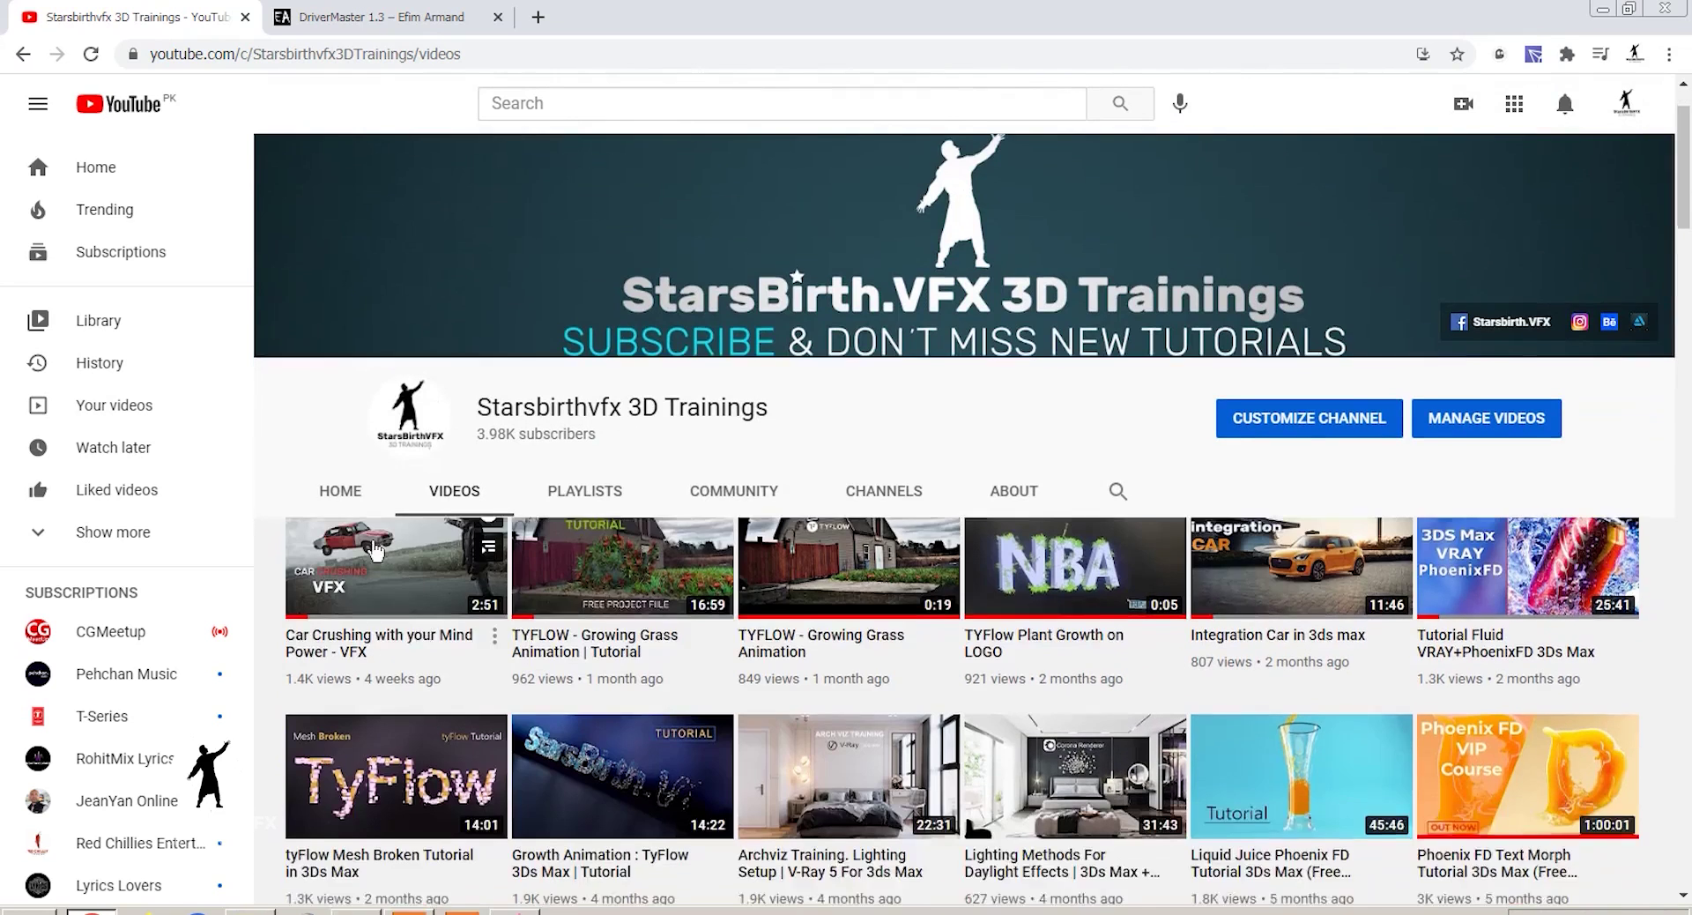
scroll(377, 548, down, 2)
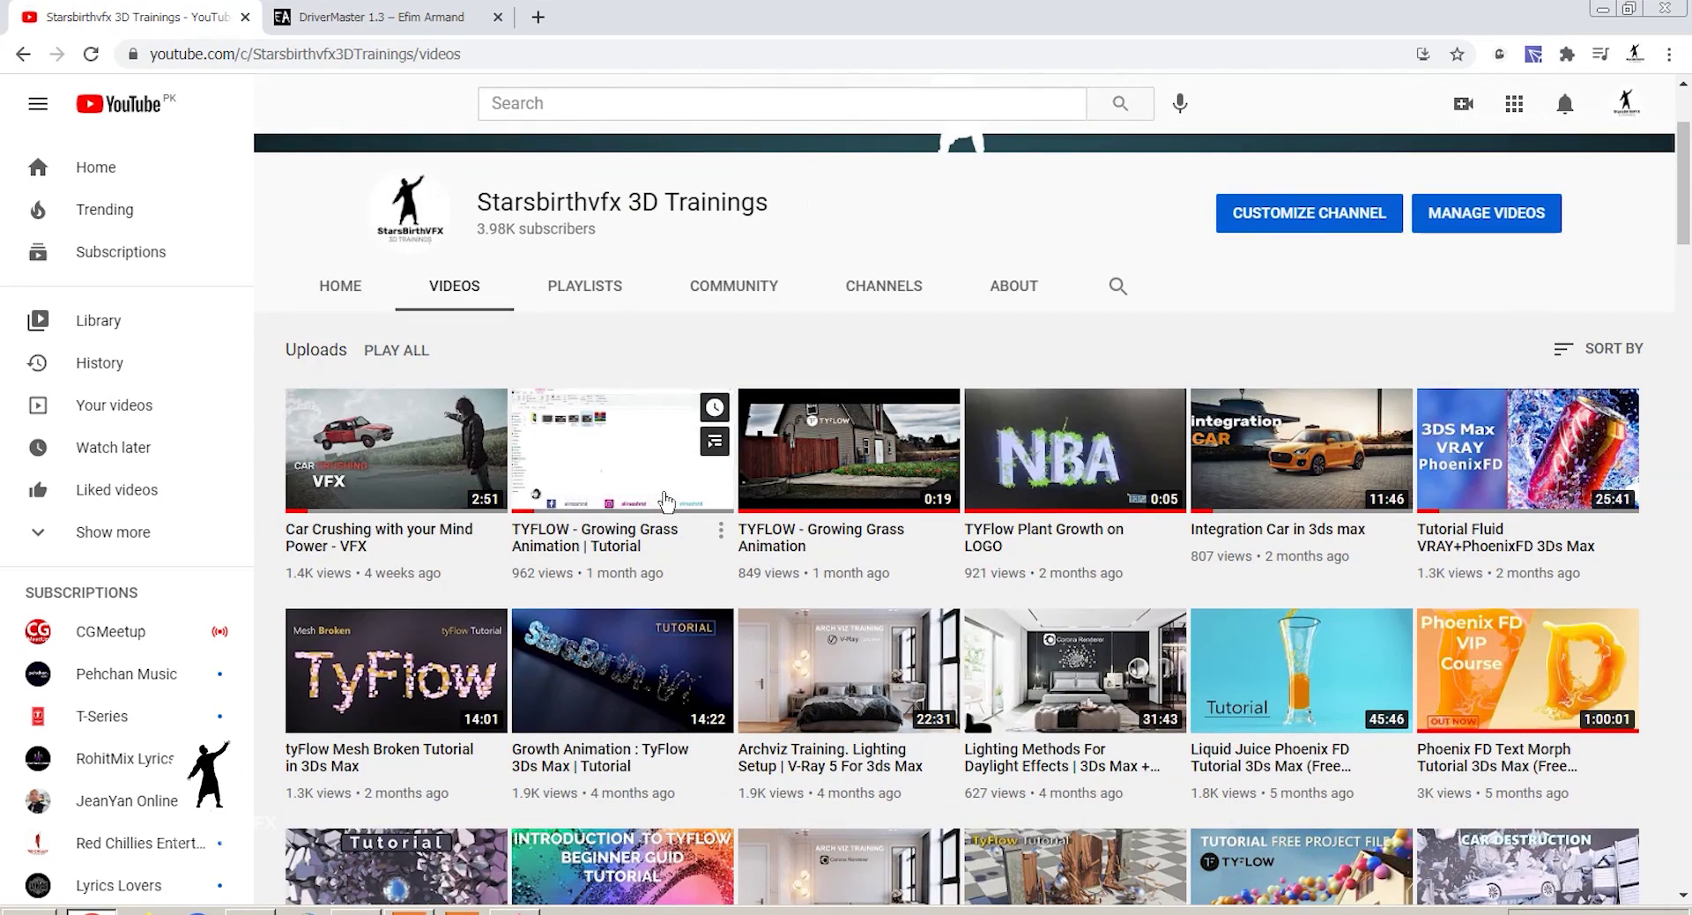
scroll(1056, 638, down, 3)
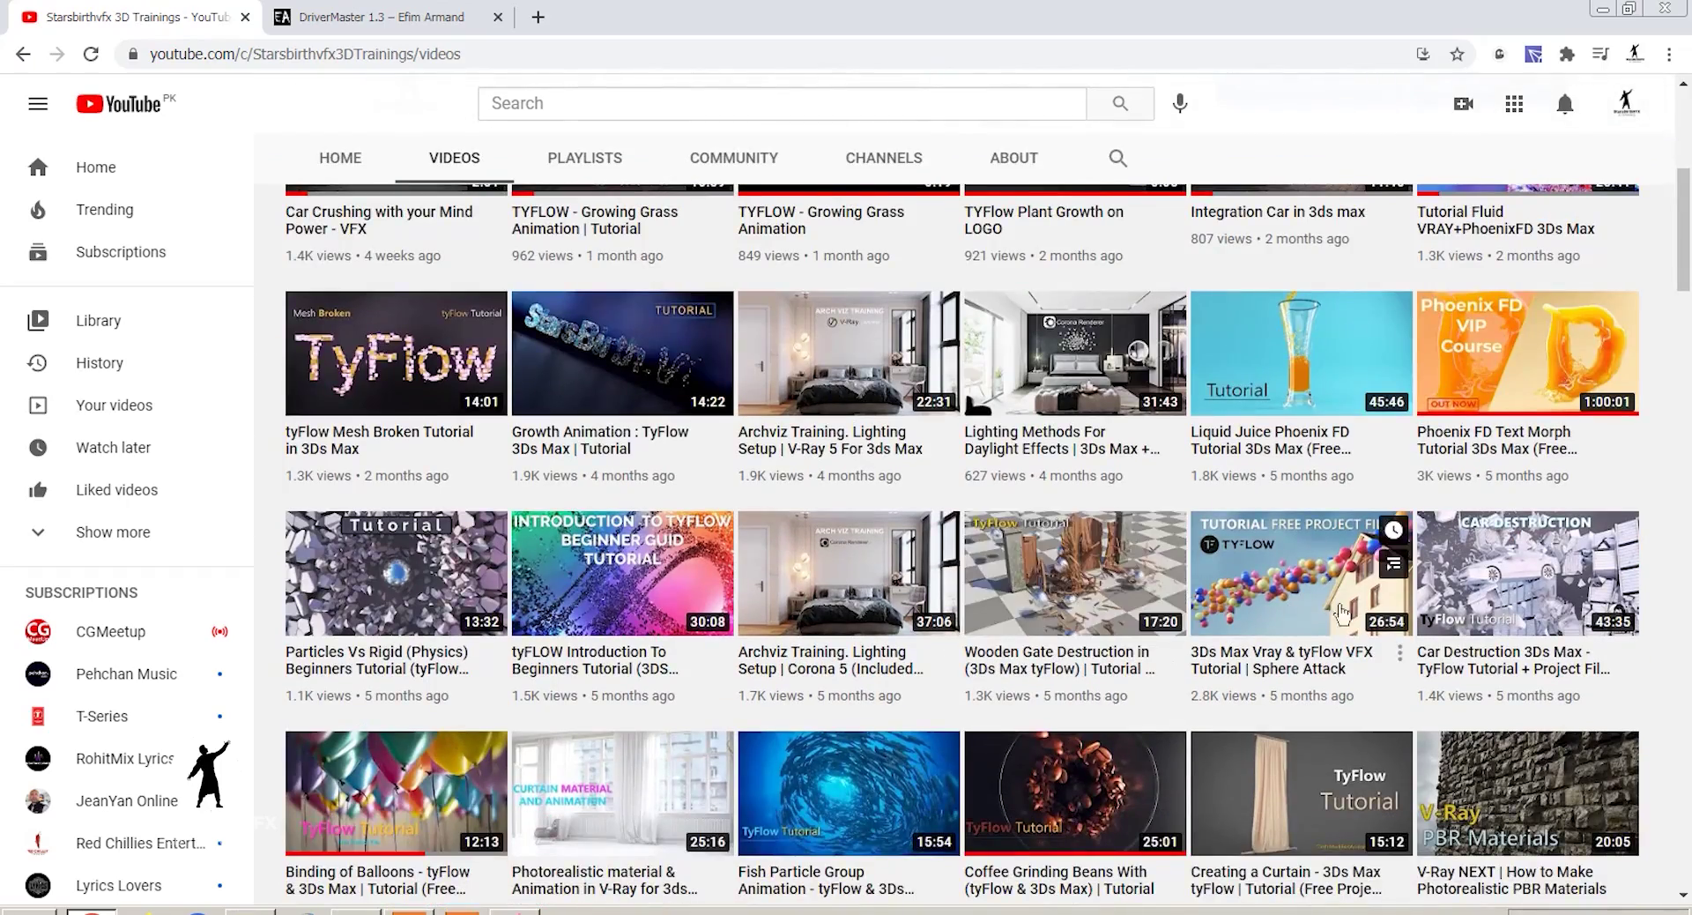
scroll(1232, 613, down, 1)
scroll(1232, 612, down, 8)
scroll(1232, 613, down, 4)
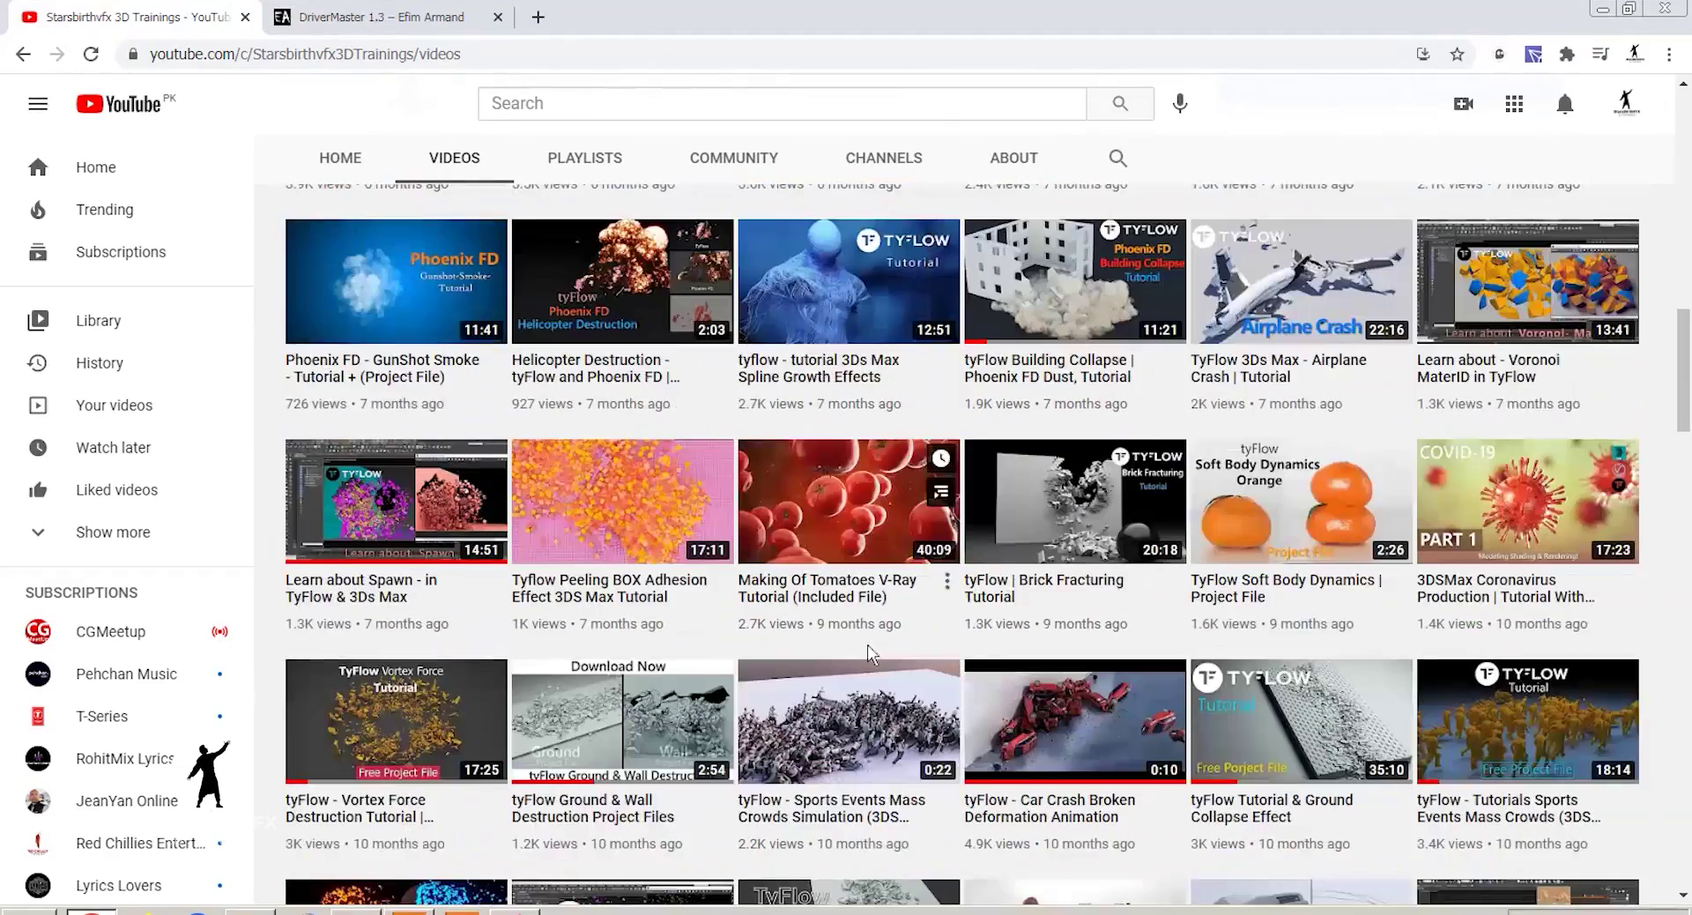
scroll(1054, 580, down, 2)
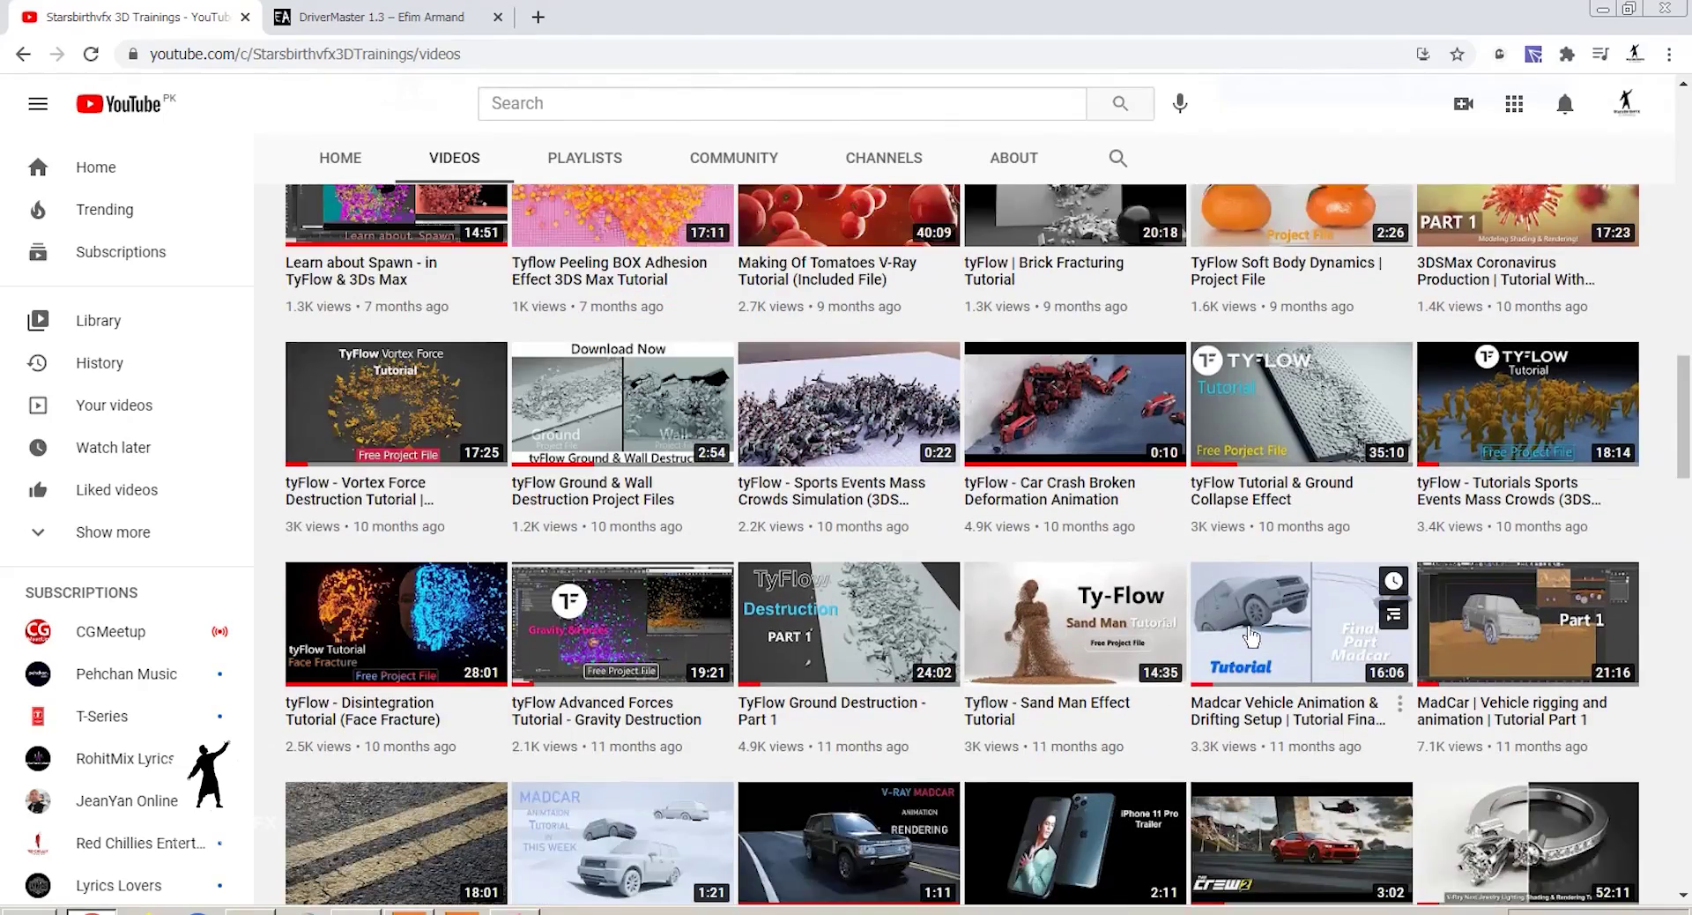
scroll(1013, 599, down, 2)
scroll(925, 652, down, 4)
scroll(881, 678, down, 4)
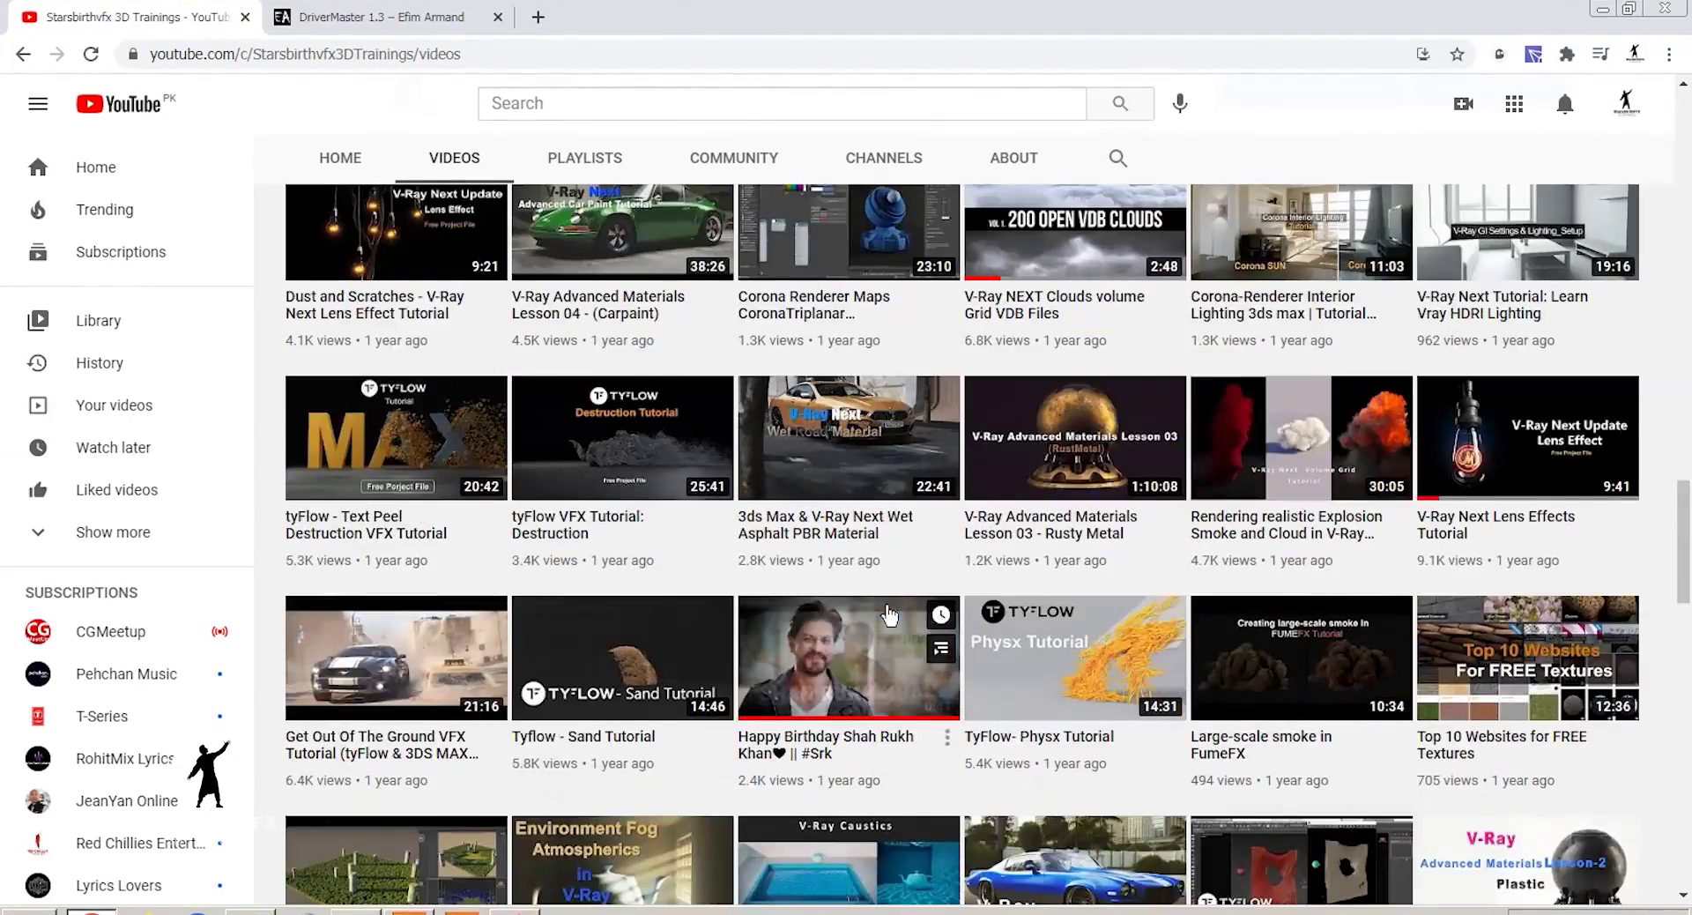
scroll(841, 592, down, 2)
scroll(355, 473, down, 2)
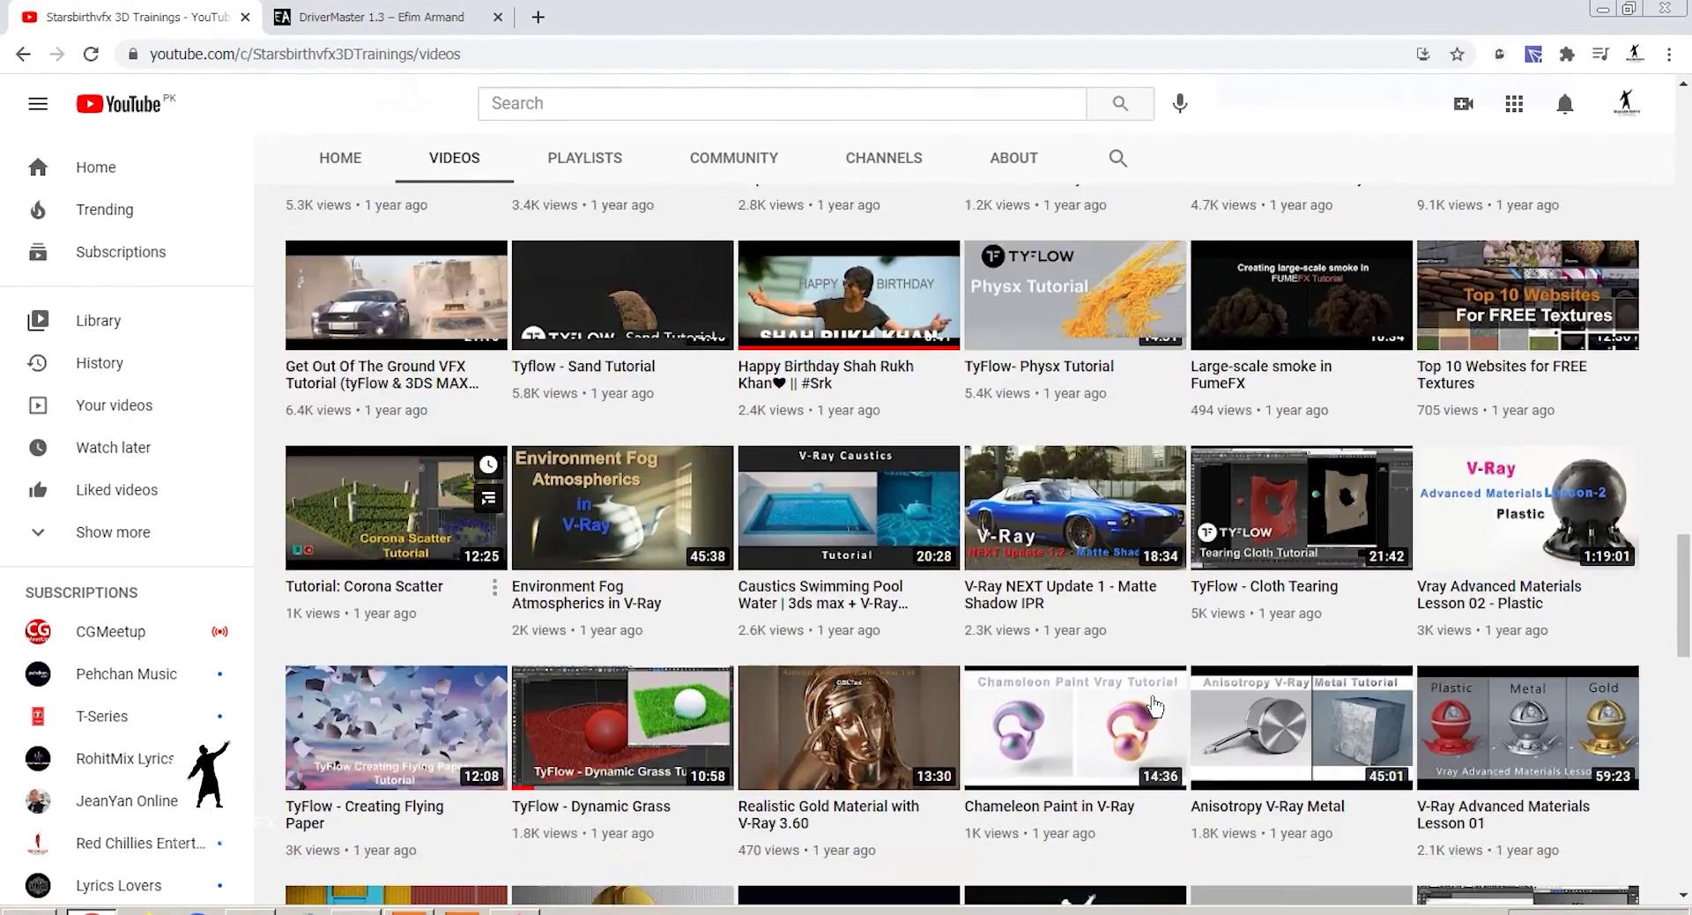
scroll(529, 528, down, 4)
scroll(1058, 660, up, 8)
scroll(1234, 696, up, 10)
scroll(1234, 696, up, 10)
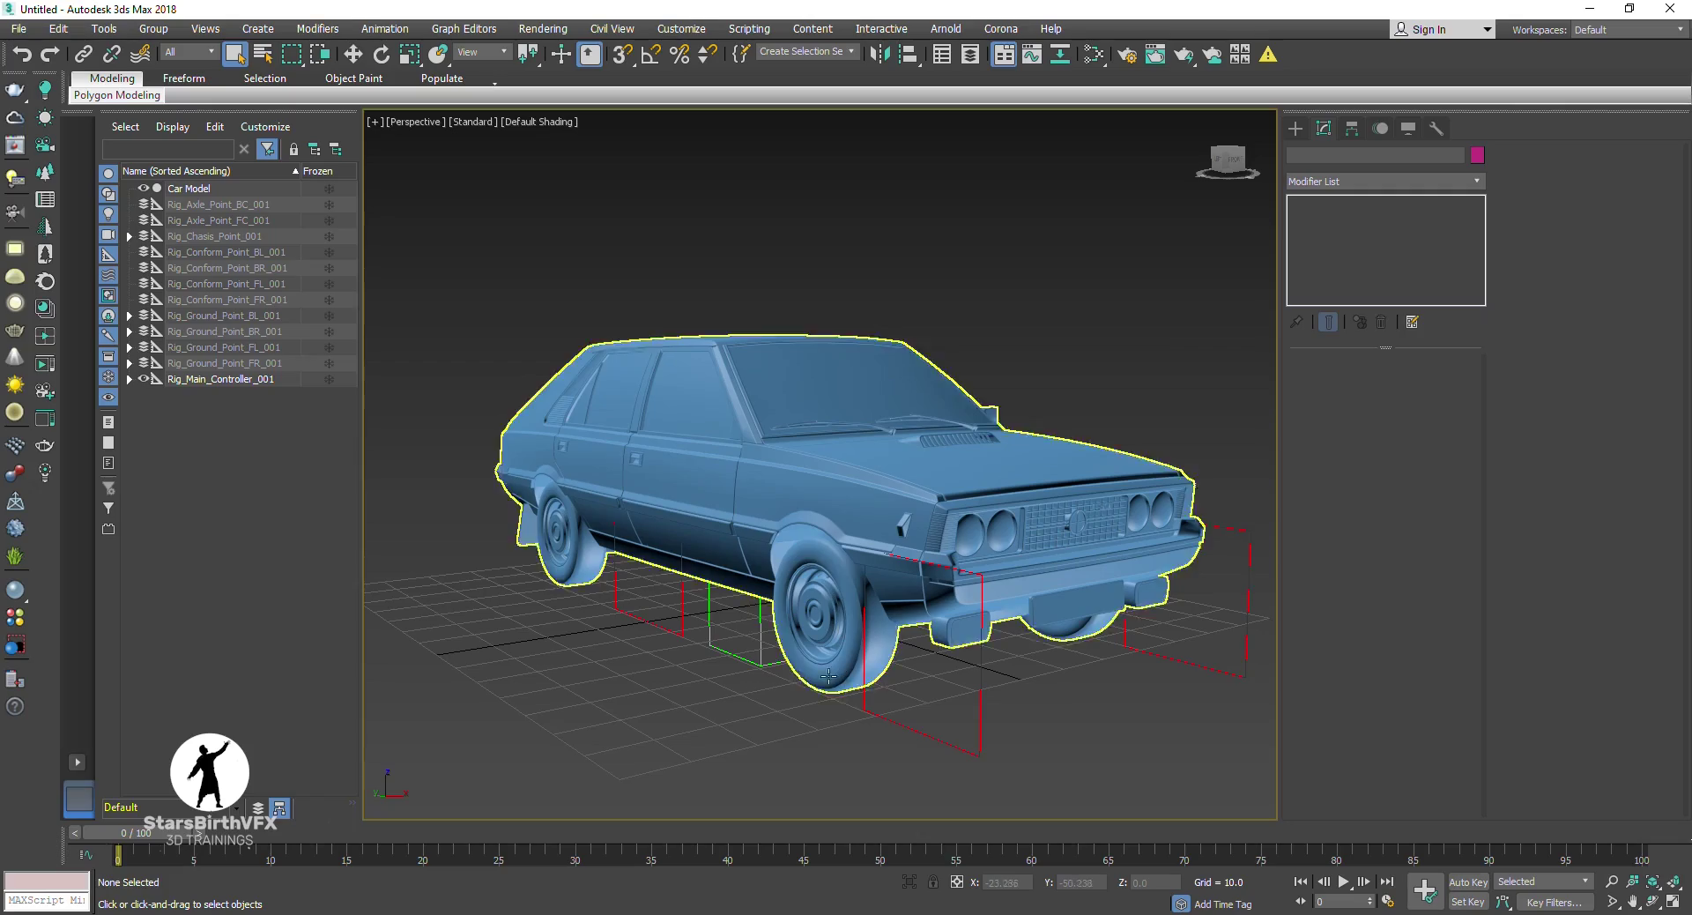
Step: Select Rig_Main_Controller_001 to show its rig settings and view the car from several sides
click(764, 648)
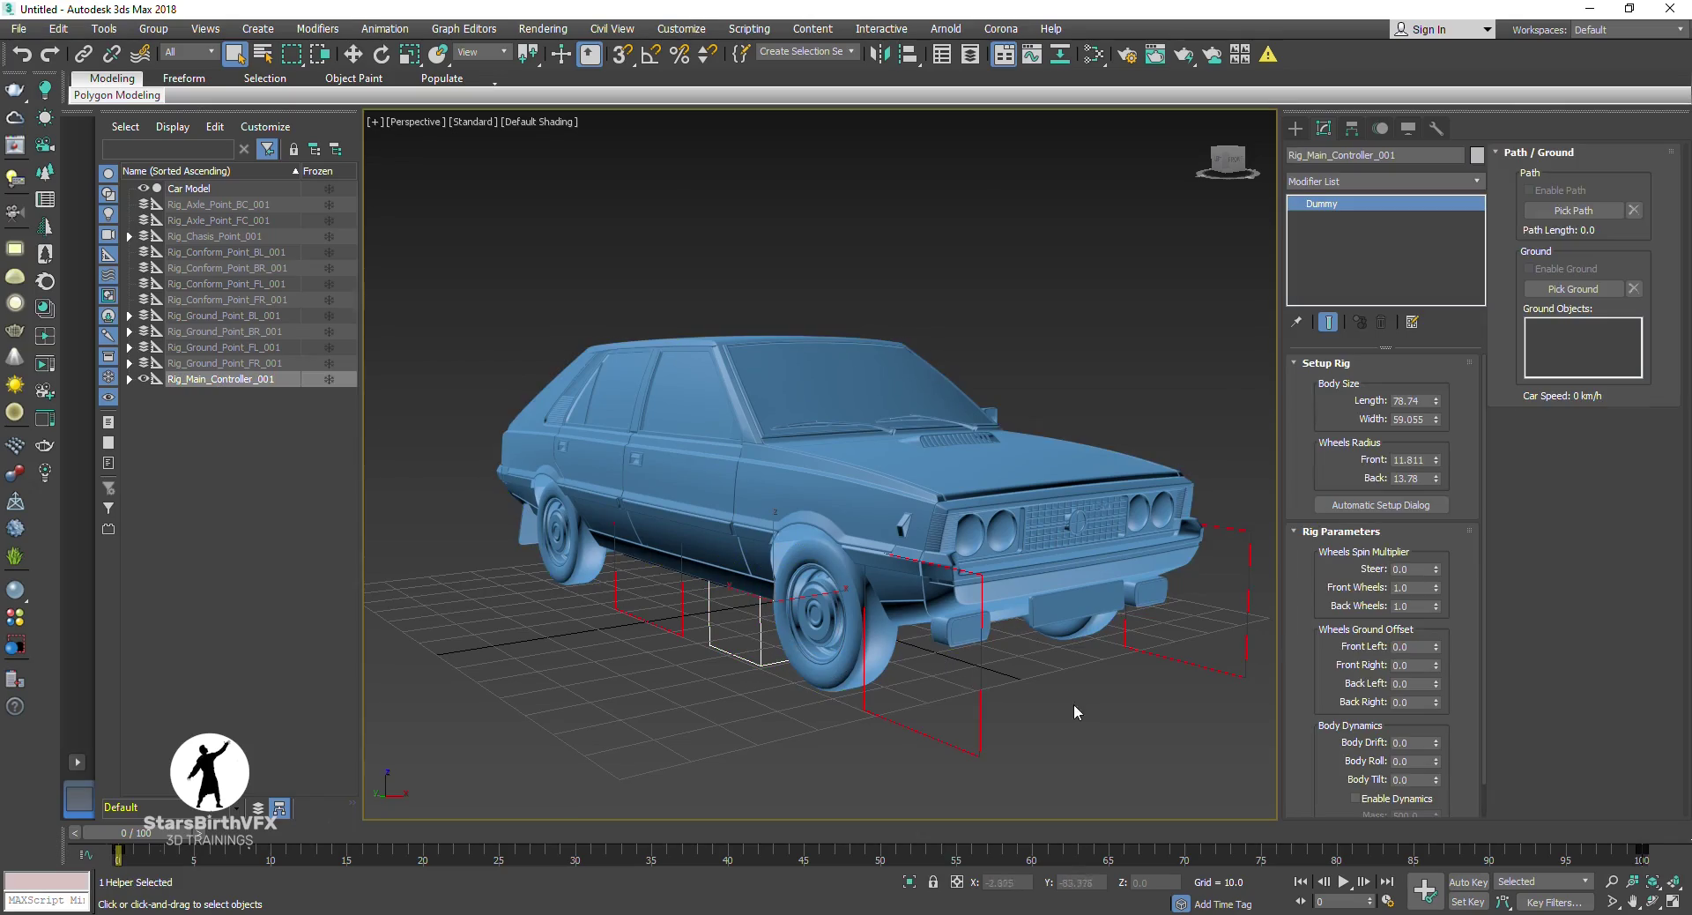
drag(807, 472, 1394, 221)
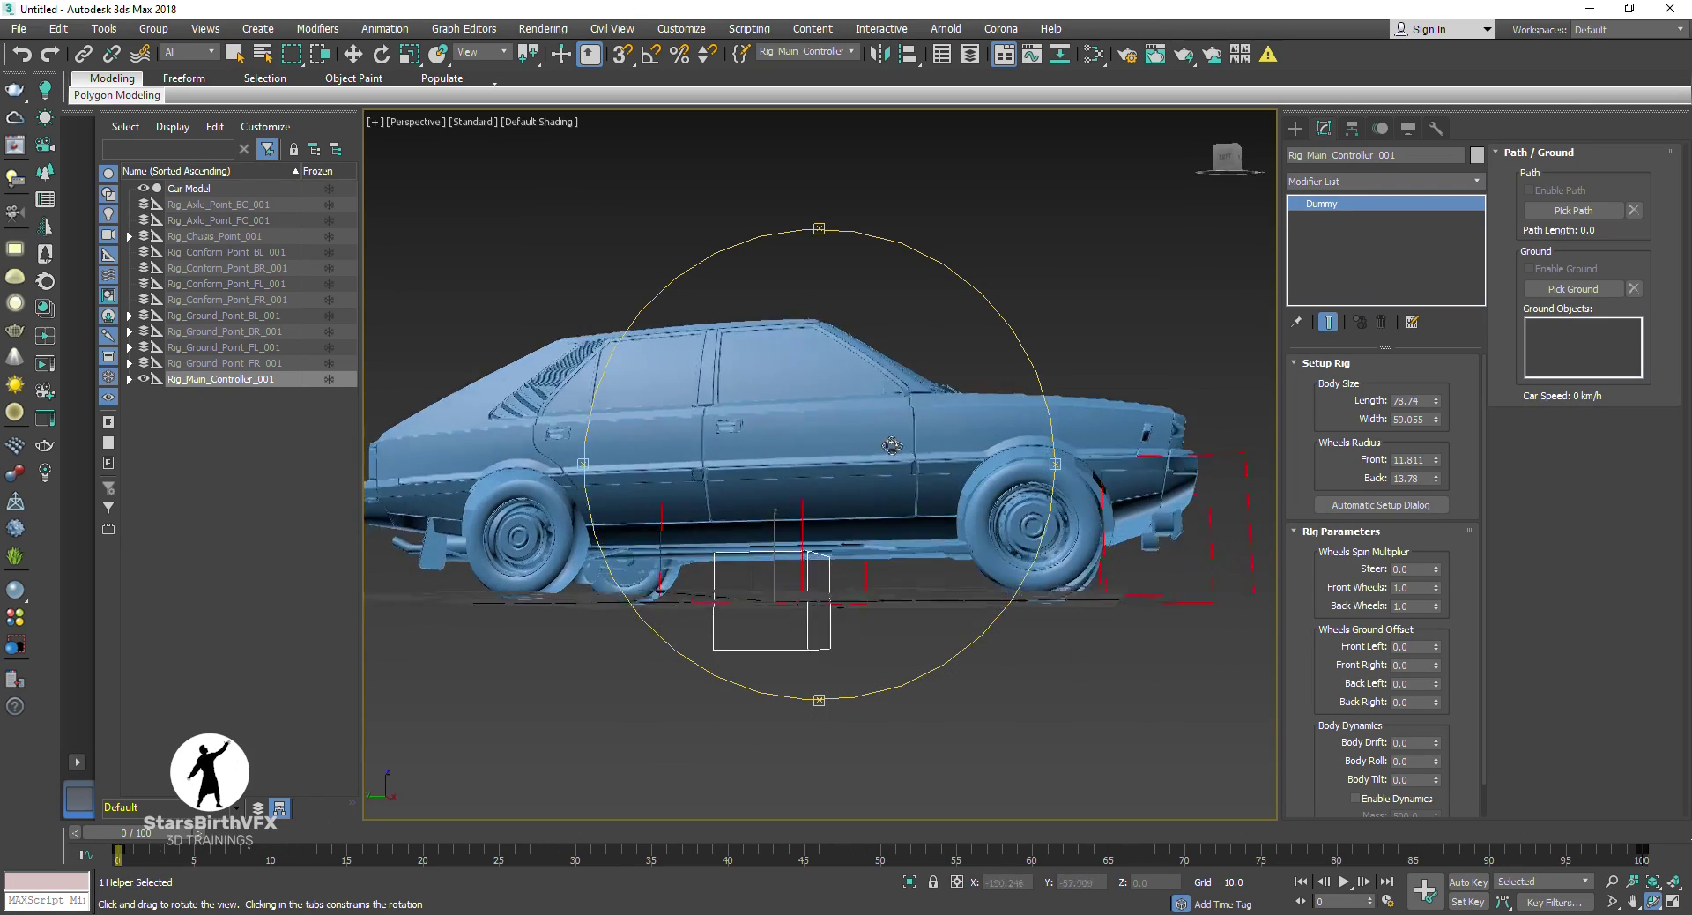
drag(1216, 229, 793, 564)
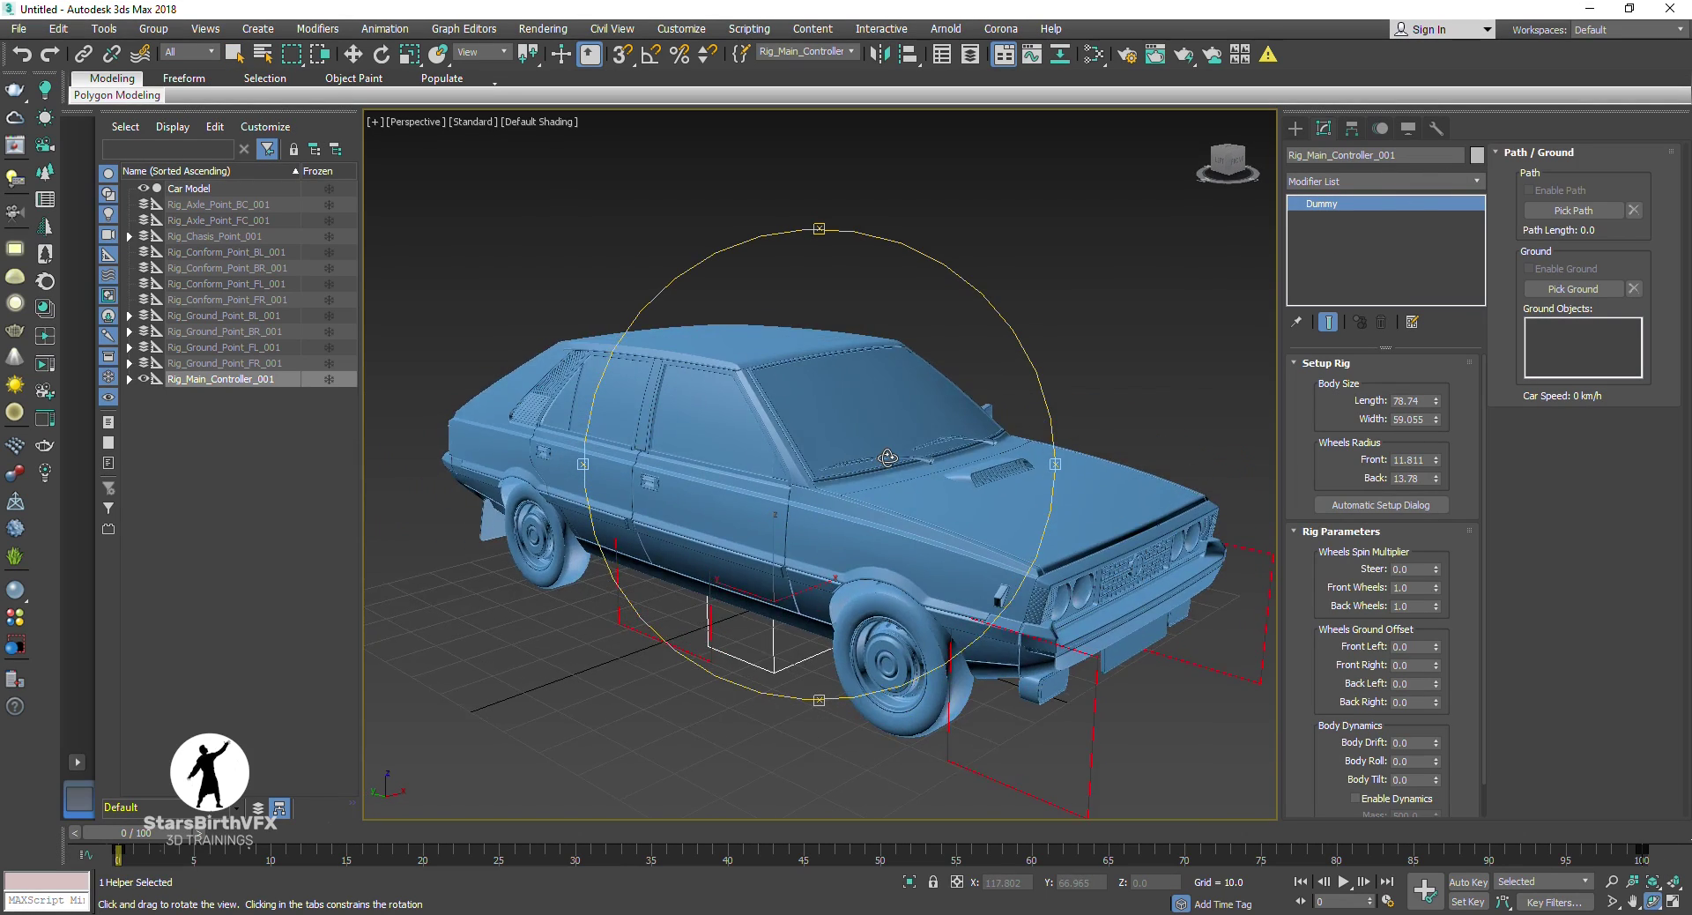
key(w)
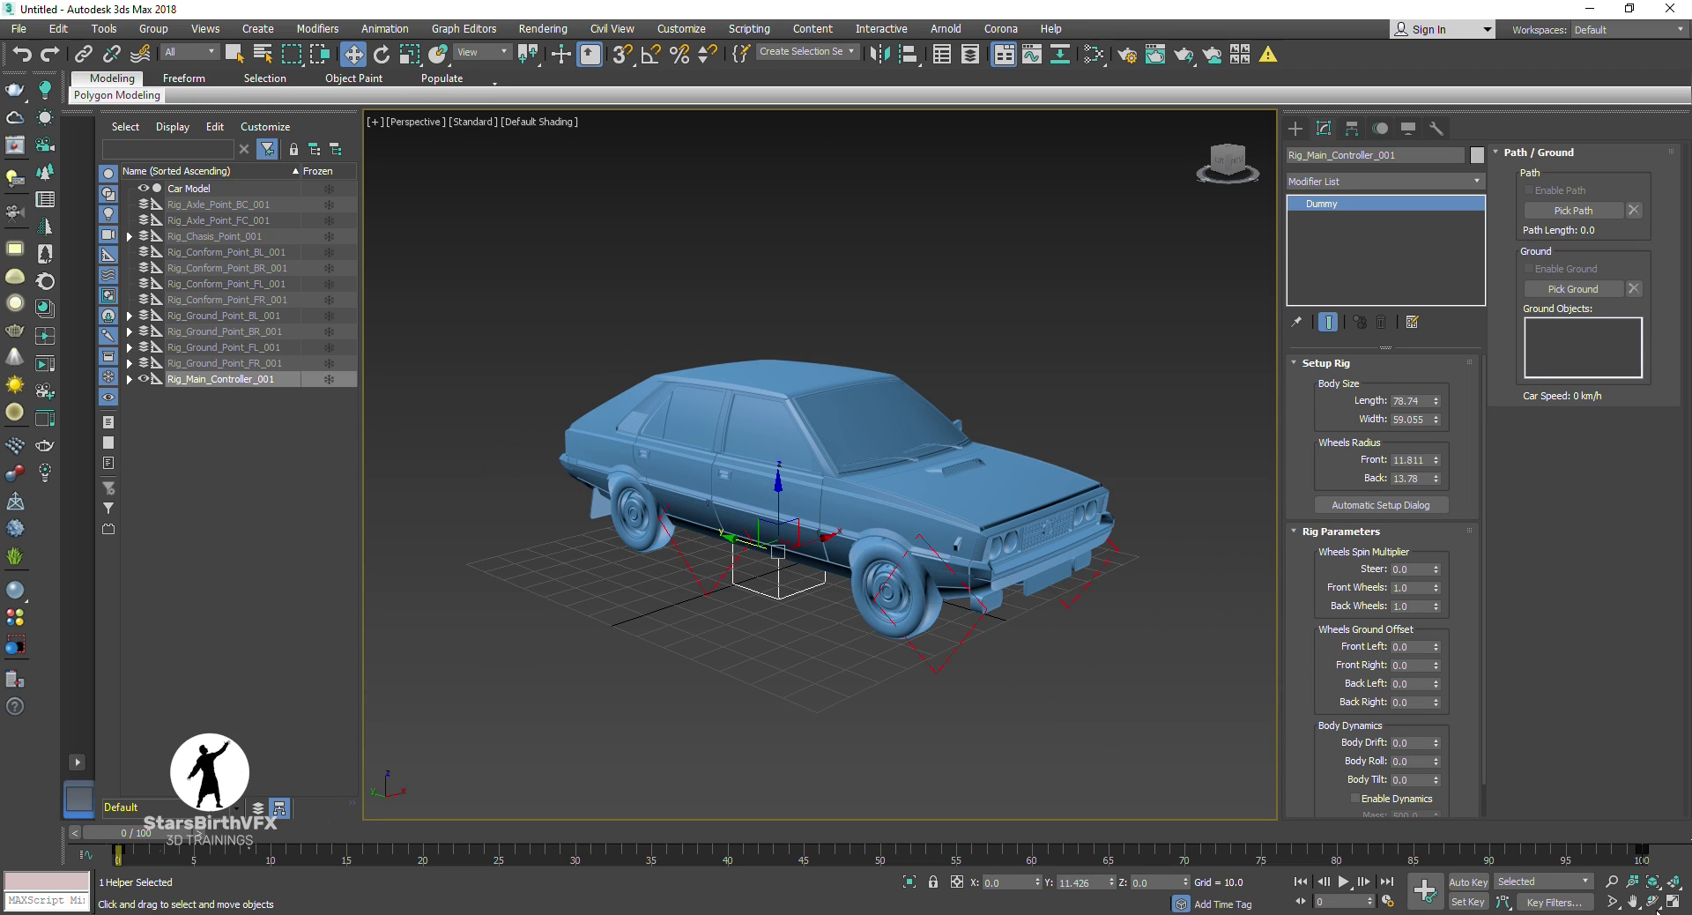
Step: Orbit the Perspective view to face the car's front, then return to moving objects
click(1653, 901)
scroll(879, 491, up, 5)
scroll(879, 491, down, 2)
scroll(884, 482, down, 6)
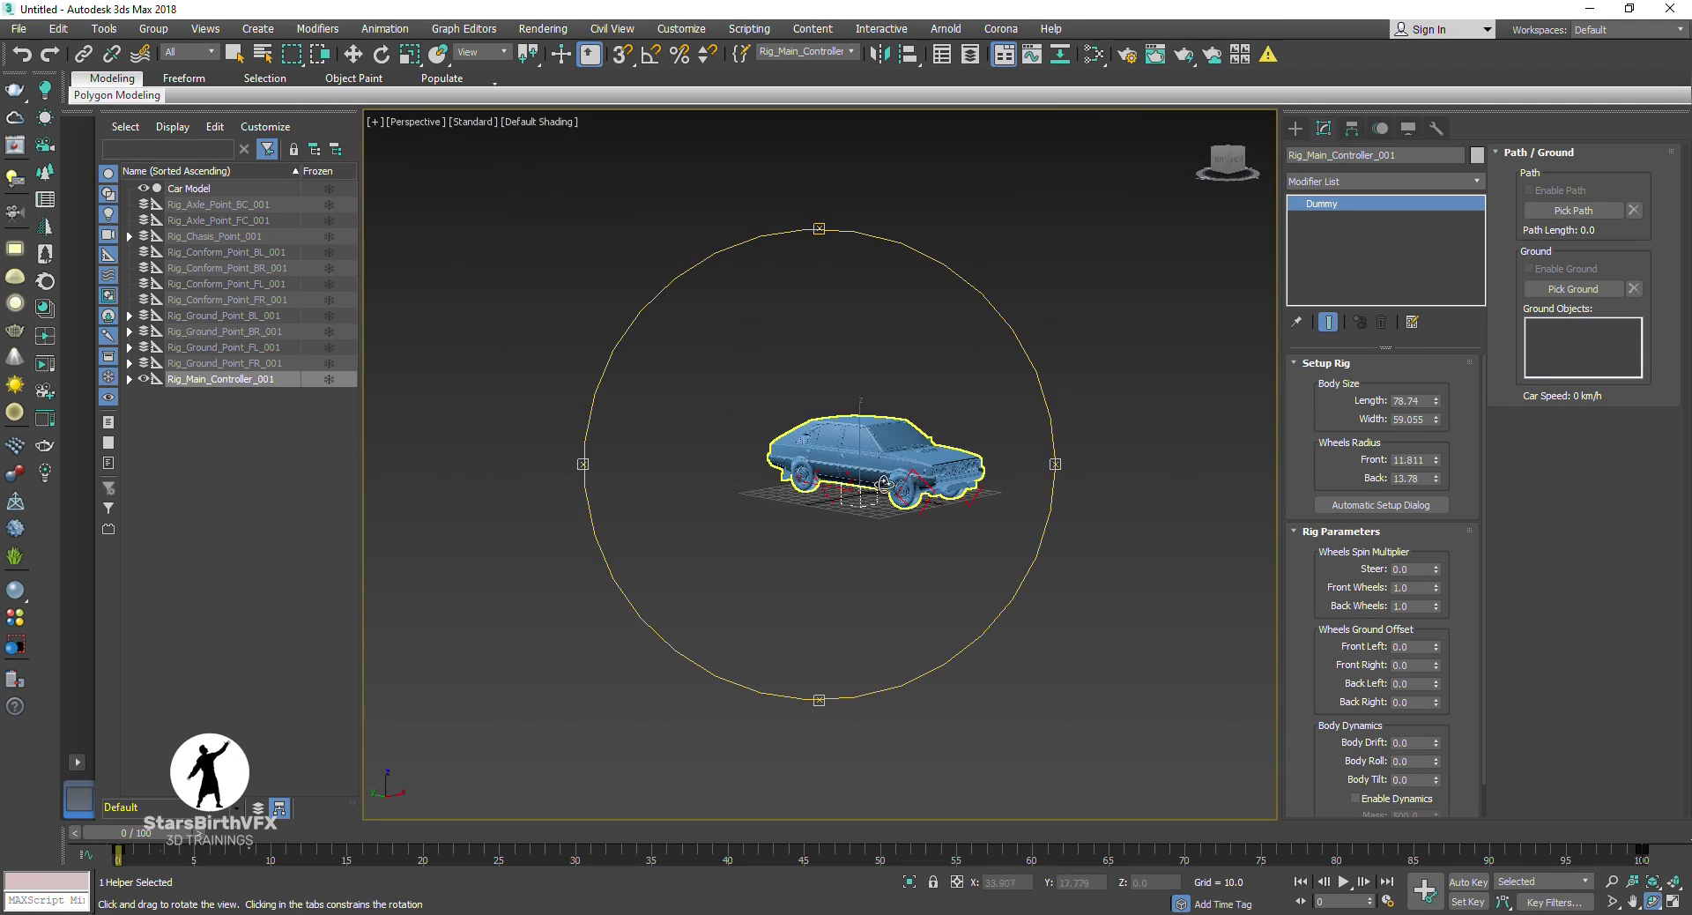
scroll(883, 483, up, 3)
mouse_move(884, 483)
mouse_down()
mouse_move(942, 505)
mouse_move(971, 471)
mouse_up()
right_click(970, 471)
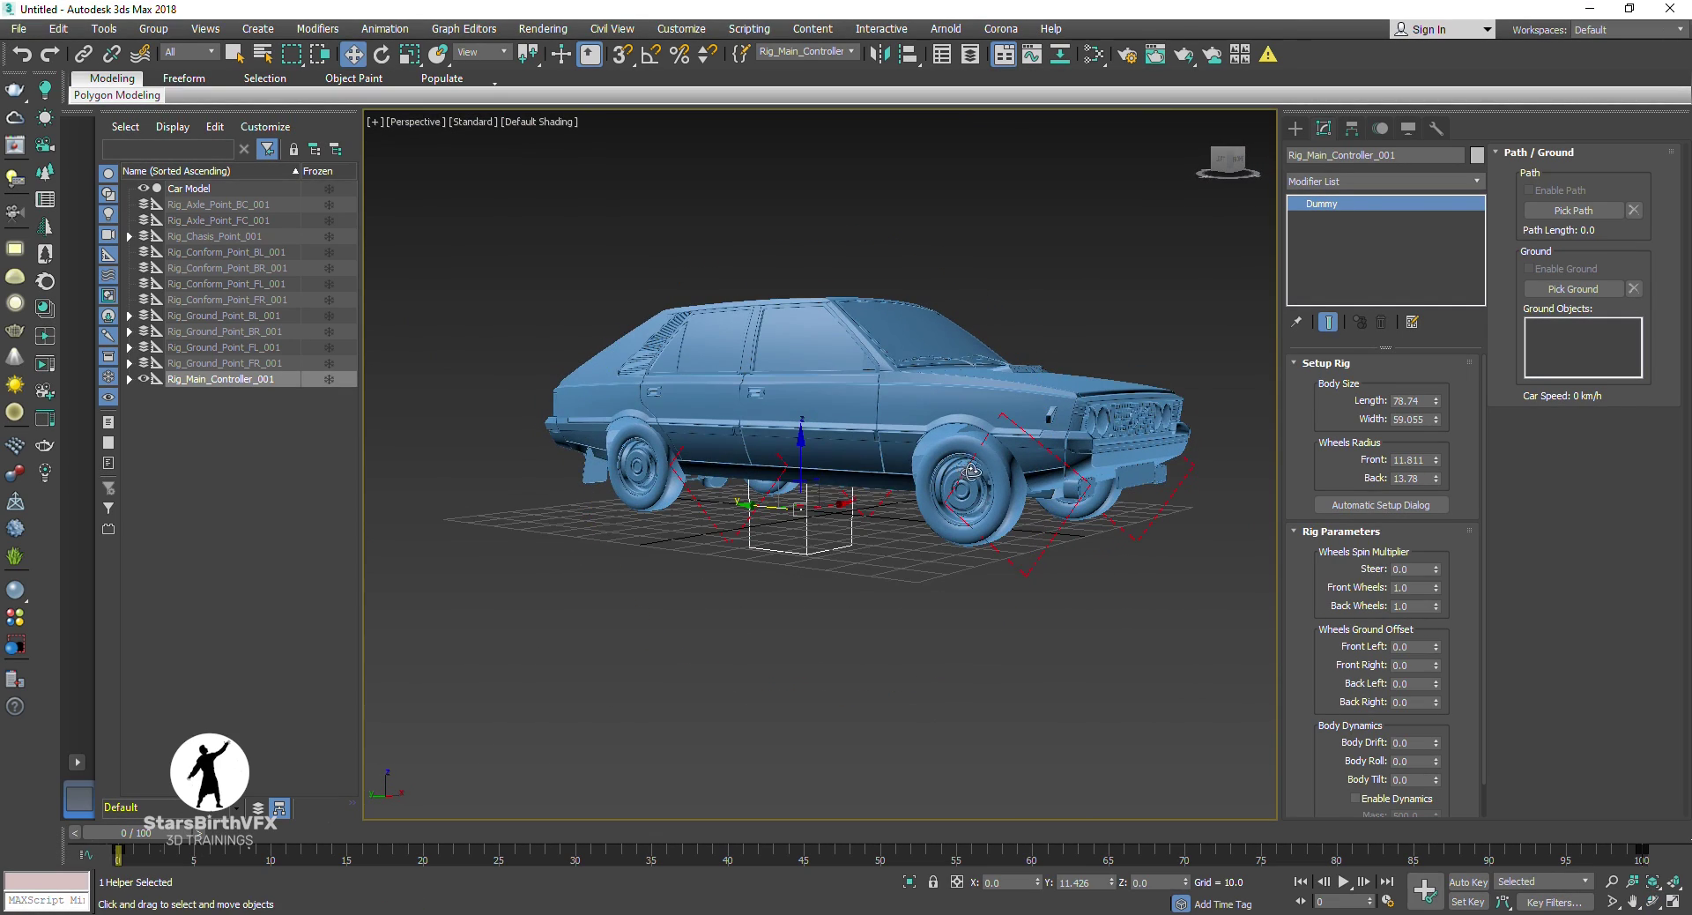
Step: Open the rig's Automatic Setup dialog, move it aside, and select Car Model with edged faces
click(1415, 505)
drag(846, 273, 693, 428)
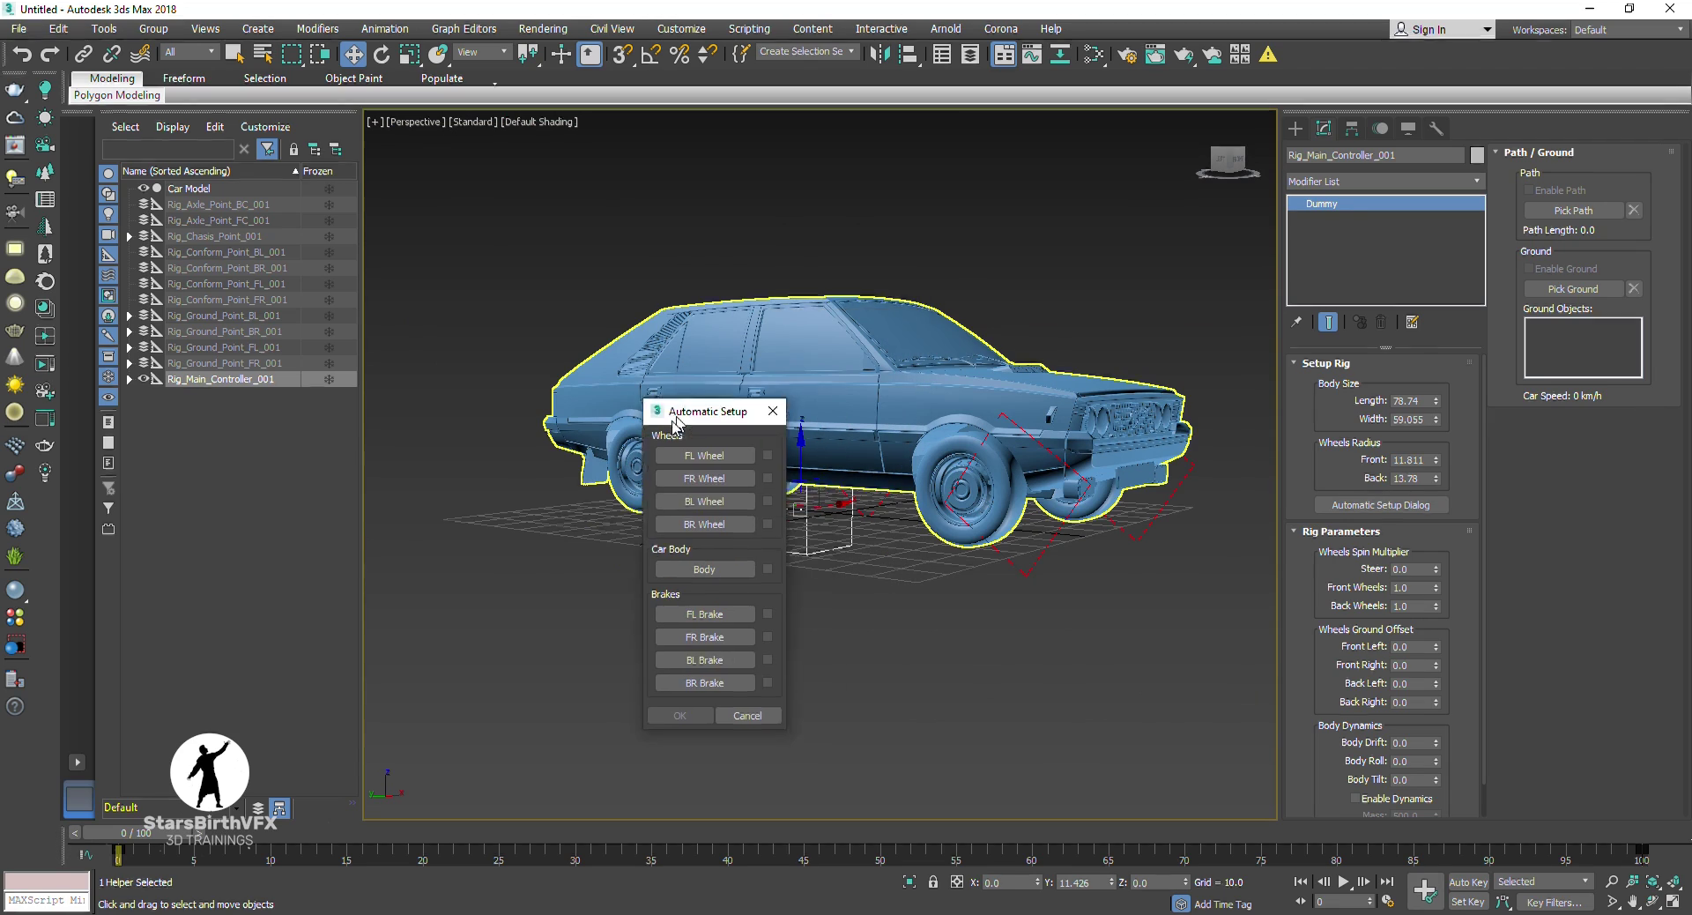
click(1004, 497)
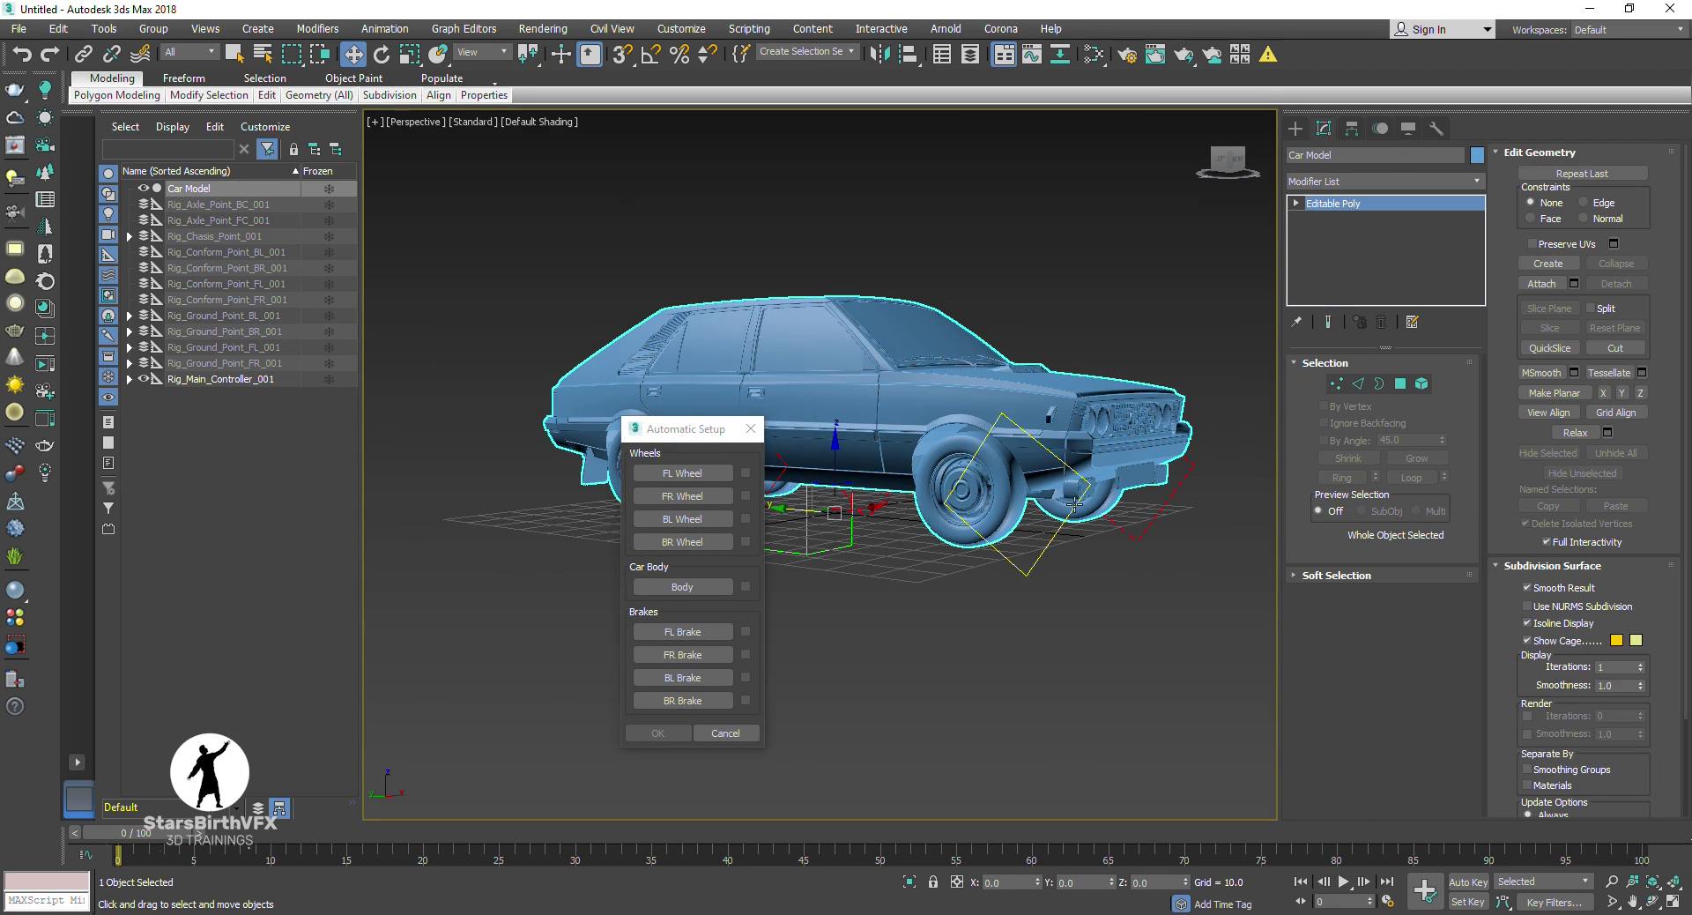
key(F4)
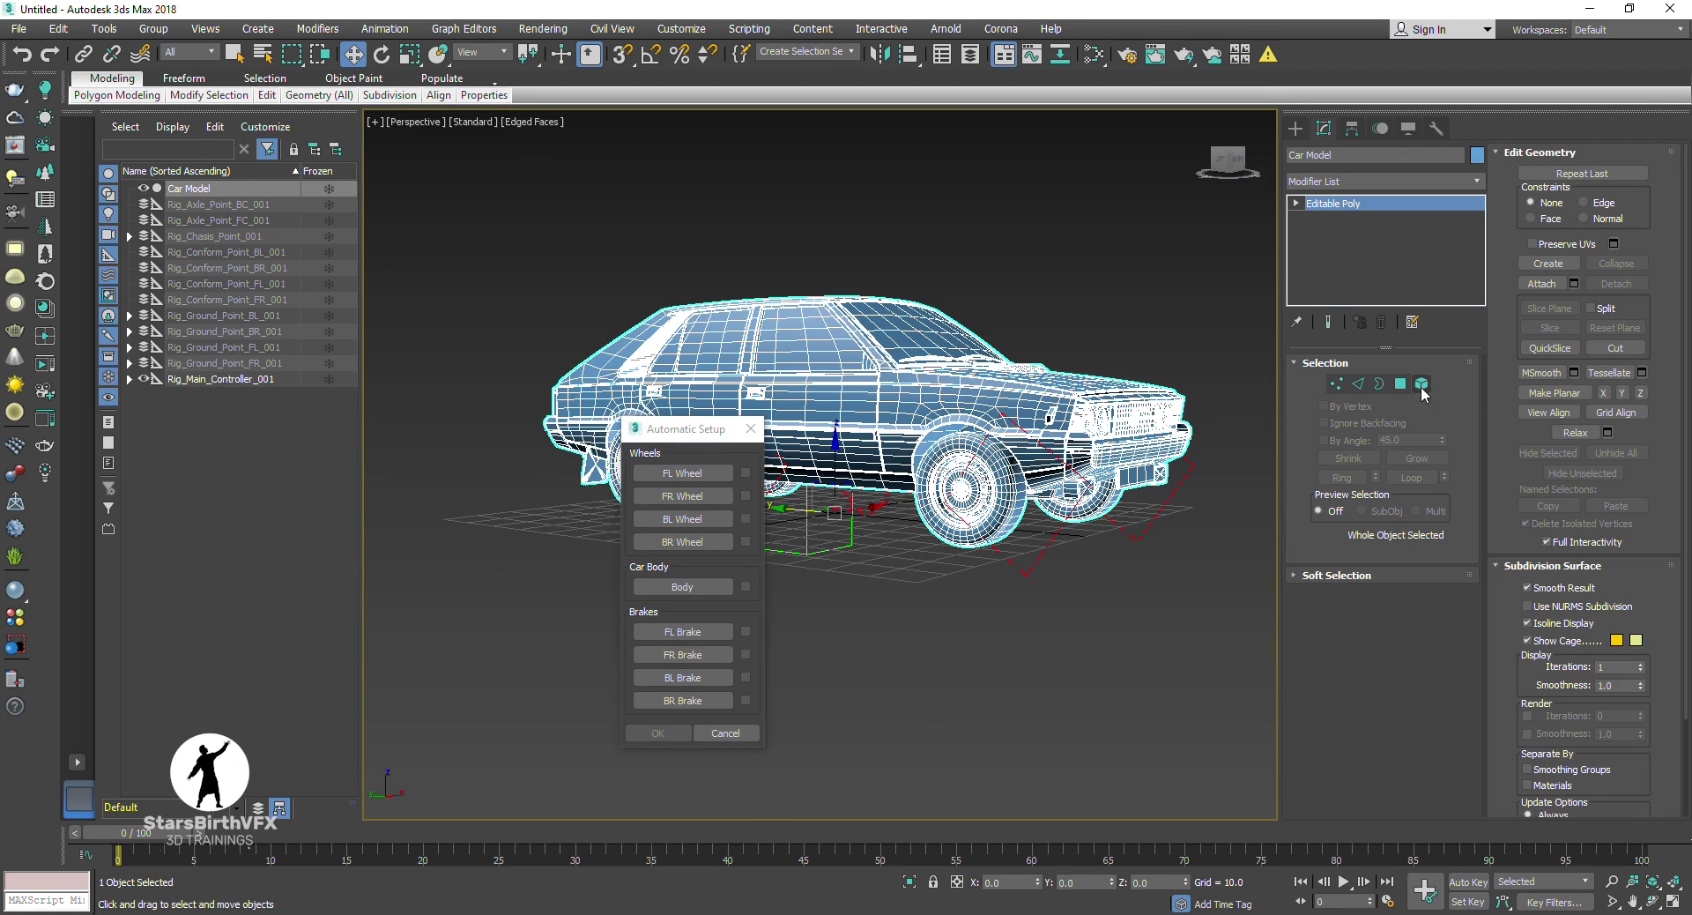
Step: At Element level, select the front wheel's tyre, rim and inner hub
click(1421, 384)
scroll(1015, 500, up, 5)
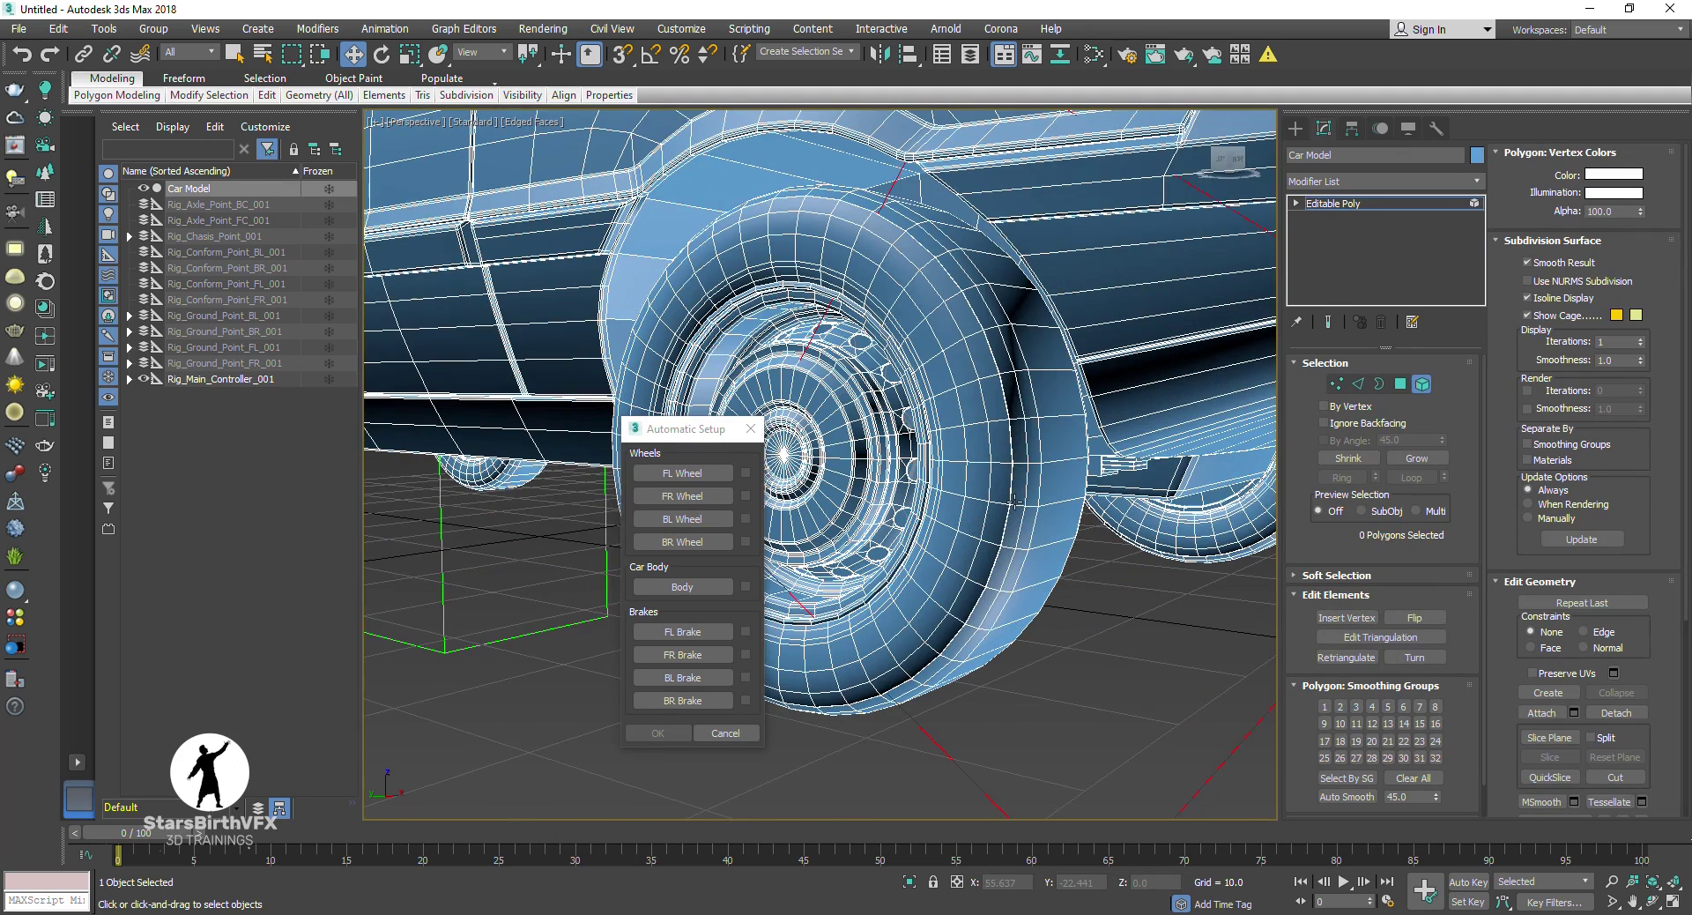
scroll(1001, 520, down, 2)
click(988, 523)
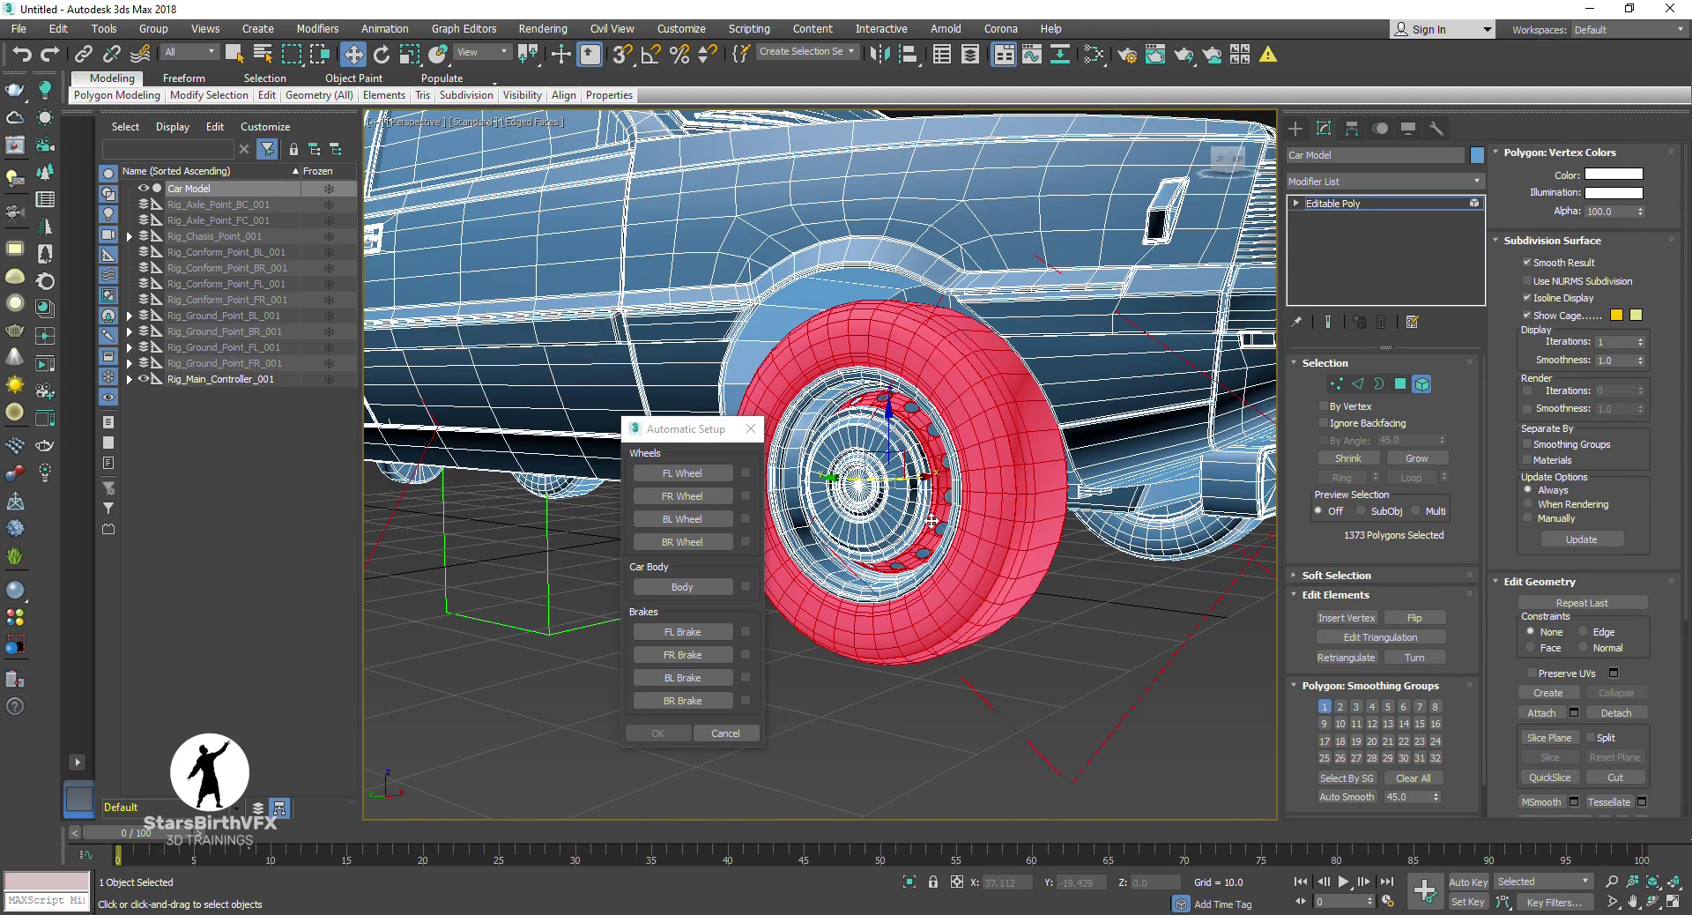
ctrl+click(906, 521)
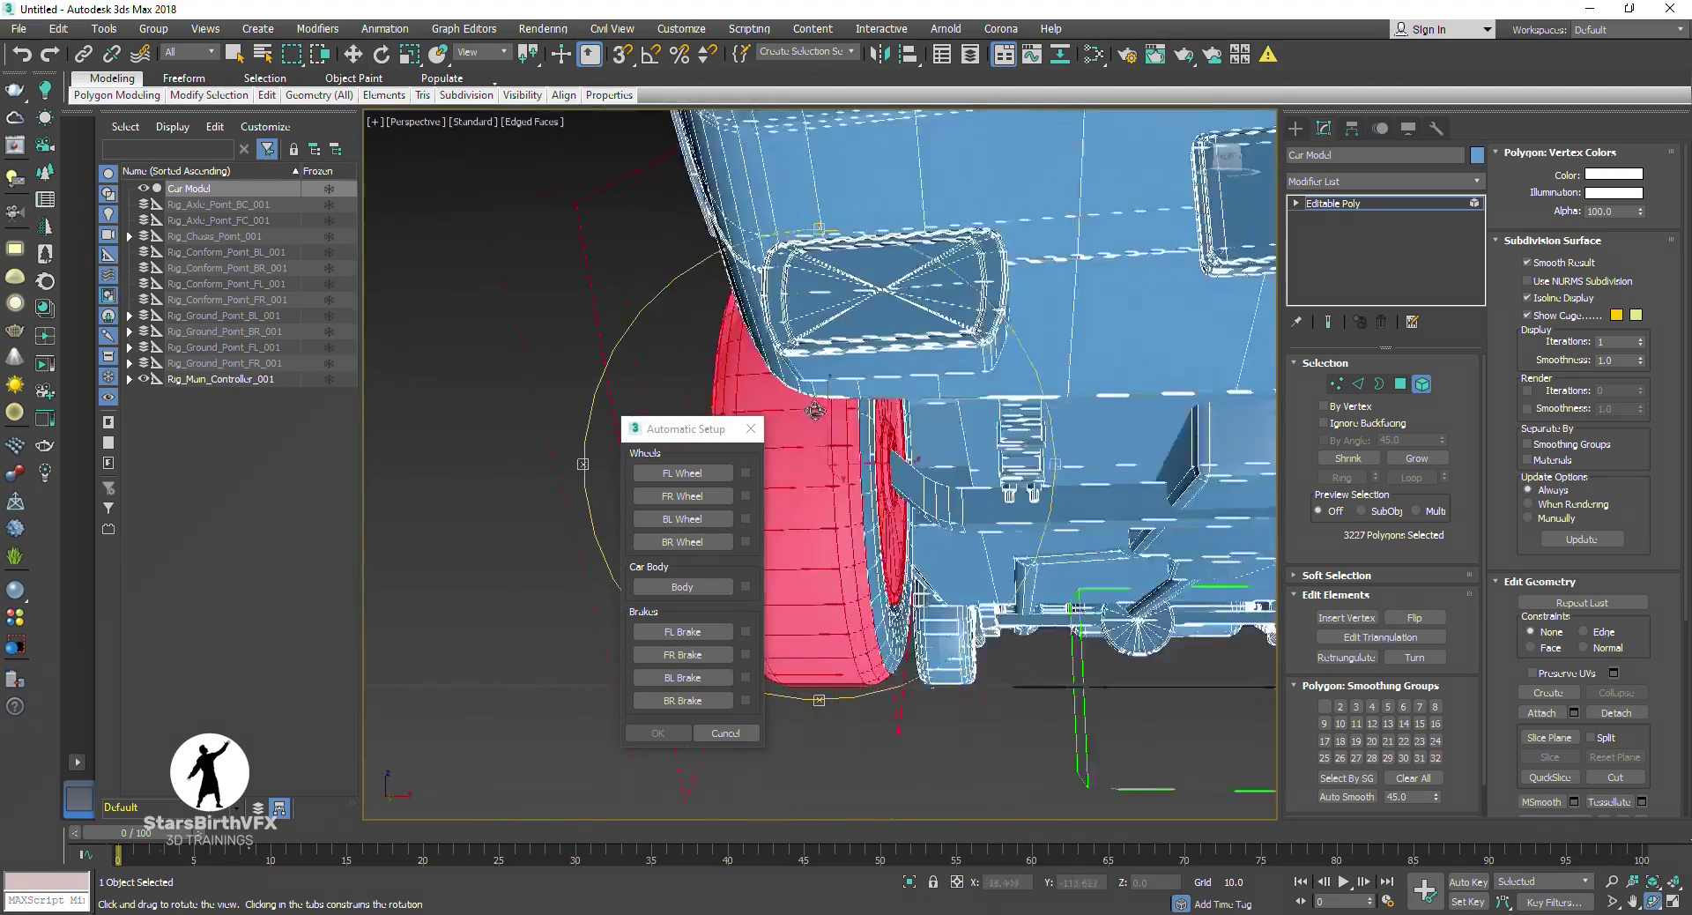
alt+middle_drag(1013, 573, 898, 646)
ctrl+click(898, 646)
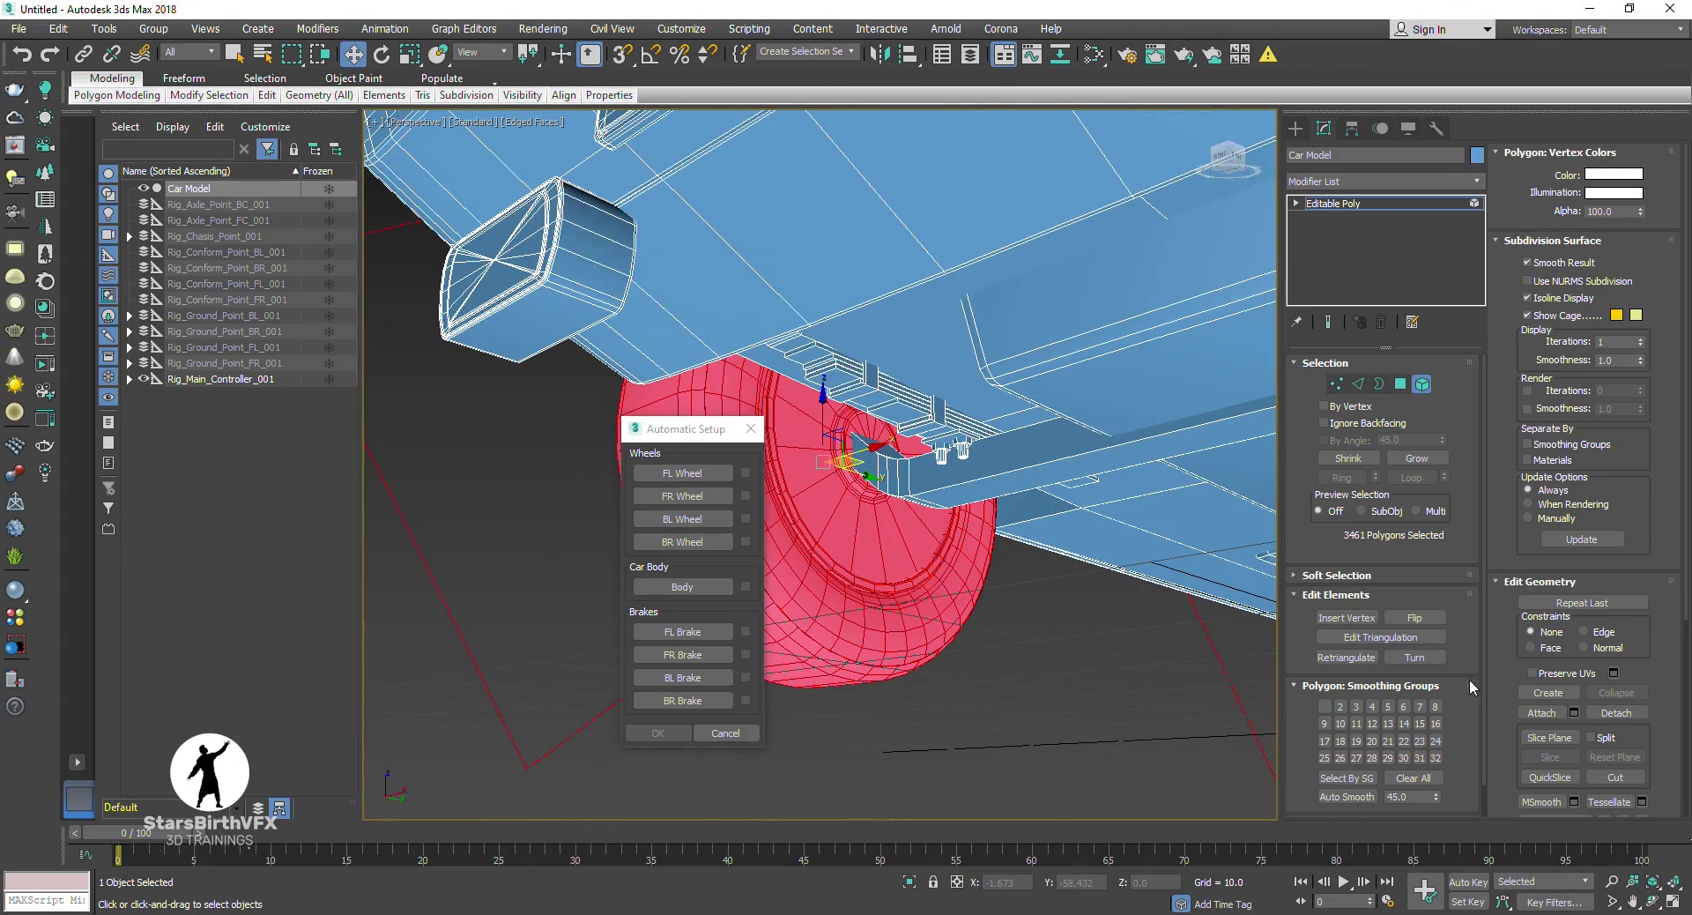
Step: Detach the first wheel as Object001, then select the second wheel's parts and detach it as Object002
click(1623, 717)
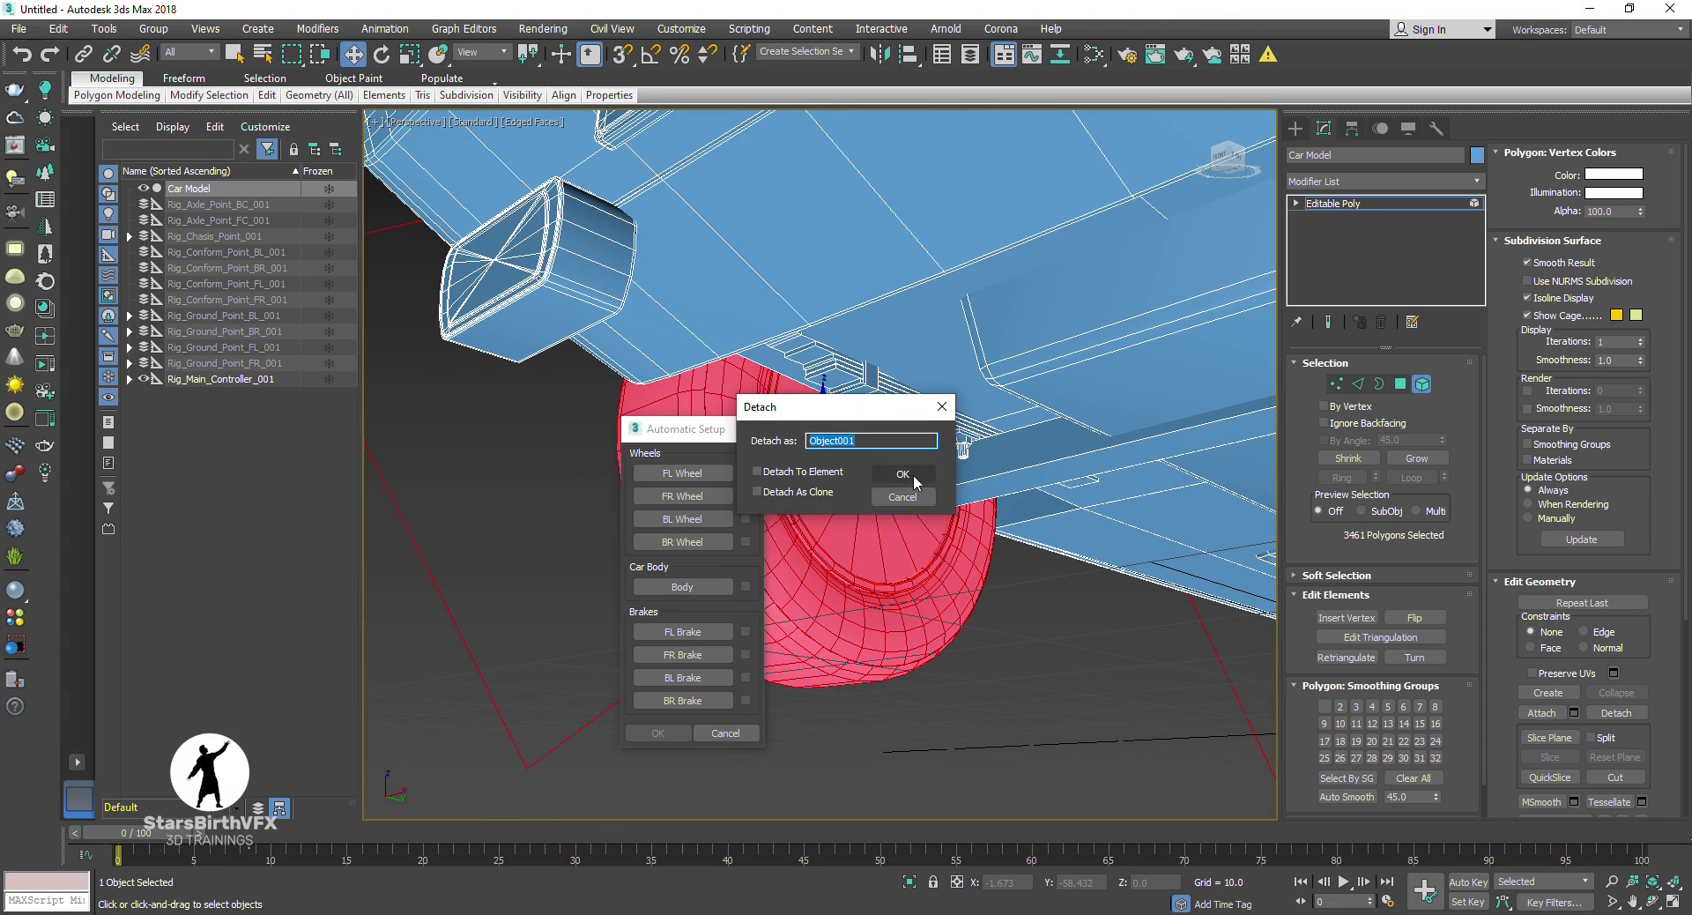
click(916, 482)
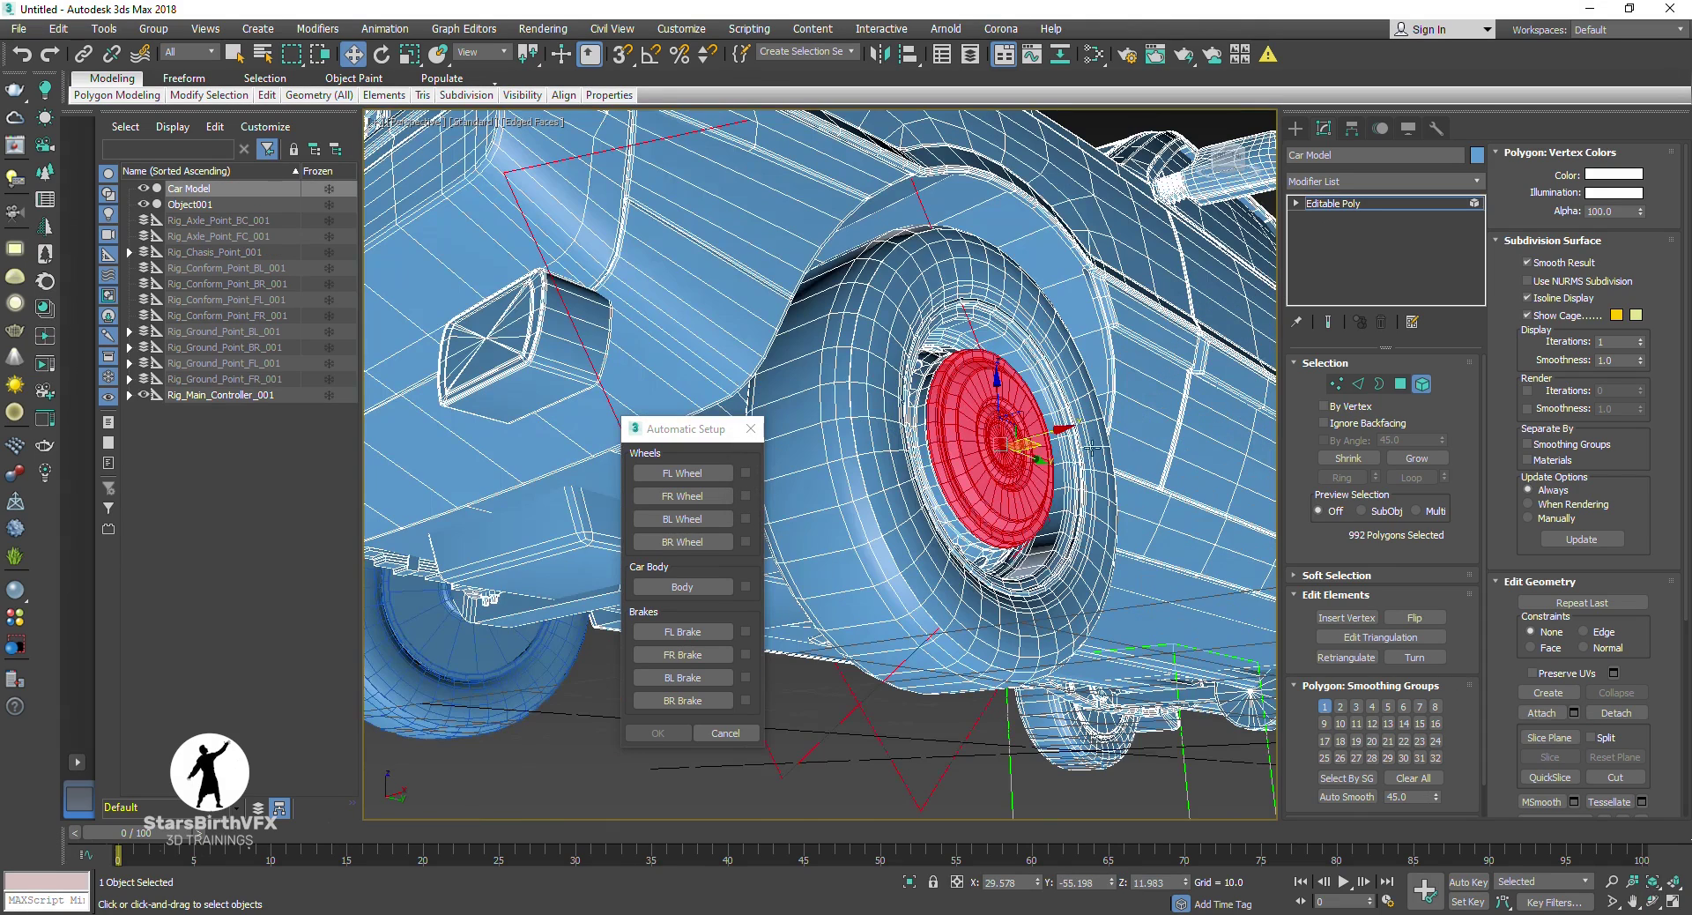
ctrl+click(1078, 453)
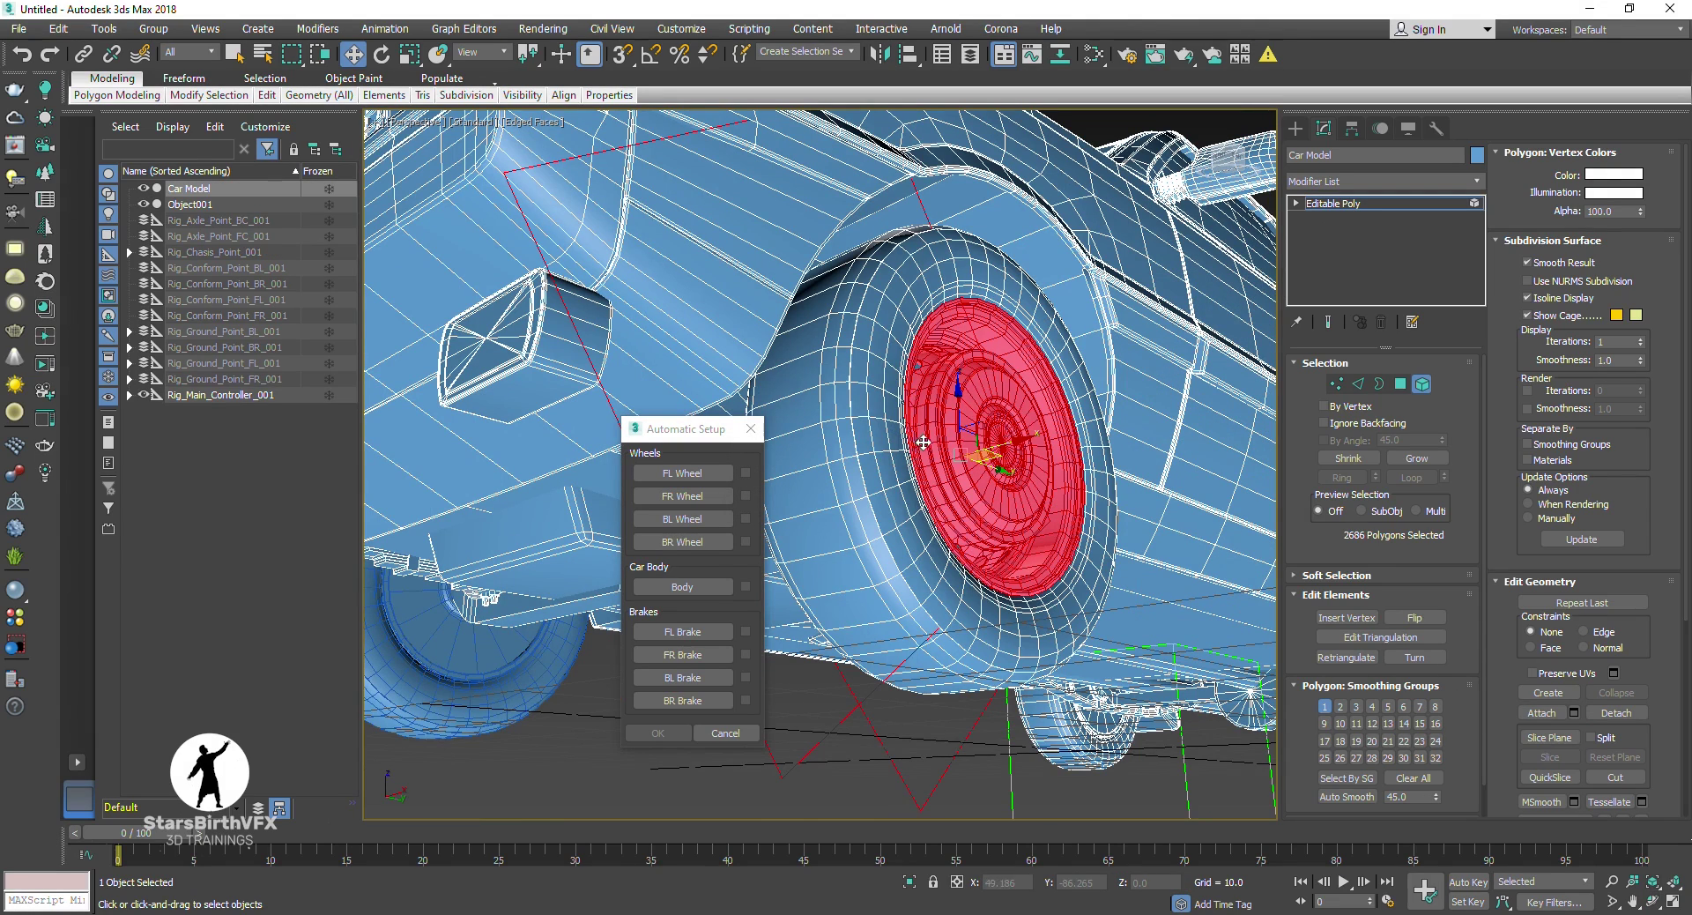
ctrl+click(881, 467)
ctrl+click(851, 508)
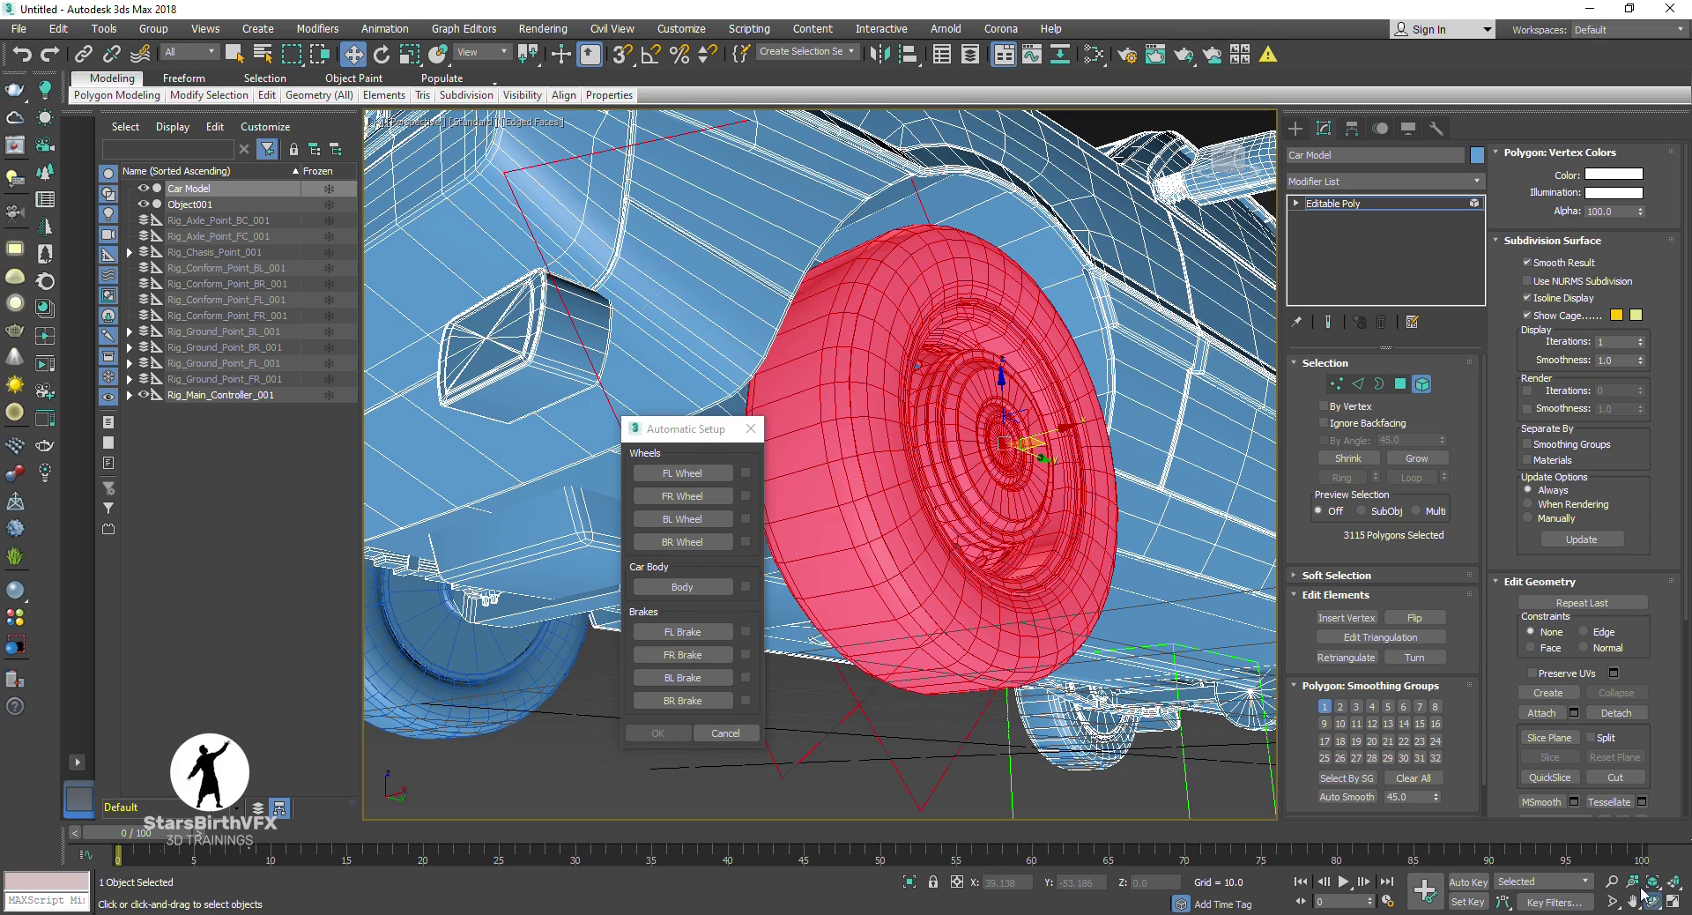
alt+middle_drag(969, 441, 882, 440)
ctrl+click(815, 433)
ctrl+click(925, 459)
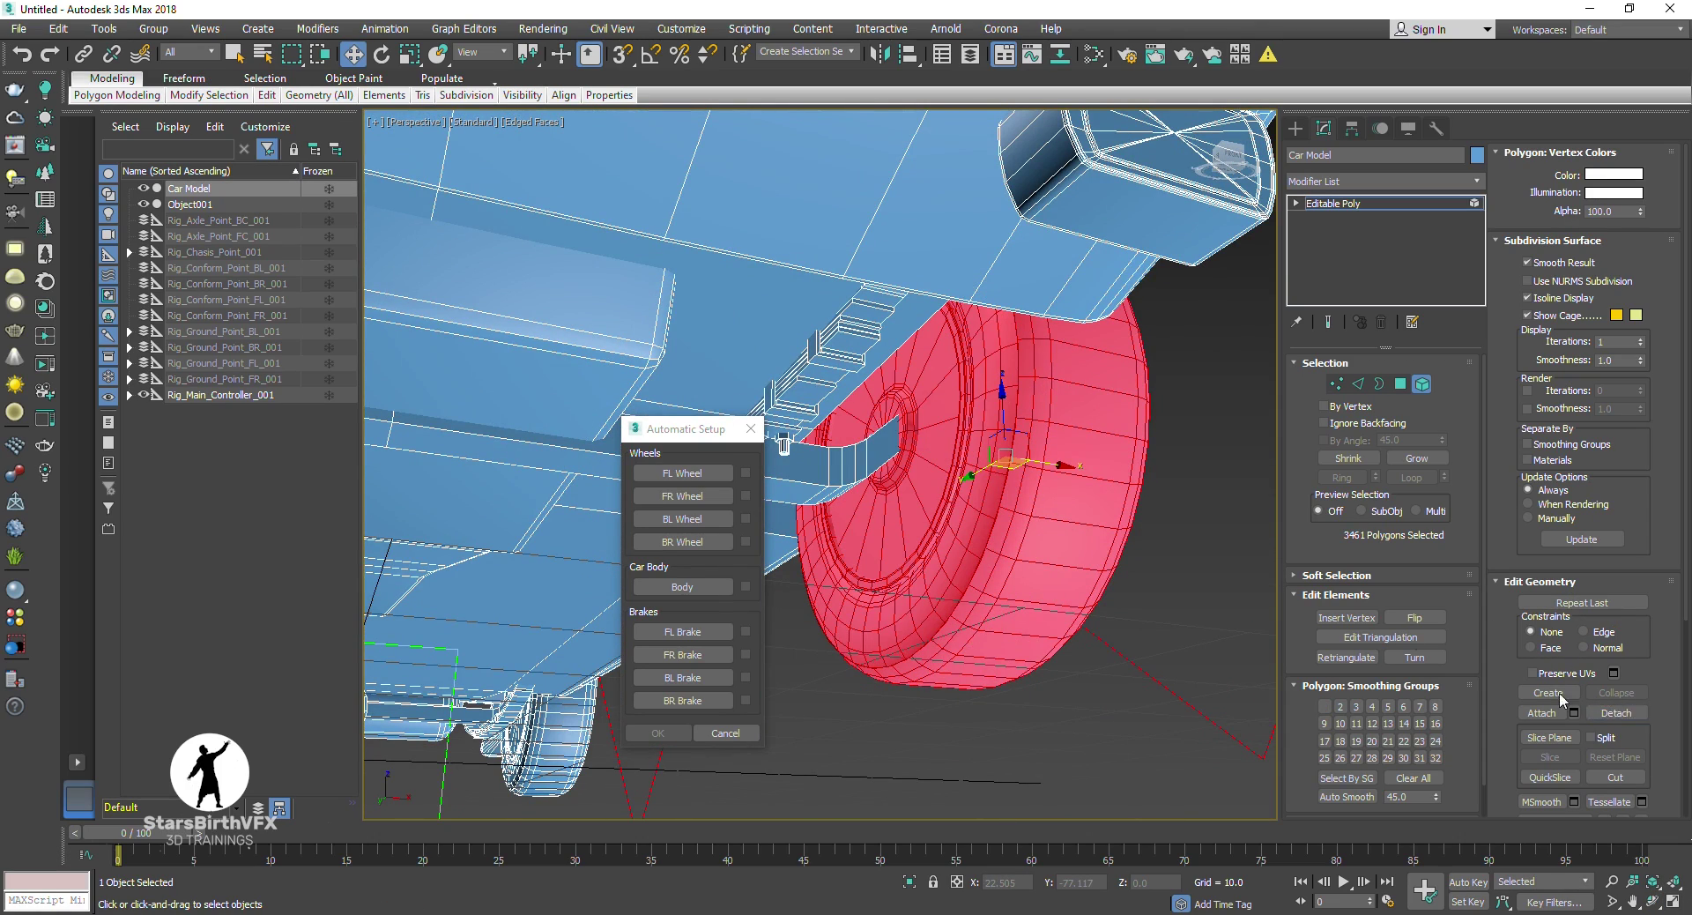
click(1616, 712)
key(Return)
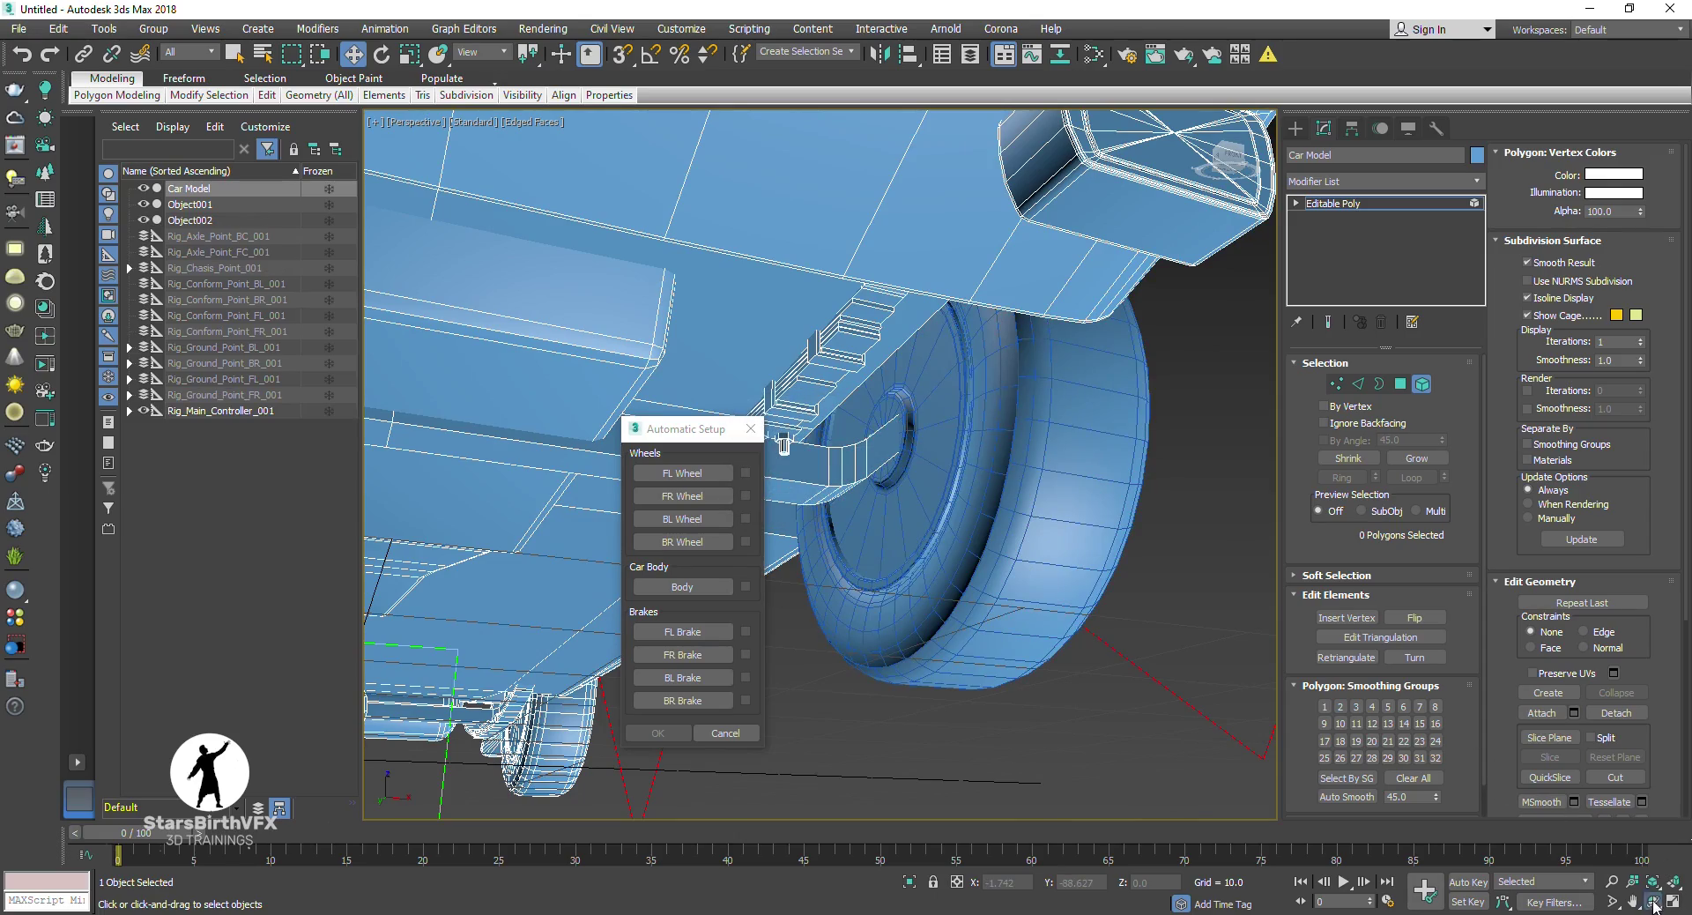
Step: Select the third wheel's tyre, rim and hub and detach it as Object003
click(1653, 903)
scroll(819, 459, down, 5)
drag(819, 458, 875, 548)
scroll(875, 548, up, 5)
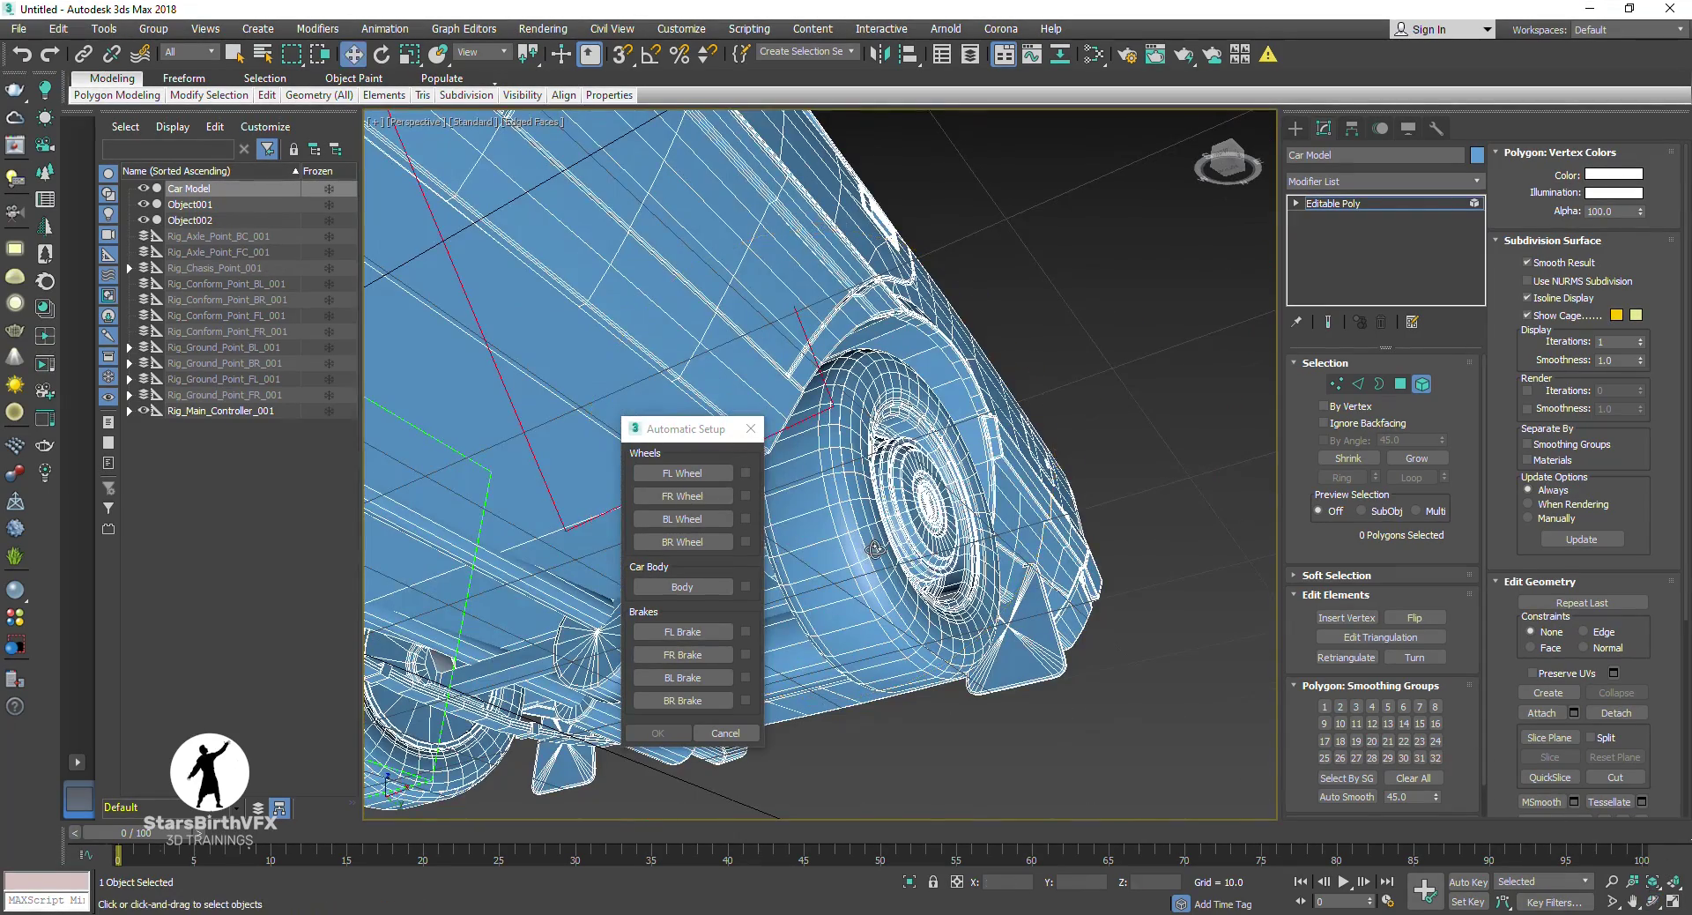
scroll(917, 495, up, 3)
ctrl+click(871, 544)
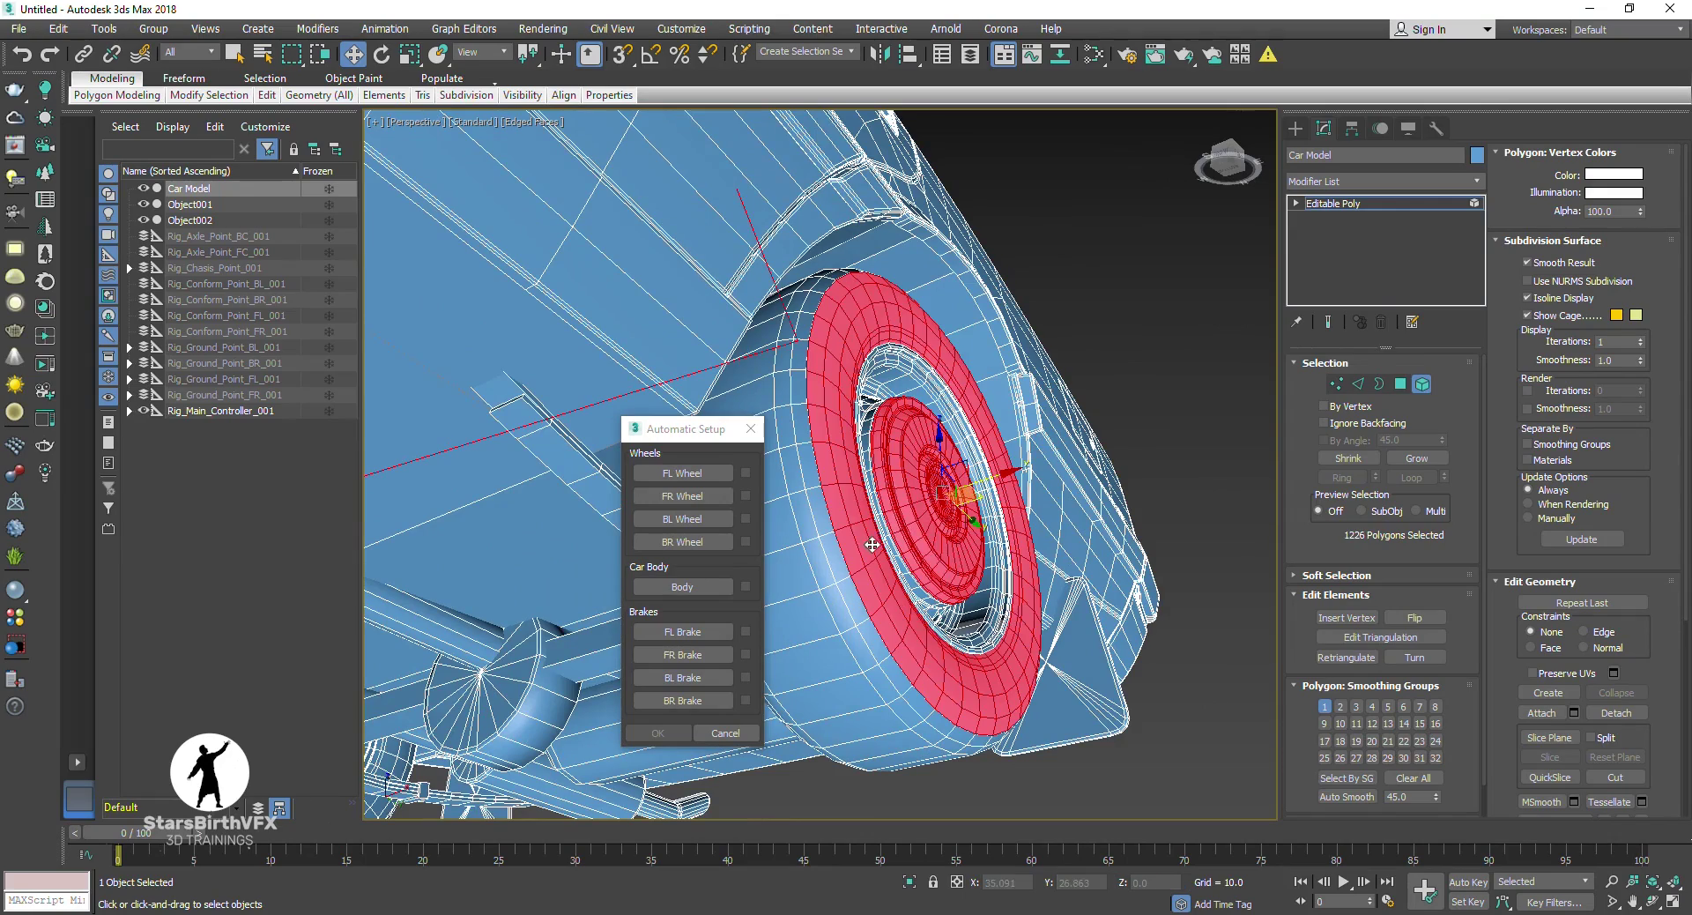
ctrl+click(897, 380)
alt+middle_drag(897, 381, 863, 458)
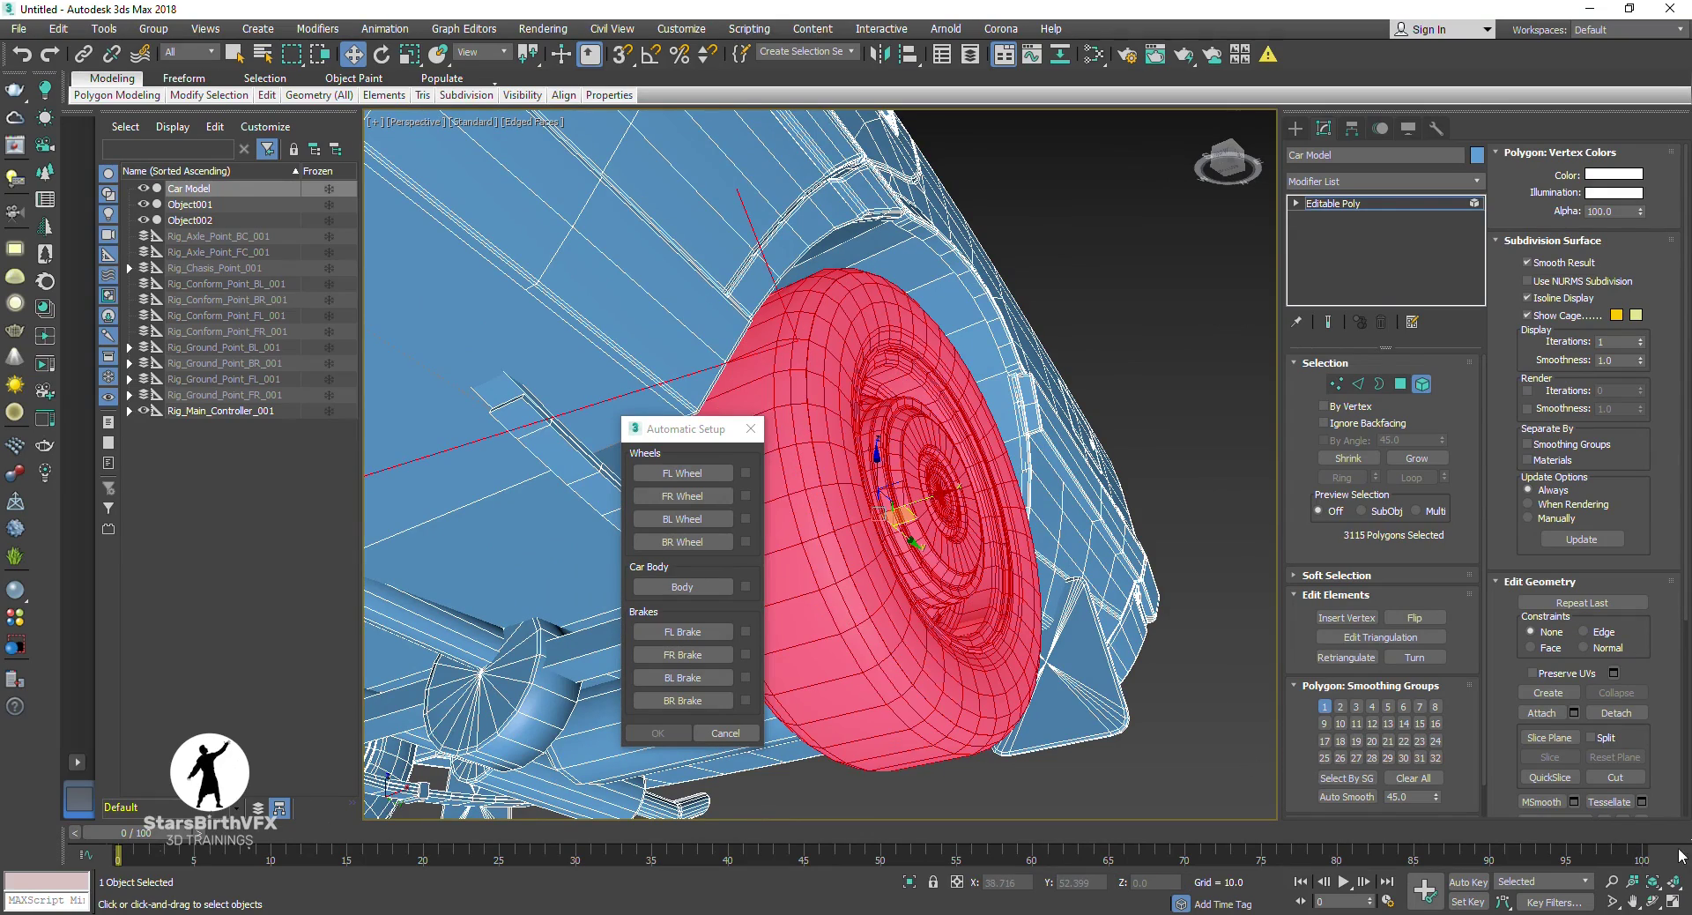
click(1656, 903)
drag(949, 450, 890, 498)
key(w)
ctrl+click(890, 501)
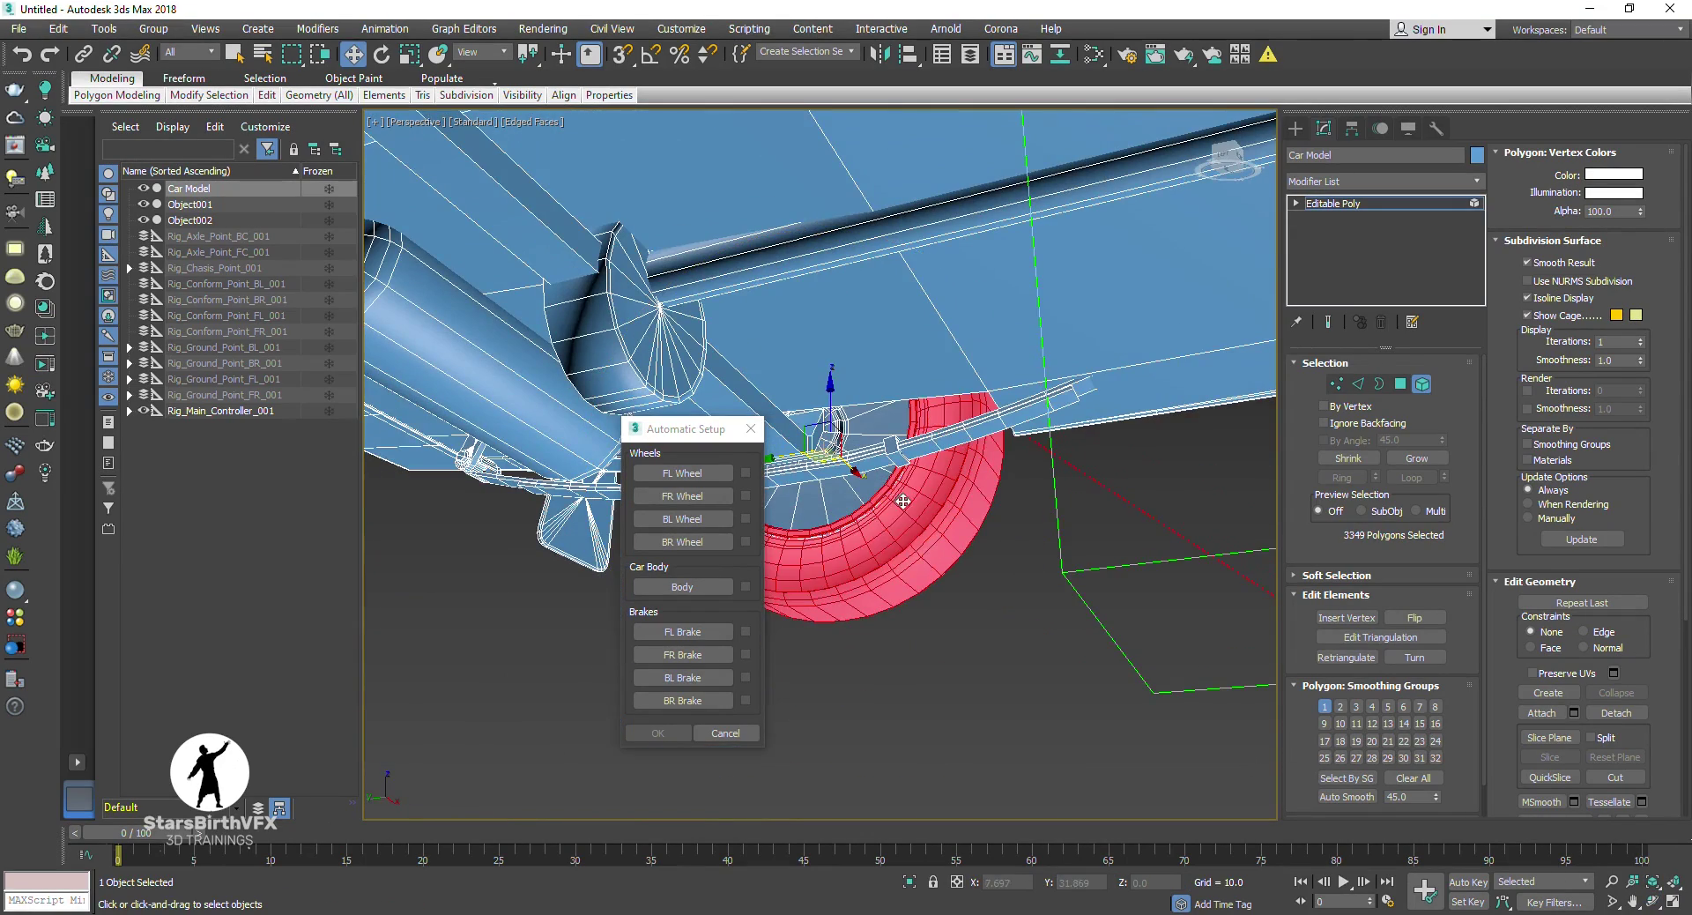
scroll(877, 489, up, 4)
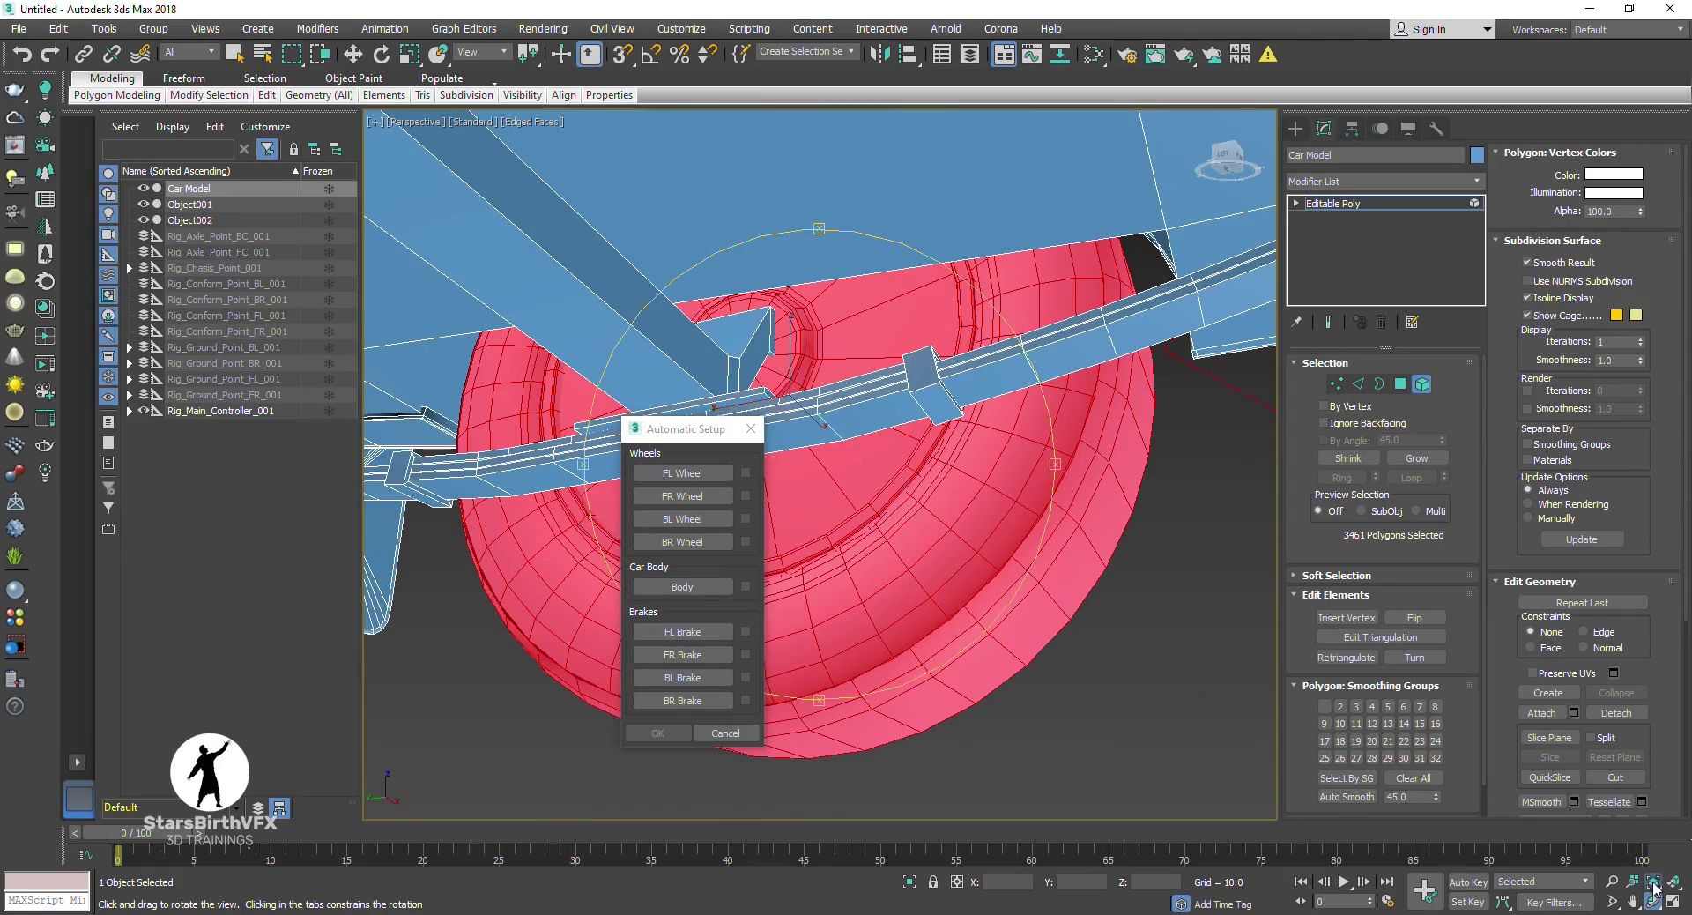
drag(934, 423, 896, 510)
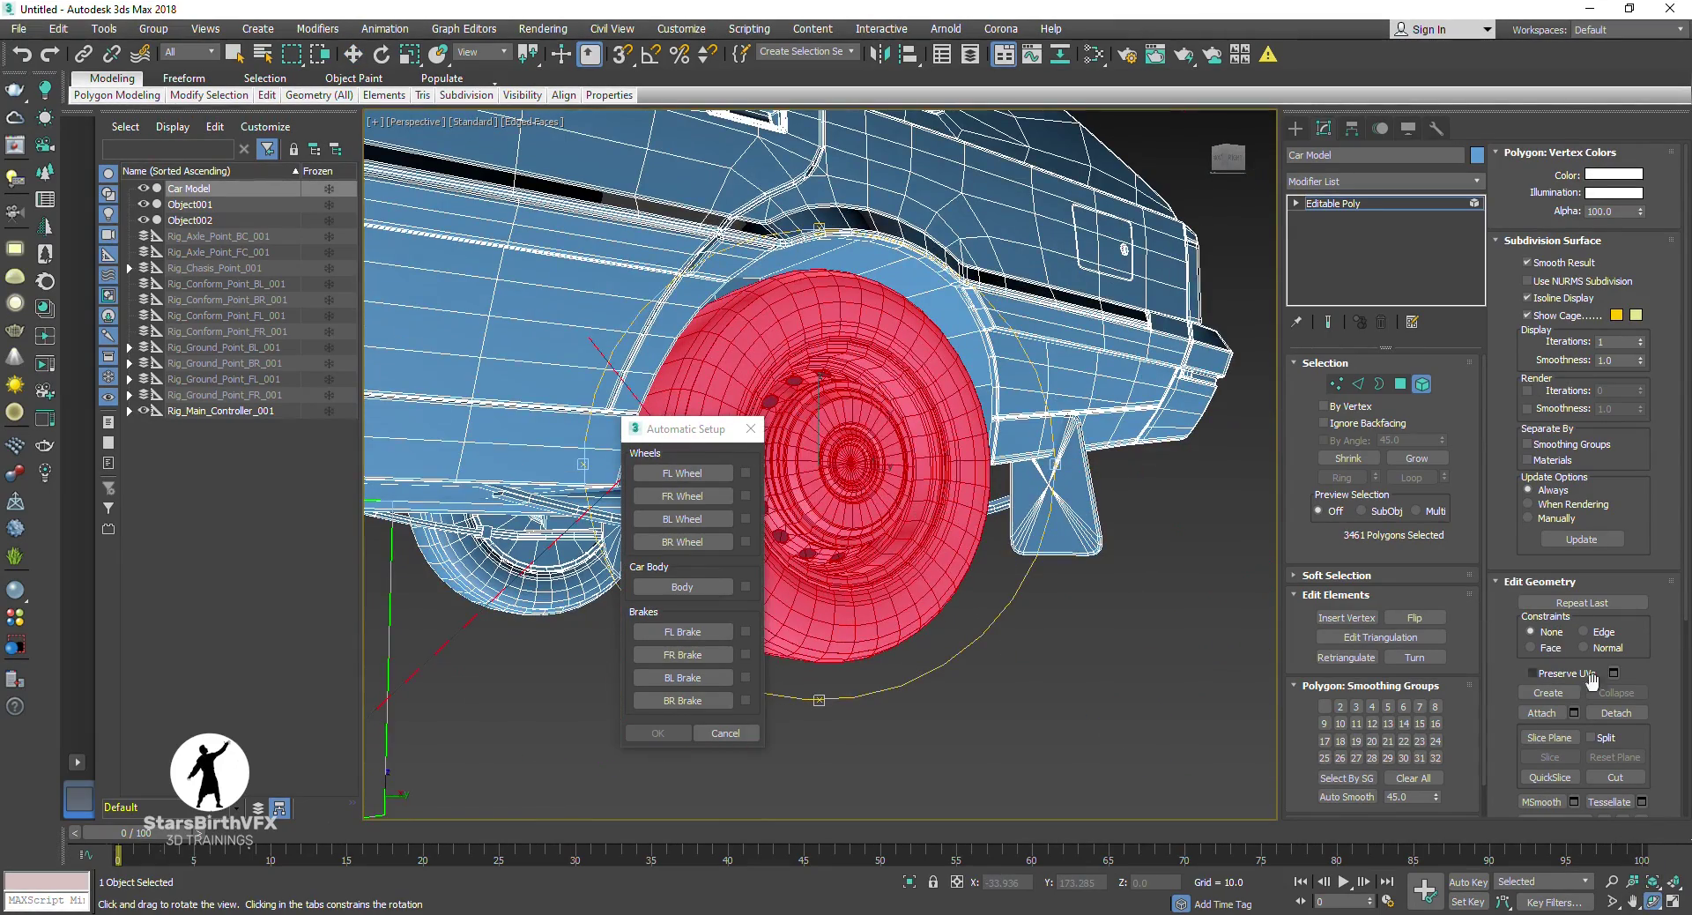
click(1616, 712)
click(908, 483)
Step: Select the last wheel's brake disc, rim, tyre and hub and detach it as Object004
scroll(892, 485, down, 3)
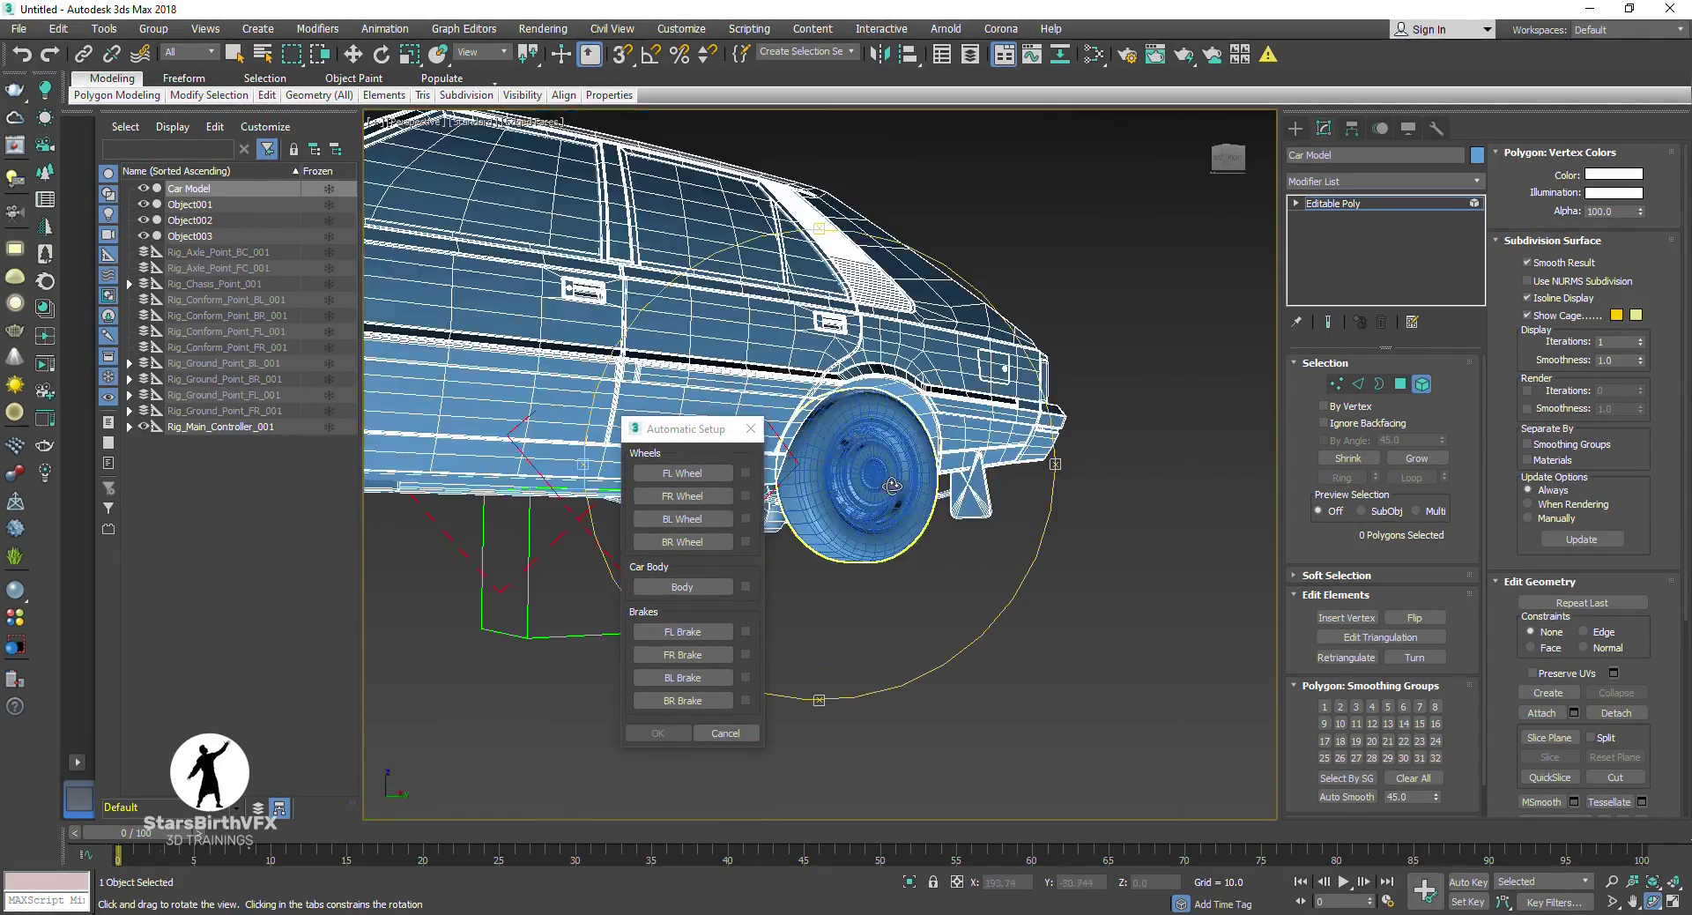
drag(892, 484, 793, 441)
drag(688, 428, 1176, 413)
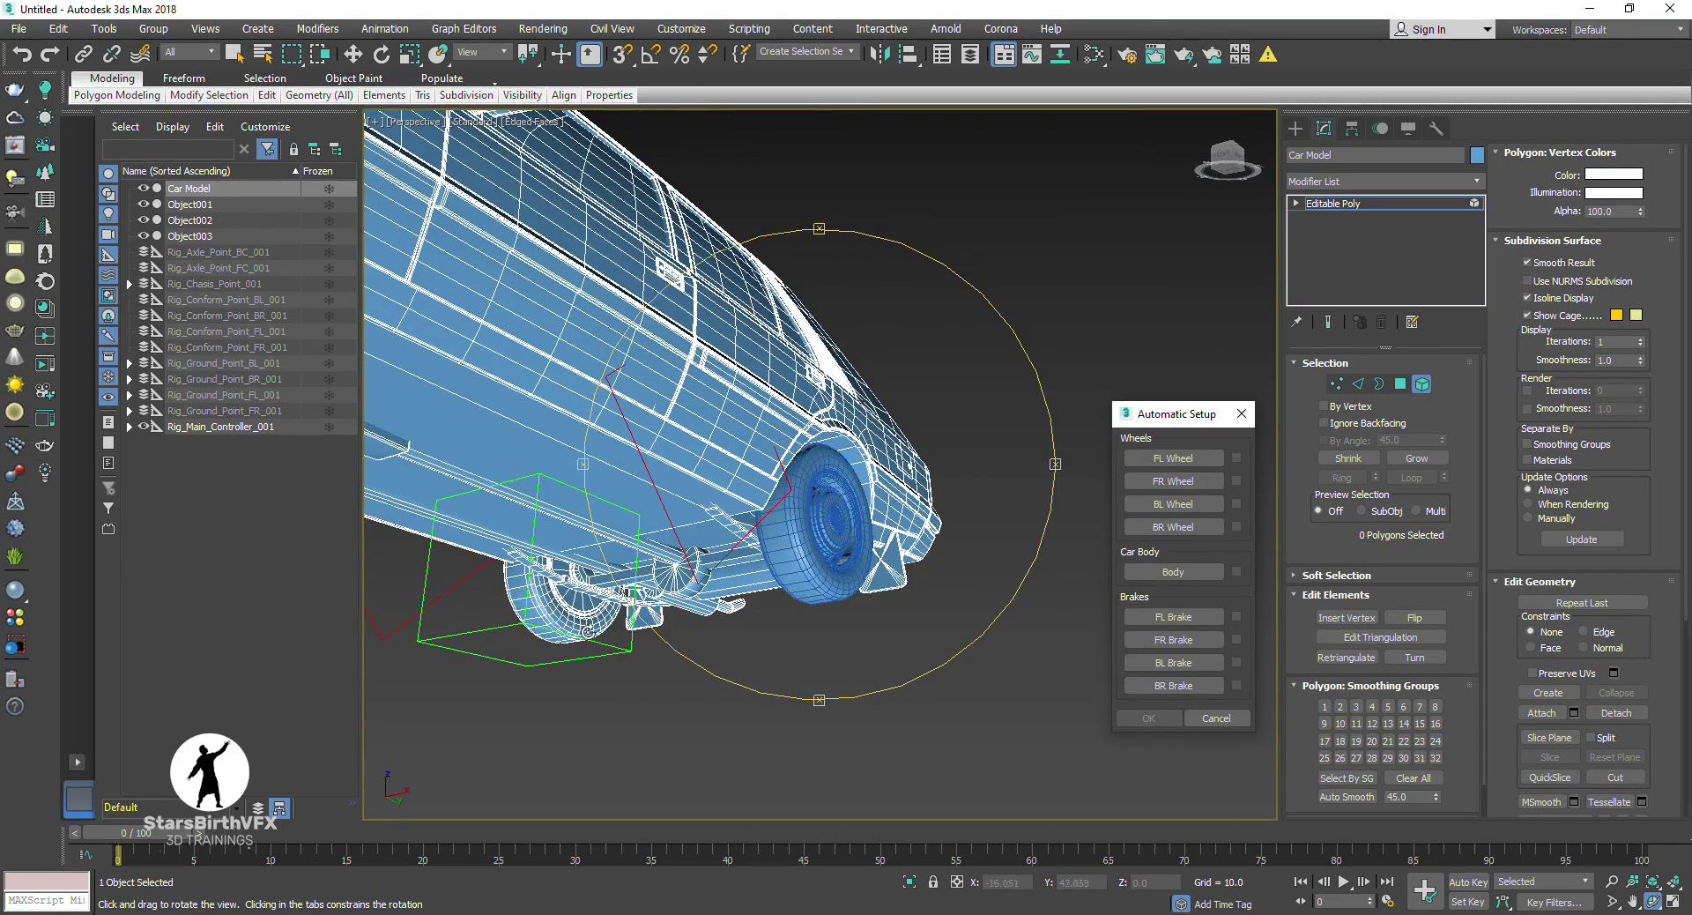
drag(588, 630, 663, 548)
scroll(663, 548, up, 3)
key(w)
click(663, 548)
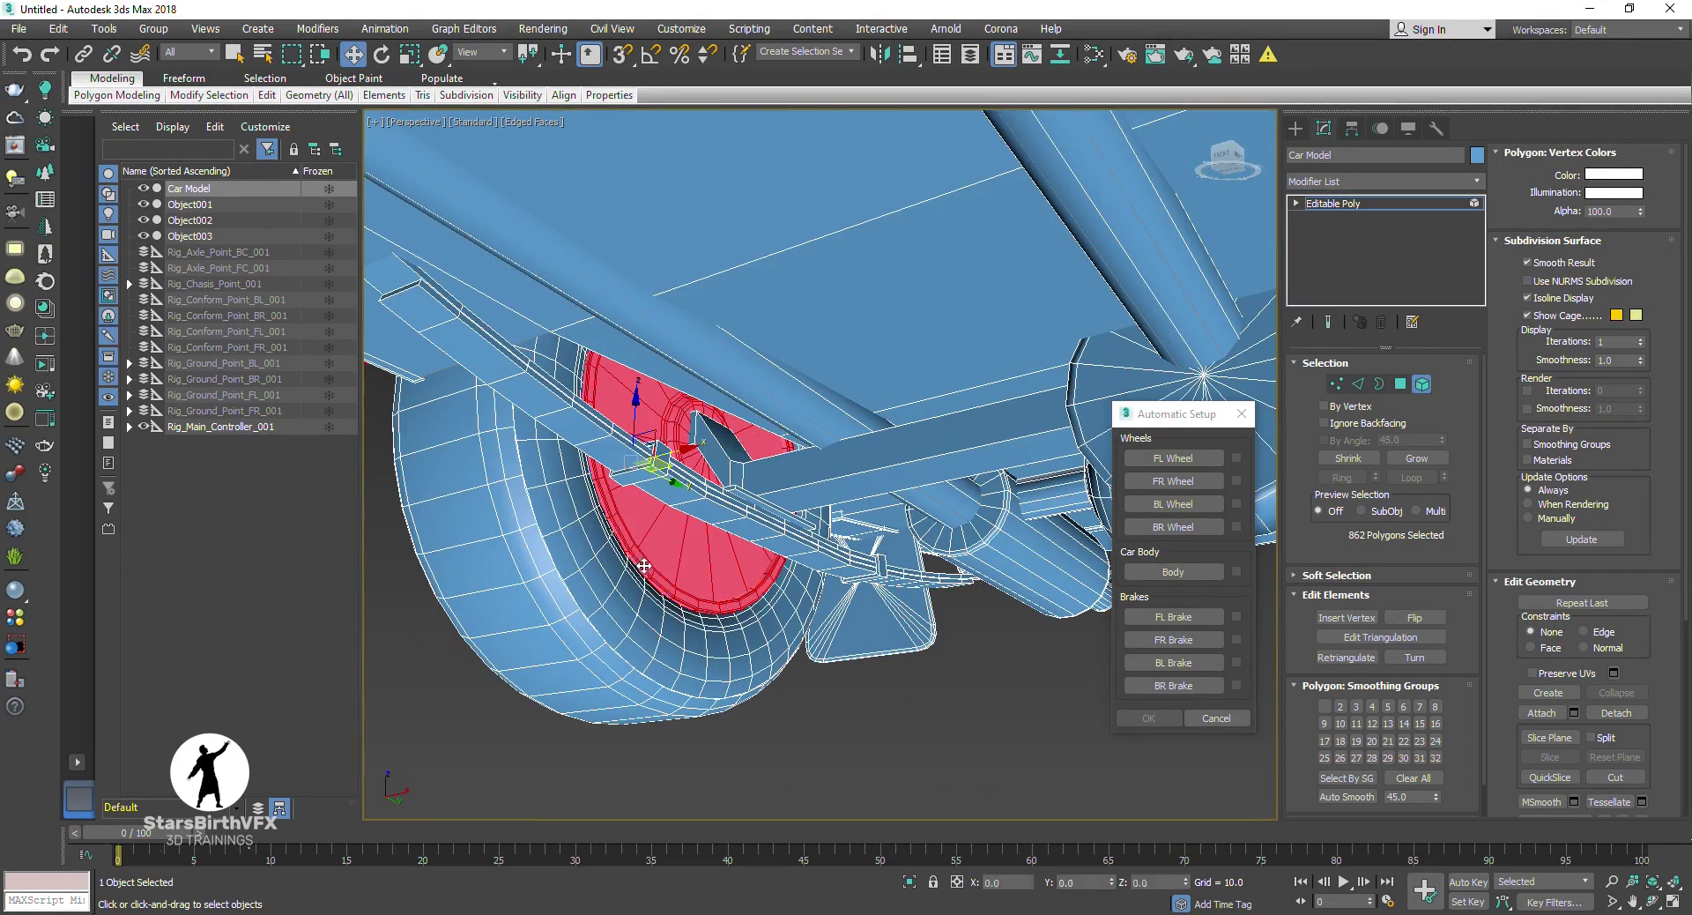
ctrl+click(644, 565)
ctrl+click(553, 617)
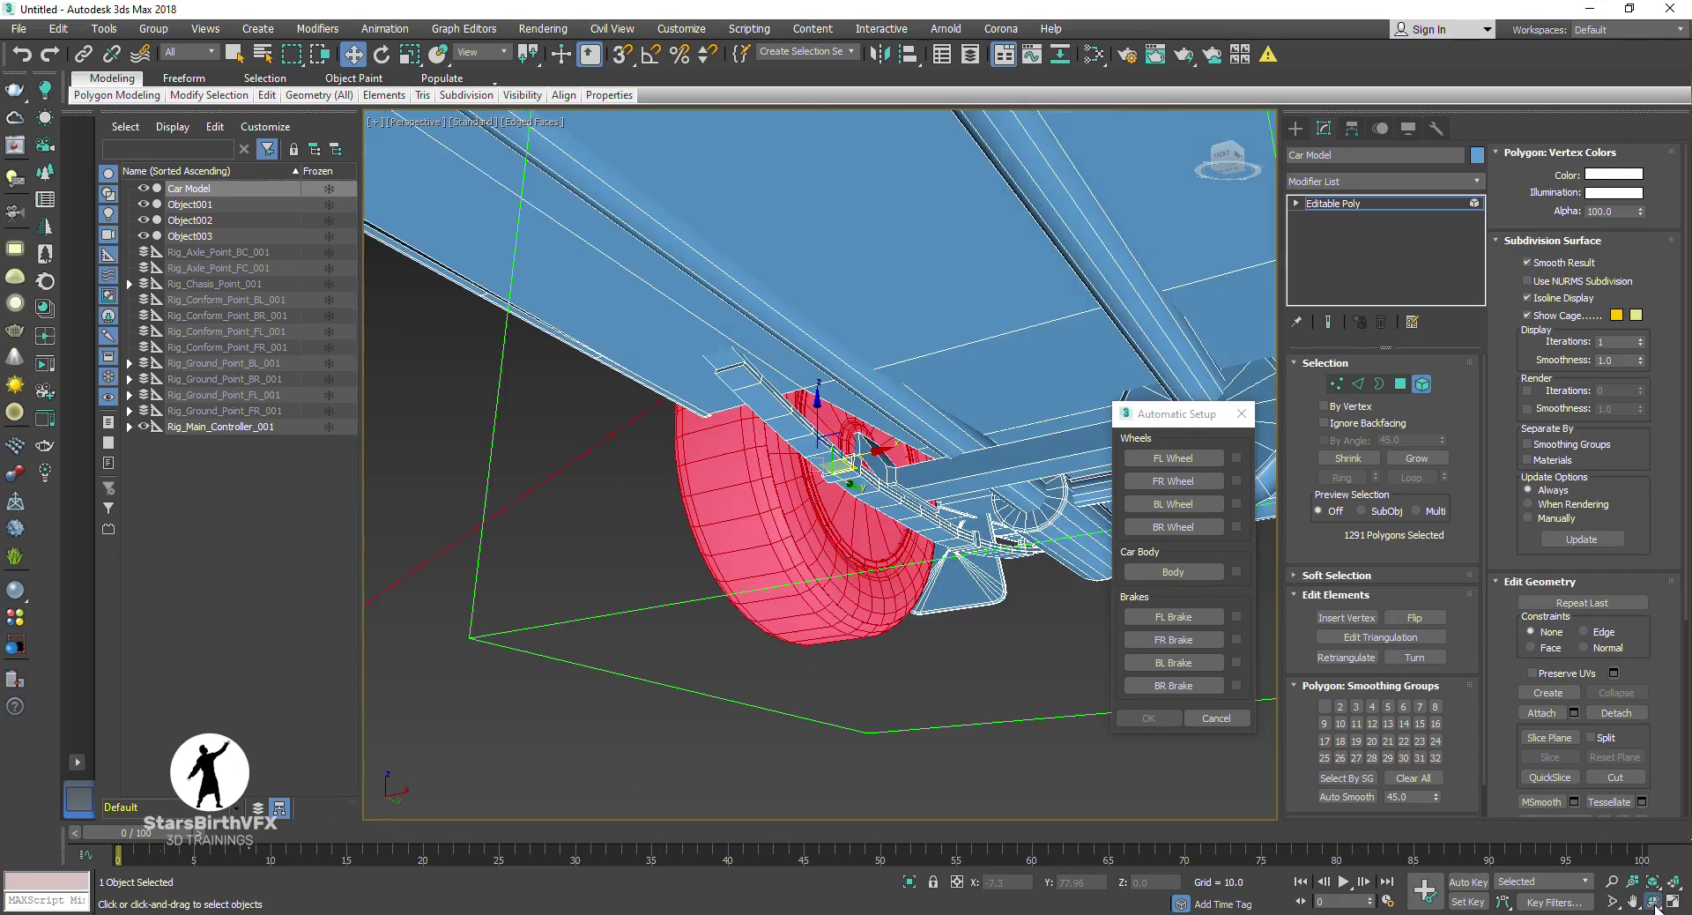
drag(881, 440, 855, 510)
ctrl+click(854, 510)
ctrl+click(867, 511)
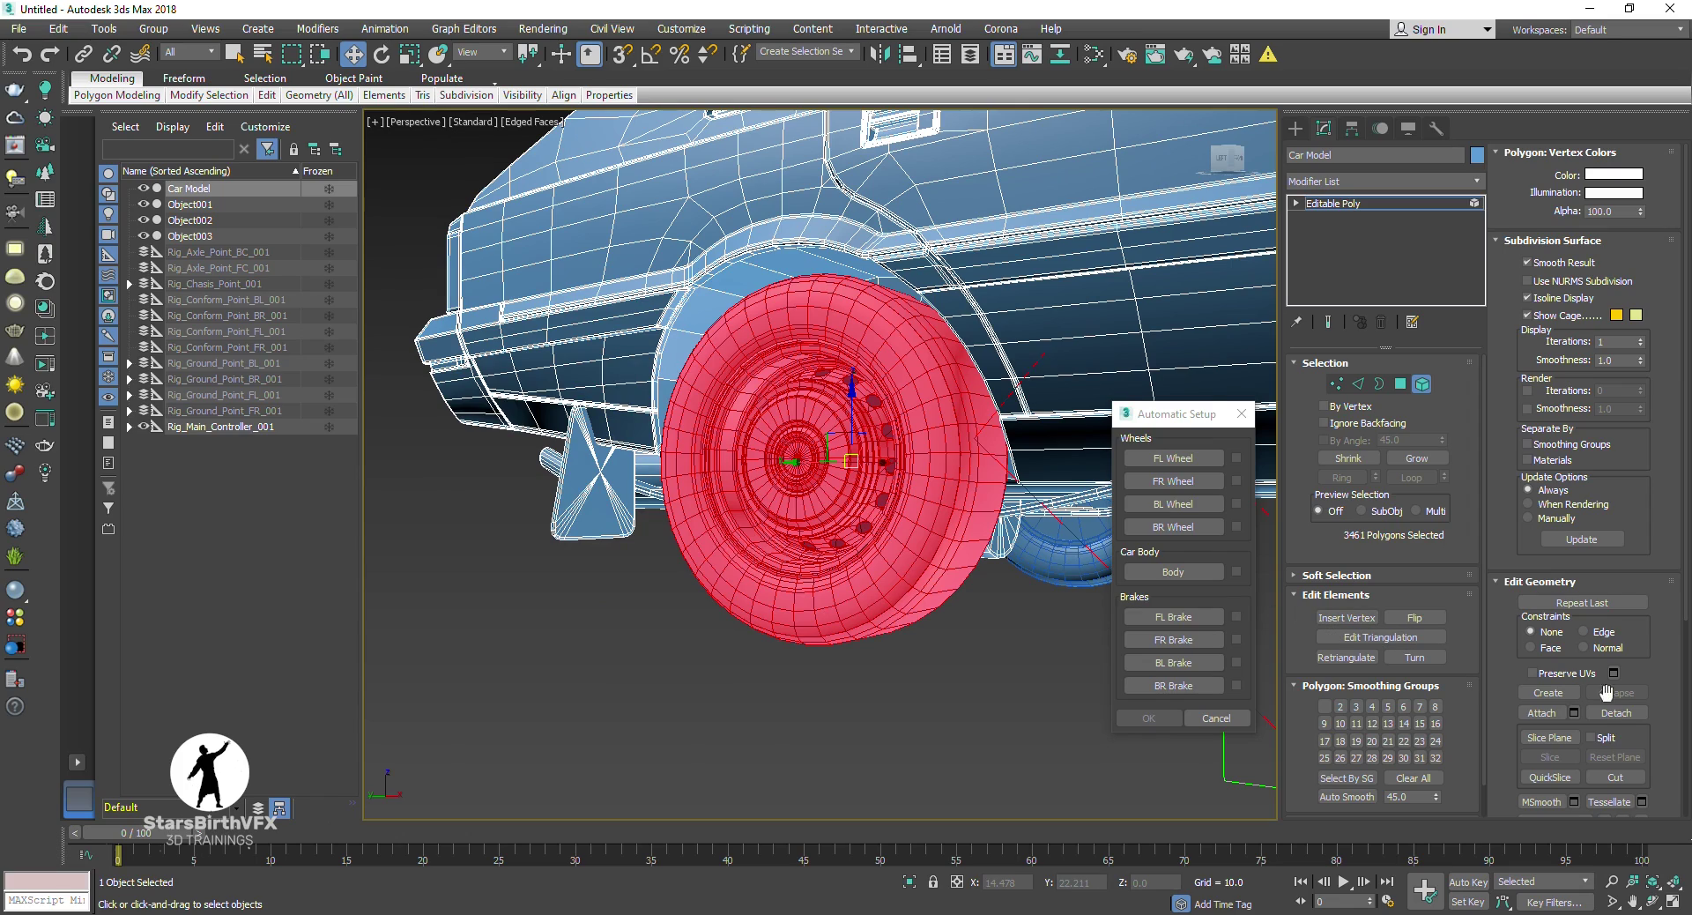
click(1624, 717)
click(904, 478)
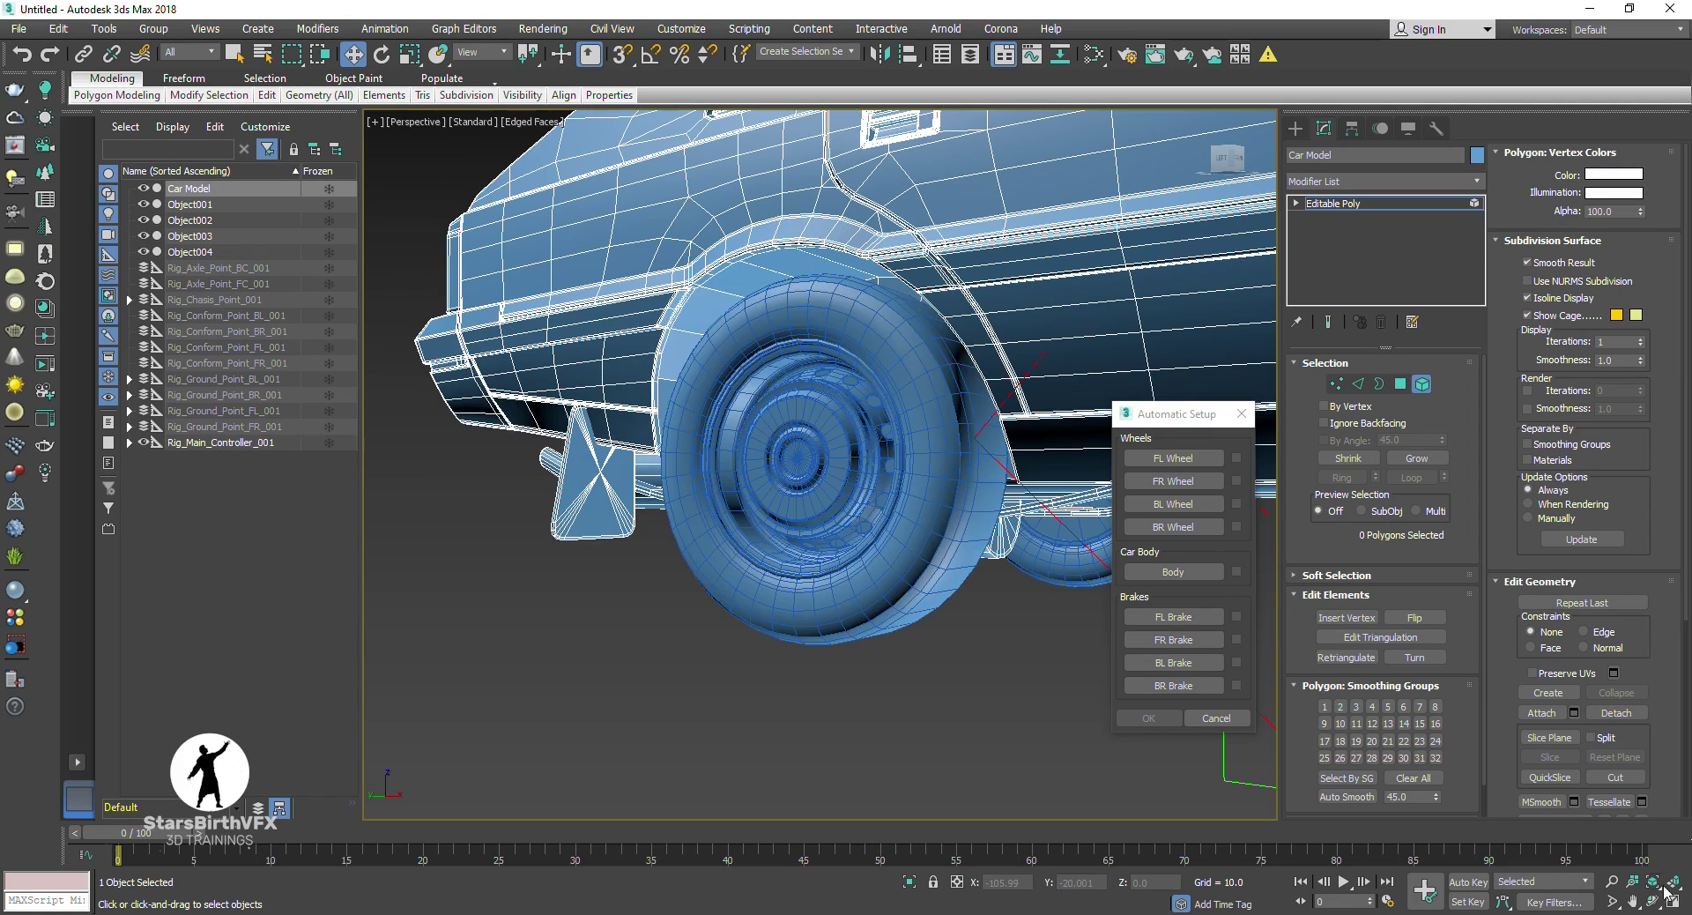
Step: Orbit out to check the whole car and turn off the edged-faces display
scroll(820, 467, down, 8)
drag(819, 467, 944, 476)
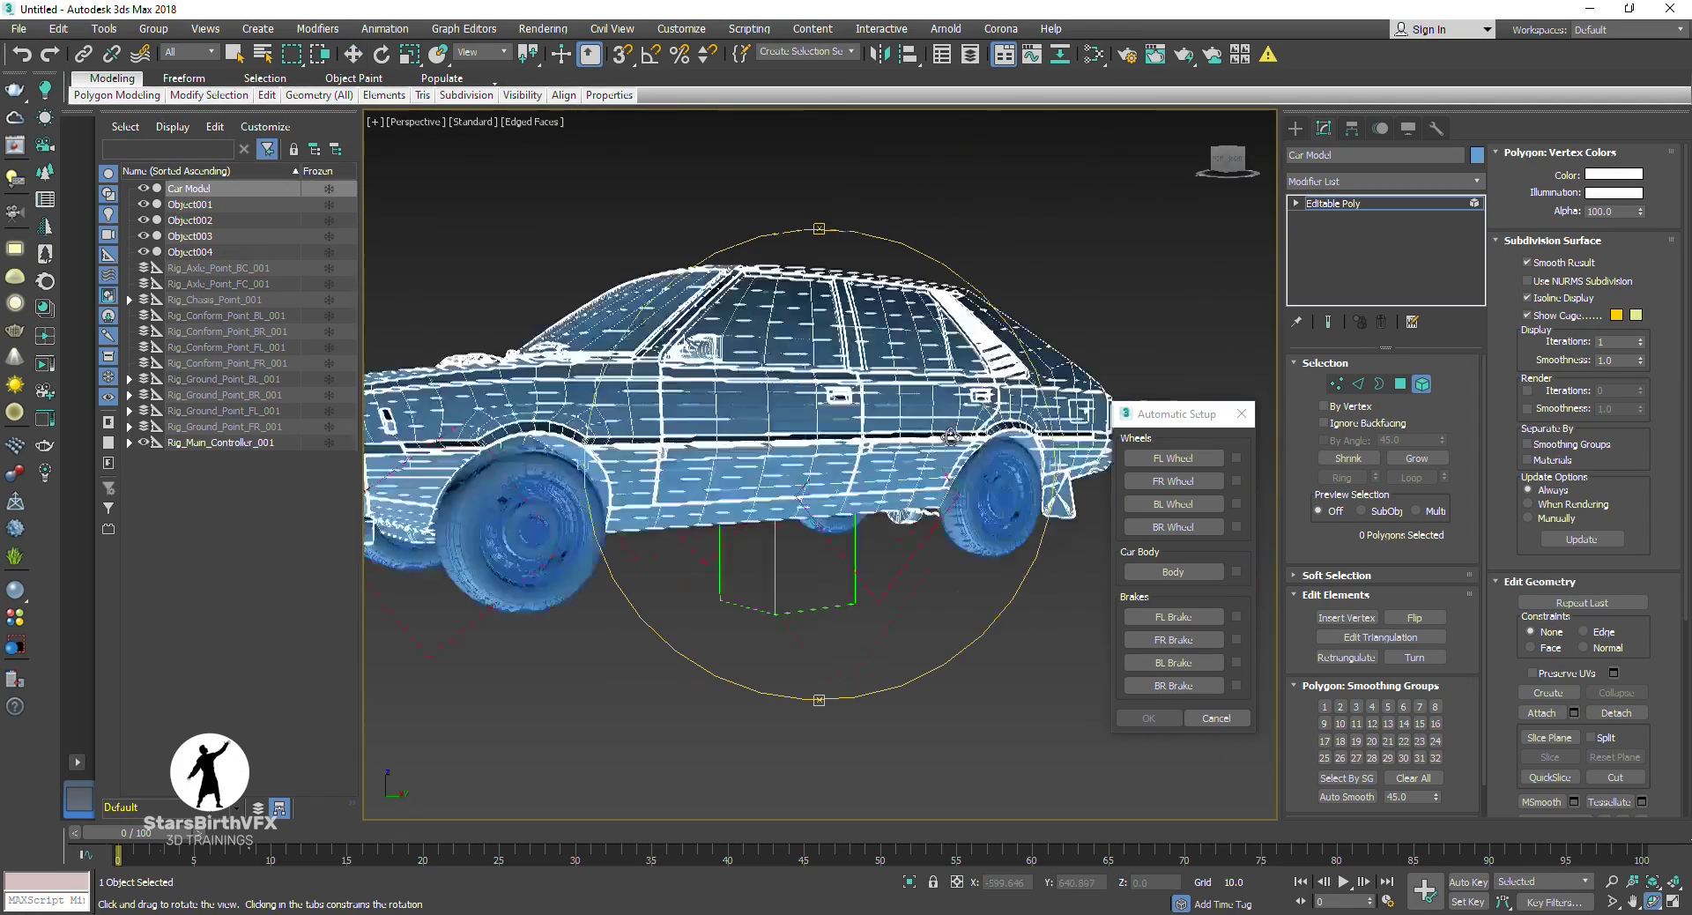
scroll(944, 476, up, 5)
scroll(943, 476, down, 6)
scroll(793, 458, up, 6)
mouse_move(793, 459)
mouse_down()
mouse_move(702, 447)
mouse_move(840, 497)
mouse_move(889, 482)
mouse_up()
scroll(702, 448, up, 3)
scroll(702, 448, down, 3)
key(F4)
scroll(840, 496, up, 3)
scroll(830, 498, down, 6)
Step: Exit Element level, select a detached wheel and orbit to a side view with edged faces
key(w)
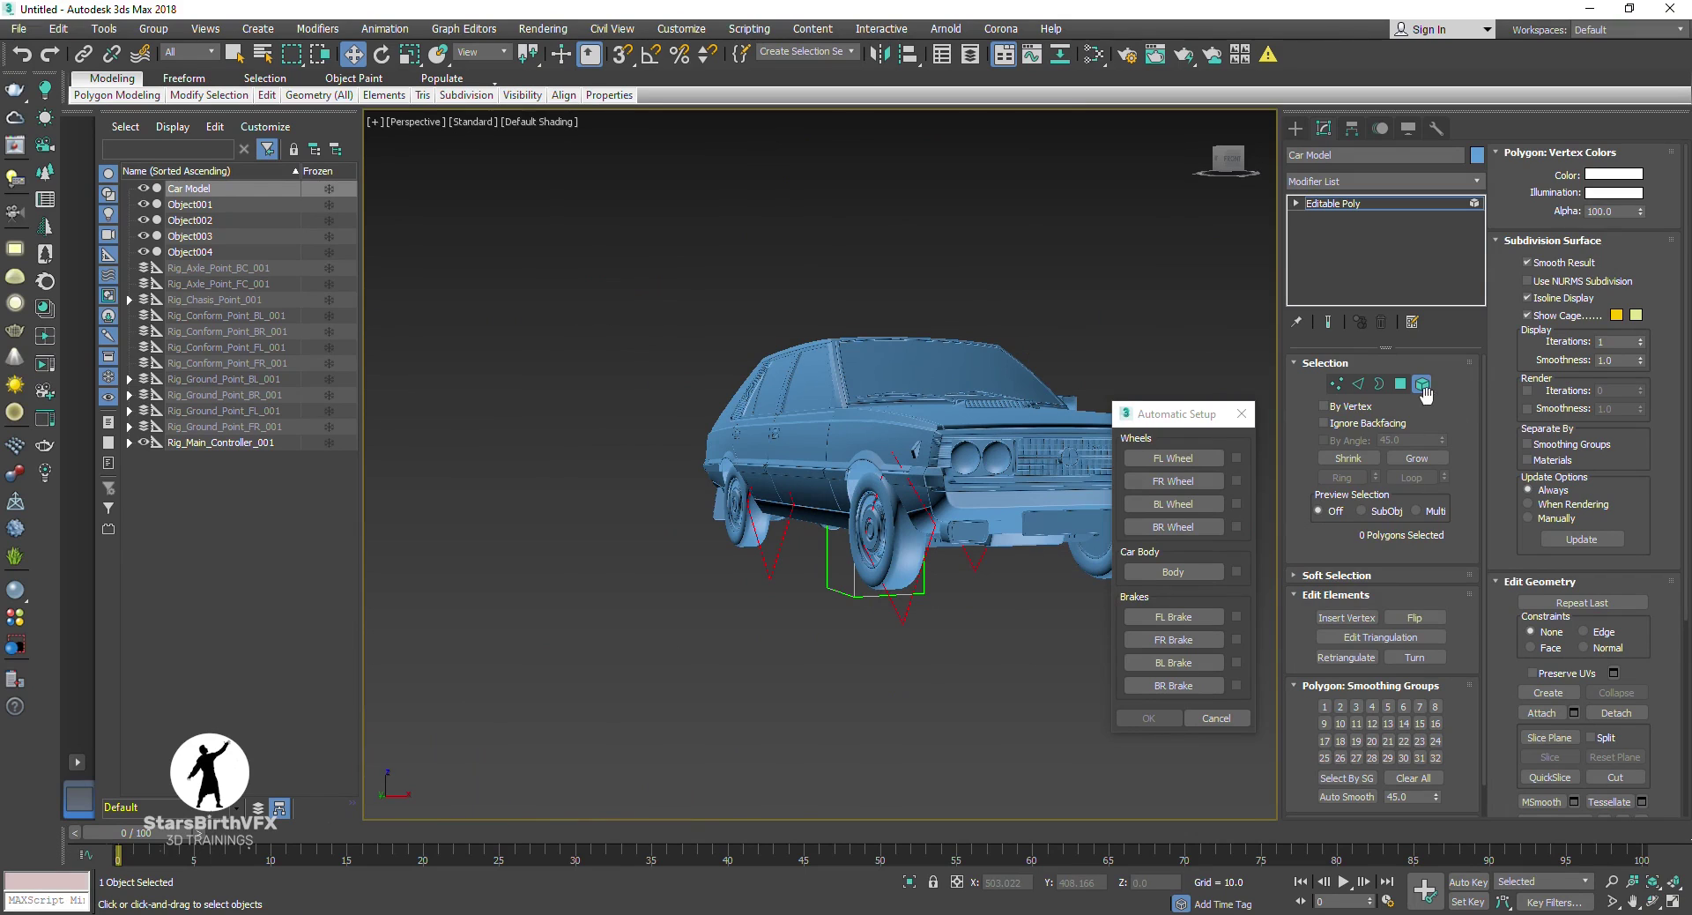
click(1419, 392)
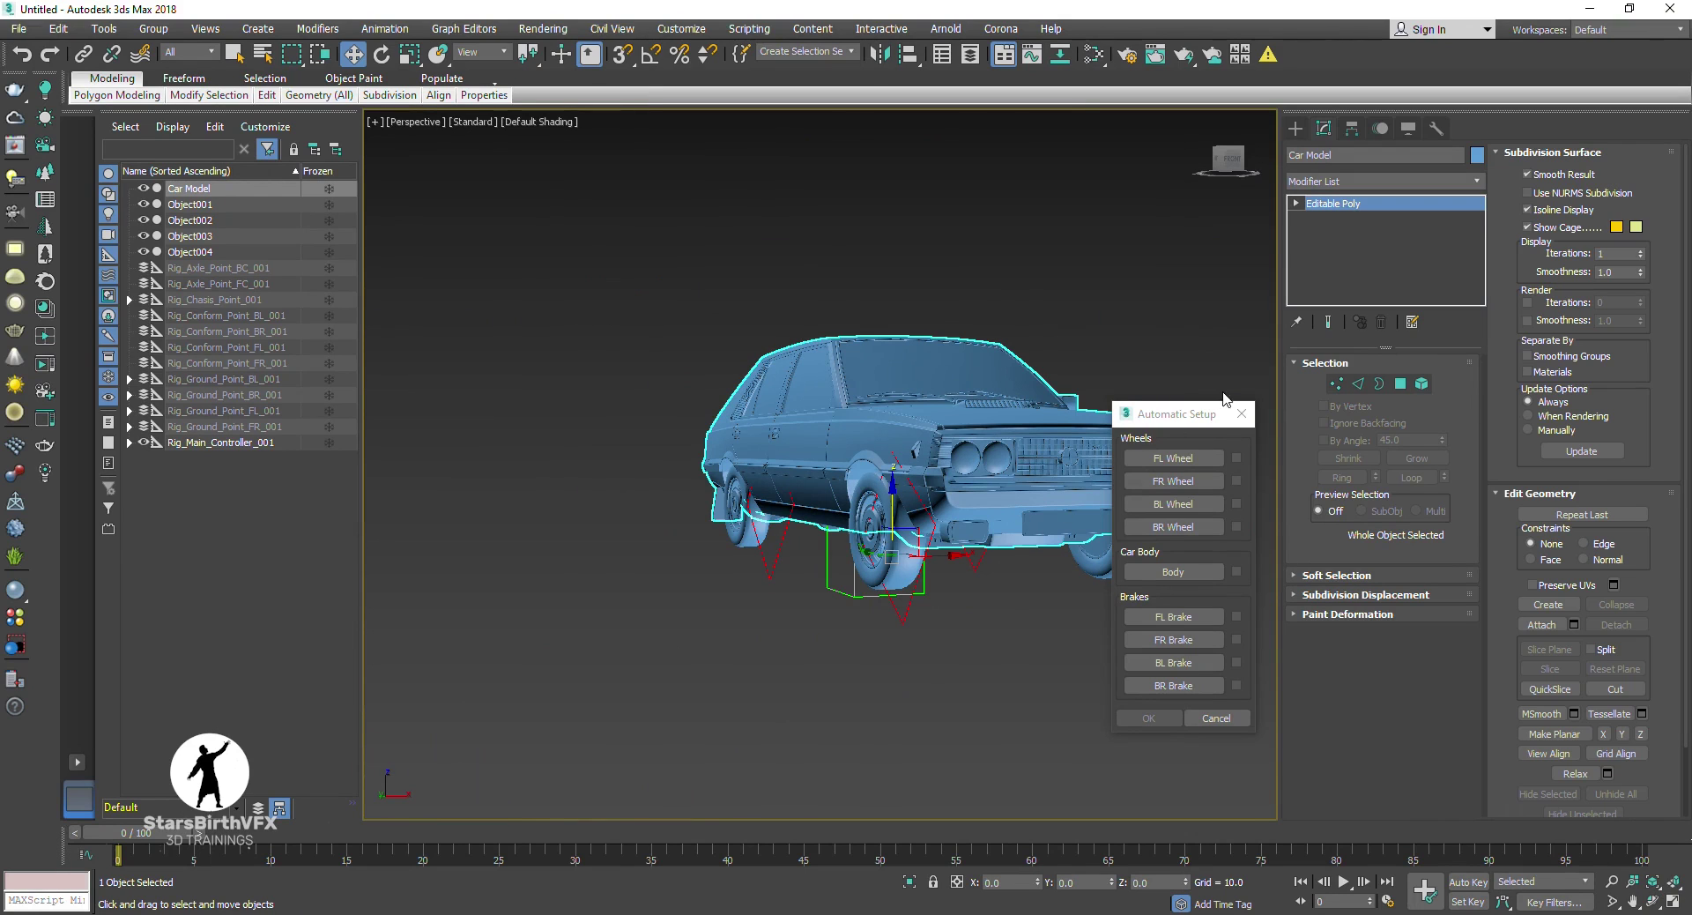
ctrl+click(893, 562)
alt+middle_drag(890, 511, 901, 622)
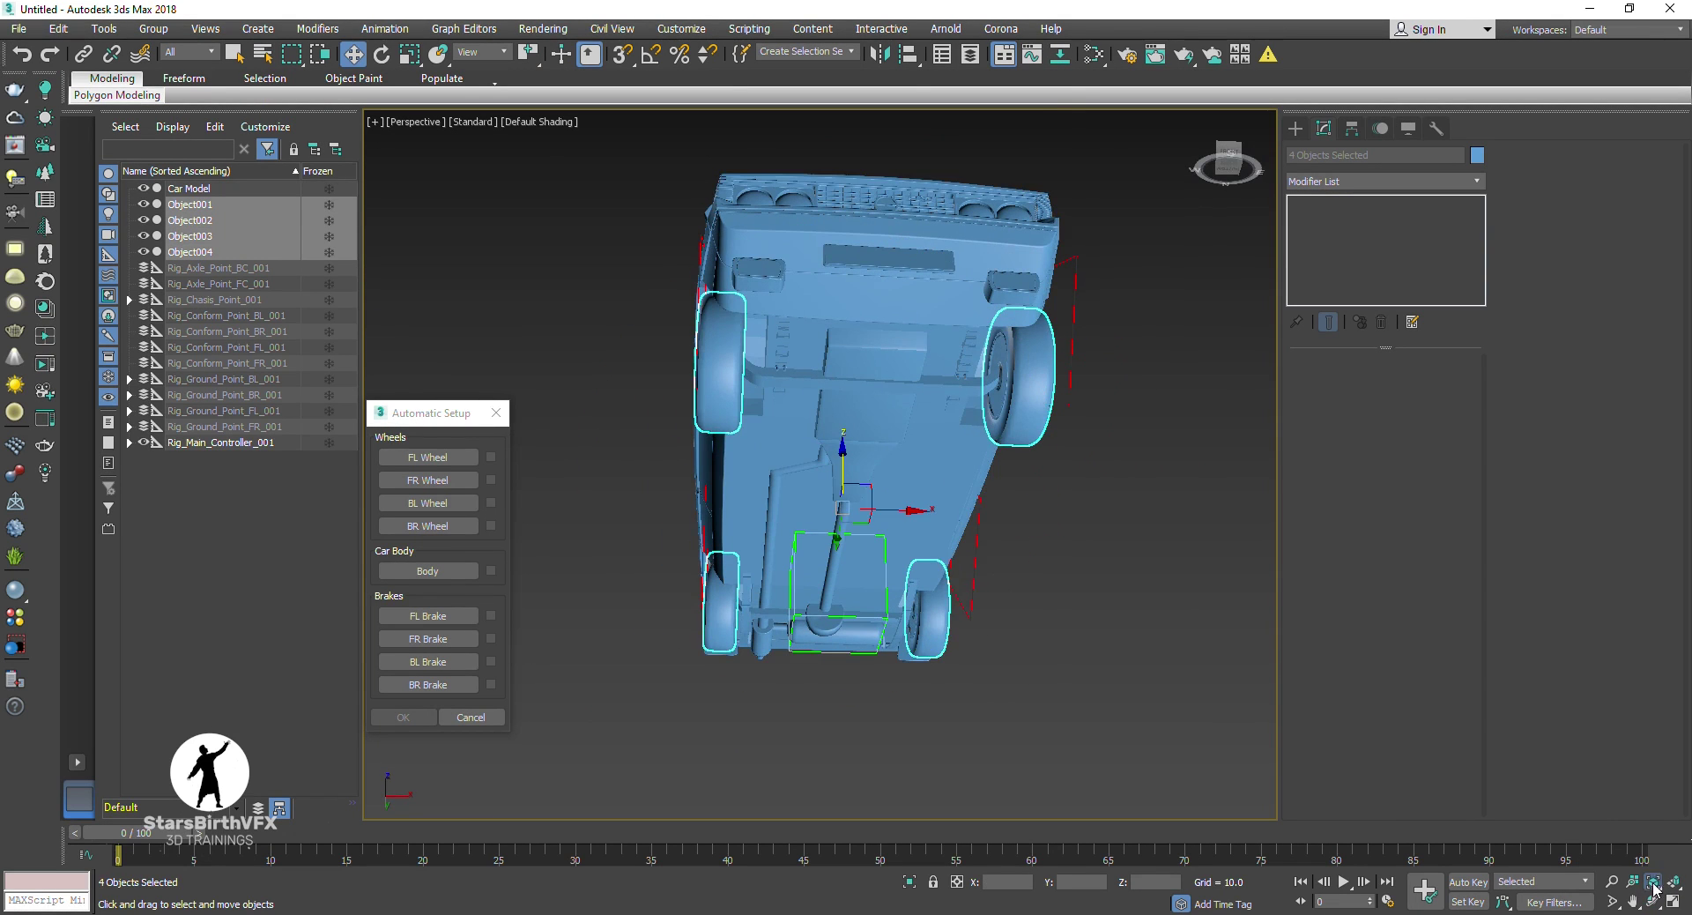
click(1654, 888)
drag(846, 423, 907, 460)
key(F4)
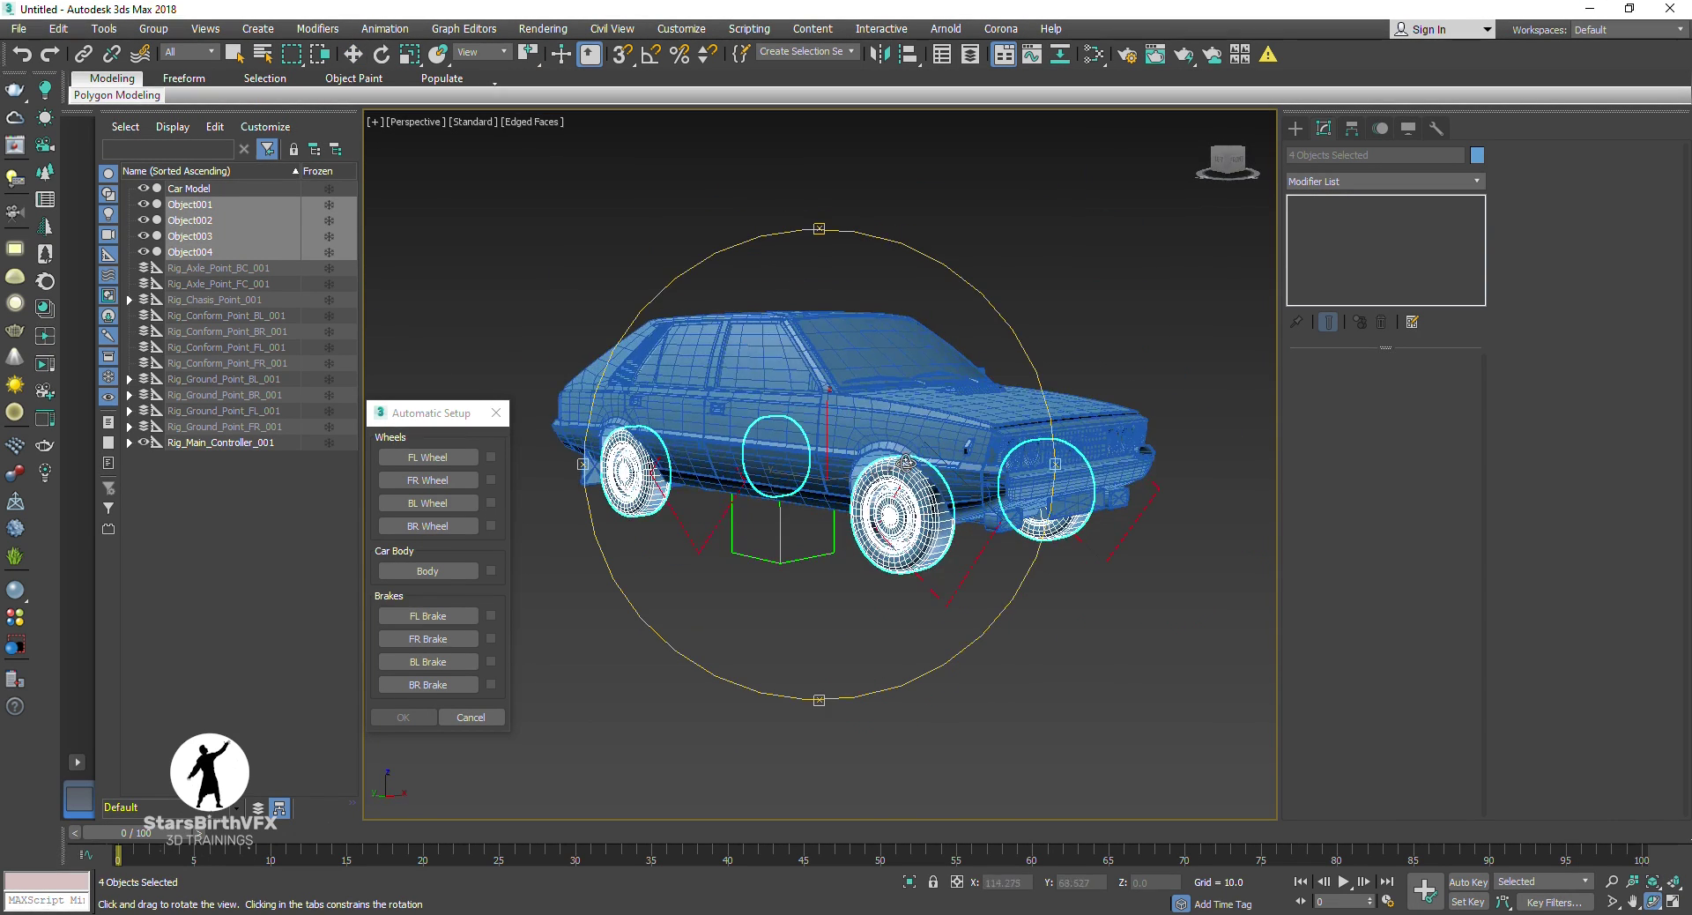
scroll(907, 459, up, 2)
key(w)
Step: Turn on Affect Pivot Only in the Hierarchy panel and select front wheel Object001
click(1351, 129)
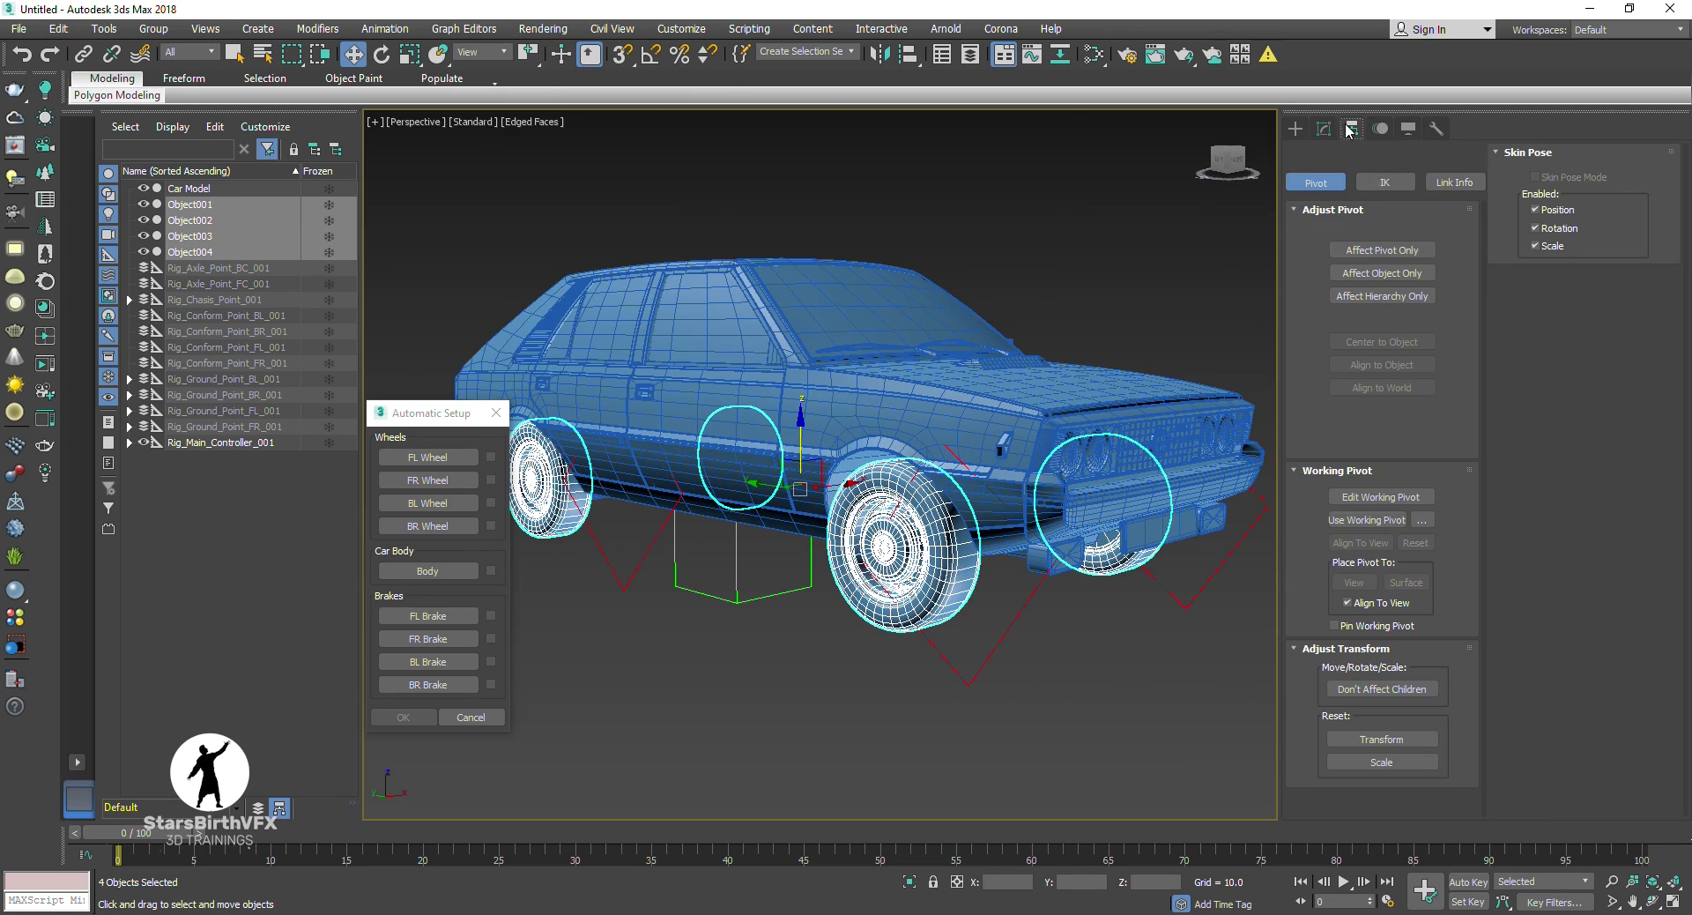
click(1381, 251)
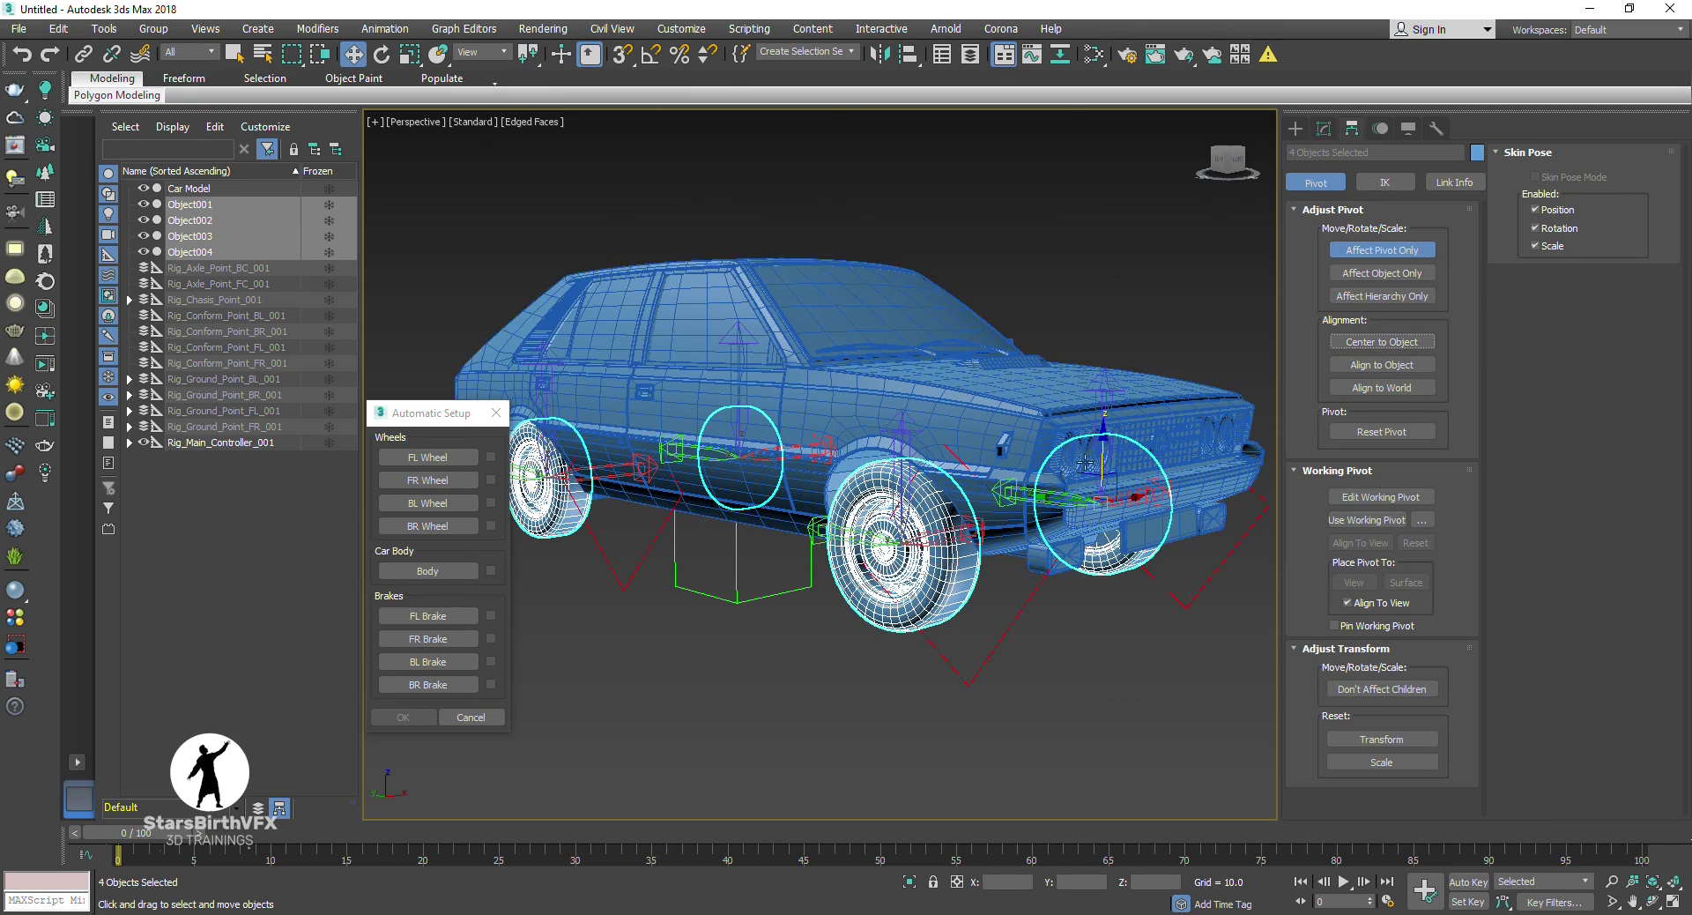
click(1089, 373)
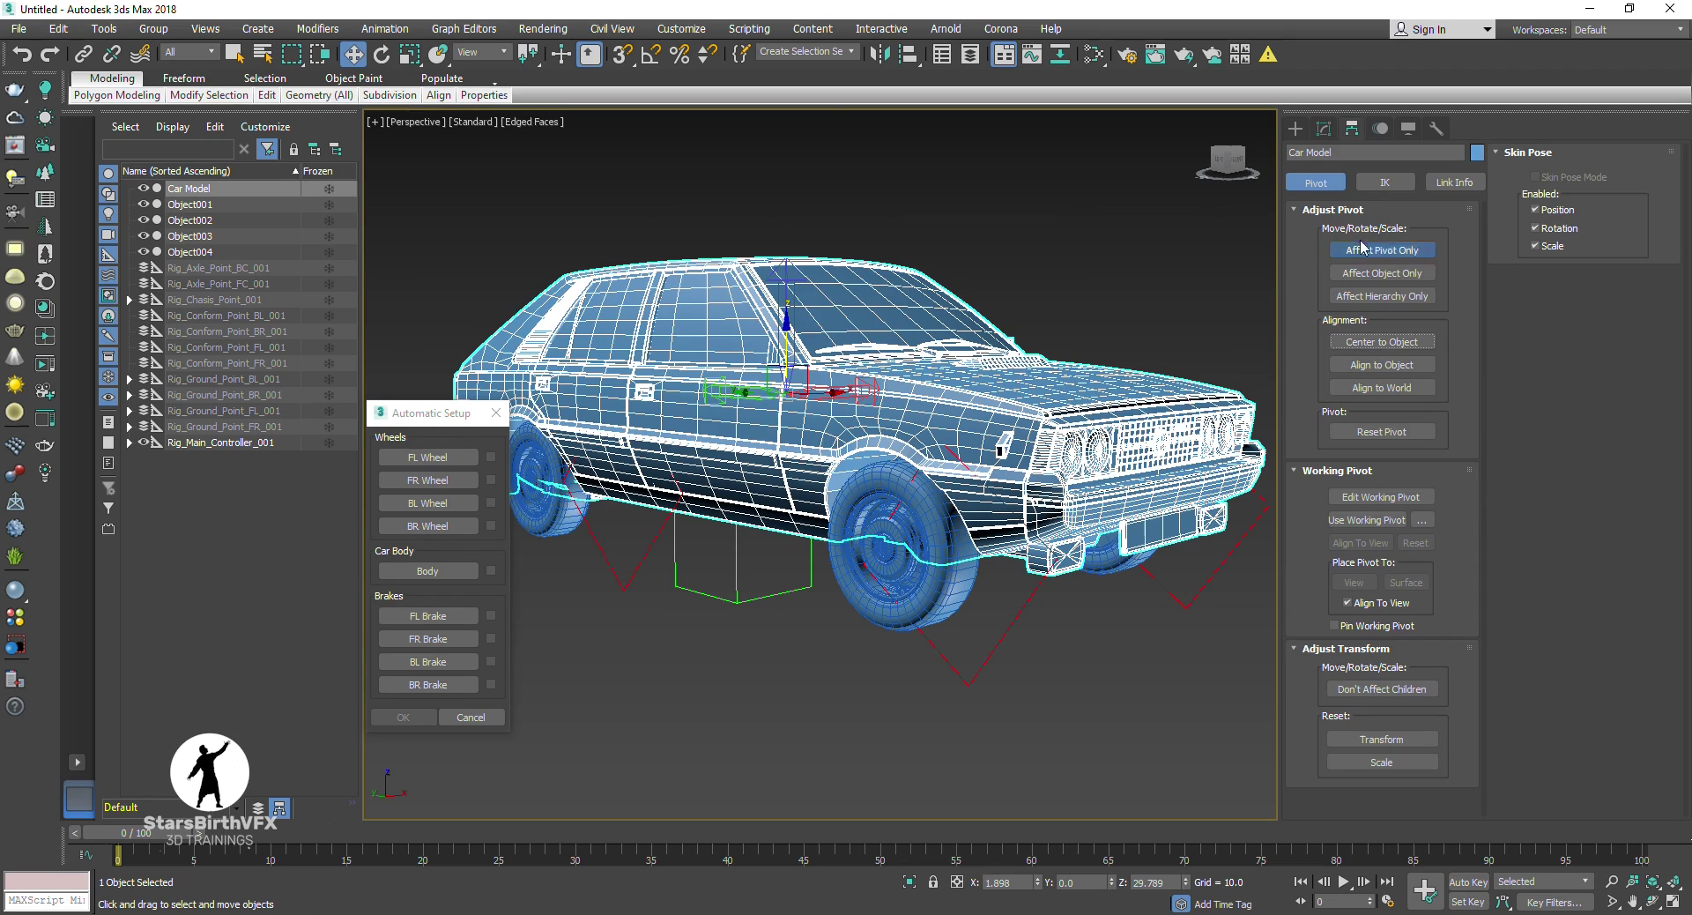
click(1295, 129)
click(948, 547)
key(e)
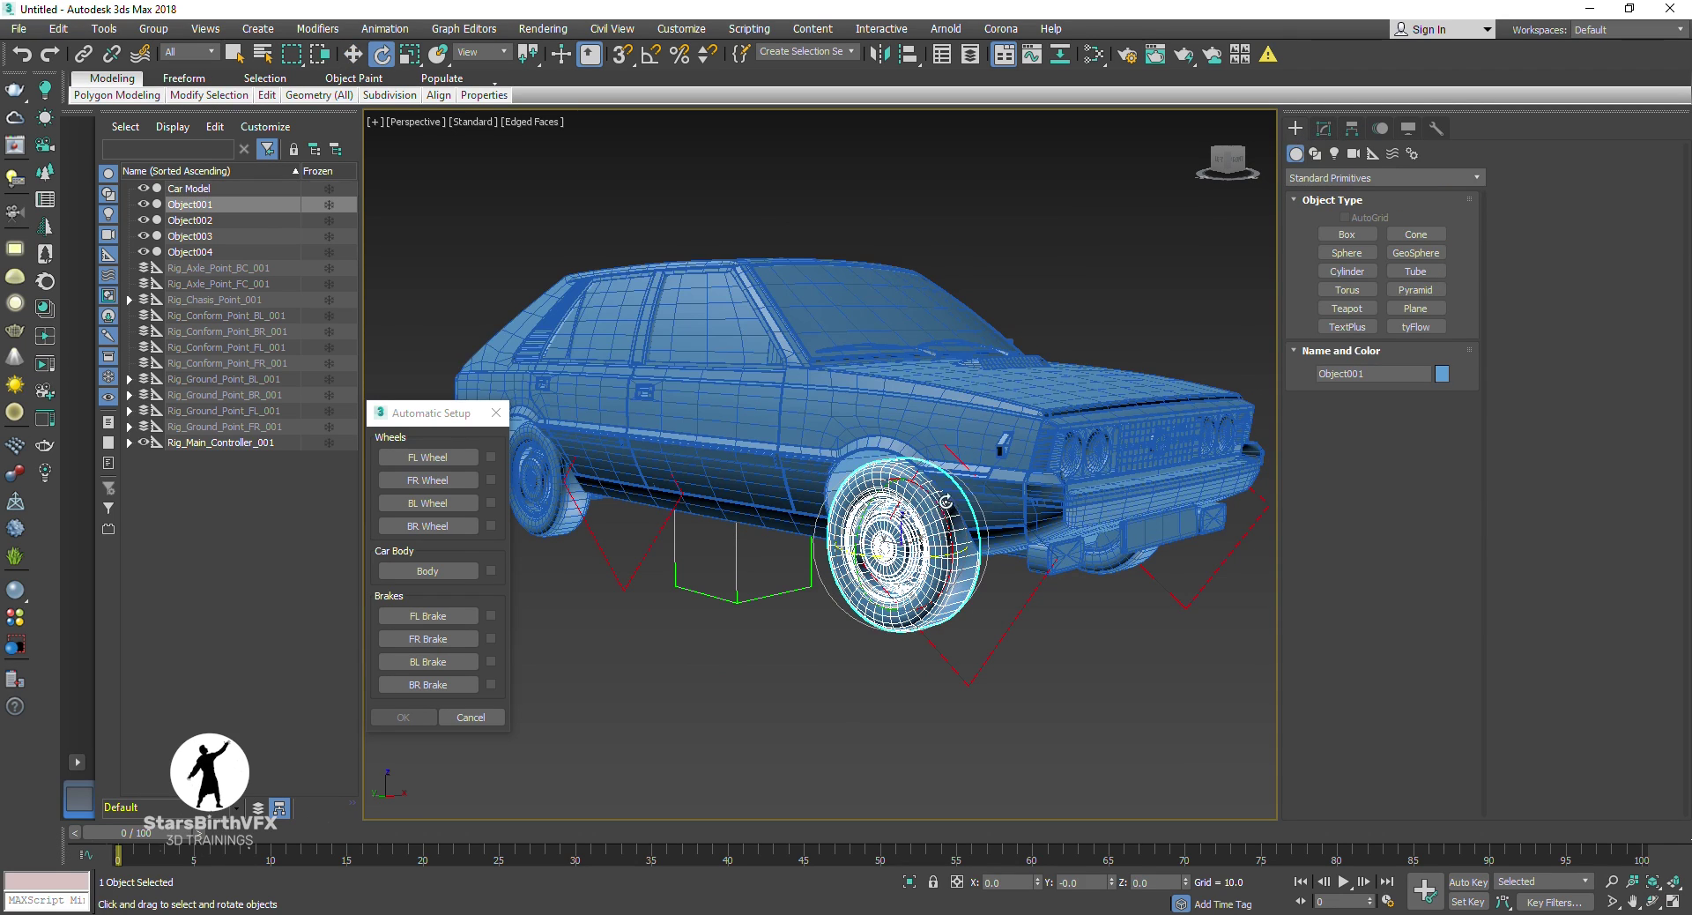
click(1079, 696)
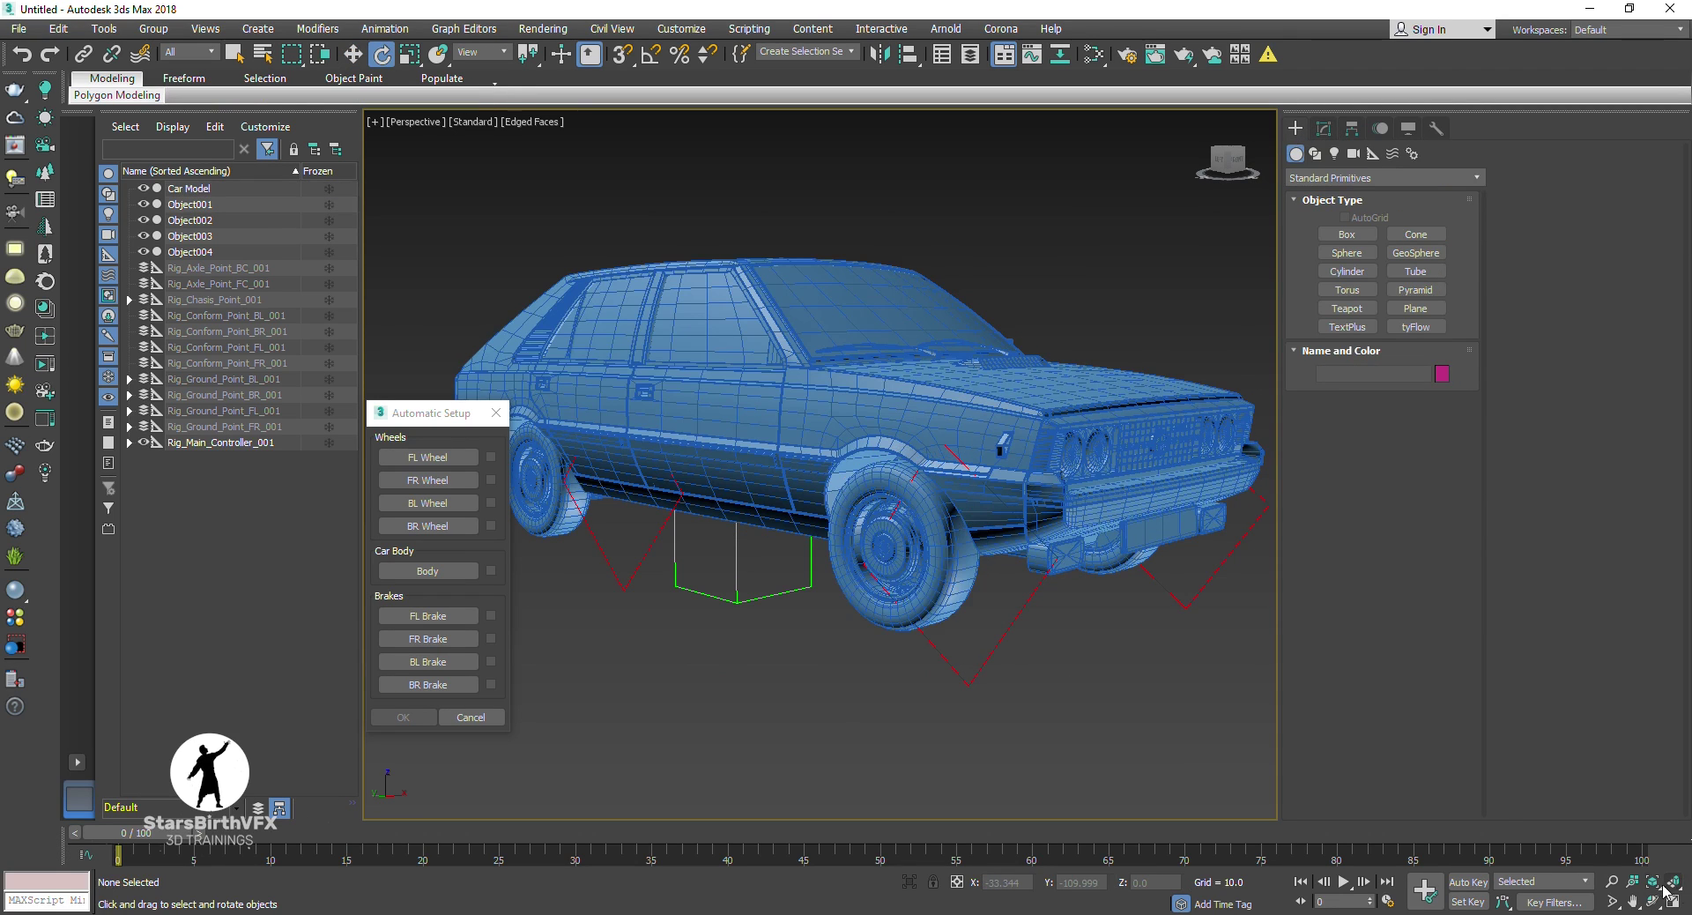
Step: Frame the car and pick Object001 as the FR Wheel in Automatic Setup
click(1673, 881)
click(1644, 899)
drag(847, 464, 852, 468)
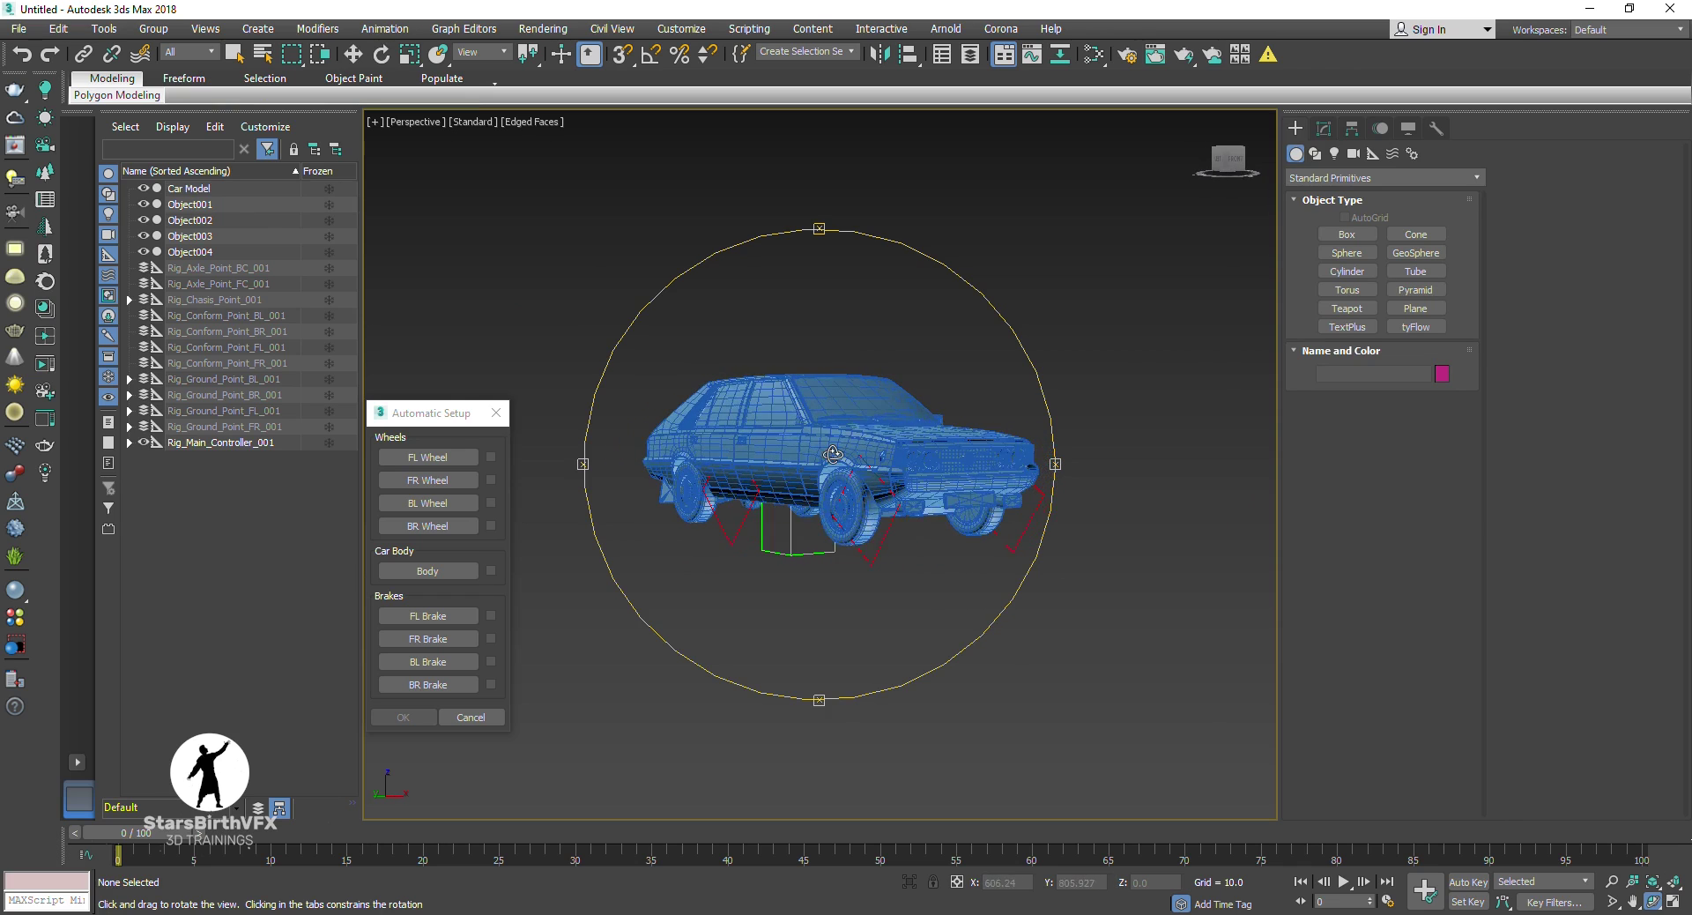
right_click(852, 467)
click(912, 548)
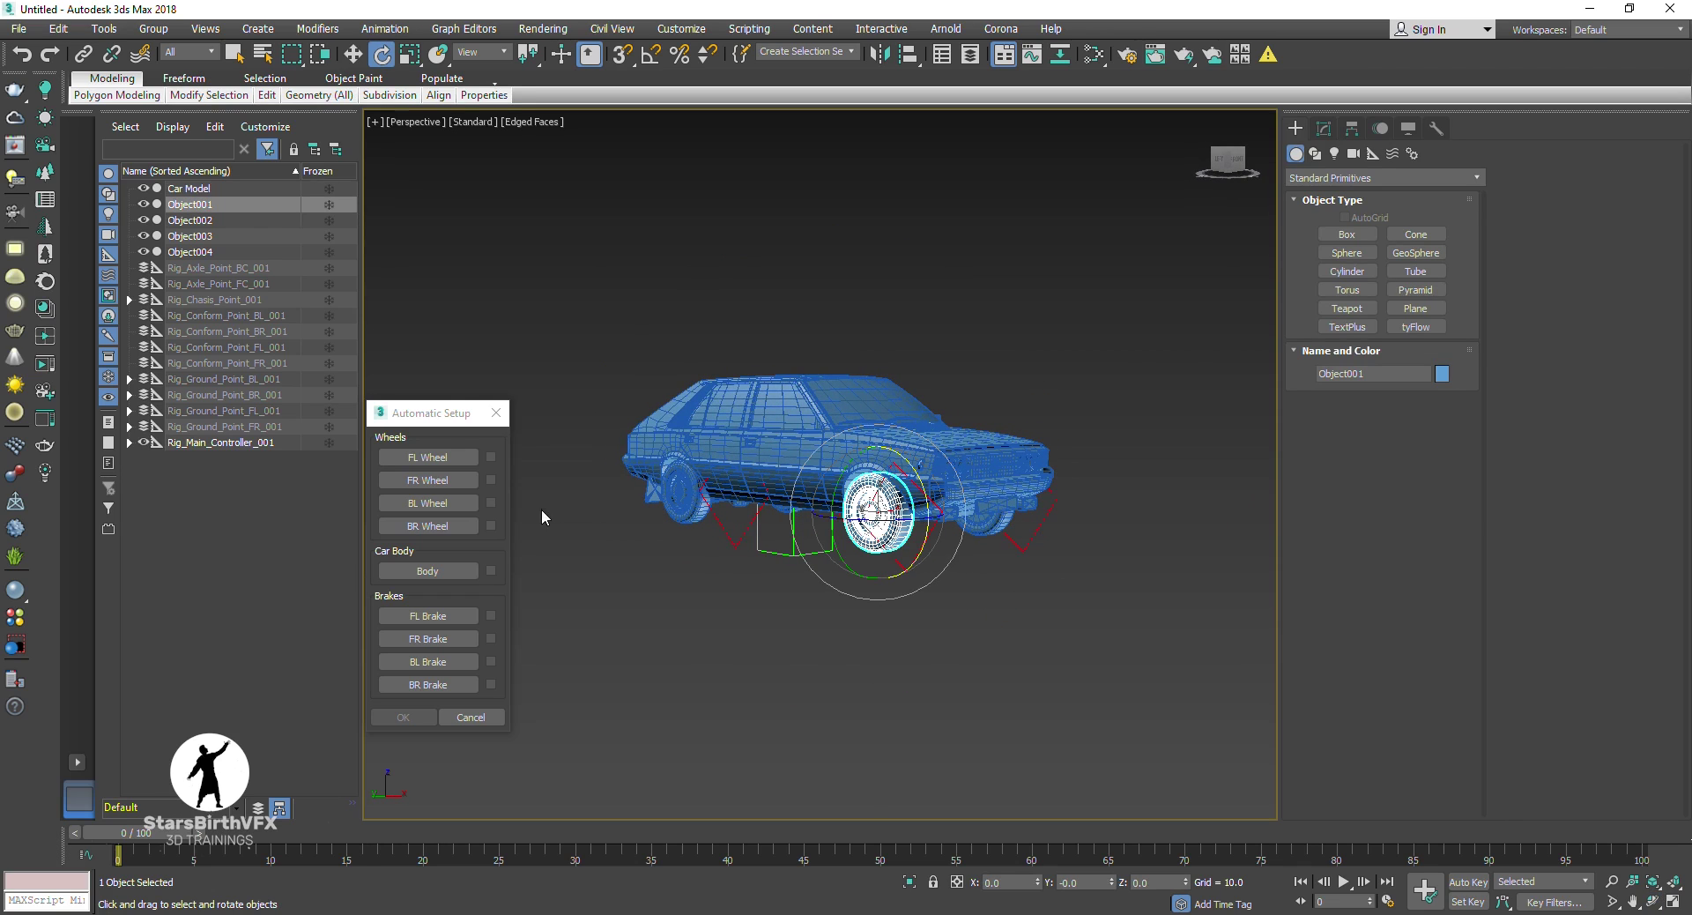
click(441, 480)
click(905, 527)
Step: Identify the wheels by selecting Object001 and Object002 in the viewport
scroll(905, 527, up, 4)
click(838, 673)
click(439, 485)
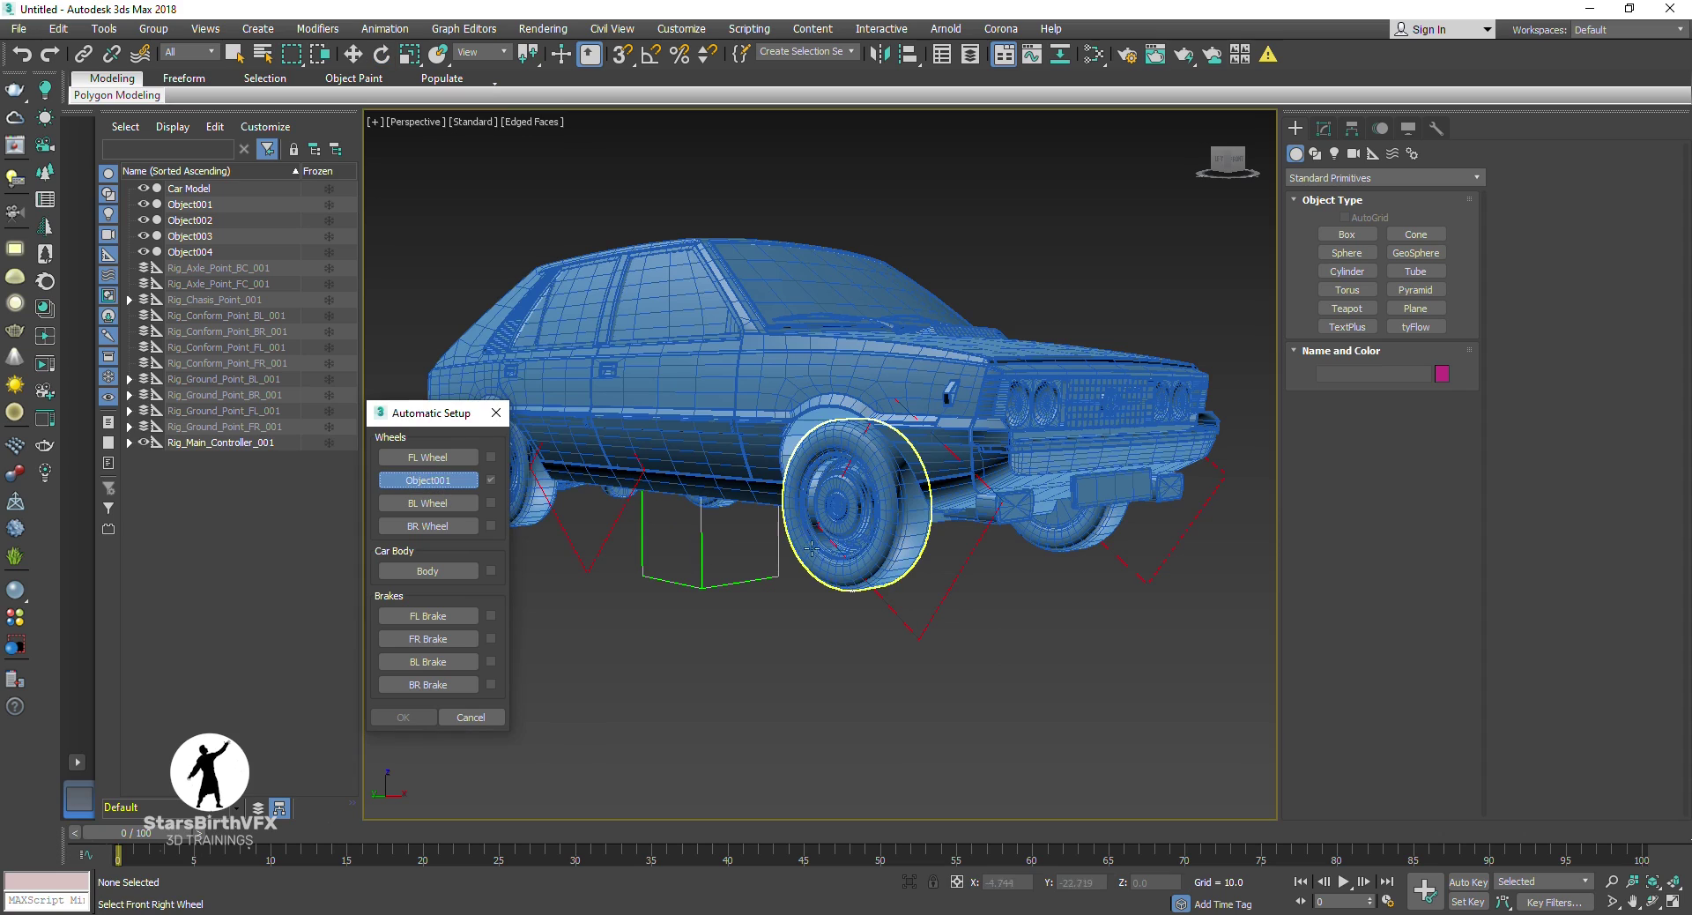
click(894, 548)
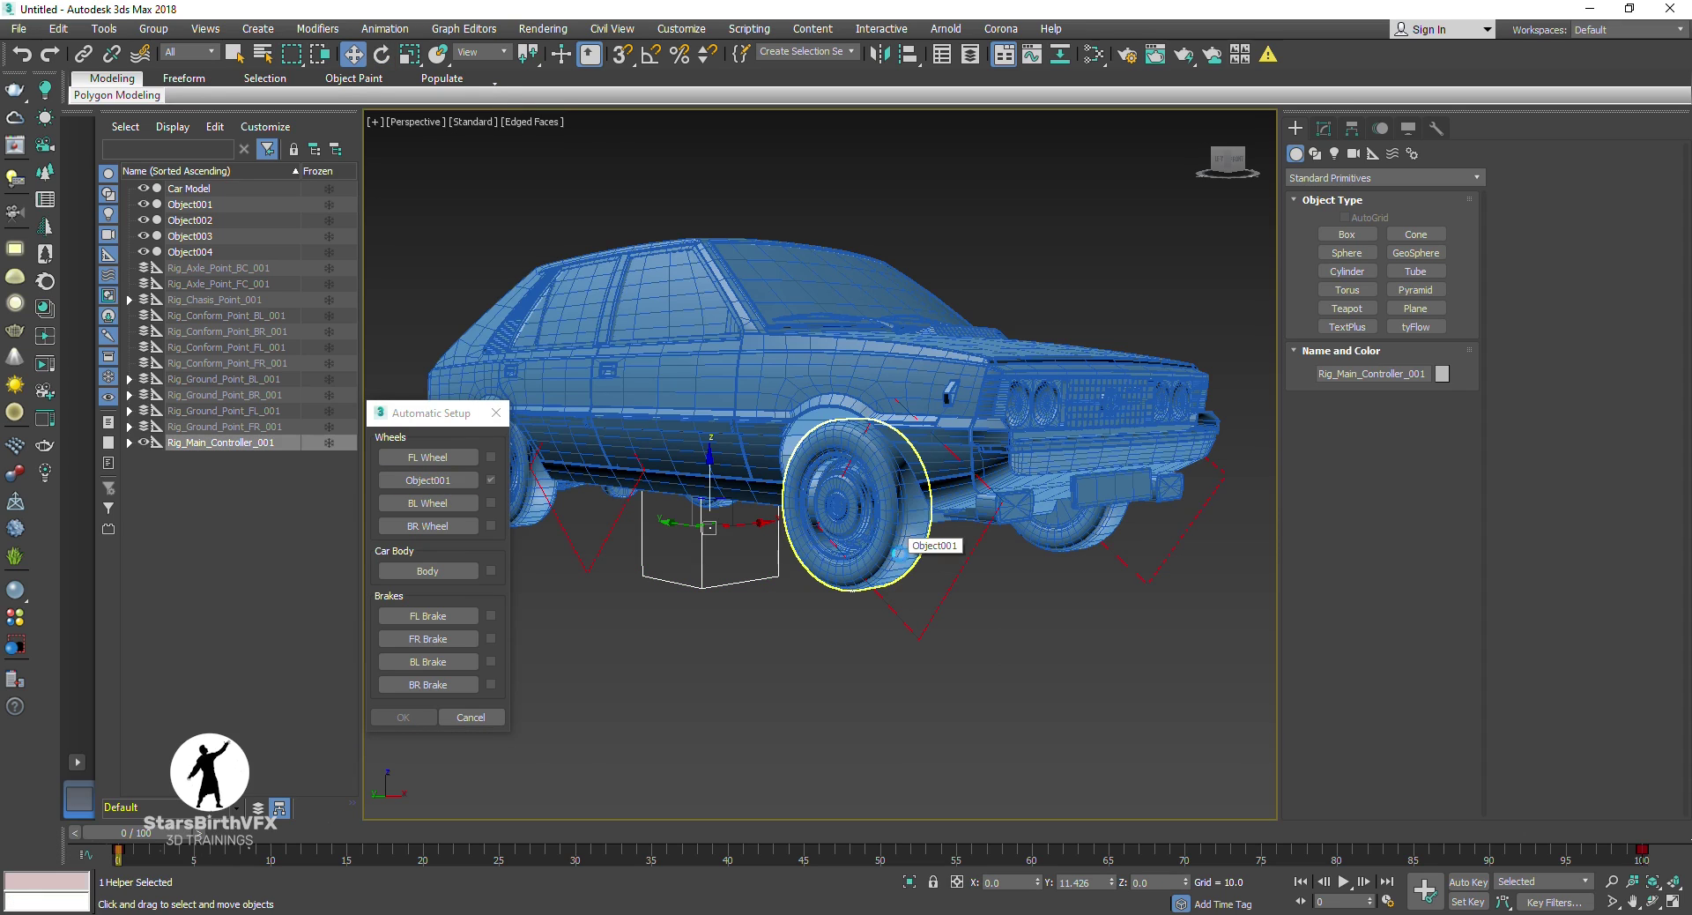
click(894, 551)
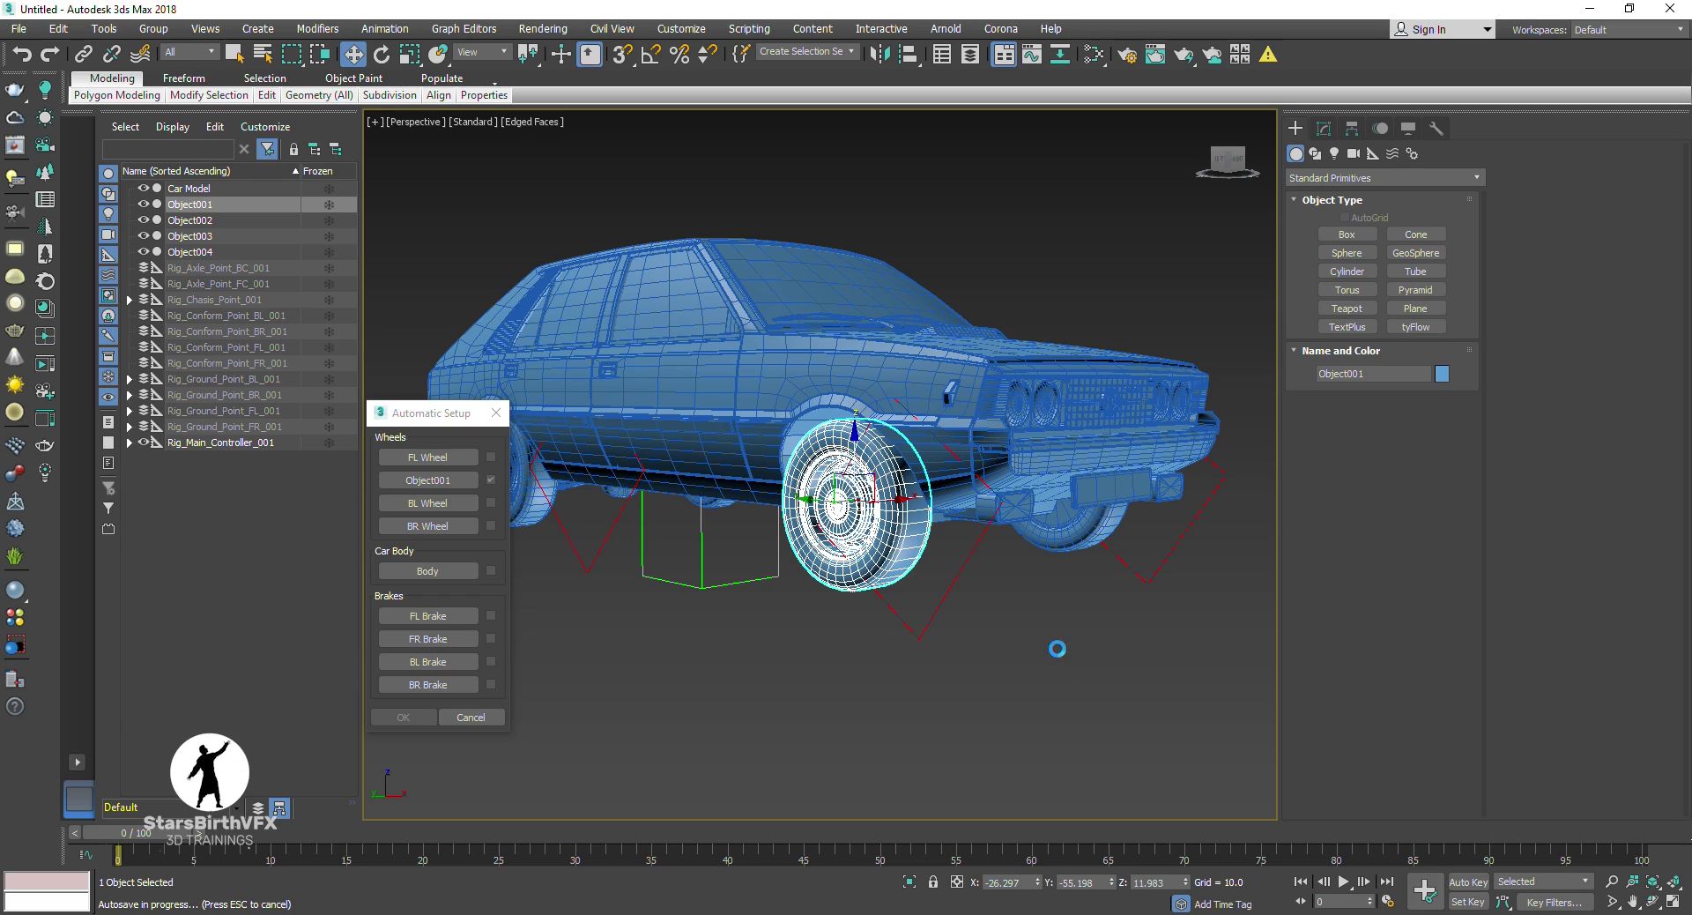
click(1062, 643)
click(1082, 542)
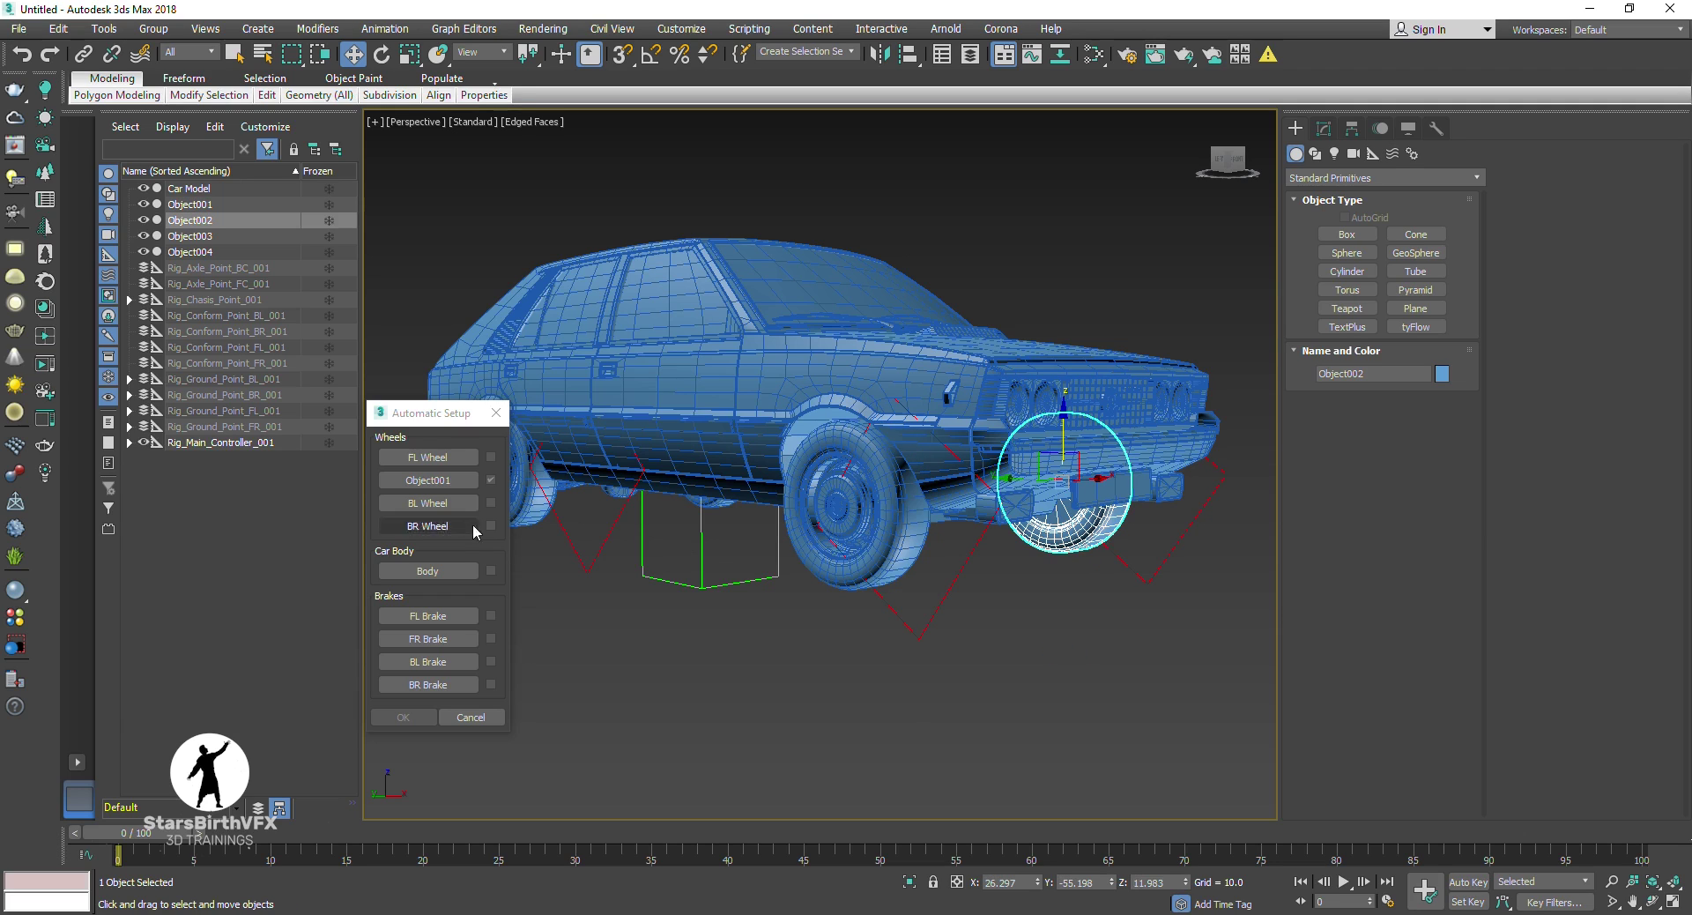
click(607, 663)
Step: Assign Object002 as the front-left wheel and Object004 as the back-right wheel
click(428, 457)
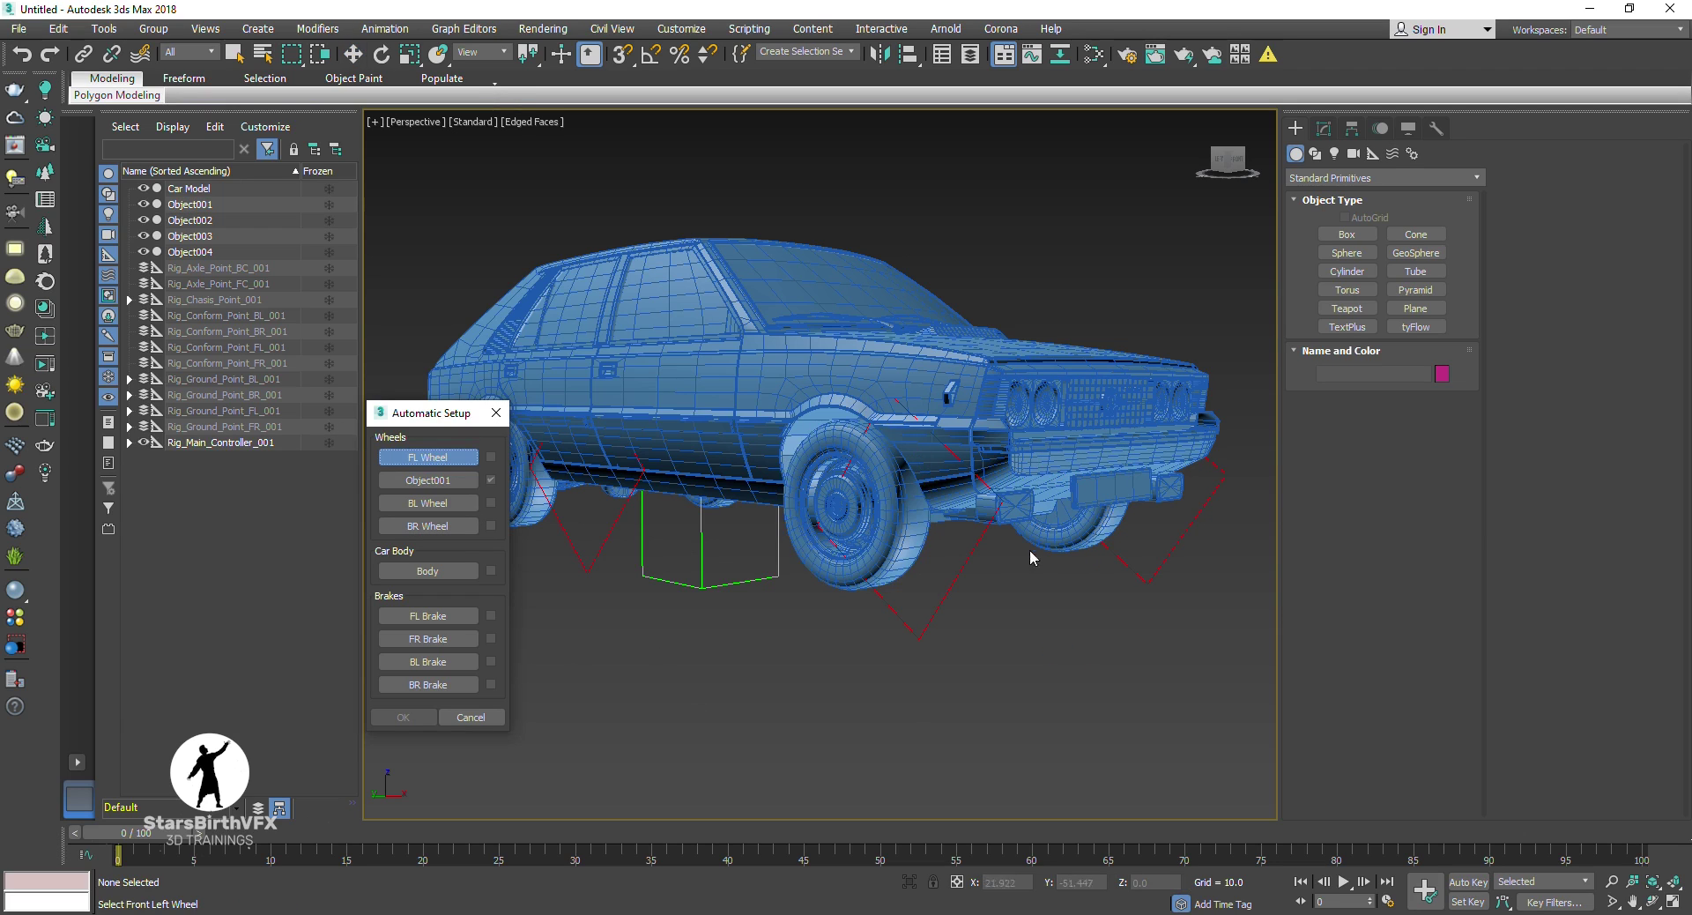
click(1089, 533)
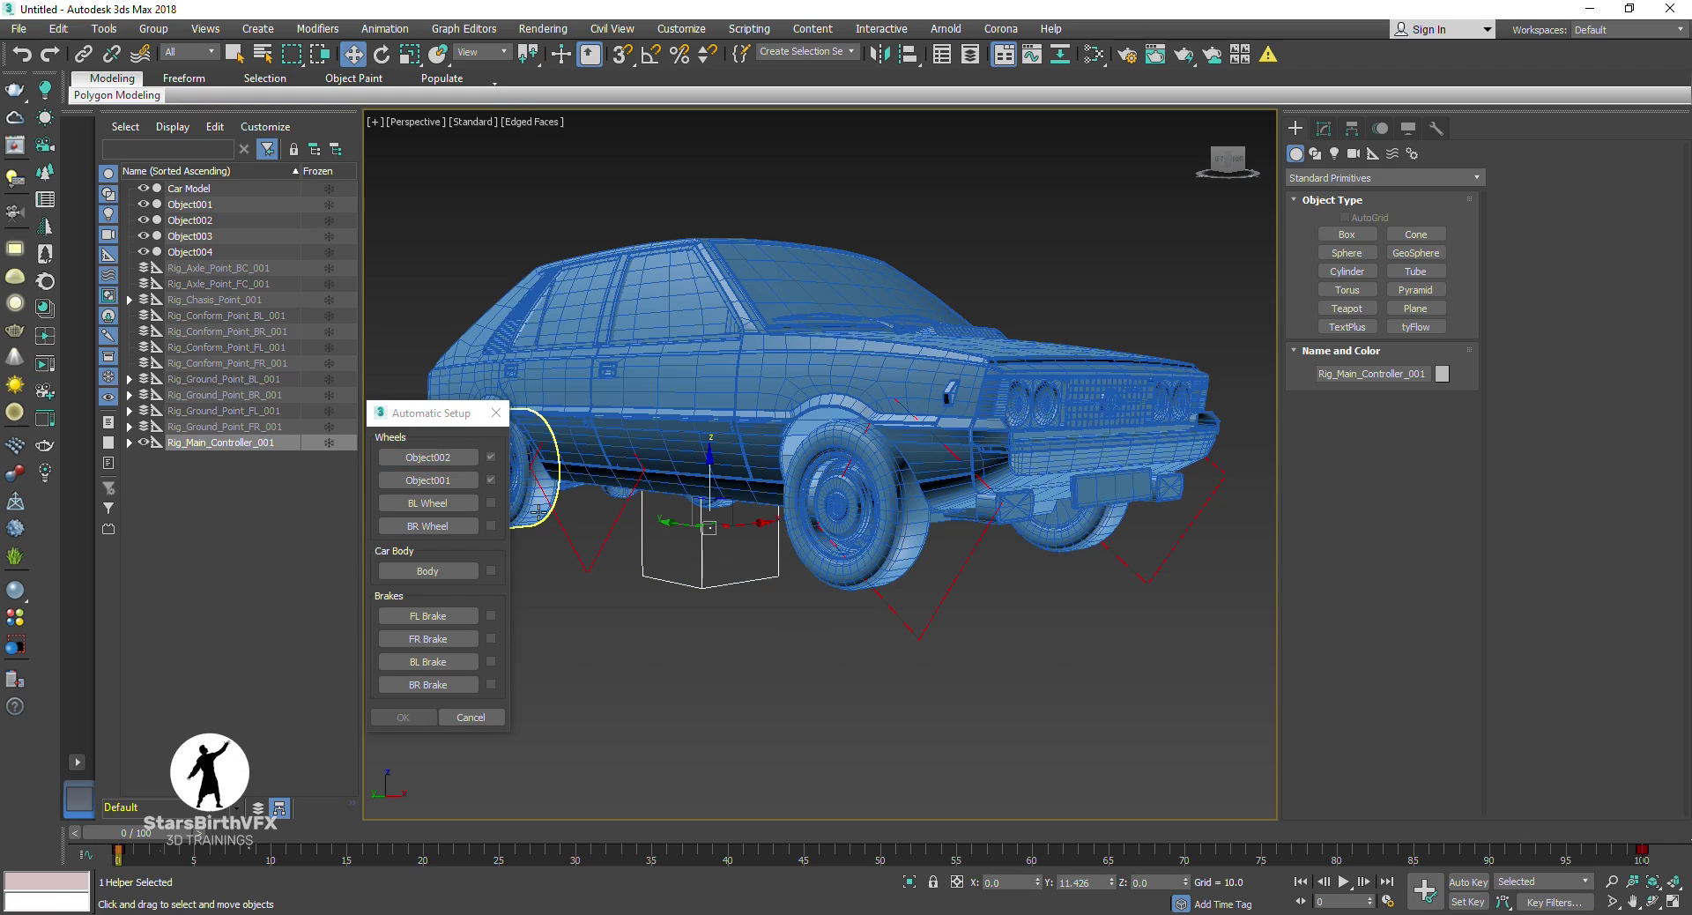
click(428, 526)
click(526, 516)
Step: Orbit to the car's rear and assign Object003 as the back-left wheel
click(1653, 899)
drag(881, 441, 670, 441)
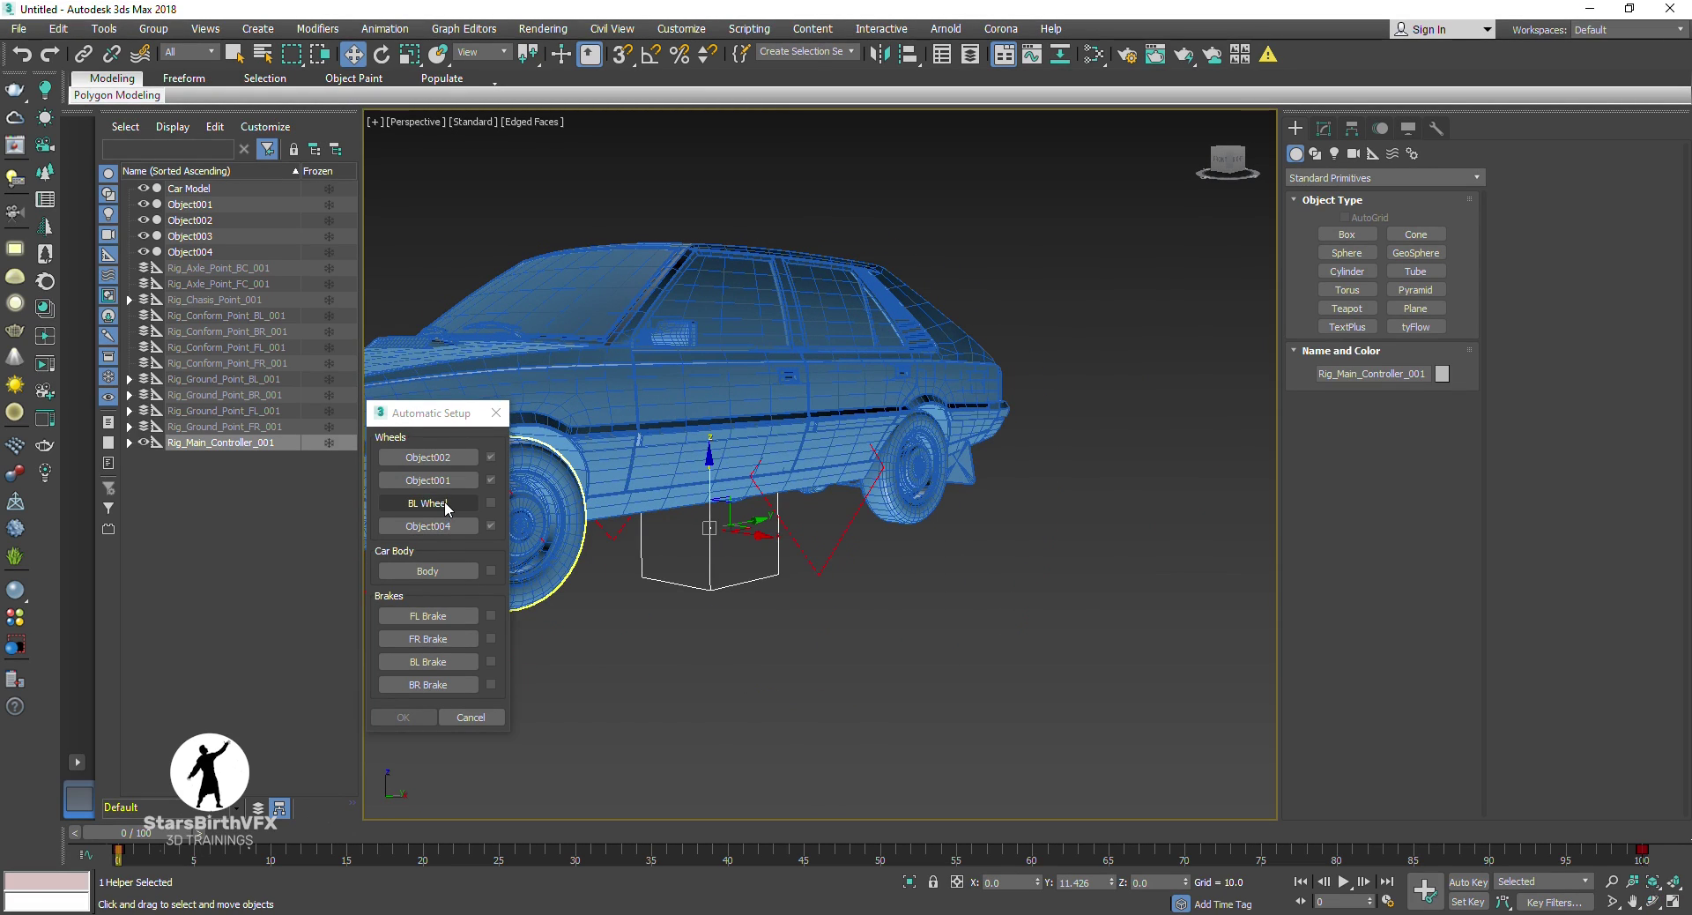
click(447, 503)
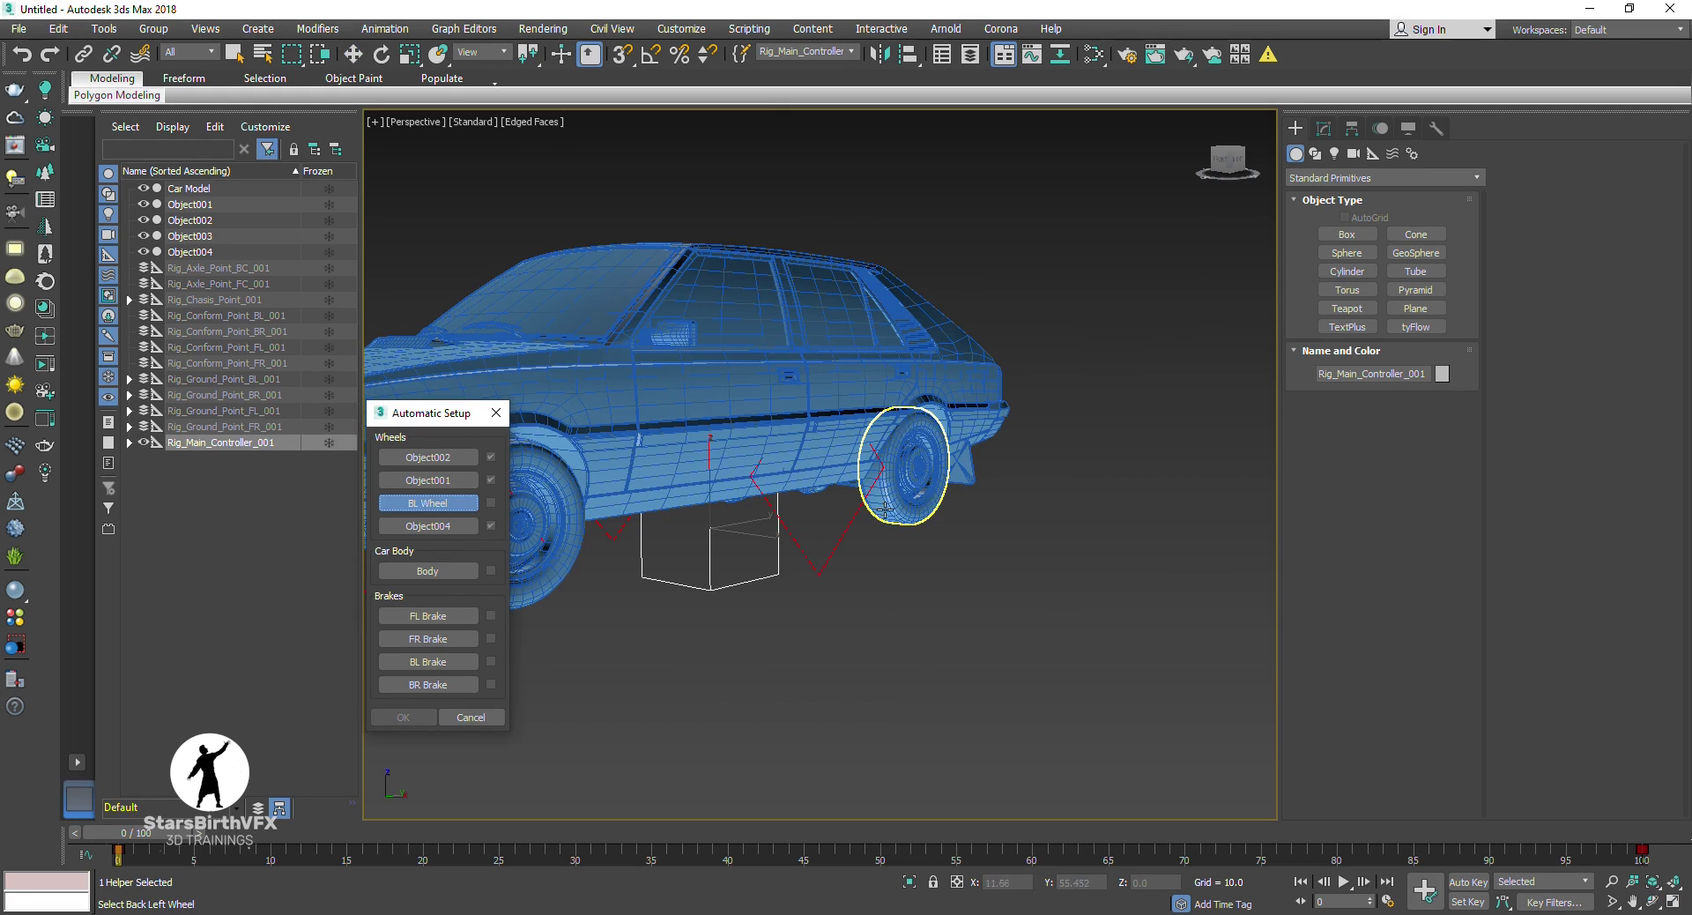
click(884, 510)
Step: Assign Car Model as the body and apply the DriverMaster automatic setup
click(1653, 889)
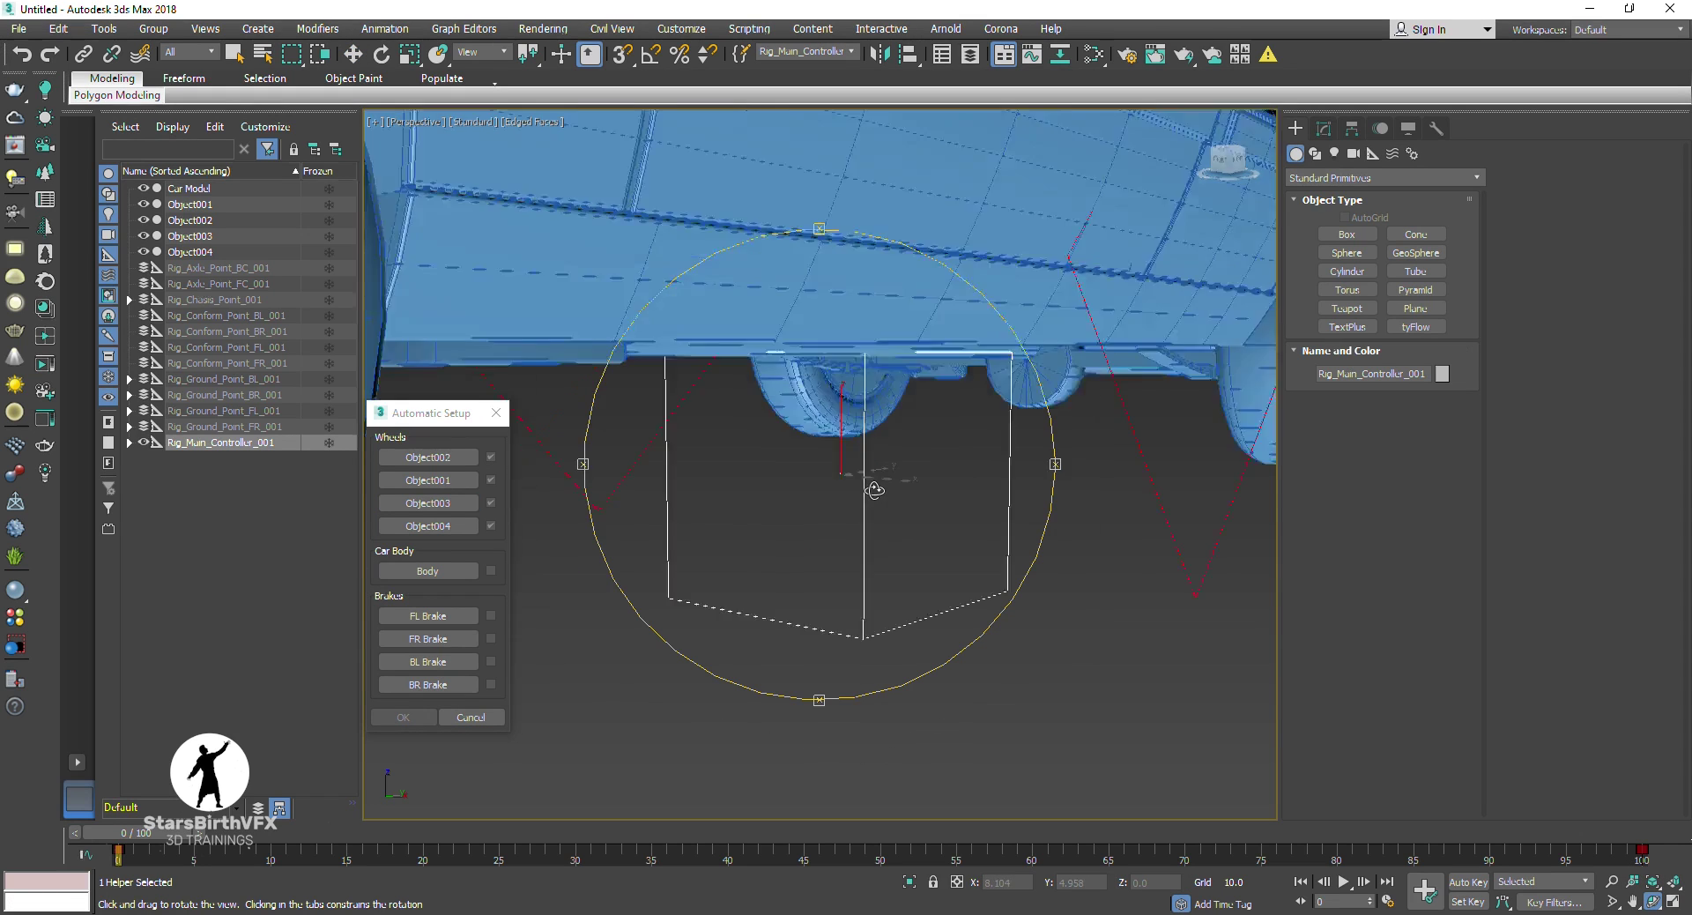
drag(876, 484, 944, 499)
key(w)
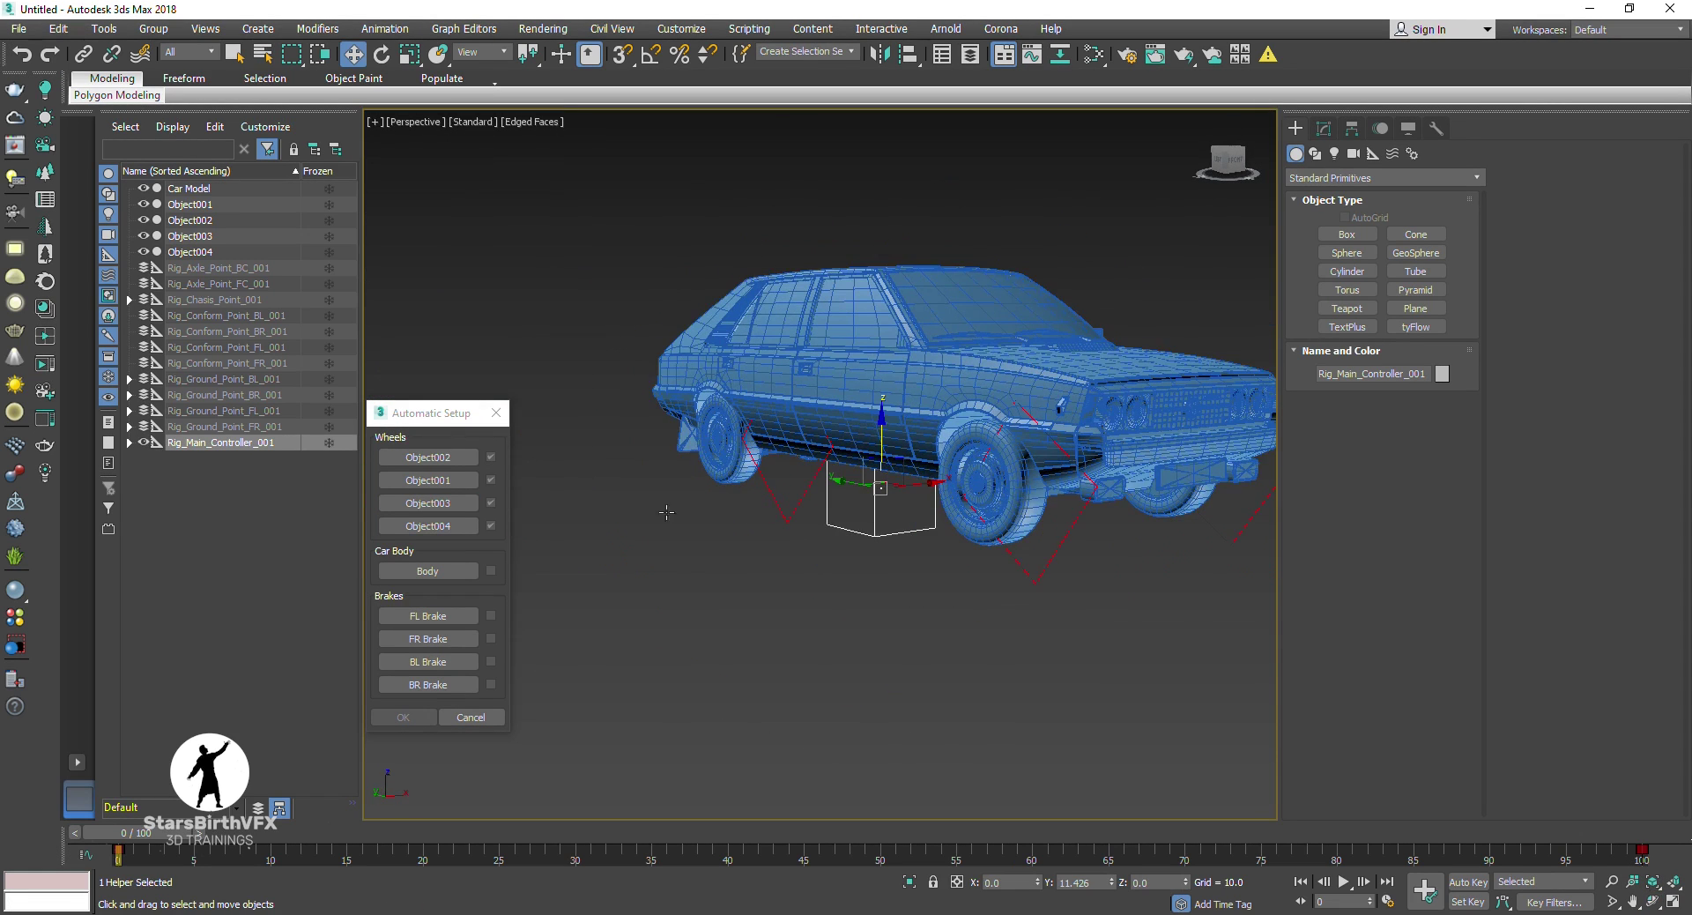
click(437, 569)
click(891, 401)
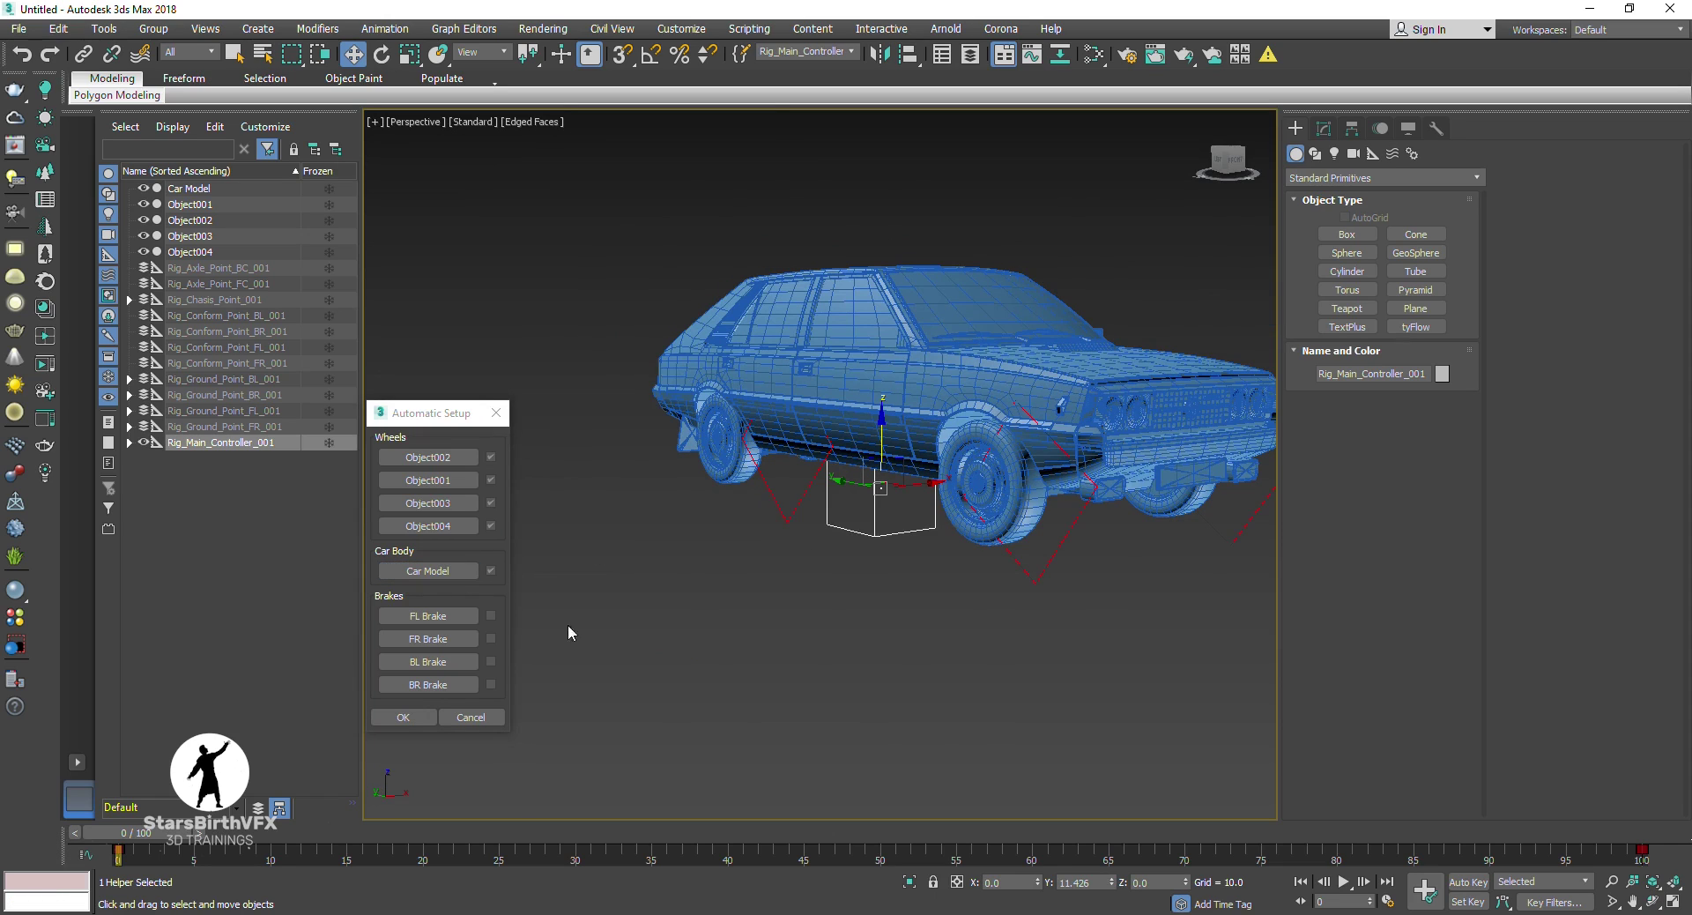
click(402, 717)
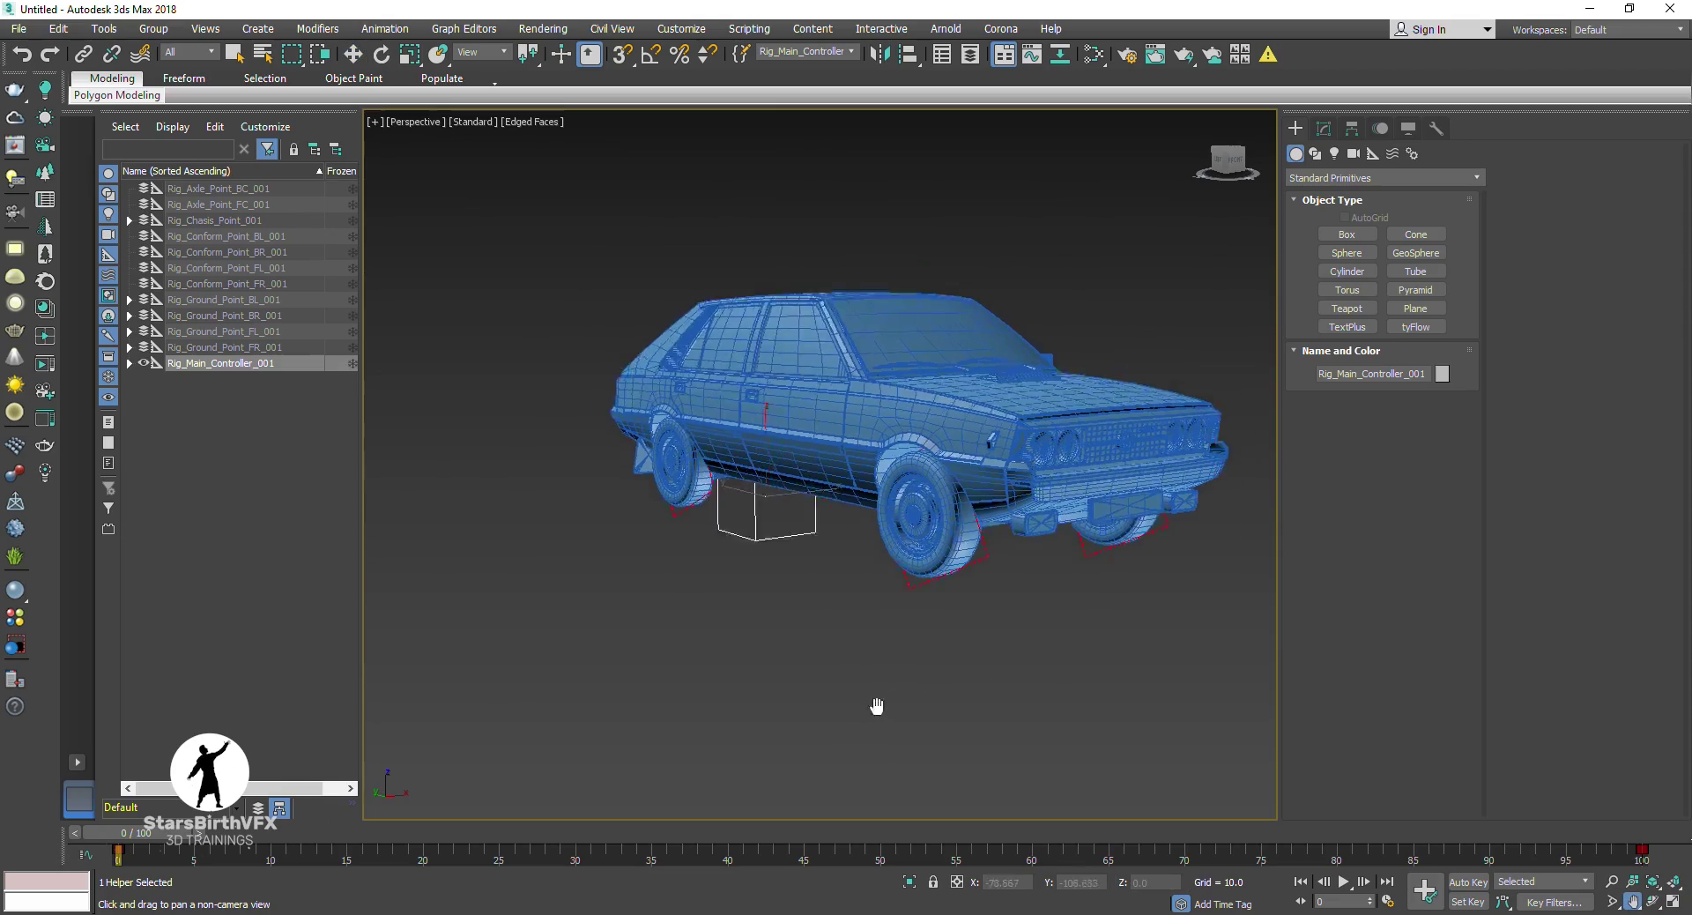
Step: Test the rig's steering, returning Steer to 0 with front wheel spin at 0.1
mouse_move(630, 548)
mouse_down()
mouse_move(749, 620)
mouse_move(605, 566)
mouse_move(472, 552)
mouse_move(697, 602)
mouse_move(625, 584)
mouse_up()
click(1324, 128)
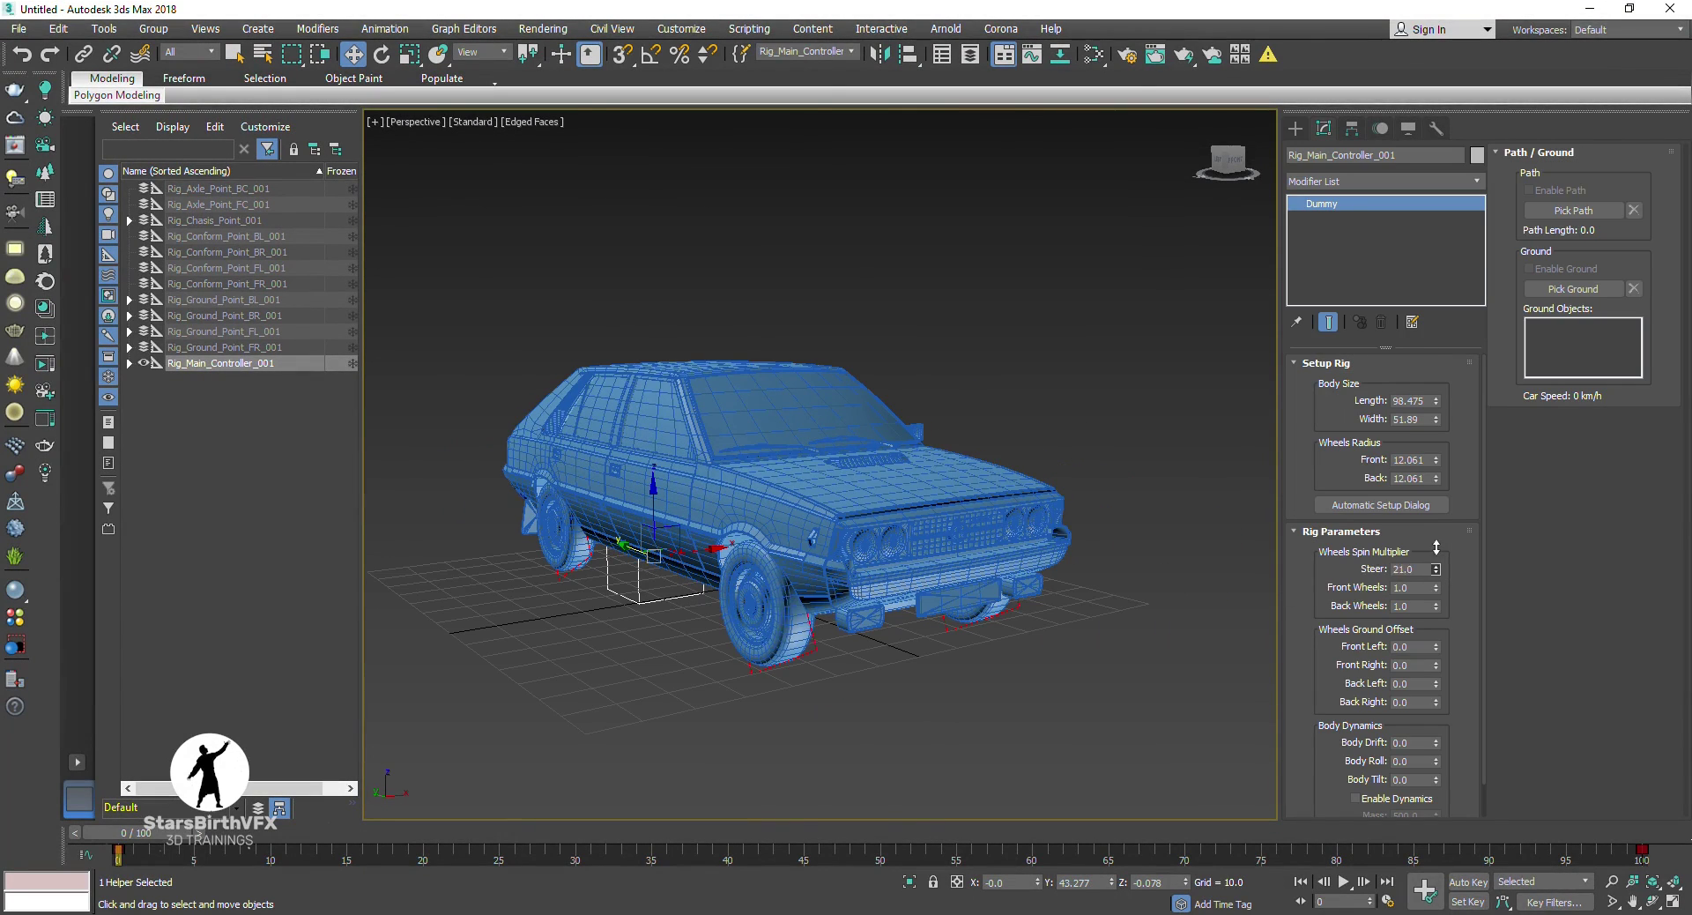
mouse_move(1436, 546)
mouse_down()
mouse_move(1425, 500)
mouse_move(1395, 830)
mouse_up()
right_click(1445, 577)
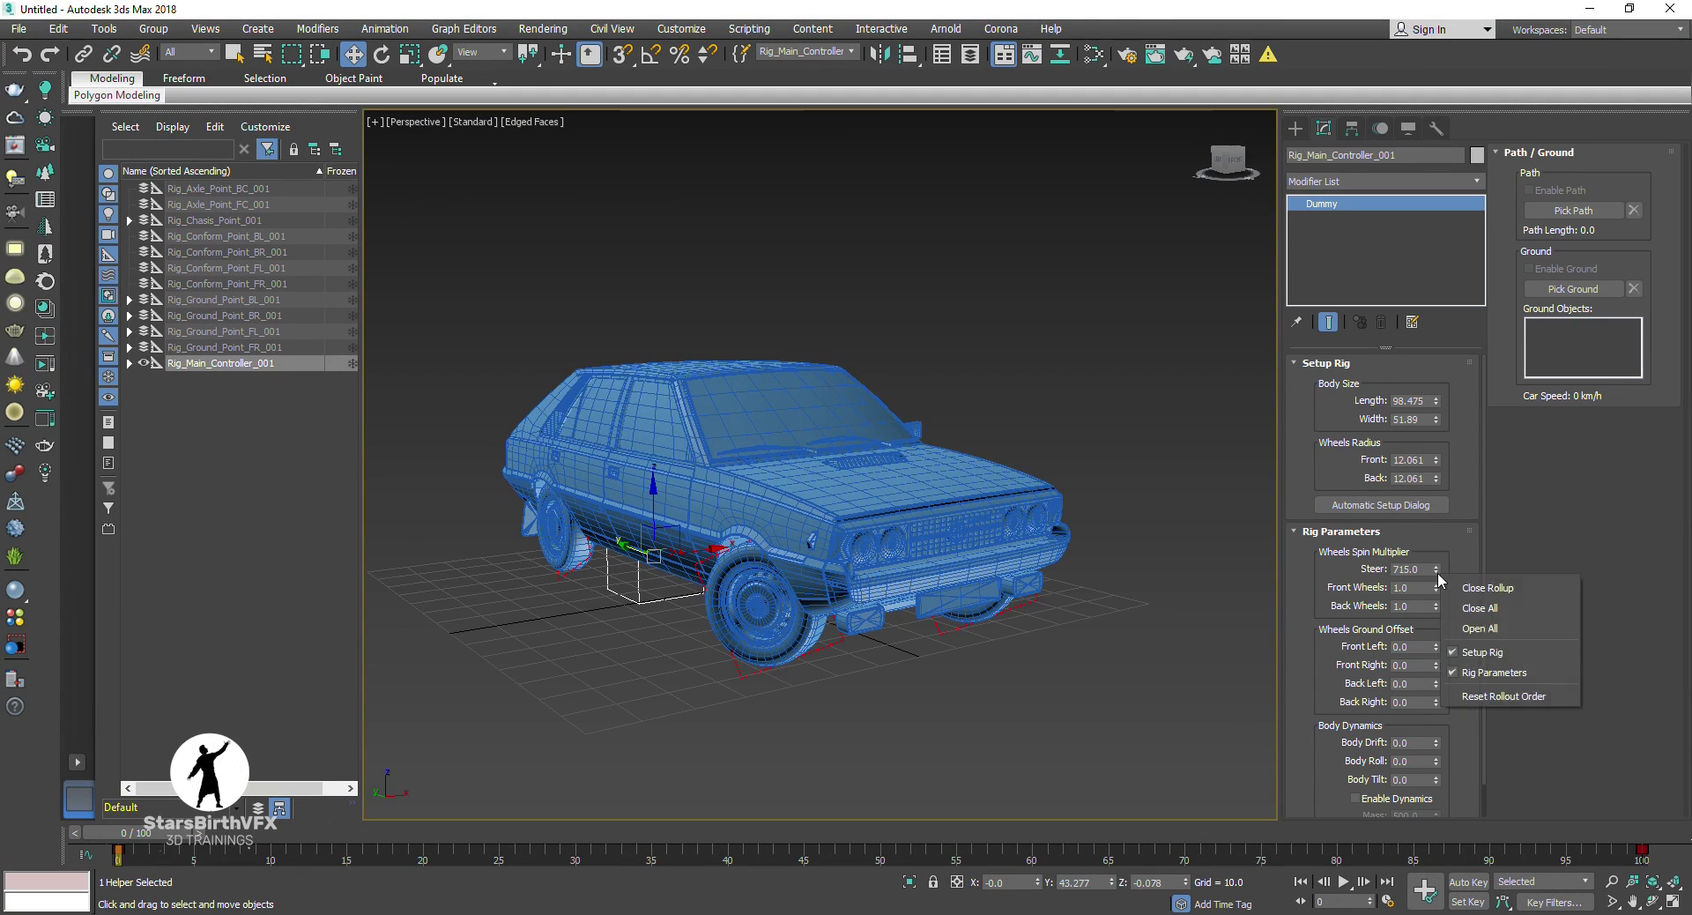
right_click(1436, 569)
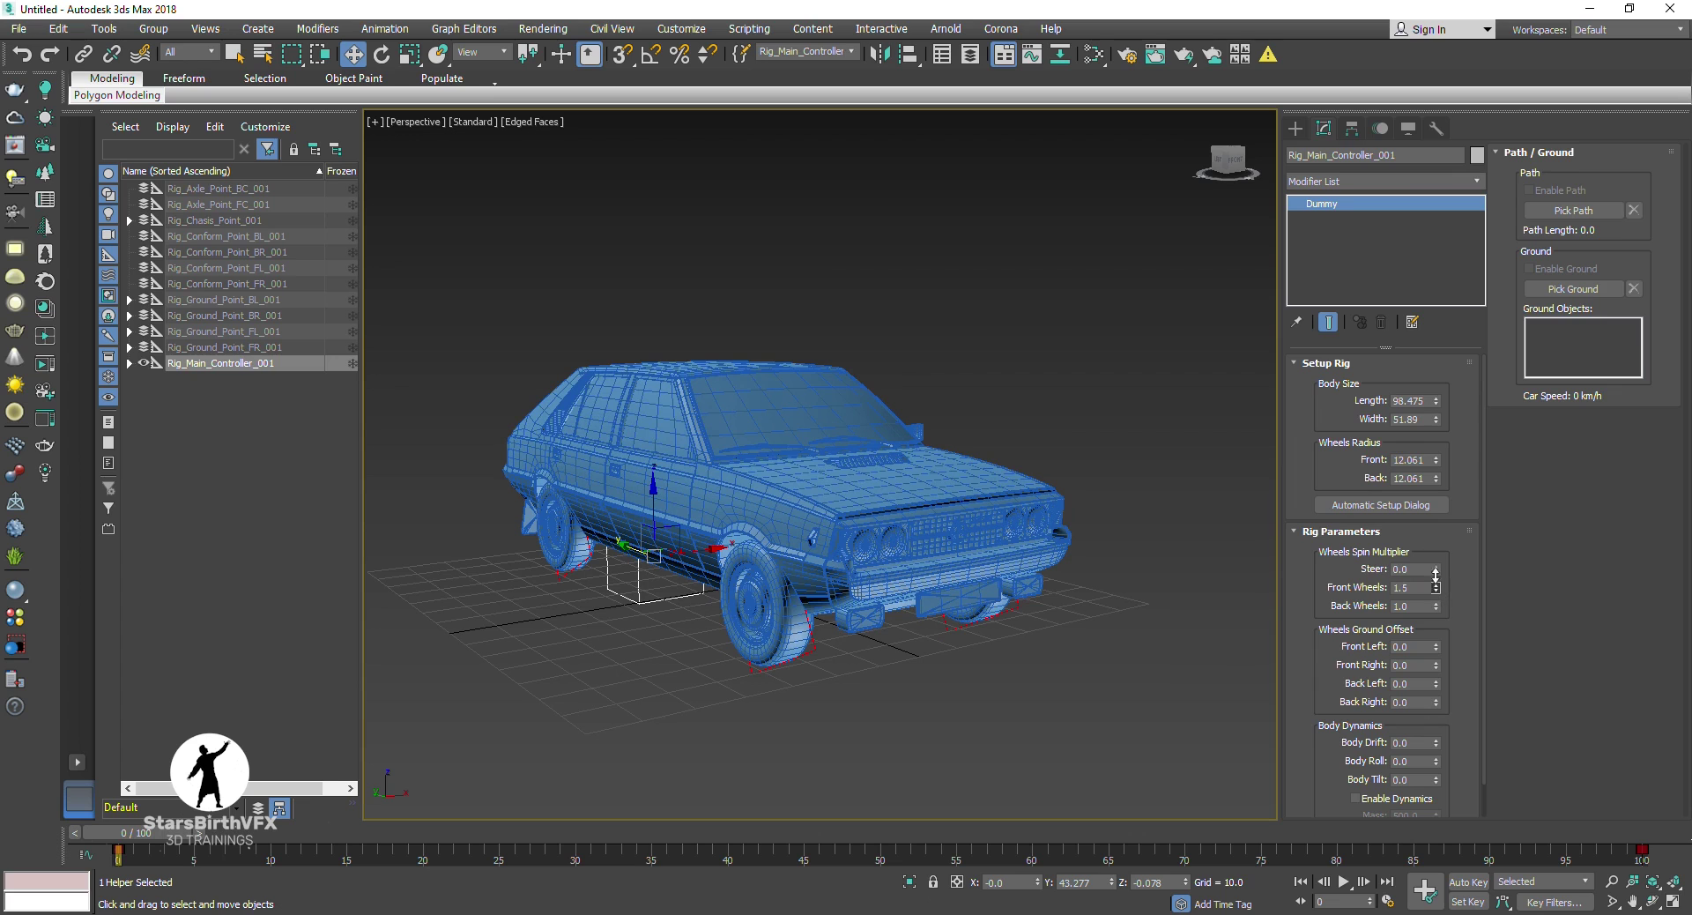
drag(1439, 589, 1434, 562)
right_click(1422, 531)
Step: Try larger wheel radii, leaving both front and back at 12.061, then view from the side
mouse_move(1435, 459)
mouse_down()
mouse_move(1440, 423)
mouse_move(937, 589)
mouse_up()
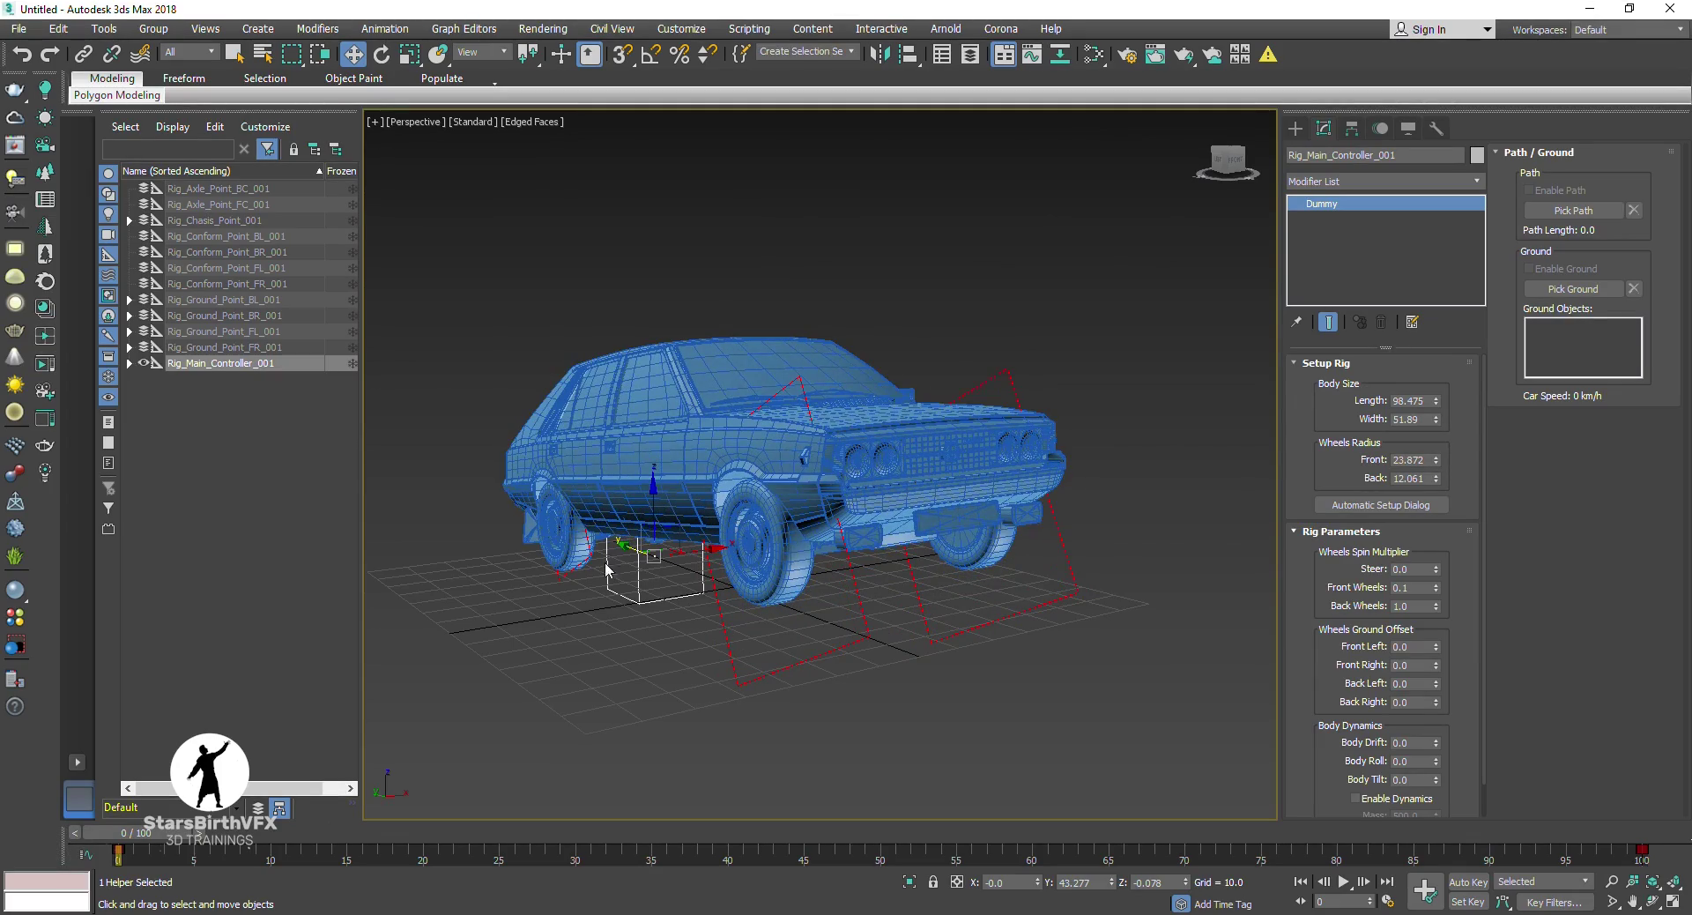
mouse_move(632, 542)
mouse_down()
mouse_move(533, 553)
mouse_move(577, 558)
mouse_up()
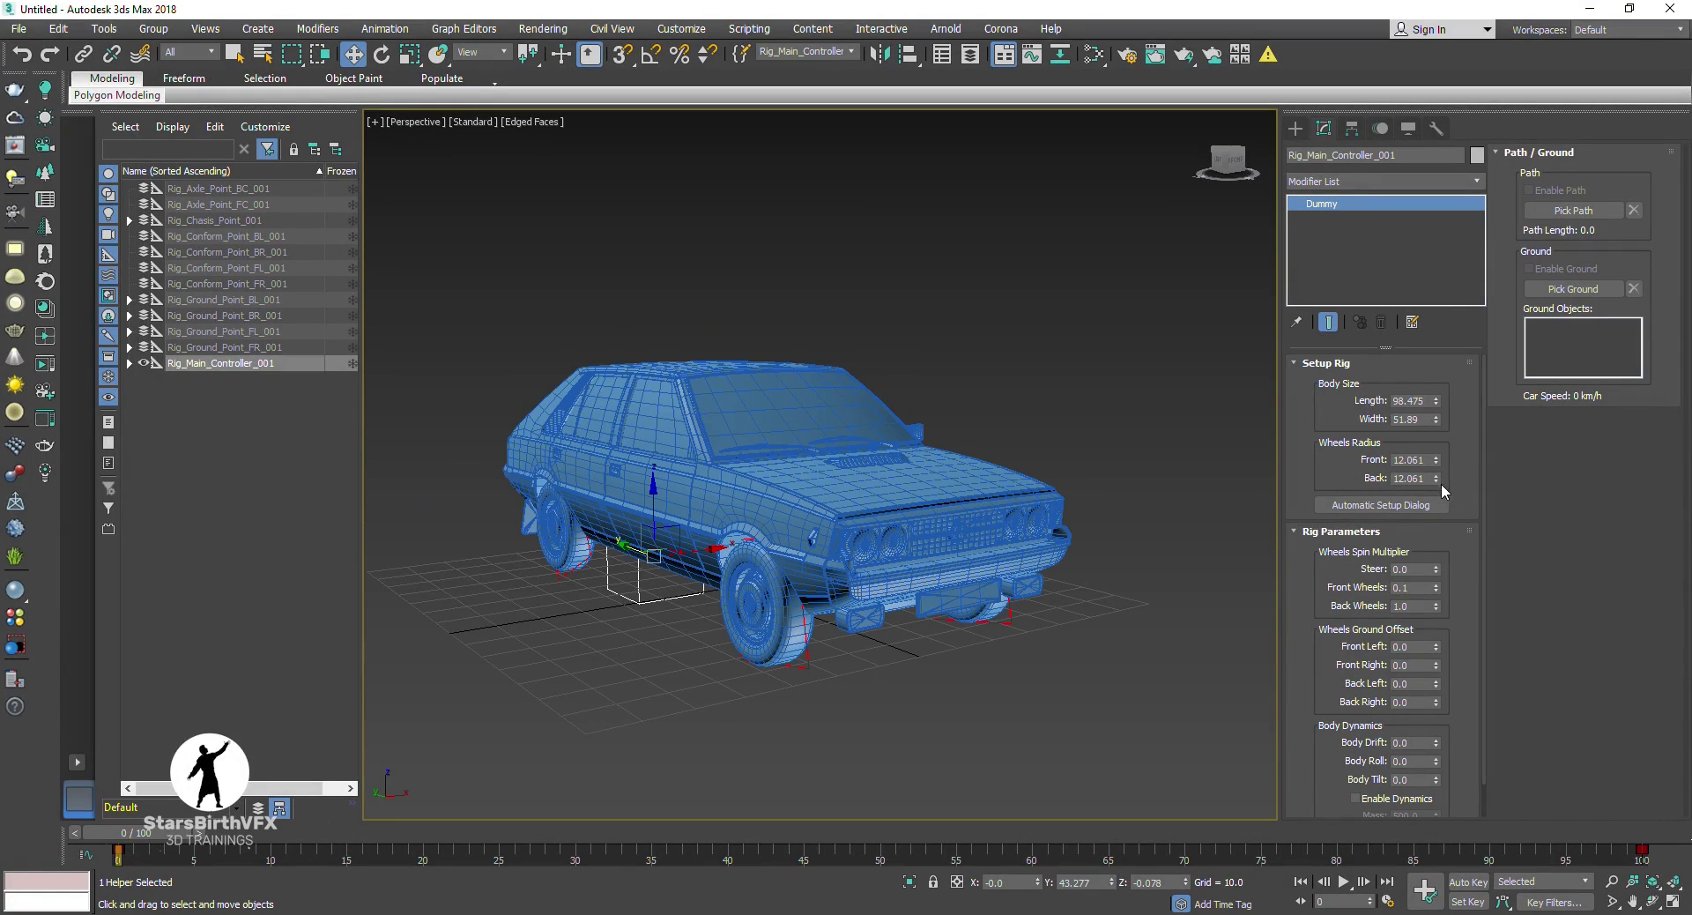
drag(1436, 478, 1436, 449)
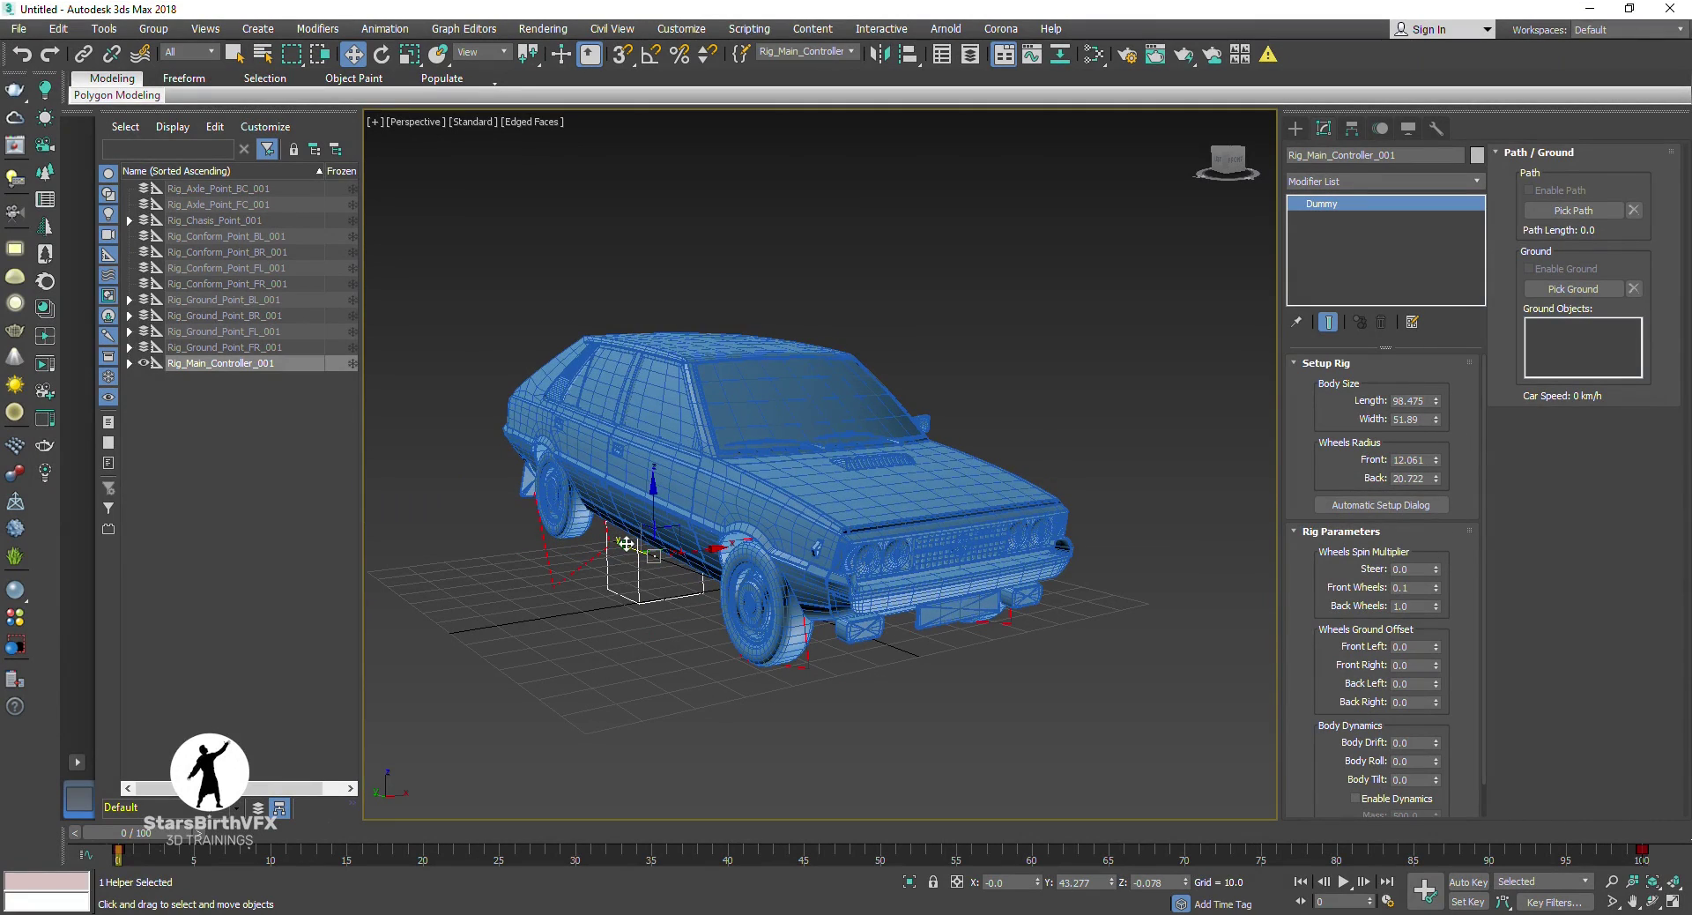
drag(625, 543, 708, 604)
key(ctrl+z)
alt+middle_drag(881, 528, 975, 596)
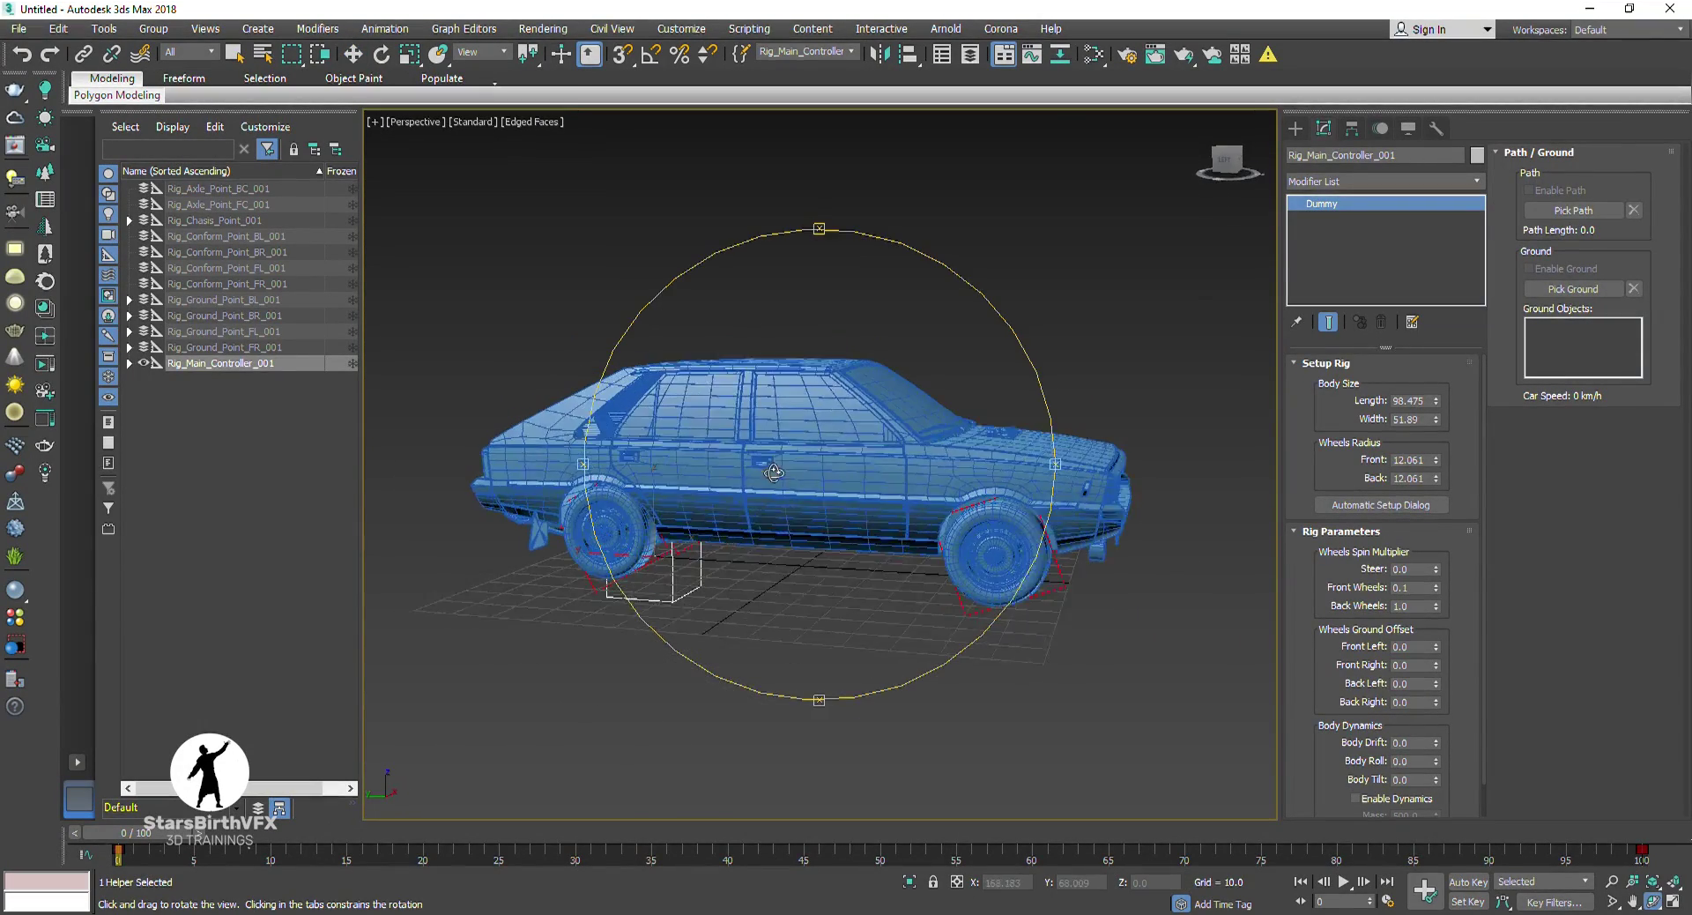
Step: Make all four wheels purple
click(975, 596)
ctrl+click(1049, 519)
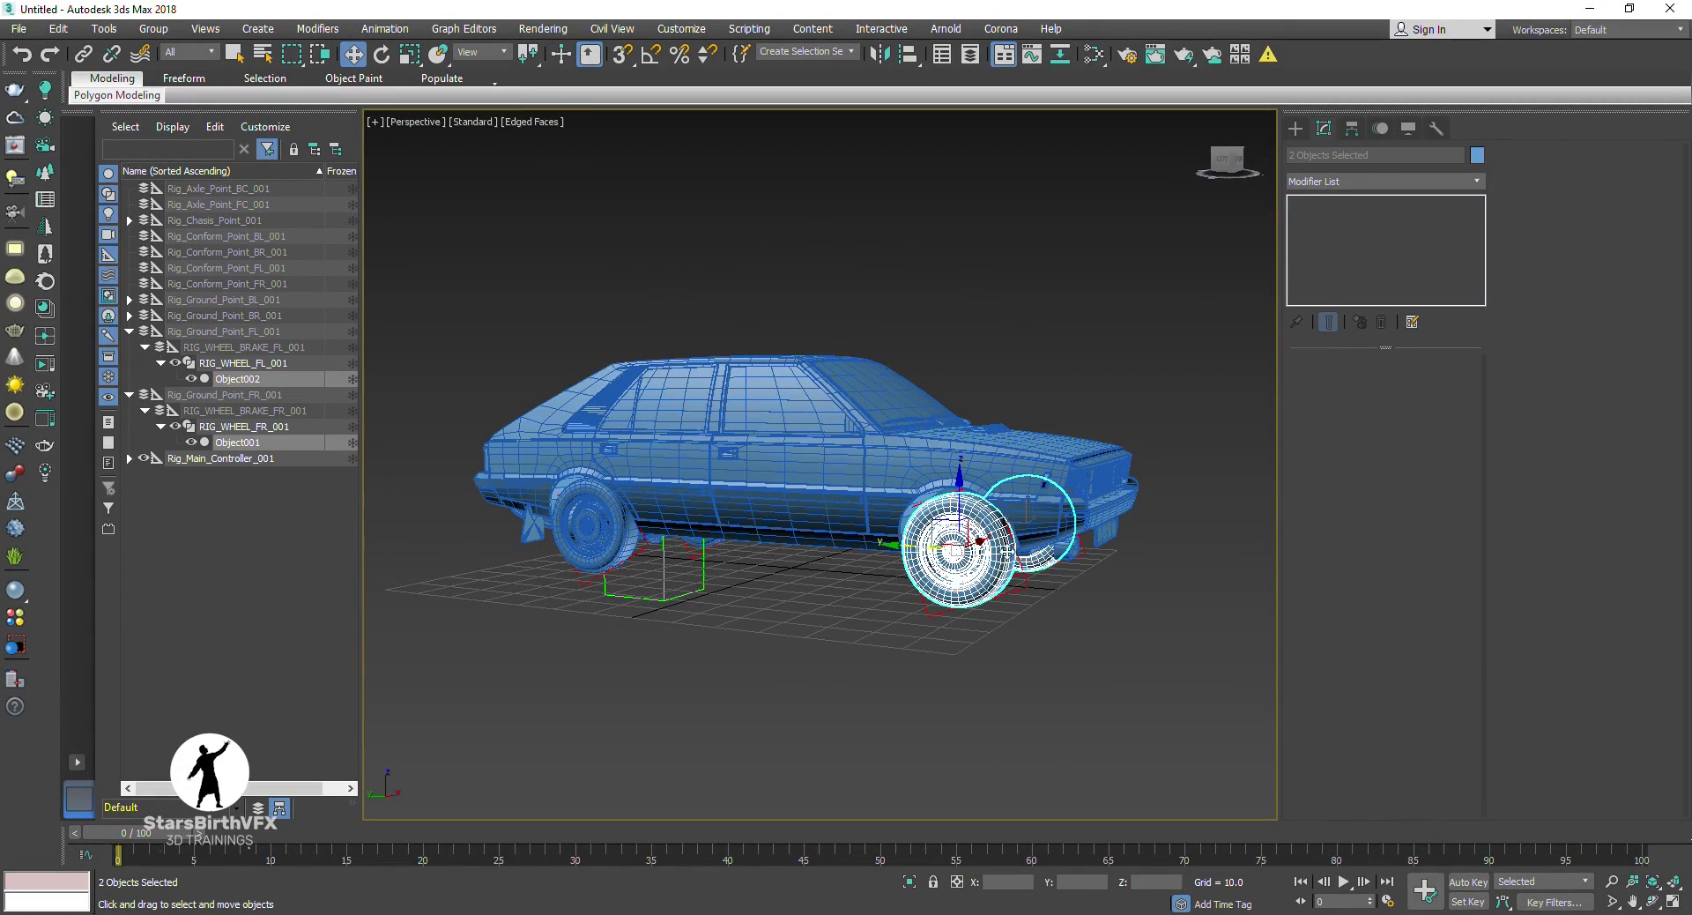
ctrl+click(612, 548)
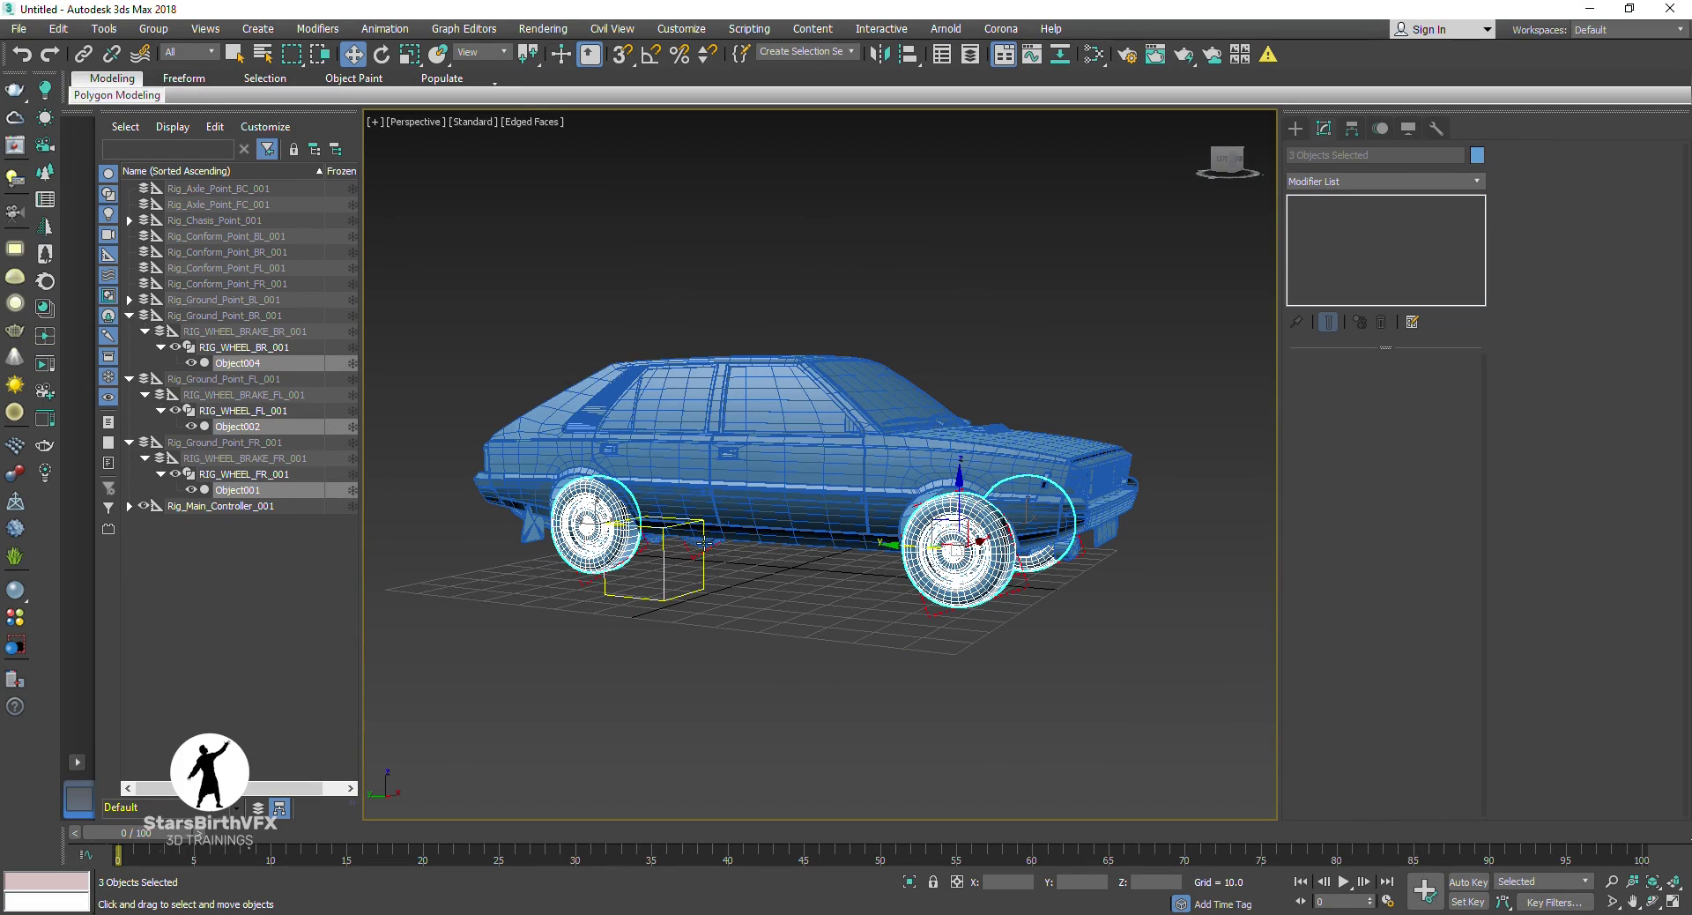
ctrl+click(697, 546)
click(1477, 155)
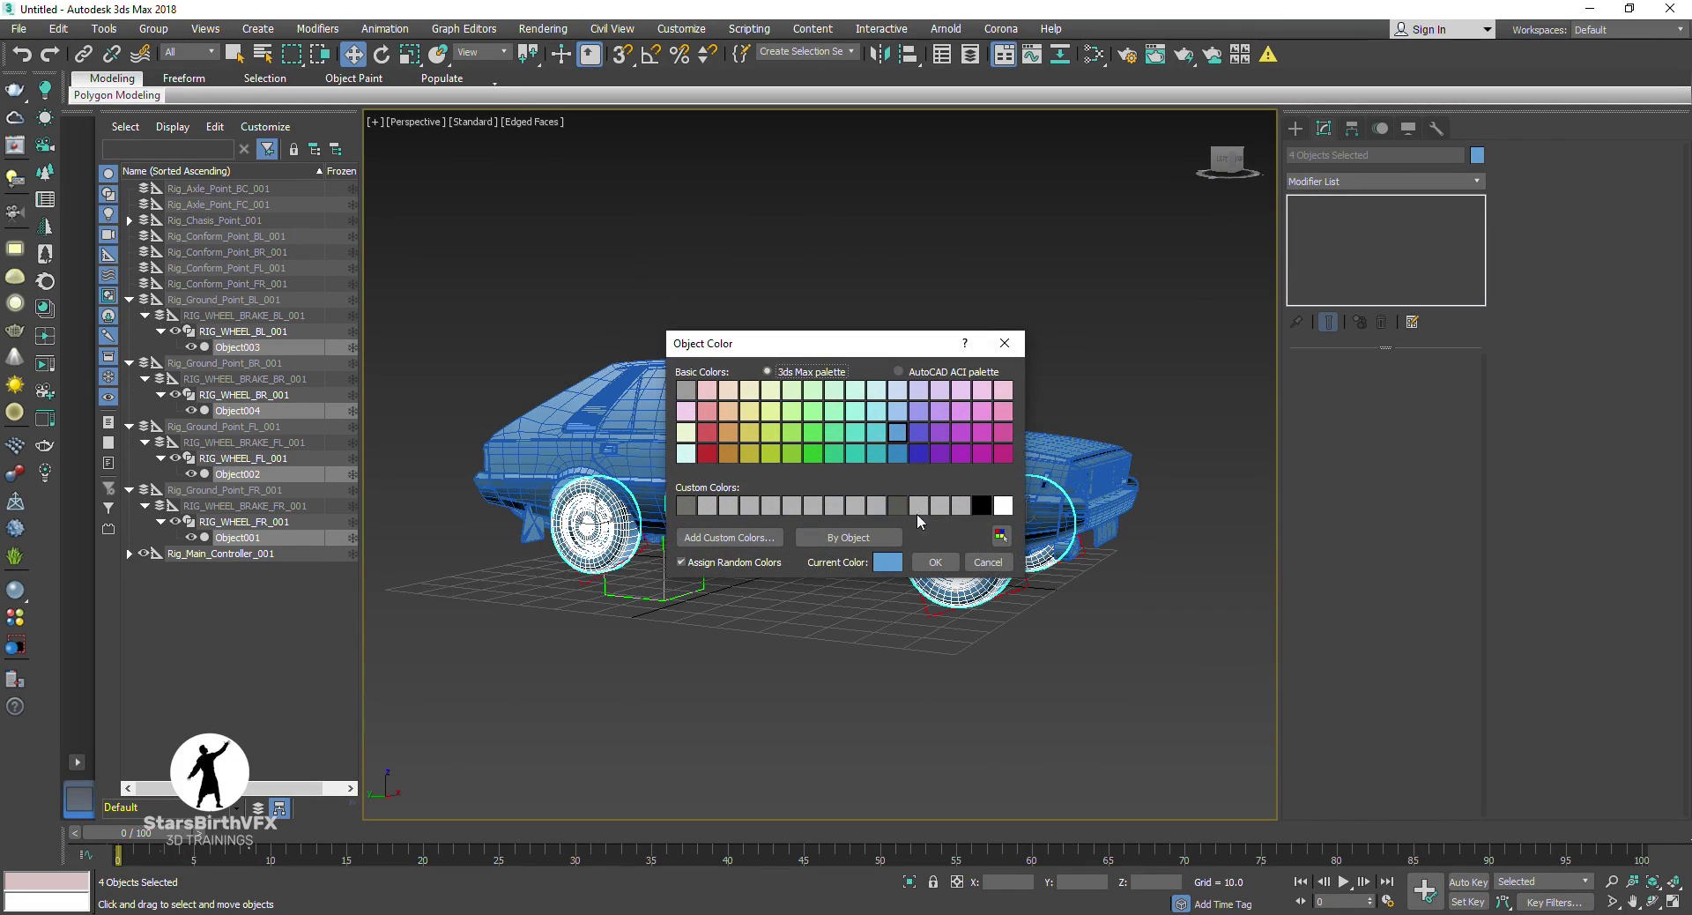
click(937, 455)
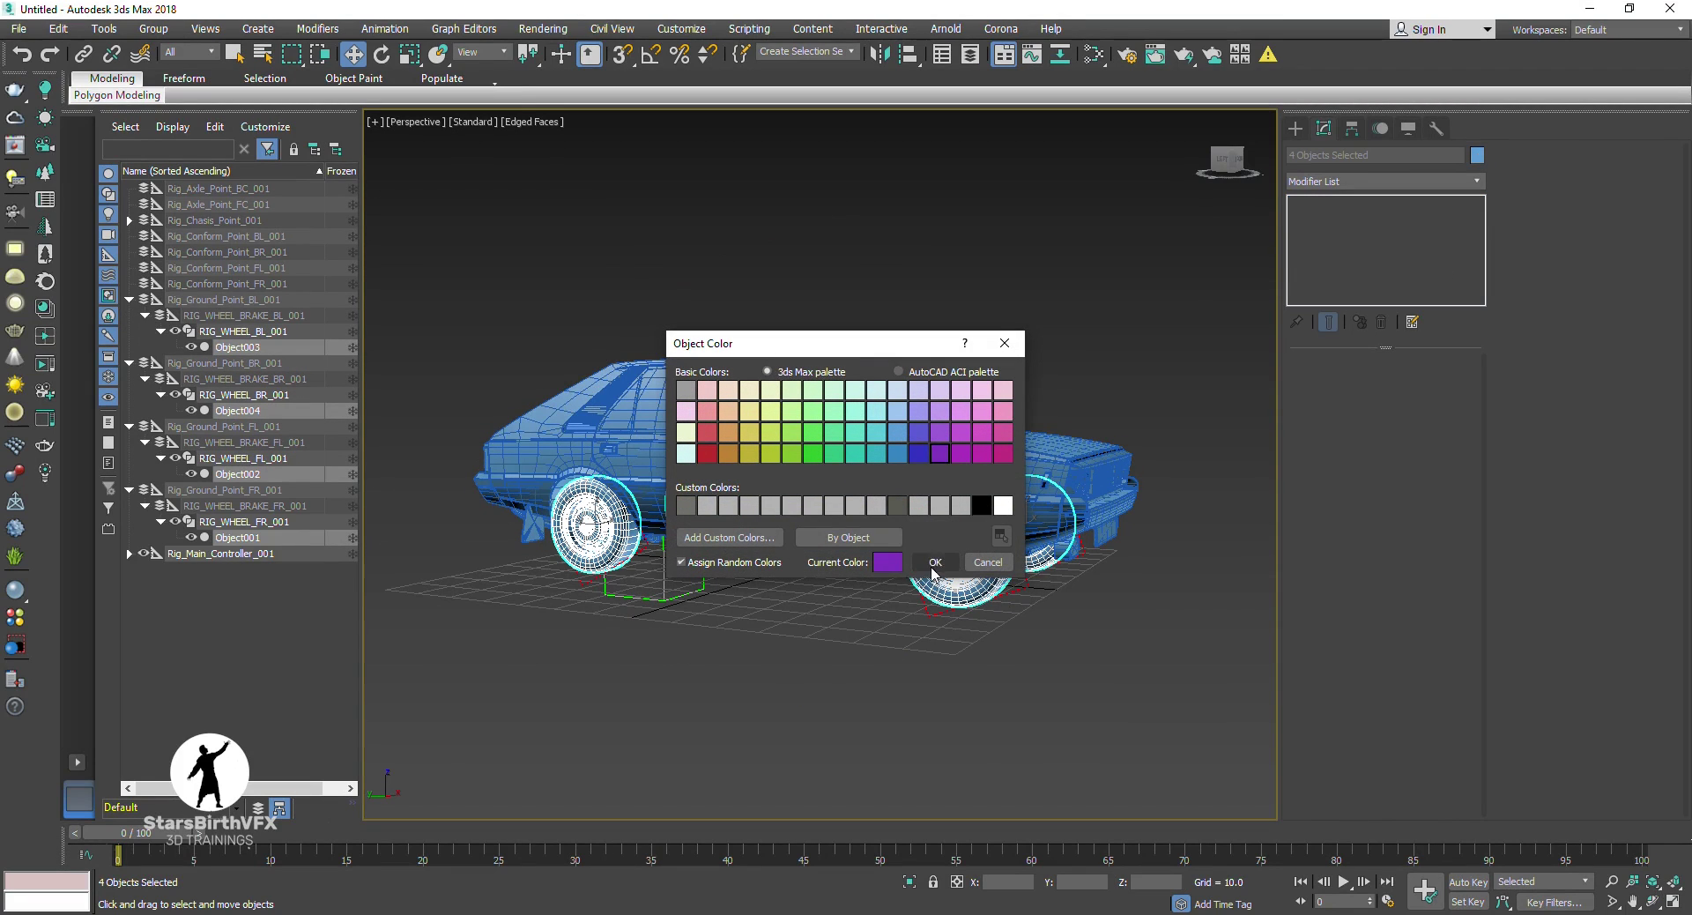
click(935, 562)
click(986, 731)
Step: Show the car with solid shading and orbit around it
click(1653, 901)
key(F4)
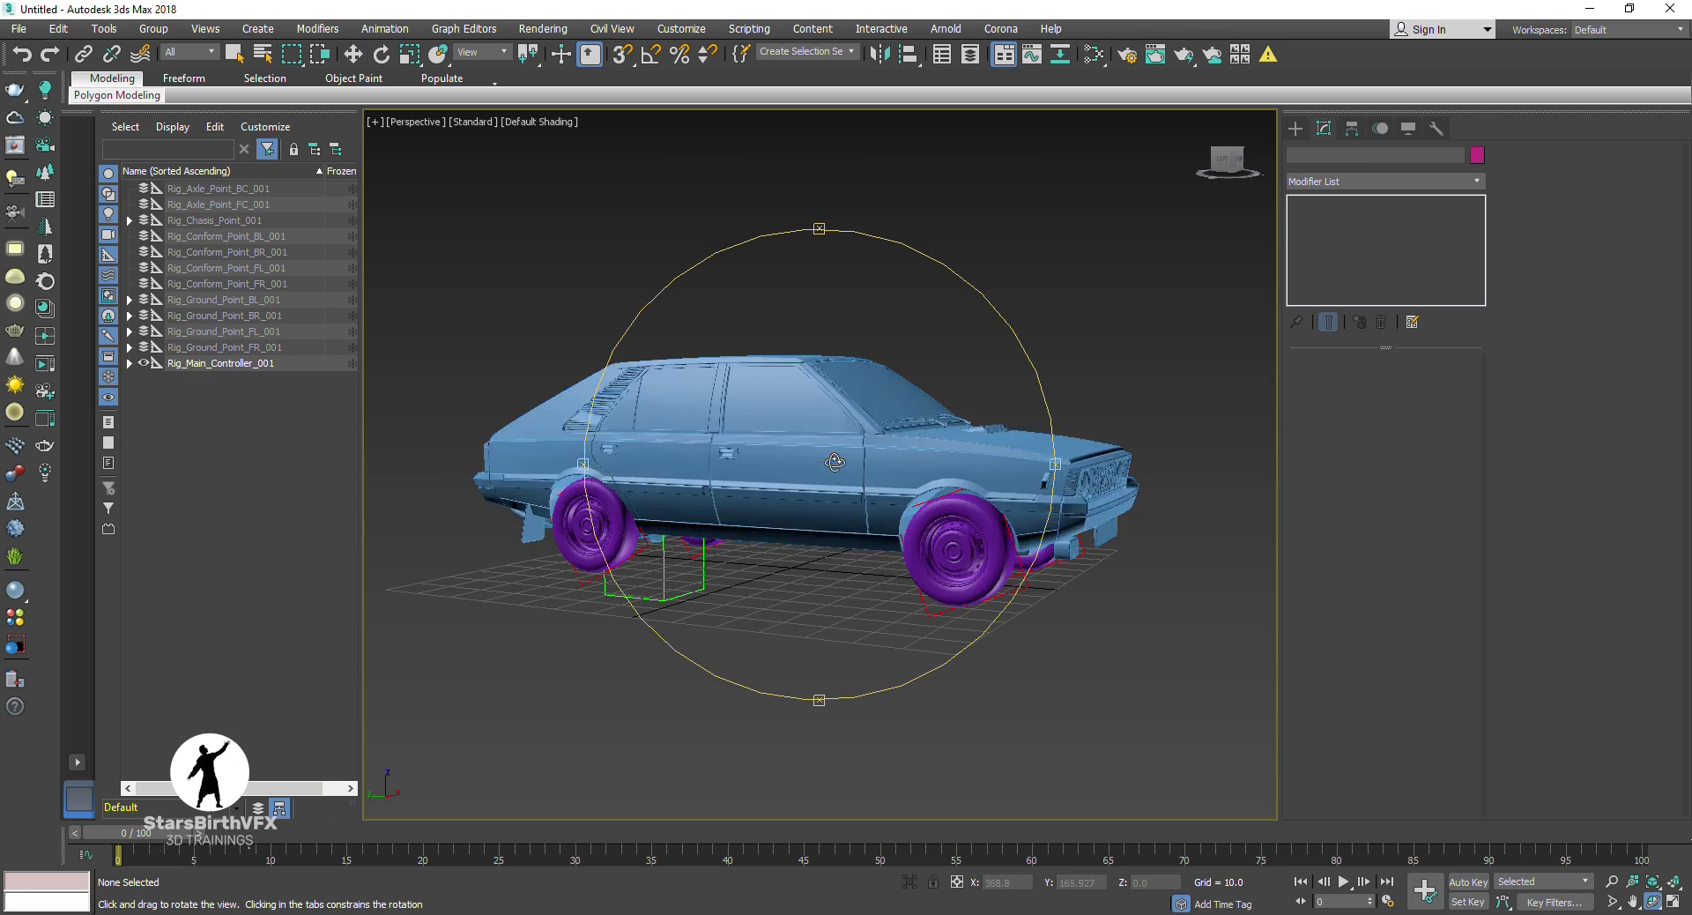
drag(819, 458, 811, 455)
key(w)
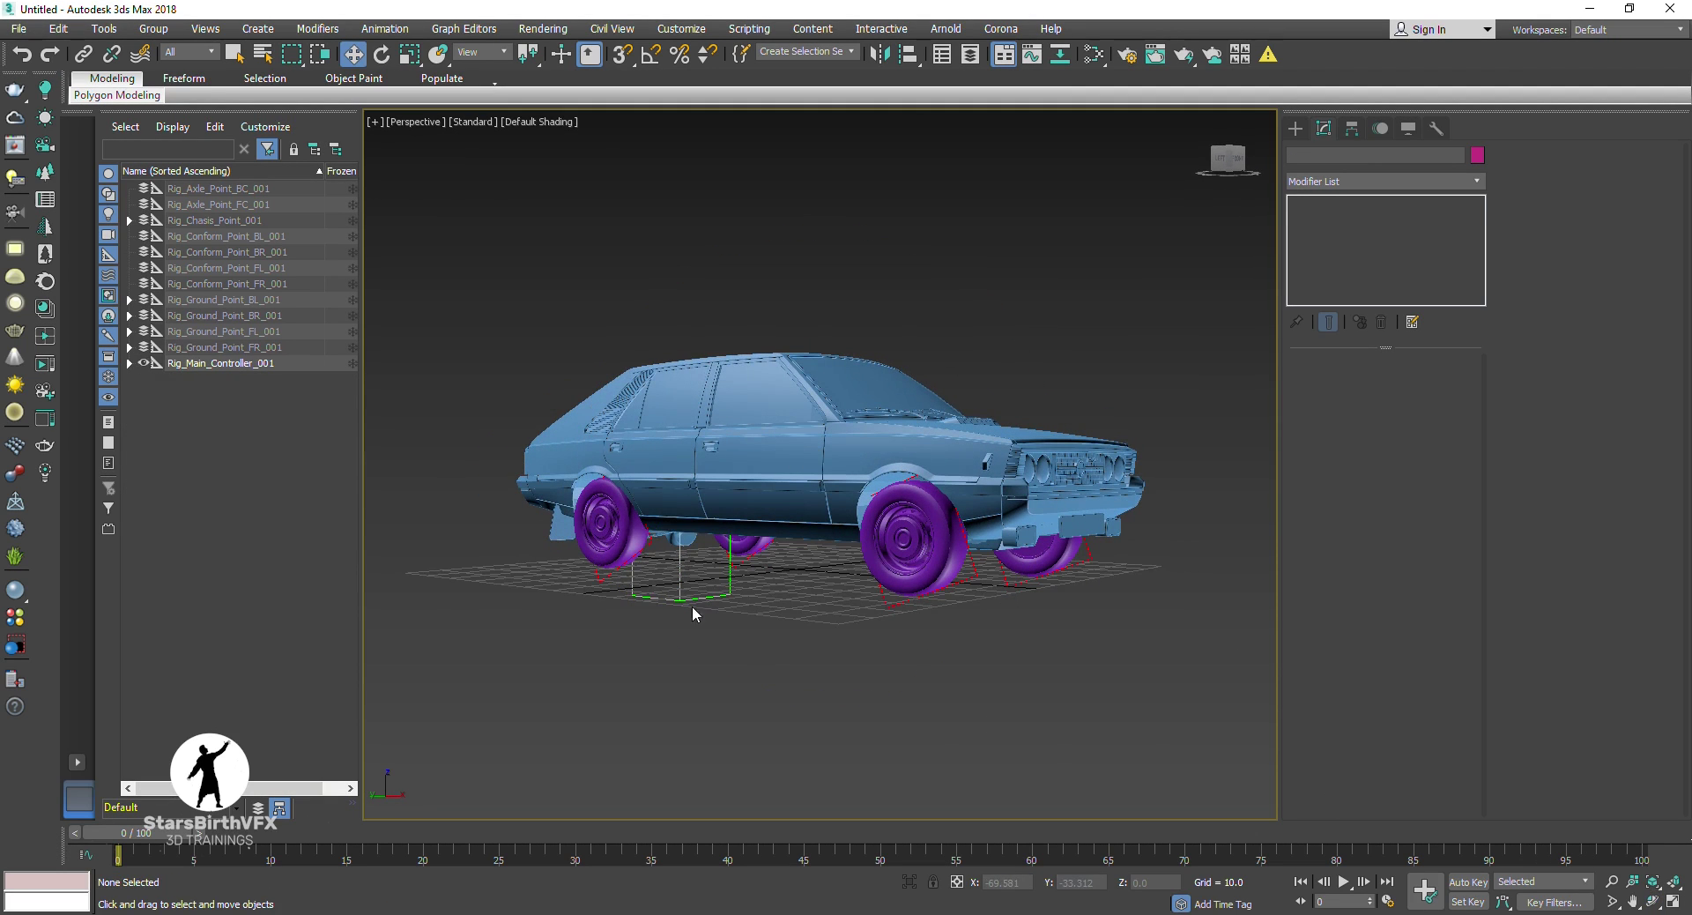
Step: Set the rig controller's back wheels spin multiplier to 1.0 and move the car closer
click(691, 604)
scroll(1341, 661, down, 1)
scroll(1341, 661, down, 1)
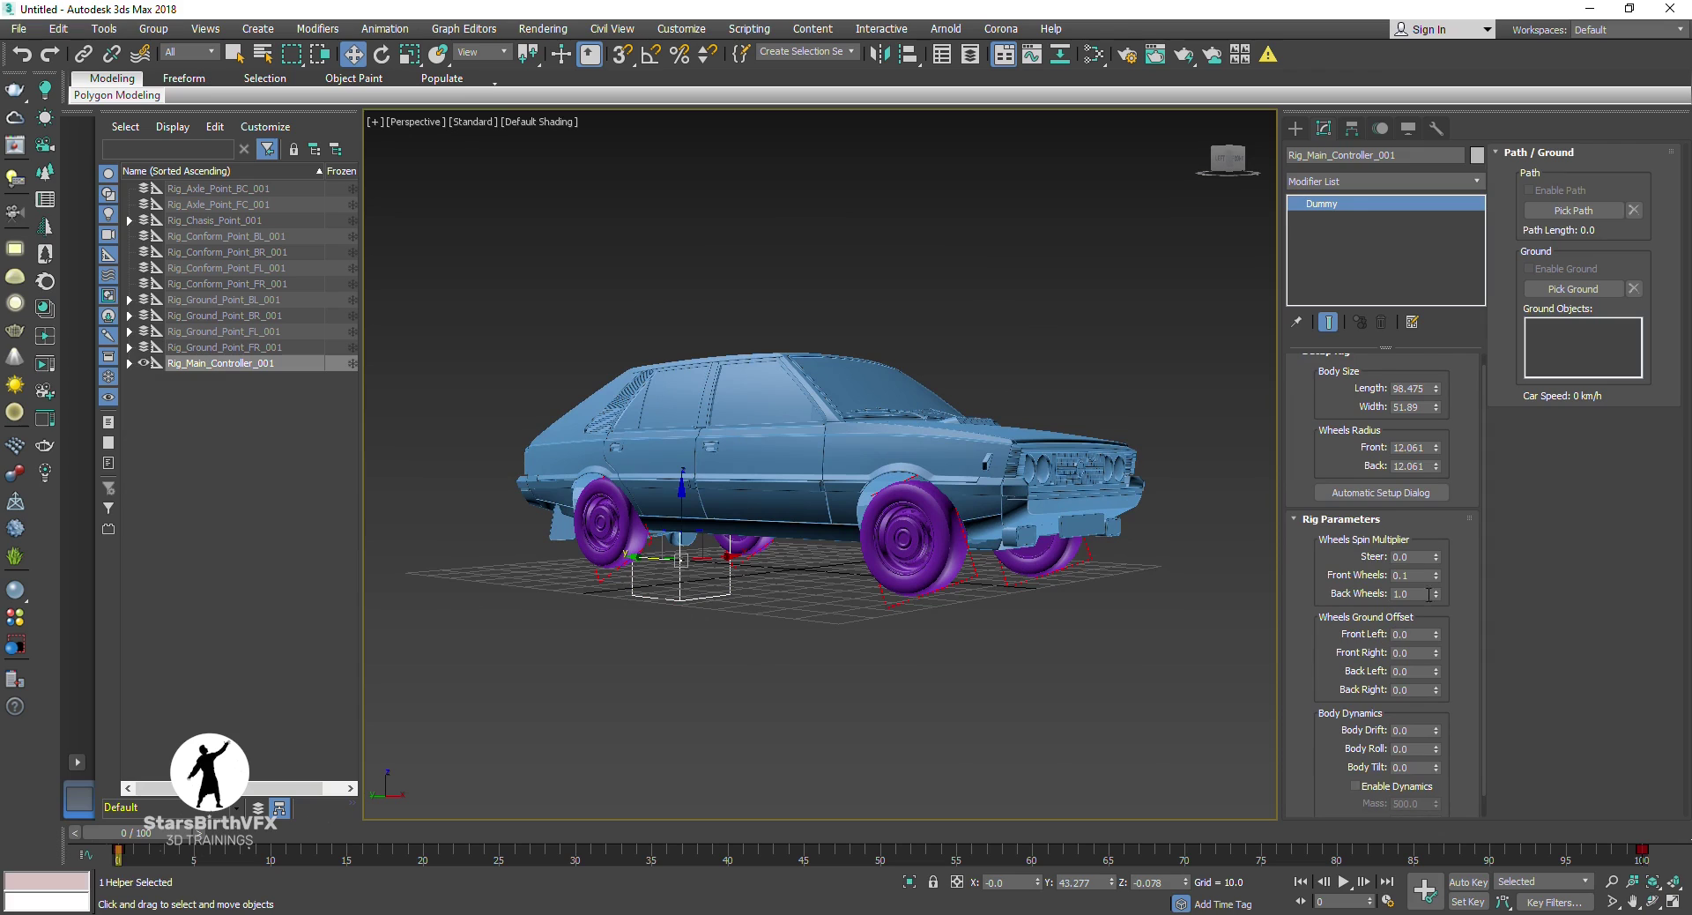
drag(1436, 592, 1443, 578)
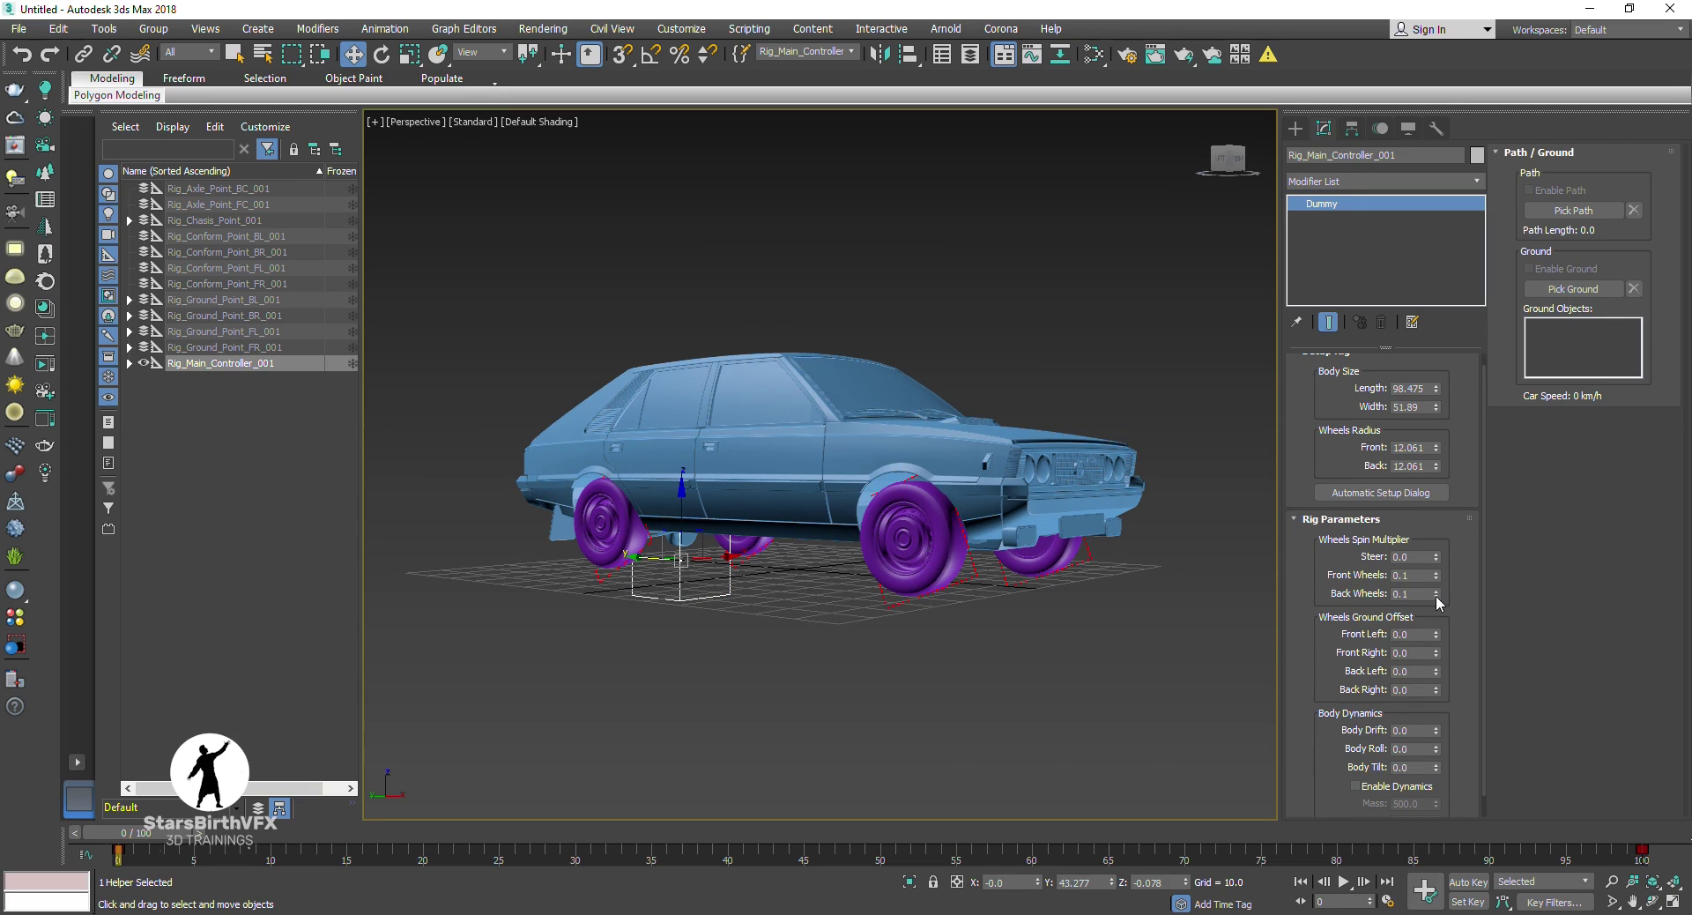
right_click(1435, 593)
scroll(1378, 683, down, 1)
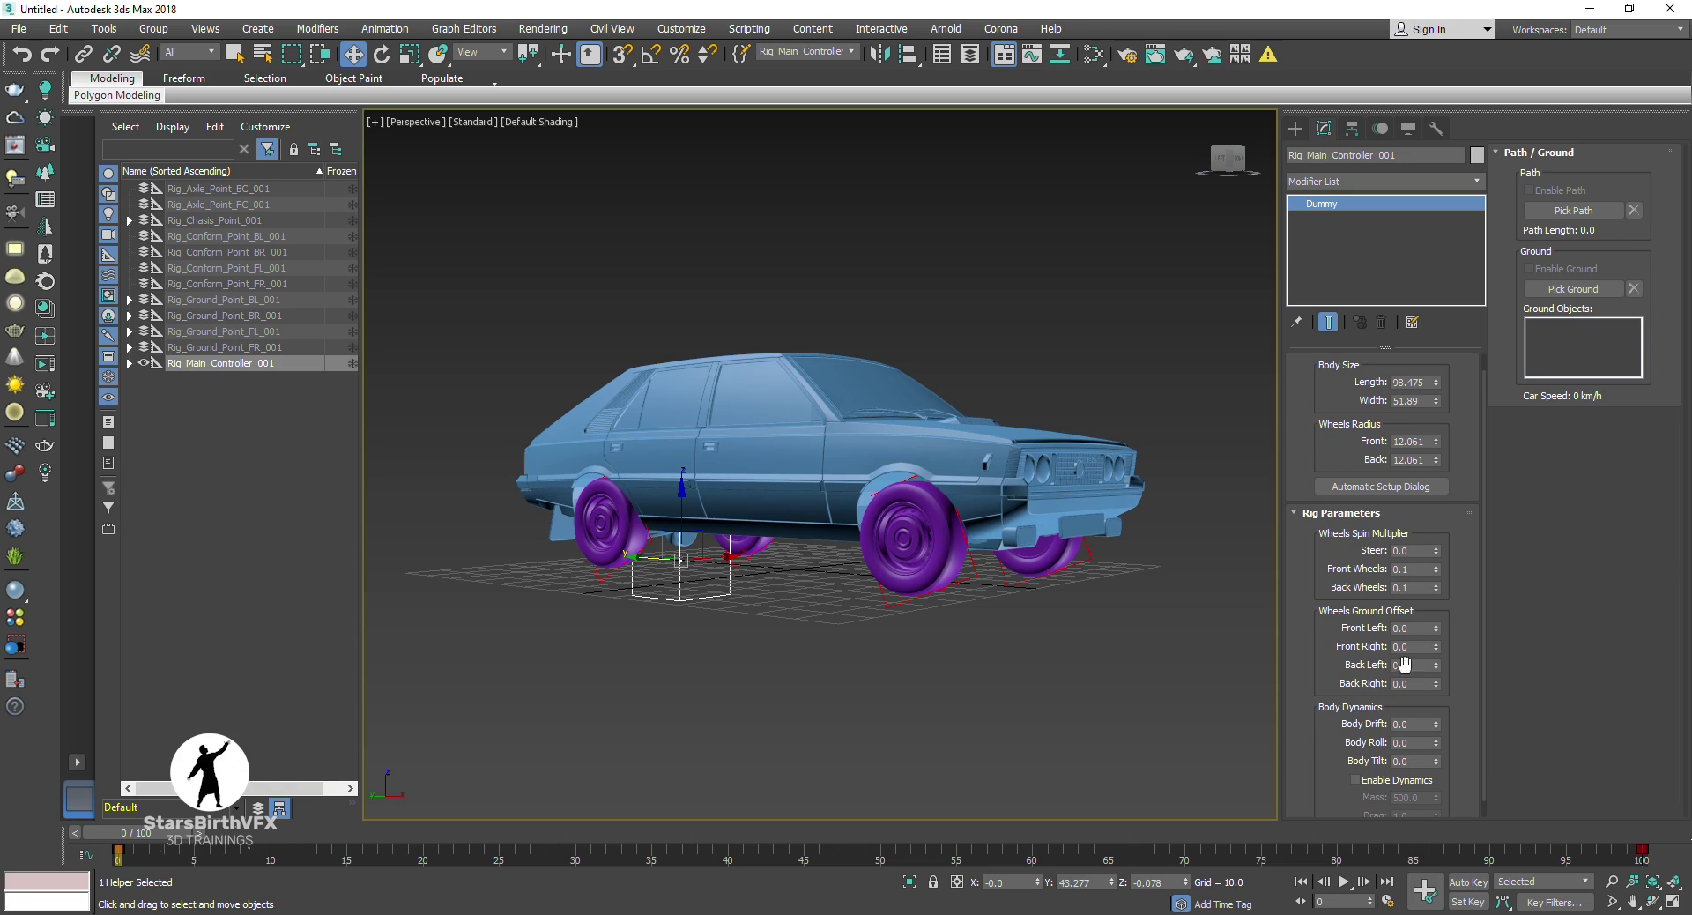
text(1)
key(Return)
scroll(1324, 633, up, 2)
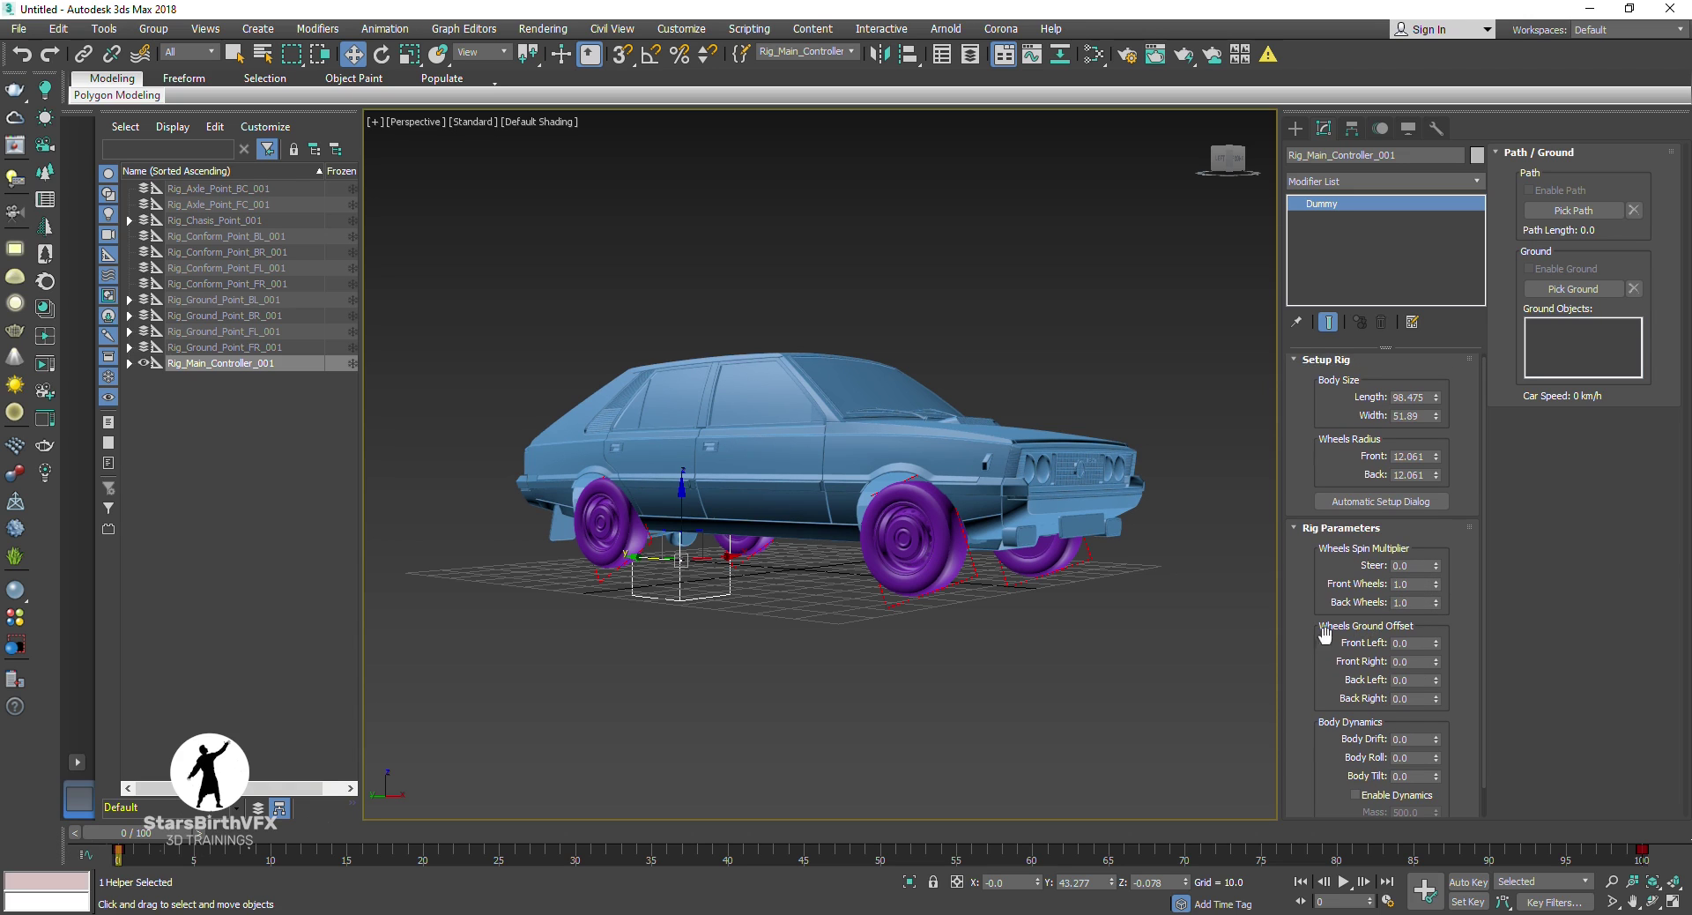
drag(653, 588, 840, 610)
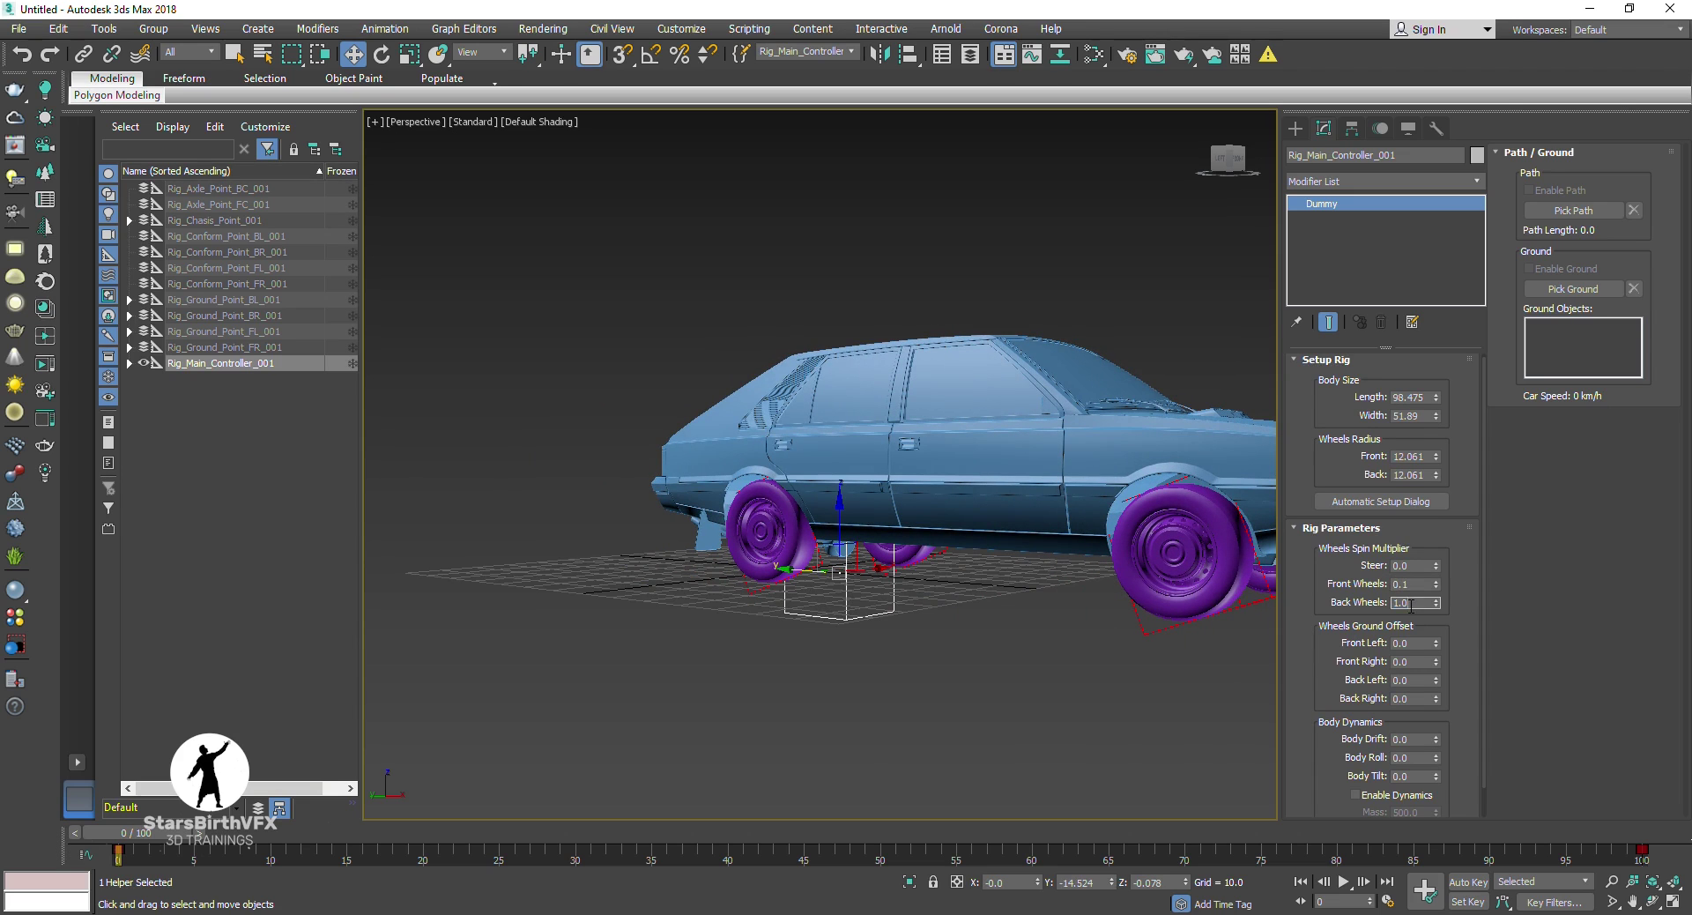
Step: Set back wheel spin to 0.1 and slide the car to watch the wheels turn
text(0.1)
key(Return)
drag(1354, 629, 1354, 633)
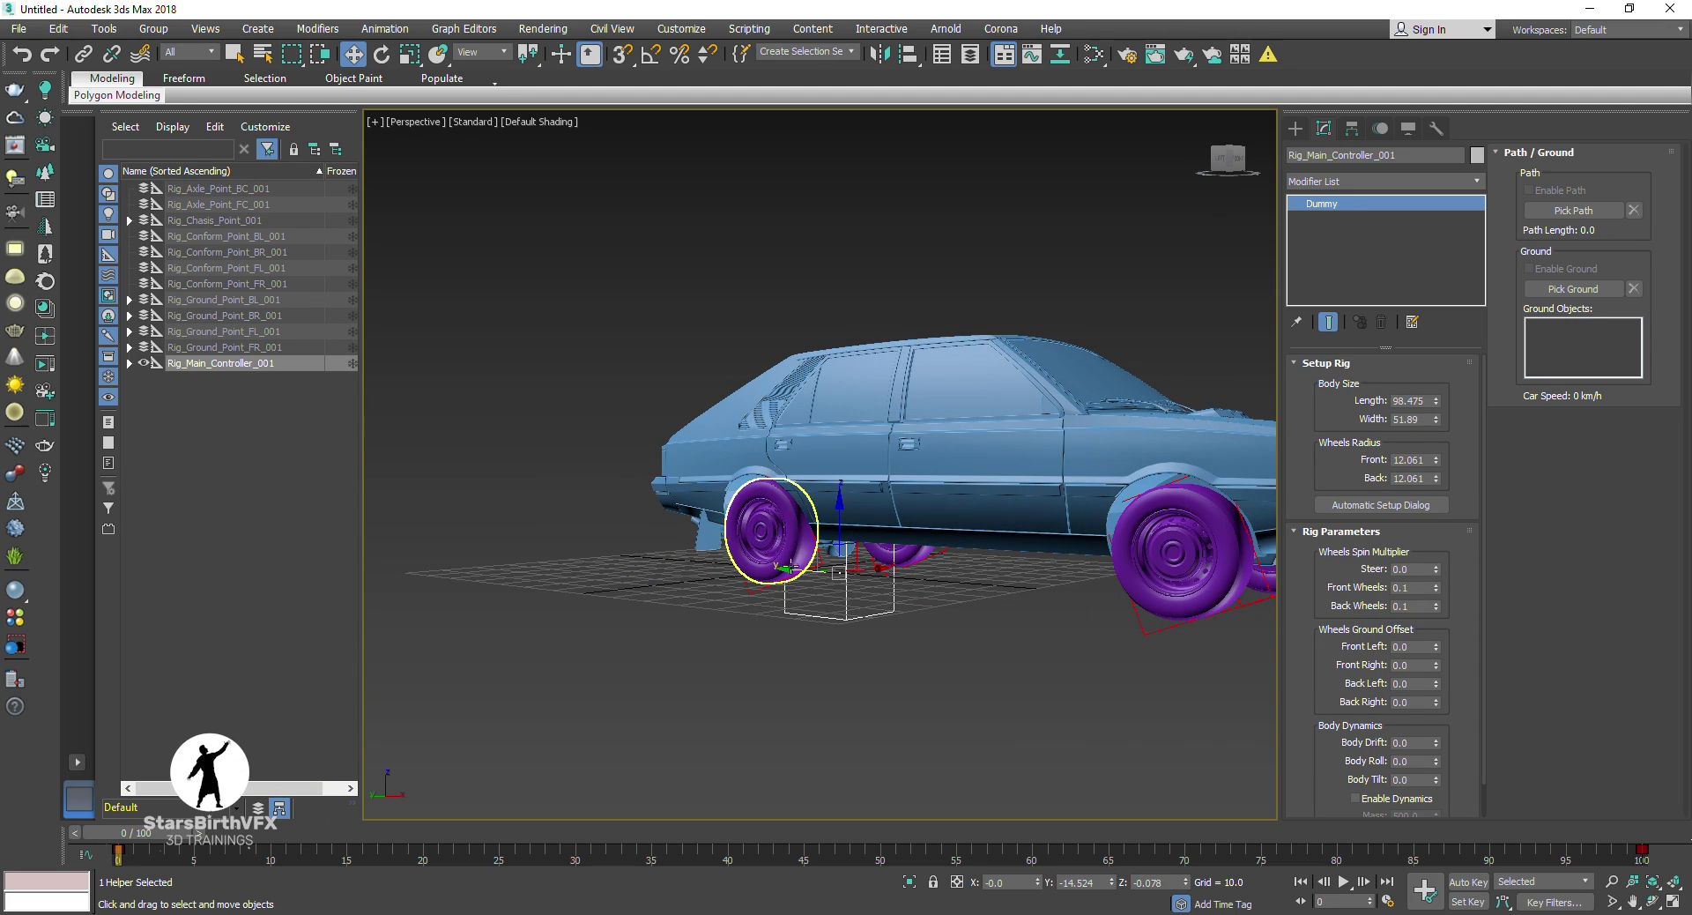
mouse_move(793, 570)
mouse_down()
mouse_move(697, 566)
mouse_move(723, 560)
mouse_up()
text(55)
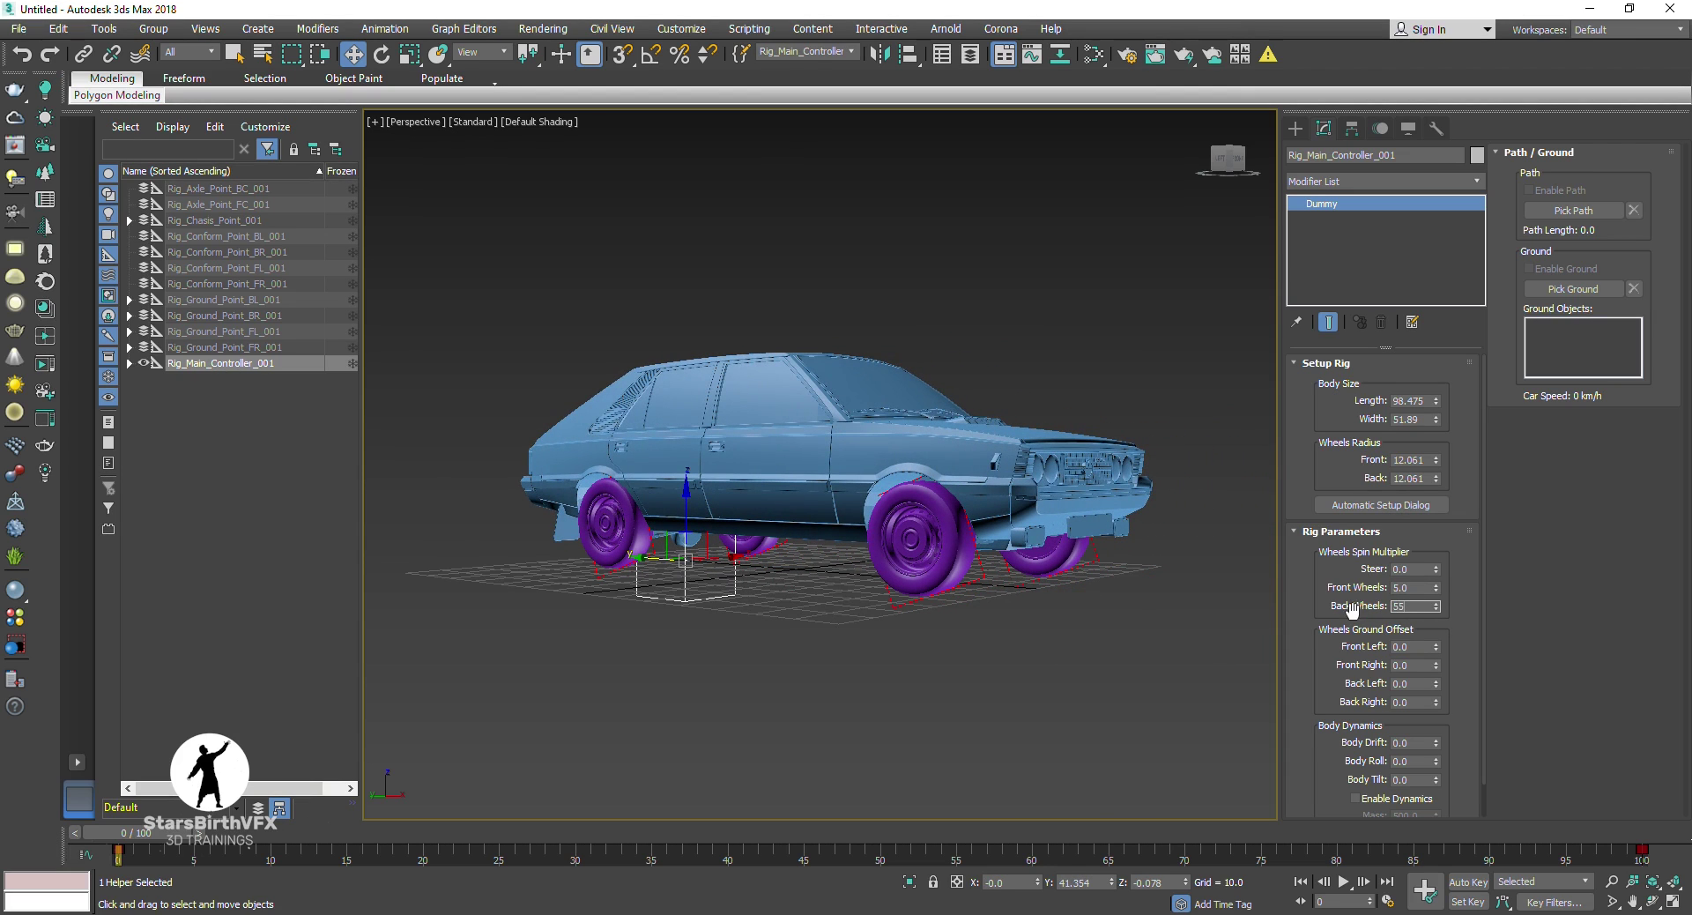
Step: Try back wheel spin 5.0, settle on 1.0, and raise front-left ground offset to 5.512
key(Return)
scroll(1406, 604, down, 1)
drag(656, 577, 700, 572)
text(1)
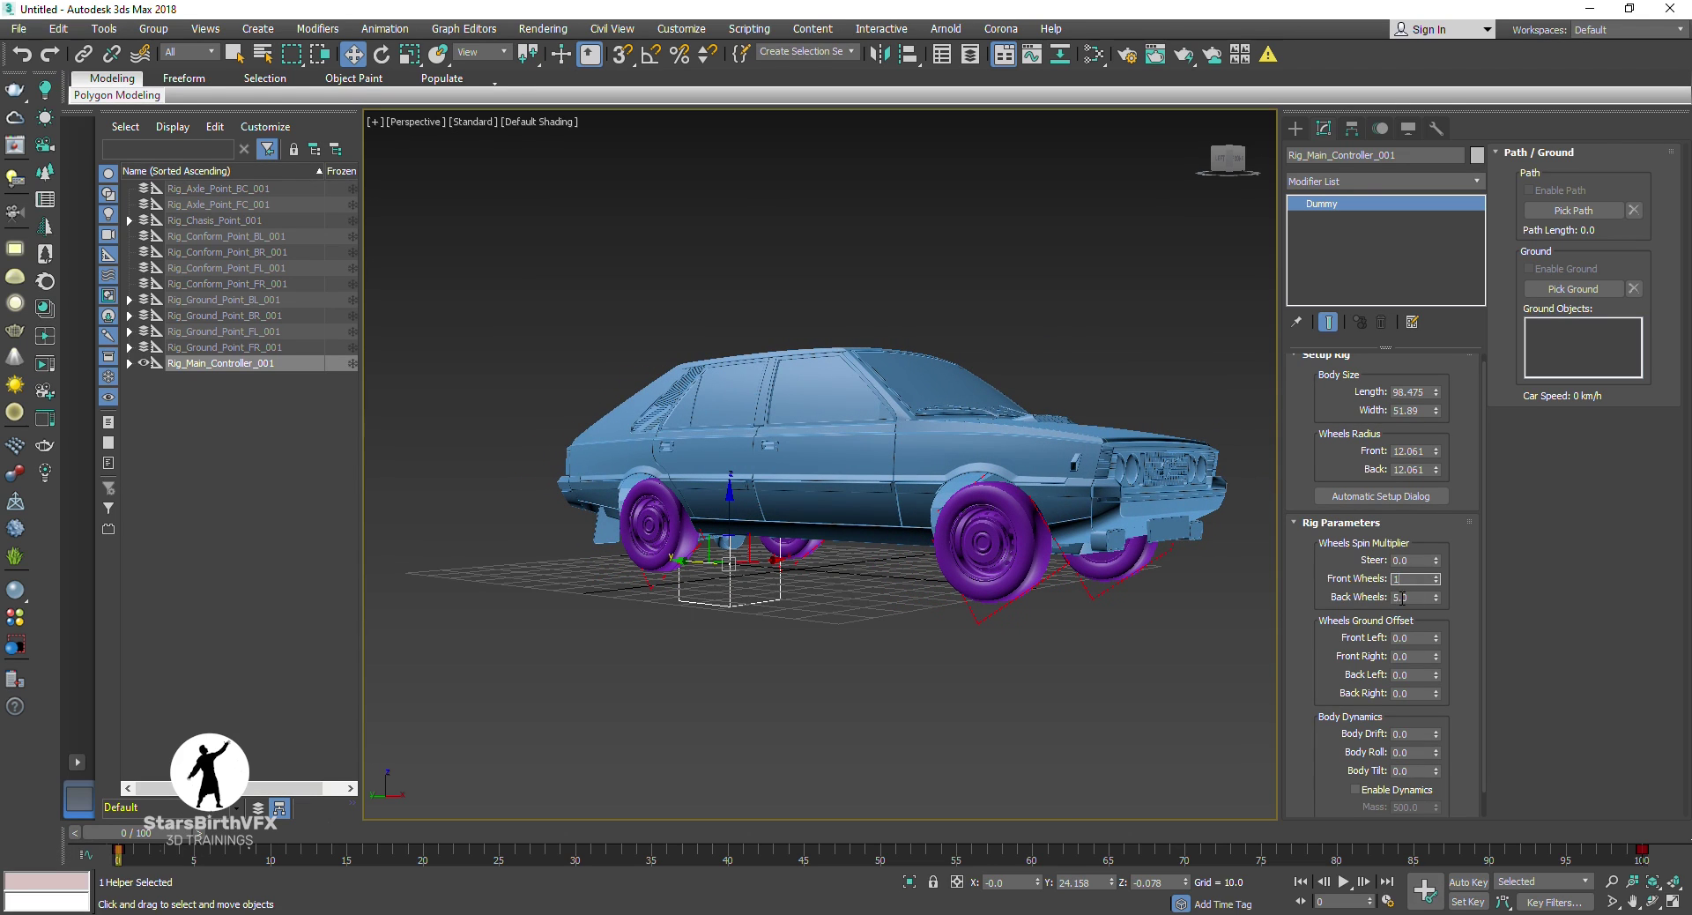
key(Return)
mouse_move(696, 575)
mouse_down()
mouse_move(737, 580)
mouse_move(639, 572)
mouse_up()
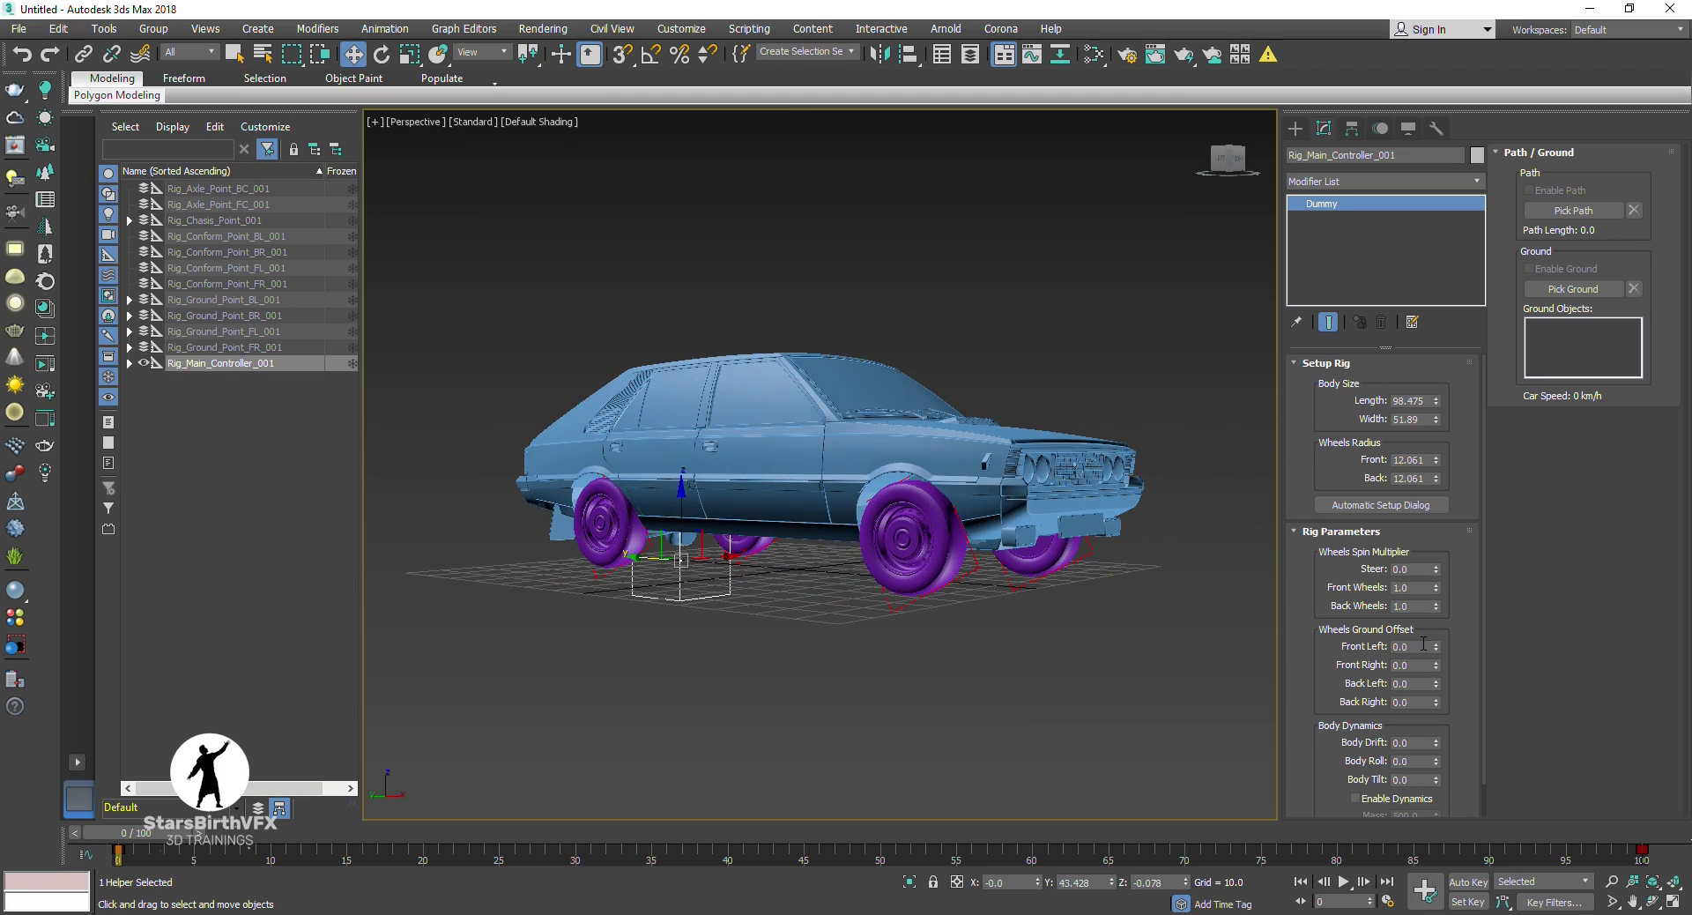
drag(1436, 646, 1438, 627)
Step: From a low front view, bring the front-left ground offset back toward zero
click(1653, 899)
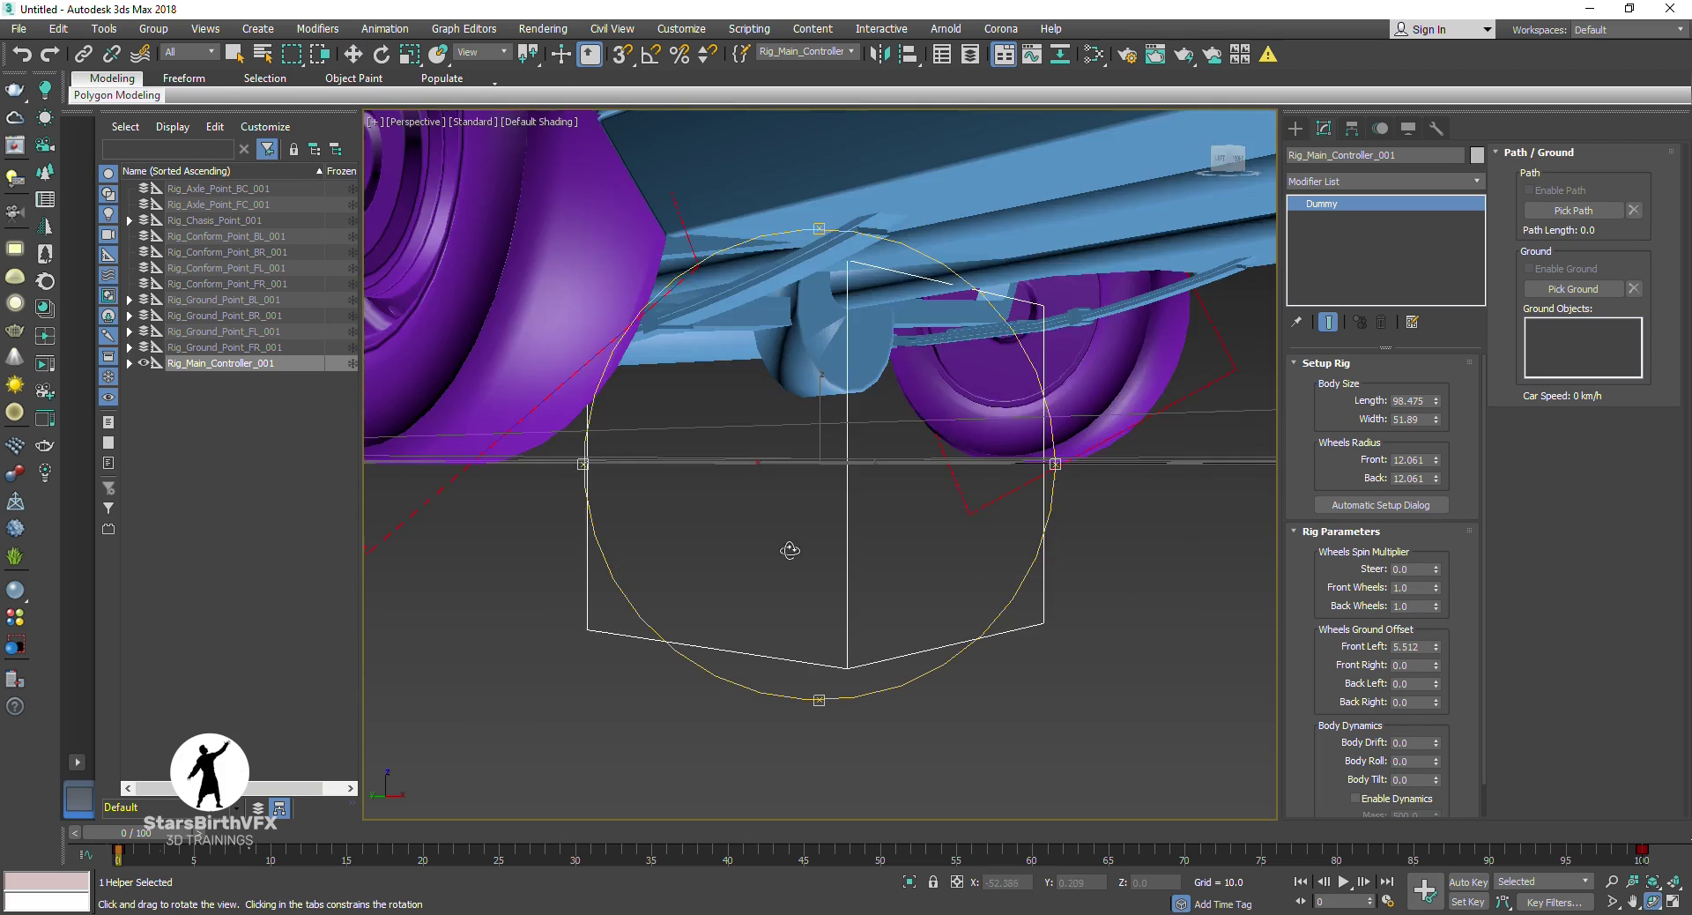
scroll(858, 552, down, 5)
drag(858, 551, 873, 617)
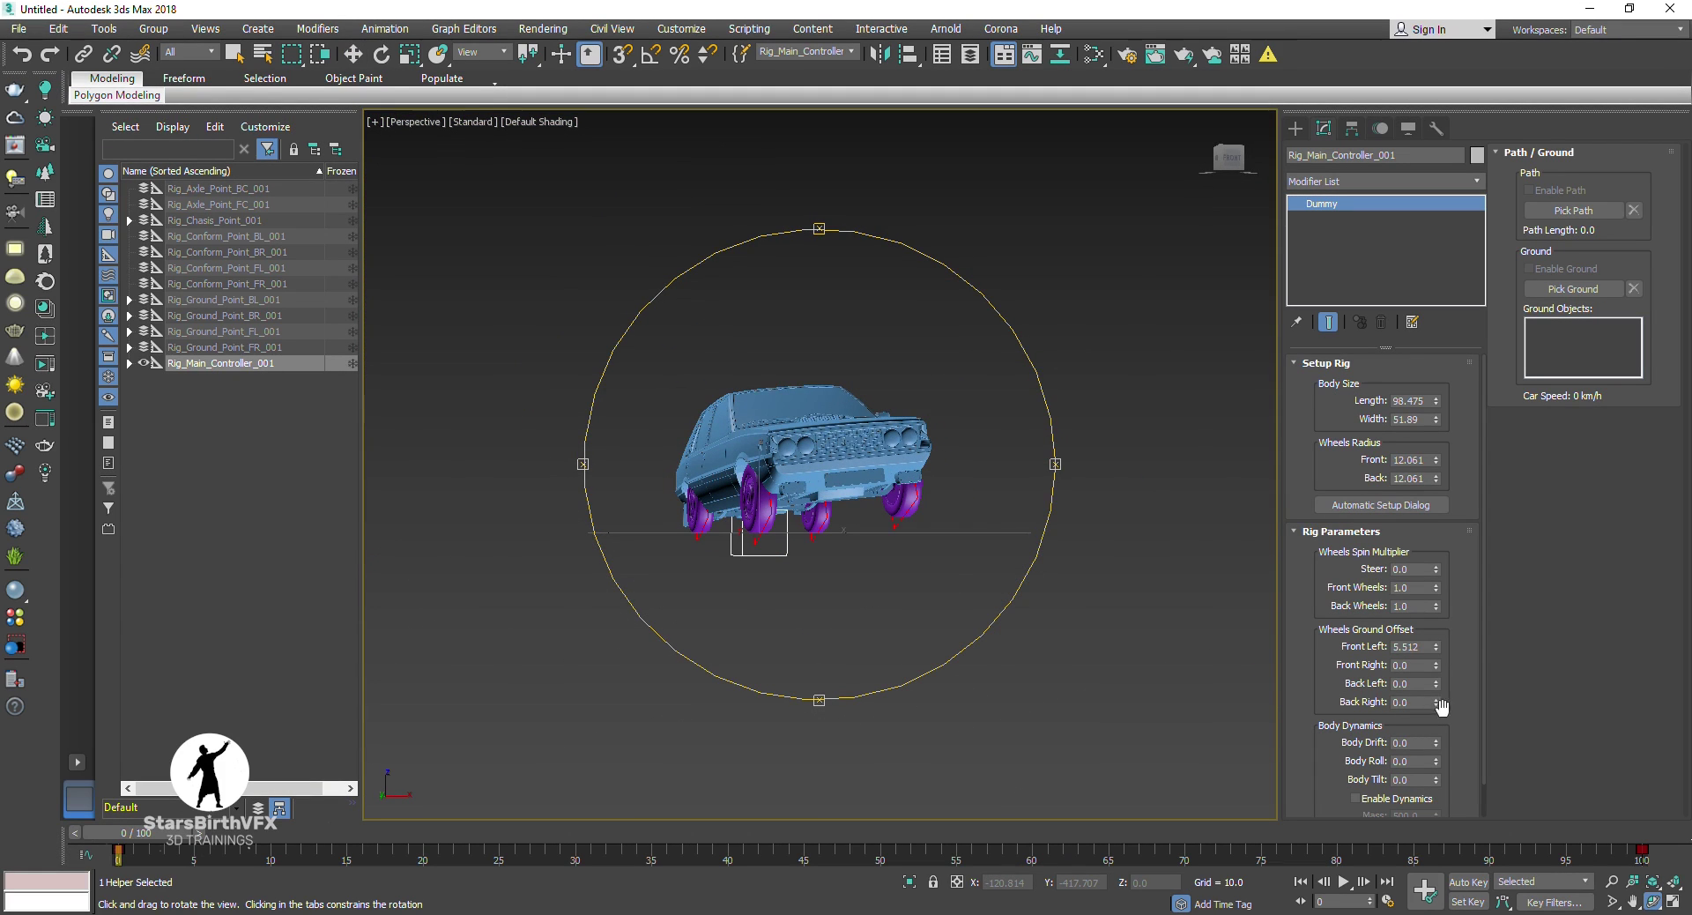
drag(1436, 646, 1436, 642)
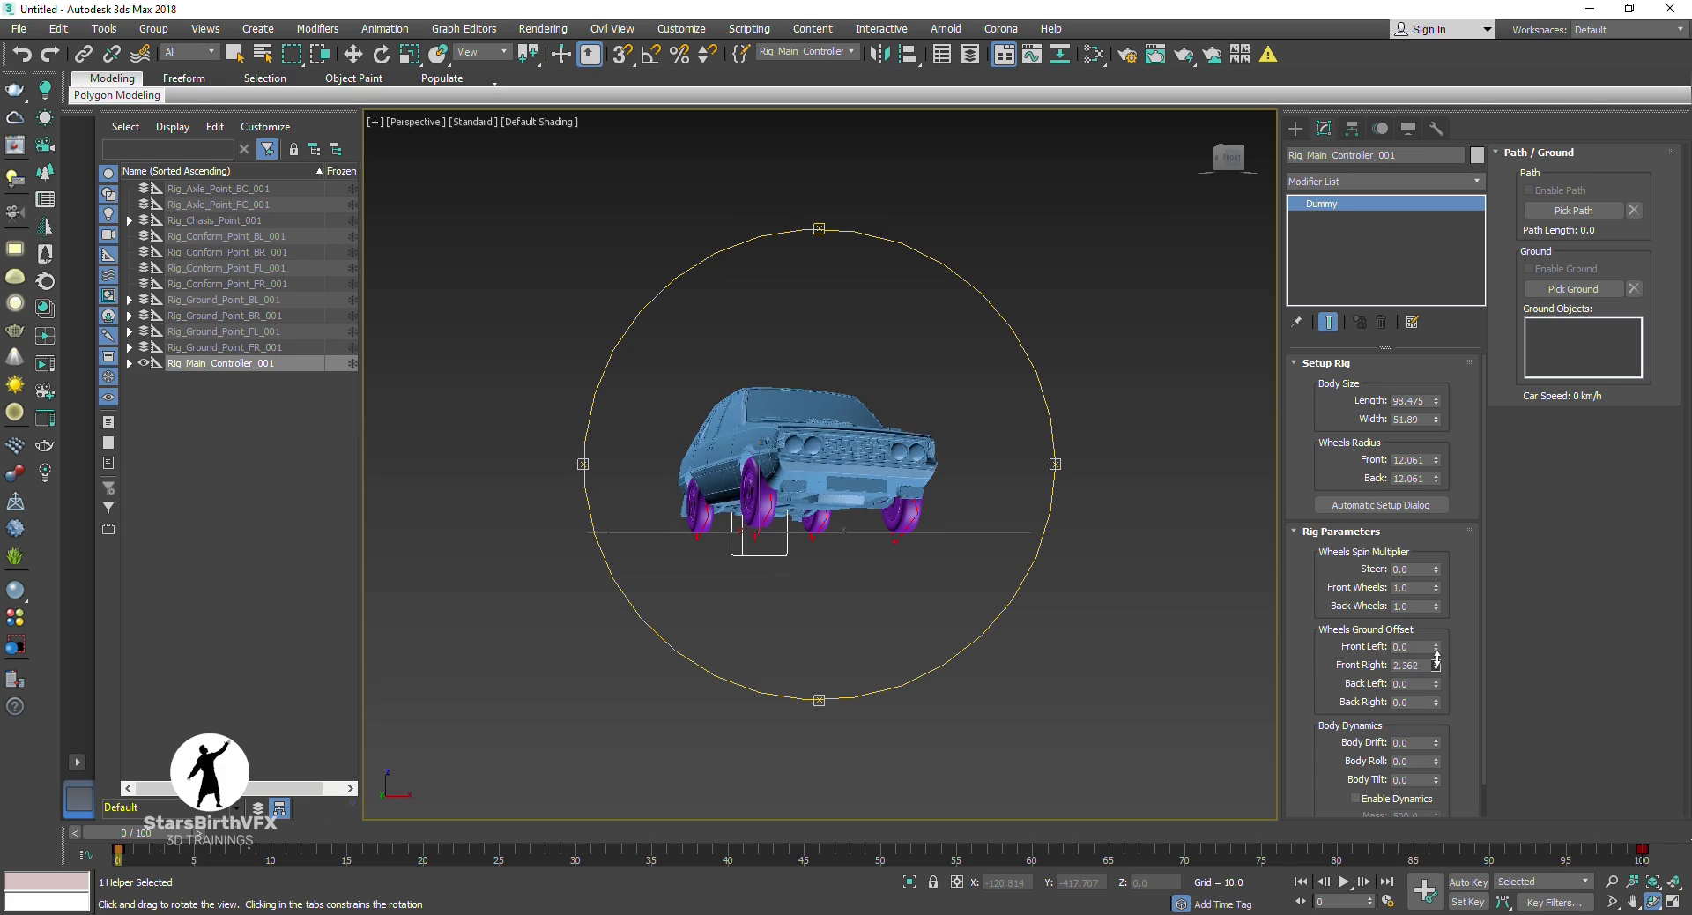
drag(828, 529, 837, 467)
key(w)
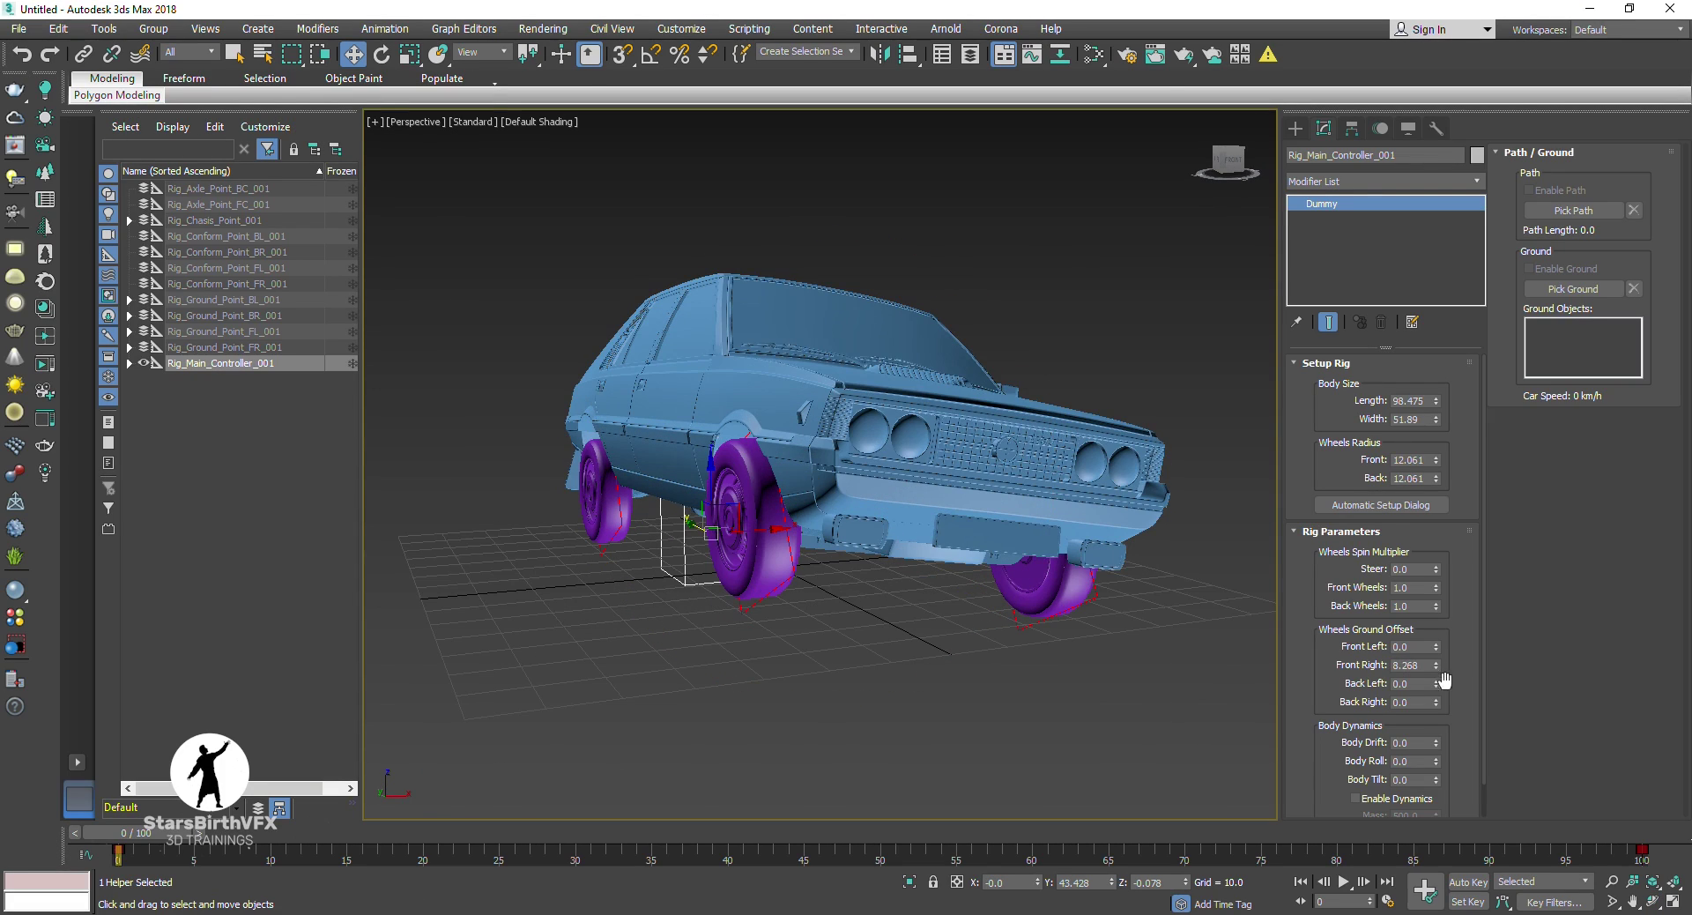
Step: Test the front-right and back-left ground offsets, then reset the back wheel offsets to 0
drag(1436, 665, 1443, 625)
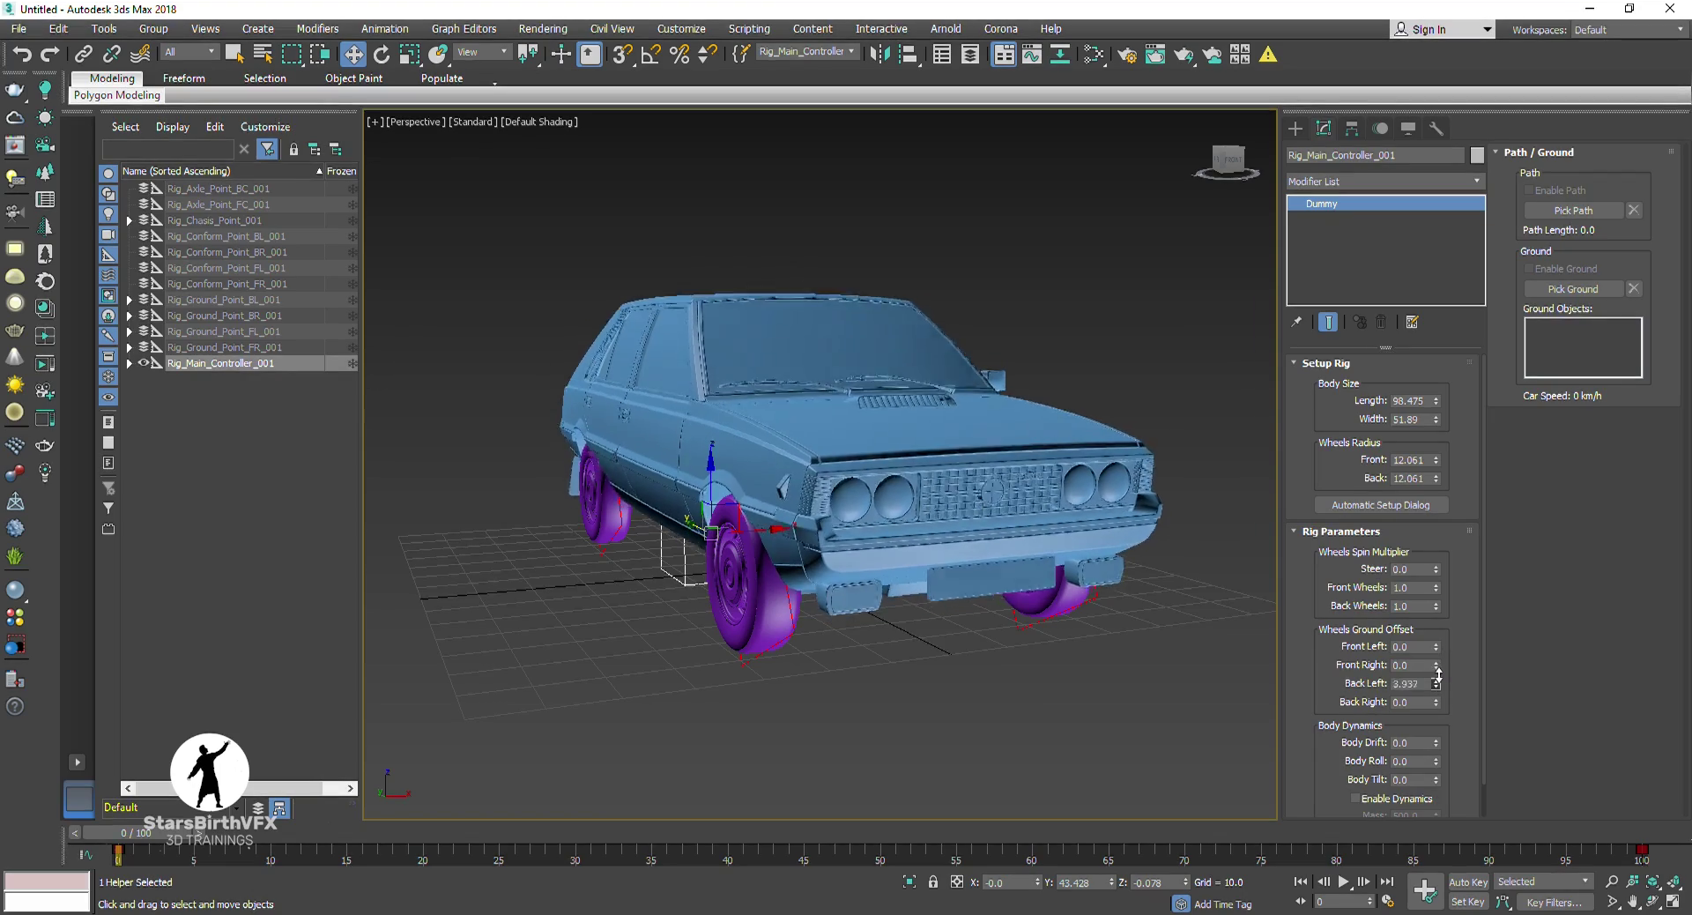
click(1652, 900)
mouse_move(837, 406)
mouse_down()
mouse_move(754, 445)
mouse_move(1246, 665)
mouse_up()
key(w)
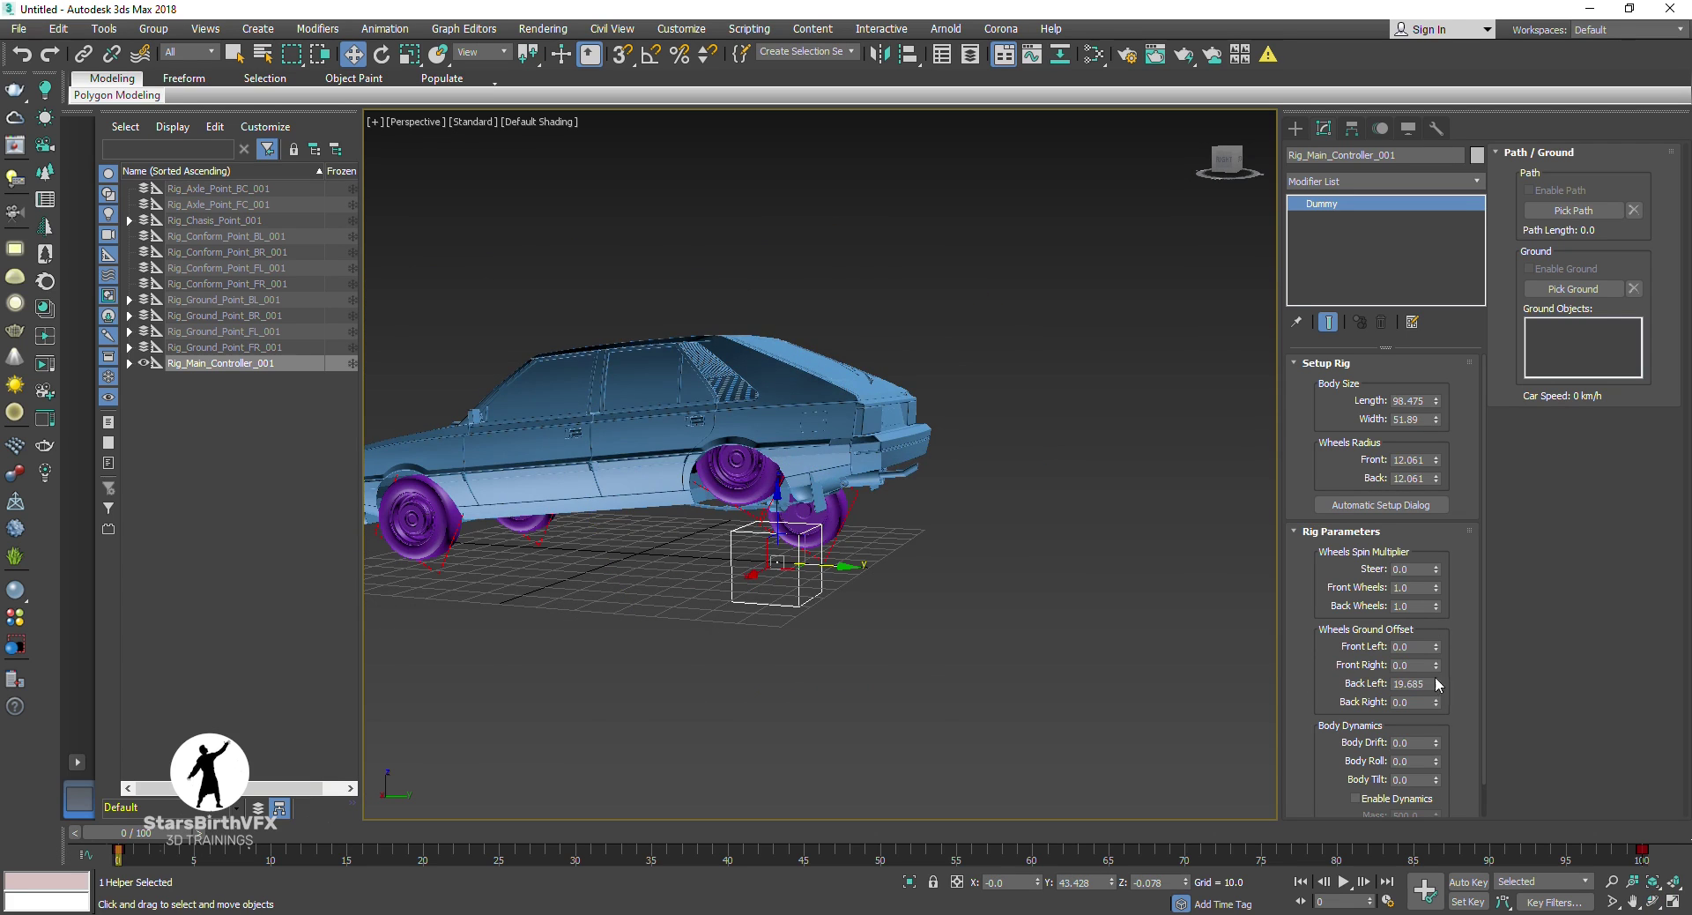
drag(1436, 684, 1433, 675)
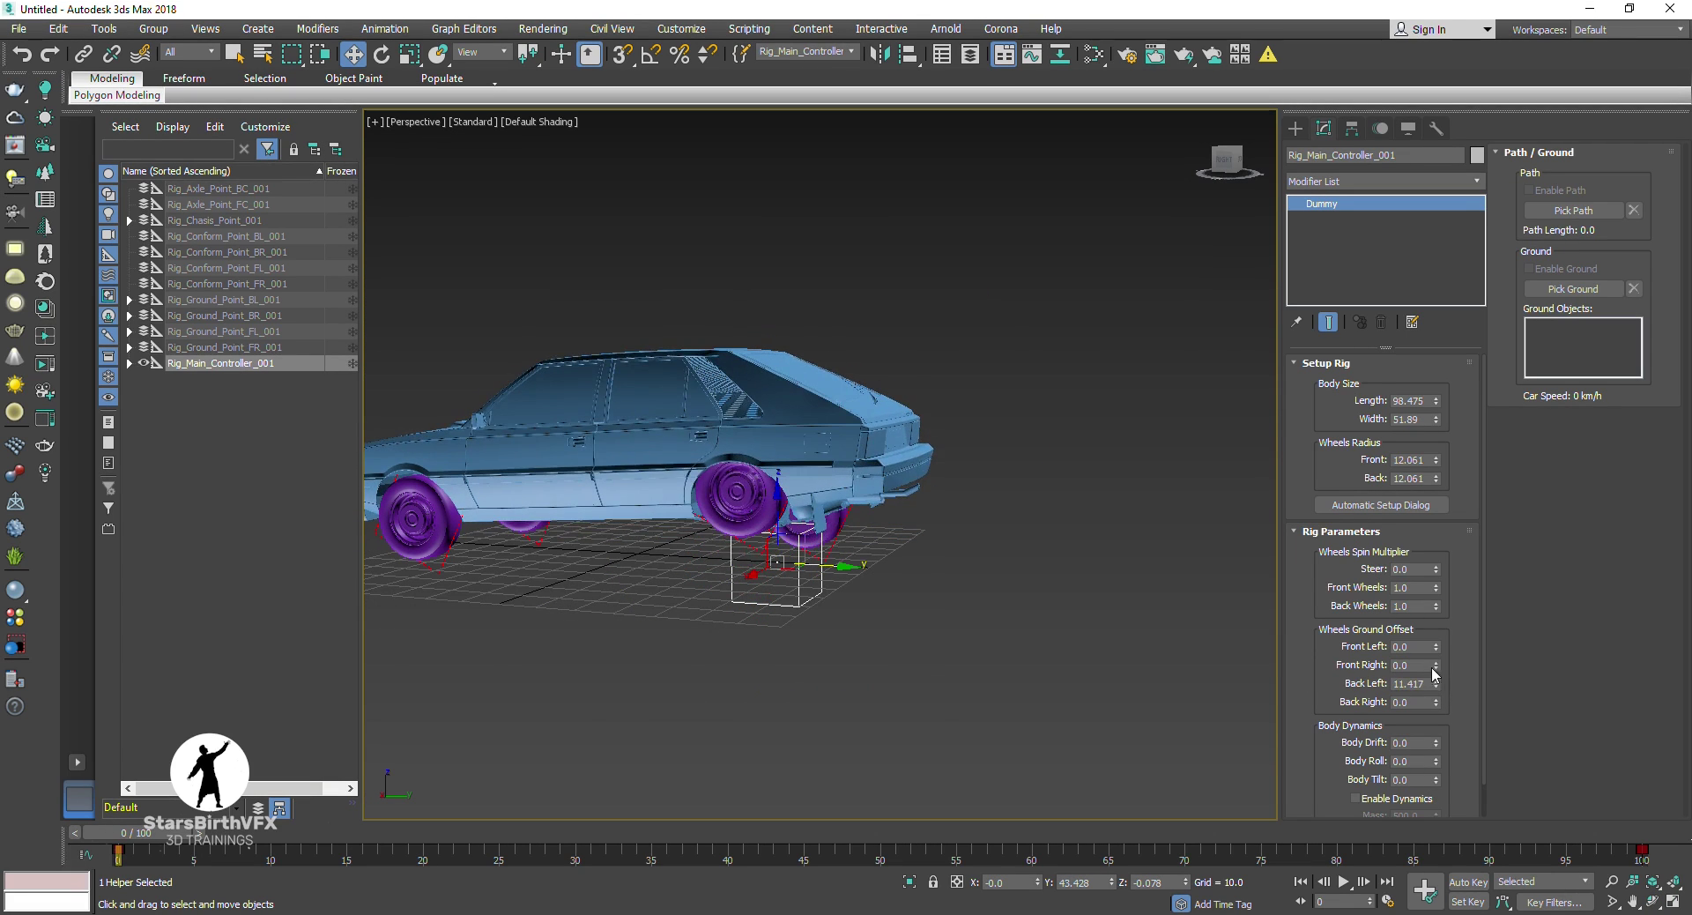
right_click(1435, 684)
right_click(1436, 702)
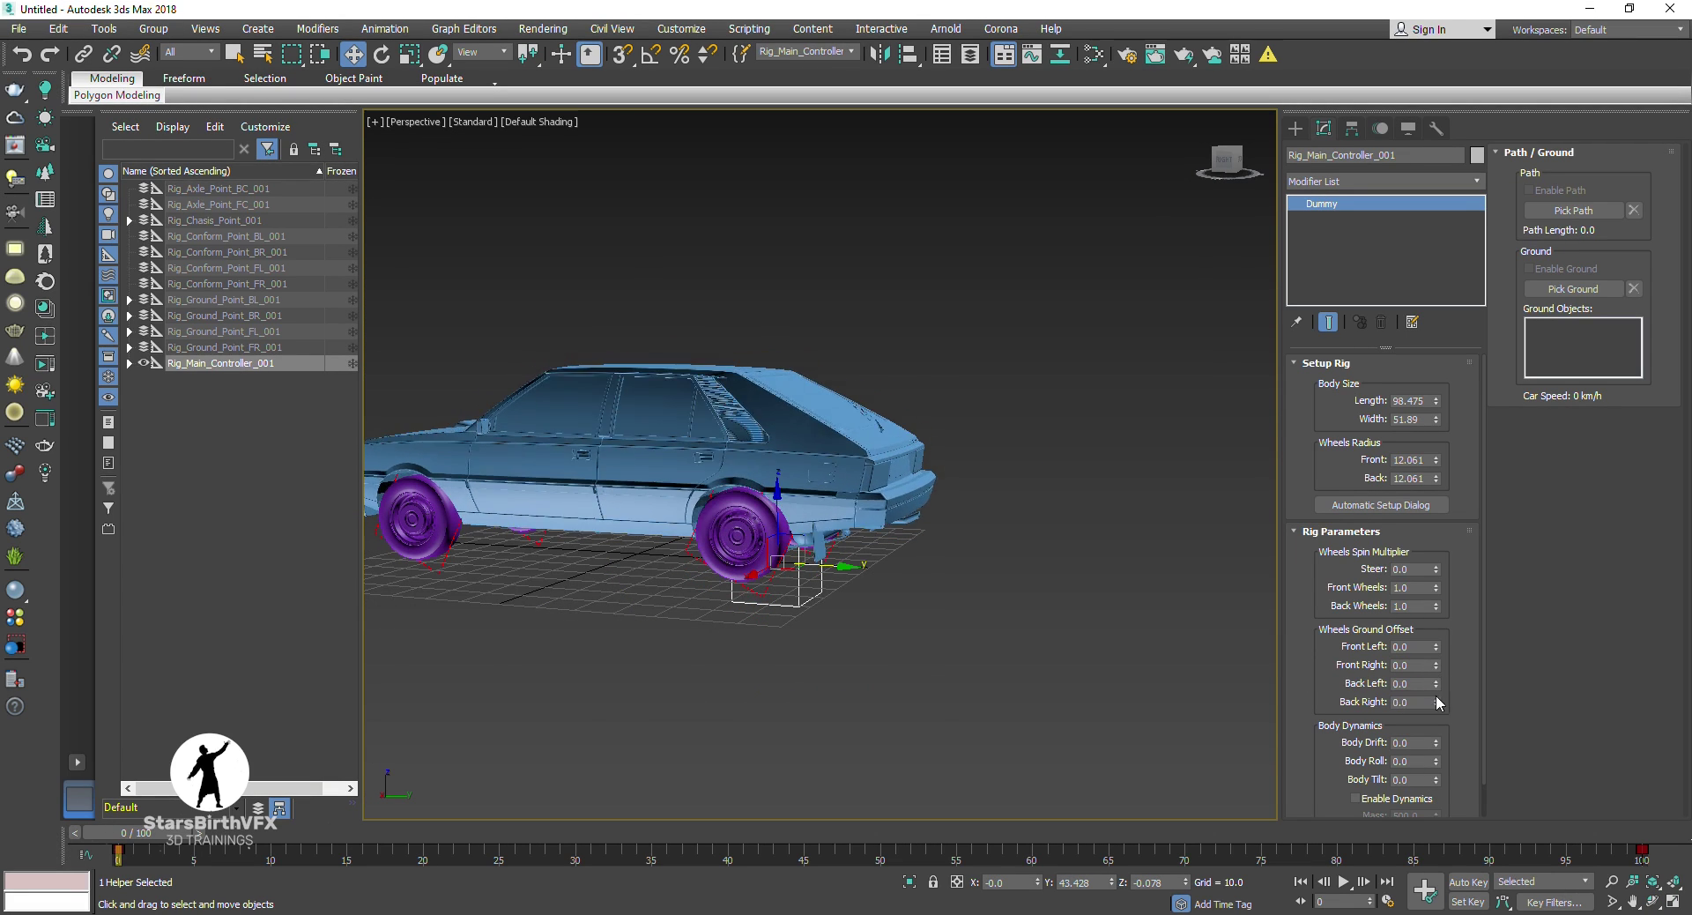
Step: Preview Body Drift on the car and reset it to 0
click(1653, 890)
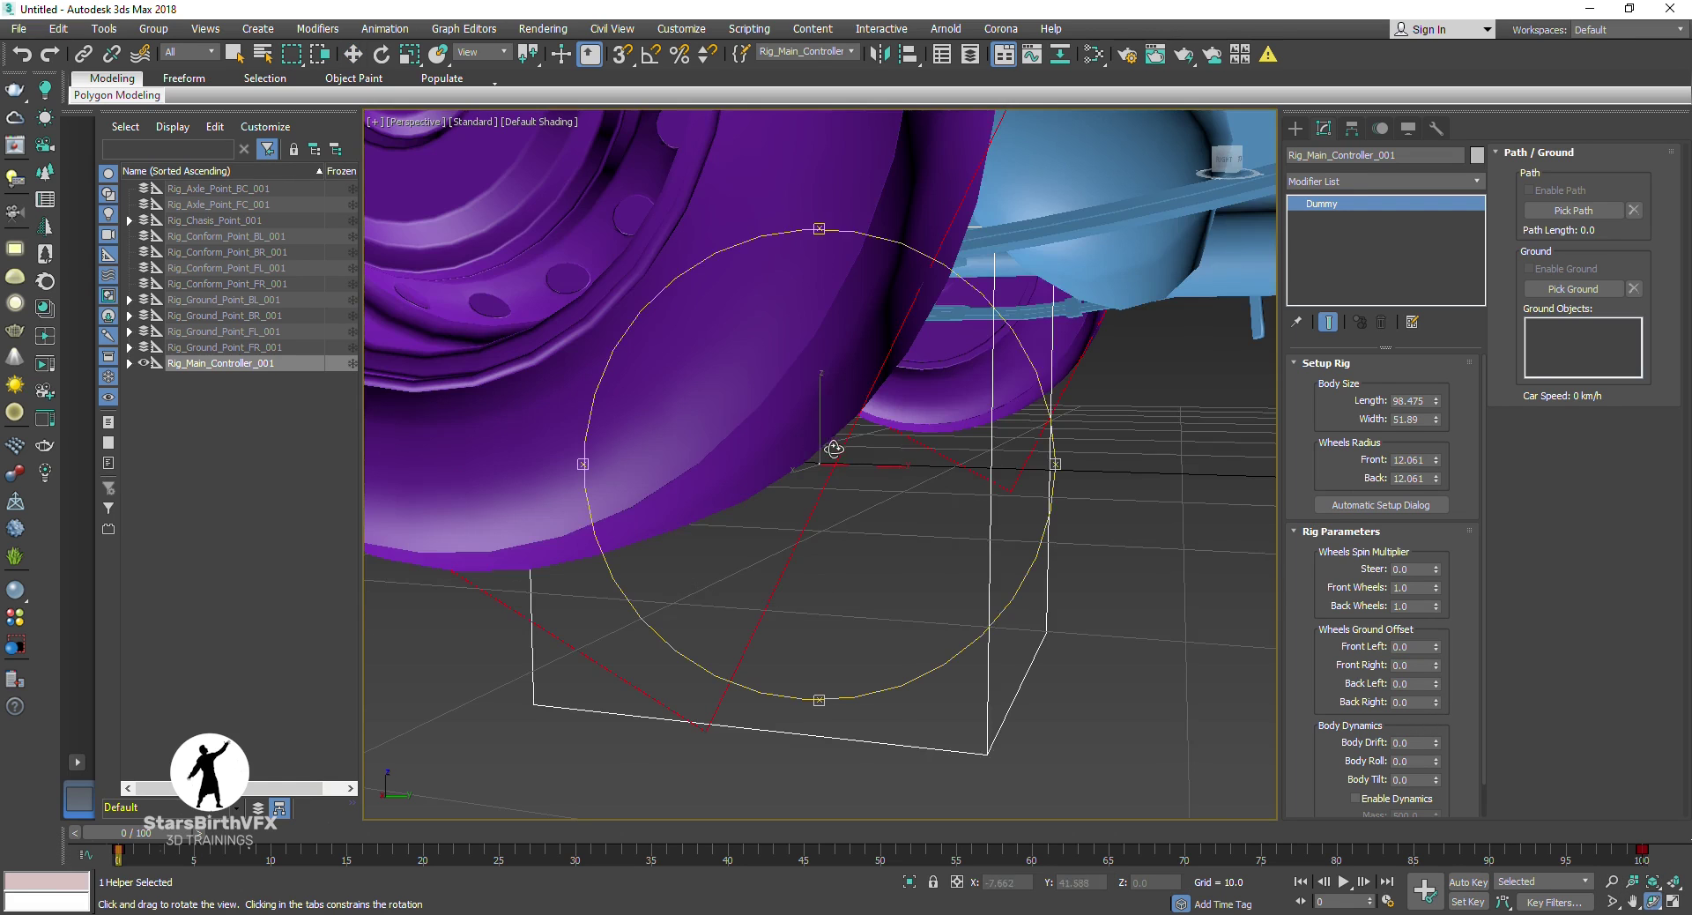
drag(850, 480, 776, 452)
scroll(916, 462, up, 5)
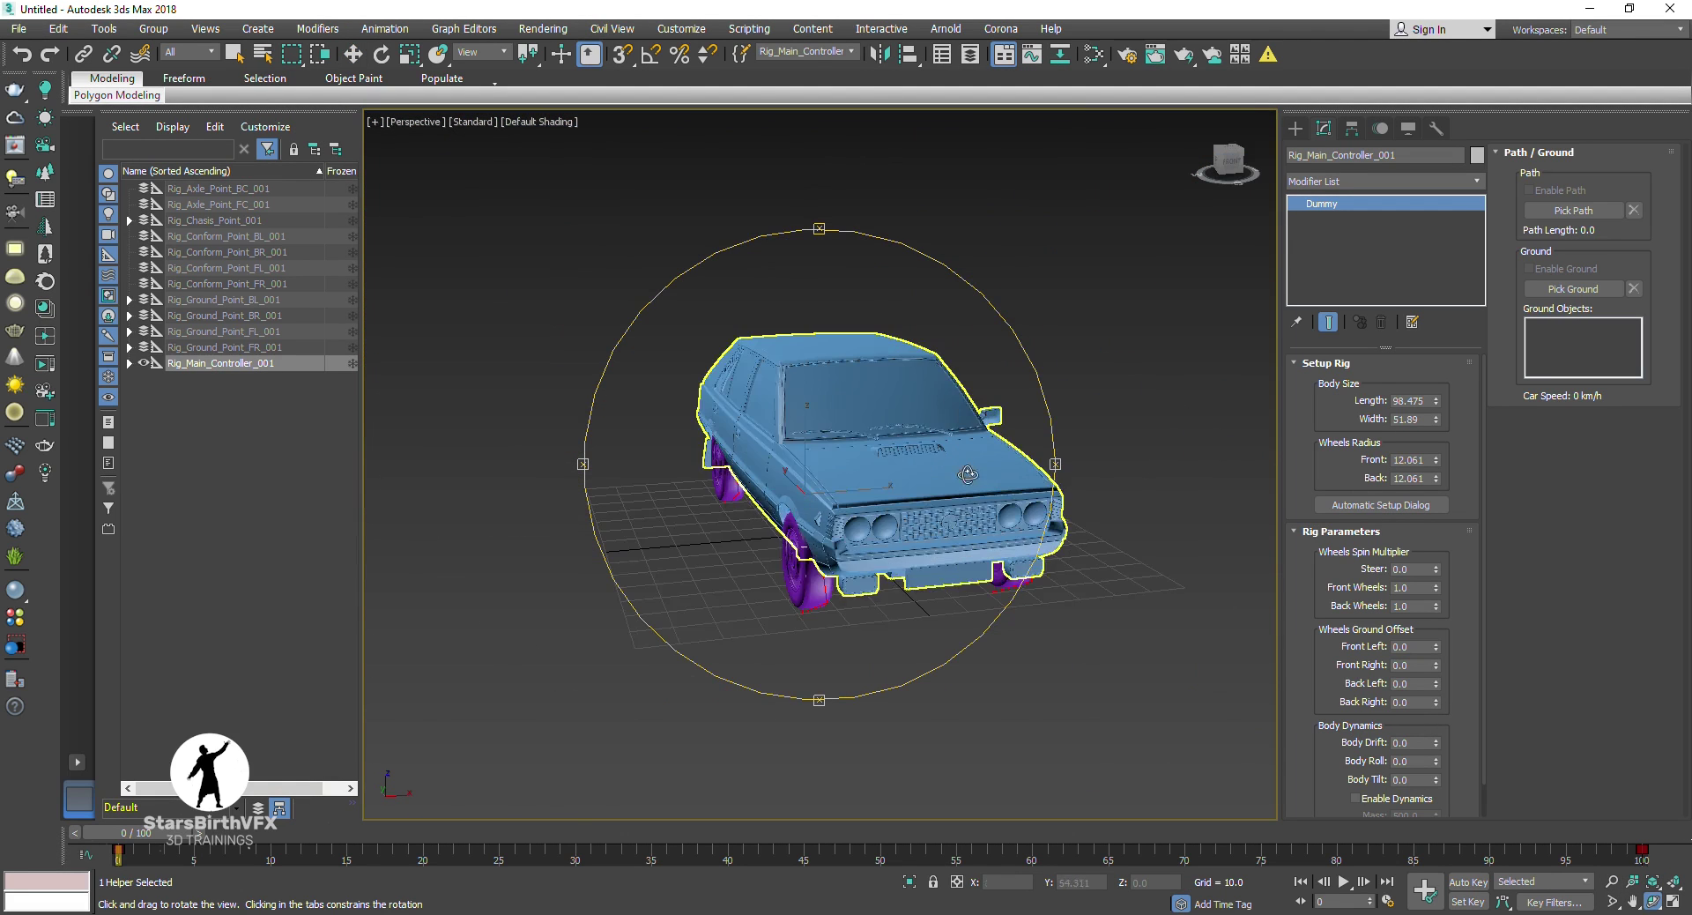
drag(1434, 746, 1438, 747)
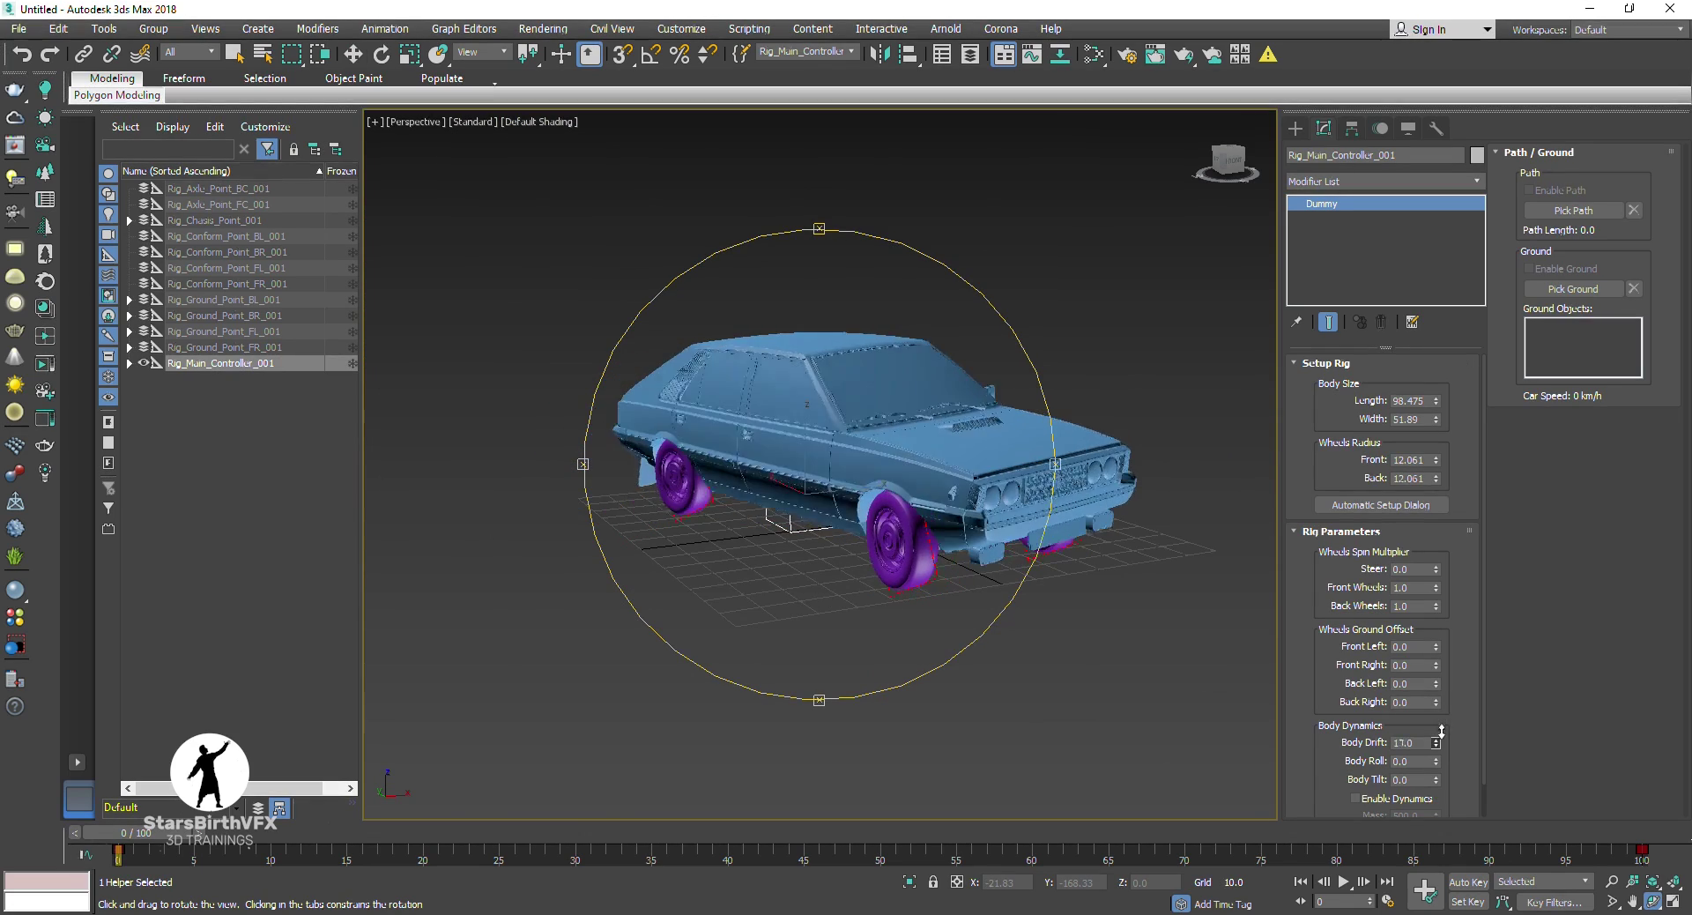
right_click(1436, 742)
Step: With Auto Key on, key a Body Drift increase at the last frame and scrub back
click(1467, 881)
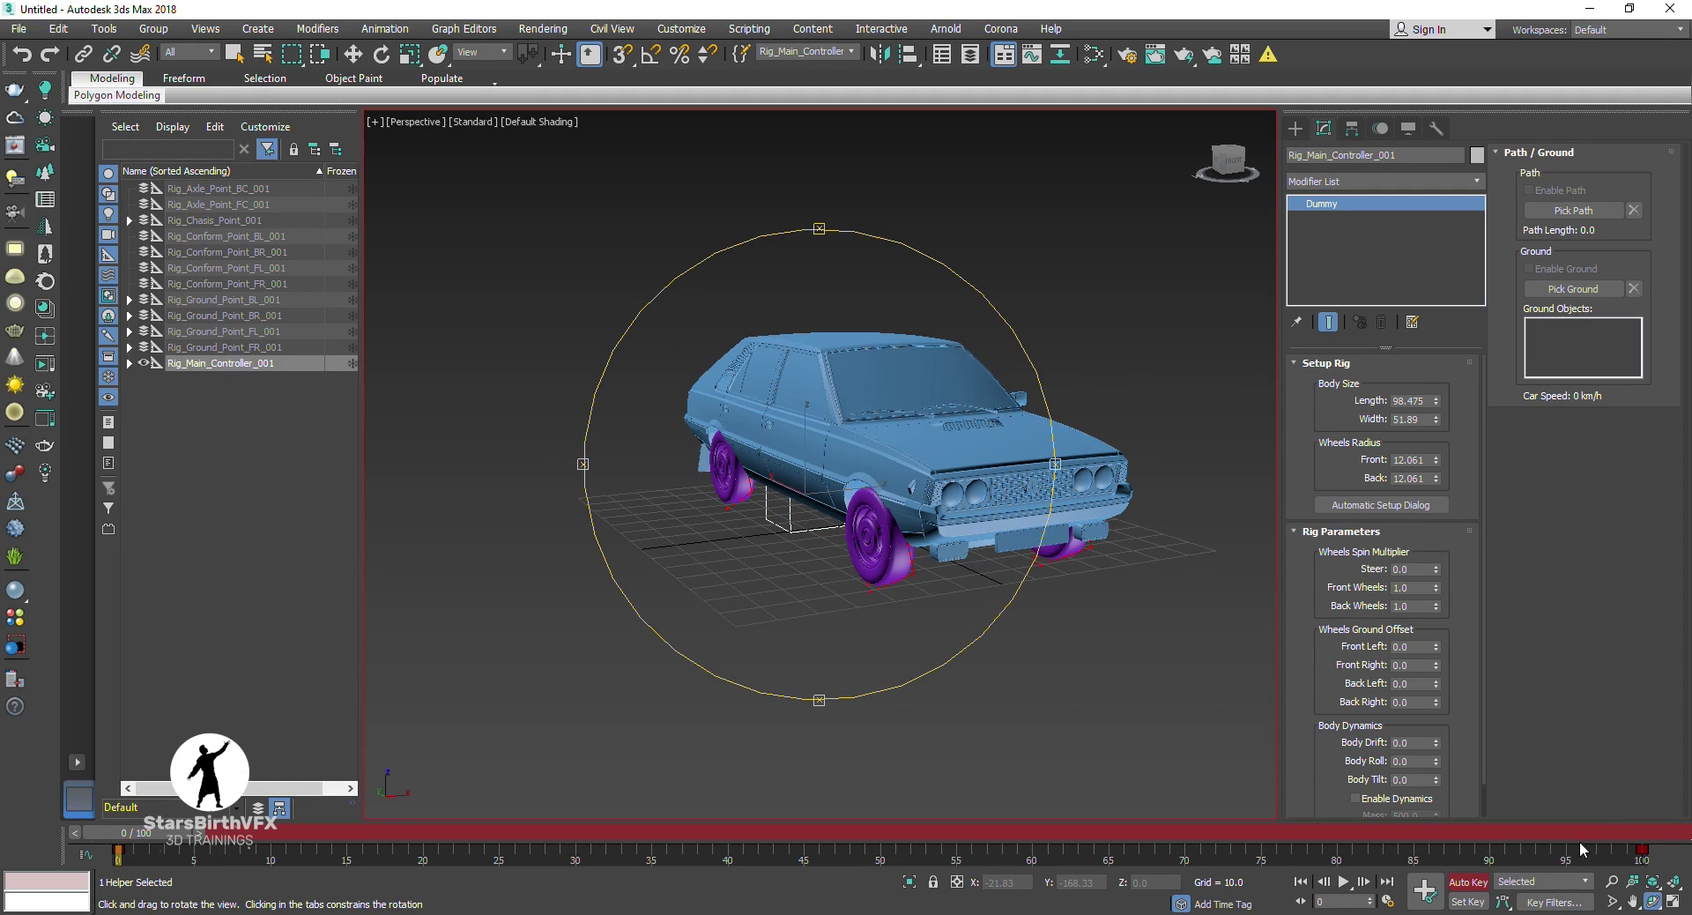
key(End)
drag(1435, 740, 1438, 712)
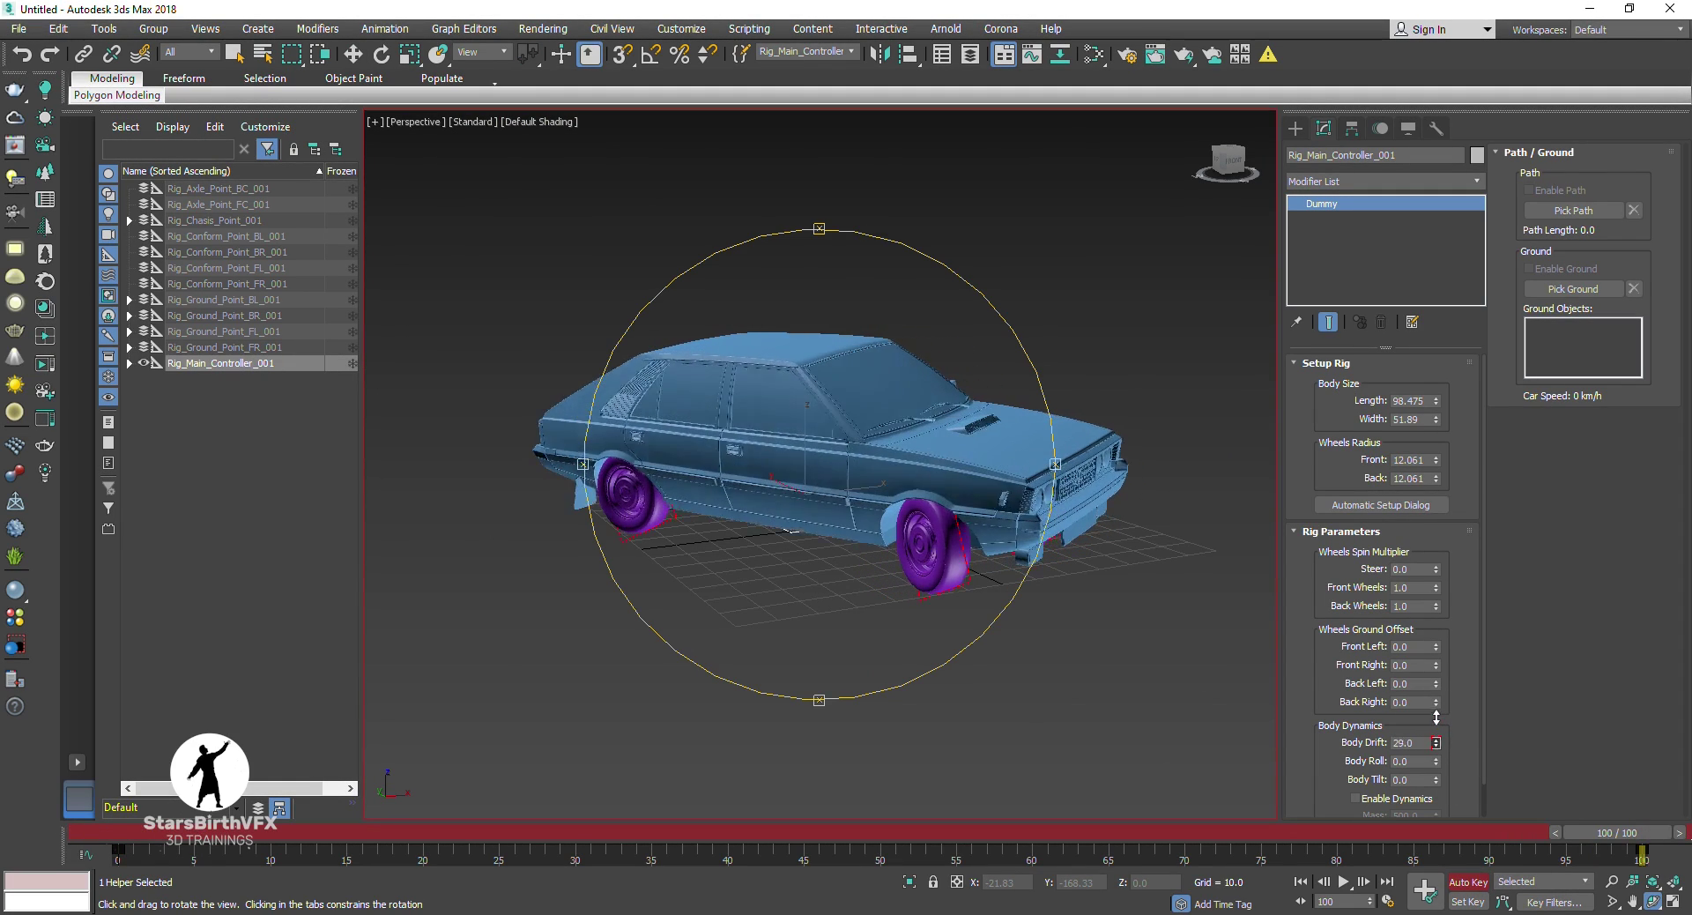
drag(1657, 832, 1190, 820)
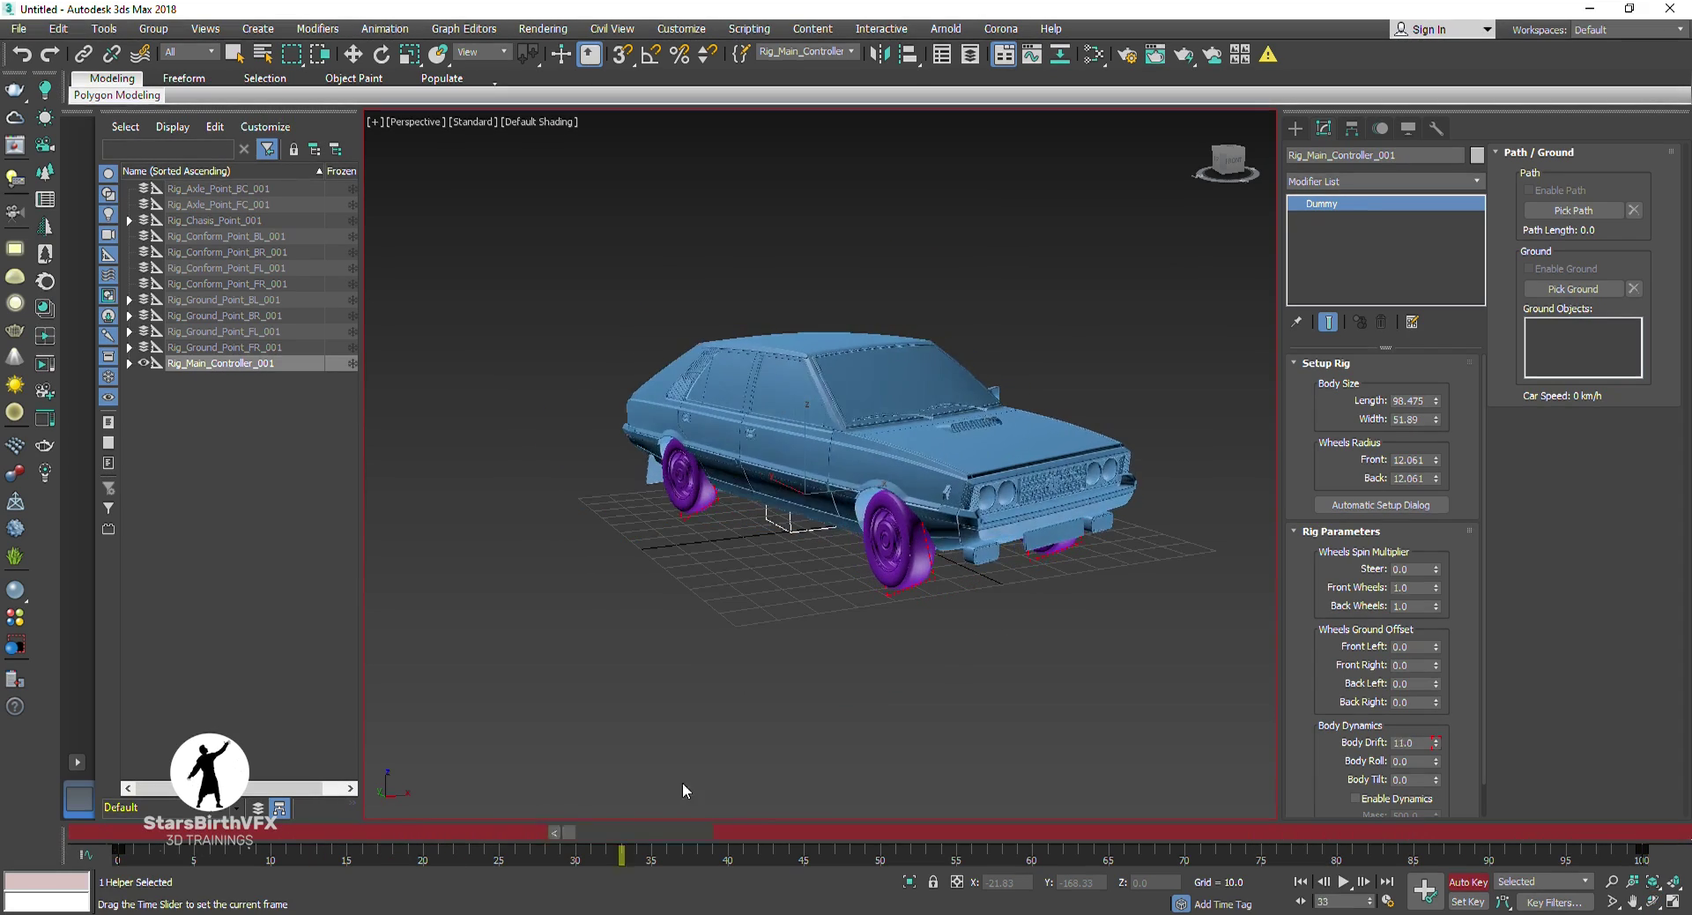
key(Home)
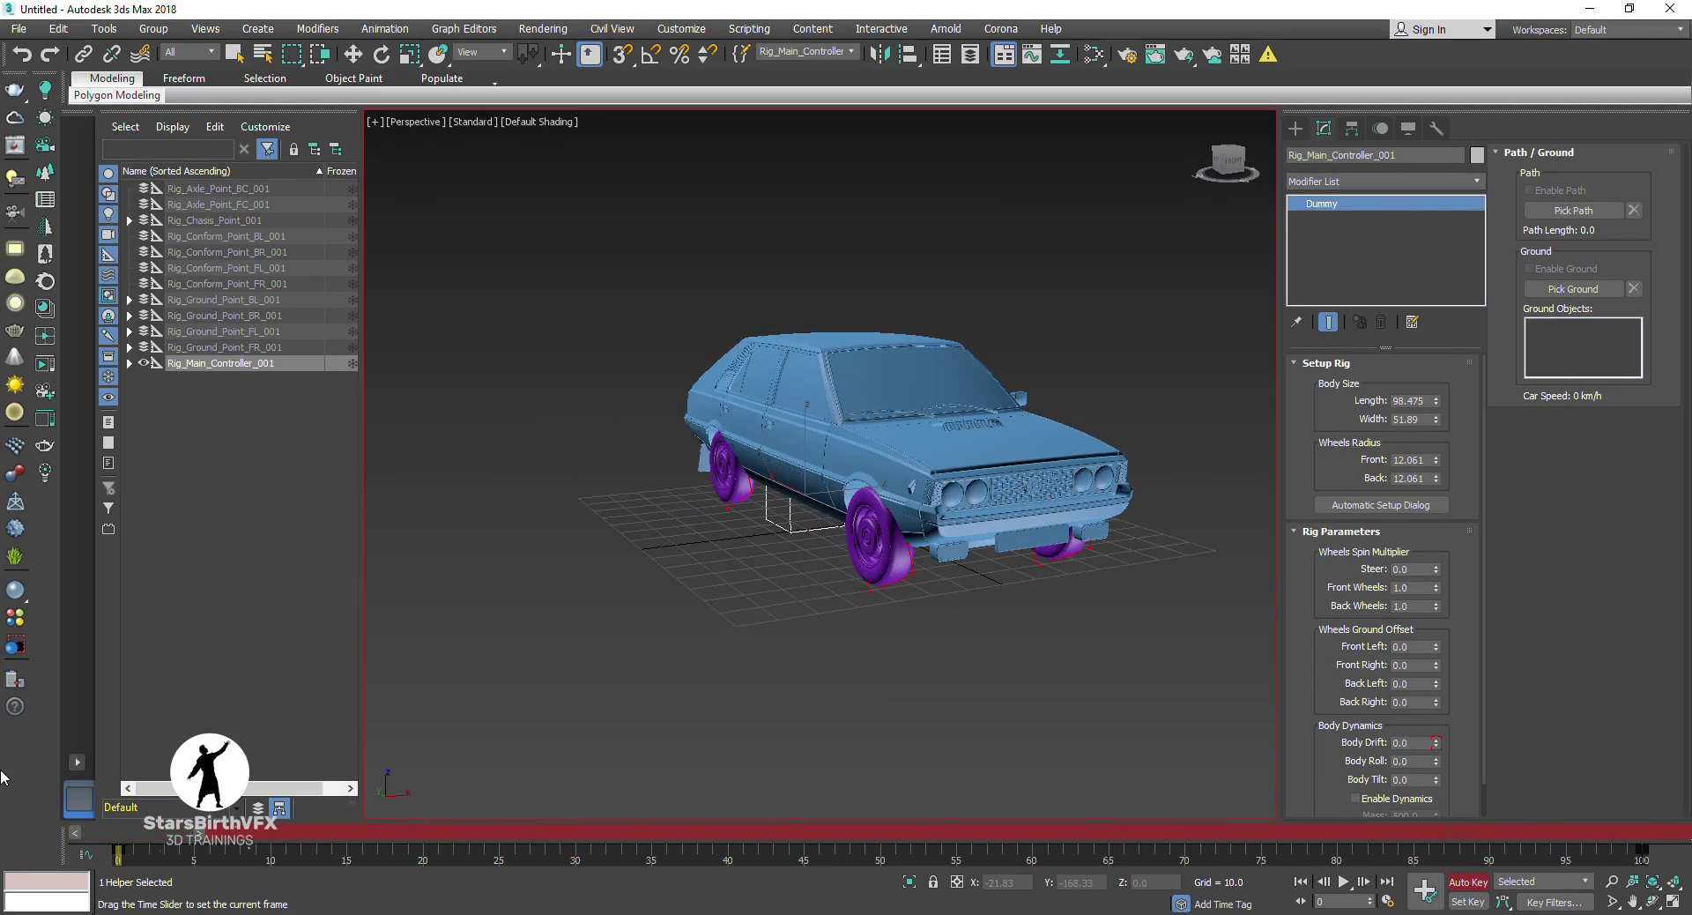
Step: At the final frame, move the car forward across the grid and scrub back to watch it travel
click(1653, 900)
click(1641, 843)
scroll(898, 520, down, 5)
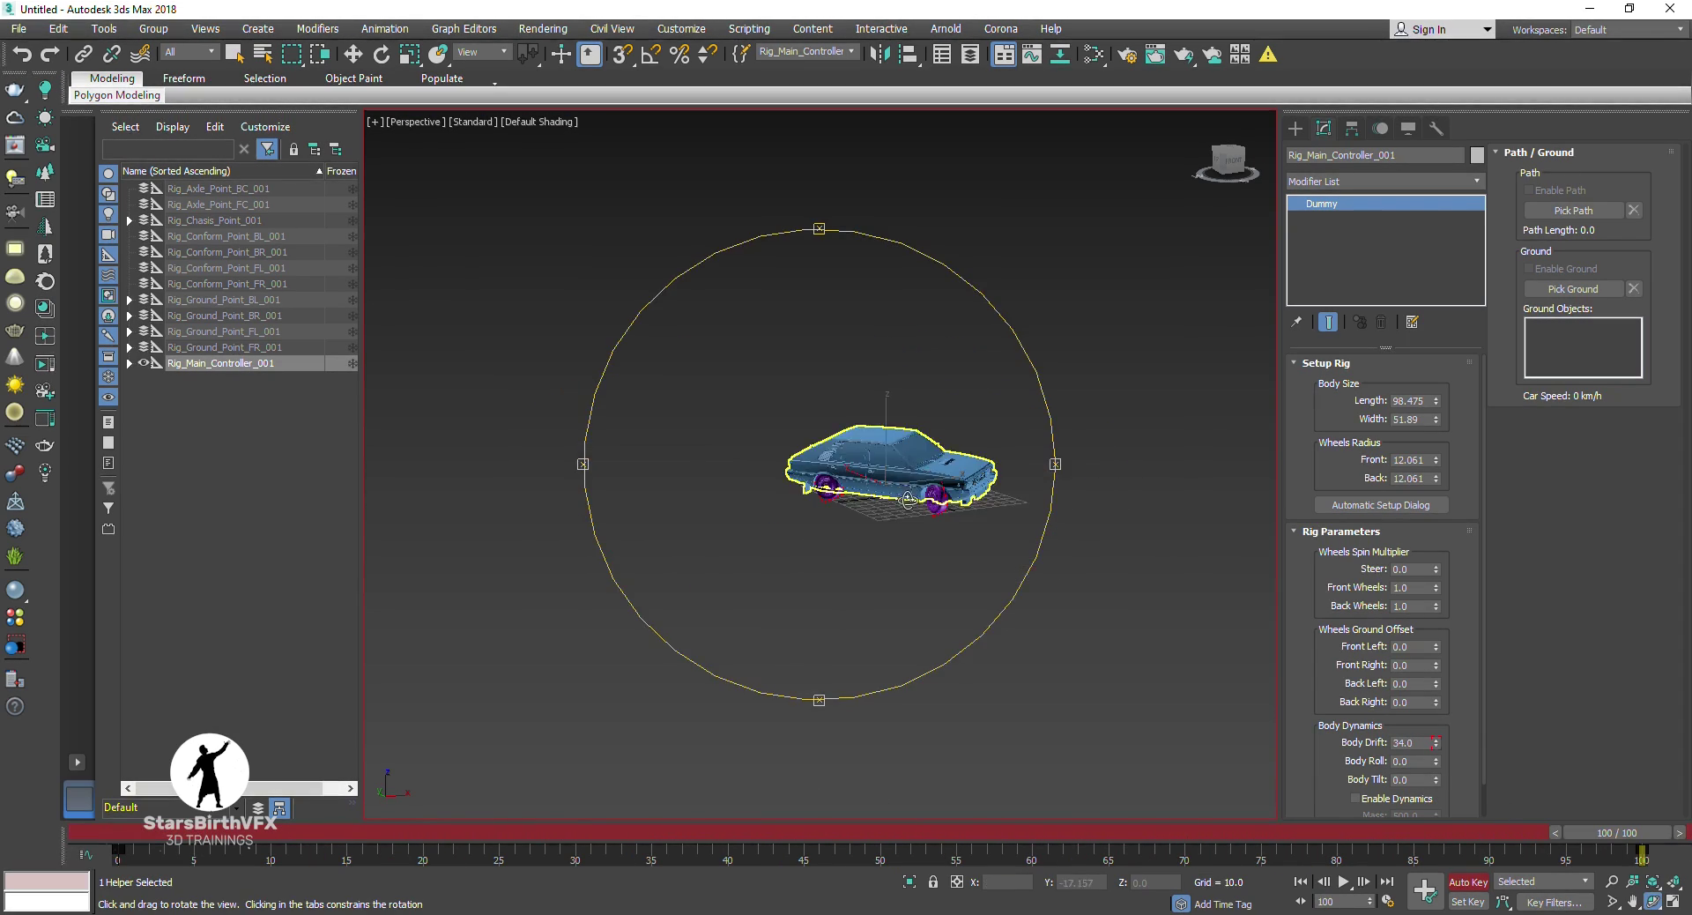
key(w)
drag(859, 474, 1013, 535)
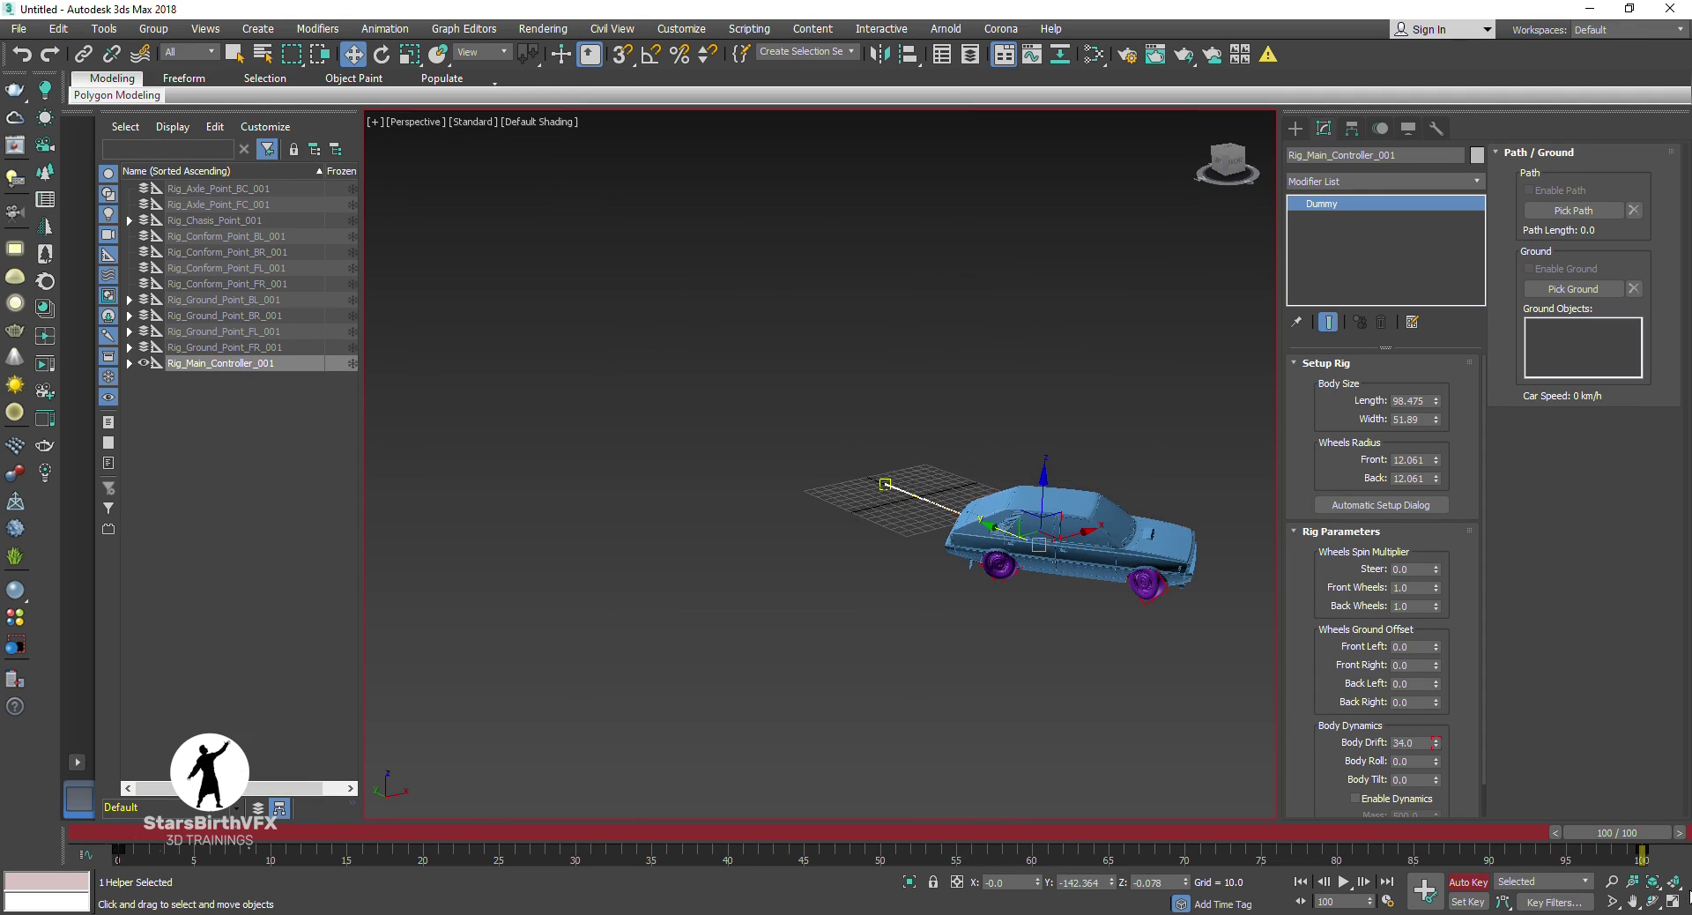
drag(1656, 837, 1096, 871)
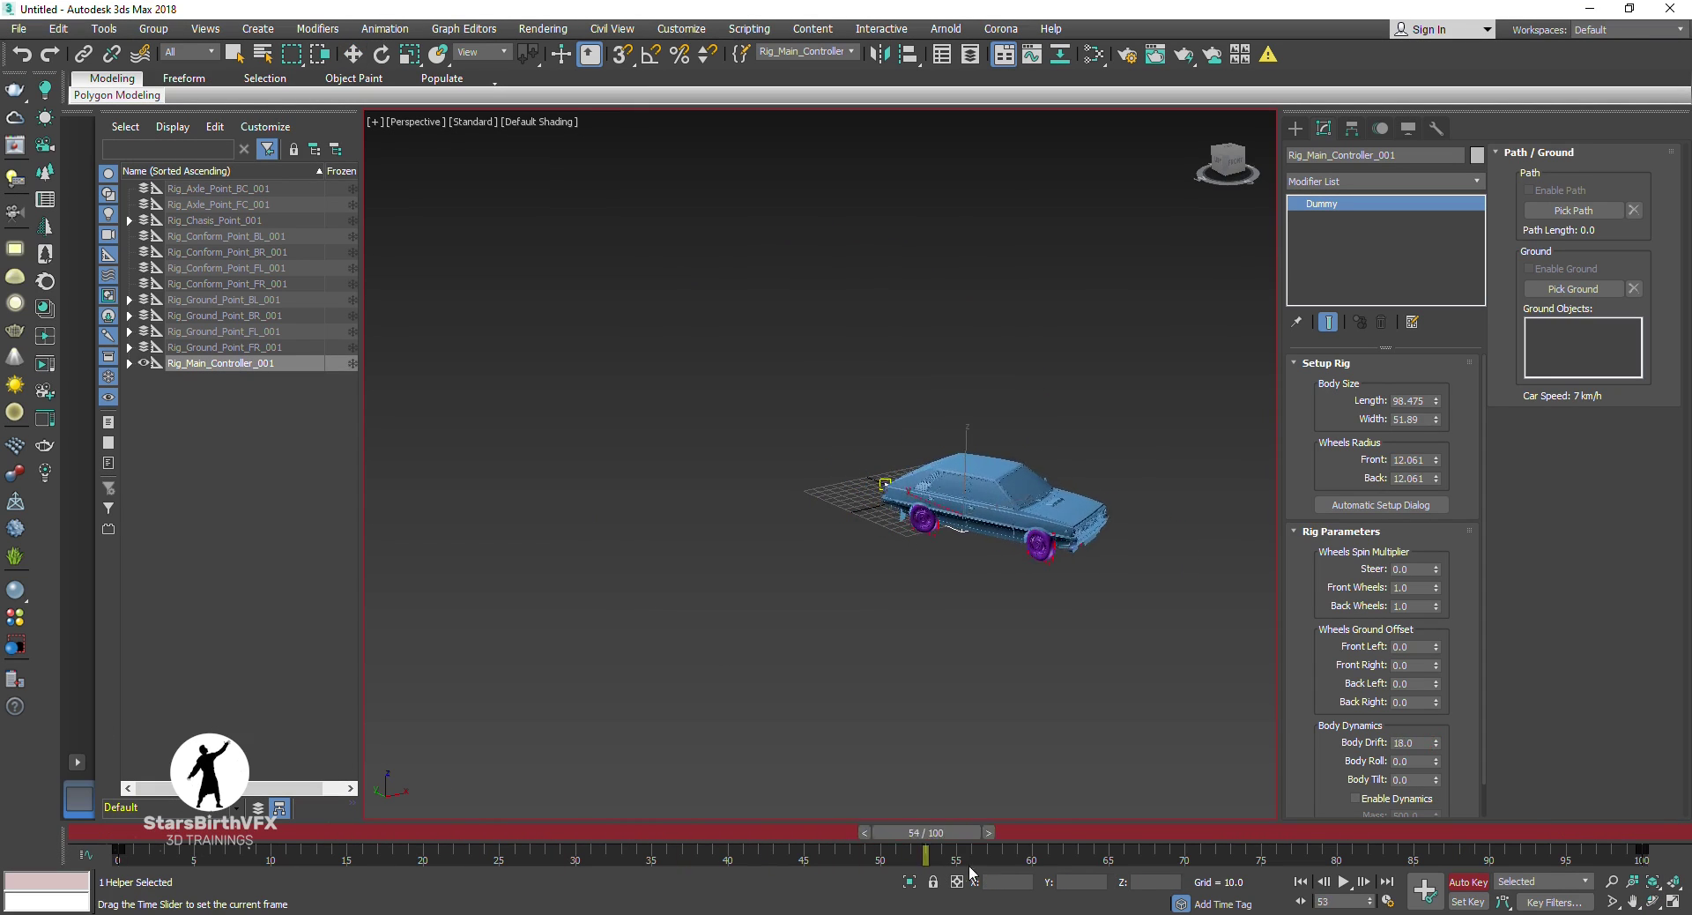
scroll(1145, 528, up, 3)
key(w)
scroll(969, 599, up, 5)
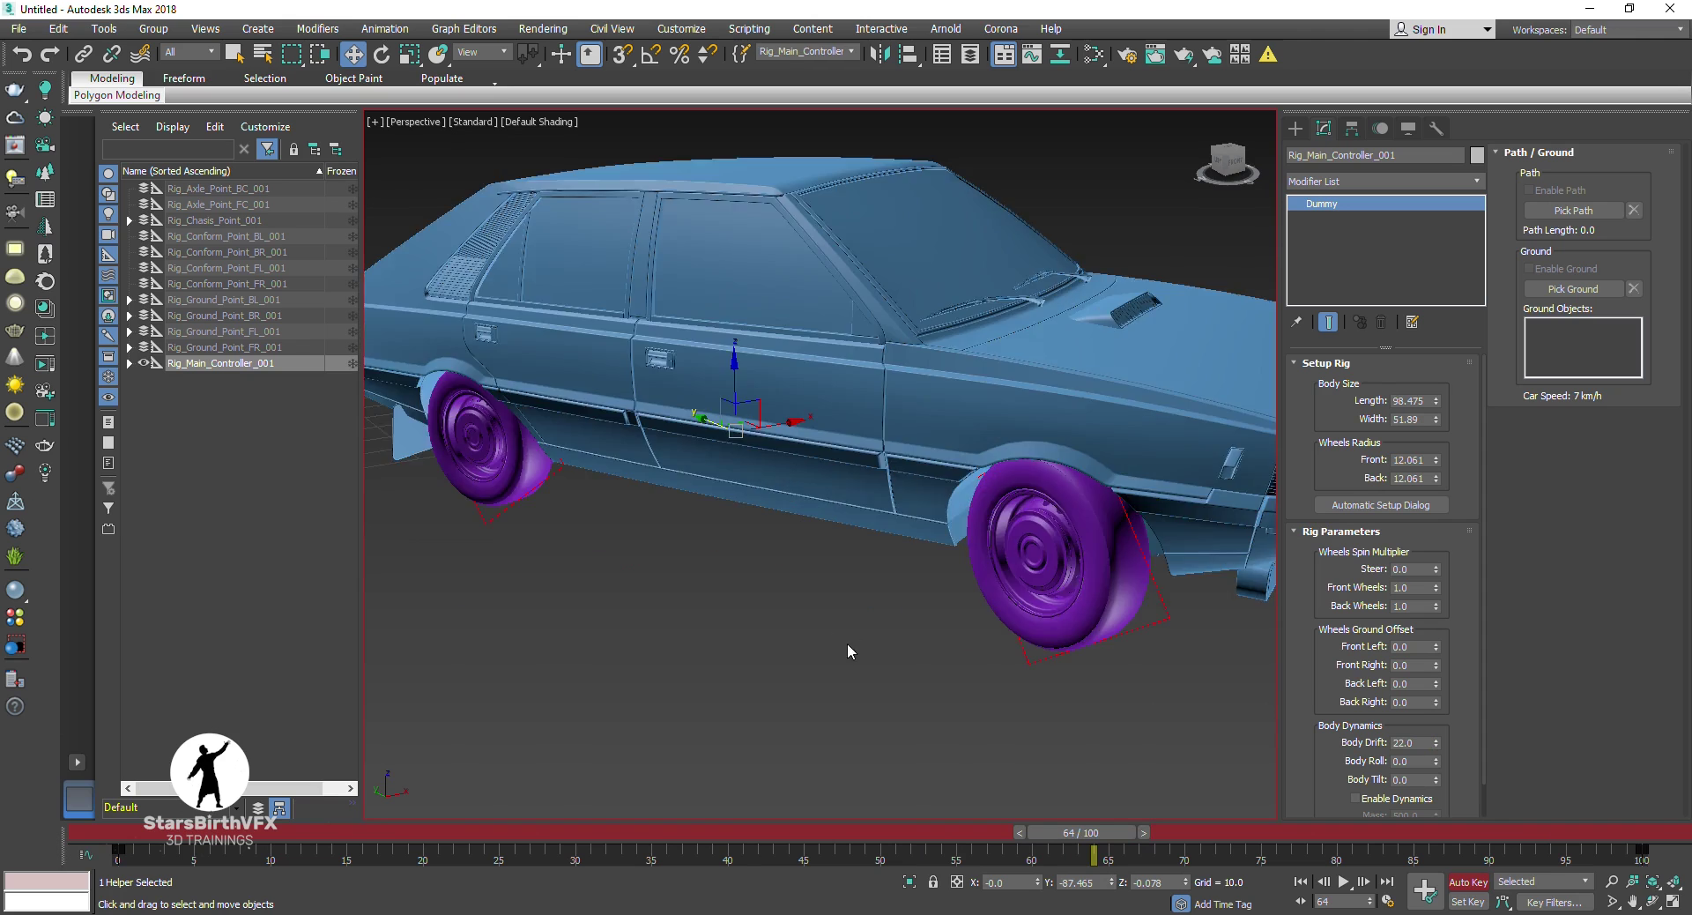
scroll(916, 647, down, 5)
Step: Play the animation with Body Drift at 43, then undo, return to frame 0, and disable Auto Key
click(1344, 883)
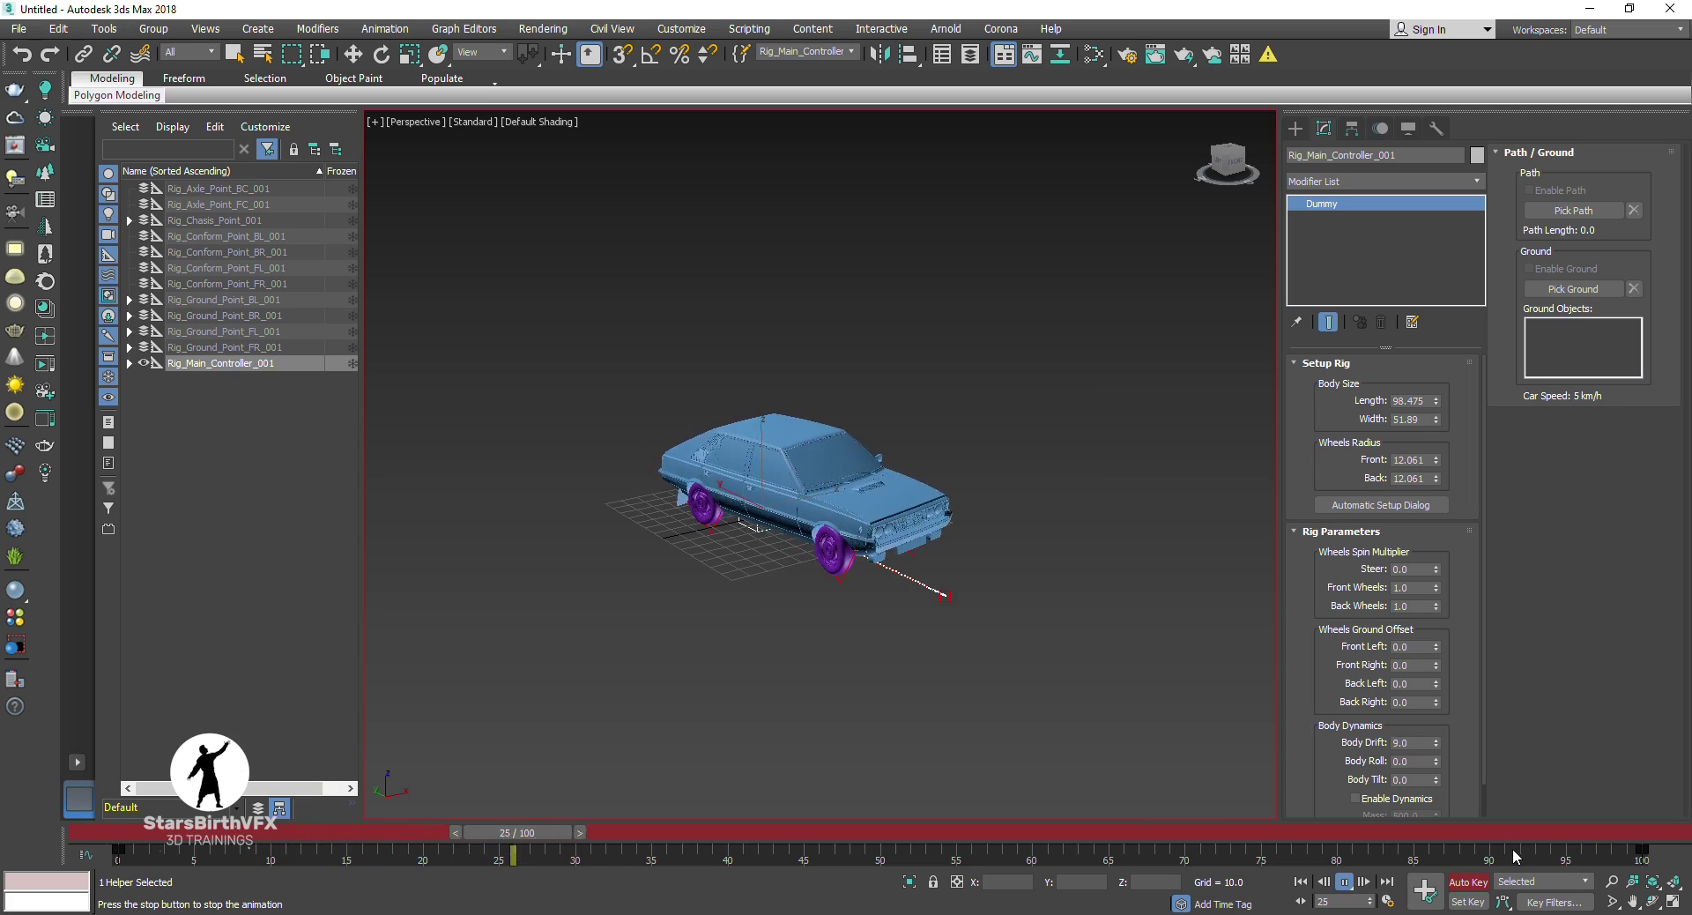
click(1387, 881)
drag(1437, 742, 1443, 716)
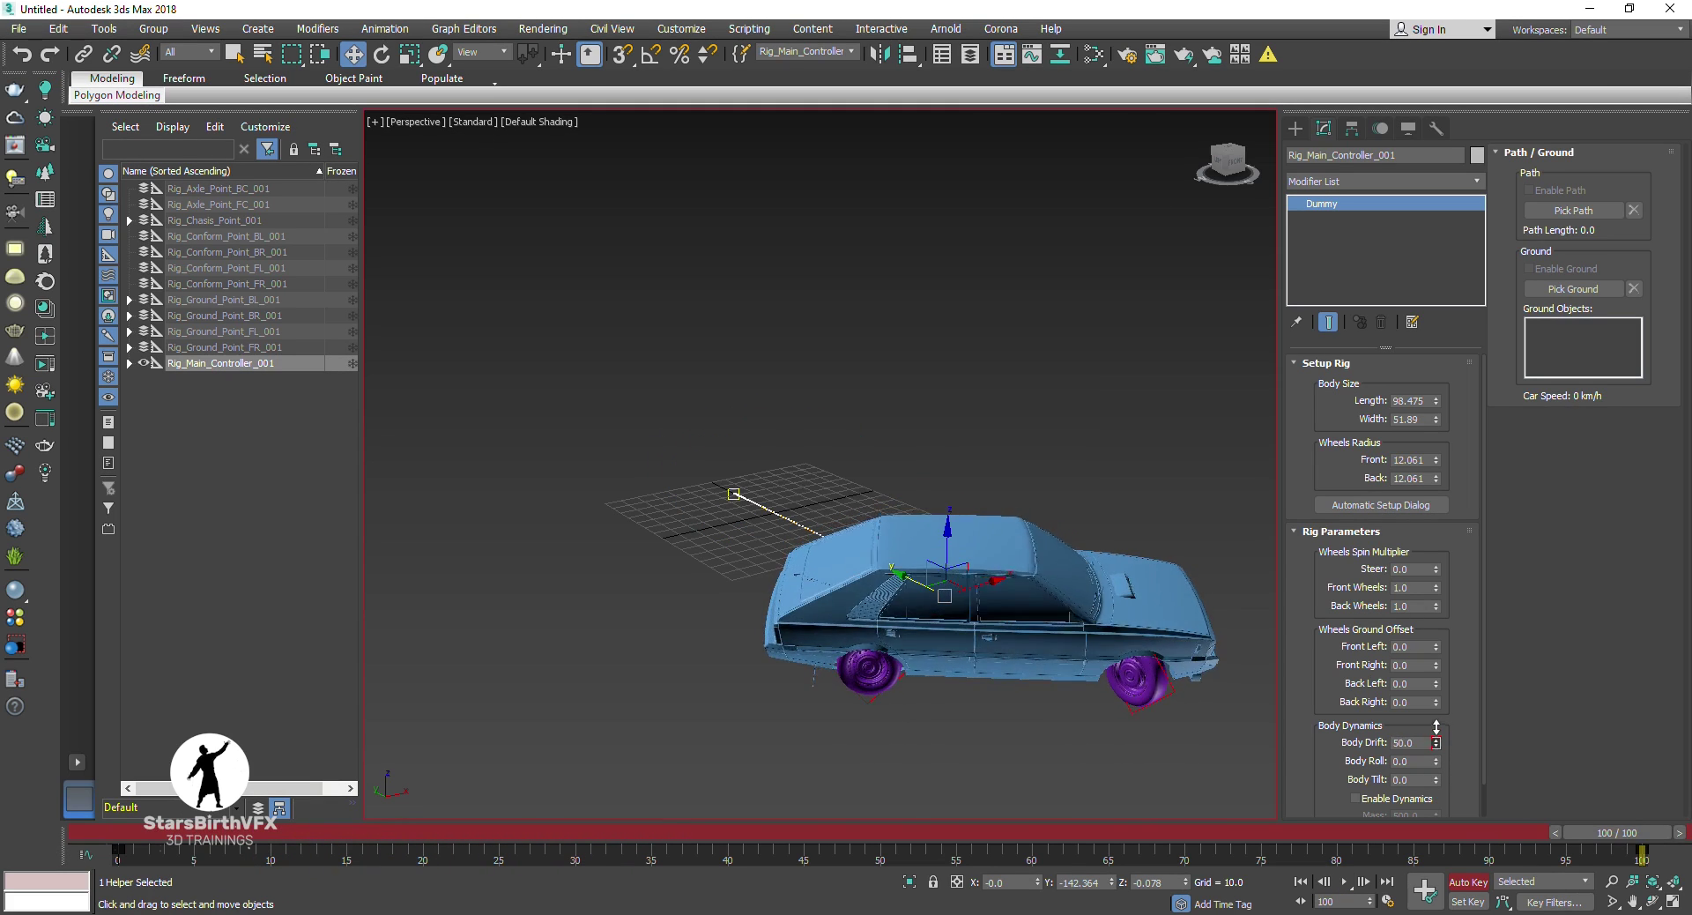
click(1345, 881)
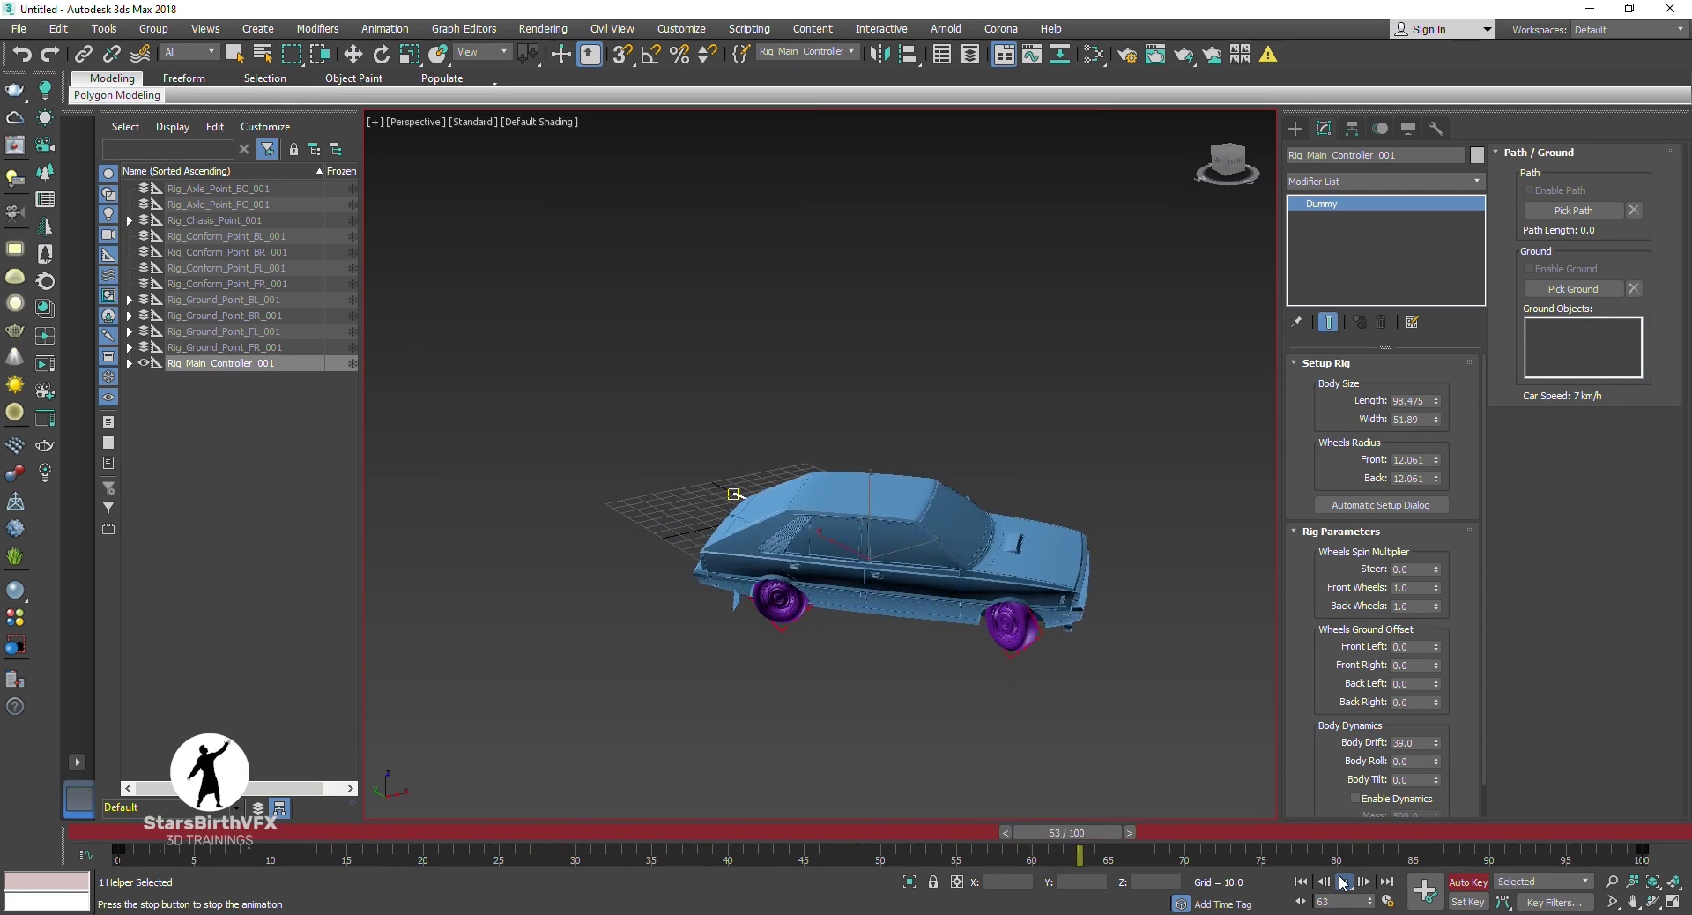
click(1343, 881)
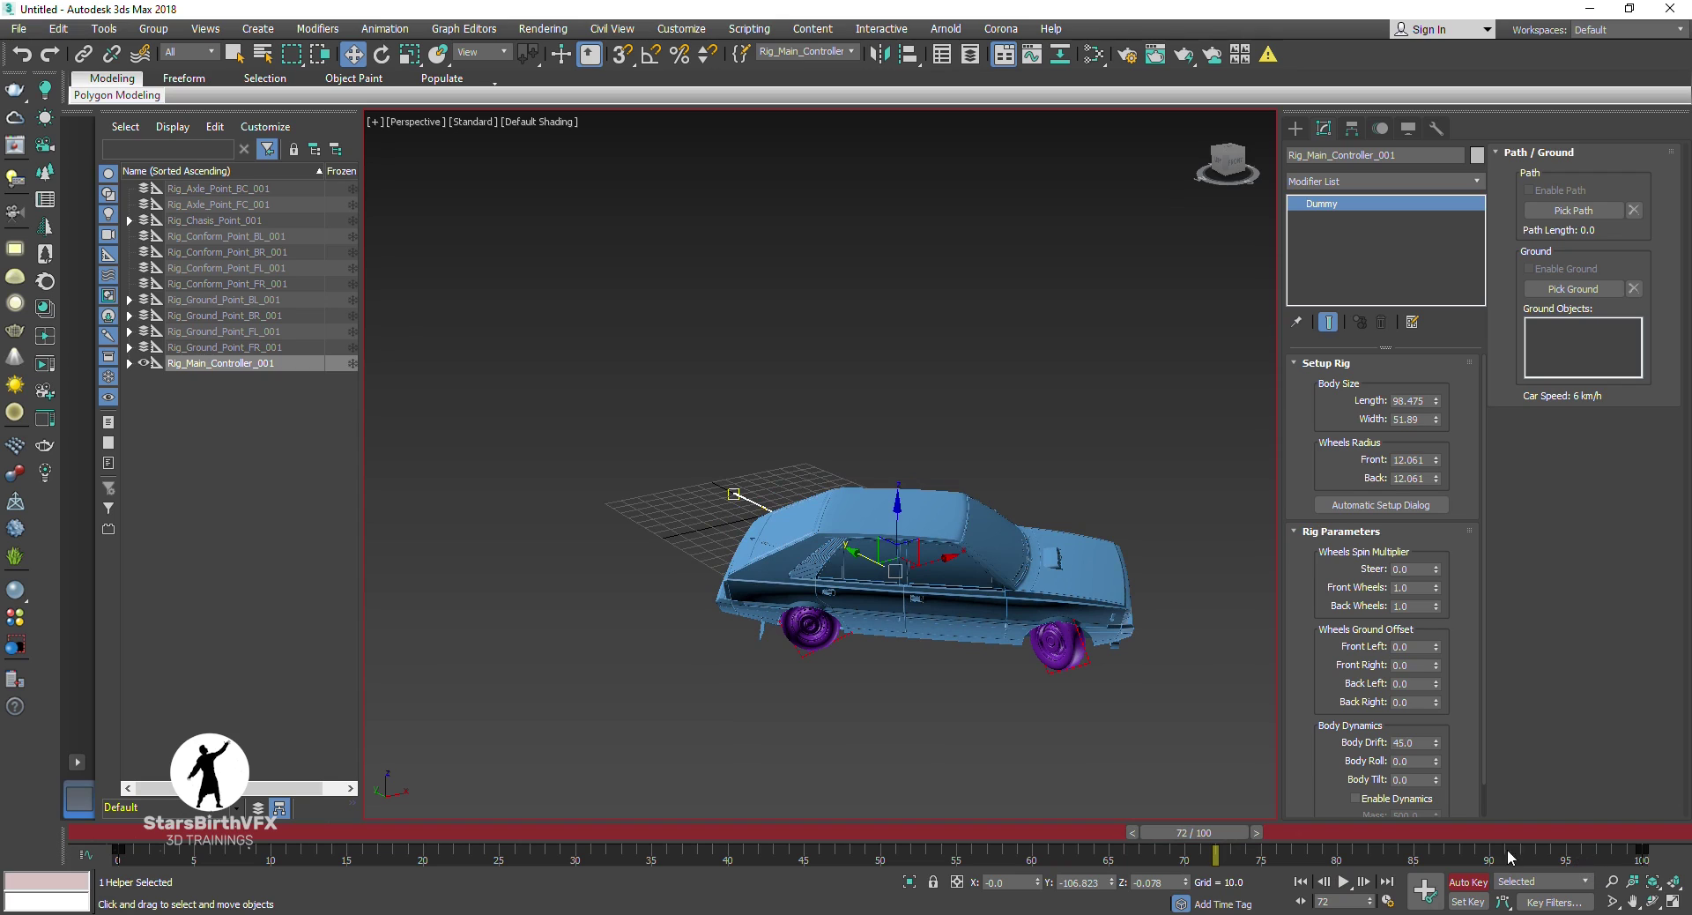
key(ctrl+z)
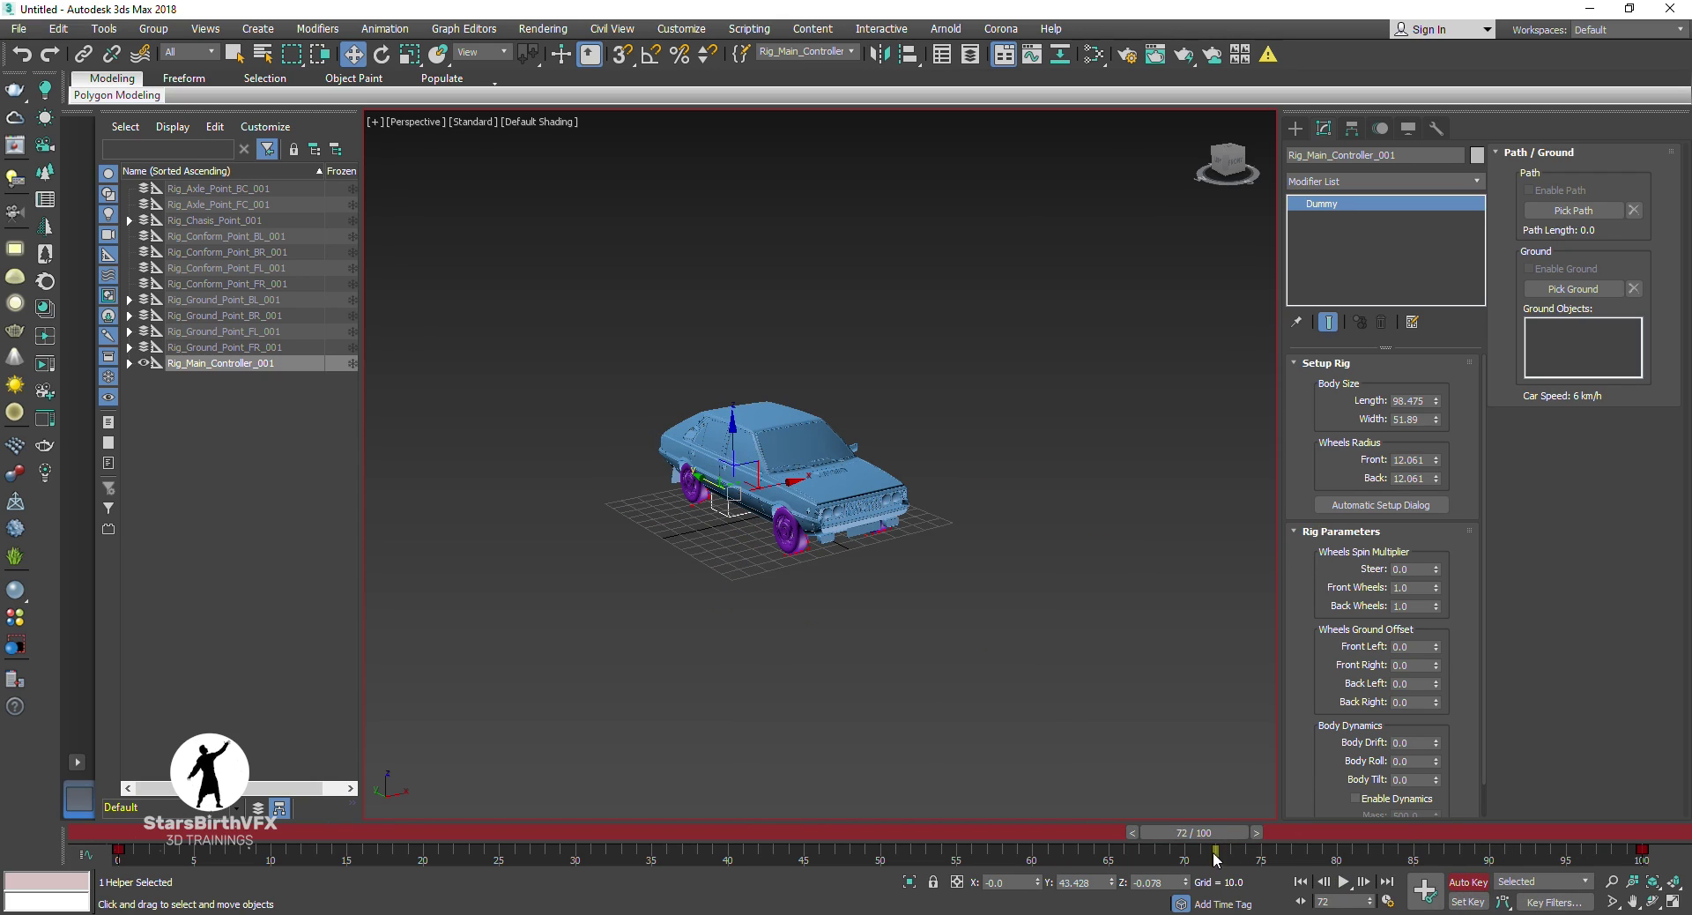
mouse_move(1213, 843)
mouse_down()
mouse_move(1484, 837)
mouse_move(118, 832)
mouse_up()
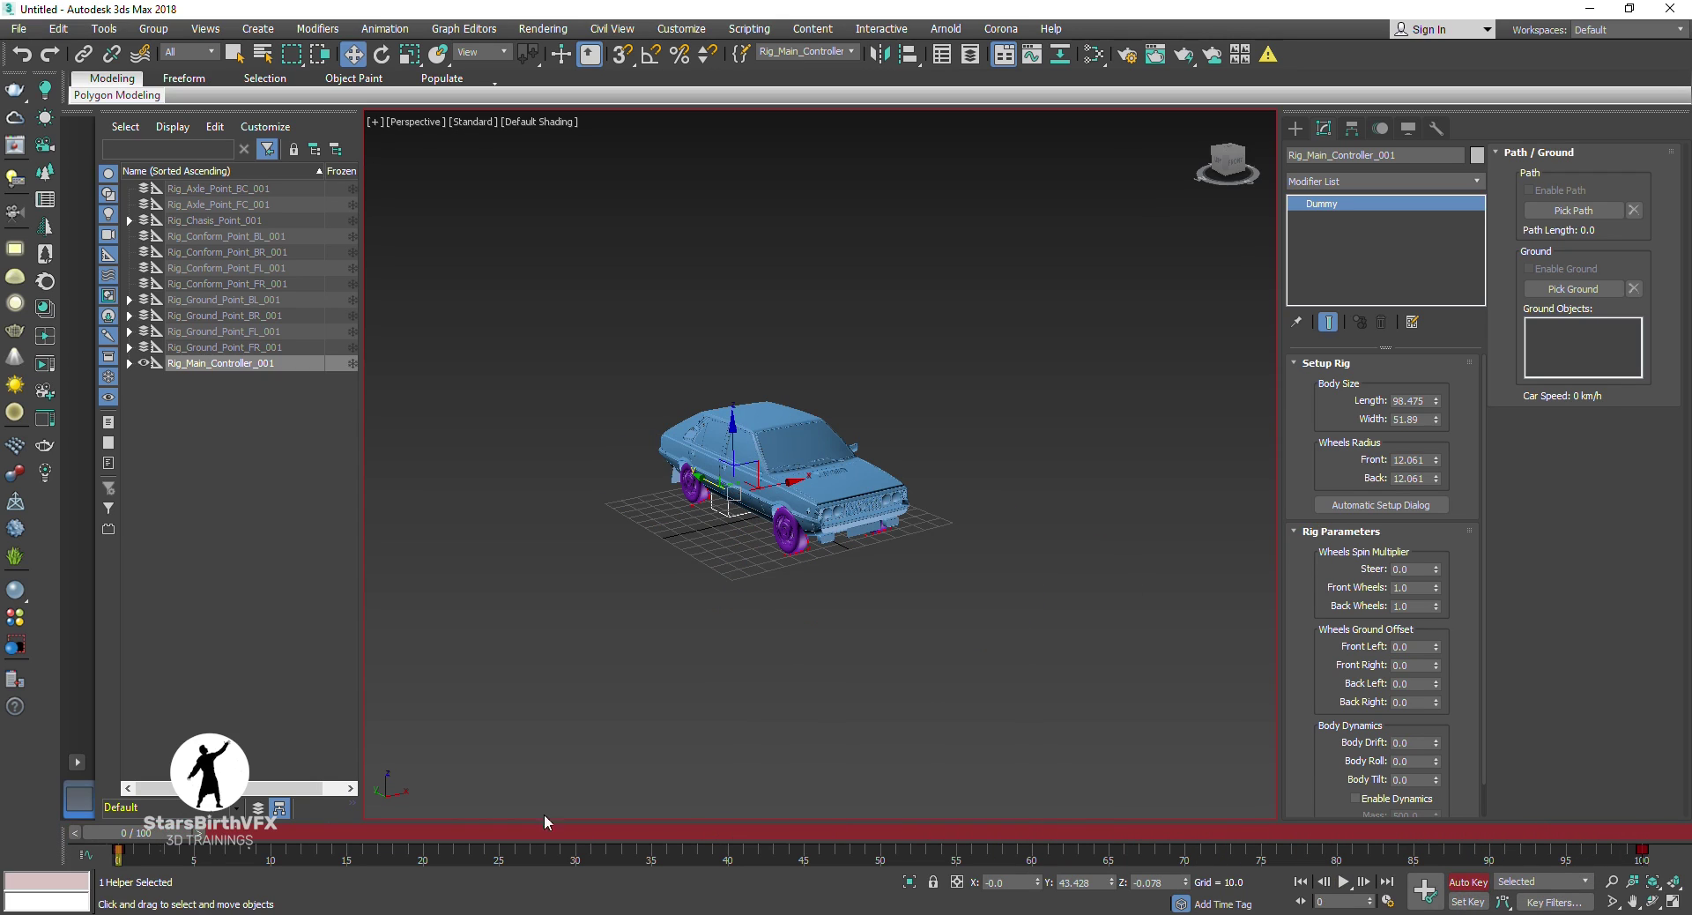
click(1450, 882)
Step: Try Body Tilt on the car, then reset Body Tilt and Body Roll to 0
scroll(1330, 692, down, 1)
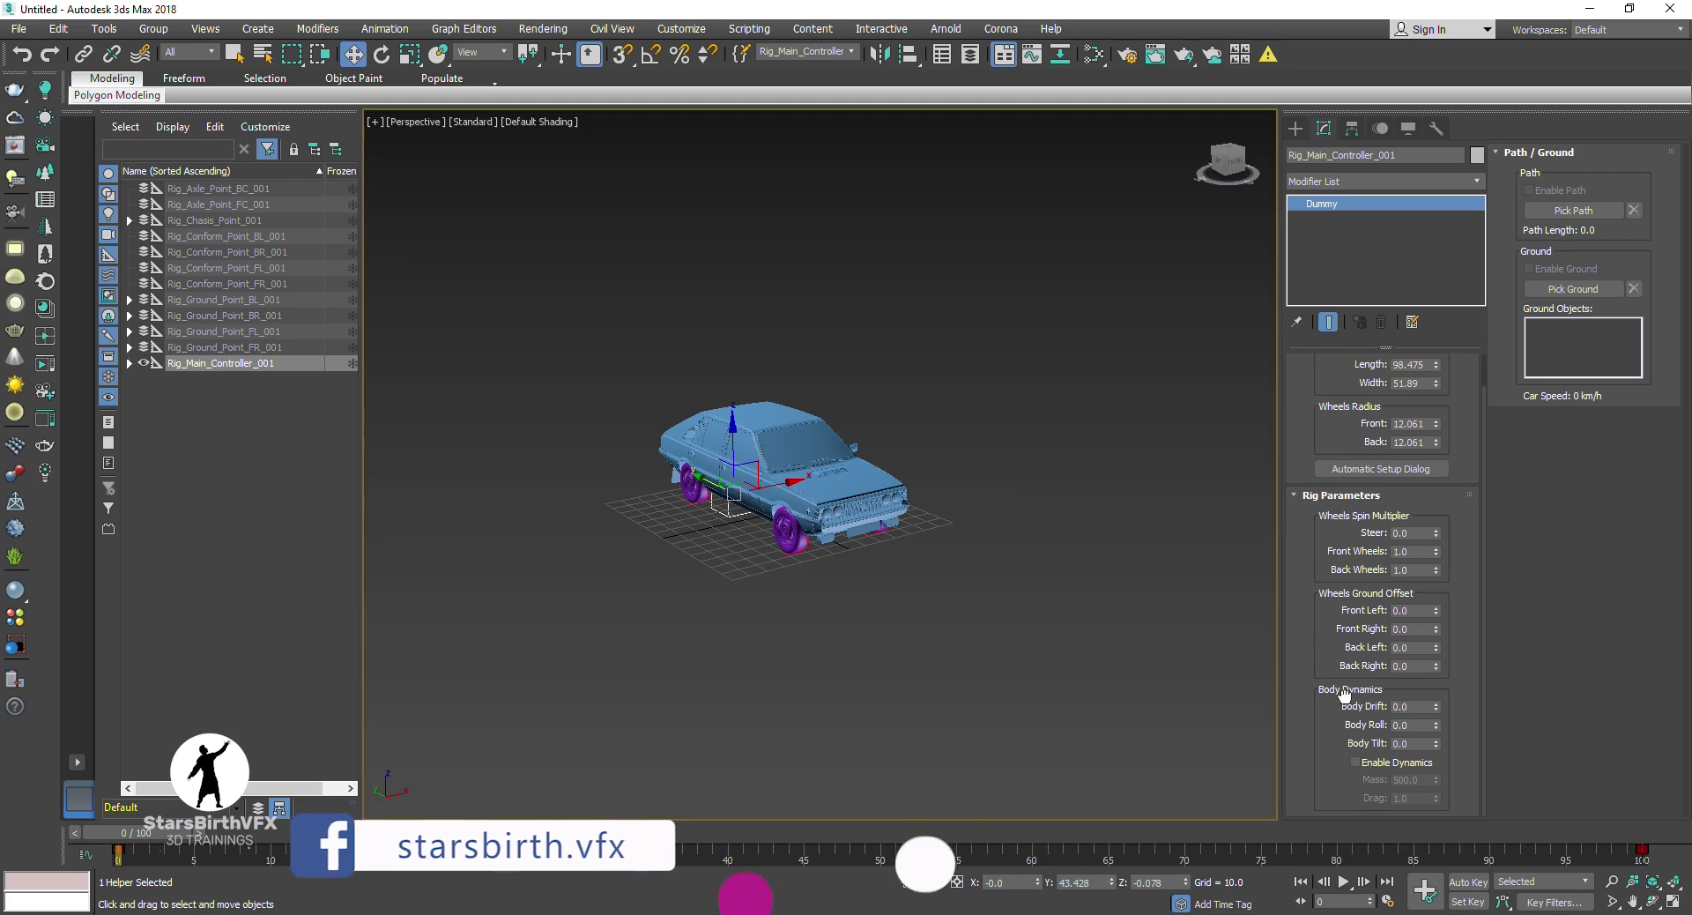
mouse_move(1436, 742)
mouse_down()
mouse_move(1446, 665)
mouse_move(1429, 763)
mouse_up()
right_click(1438, 730)
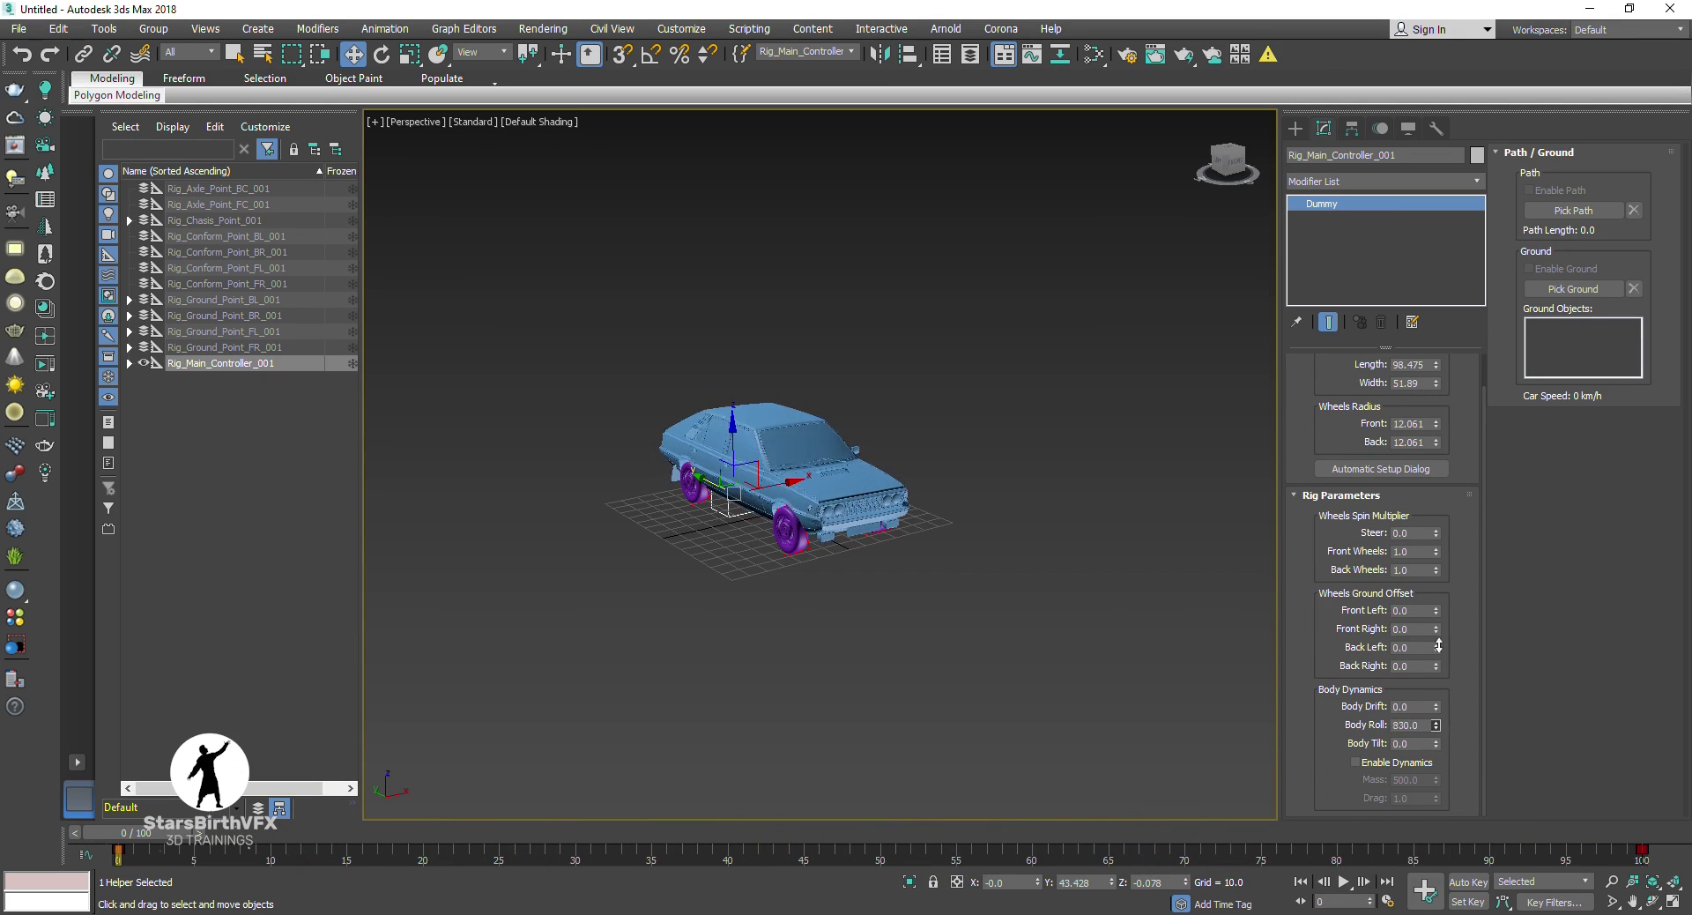
right_click(1436, 730)
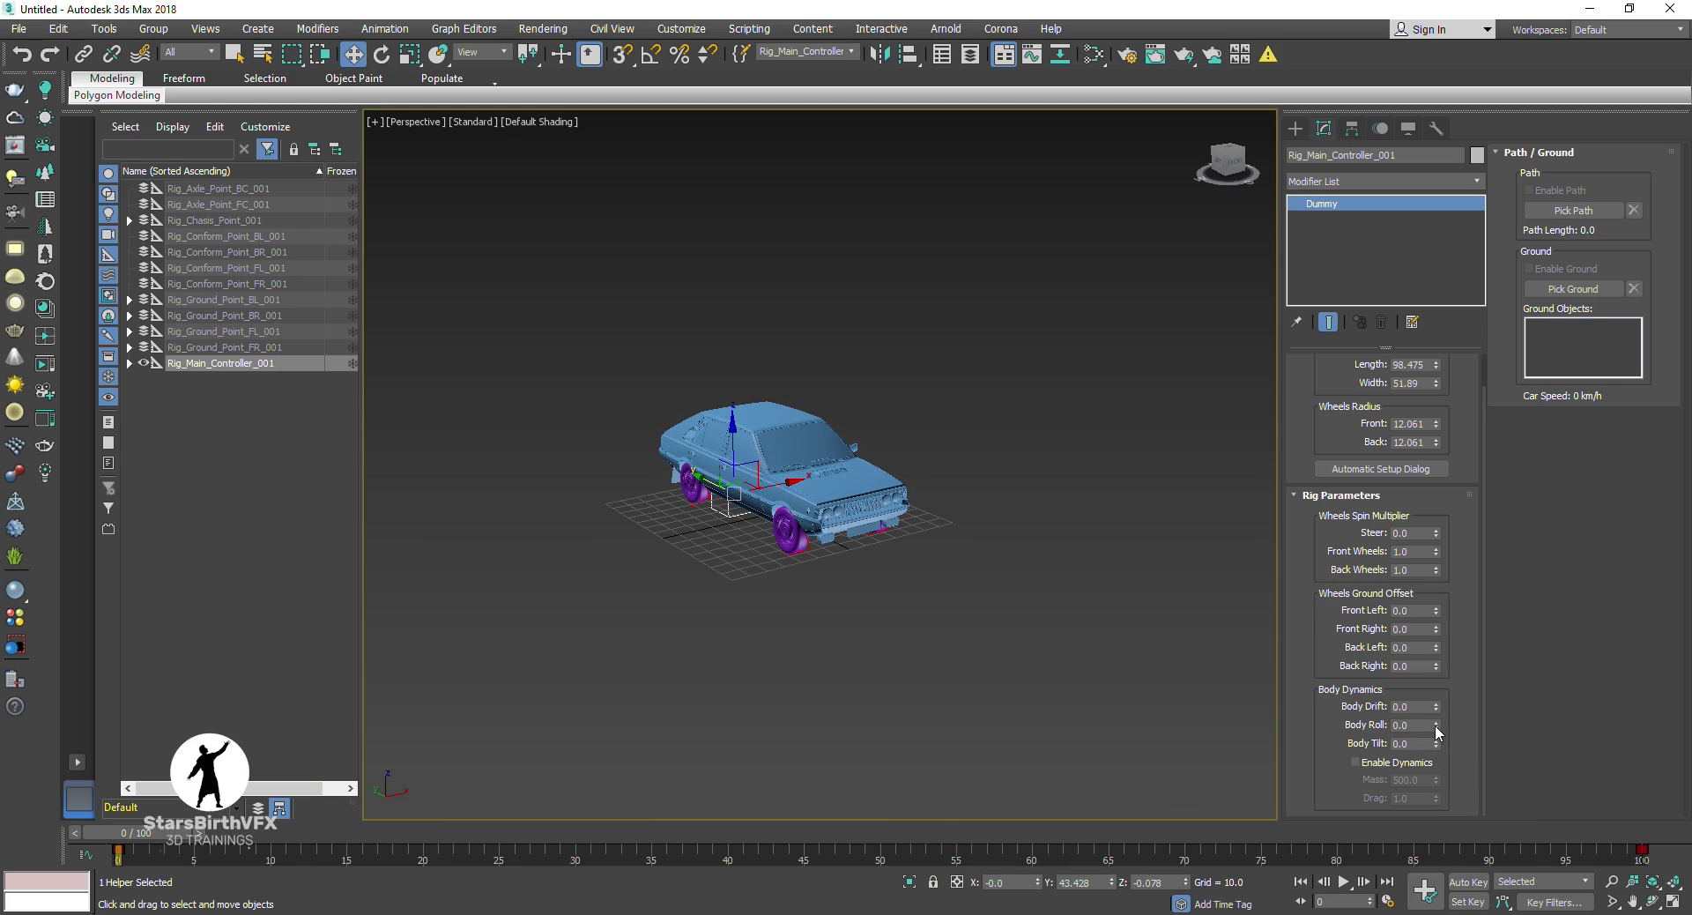
Step: With Auto Key on, key Body Roll at 1000 and -1000, moving the roll key to frame 10
click(1468, 881)
drag(165, 839, 236, 840)
drag(1439, 724, 1436, 620)
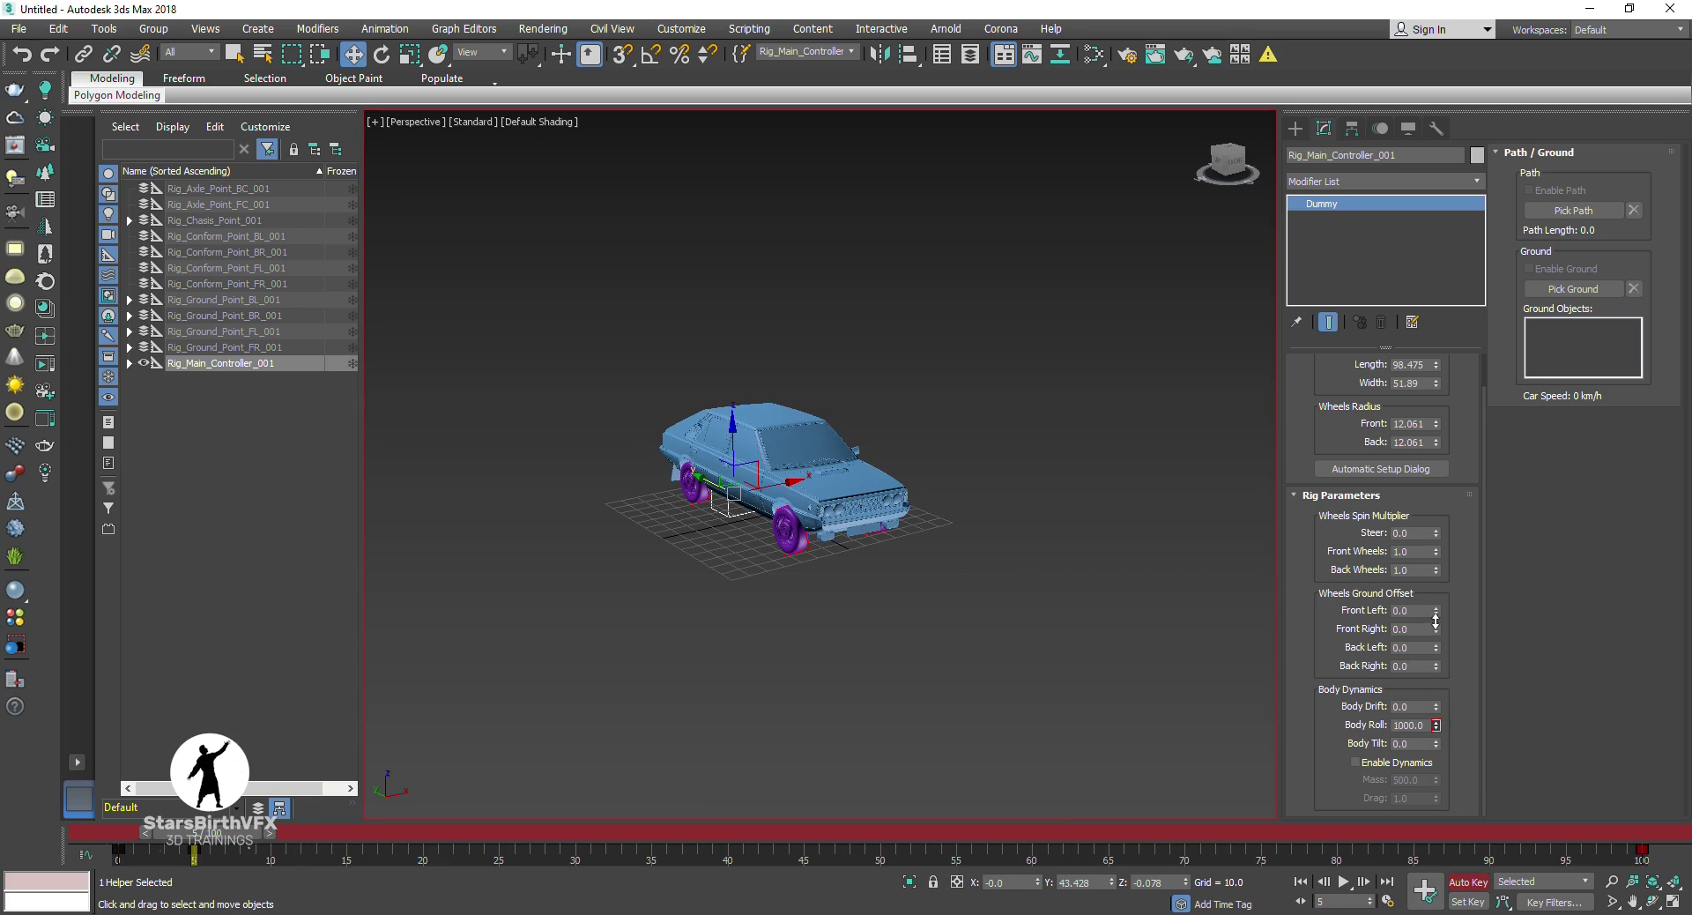
drag(232, 842, 300, 833)
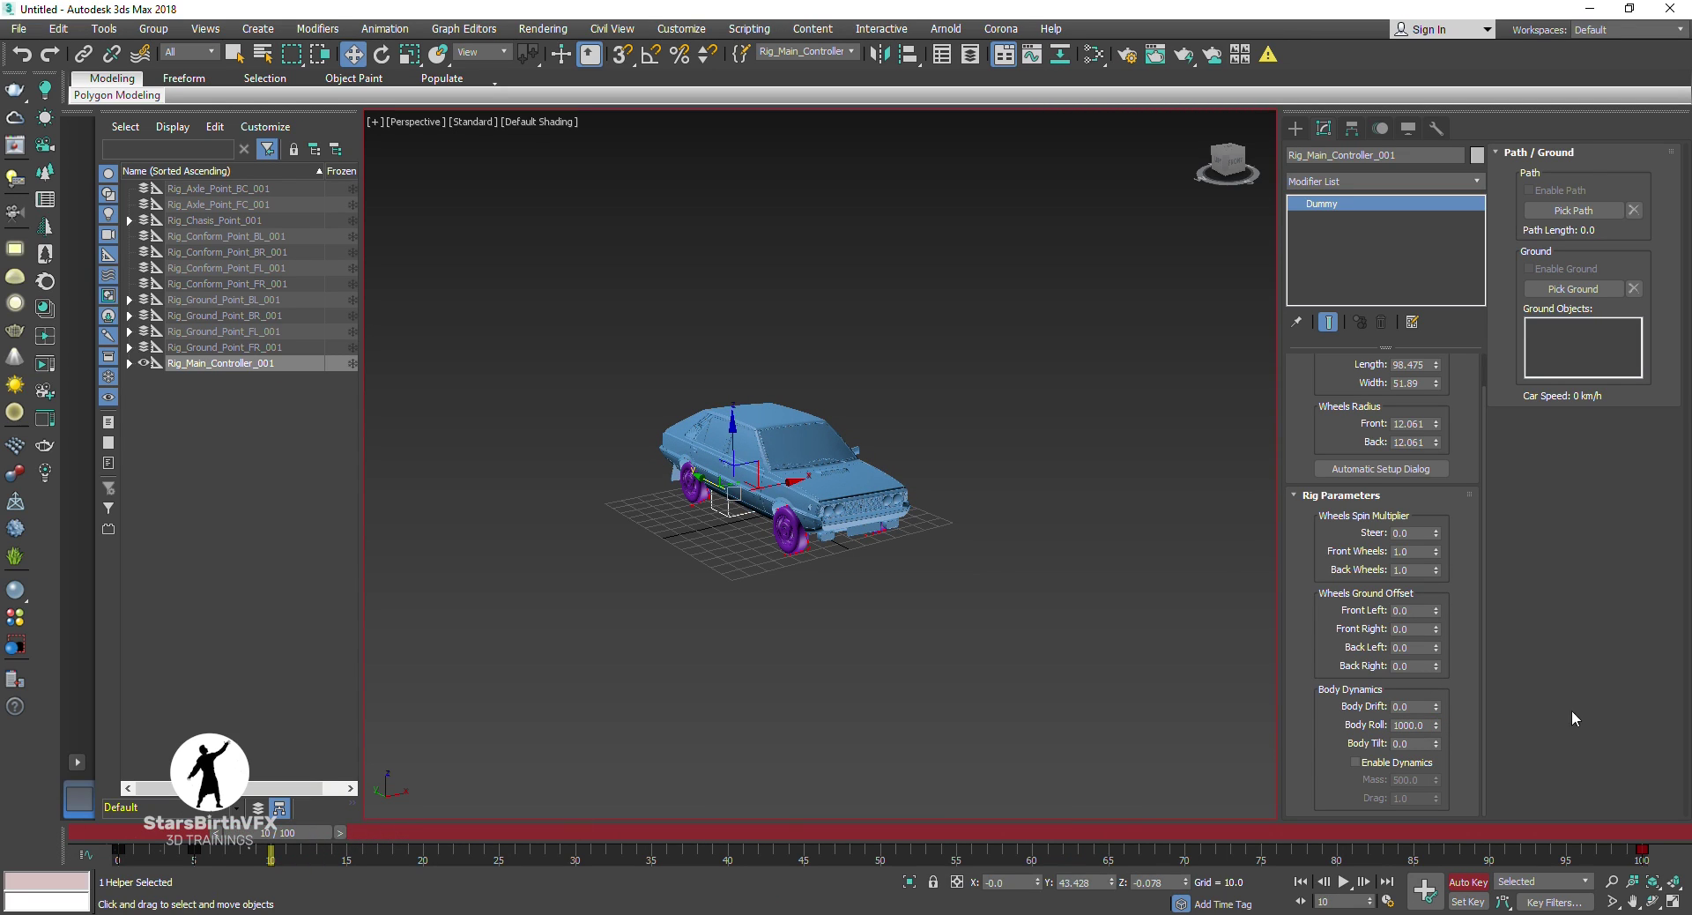
right_click(1436, 724)
drag(1436, 724, 1436, 828)
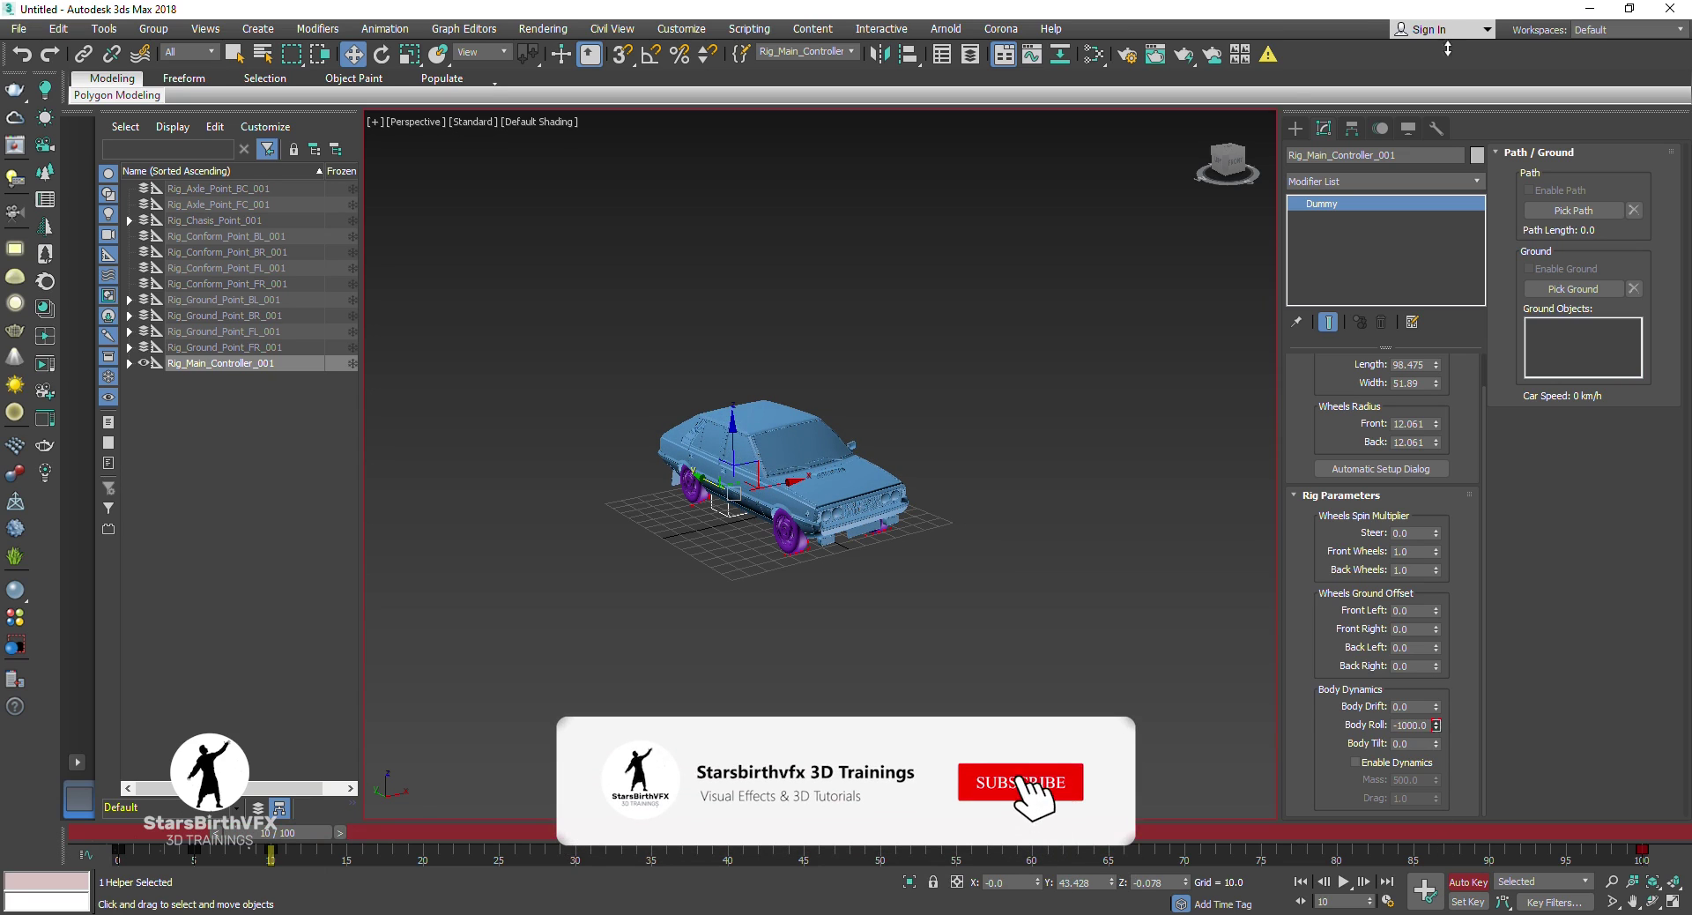
drag(308, 837, 211, 859)
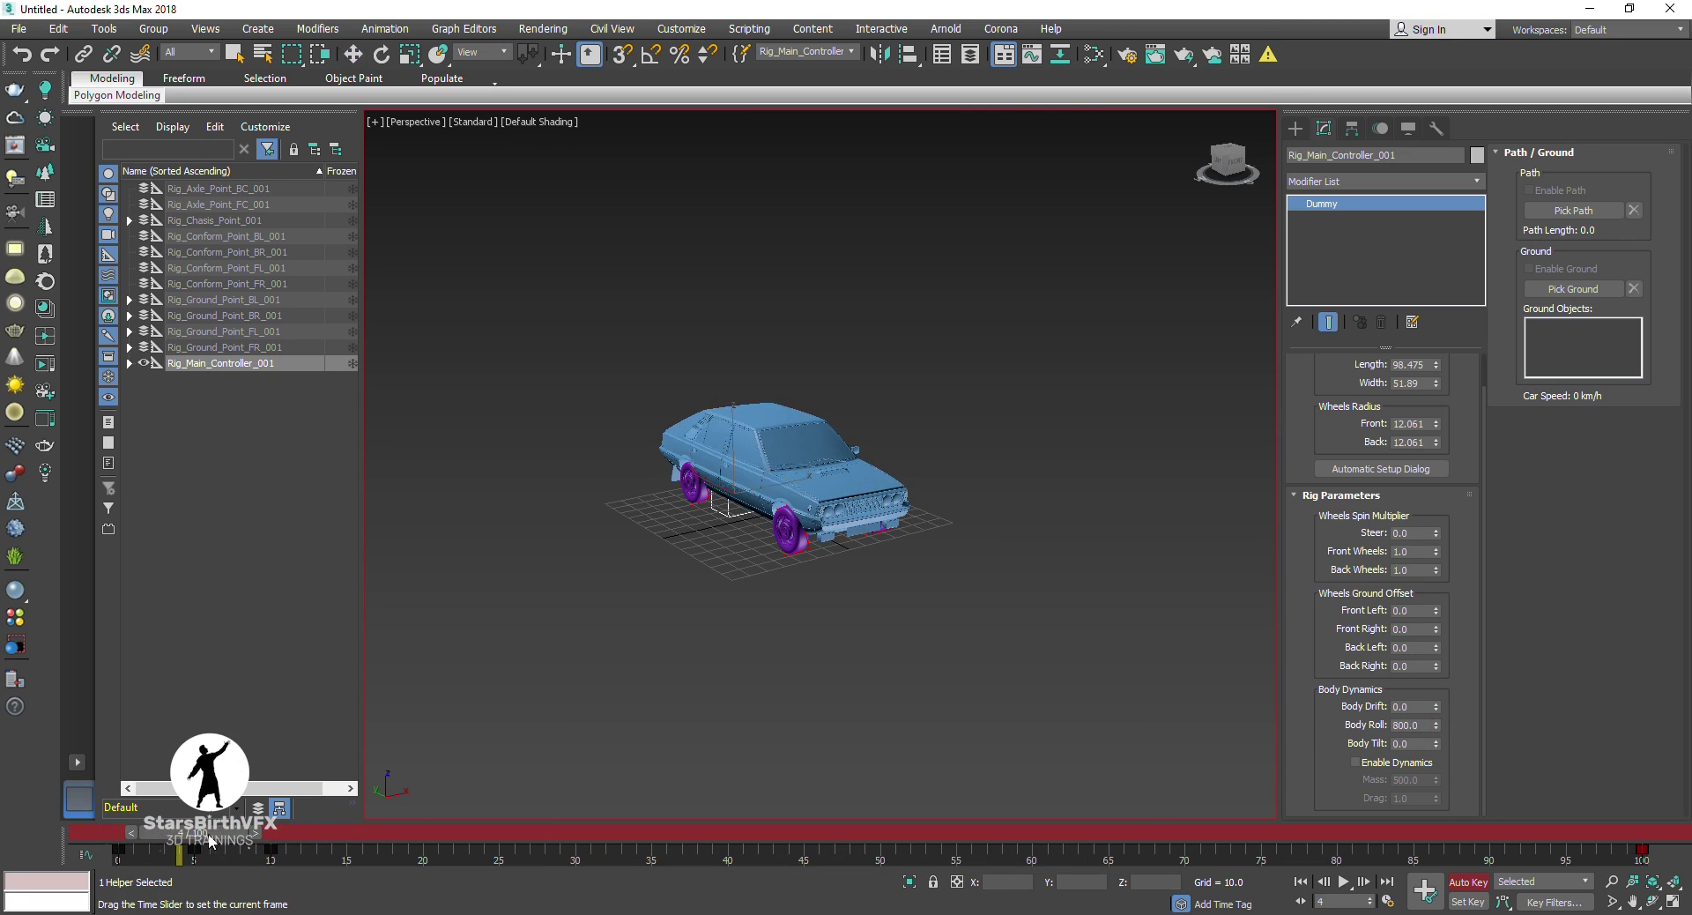
drag(311, 844, 147, 854)
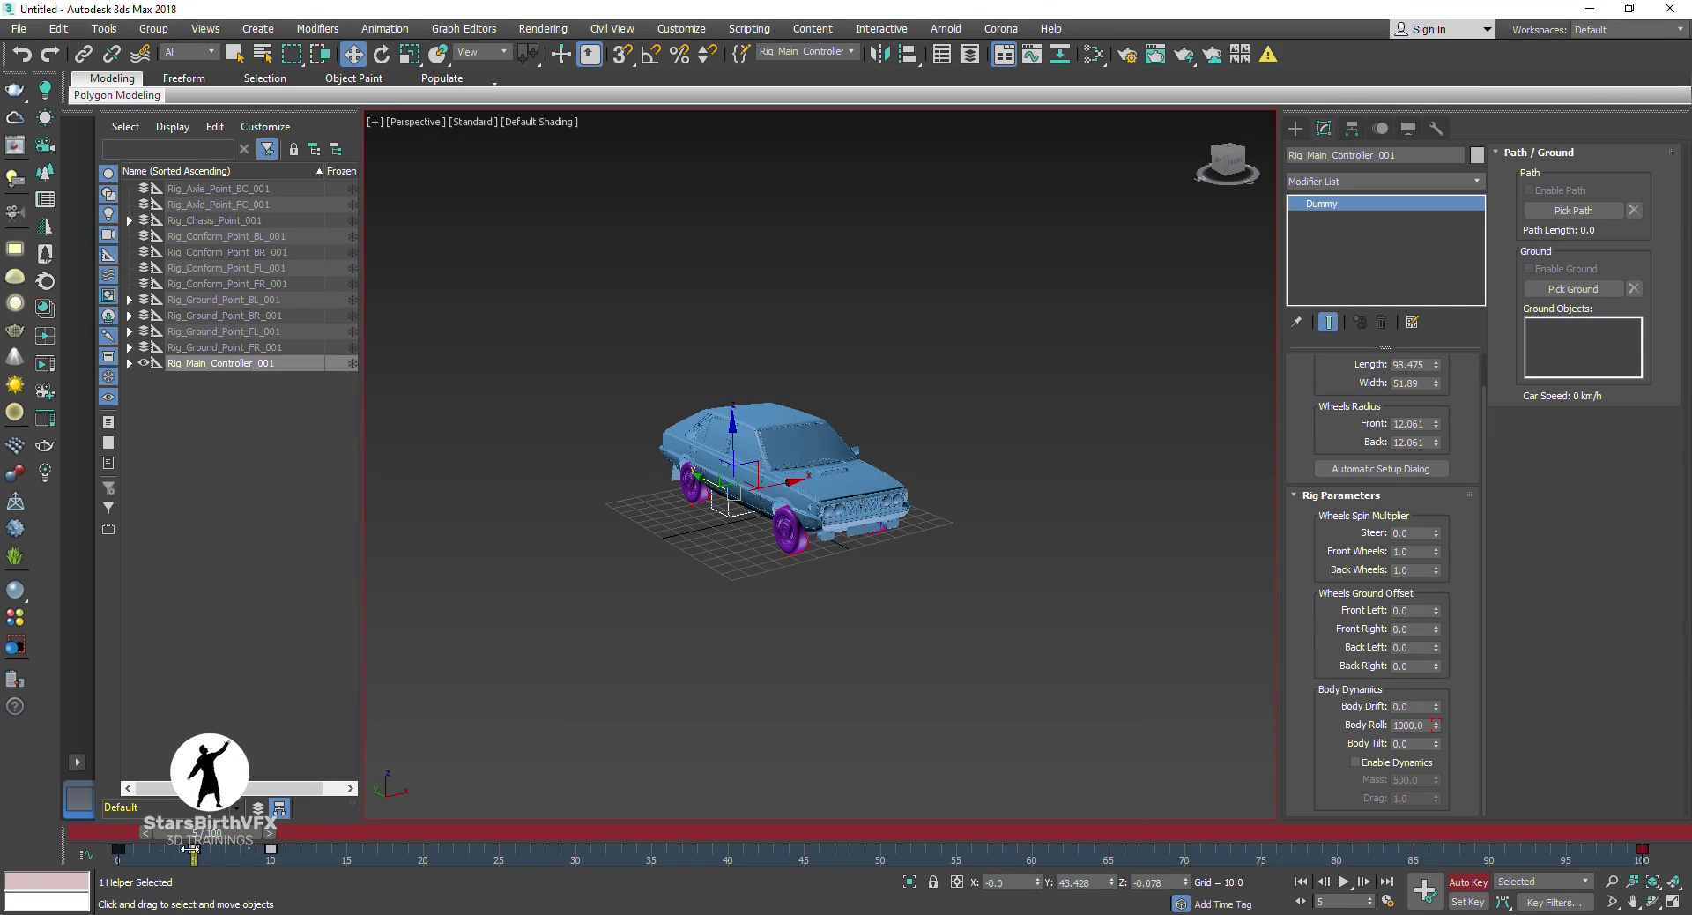
mouse_move(267, 859)
mouse_down()
mouse_move(228, 832)
mouse_move(603, 832)
mouse_up()
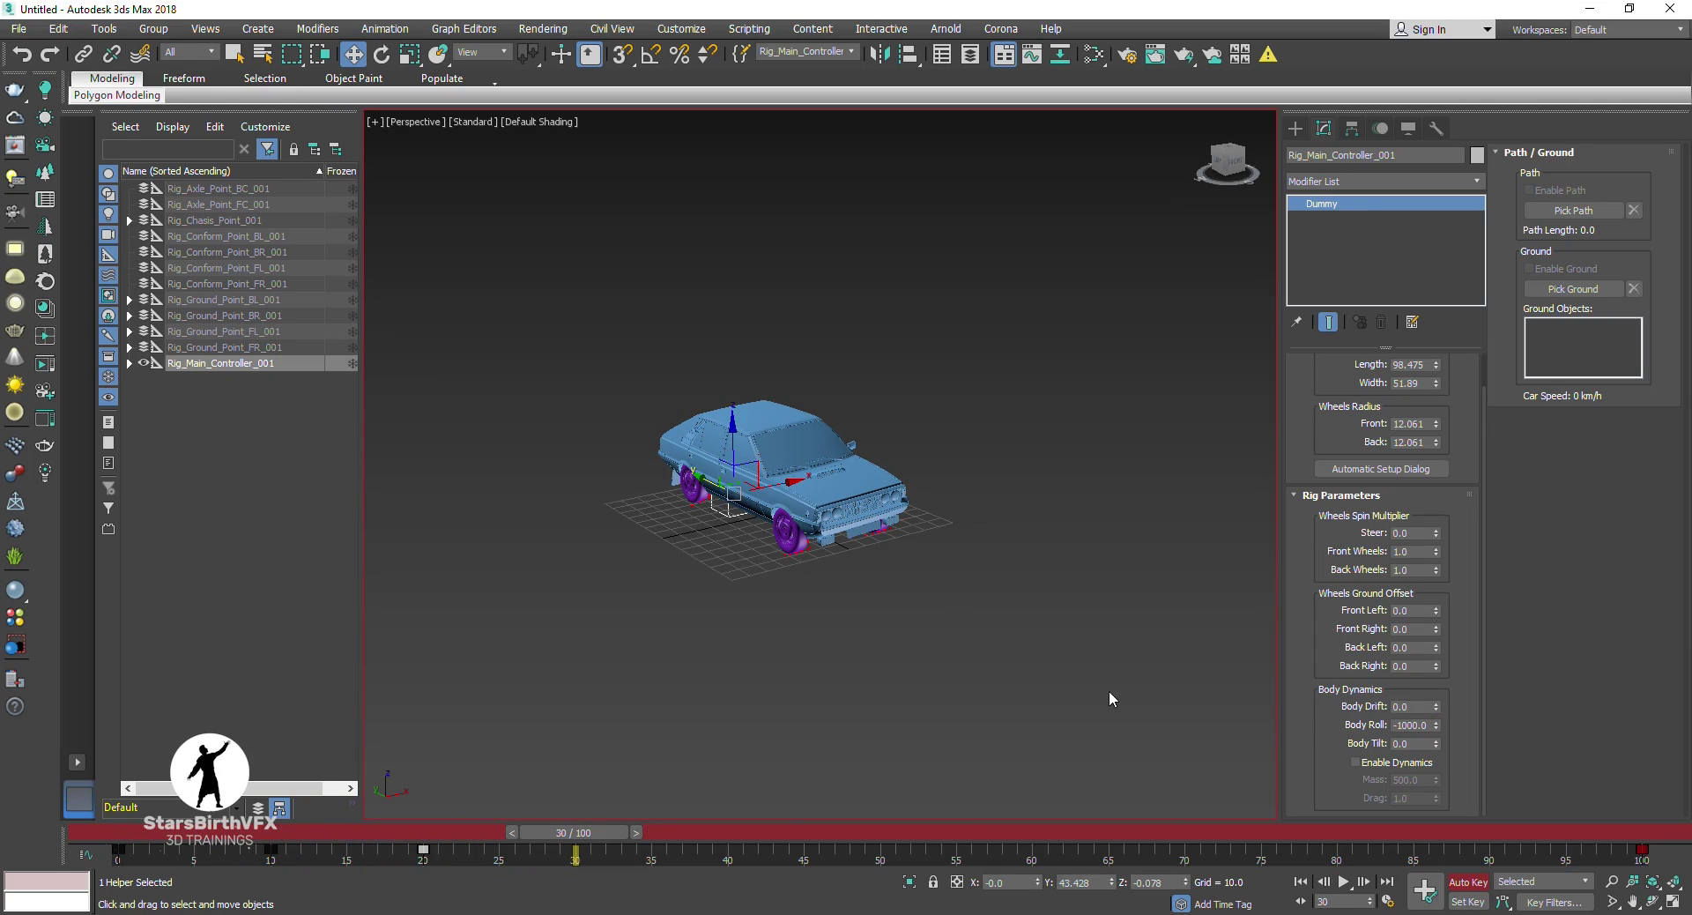
Step: Key Body Roll at 1000, preview through frame 40, and play back the roll animation
drag(1438, 726, 1437, 347)
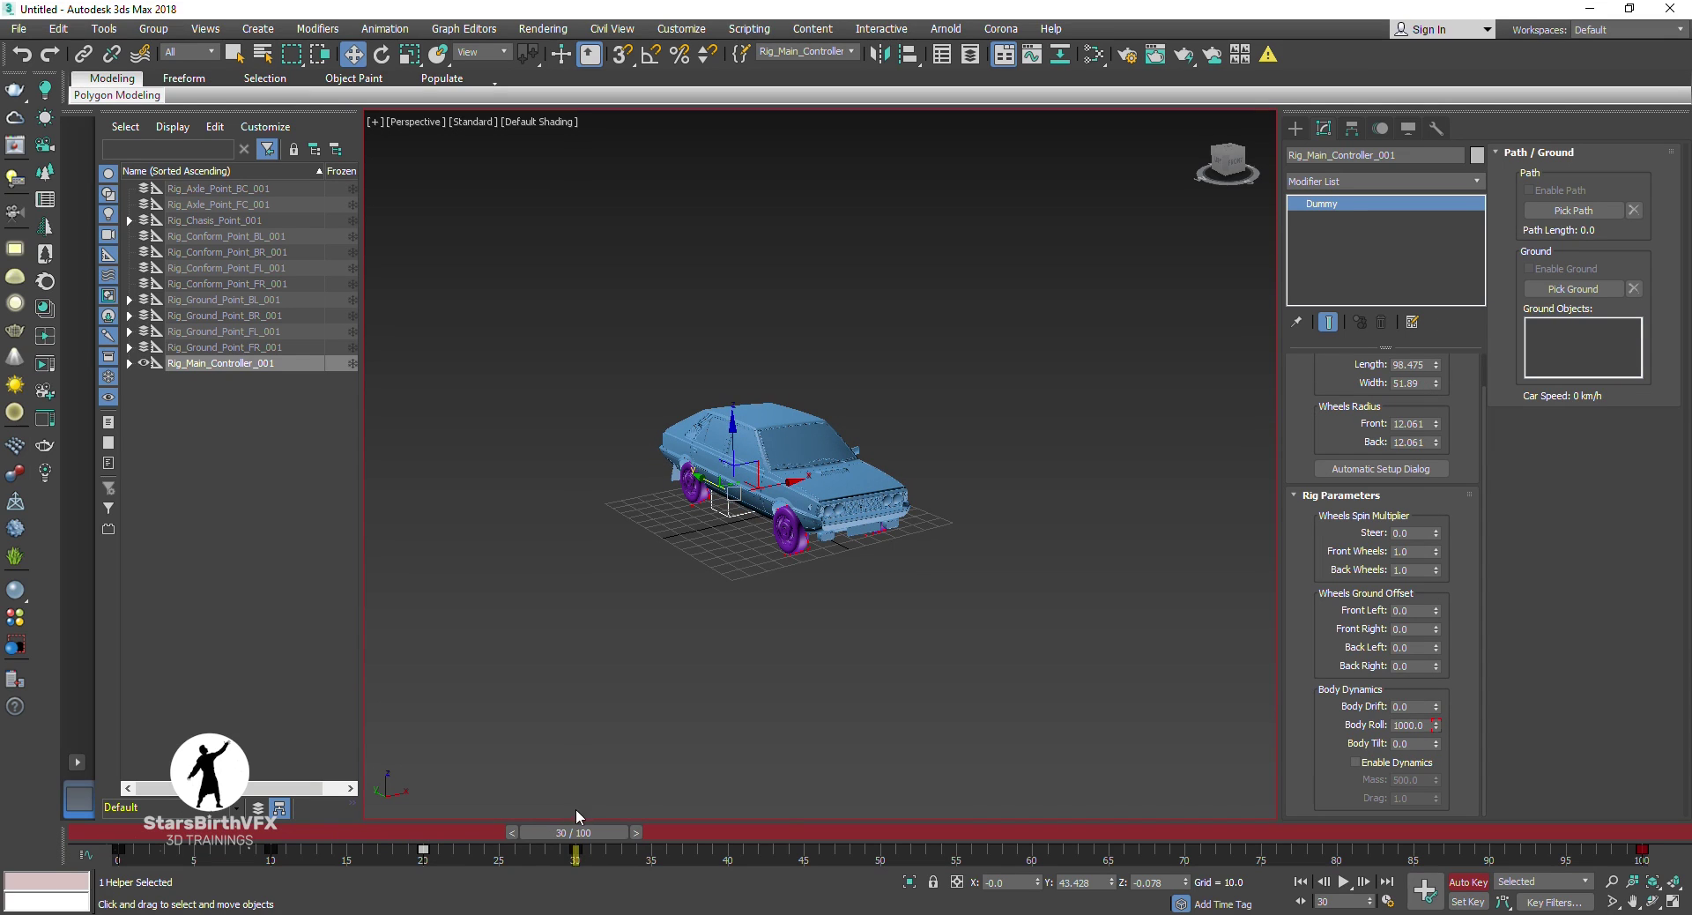
drag(605, 833, 727, 833)
drag(1436, 724, 1436, 907)
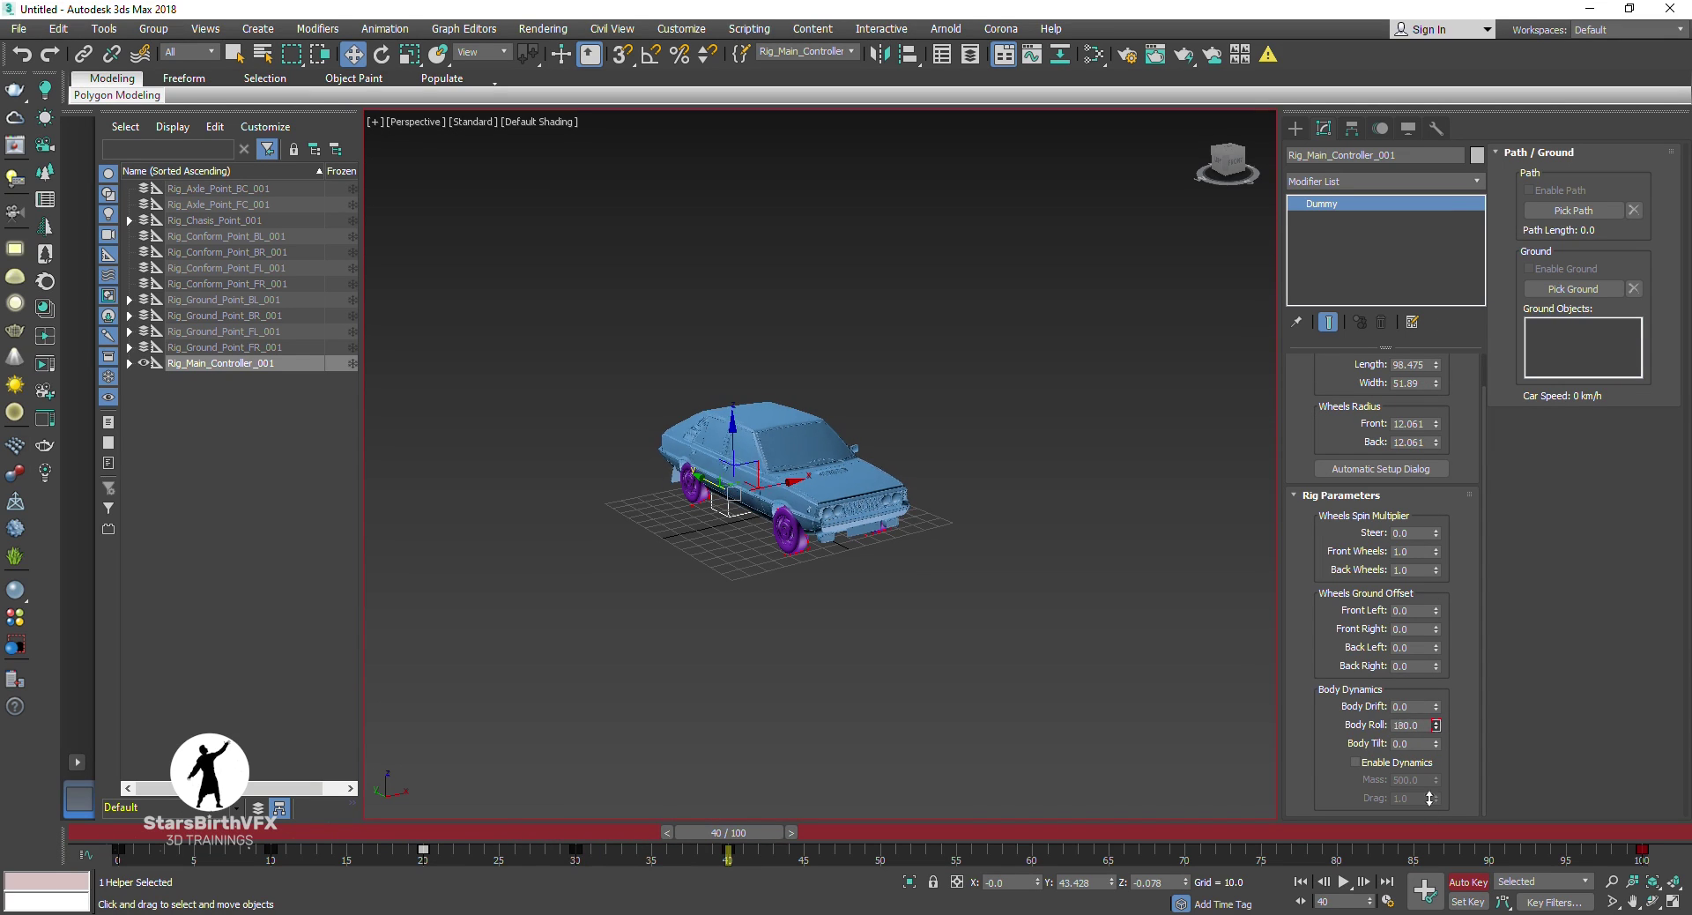
drag(780, 833, 88, 833)
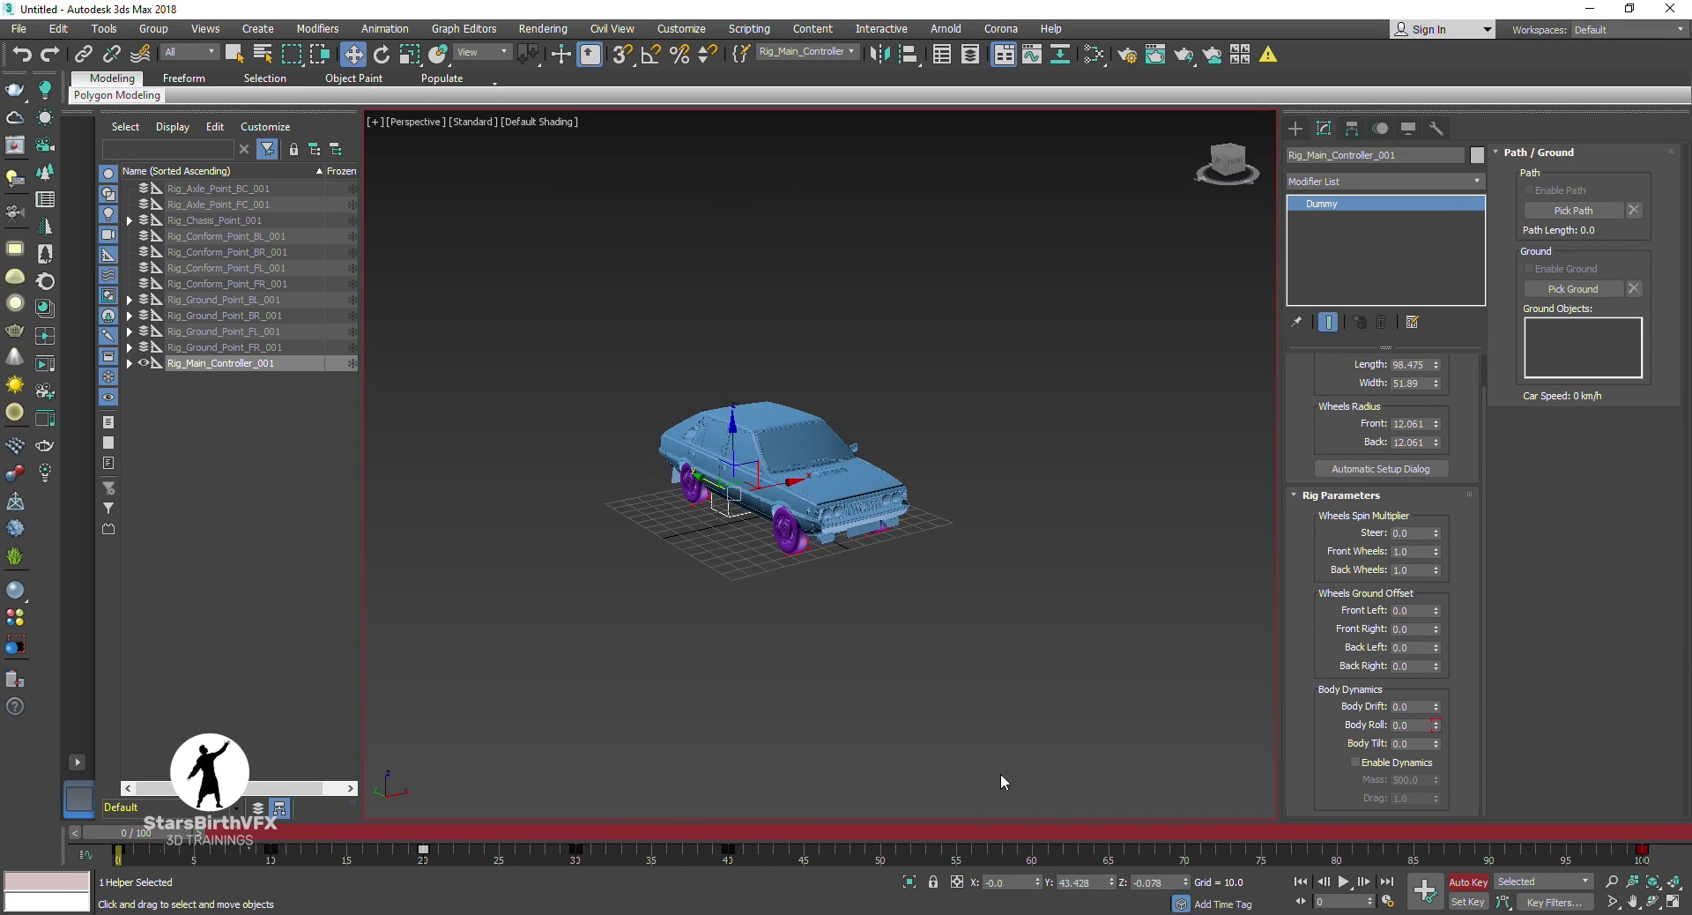
click(1343, 881)
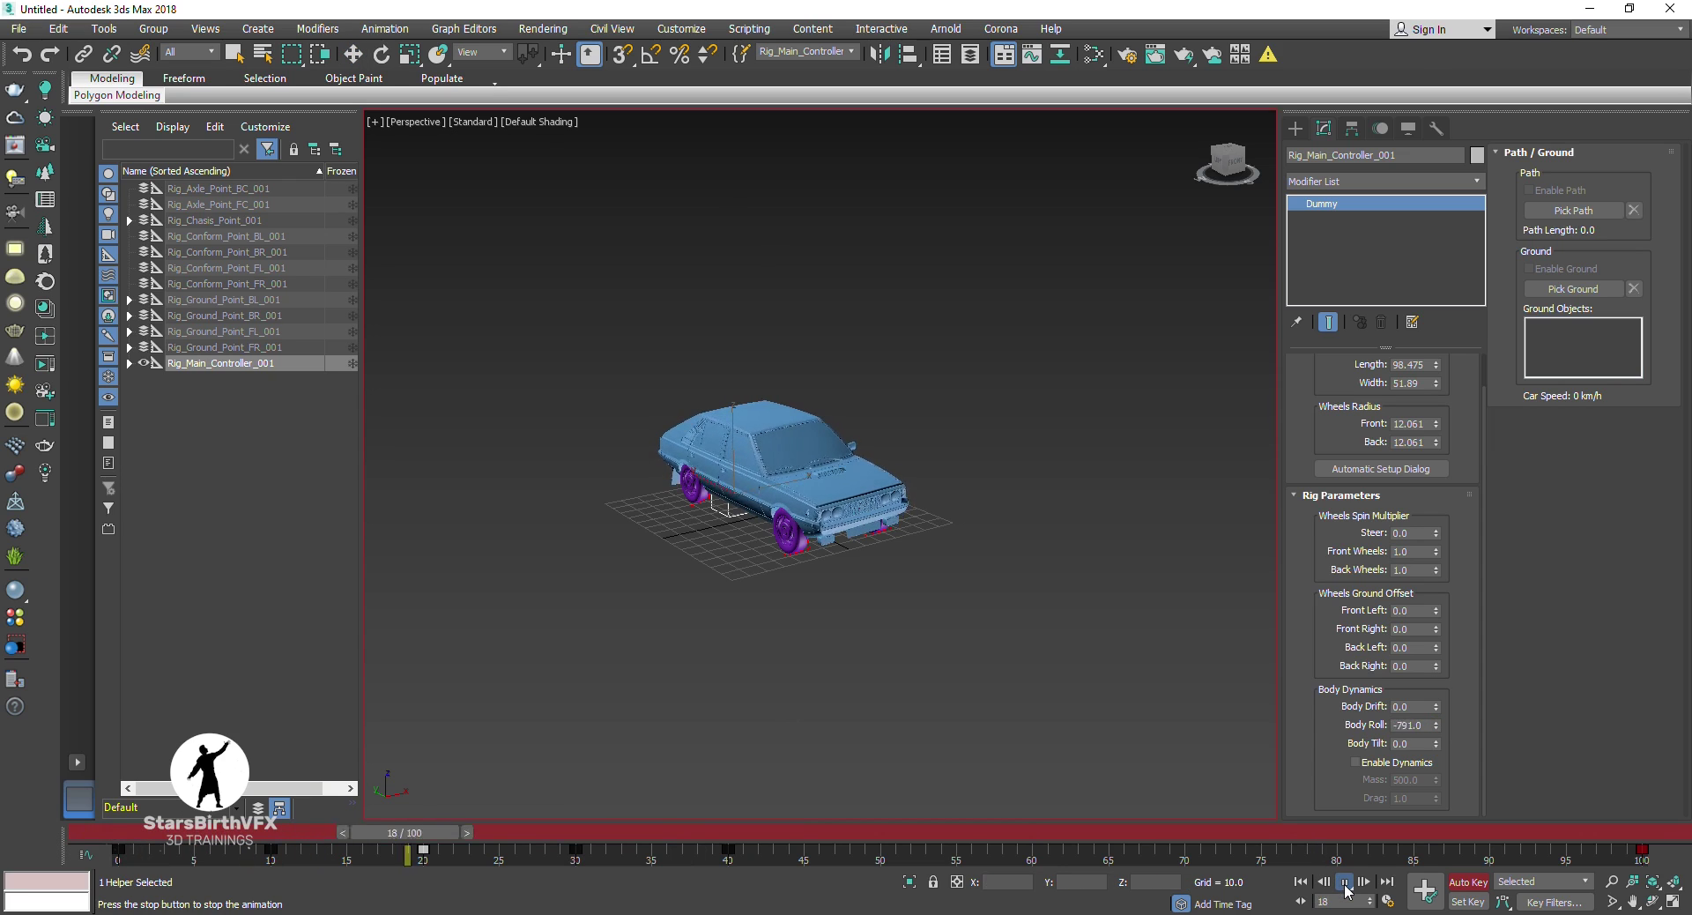
click(1345, 882)
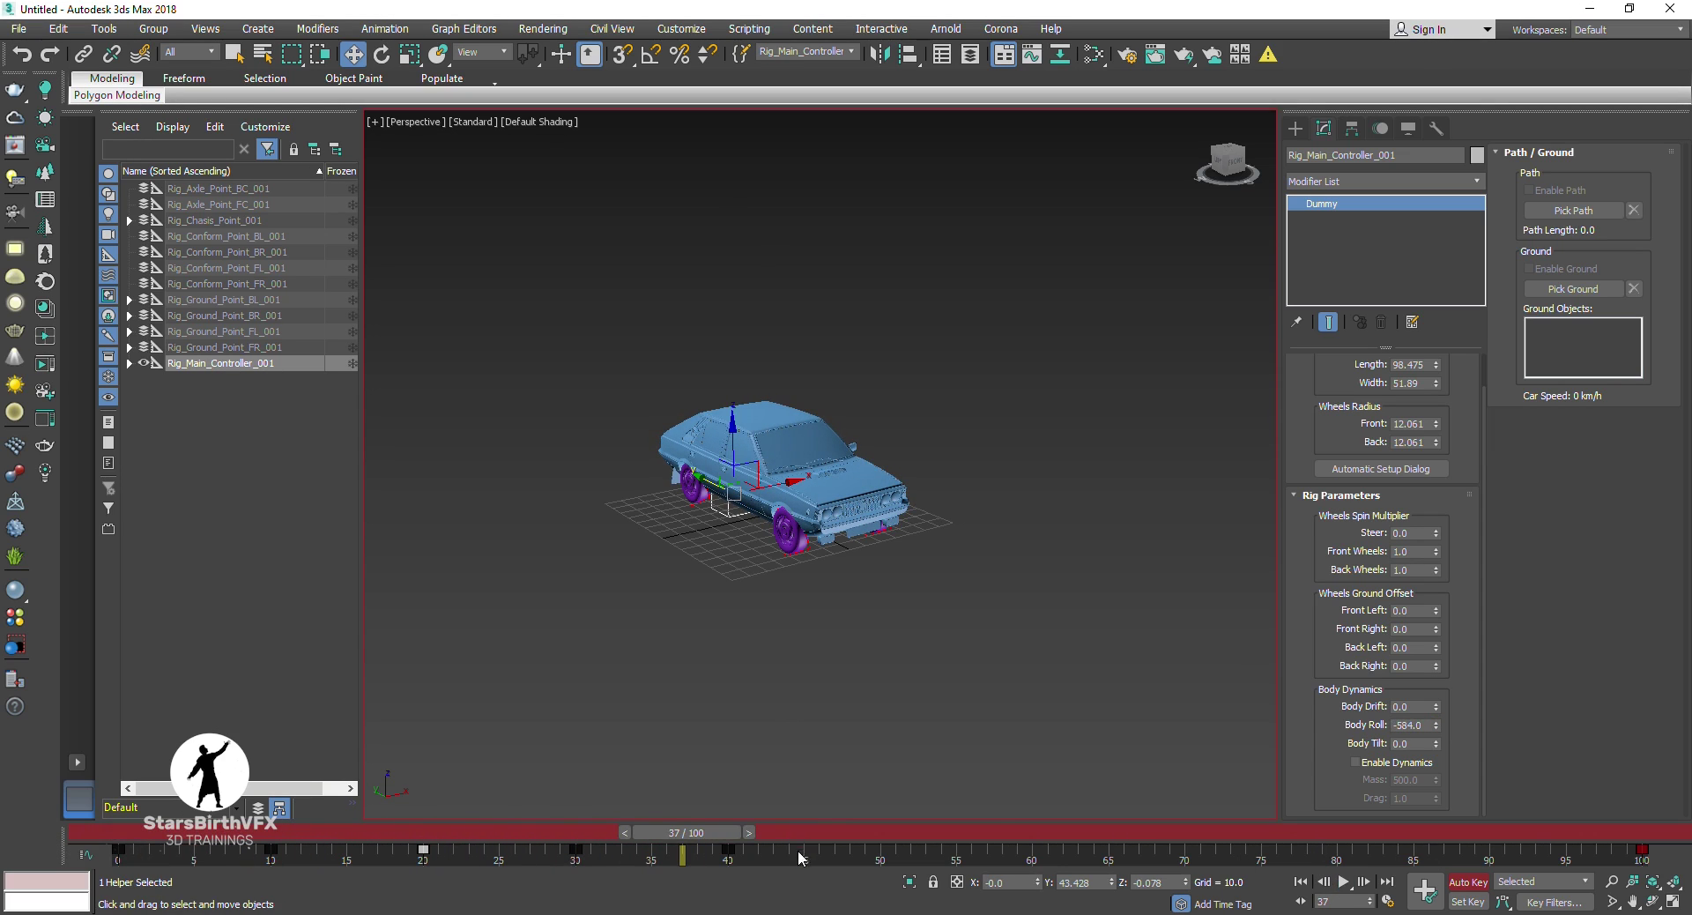
drag(710, 832, 159, 832)
Step: Reset Body Tilt to zero, disable Auto Key, and start creating a Plane primitive
drag(1435, 742, 1454, 596)
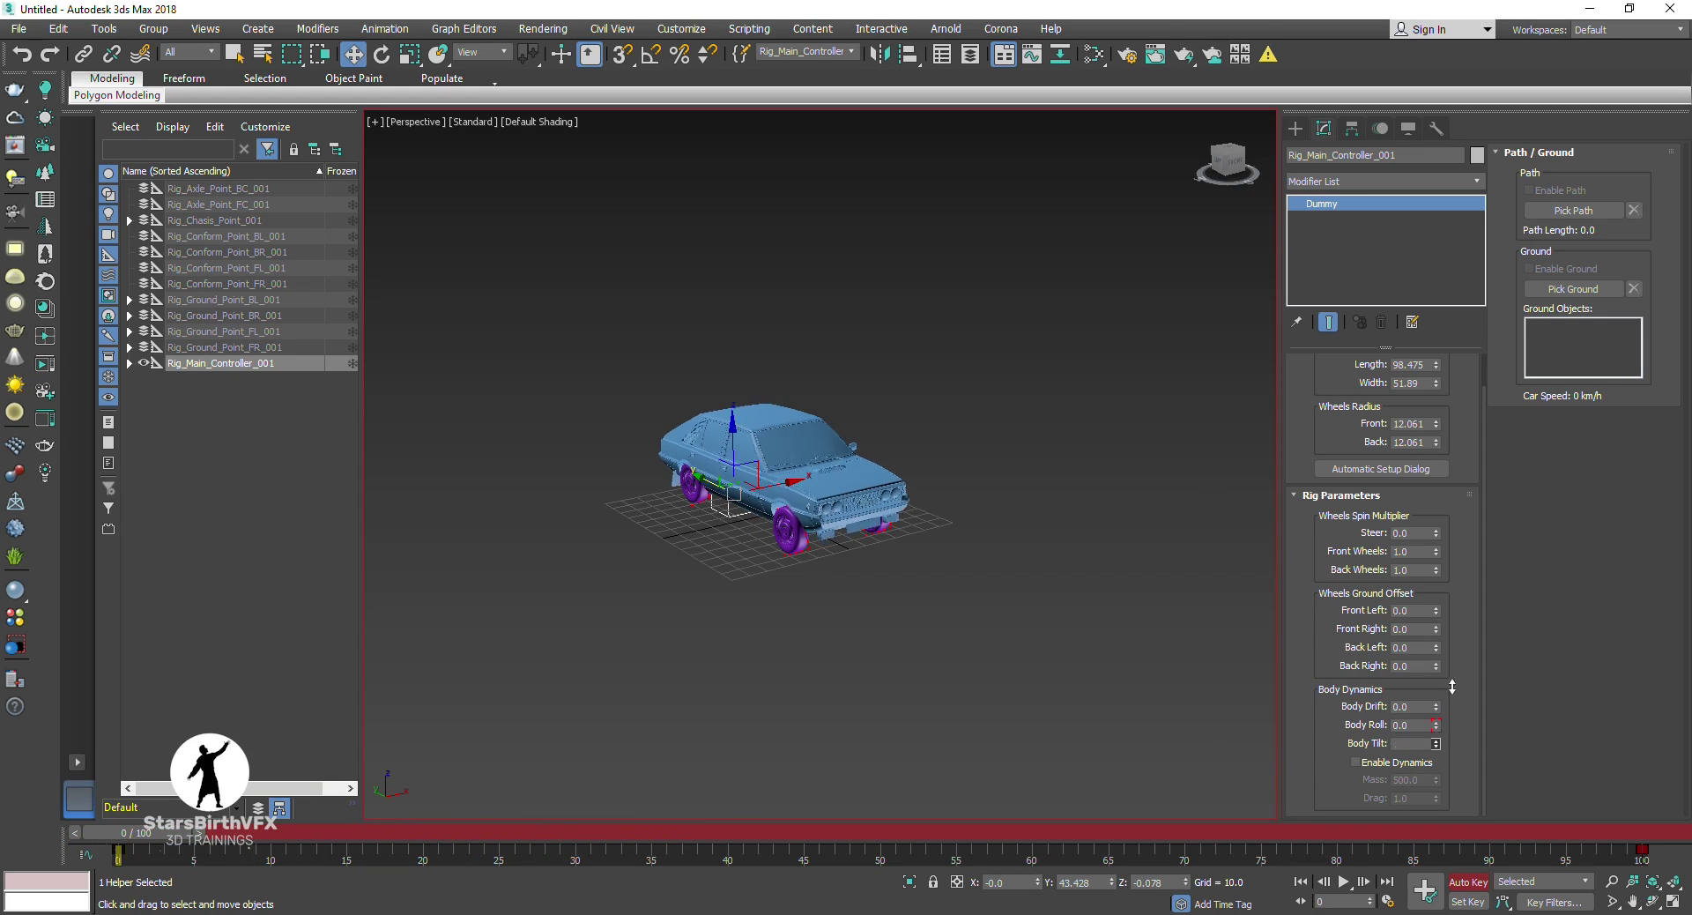
right_click(1436, 743)
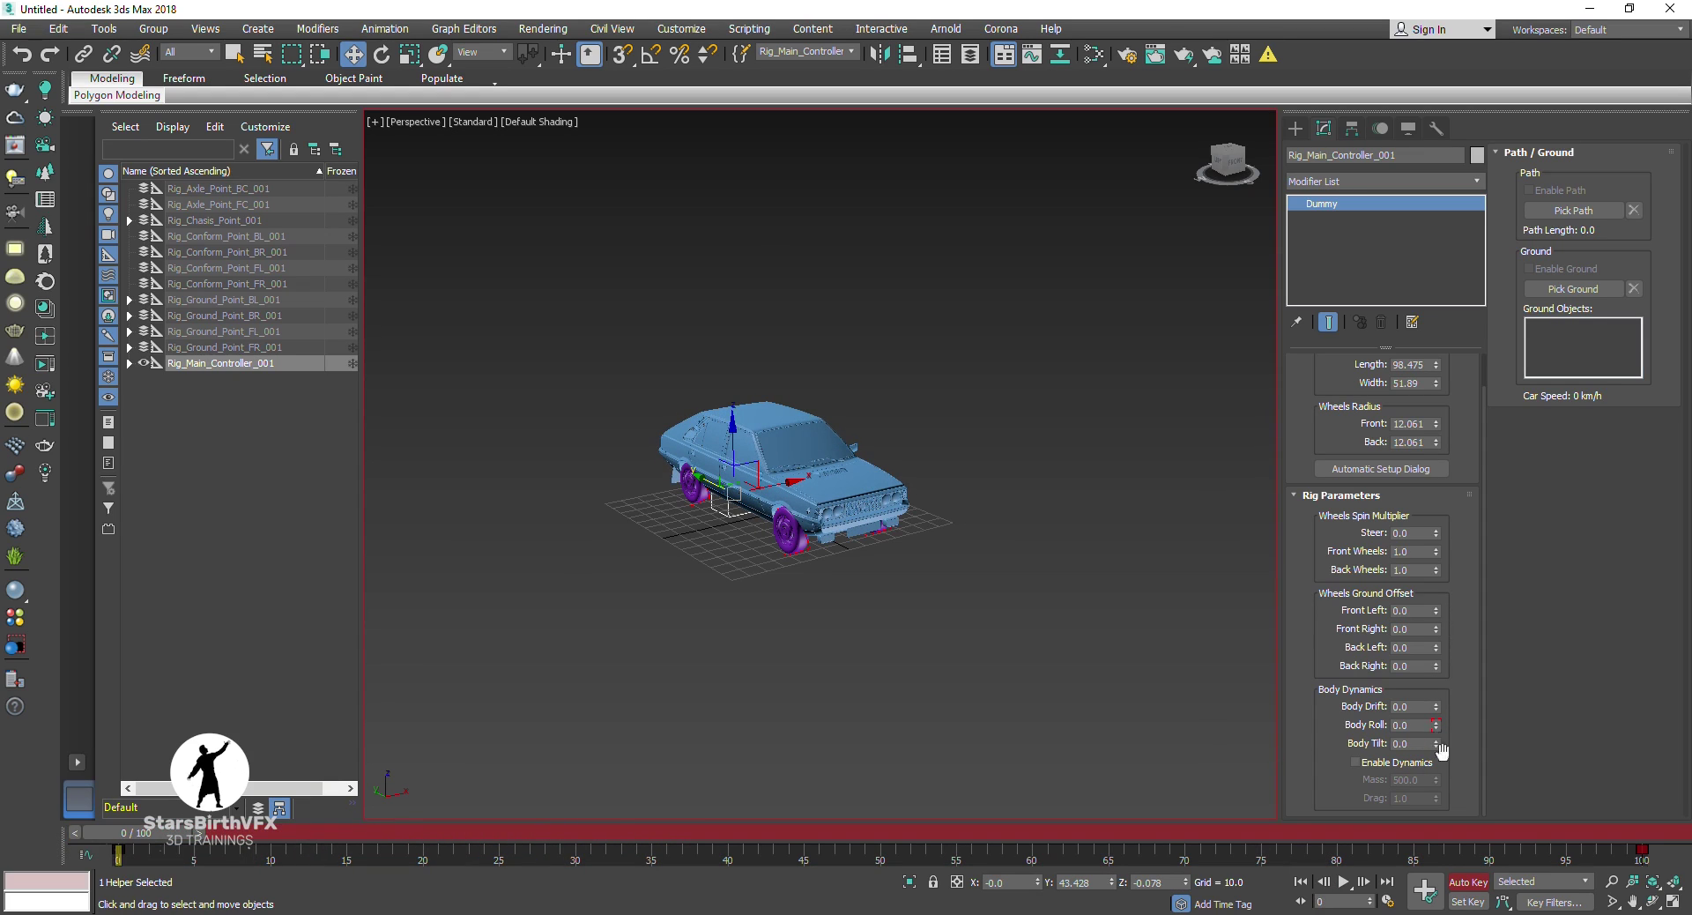
click(1480, 883)
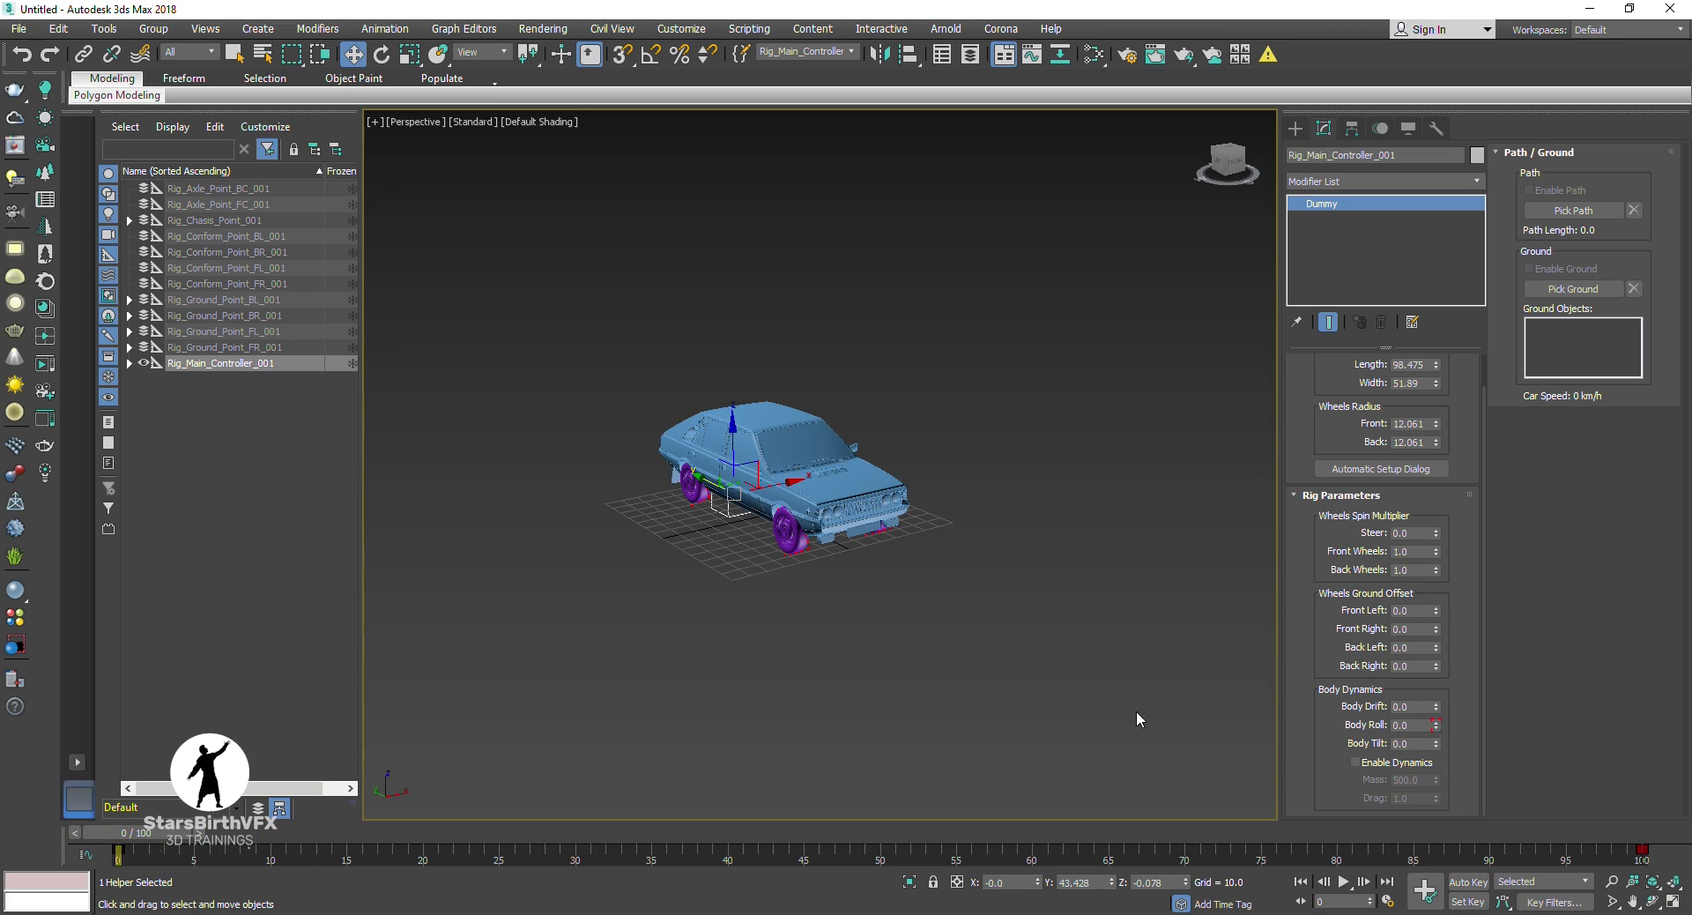
click(1653, 905)
drag(873, 460, 846, 476)
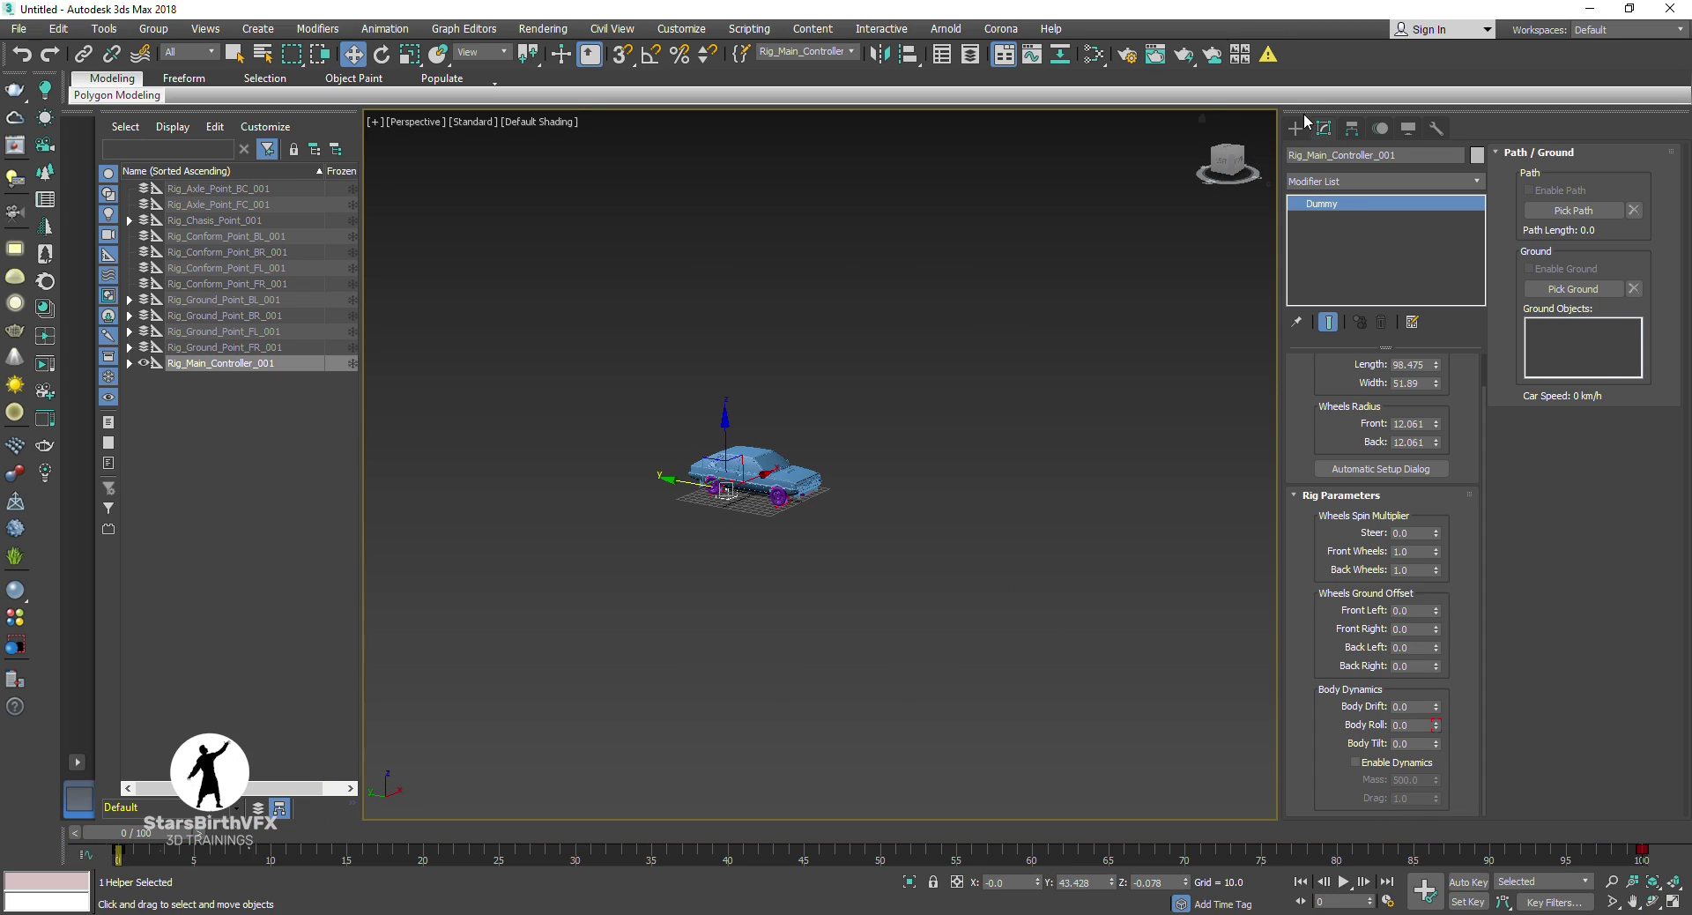
click(1296, 129)
click(1413, 308)
Step: Draw a large plane under the car and give it 100 length and 100 width segments
drag(665, 369, 1117, 809)
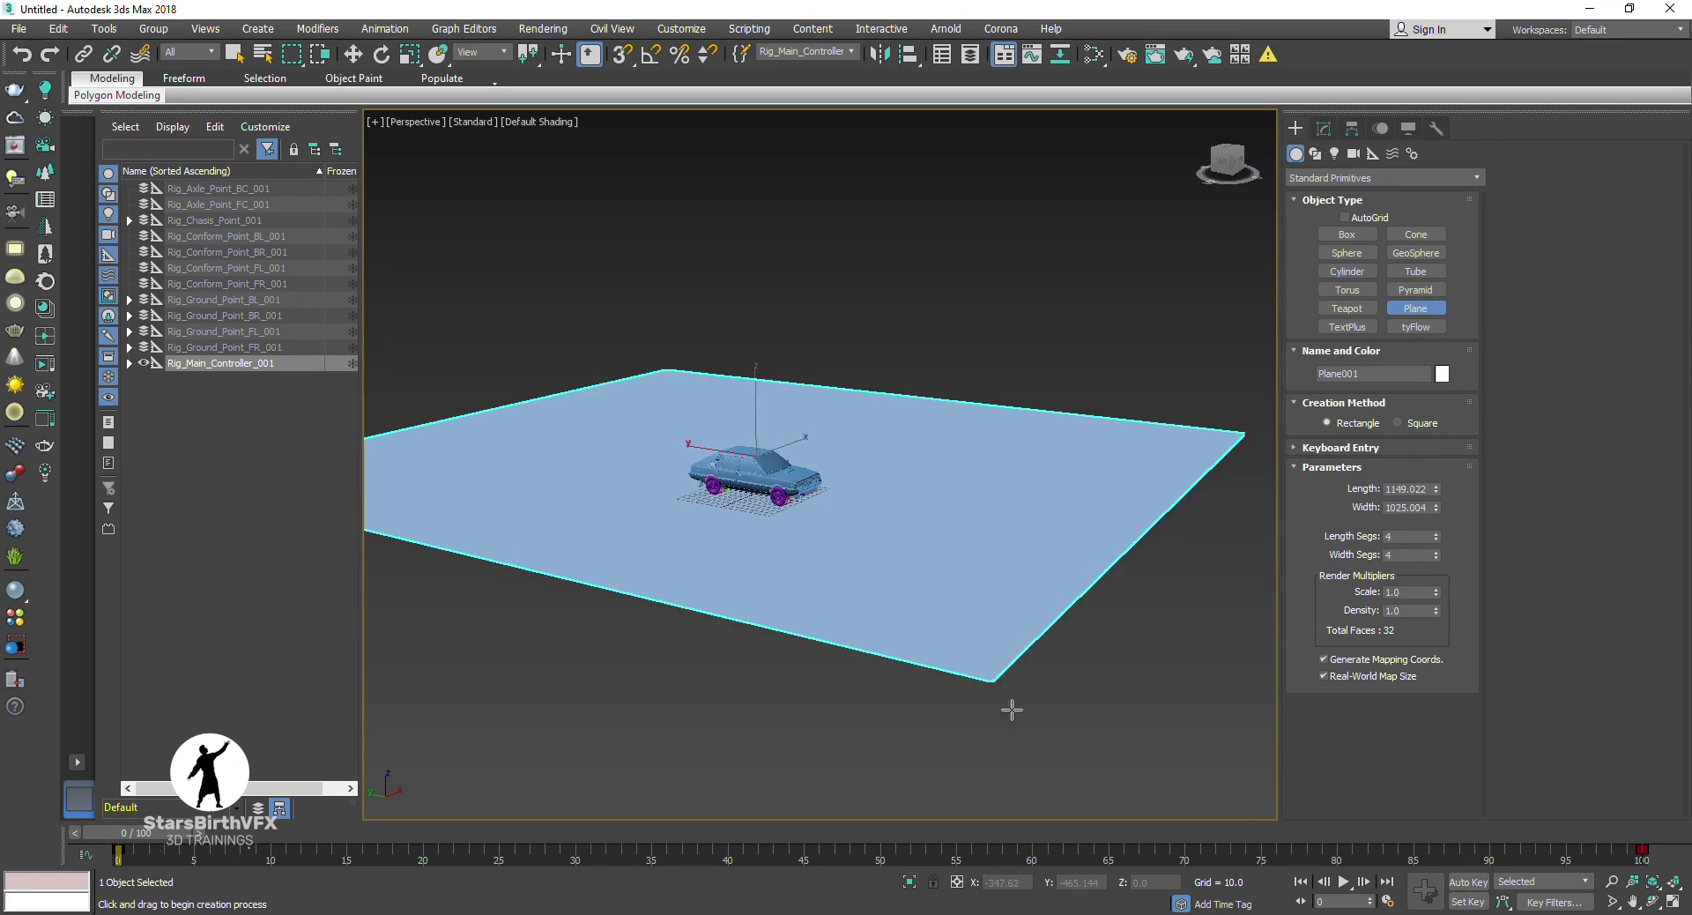
click(1323, 129)
text(100)
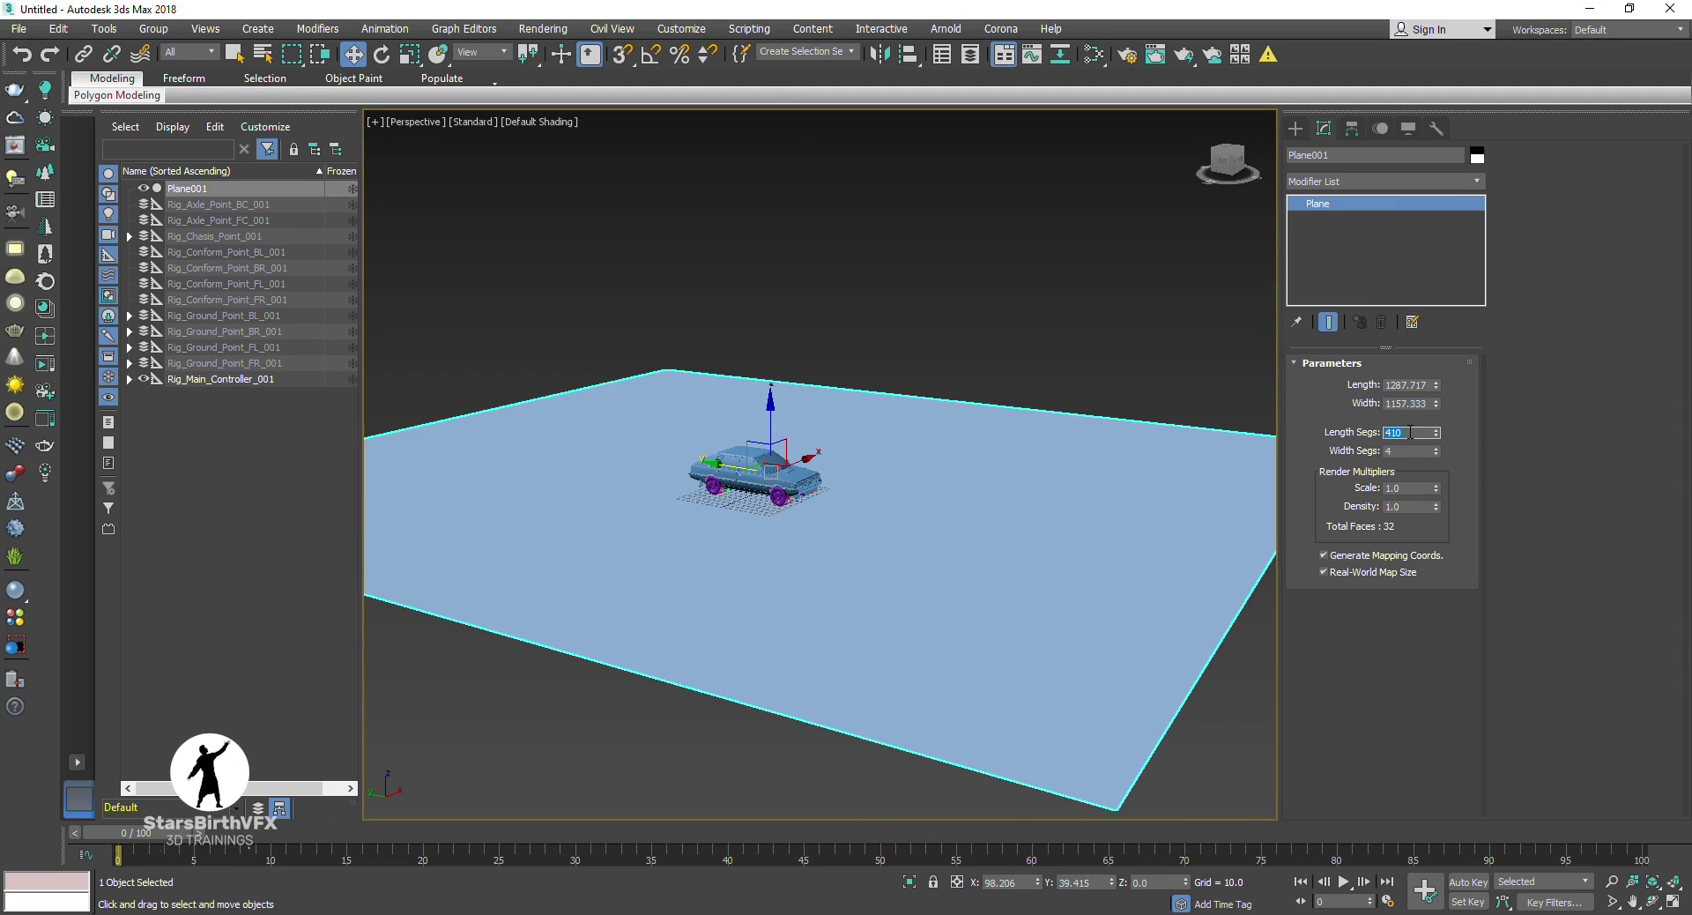
click(1154, 406)
click(949, 525)
Step: Turn on Edged Faces to show the plane's face edges in the view
key(F4)
scroll(903, 456, up, 3)
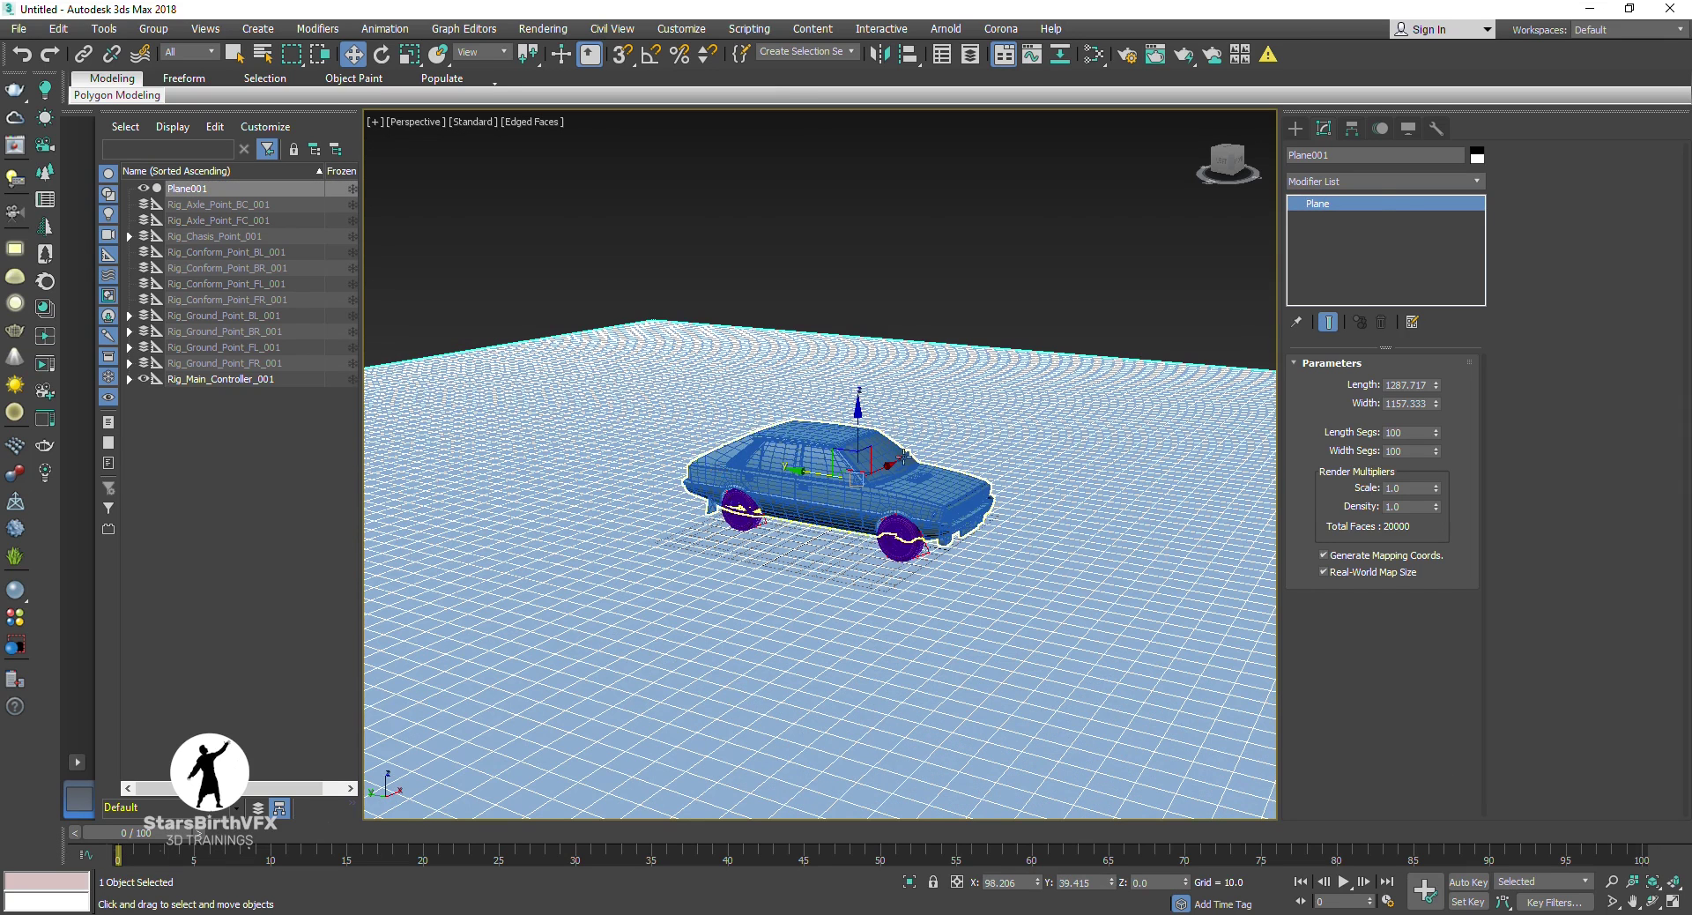
click(1380, 182)
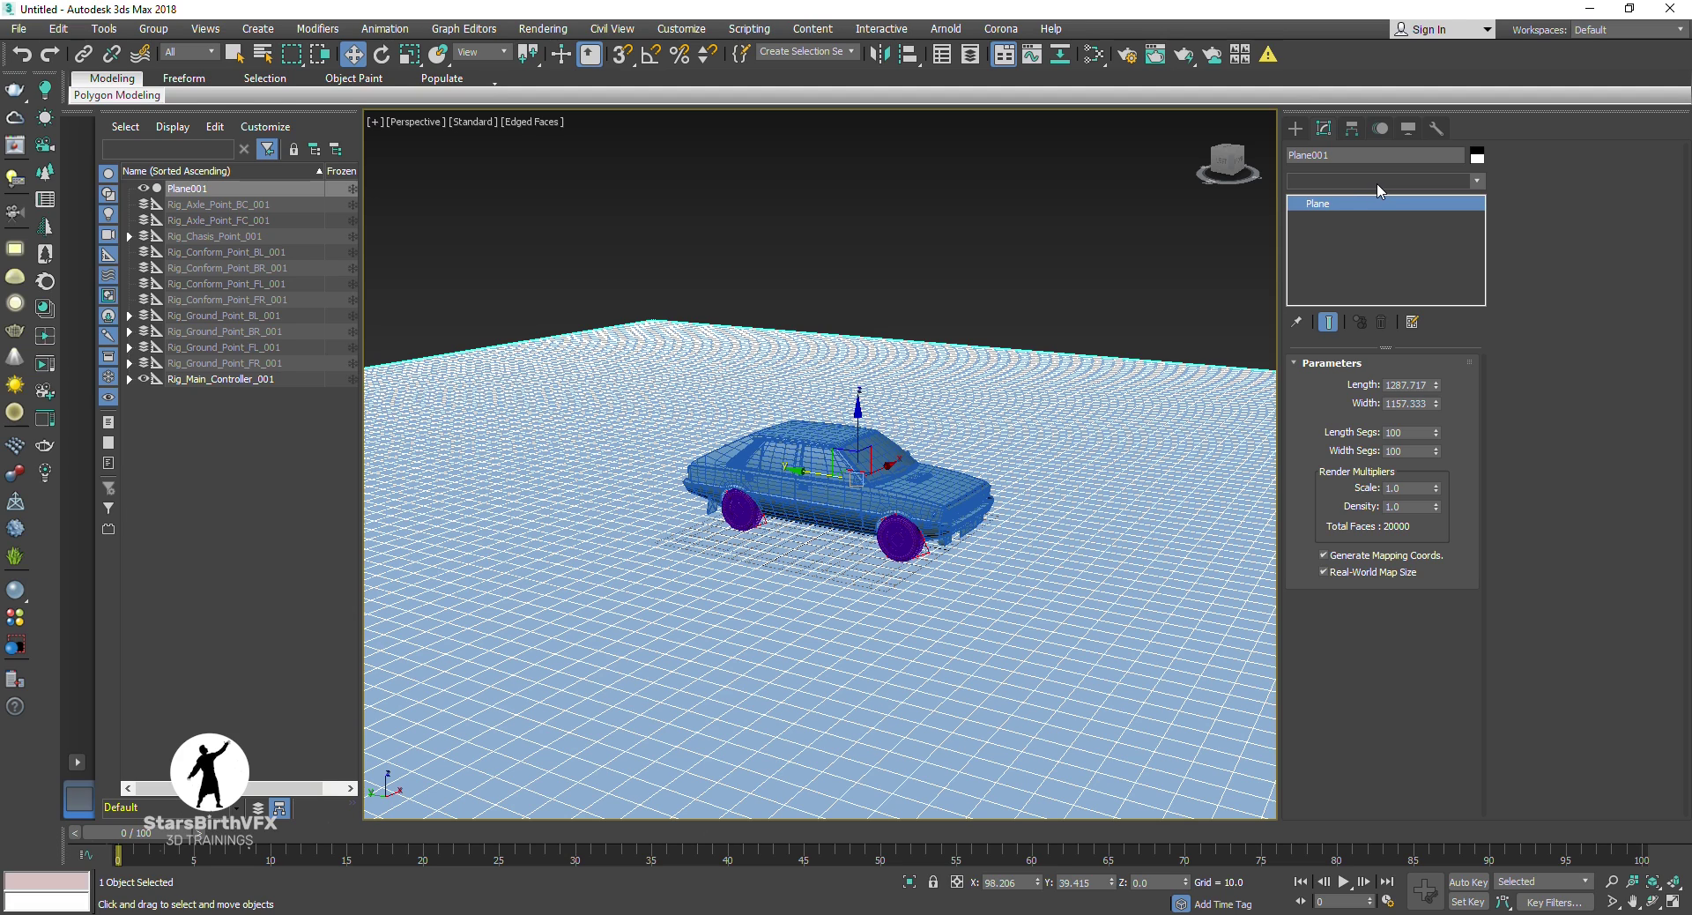
Step: Add a Noise modifier to the plane with Z strength 22.69 and Fractal on
click(1381, 180)
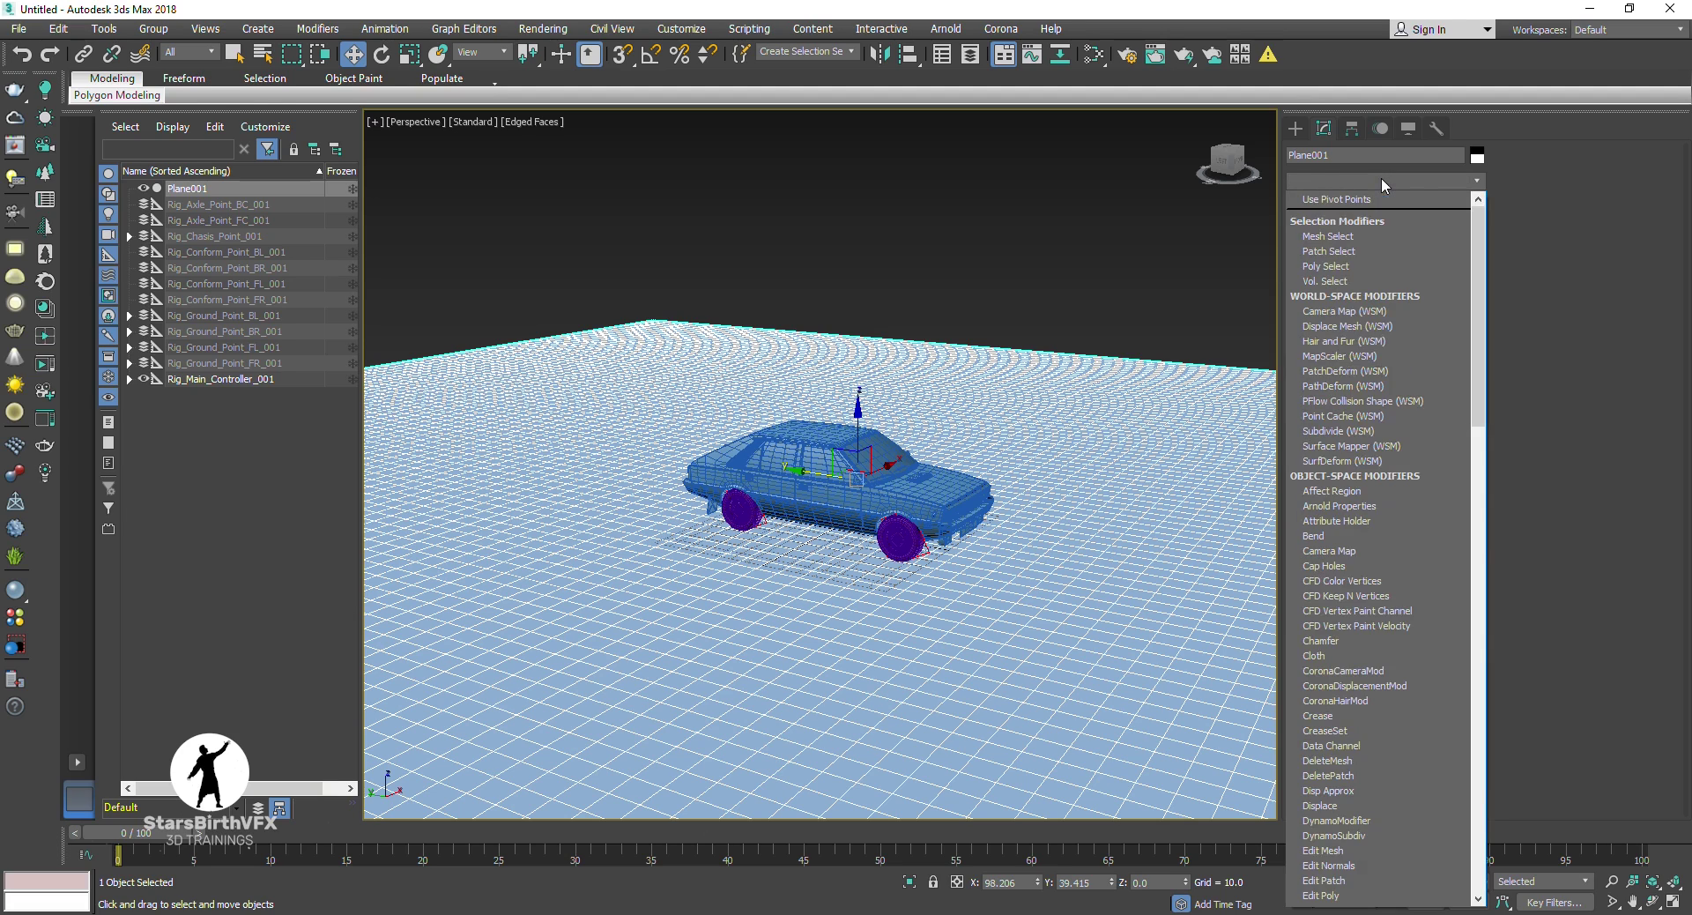
key(n)
click(1368, 193)
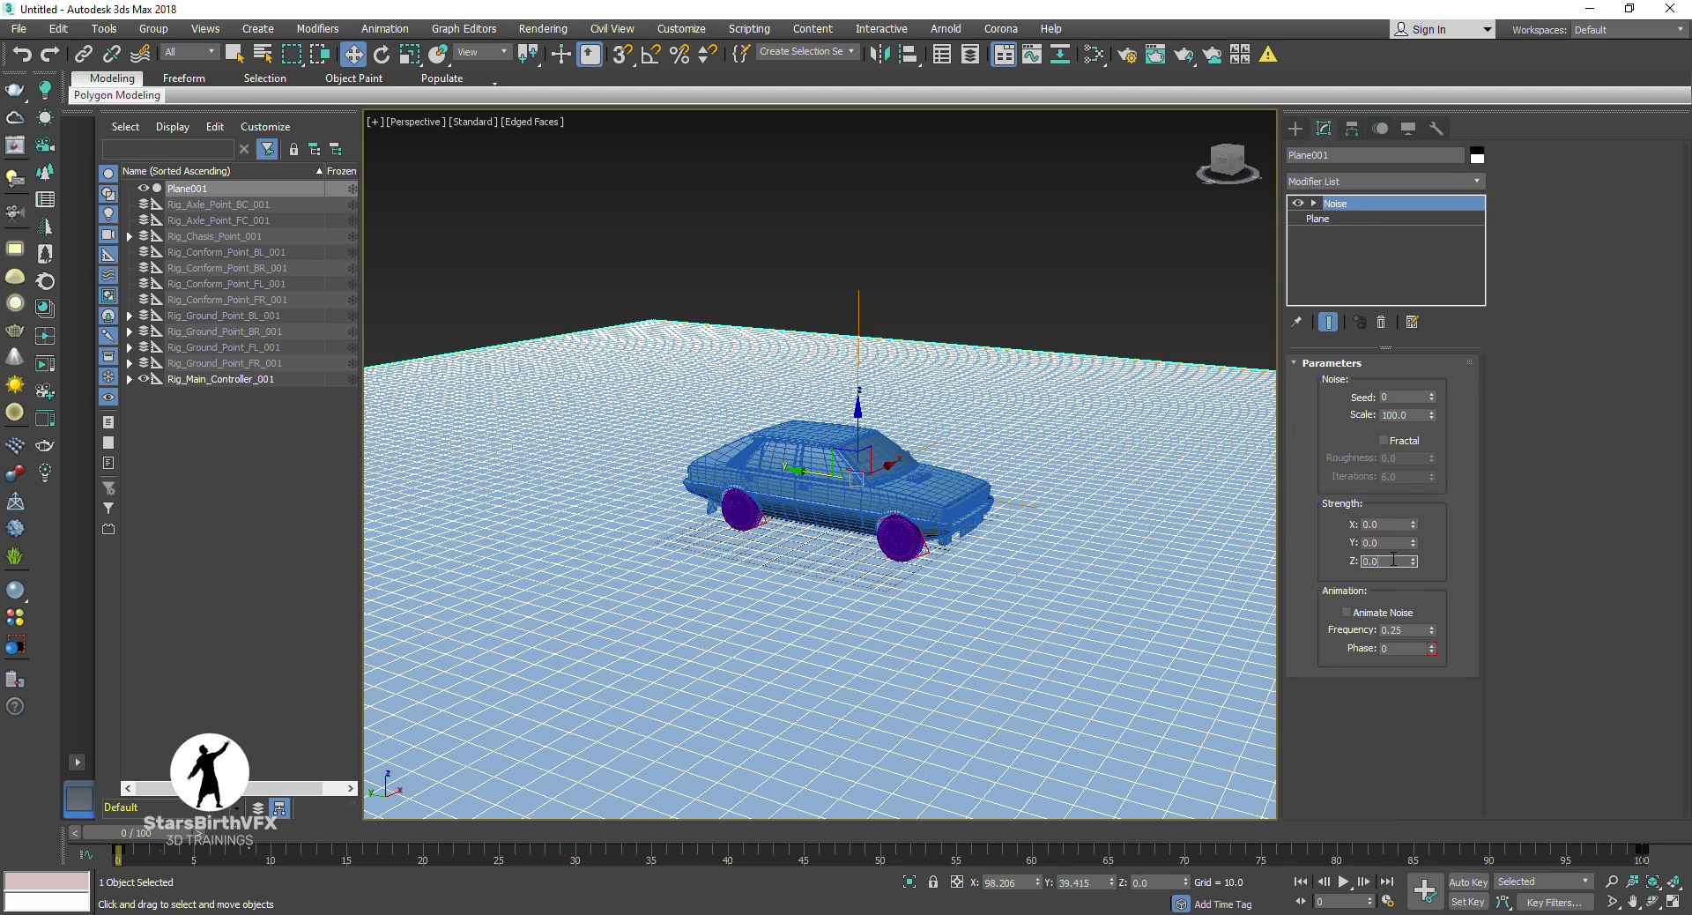
mouse_move(1413, 562)
mouse_down()
mouse_move(1444, 435)
mouse_move(1427, 399)
mouse_up()
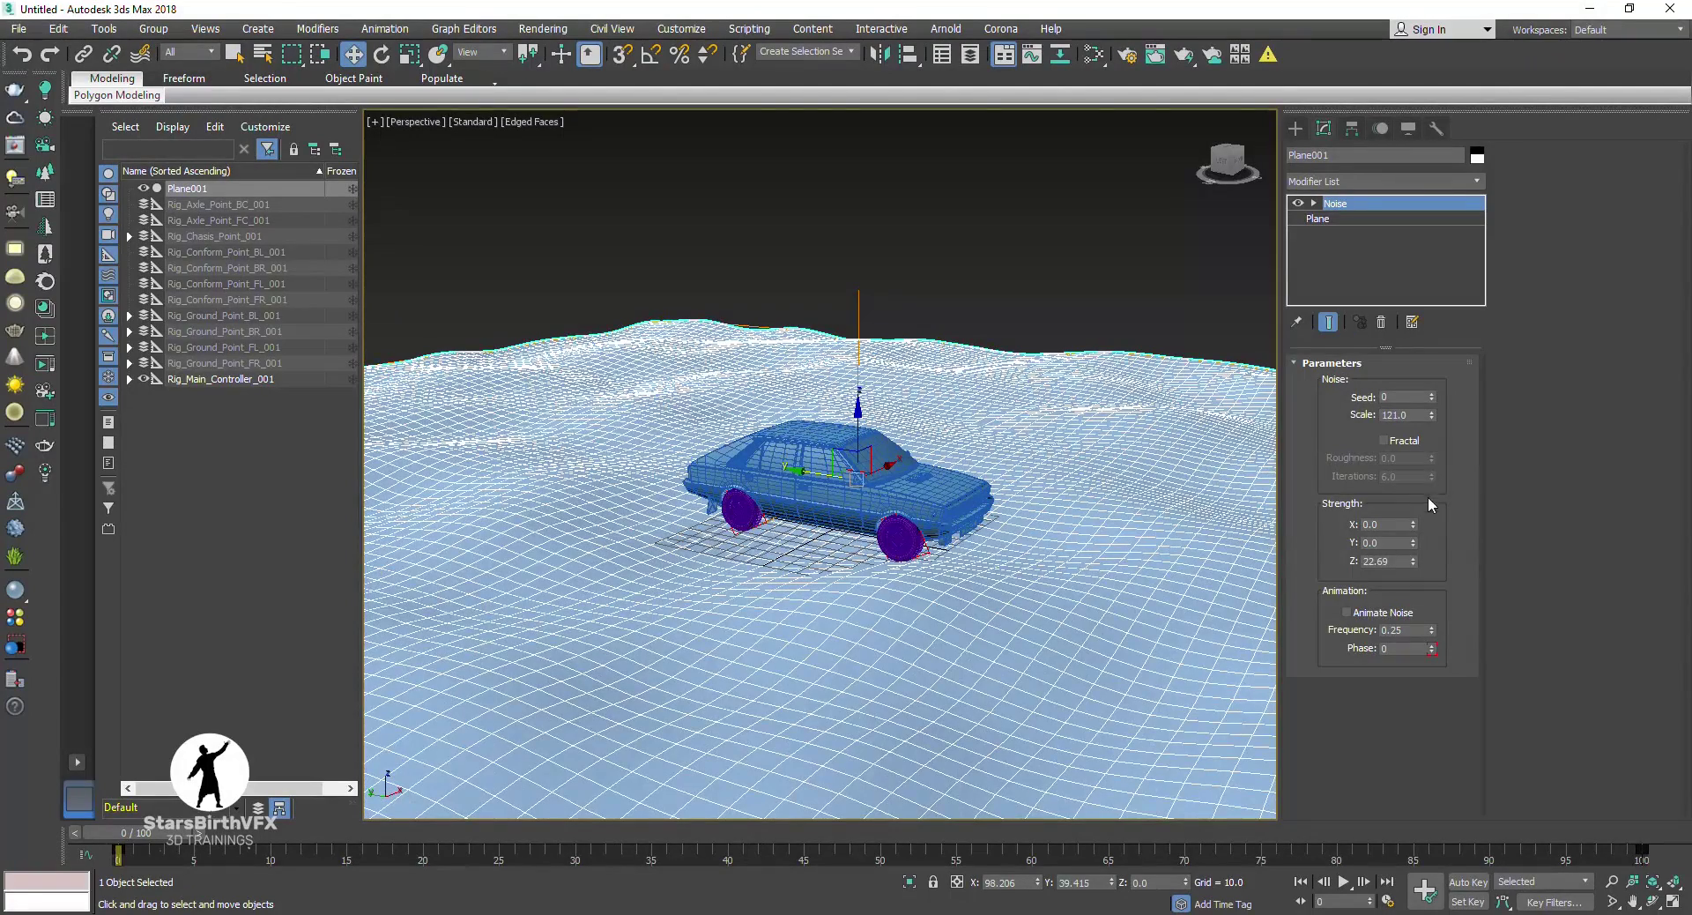
click(1421, 438)
Step: Raise the noise scale to 121 for smoother hills and switch to wireframe display
click(1034, 275)
key(F4)
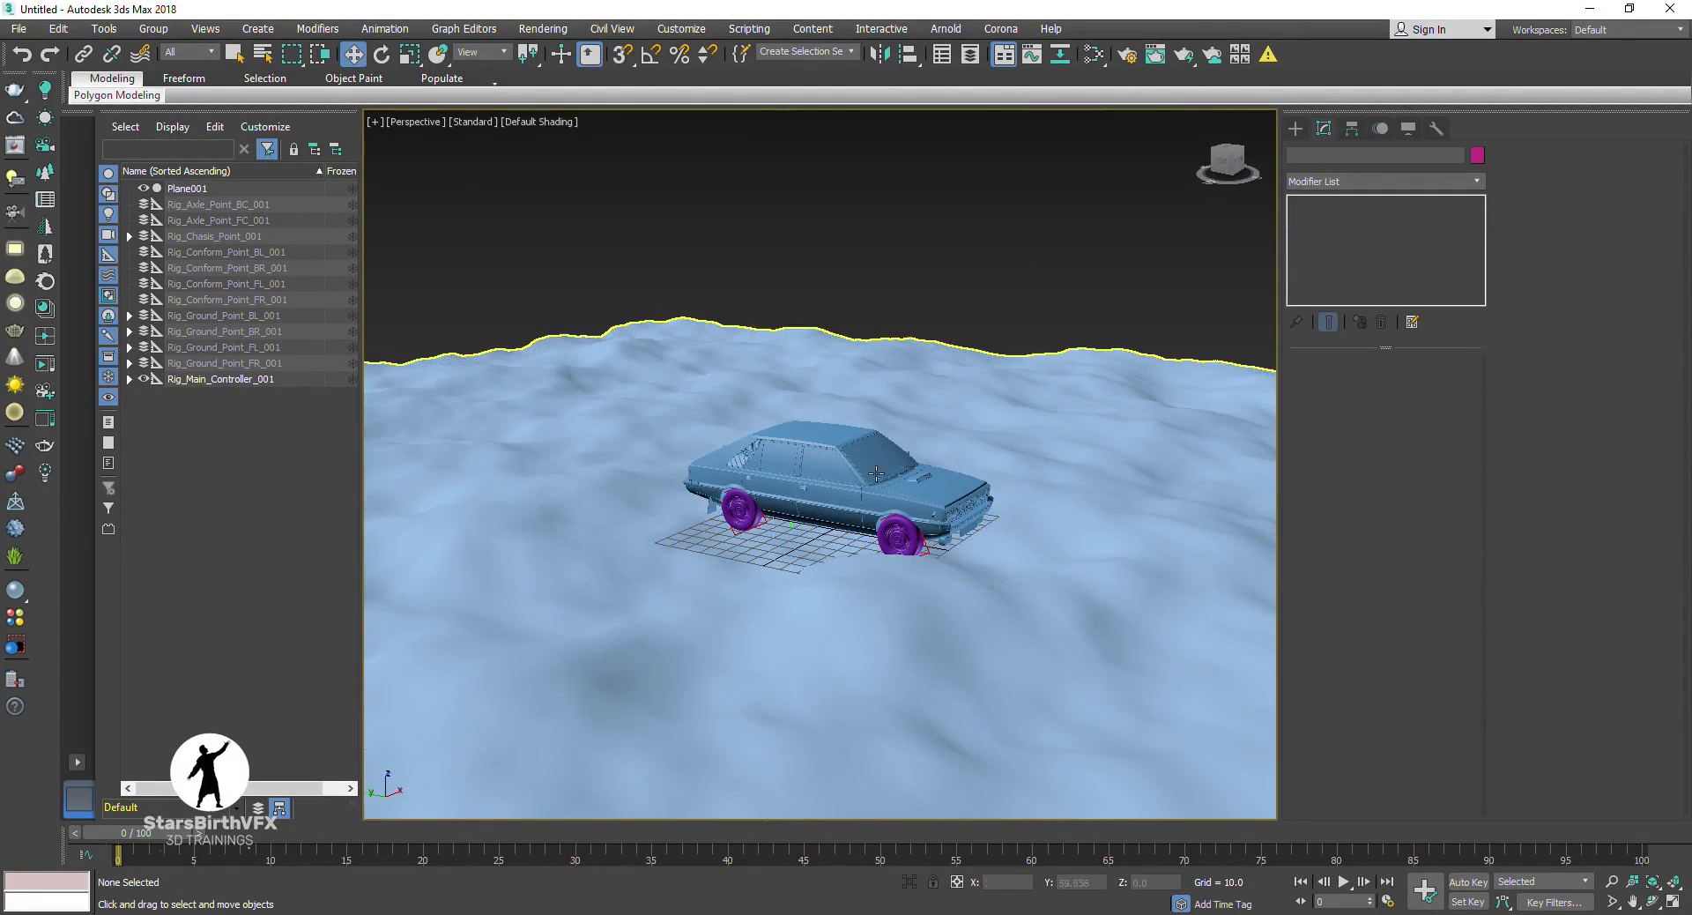
click(1042, 453)
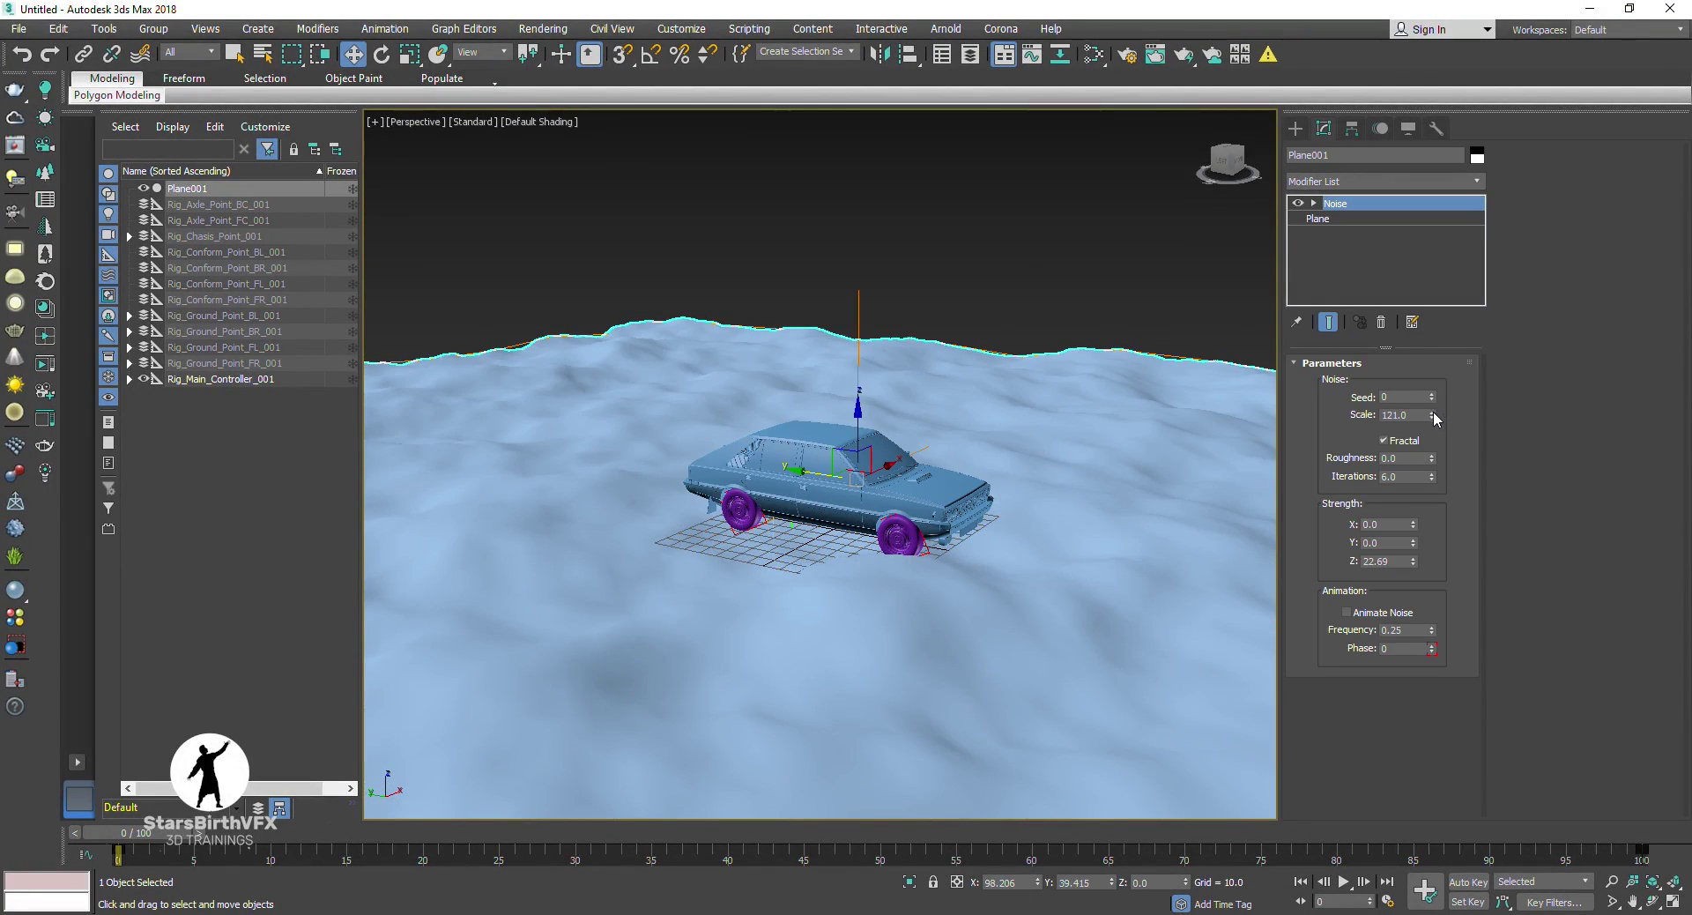
drag(1432, 416, 1432, 302)
click(921, 247)
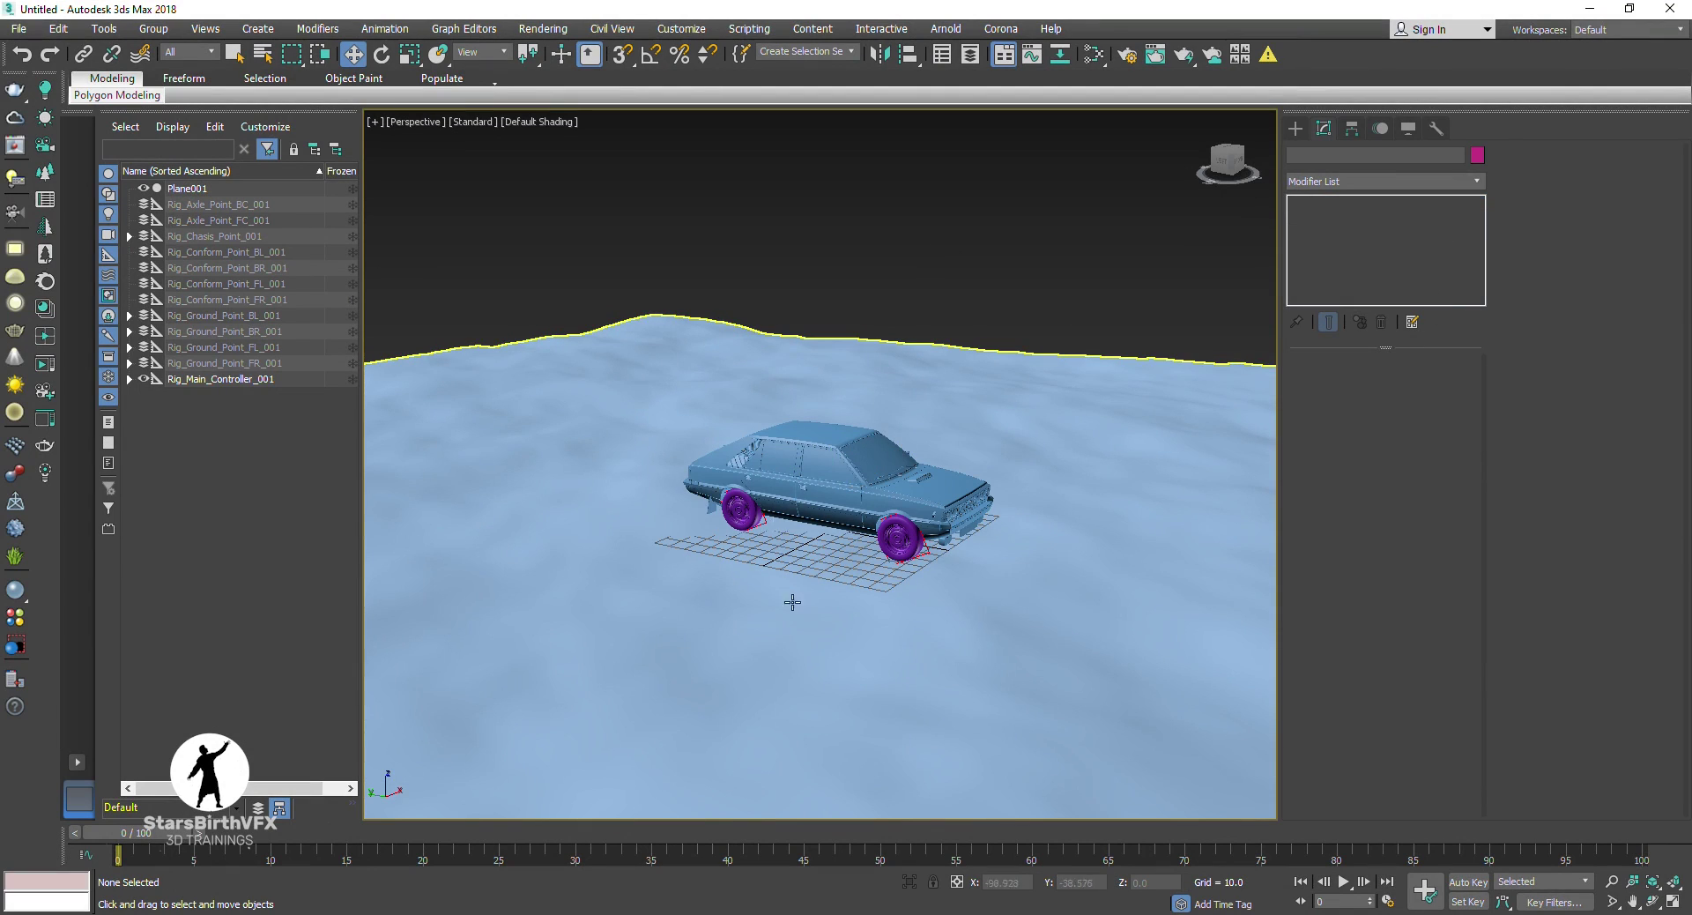
key(F3)
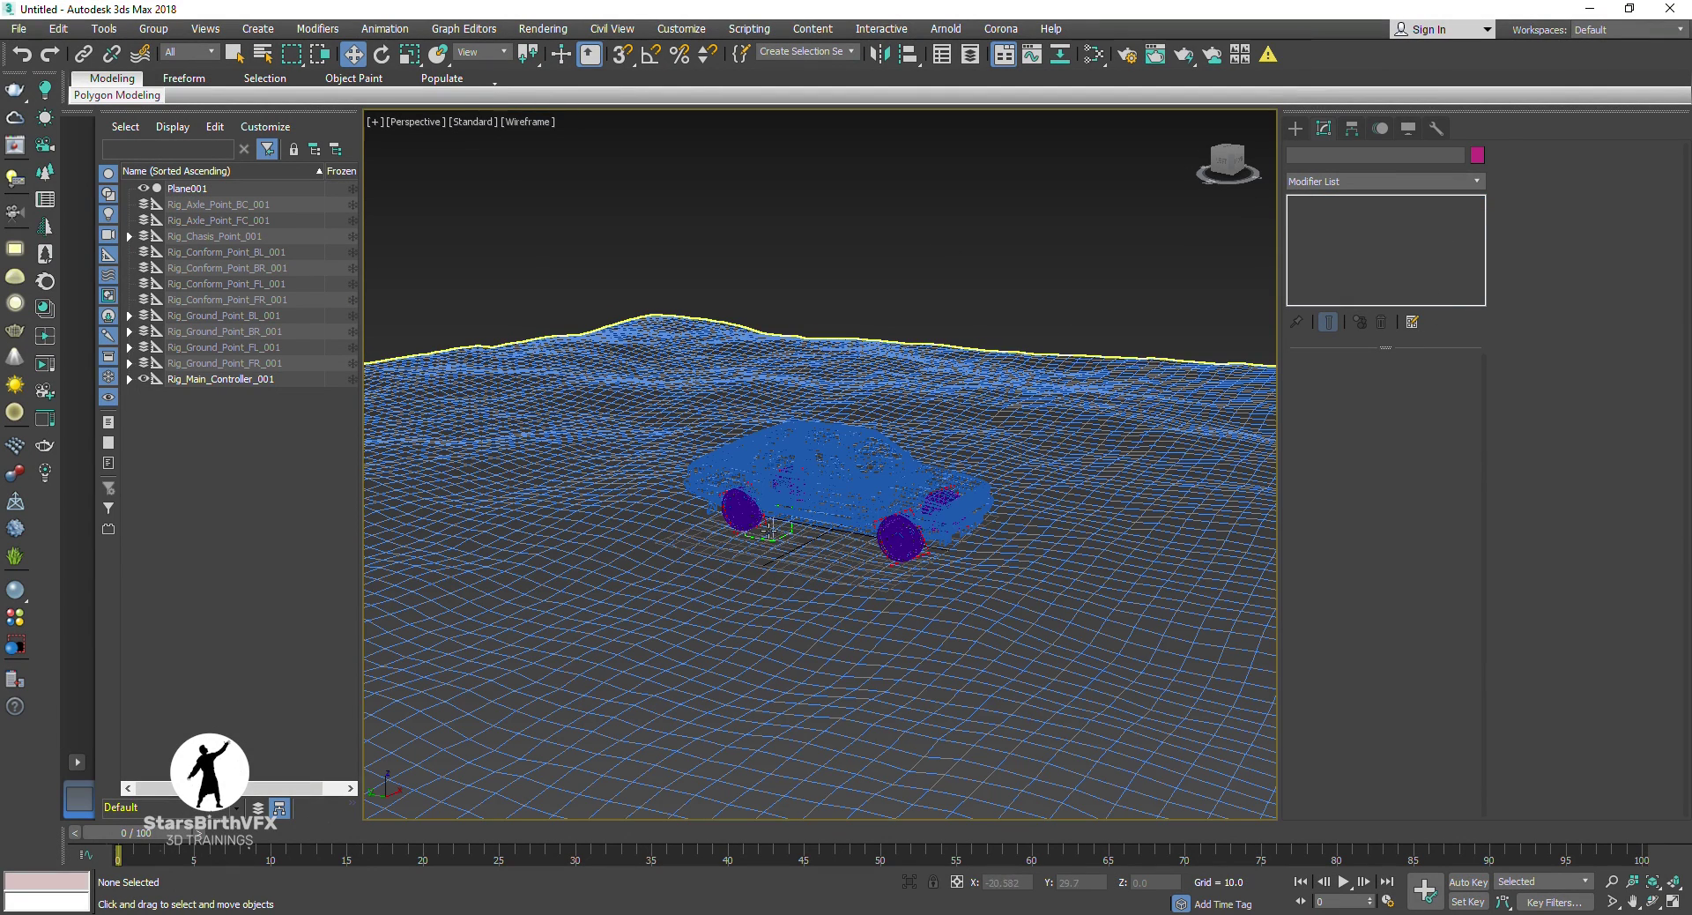
click(770, 529)
Step: Select the rig's main controller and pick Plane001 as its ground object
click(793, 539)
key(F3)
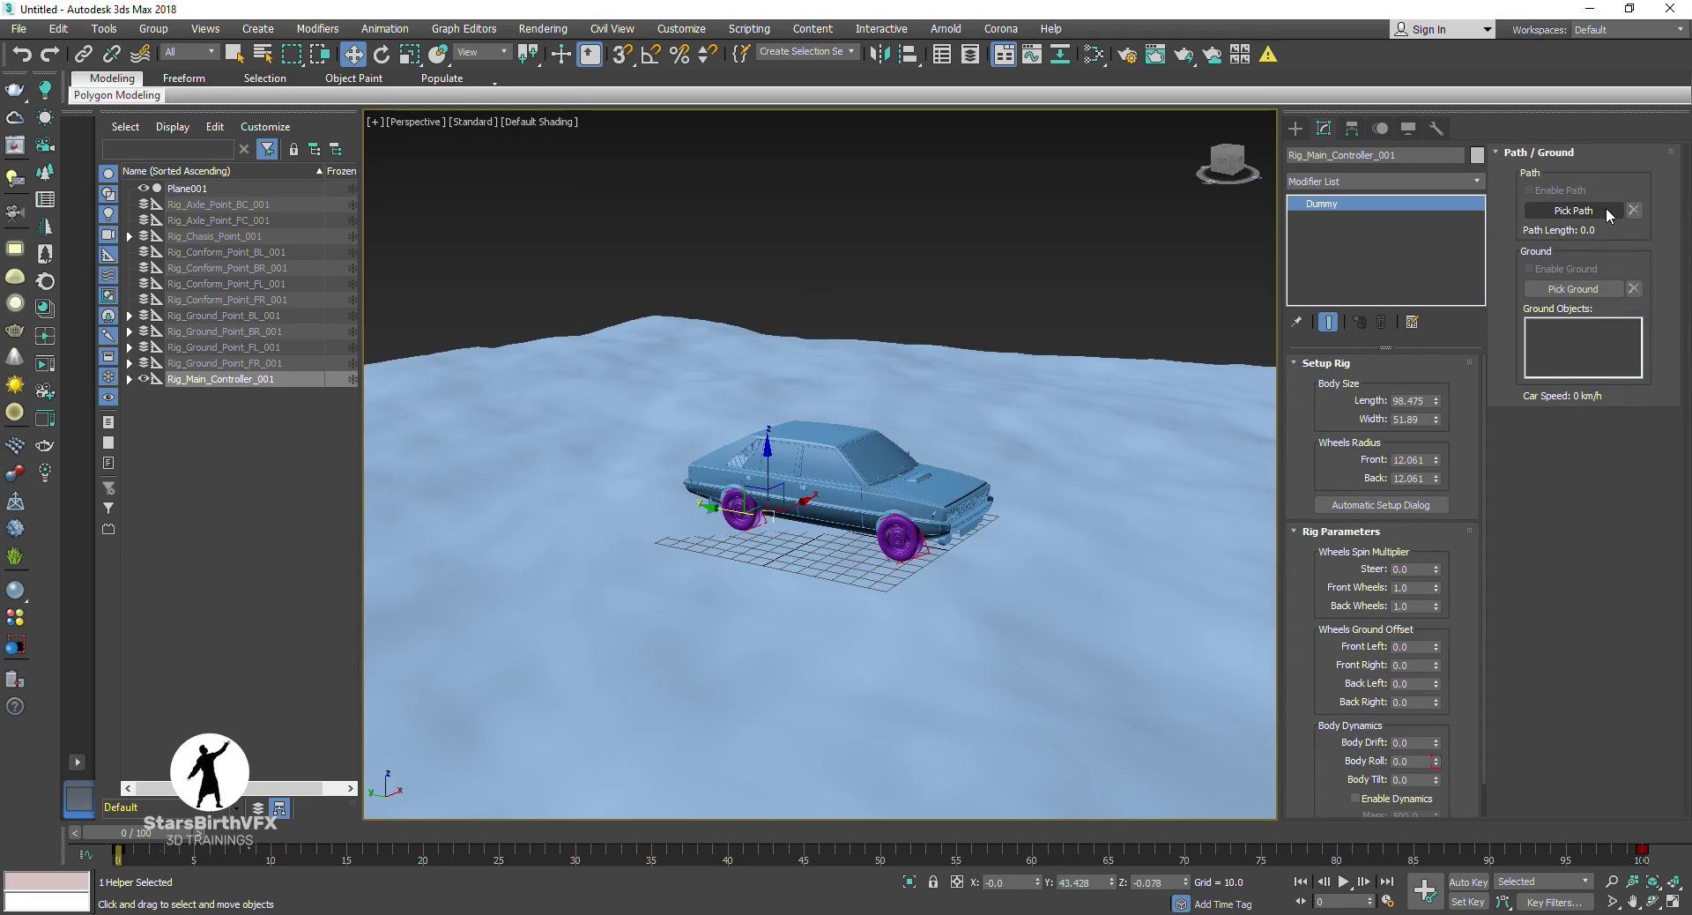
click(1573, 289)
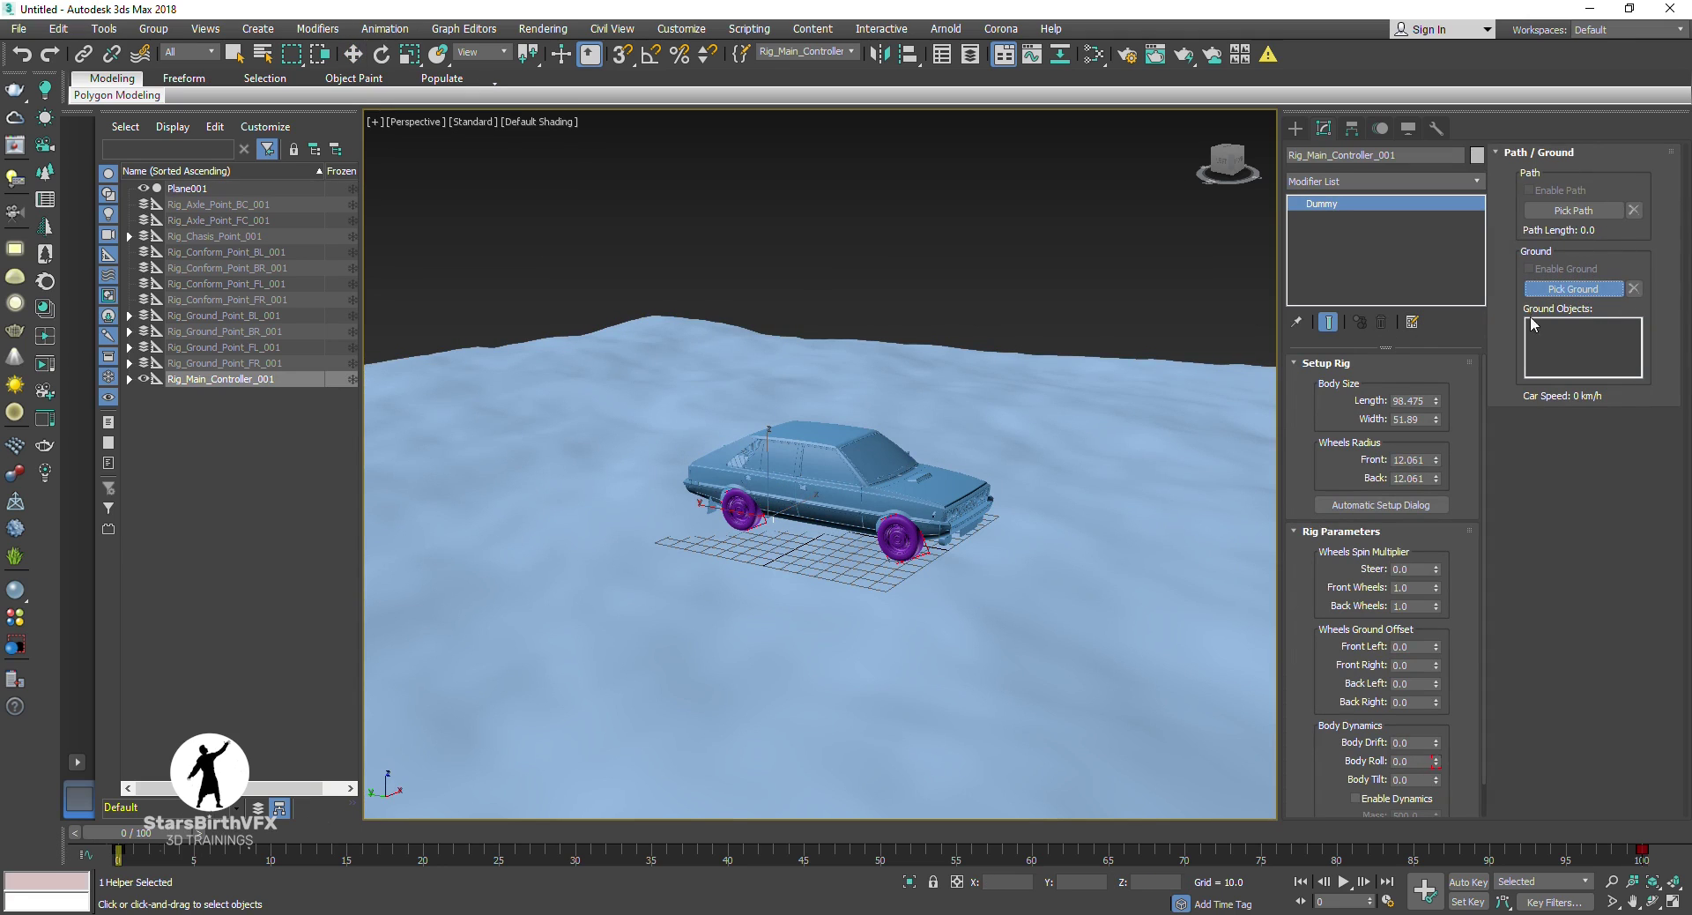
click(1028, 686)
Step: Reposition the rig controller, then with Auto Key on move it across the terrain at frame 100
drag(768, 490, 793, 223)
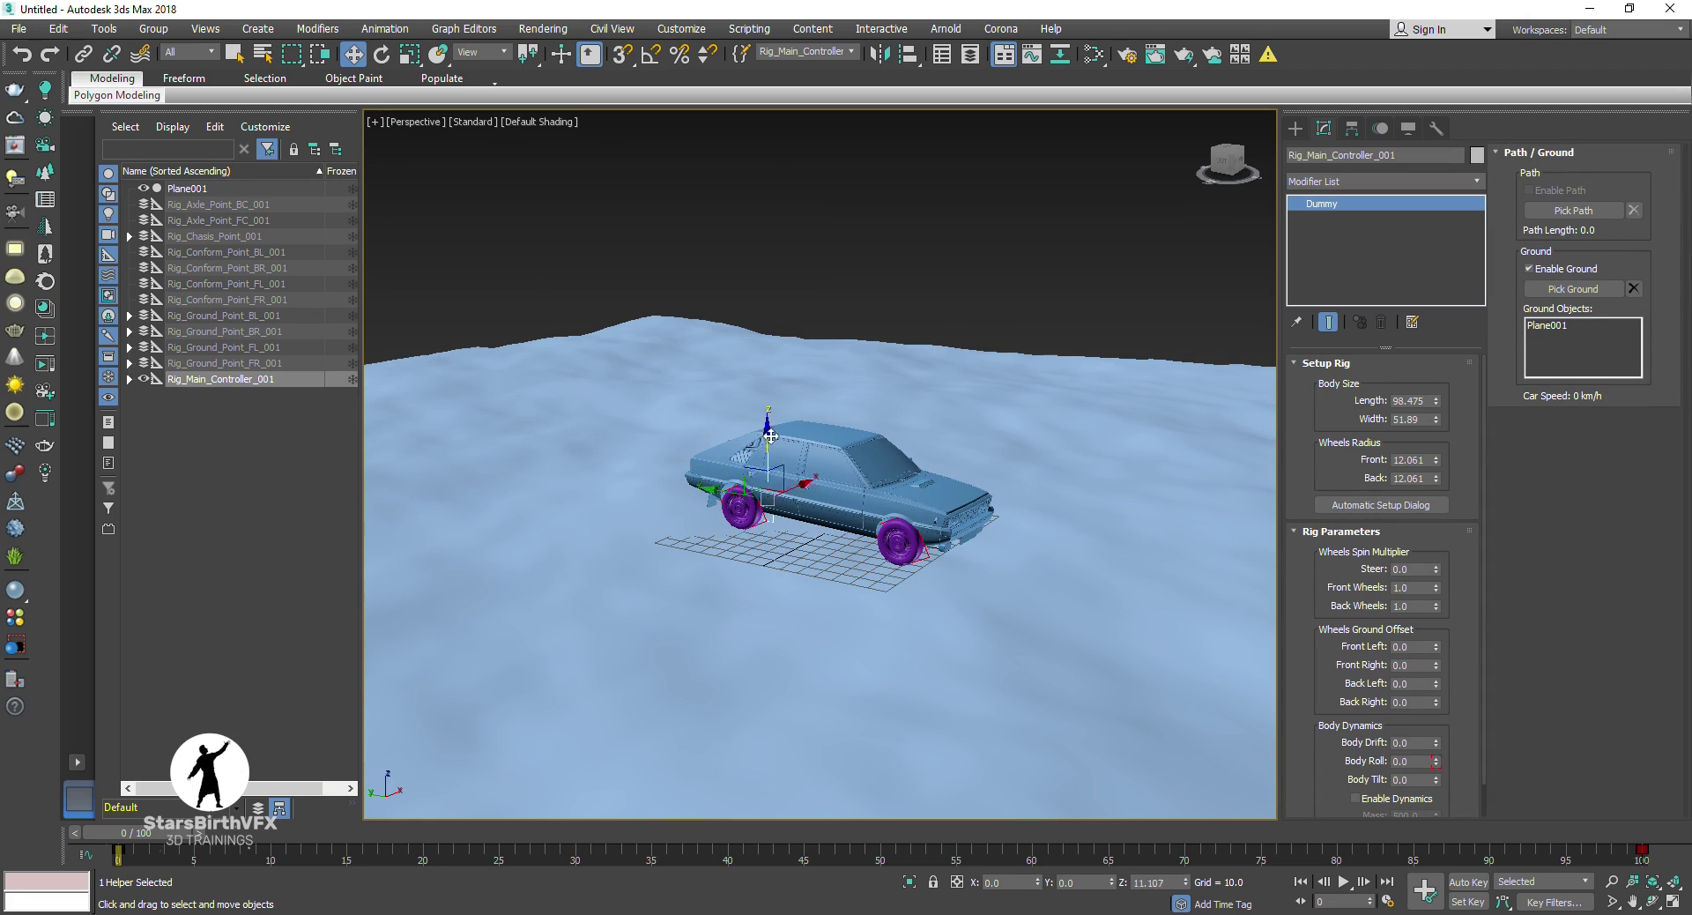
scroll(846, 559, down, 3)
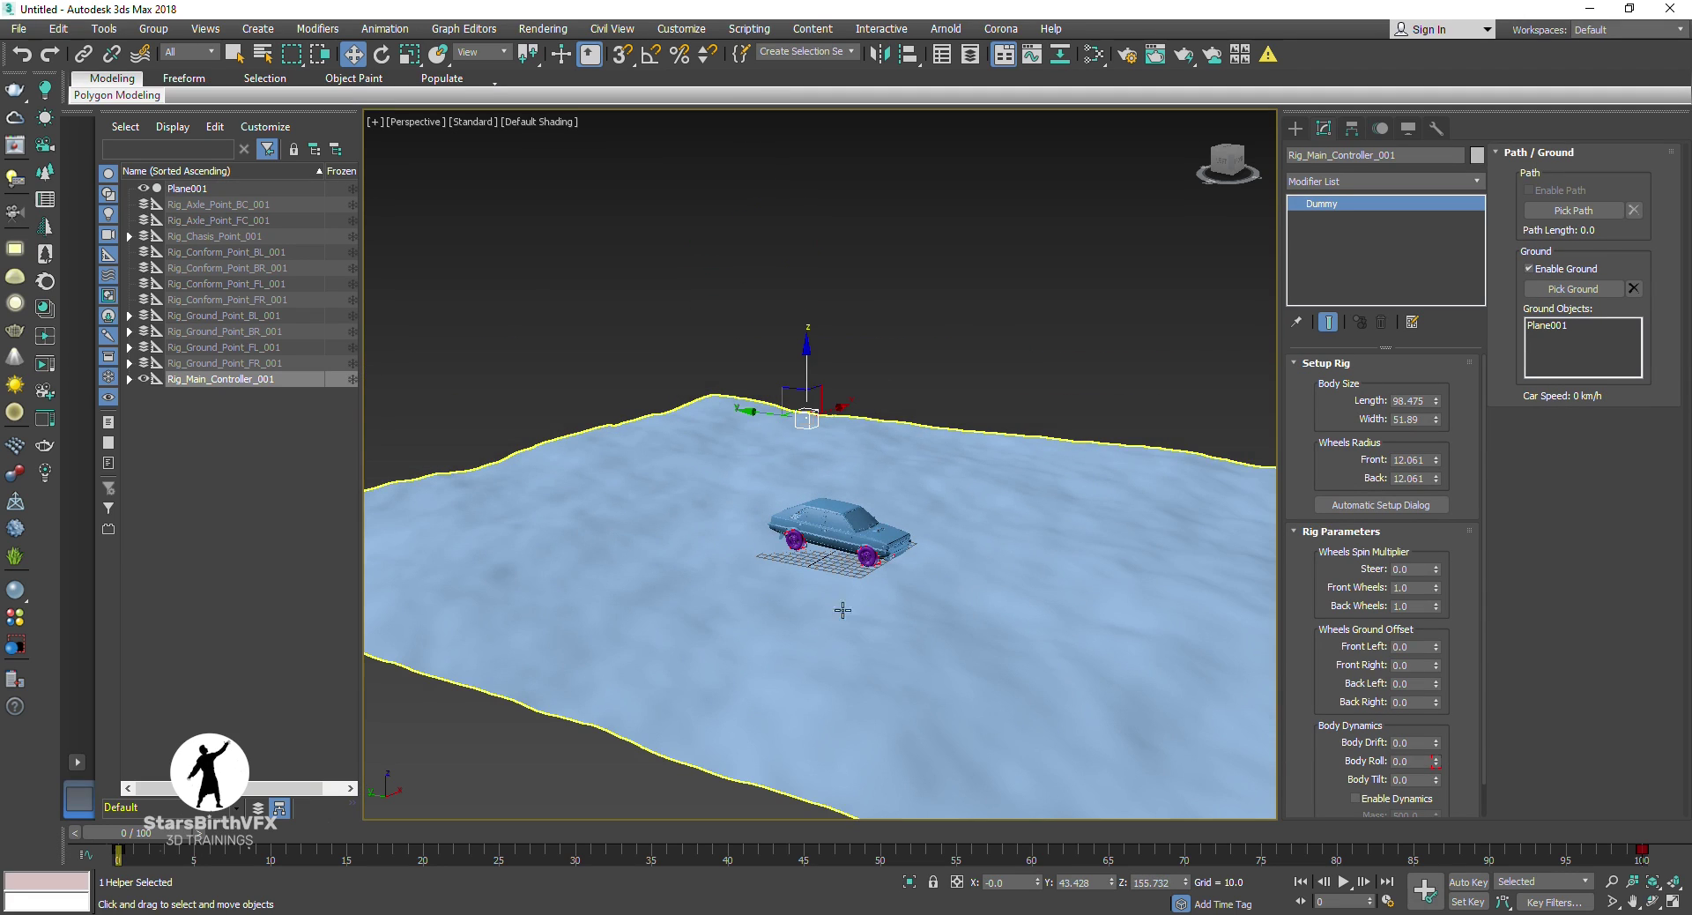
drag(752, 411, 457, 377)
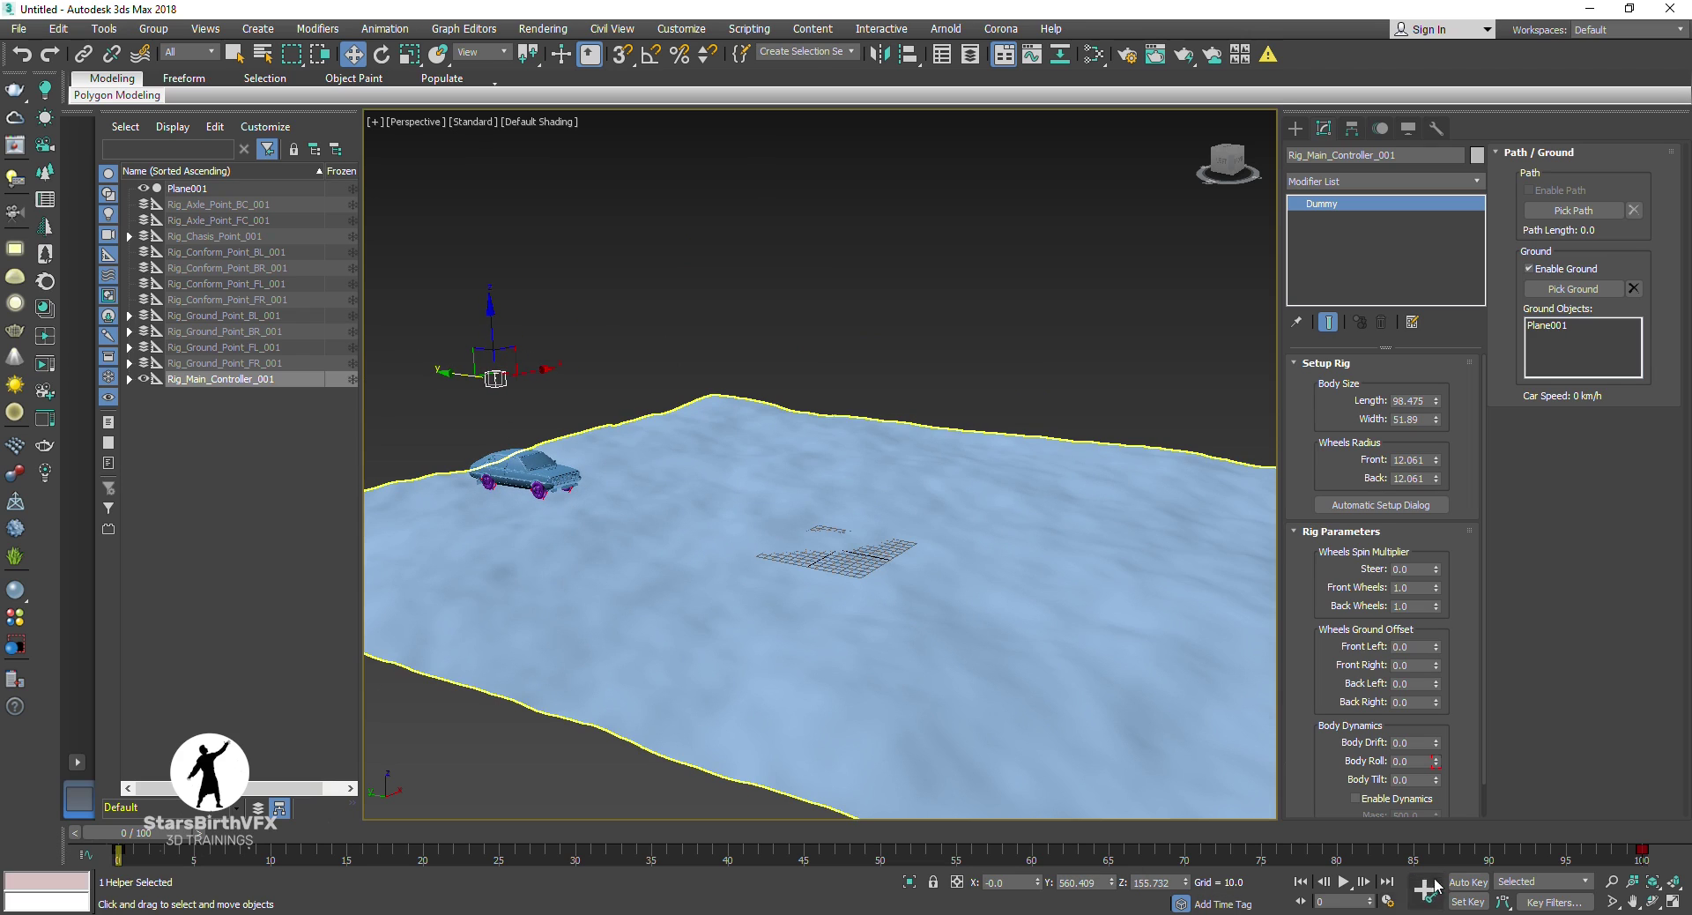
click(1468, 881)
drag(1165, 832, 1612, 832)
key(w)
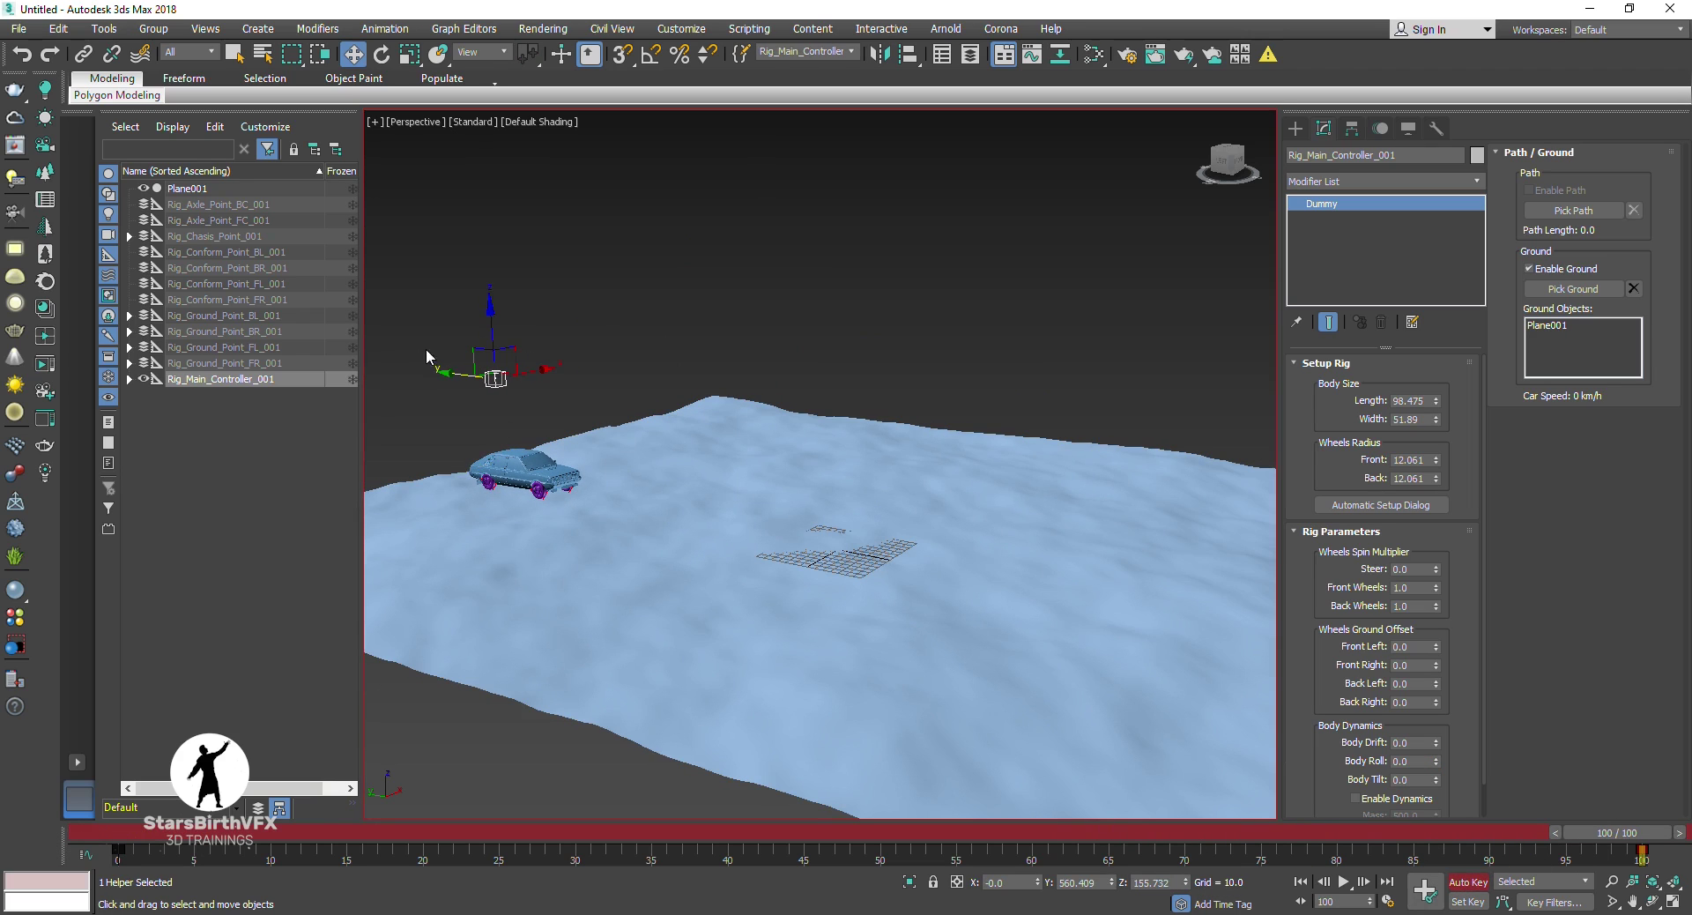
mouse_move(462, 375)
mouse_down()
mouse_move(826, 471)
mouse_move(1184, 515)
mouse_up()
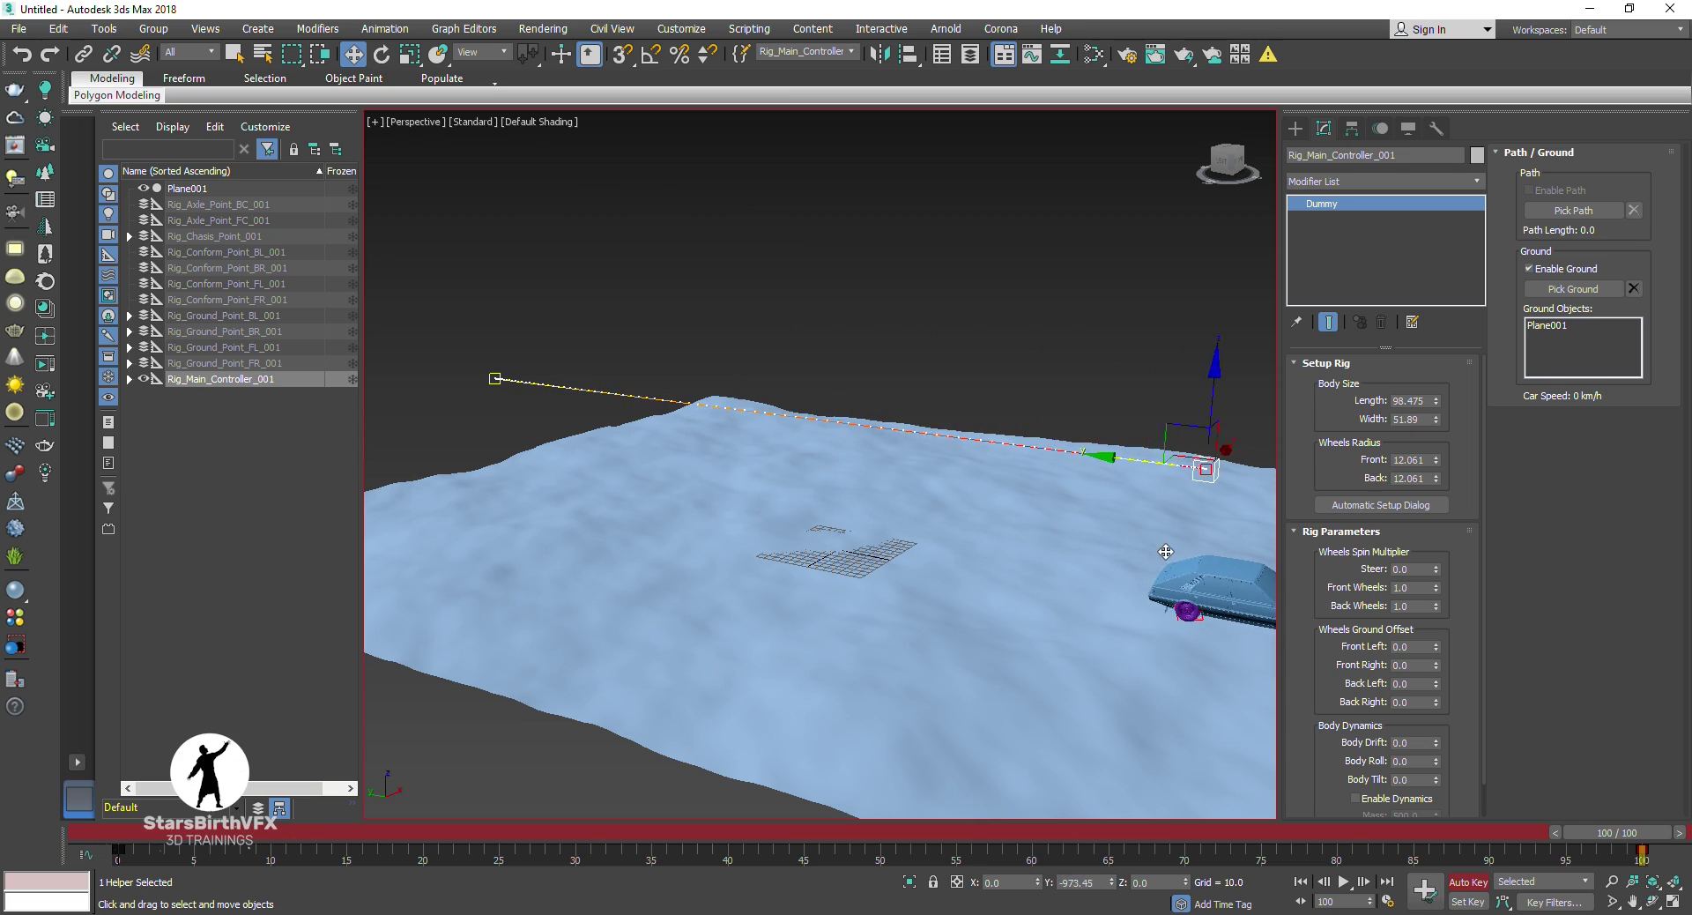
Step: Orbit around the car and play back the keyed animation
click(1653, 900)
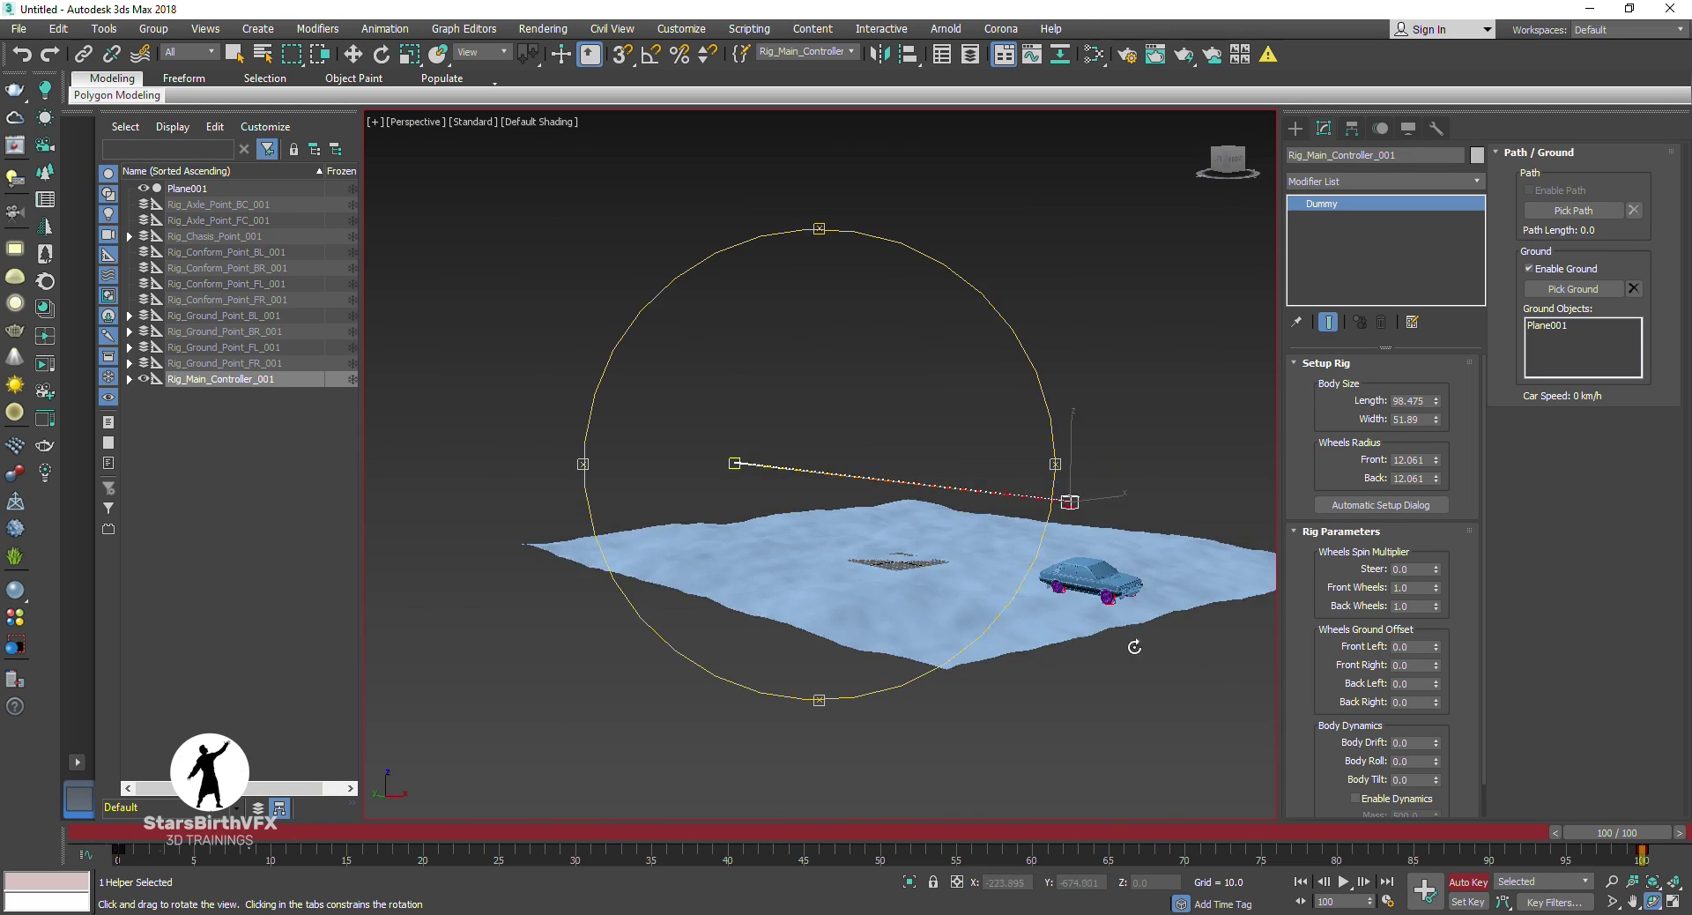
scroll(942, 407, up, 5)
drag(942, 408, 933, 407)
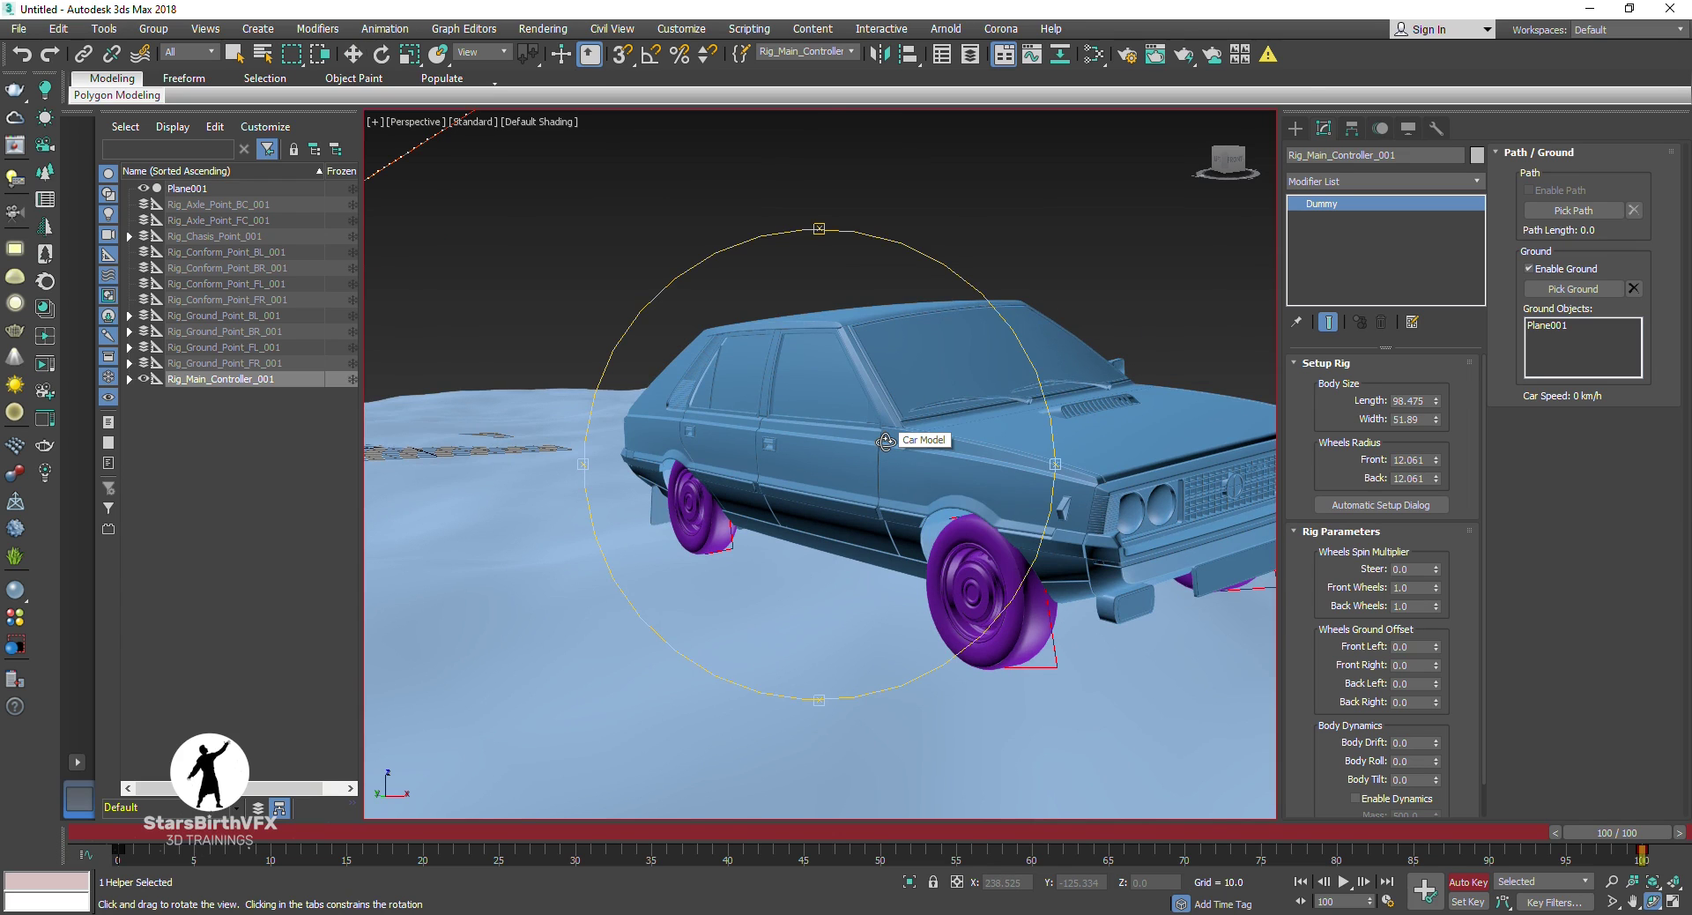
drag(885, 442, 868, 436)
scroll(867, 436, down, 5)
scroll(847, 430, up, 5)
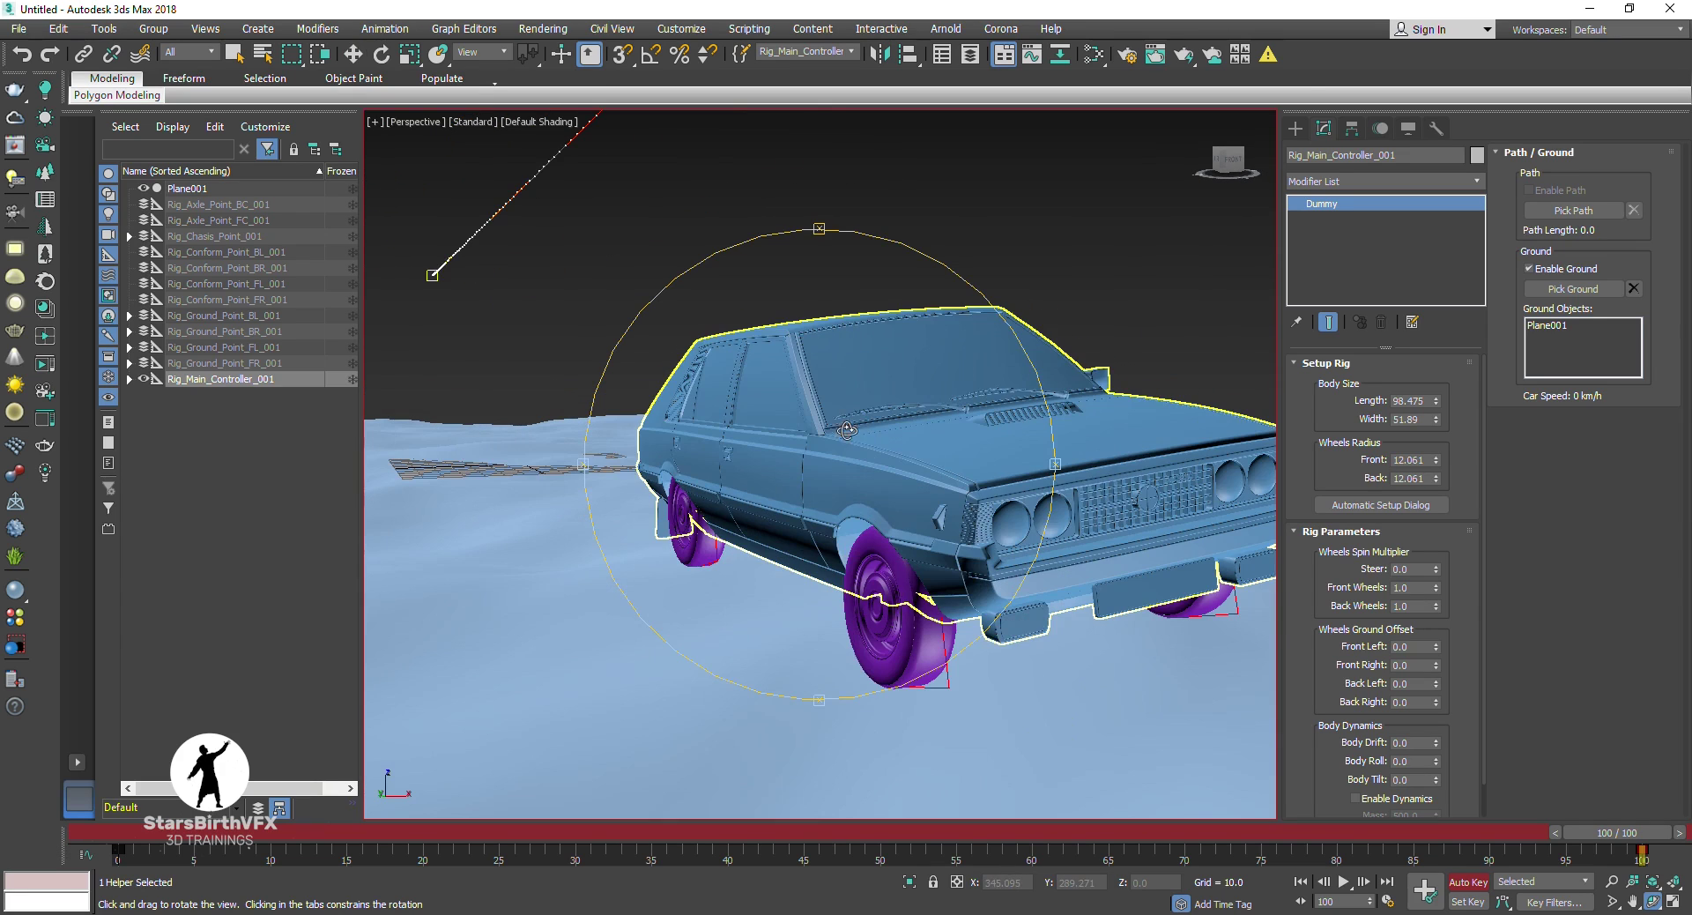
click(1343, 881)
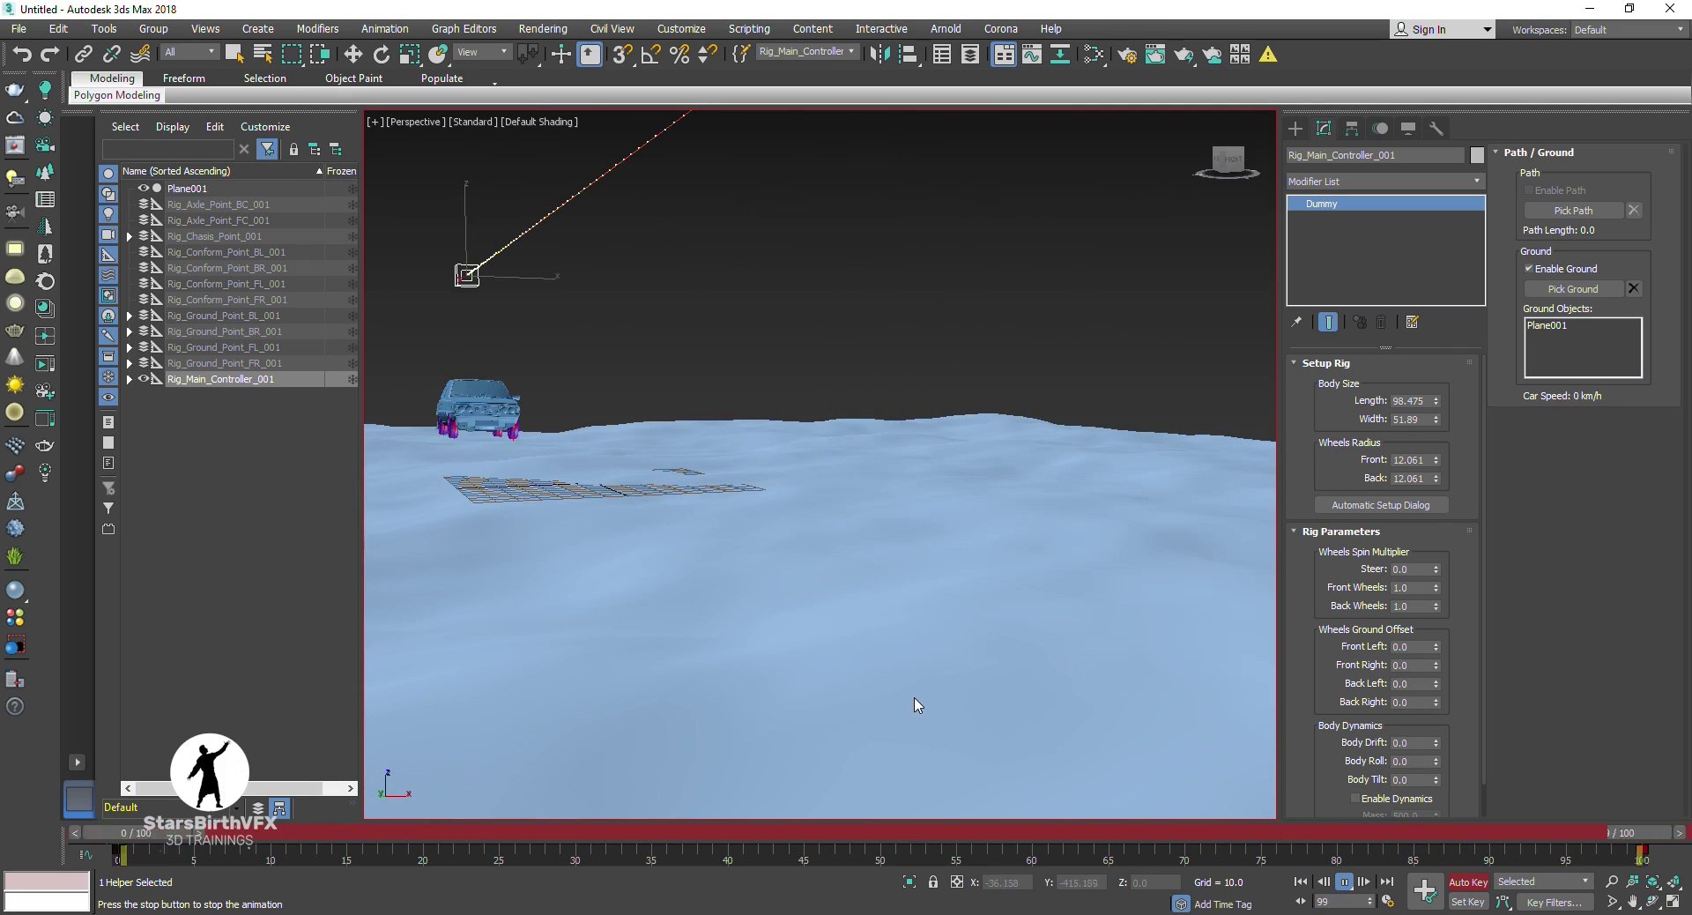
Step: Turn Auto Key off and enable Body Dynamics on the car rig
key(n)
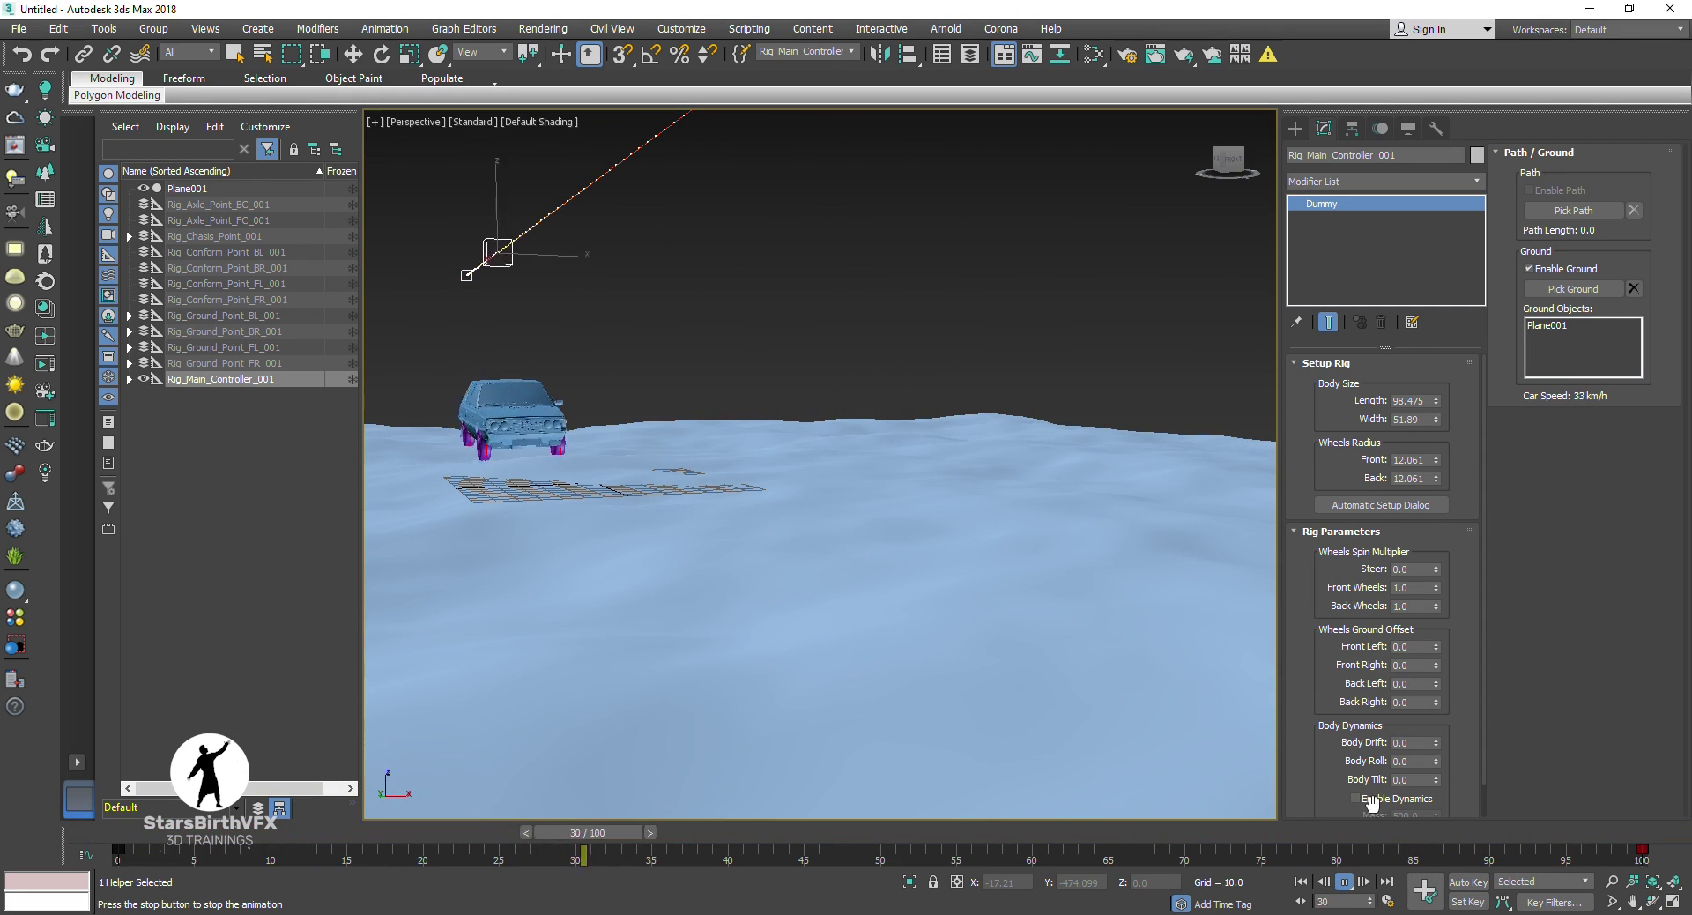
click(1376, 799)
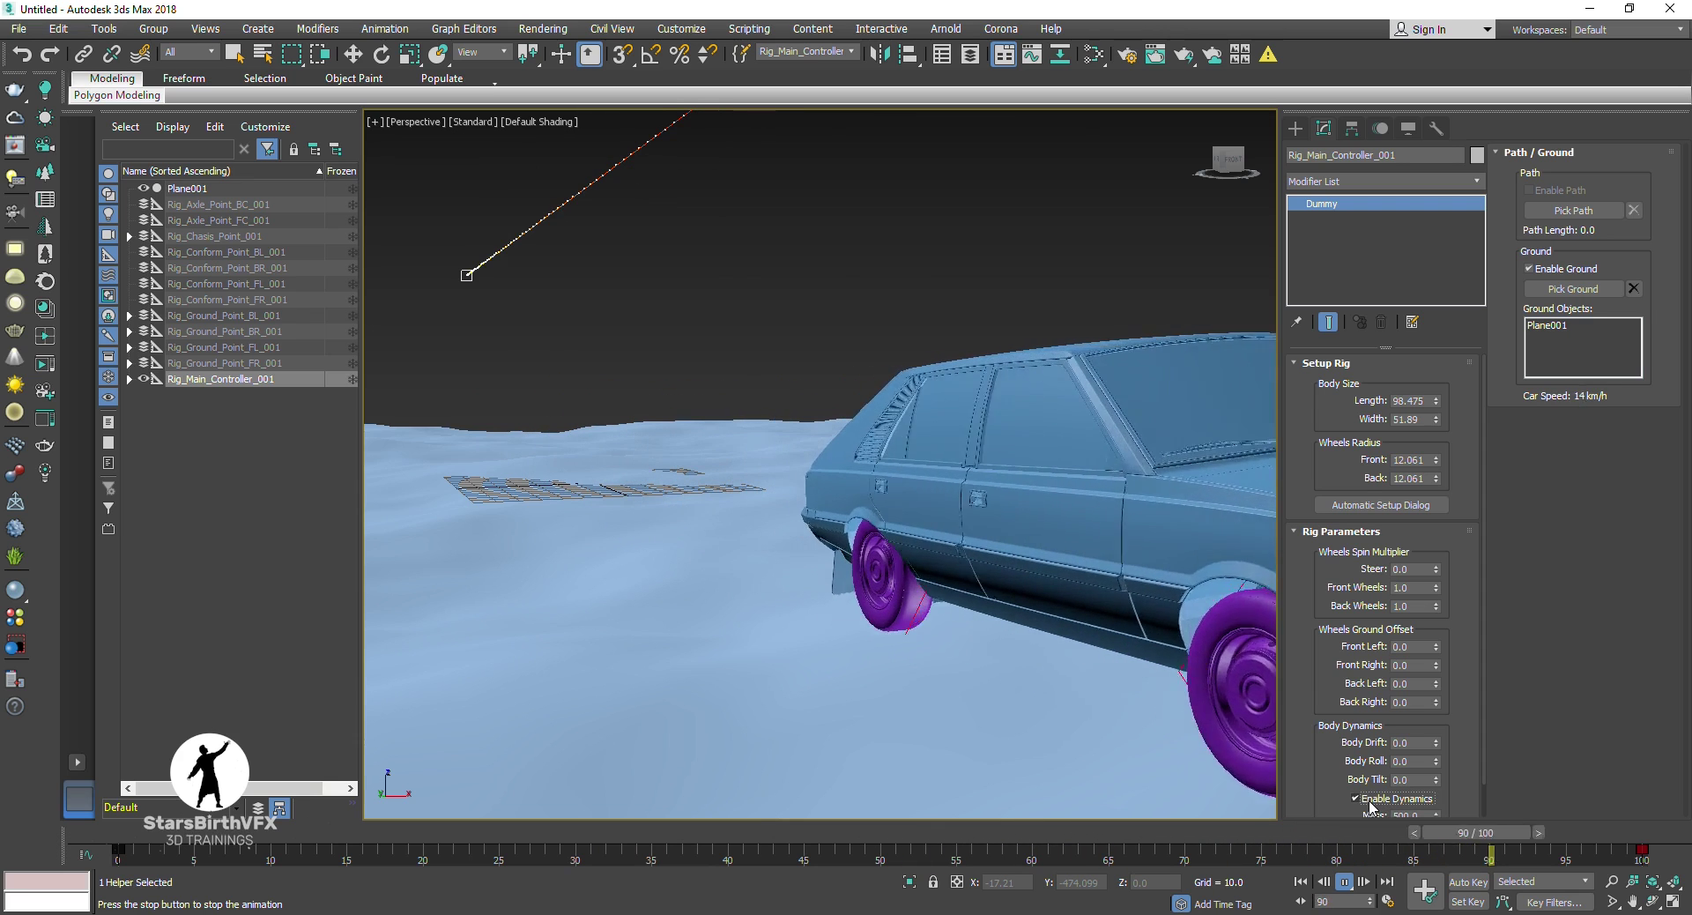
scroll(715, 483, down, 5)
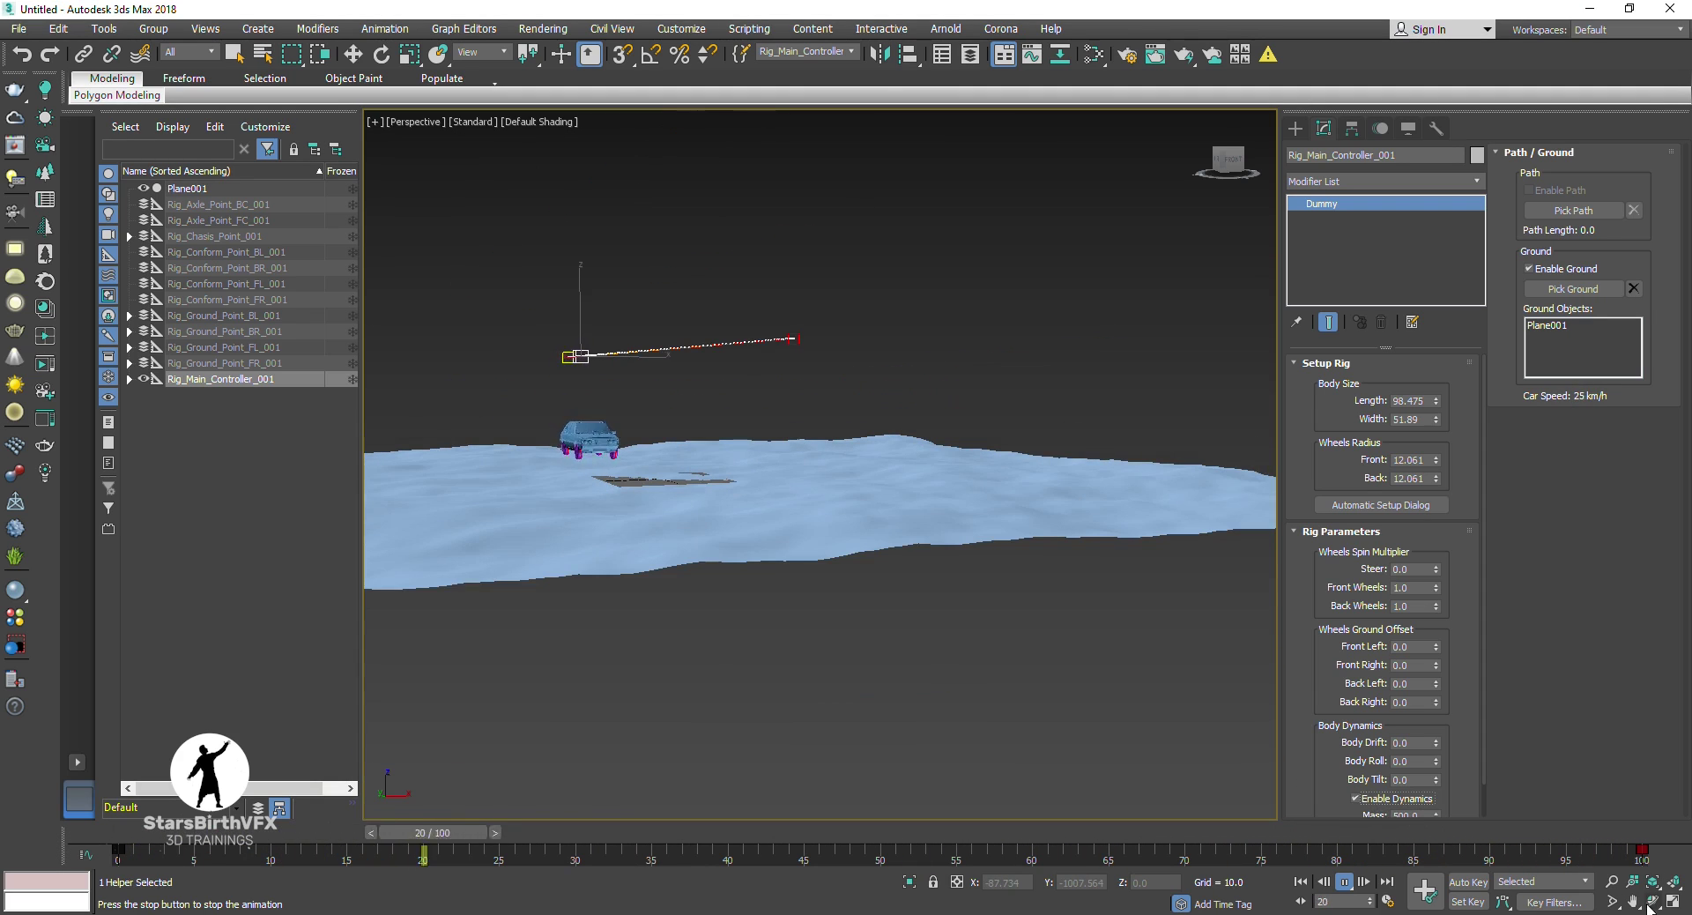
alt+middle_drag(820, 440, 819, 499)
drag(820, 498, 802, 432)
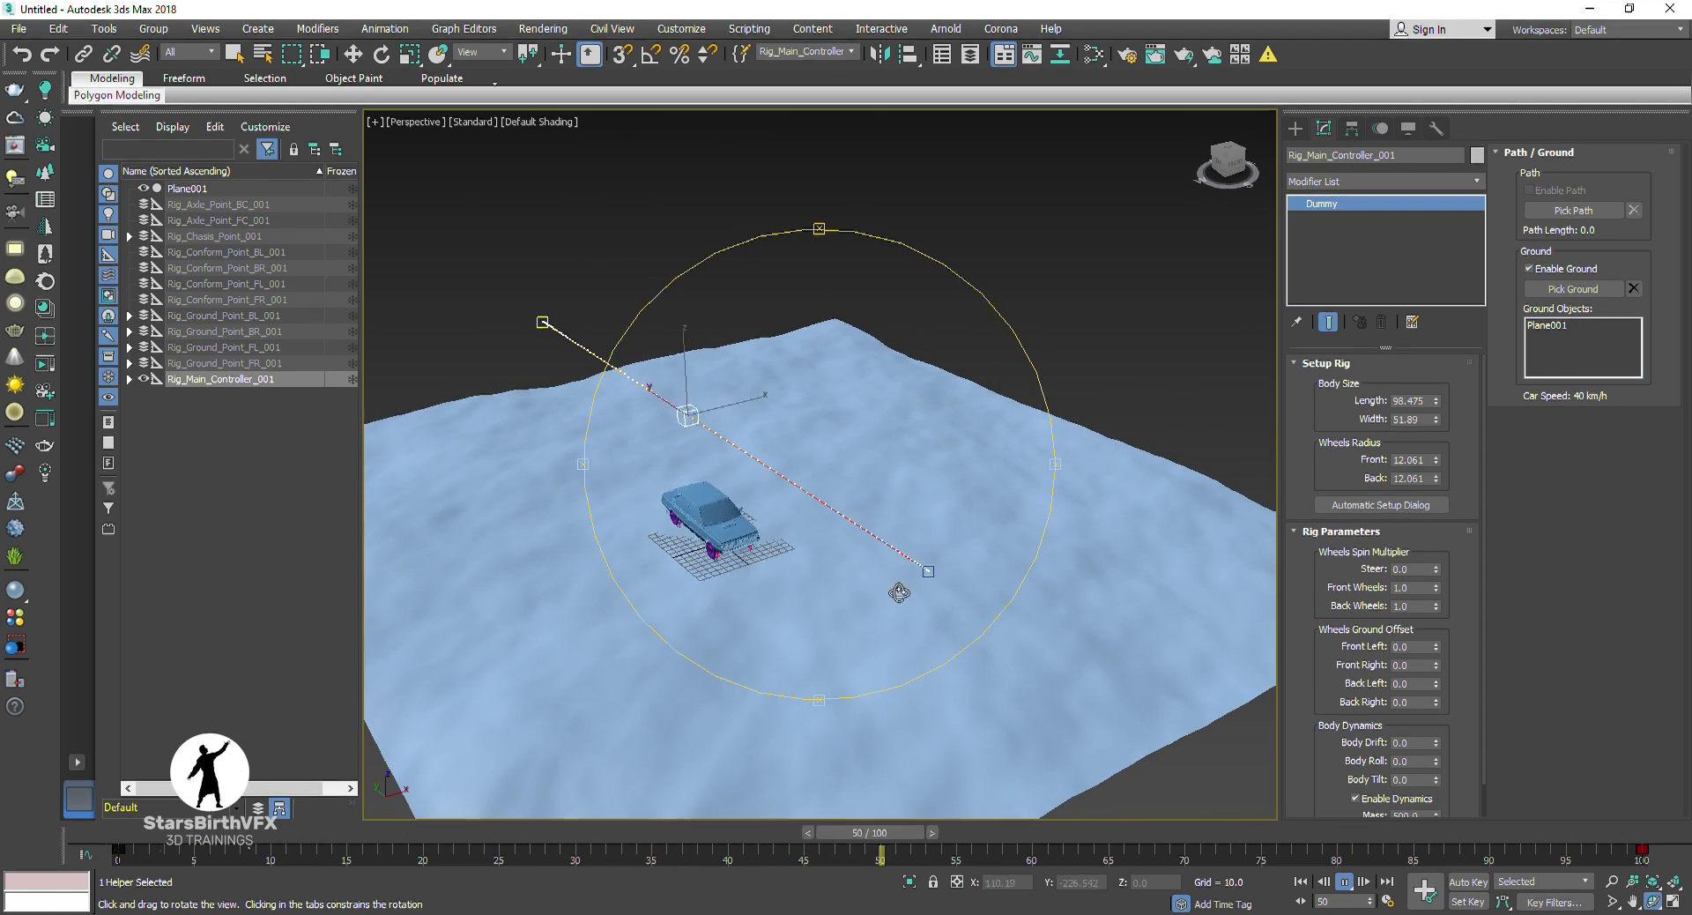
Step: Key the controller sideways at frame 61 so the path curves, then scrub to check it
key(n)
drag(1105, 832, 1044, 832)
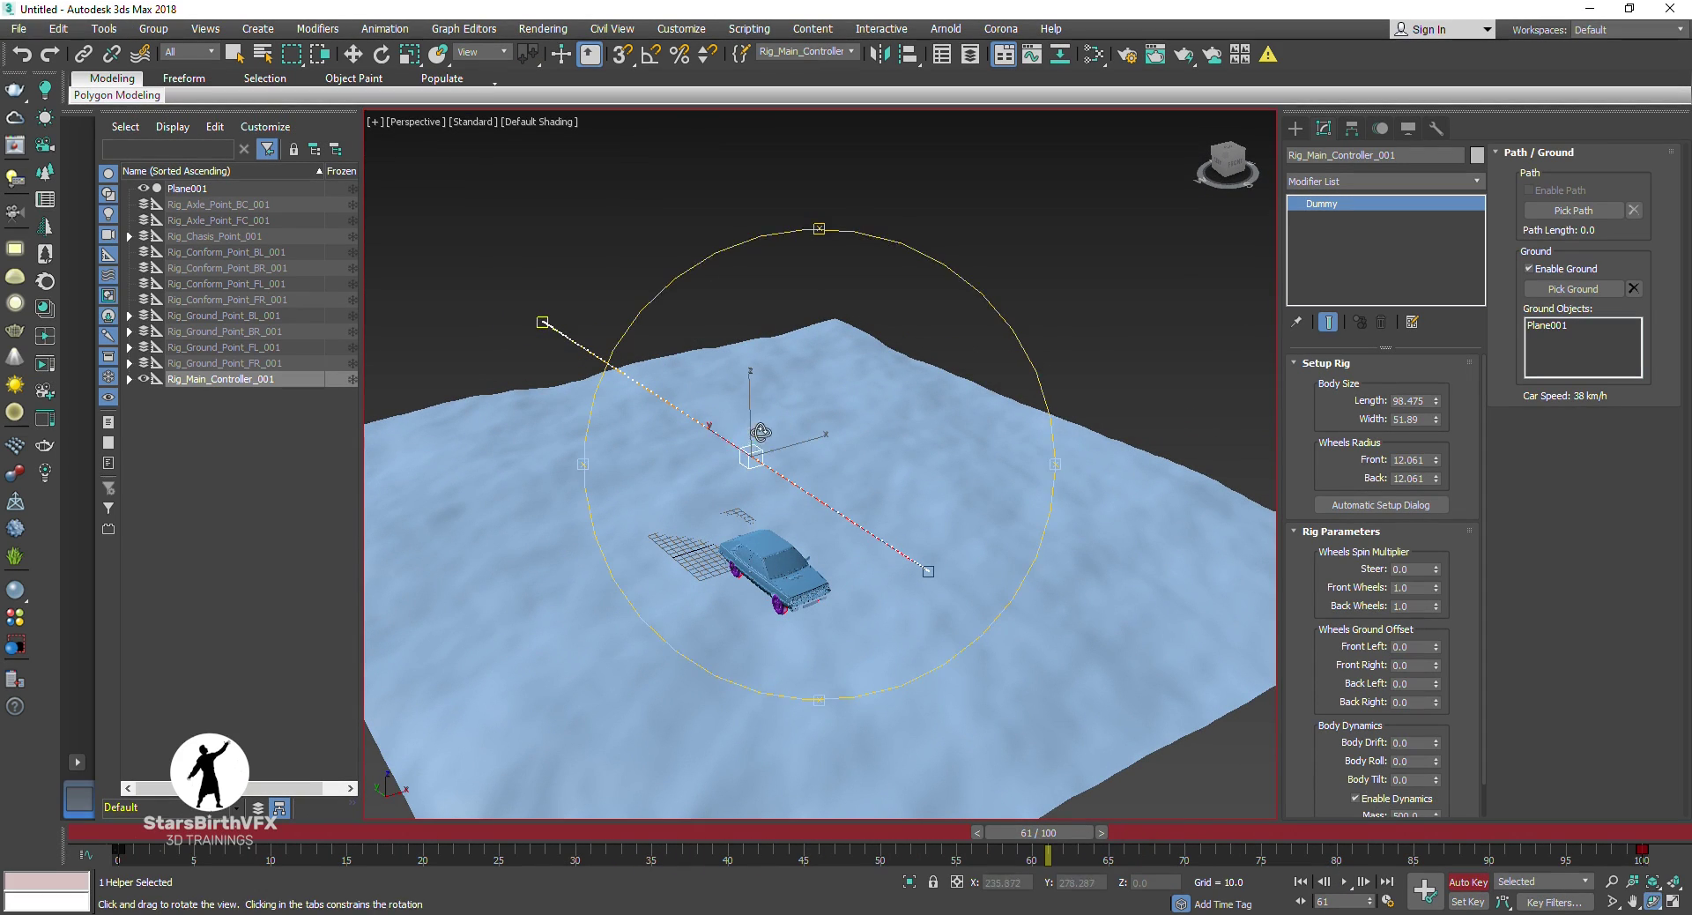
key(w)
drag(775, 449, 690, 476)
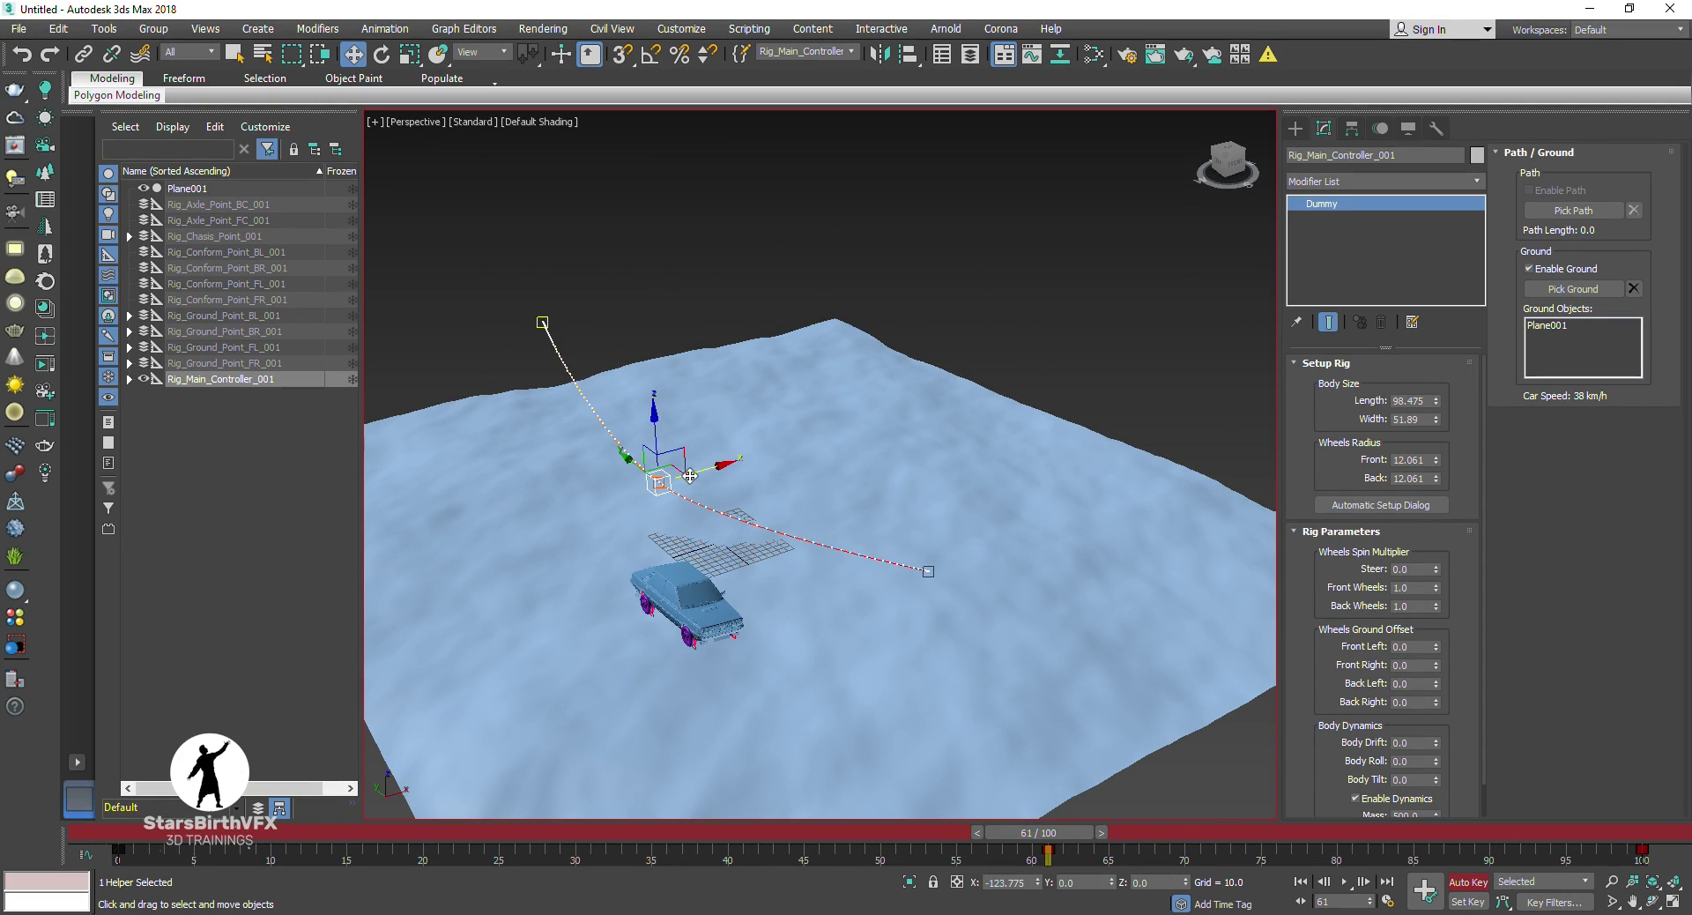
click(1486, 880)
mouse_move(1044, 841)
mouse_down()
mouse_move(1214, 884)
mouse_move(117, 883)
mouse_up()
key(w)
click(553, 398)
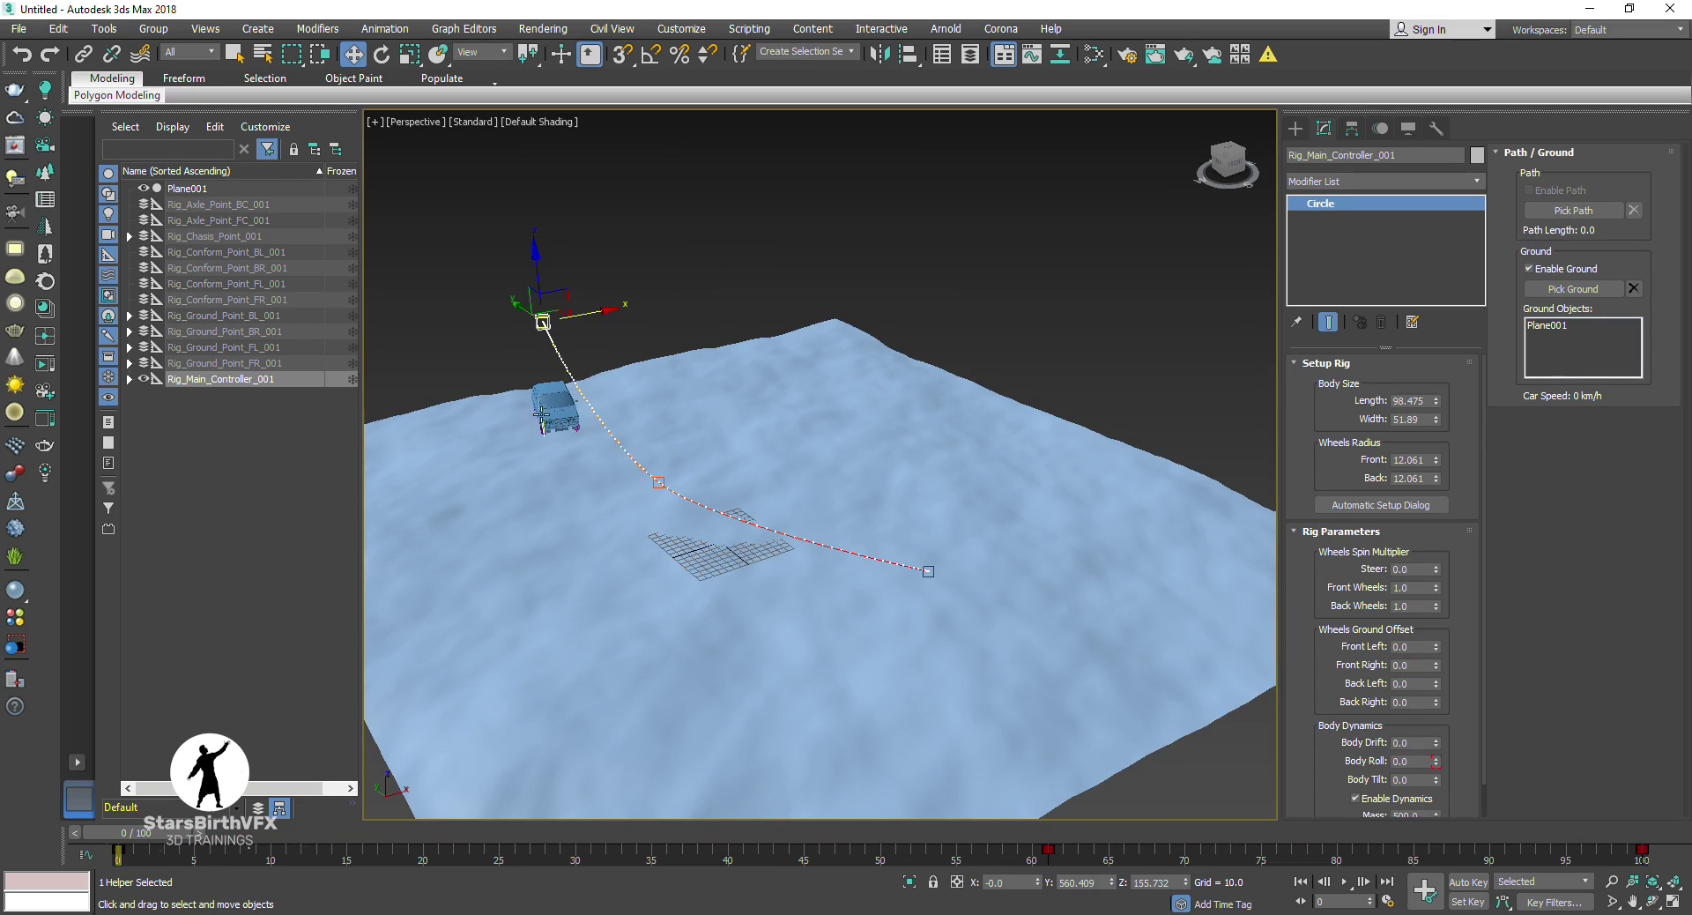
click(554, 399)
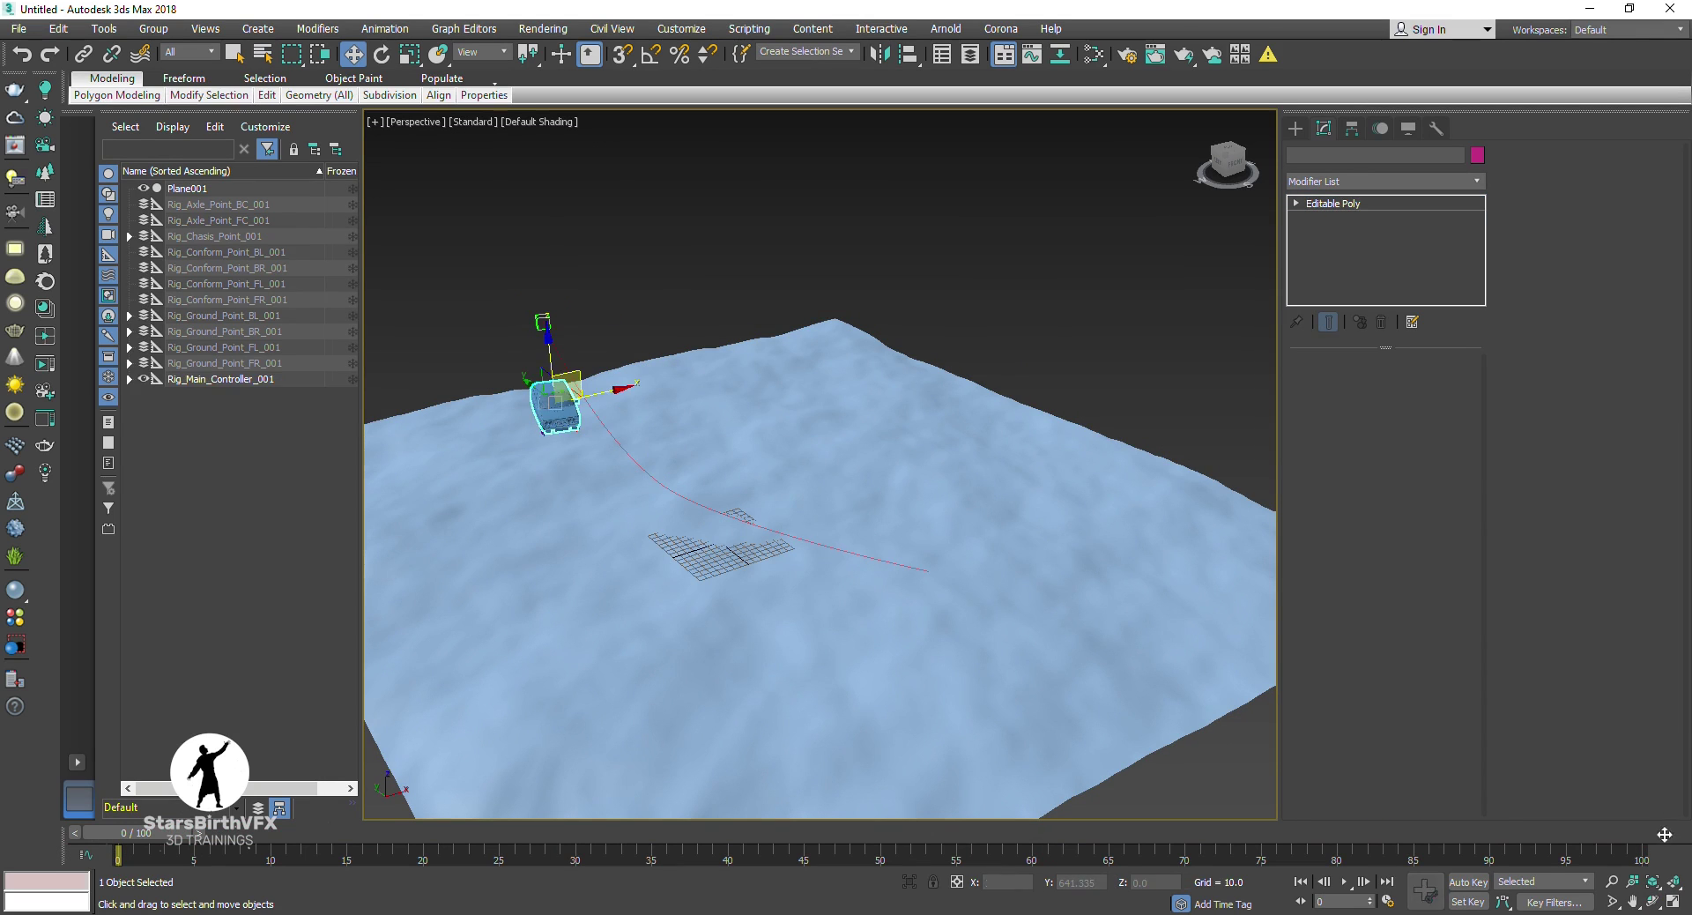
Step: Orbit to a side view of the car and create a physical camera from that view
key(z)
key(ctrl+r)
drag(892, 536, 964, 375)
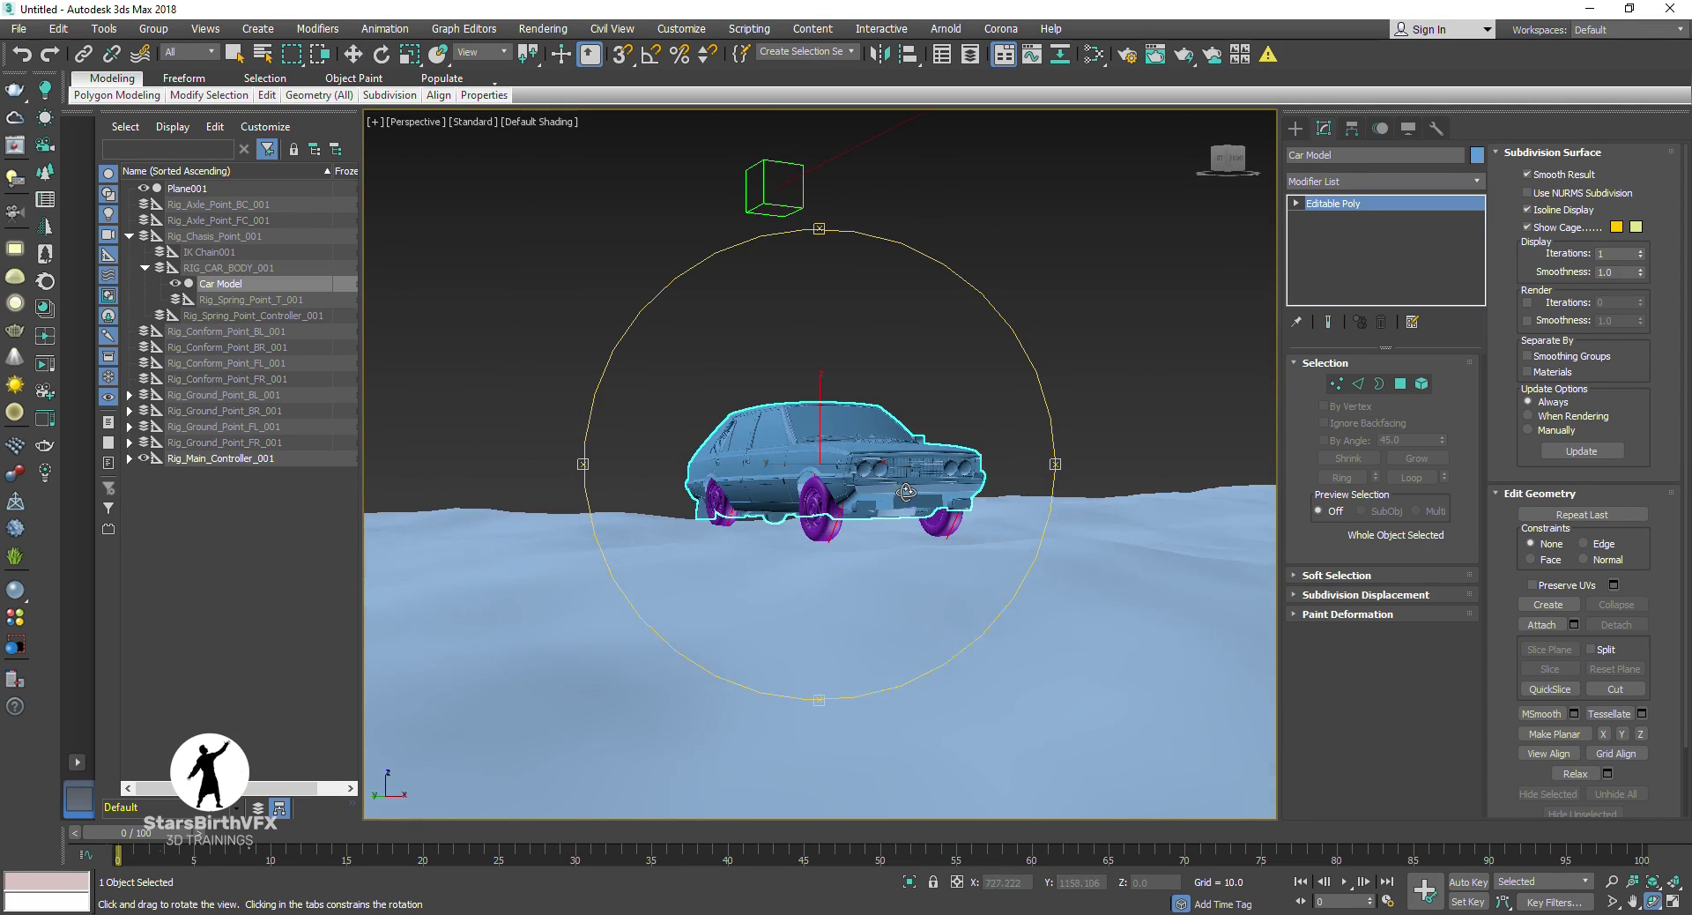
right_click(964, 375)
click(964, 374)
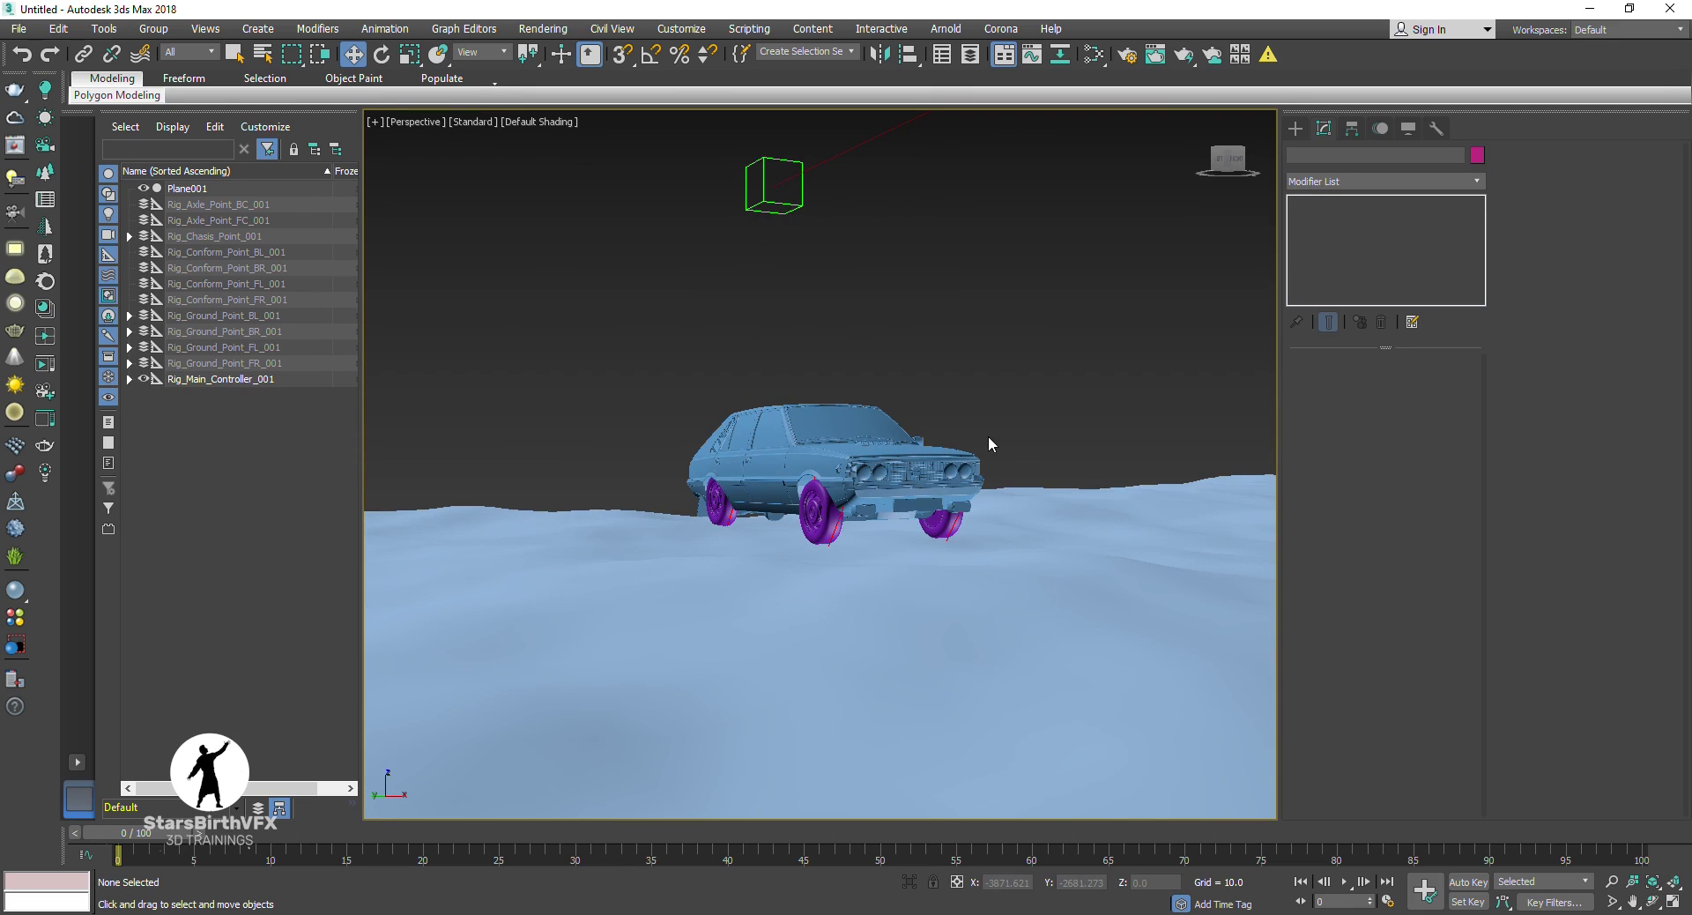
key(ctrl+c)
Step: In the four-viewport layout, maximize the camera view, pan it to reframe the car, and test playback
key(alt+w)
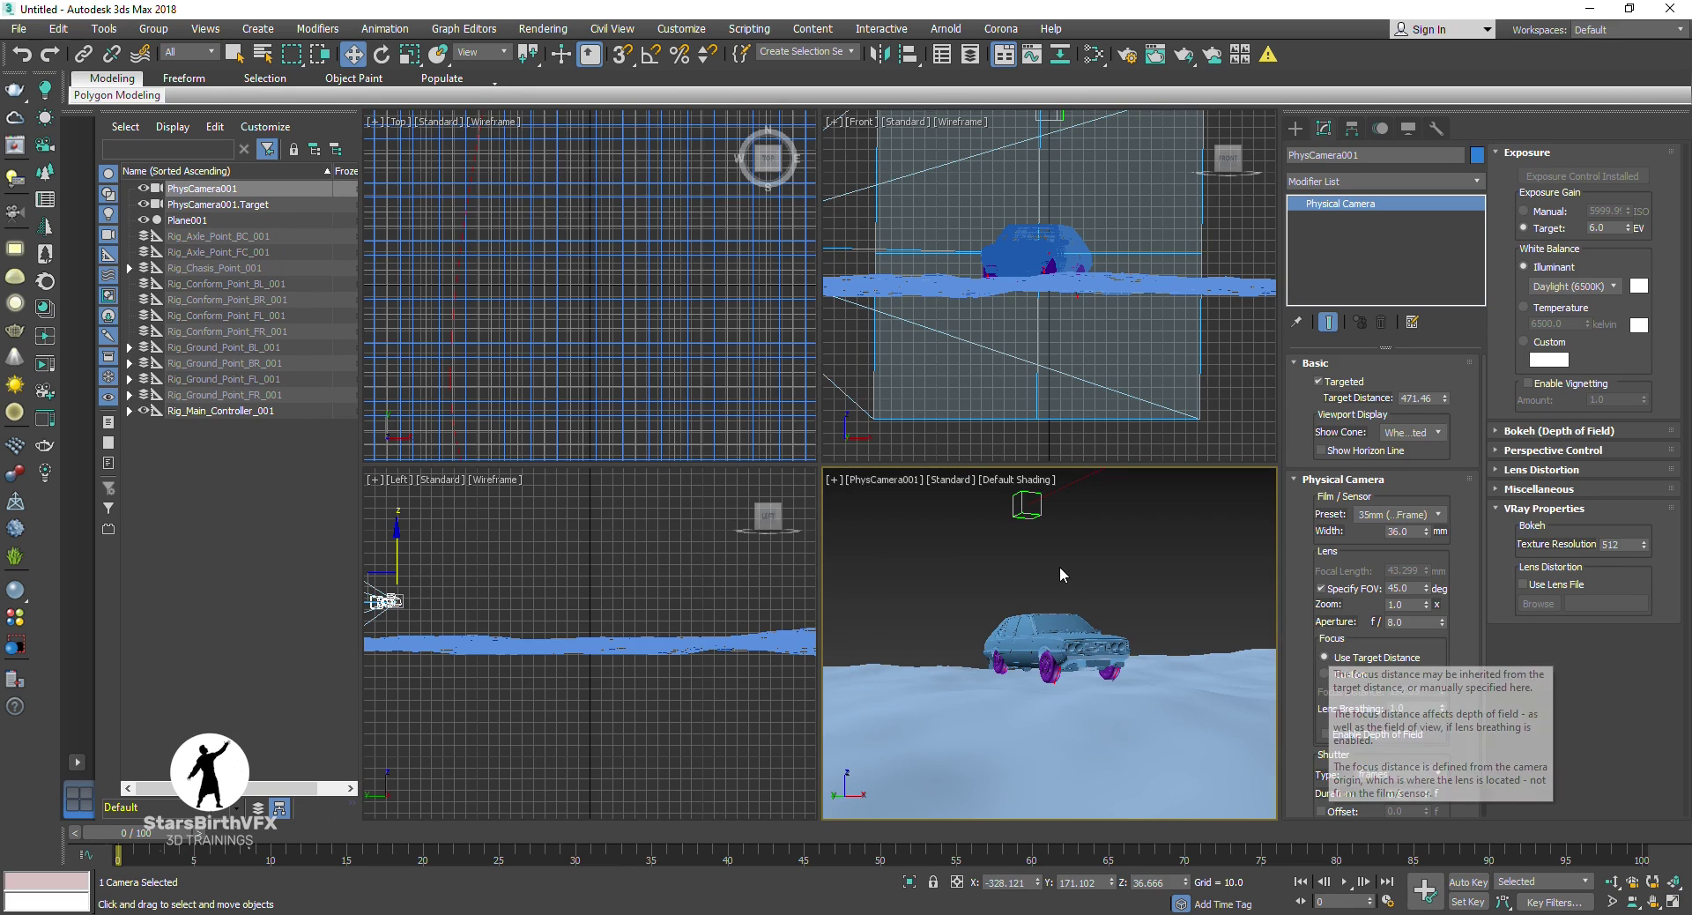
scroll(623, 331, up, 10)
scroll(624, 331, down, 10)
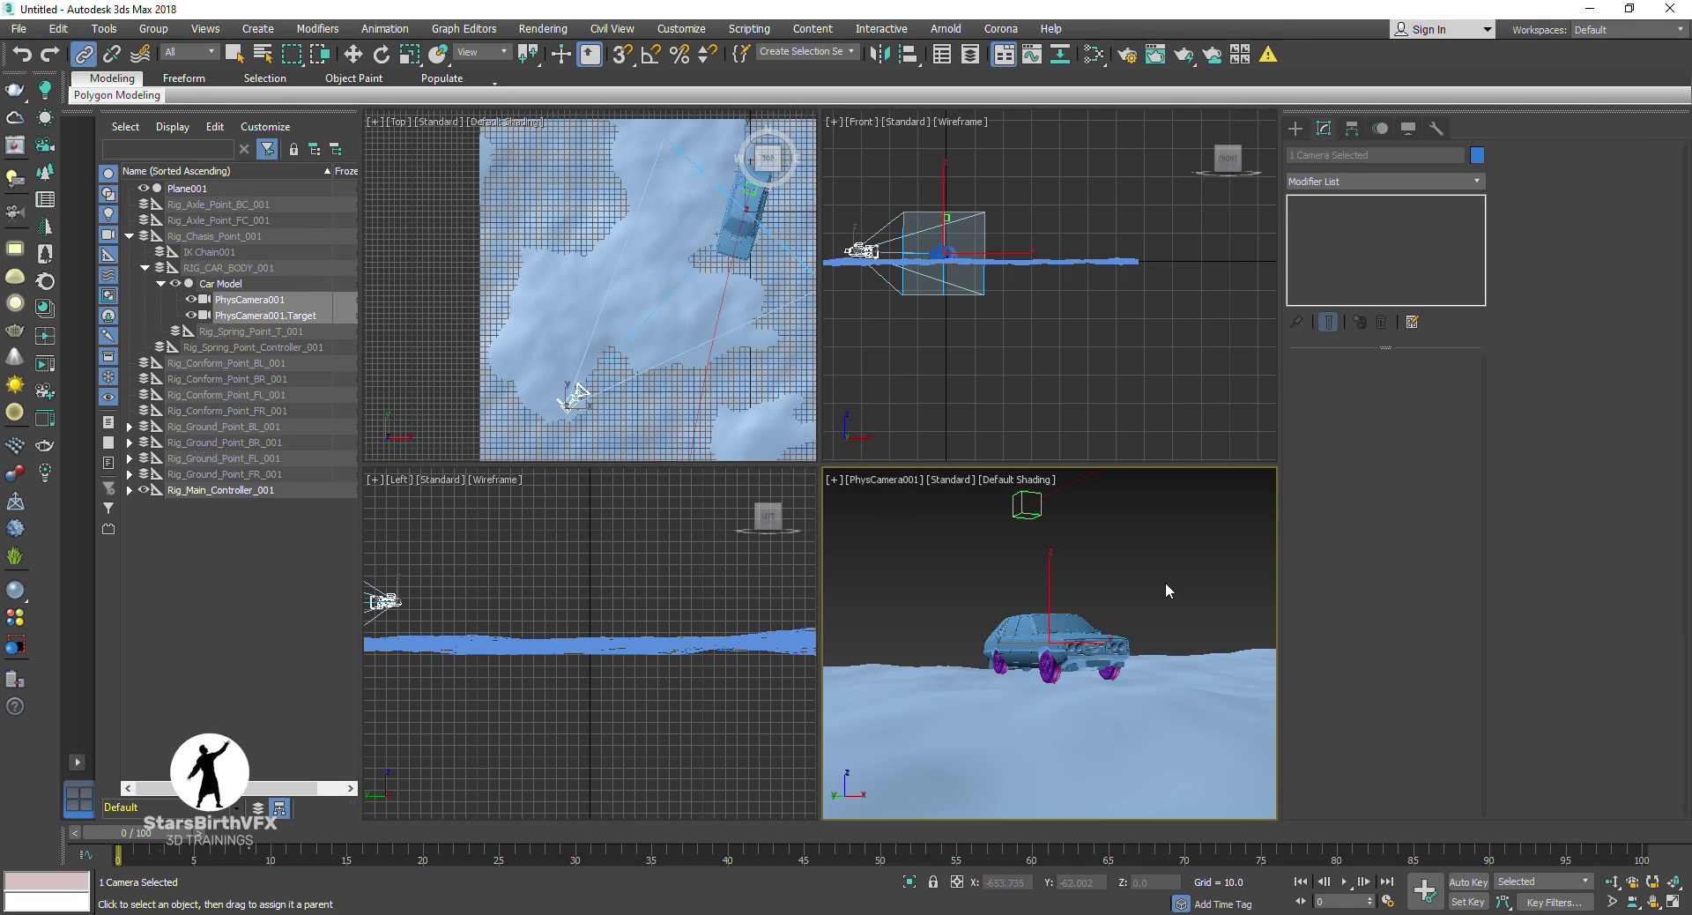
click(1166, 583)
click(1674, 901)
click(1653, 900)
mouse_move(1233, 634)
mouse_down()
mouse_move(882, 546)
mouse_move(928, 567)
mouse_up()
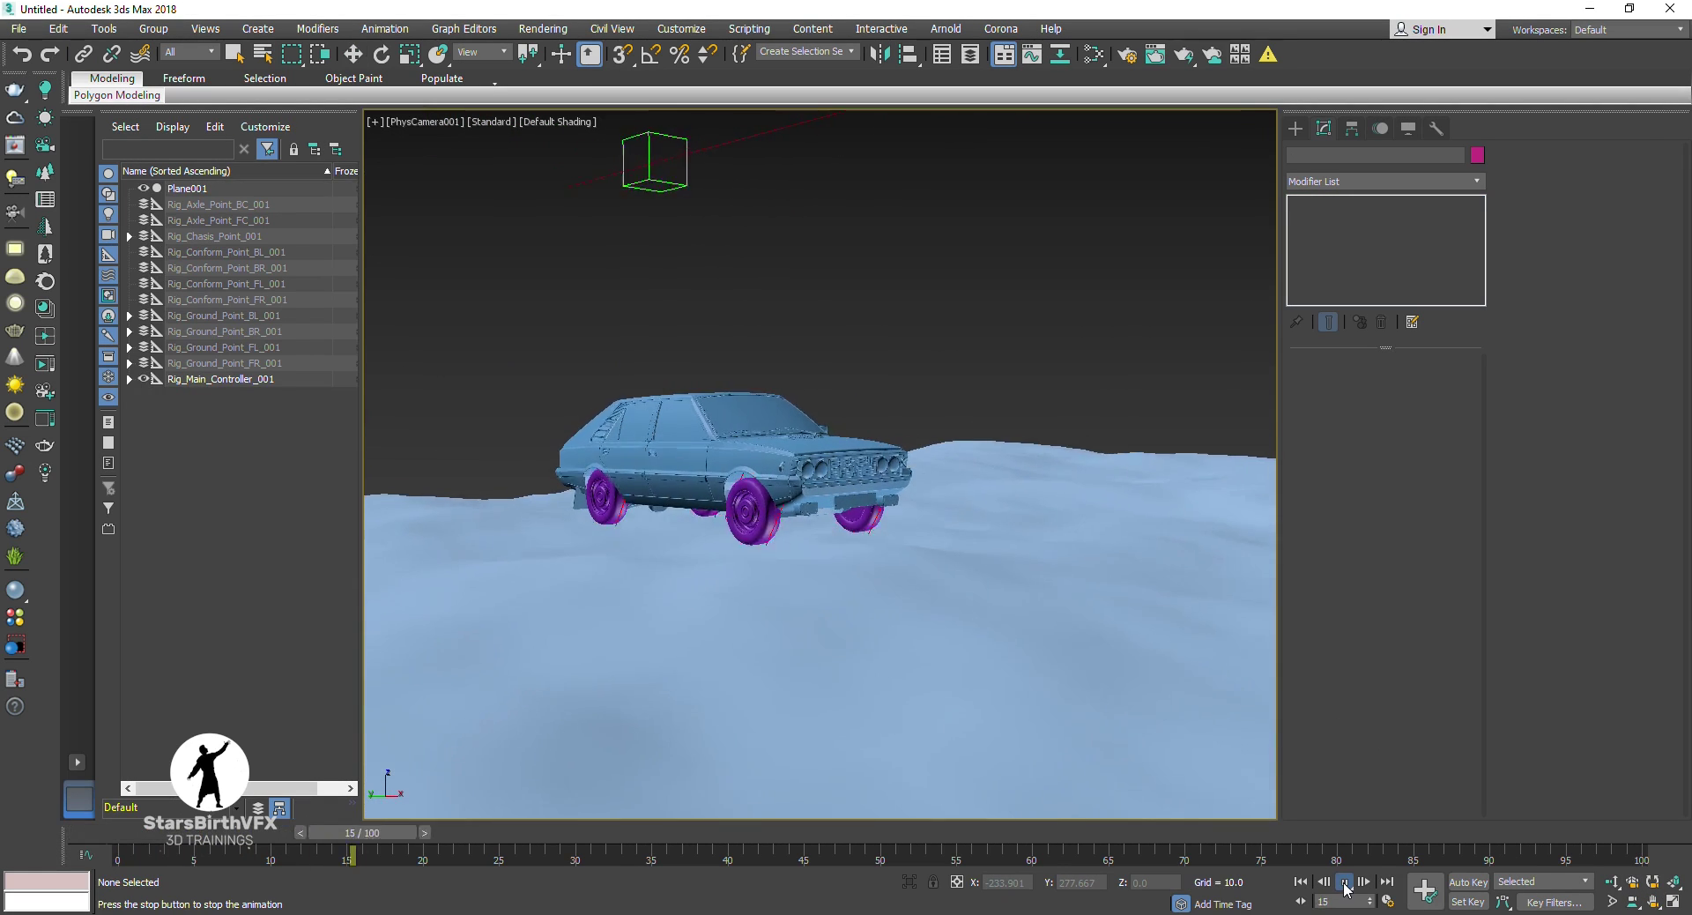
click(1345, 882)
click(83, 54)
Step: Select Car Model in the perspective view, play the animation and check Time Configuration
click(824, 504)
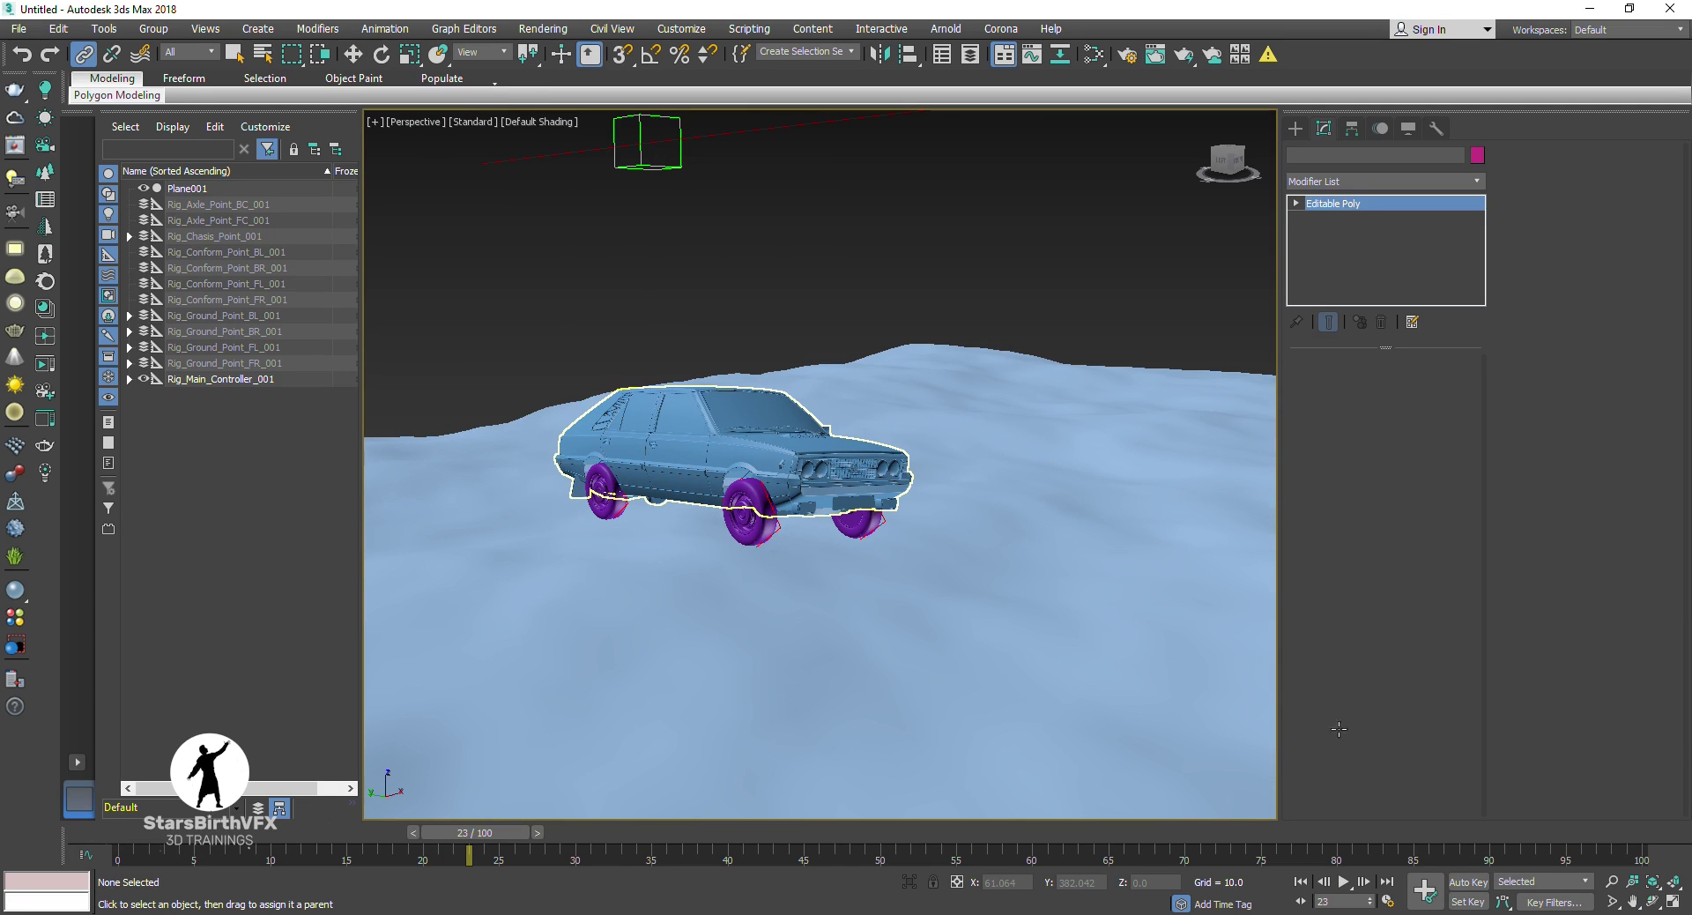
key(p)
key(ctrl+r)
mouse_move(823, 504)
mouse_down()
mouse_move(775, 504)
mouse_move(1126, 691)
mouse_up()
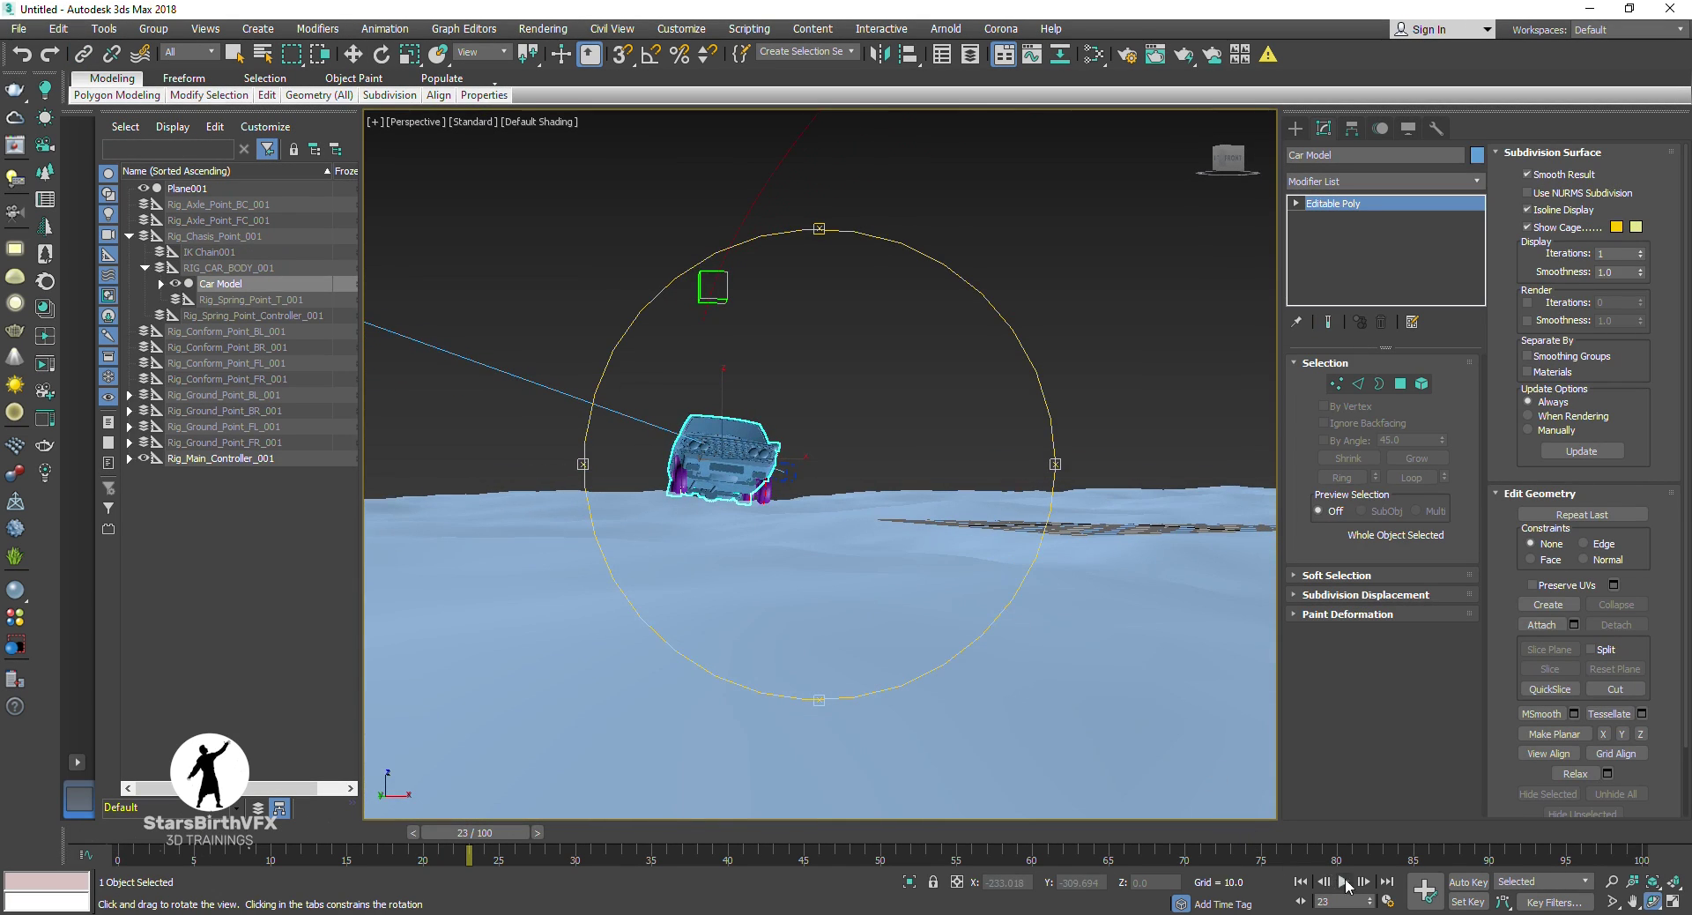
click(1345, 882)
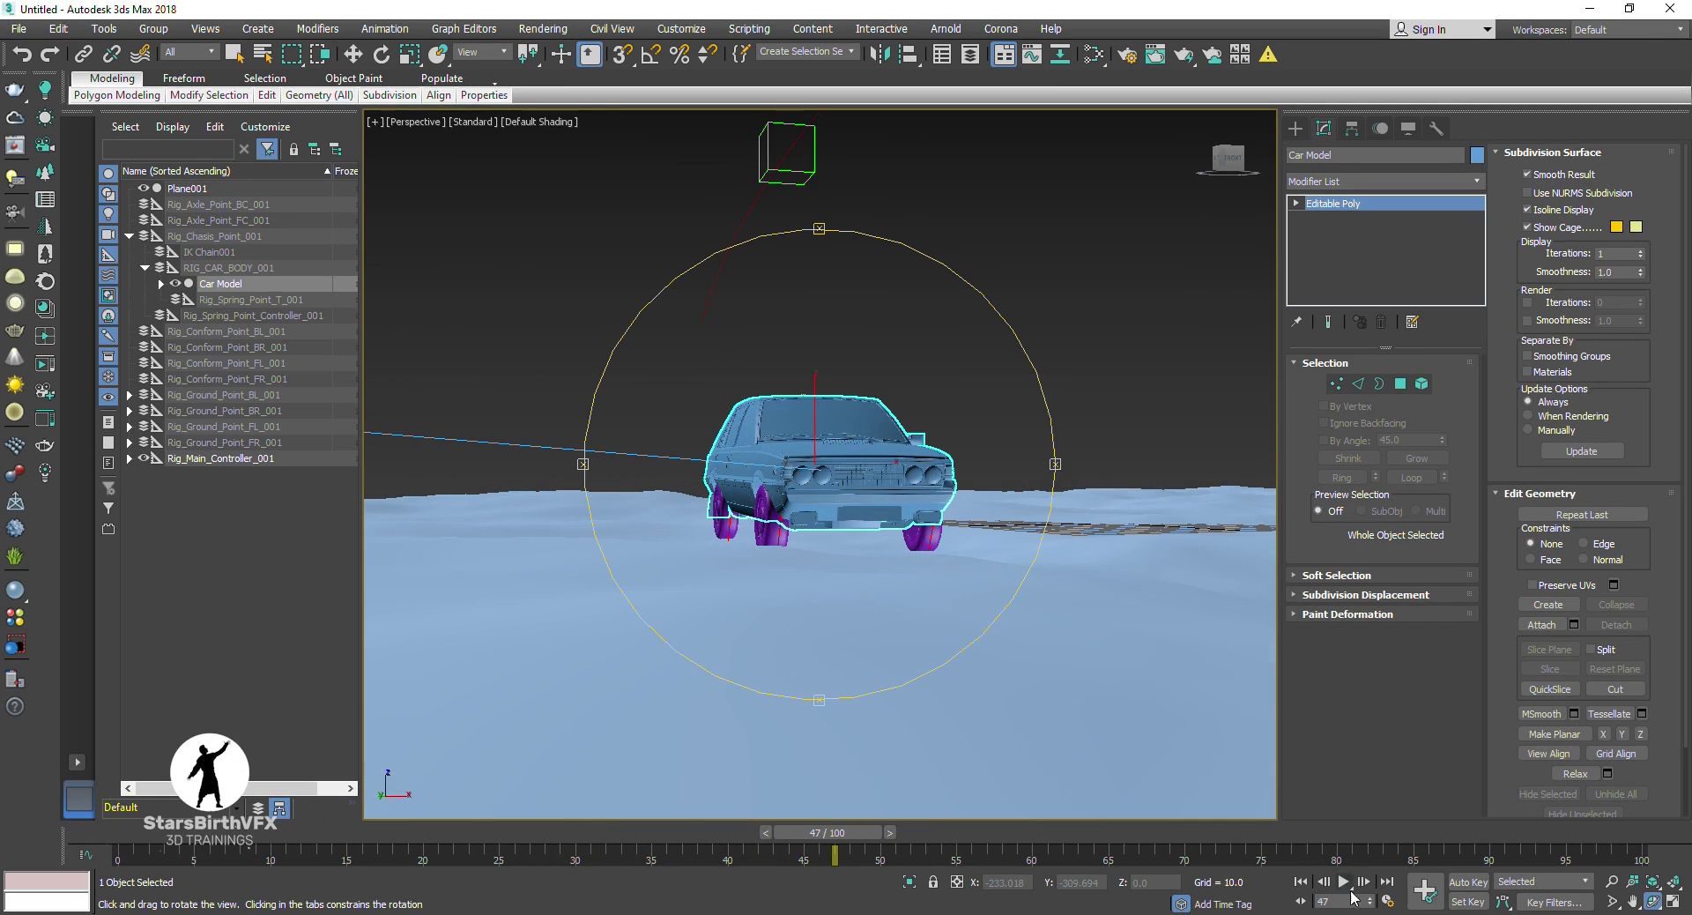
click(1387, 901)
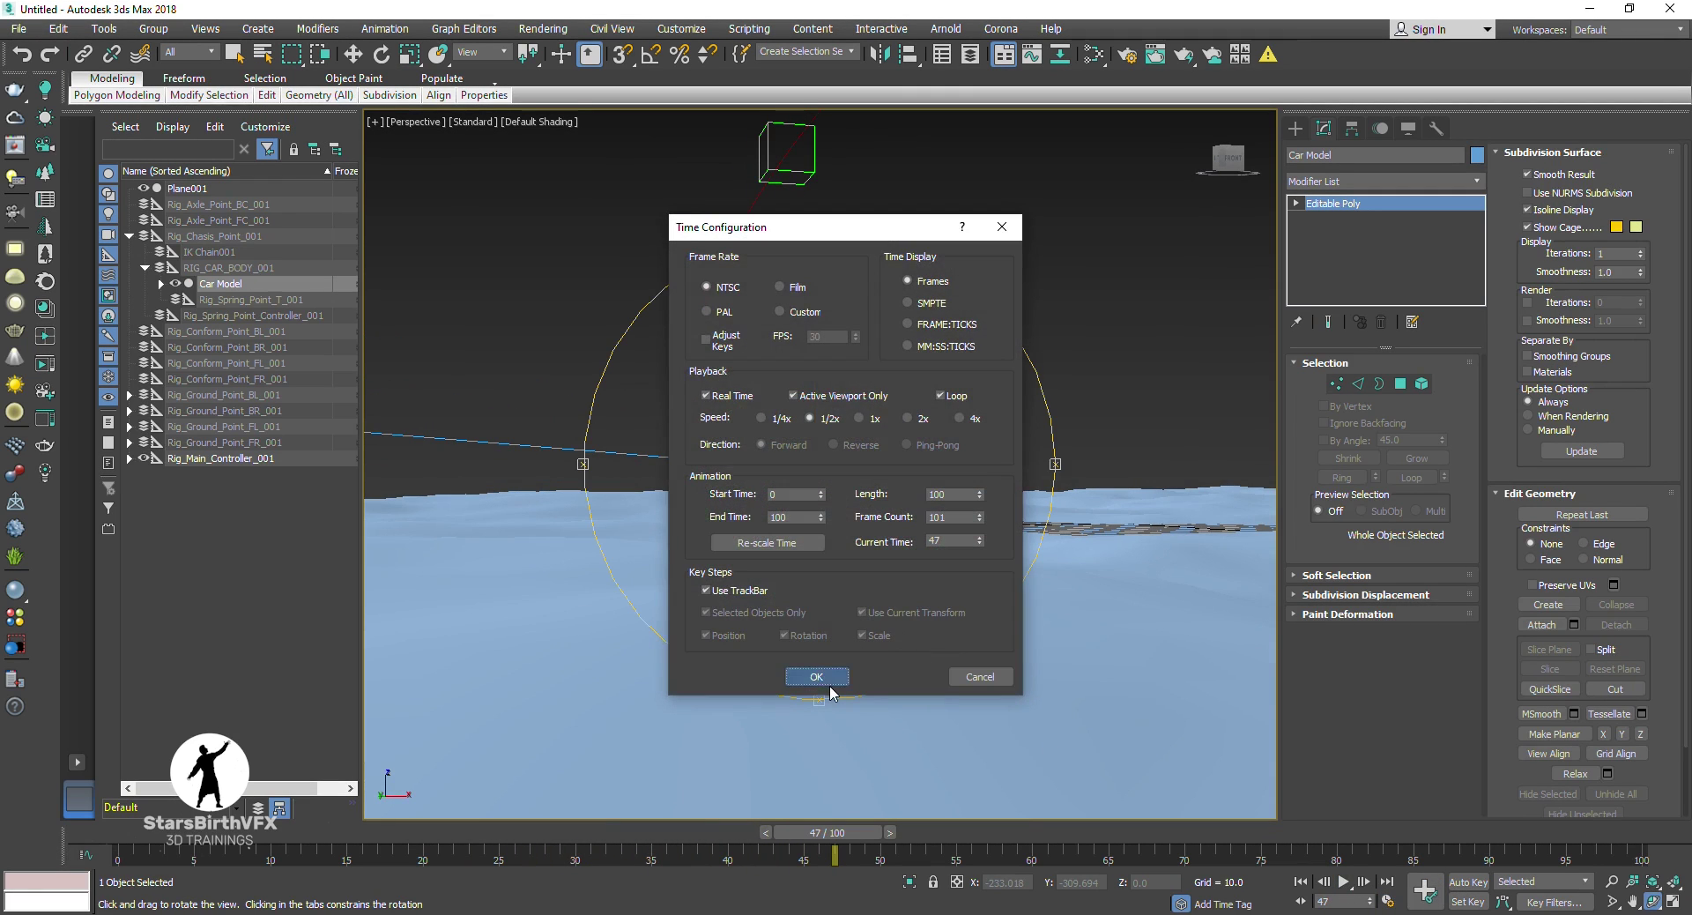
click(829, 682)
Step: Orbit in close to a side-on view of the car with nothing selected
mouse_move(830, 687)
mouse_down()
mouse_move(838, 467)
mouse_move(670, 462)
mouse_up()
right_click(670, 462)
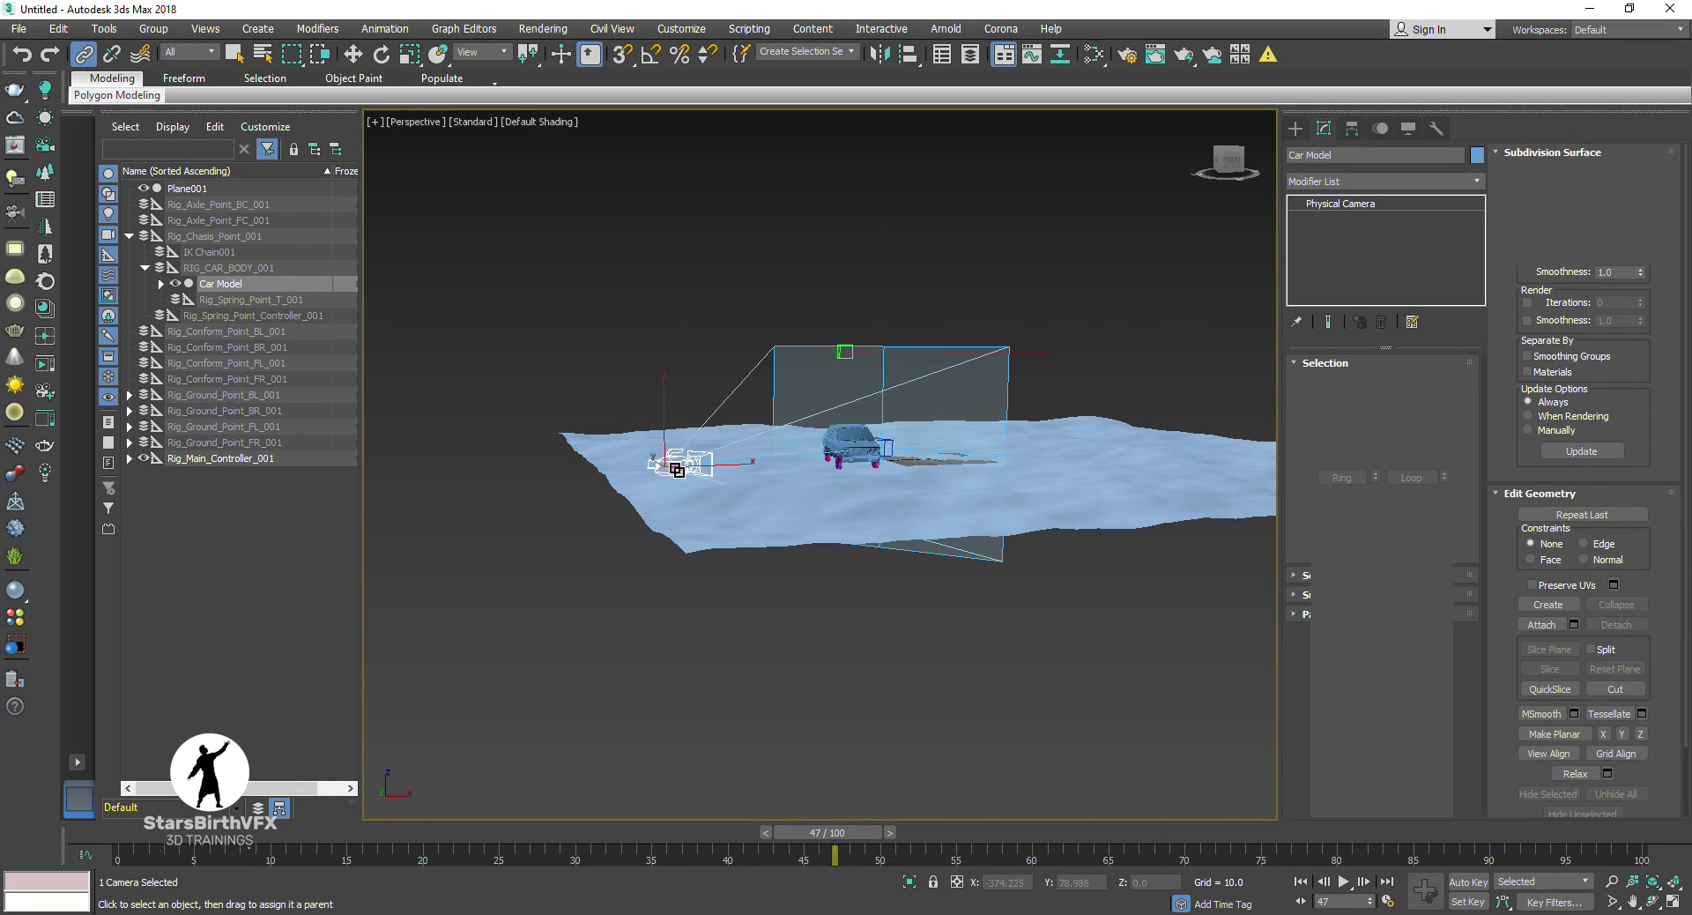
key(ctrl+d)
alt+middle_drag(820, 529, 820, 423)
scroll(863, 449, up, 3)
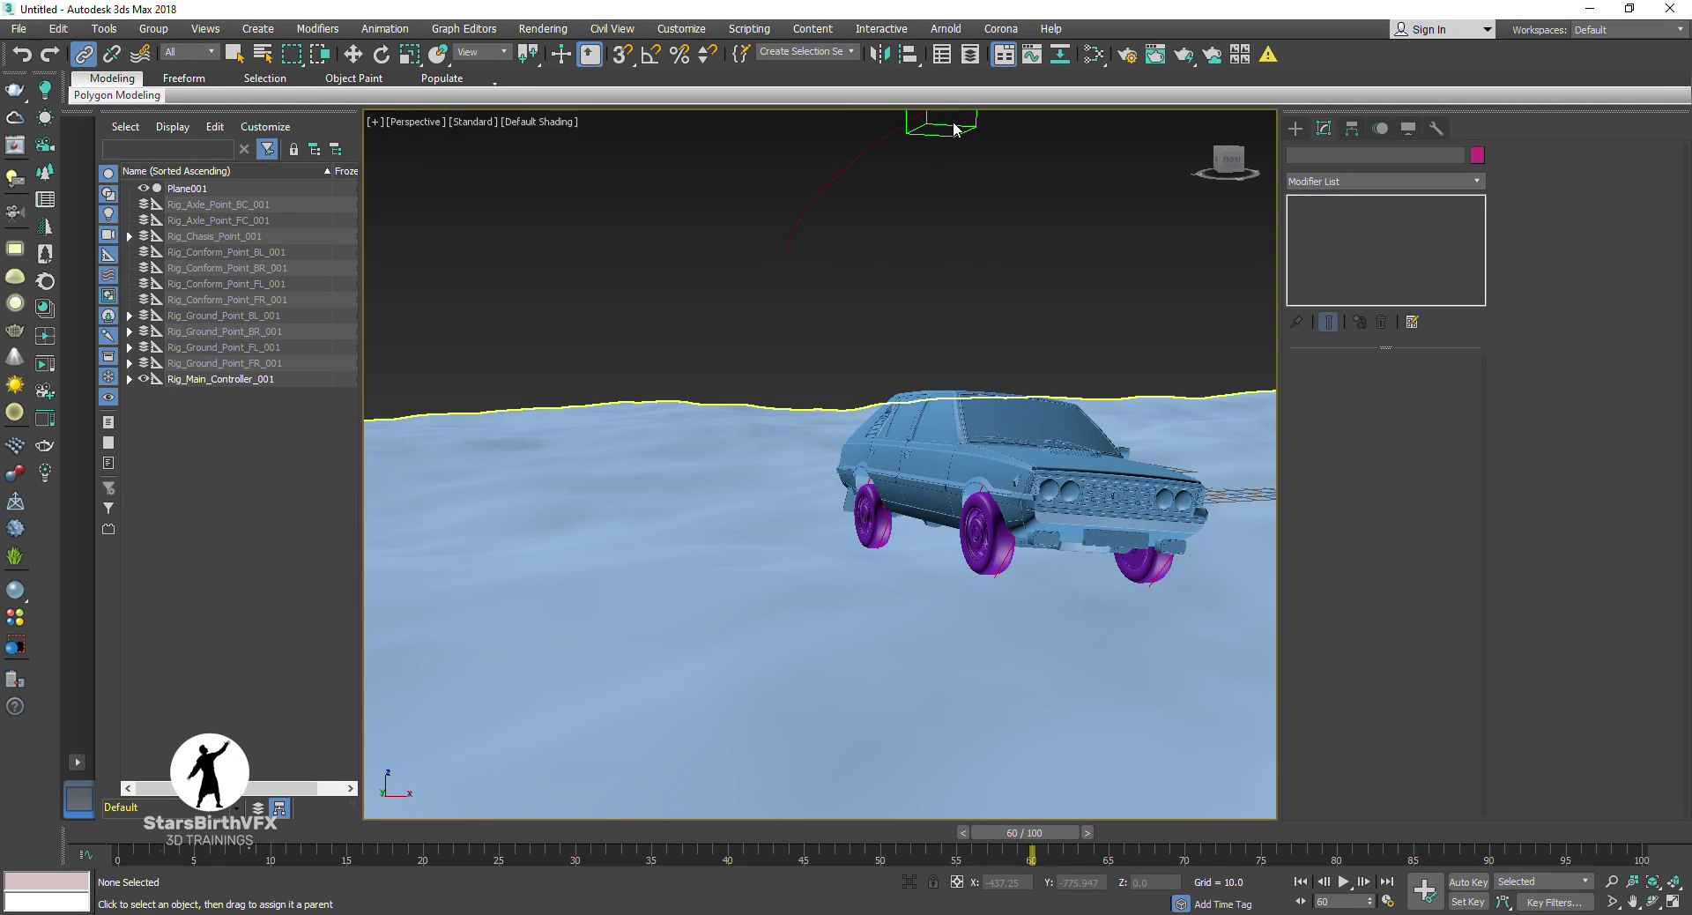
Step: Select the main controller, toggle body dynamics, and set Body Mass to 1.0
click(953, 124)
drag(1368, 752, 1368, 716)
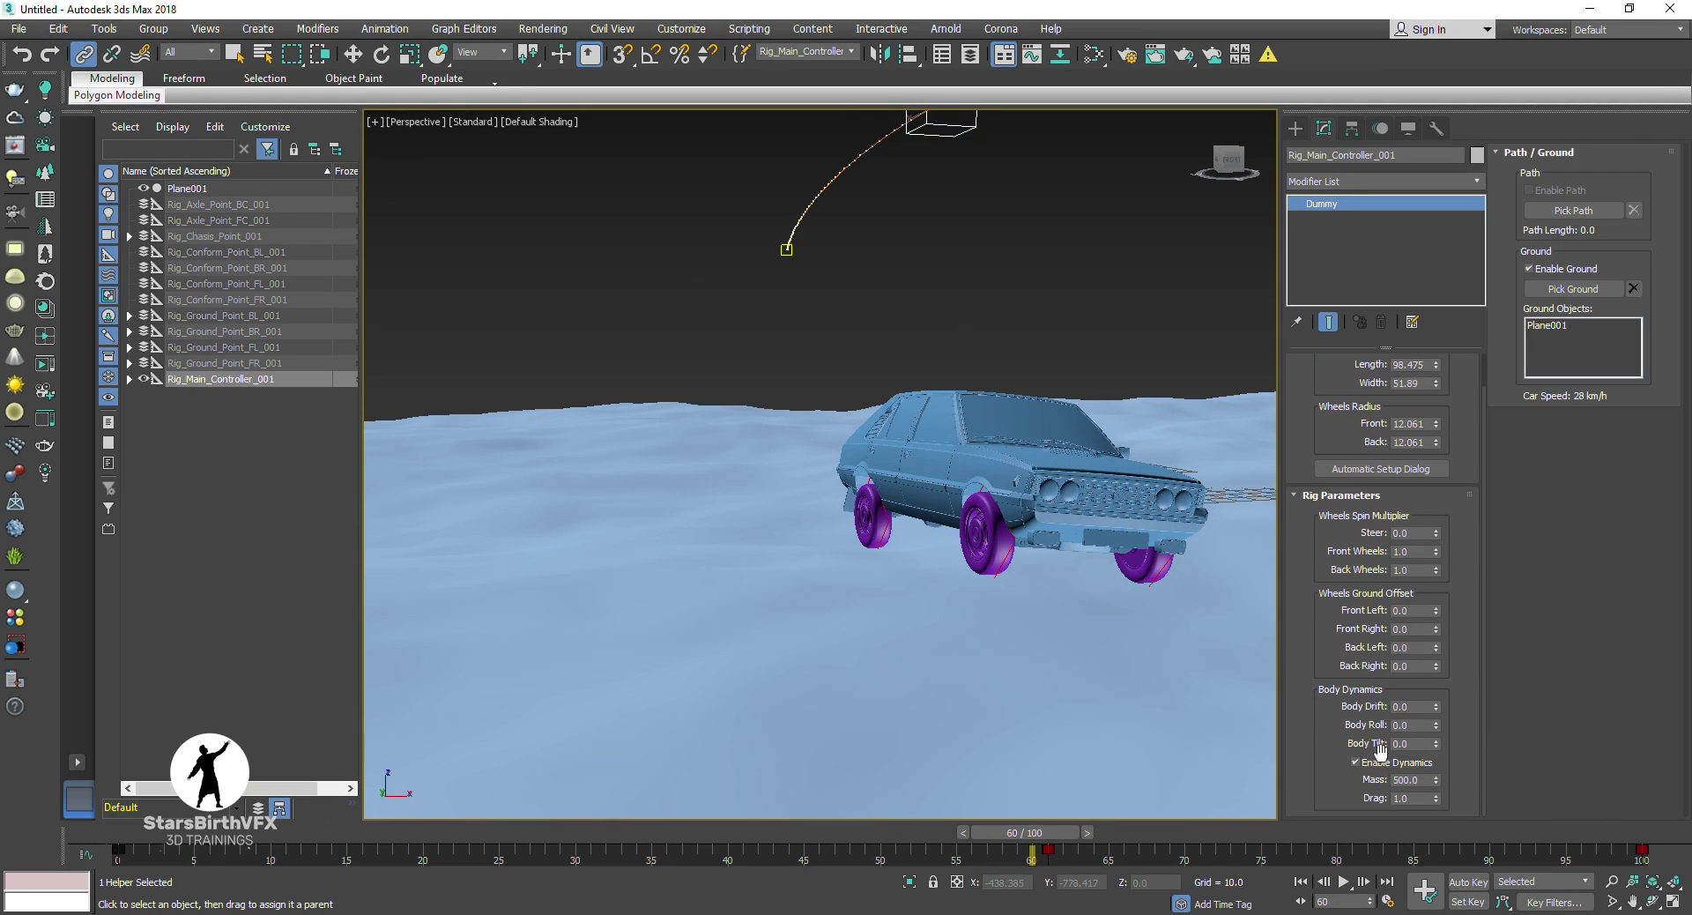
click(1381, 762)
click(1344, 881)
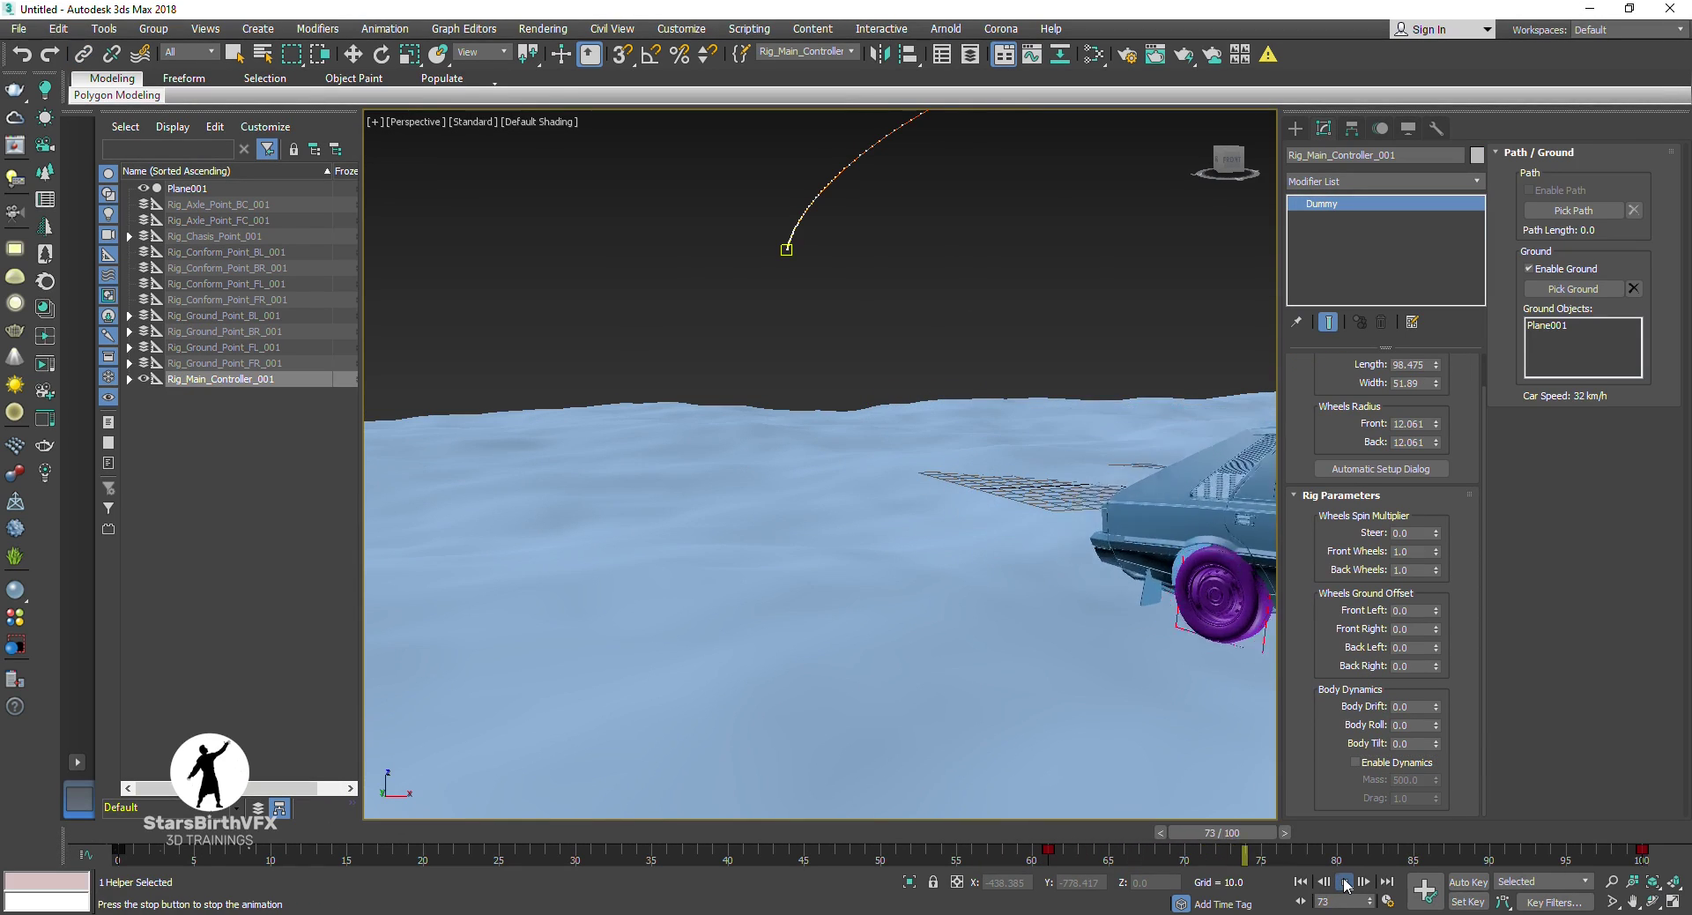
double_click(1414, 778)
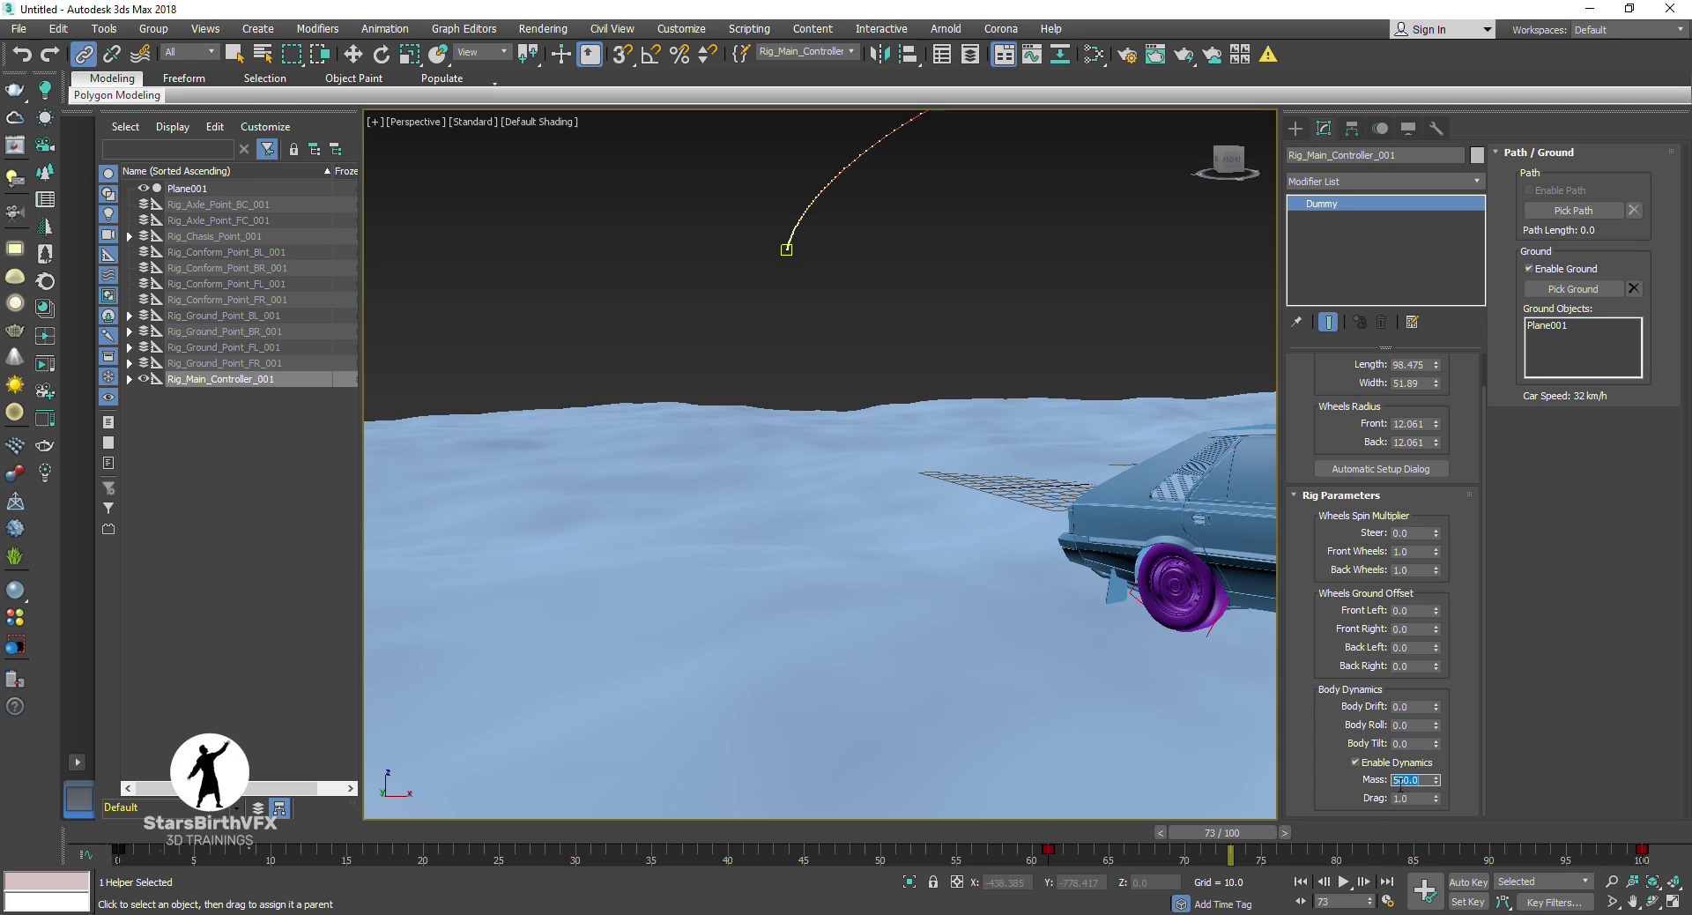
text(50)
Step: Replay the animation from frame 0 and stop it around frame 78
click(1344, 881)
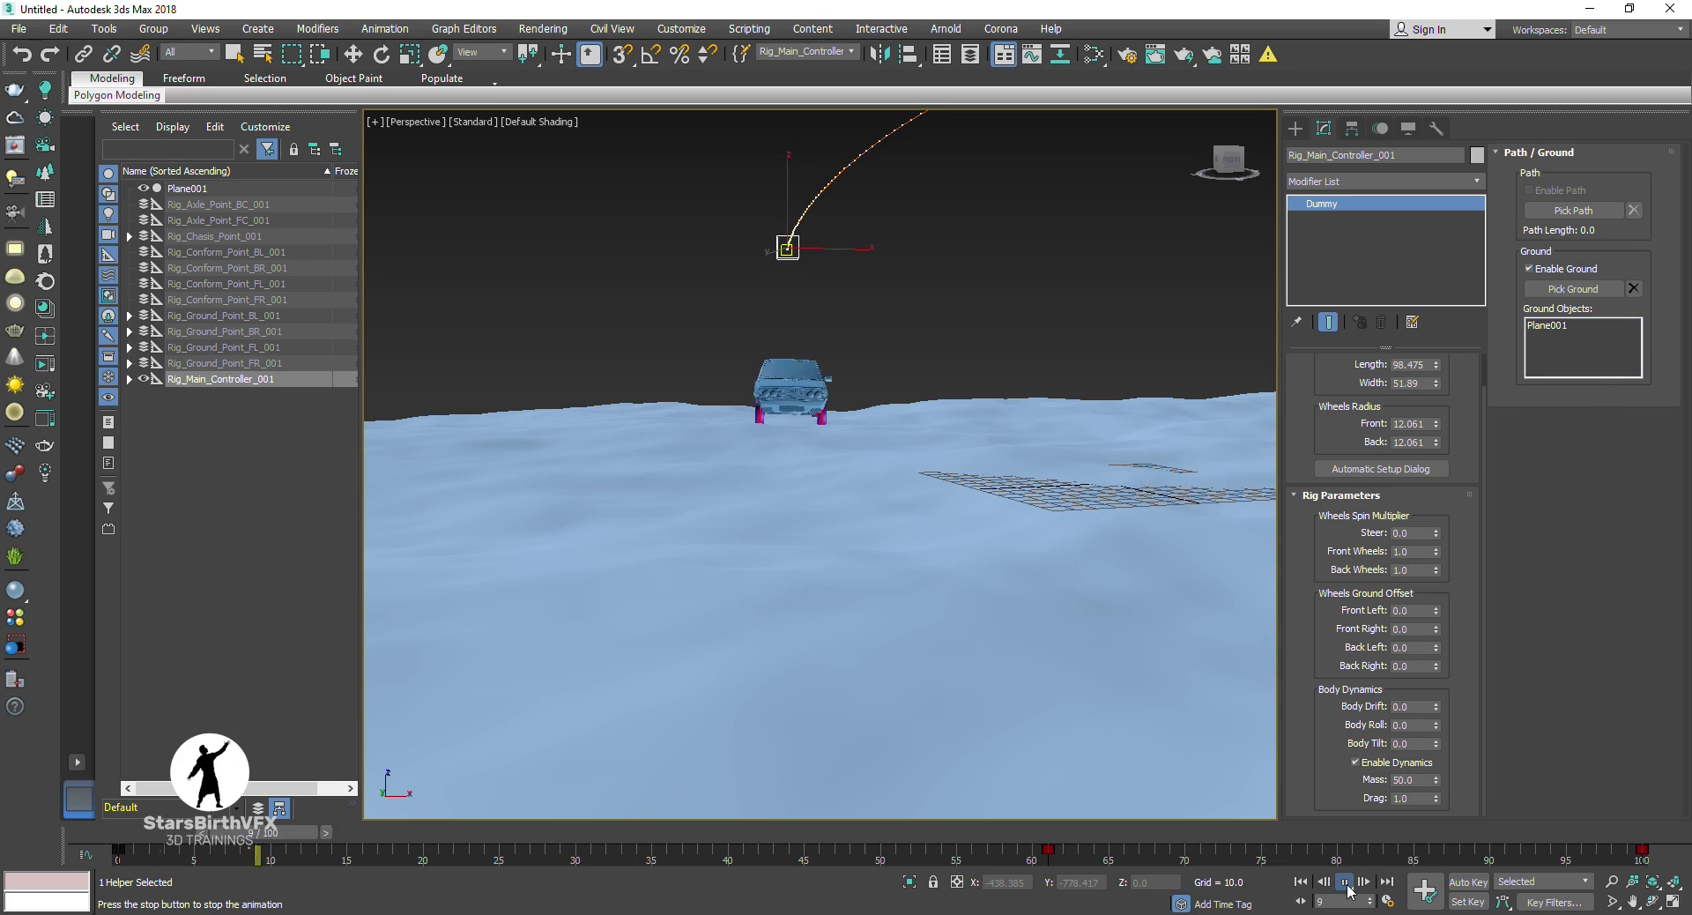
click(1343, 881)
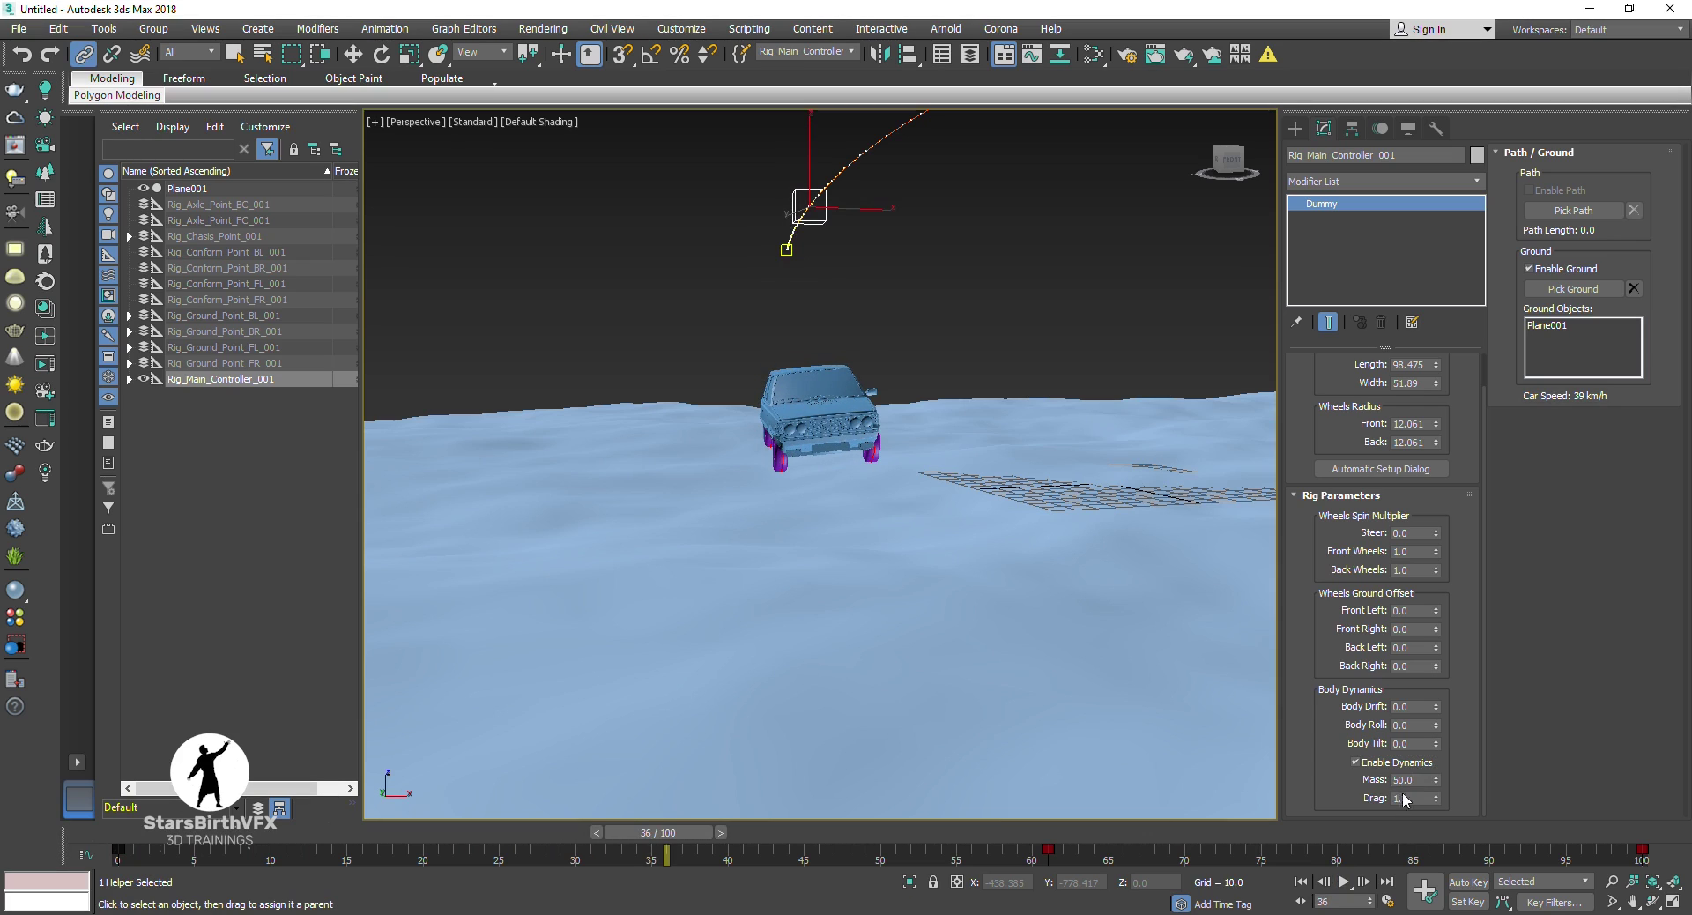
text(5)
click(1343, 881)
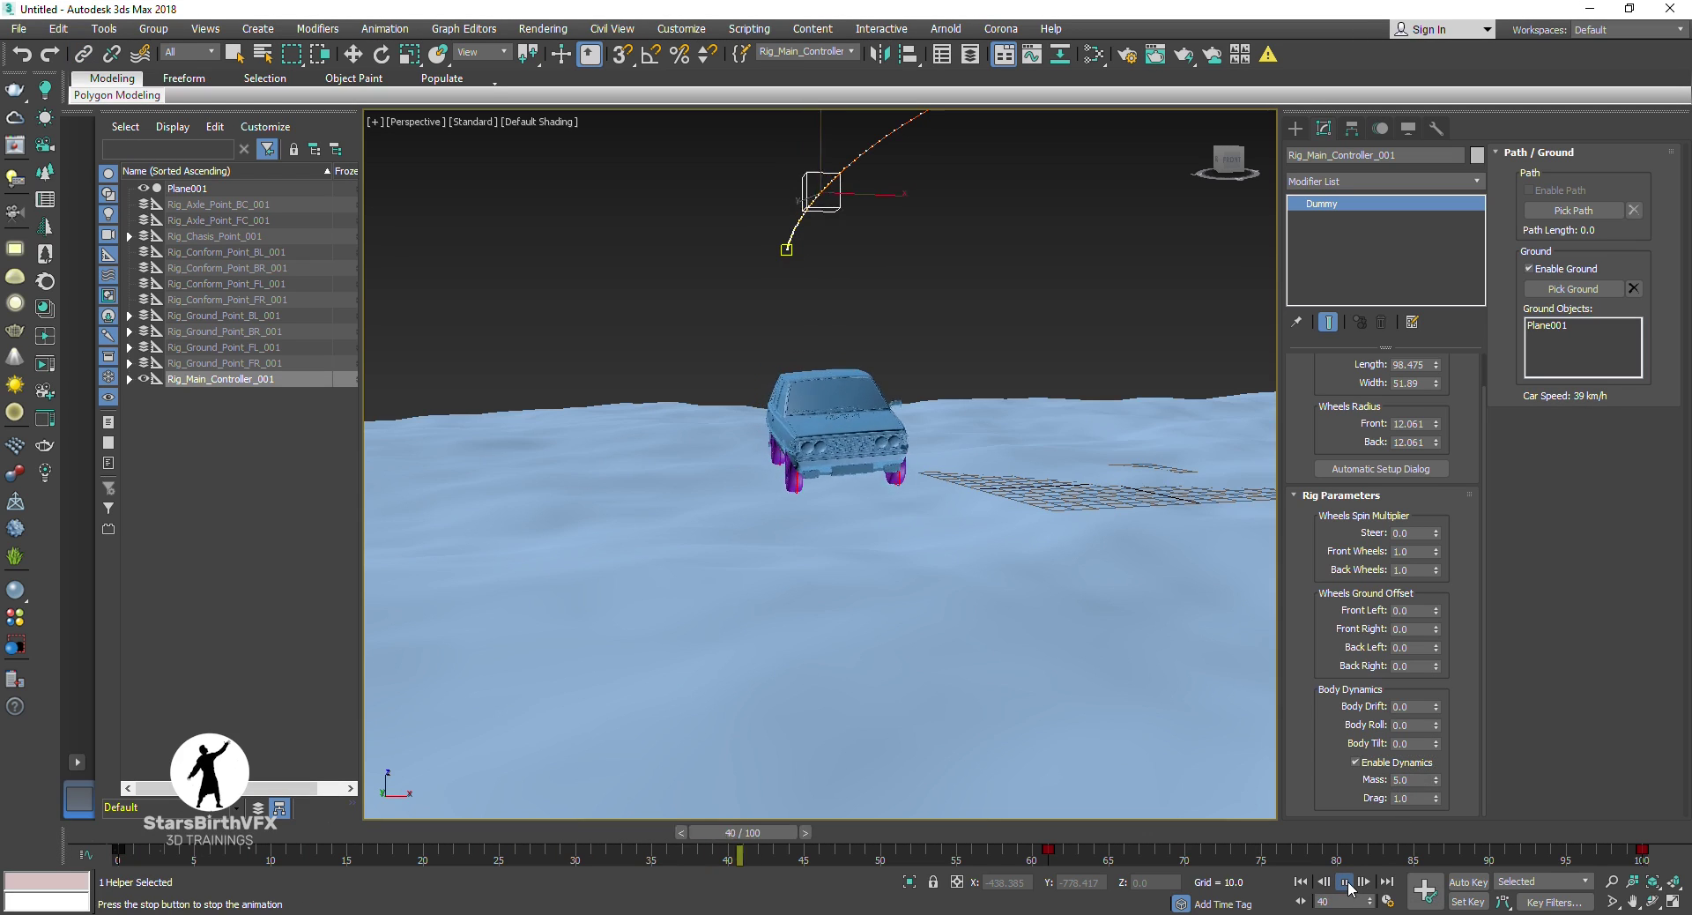
click(1345, 882)
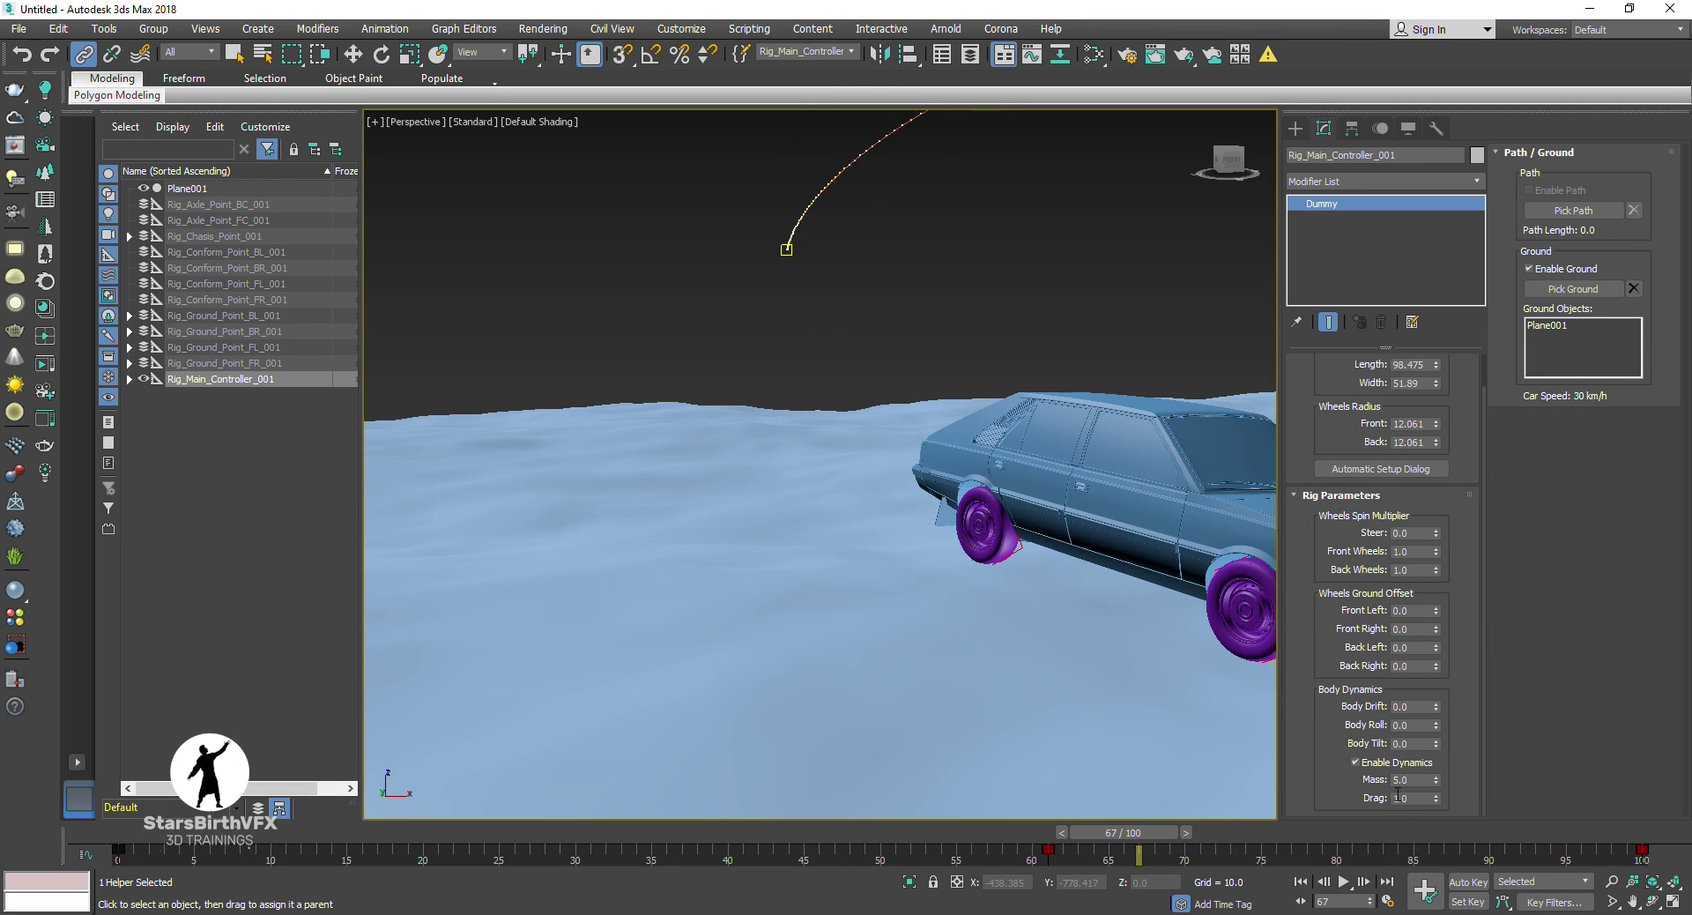
click(1300, 882)
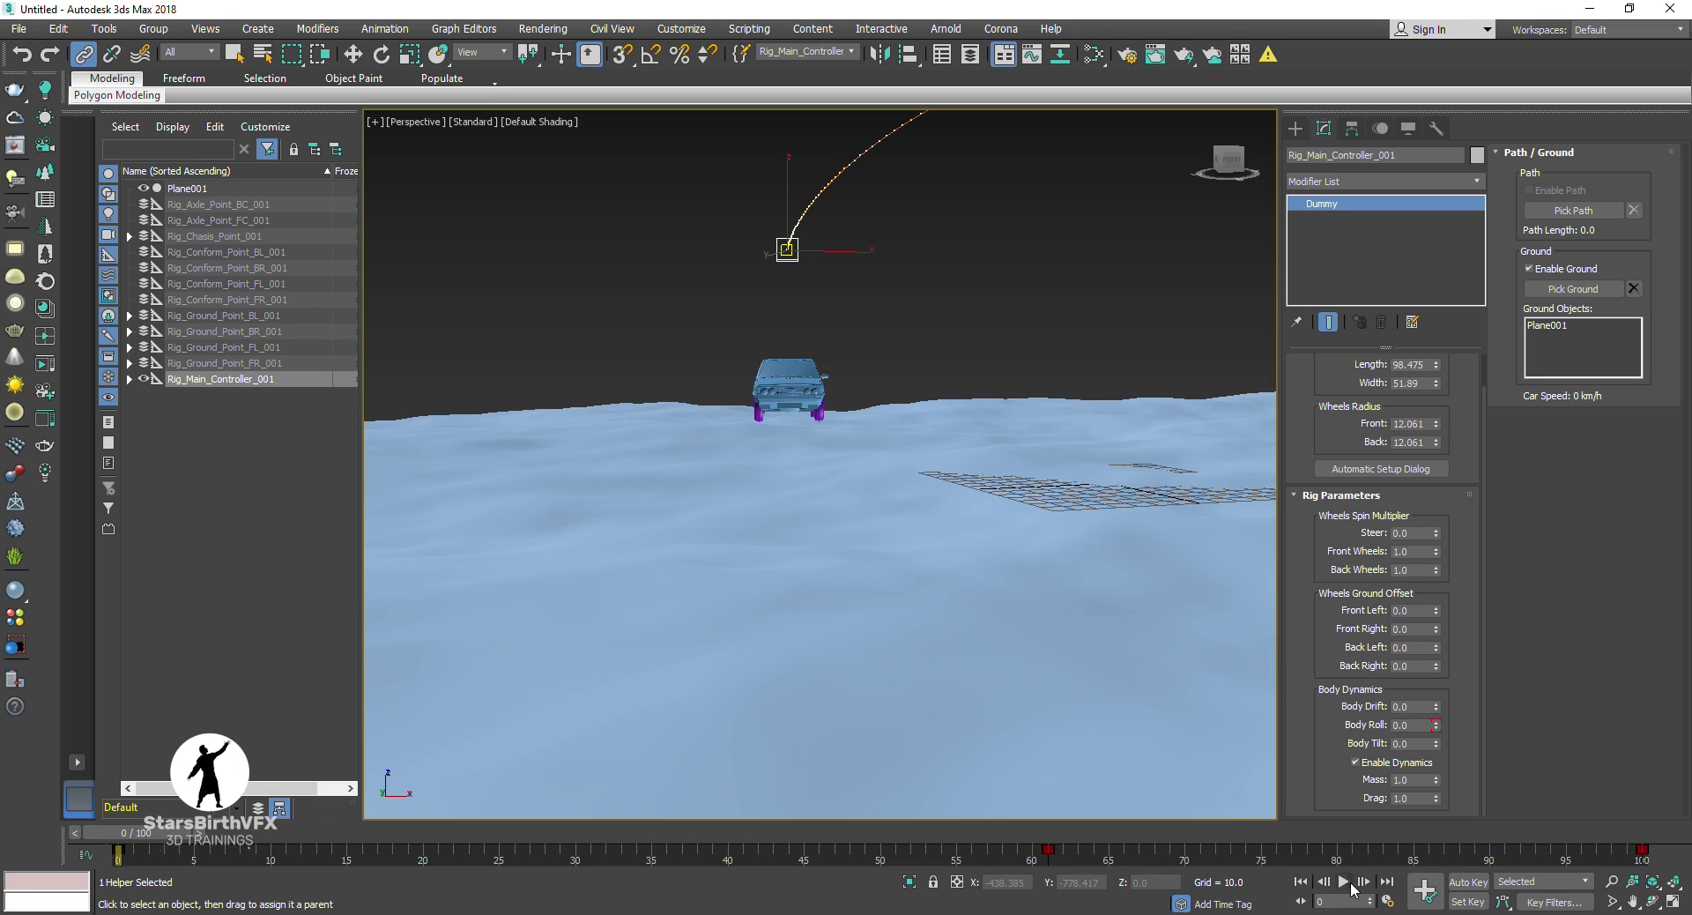
click(1345, 881)
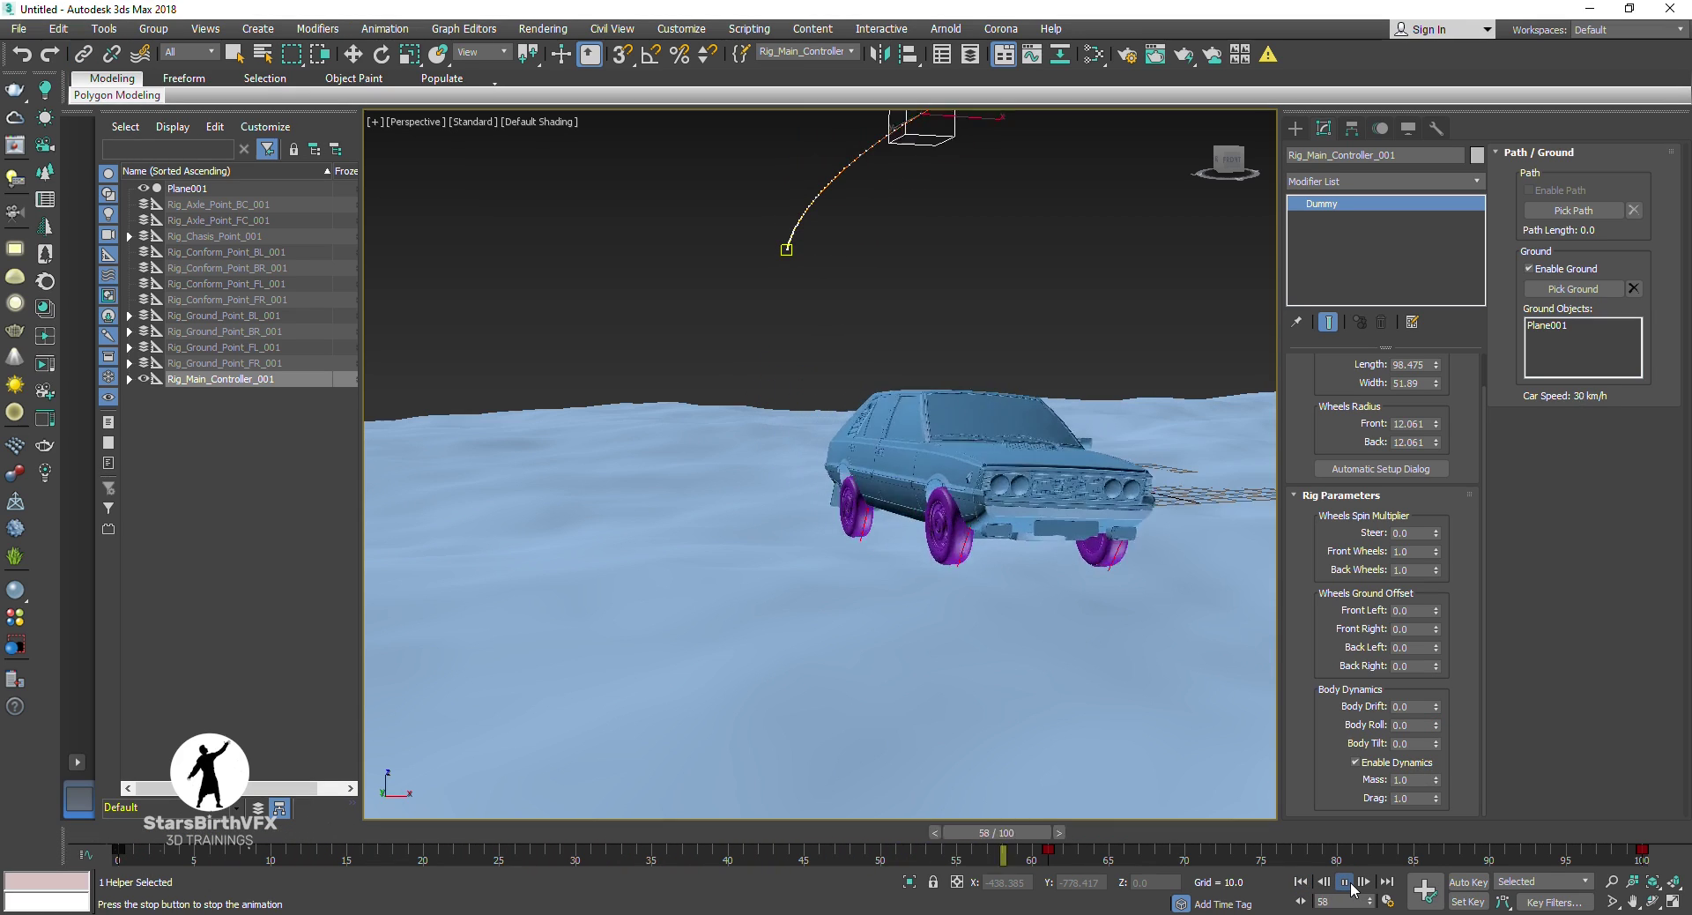
click(84, 54)
Step: Select RIG_WHEEL_FR_001, zoom and orbit to a front-quarter view, and replay the animation
scroll(1048, 680, down, 5)
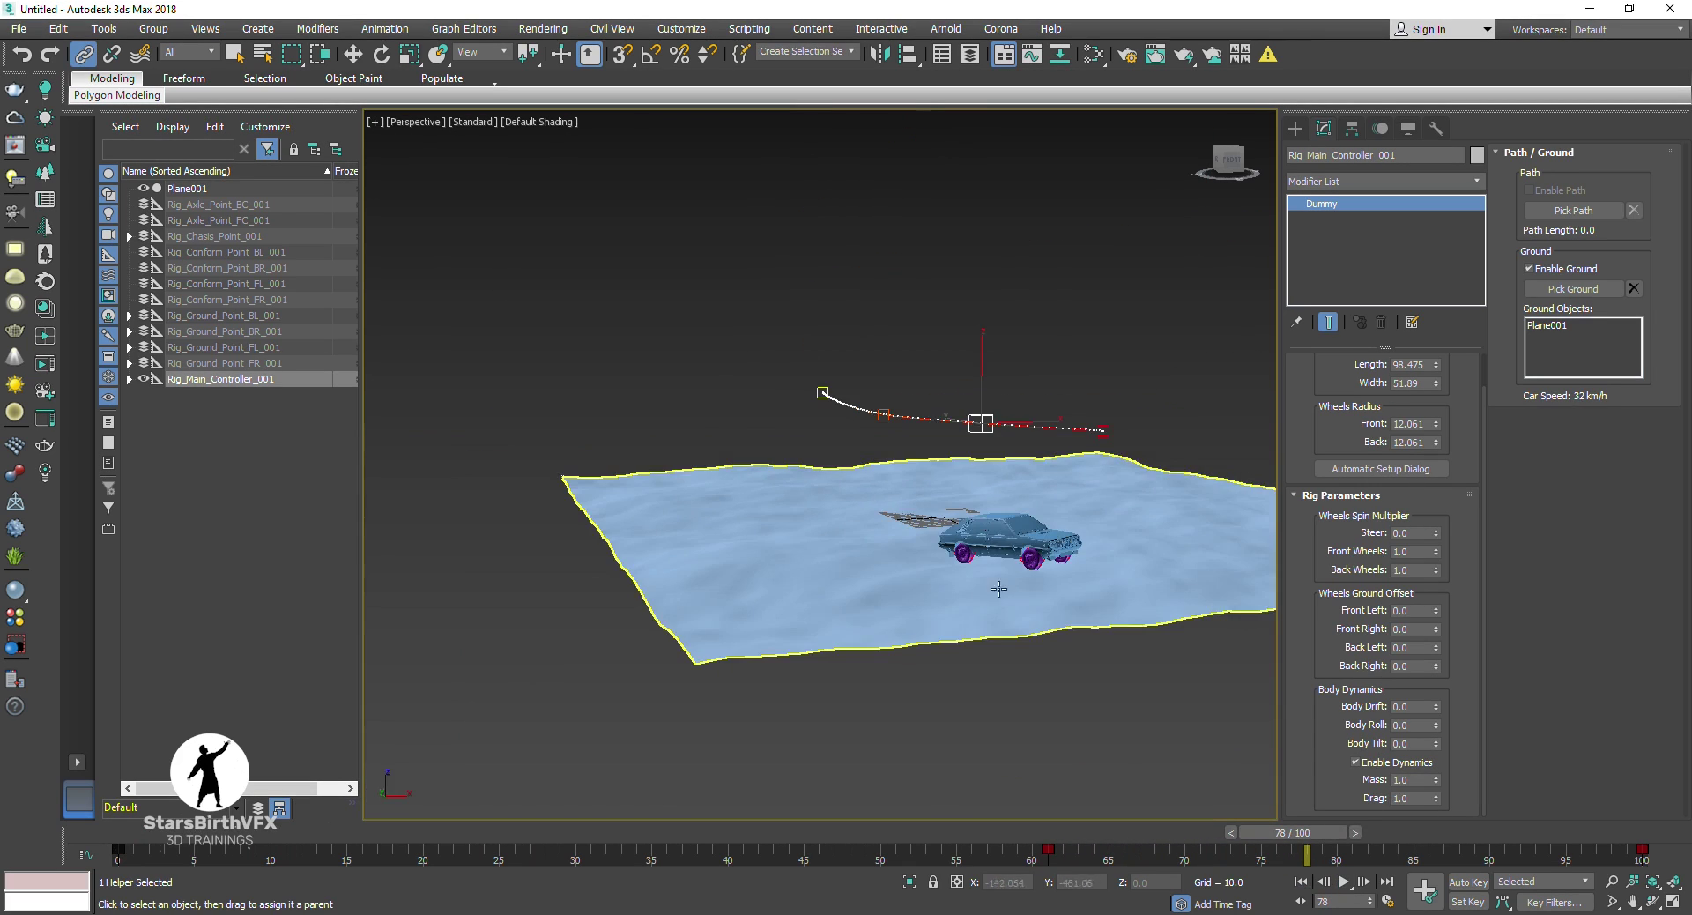
scroll(987, 546, up, 5)
click(1066, 560)
click(1632, 882)
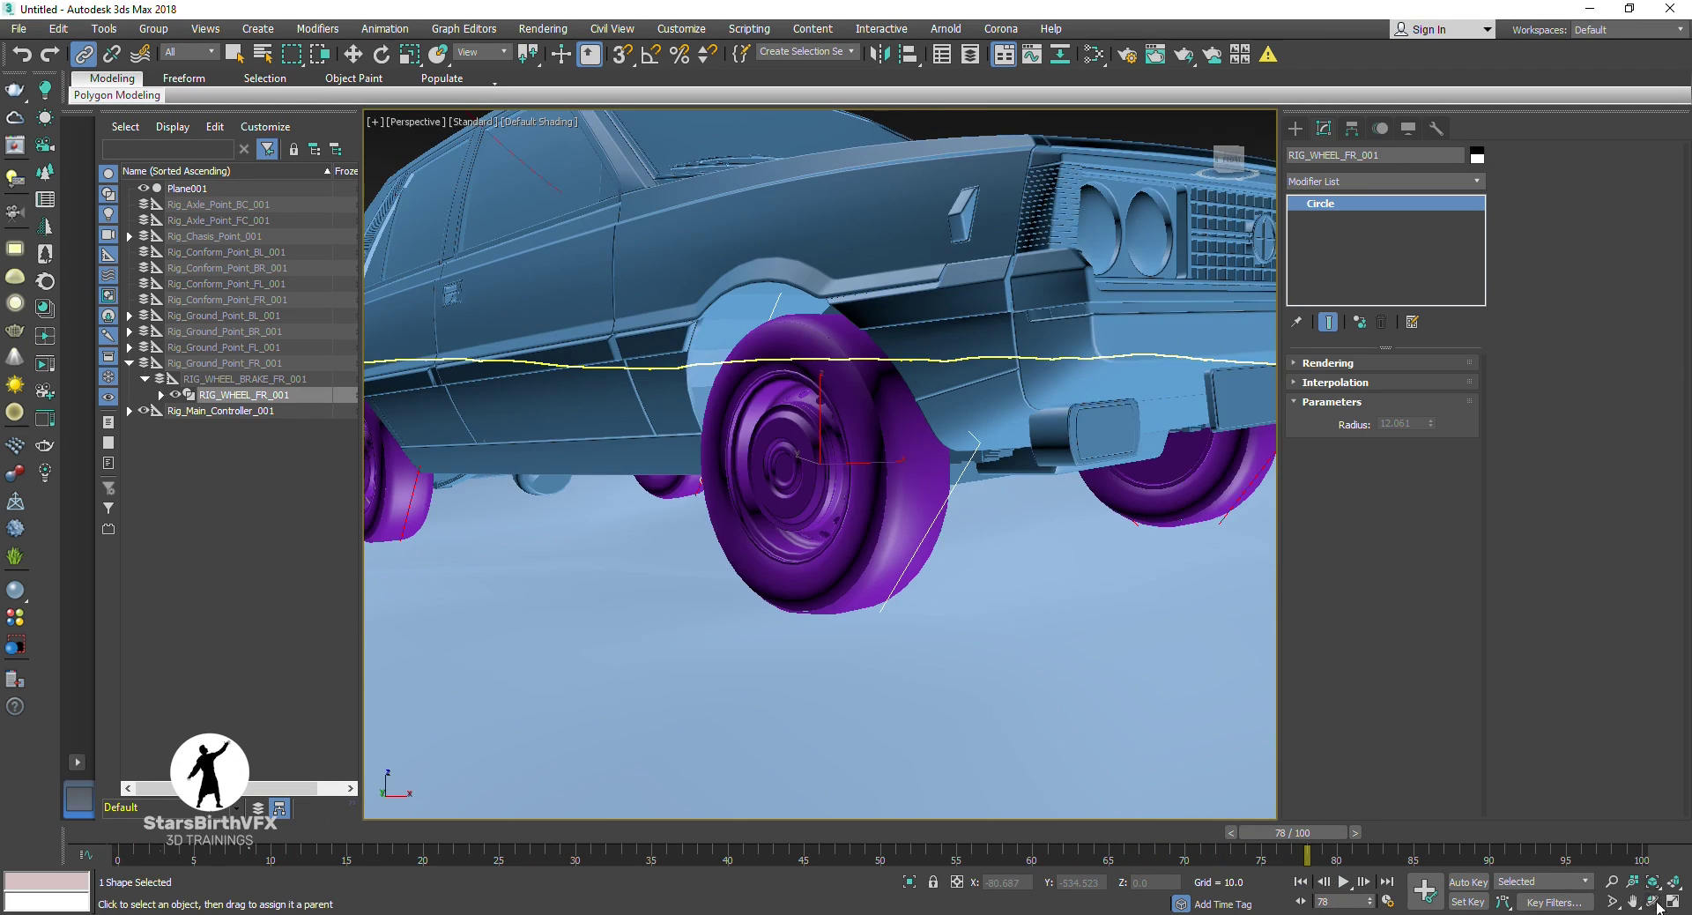
click(1652, 901)
mouse_move(1233, 705)
mouse_down()
mouse_move(1390, 822)
mouse_move(837, 833)
mouse_move(1215, 850)
mouse_up()
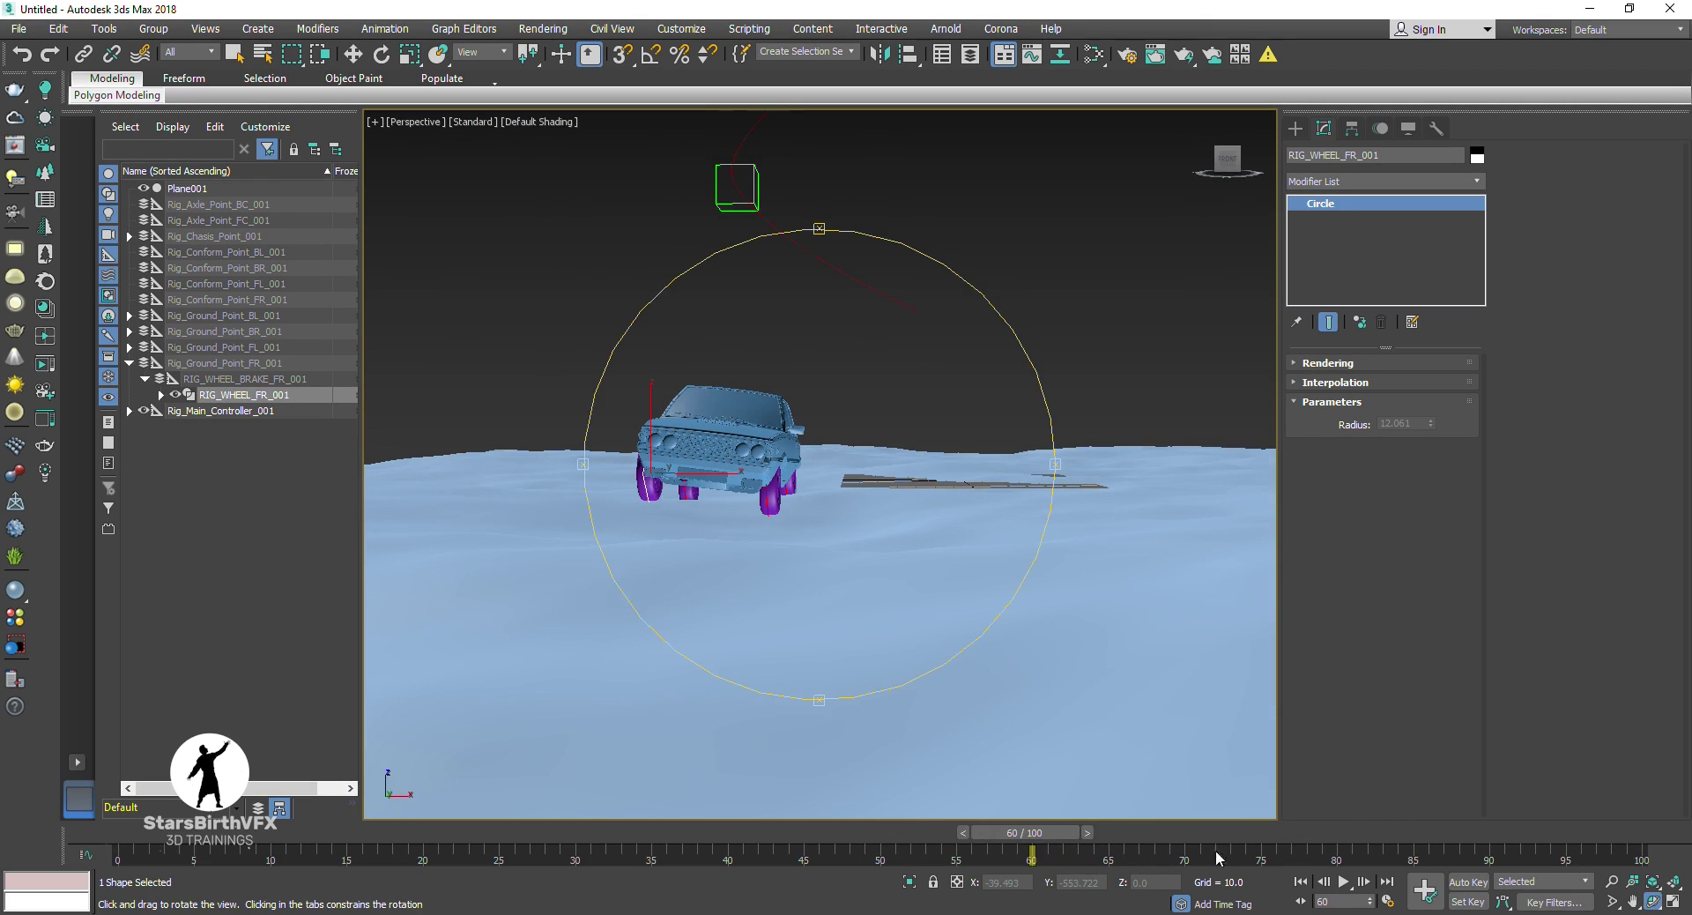
click(1342, 882)
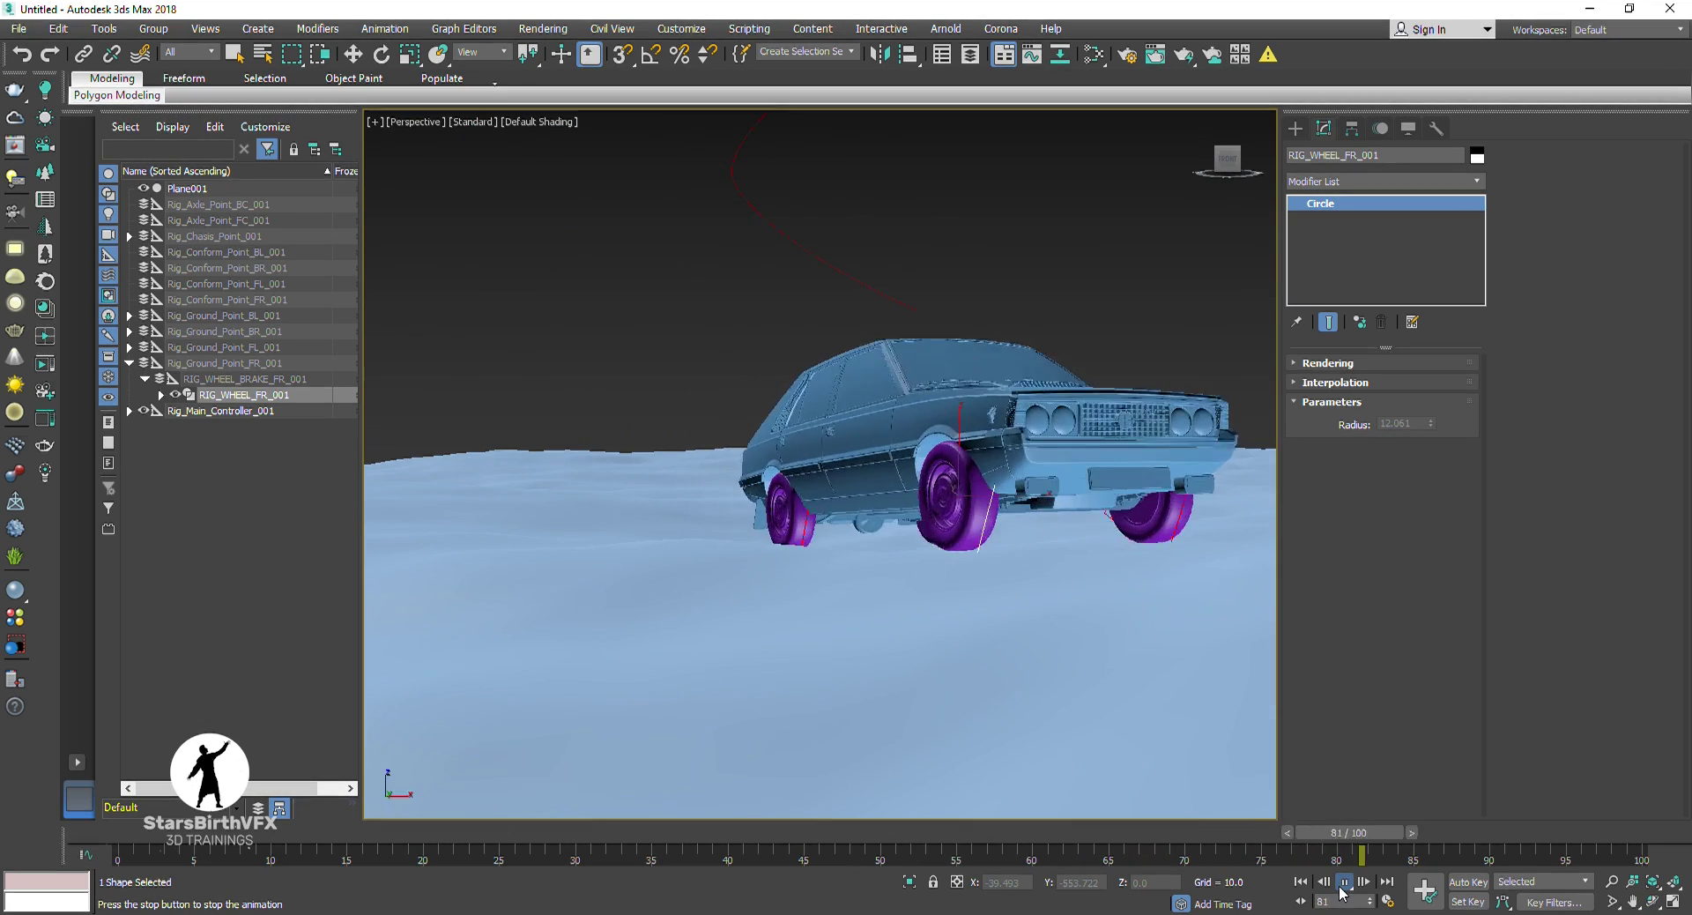
click(1341, 888)
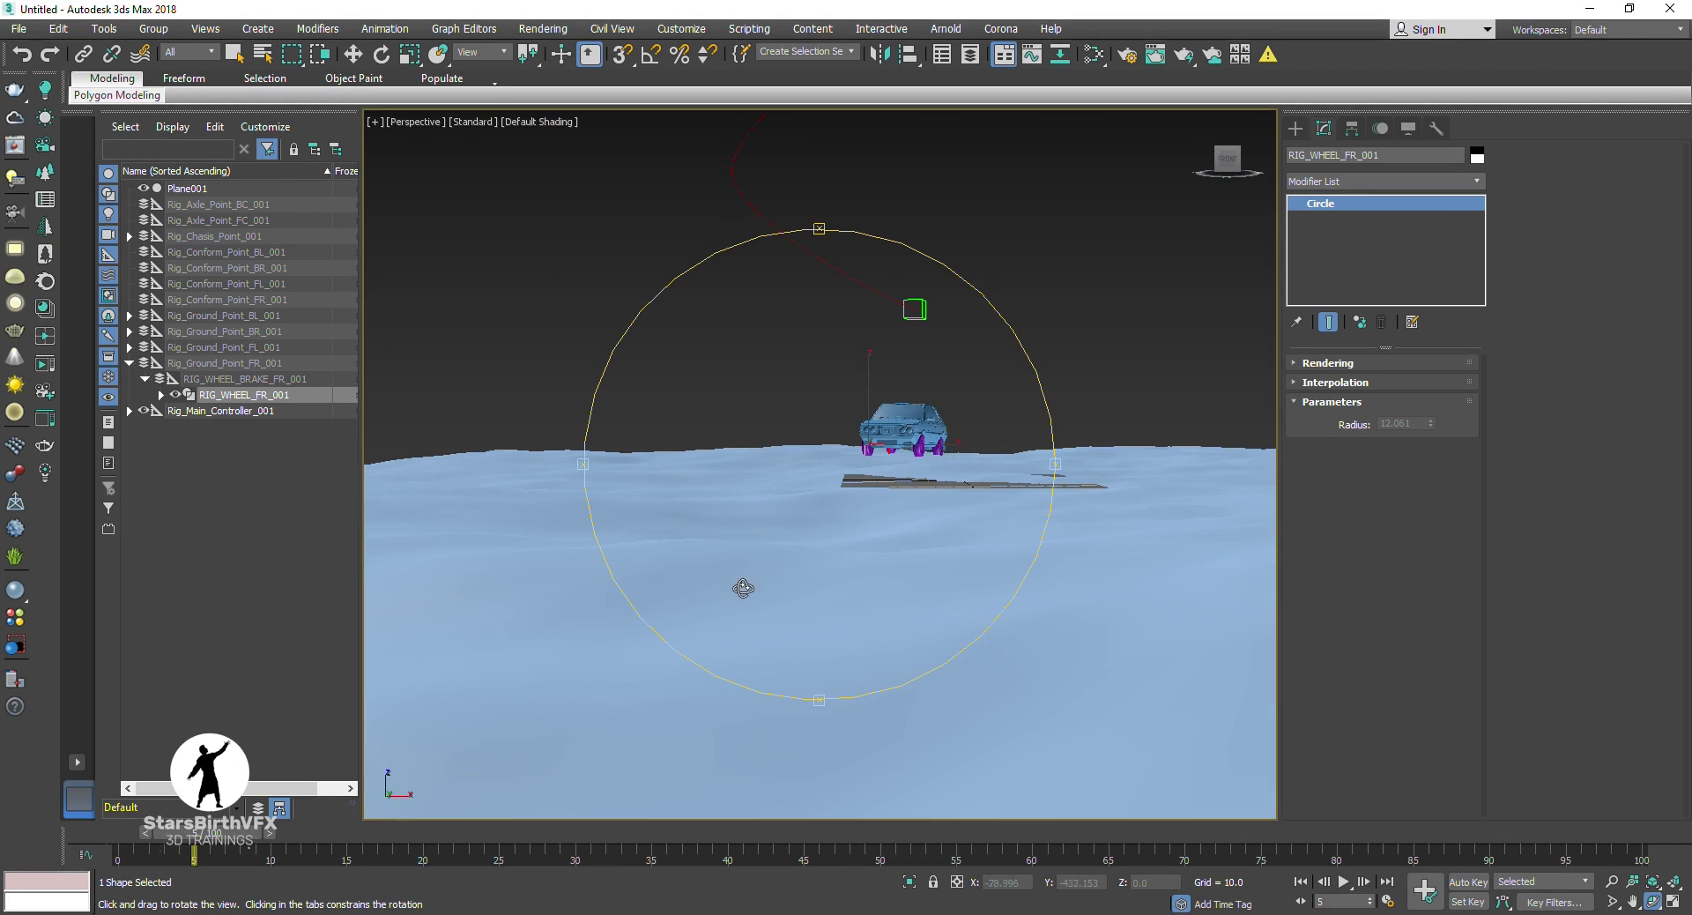
drag(806, 571, 754, 621)
right_click(754, 621)
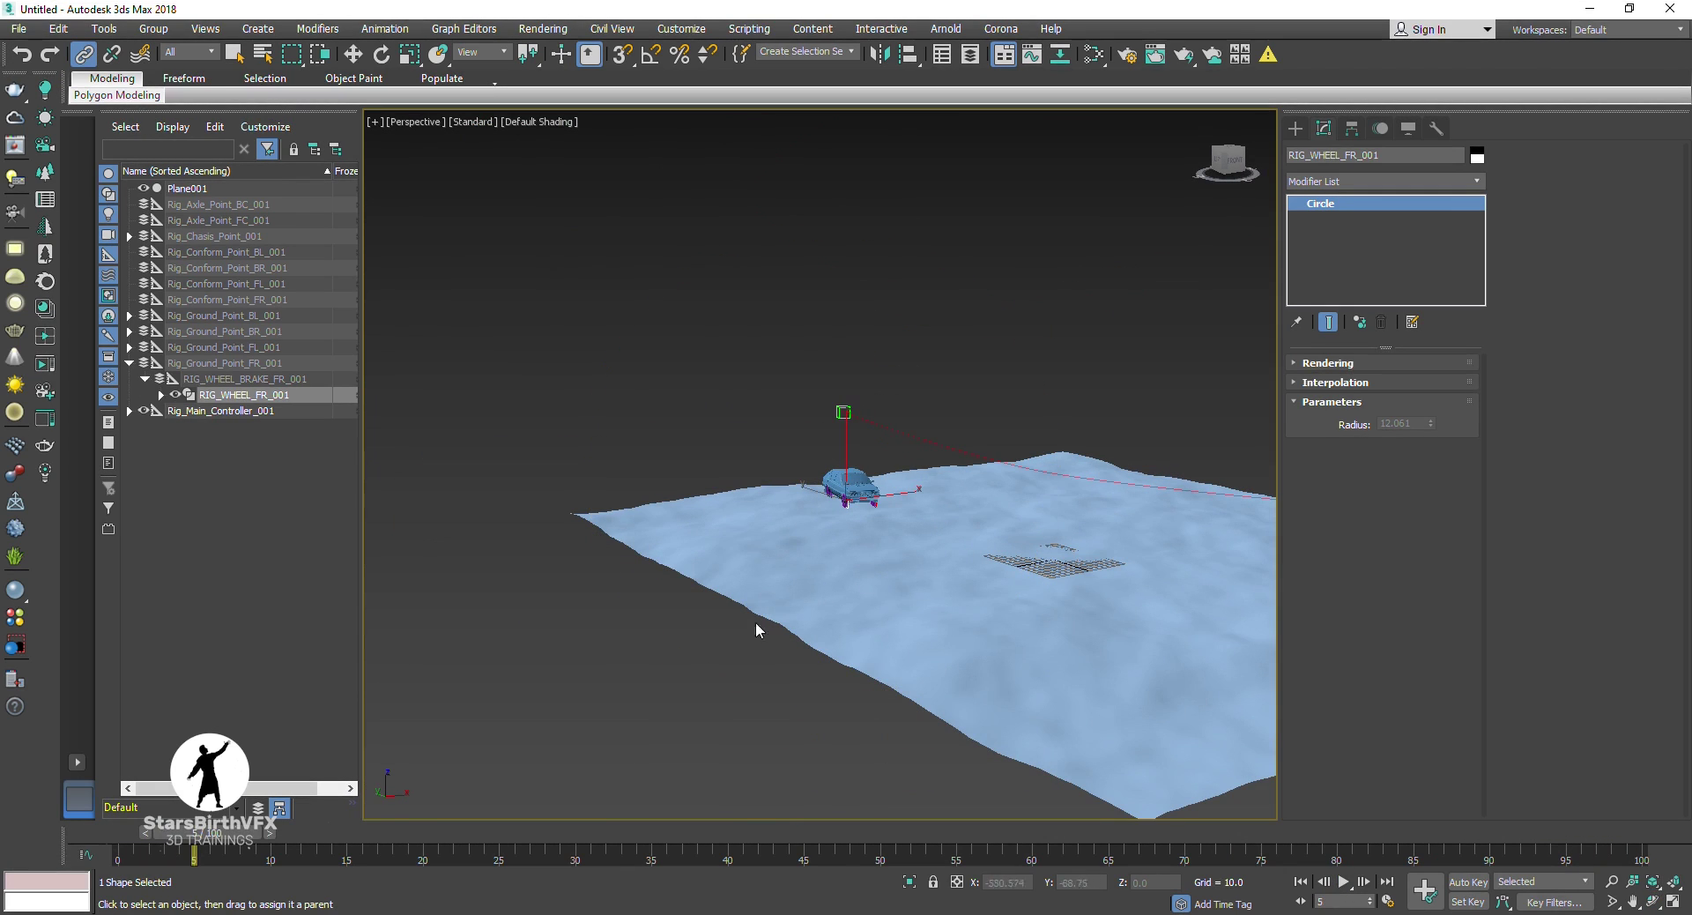
Step: Select Rig_Main_Controller_001 at frame 0 and delete its keys around frames 80–100
click(844, 412)
key(Home)
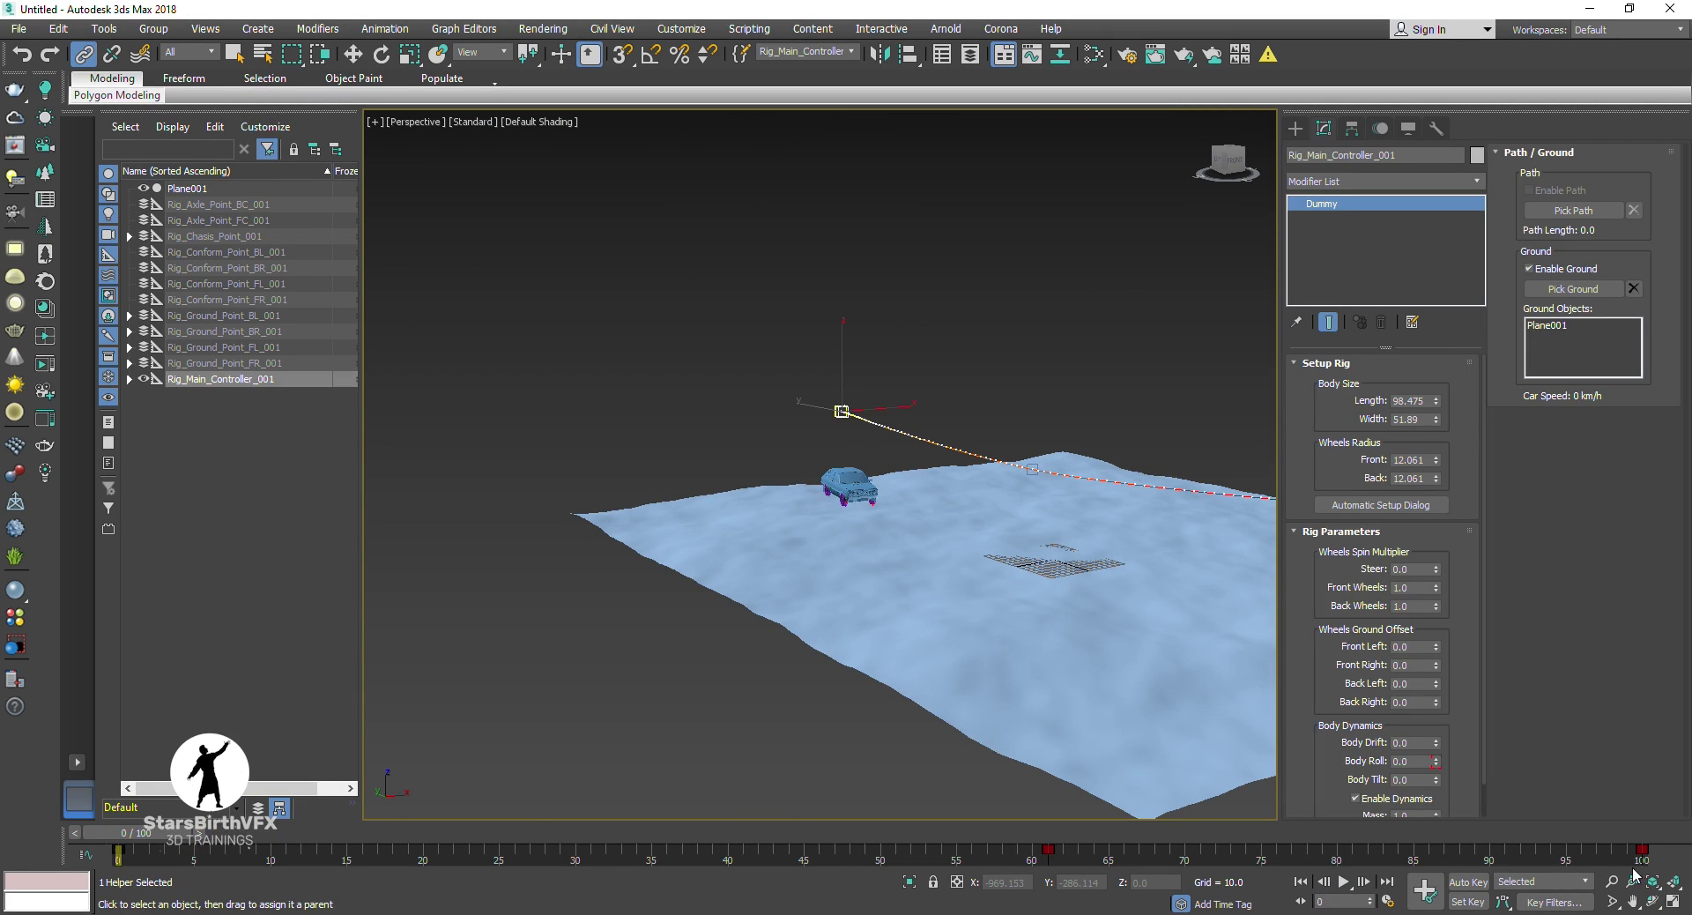
drag(1659, 859, 1159, 868)
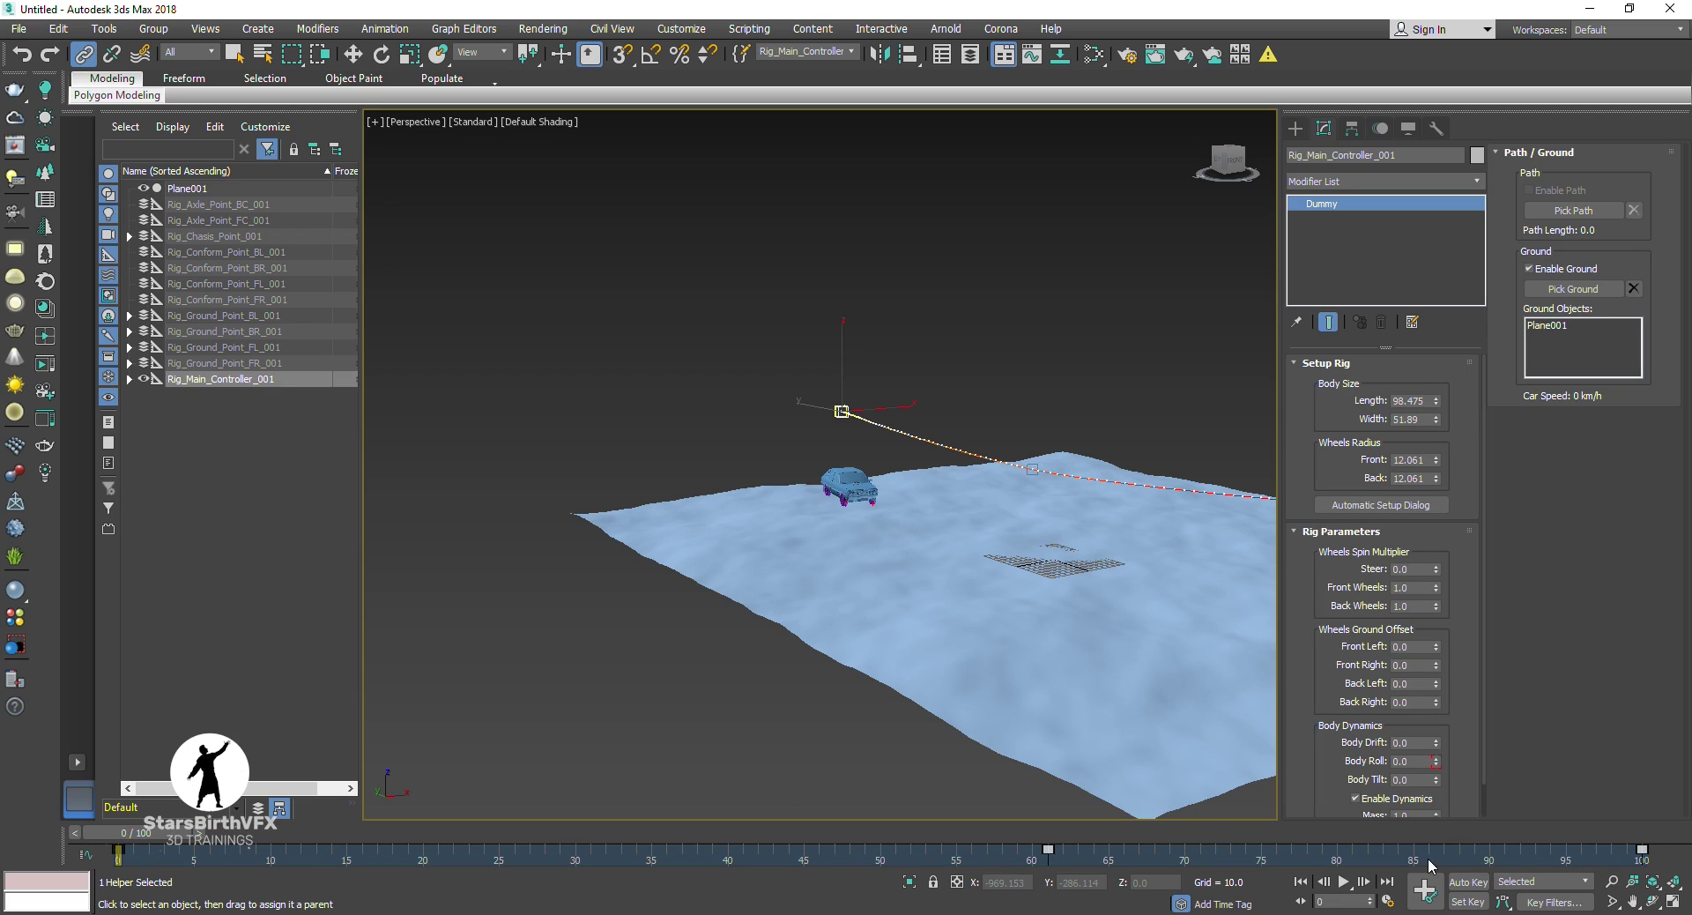
key(w)
key(Delete)
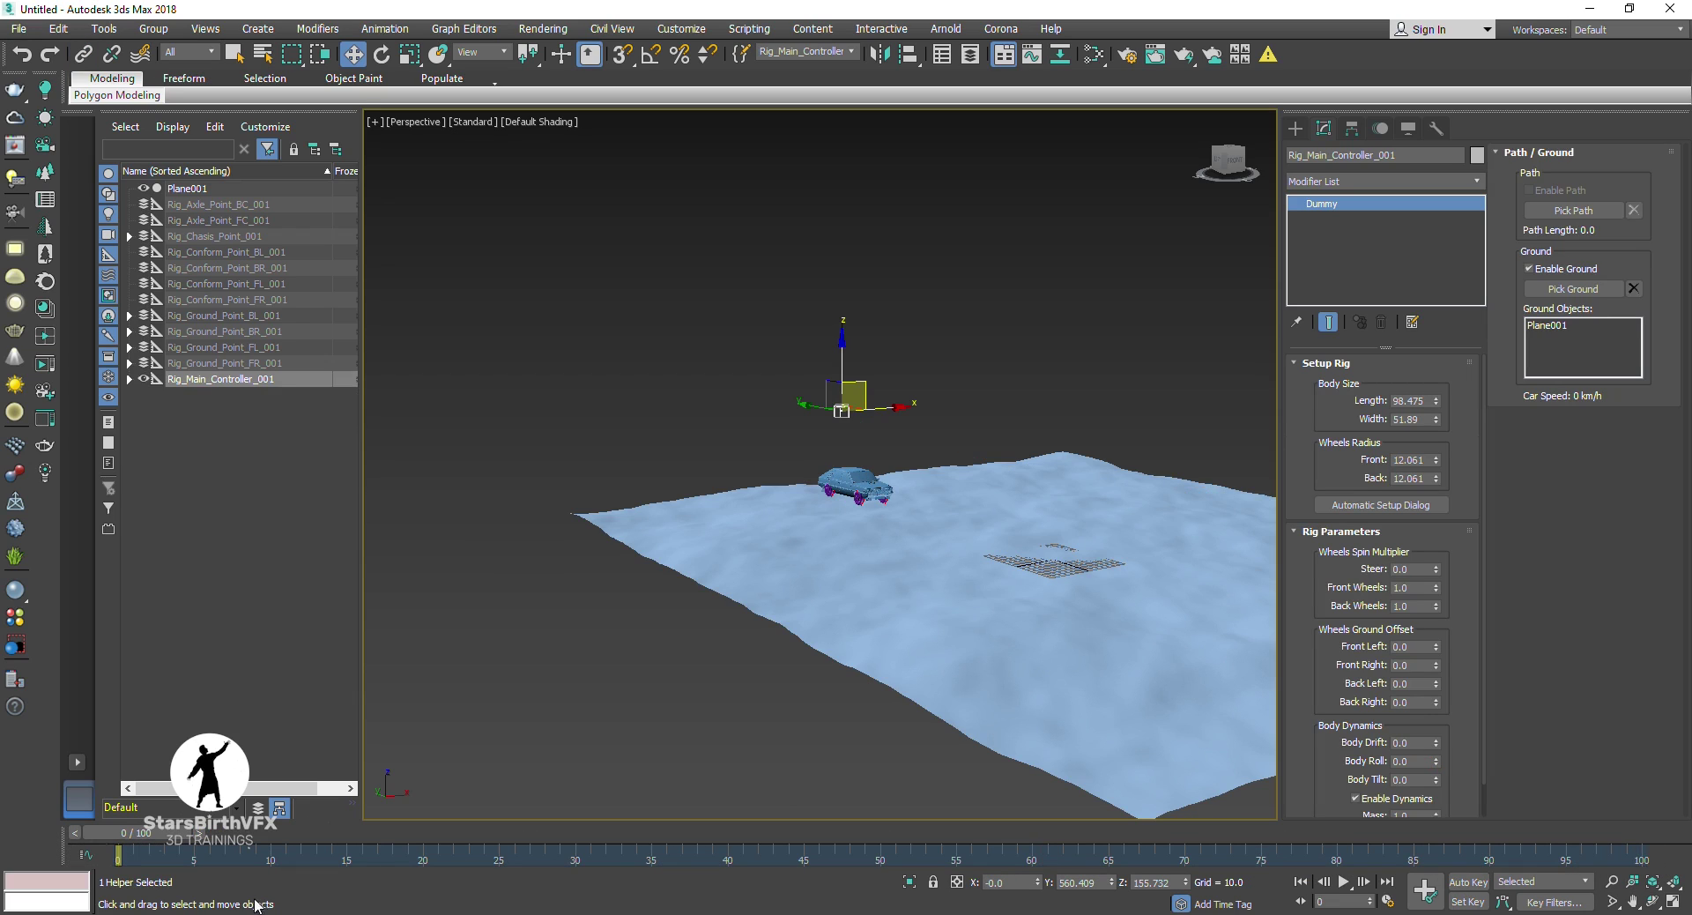
mouse_move(117, 832)
mouse_down()
mouse_move(145, 836)
mouse_move(76, 835)
mouse_up()
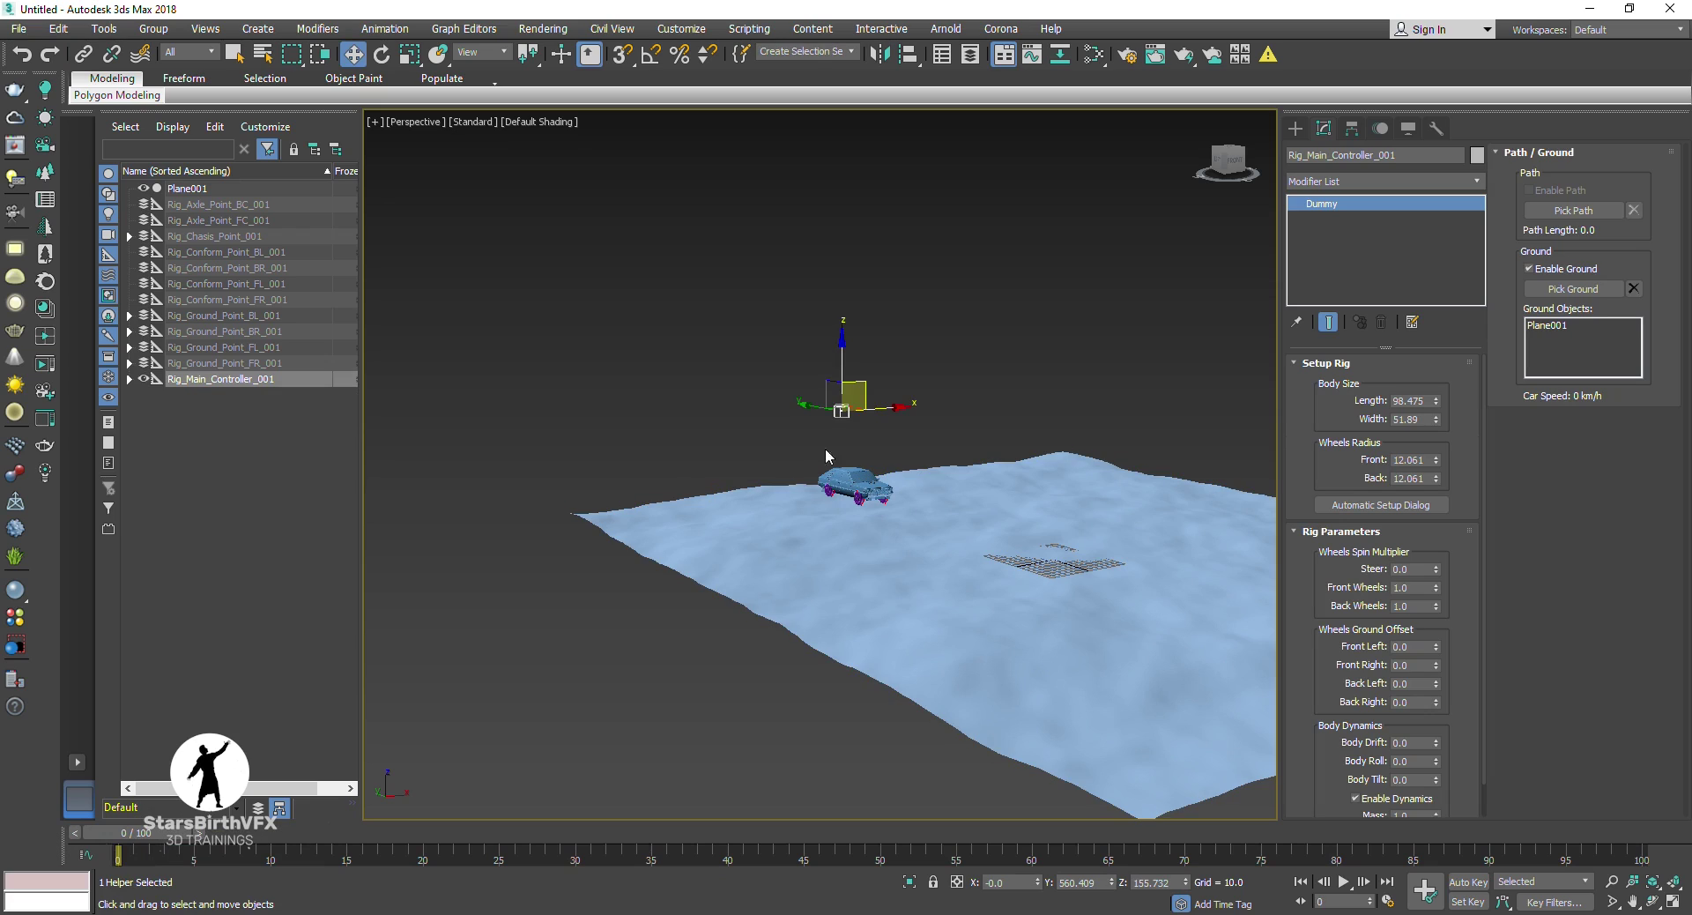
Step: Start the Line spline tool in Top view, drawing and deleting two trial straight lines
click(1295, 129)
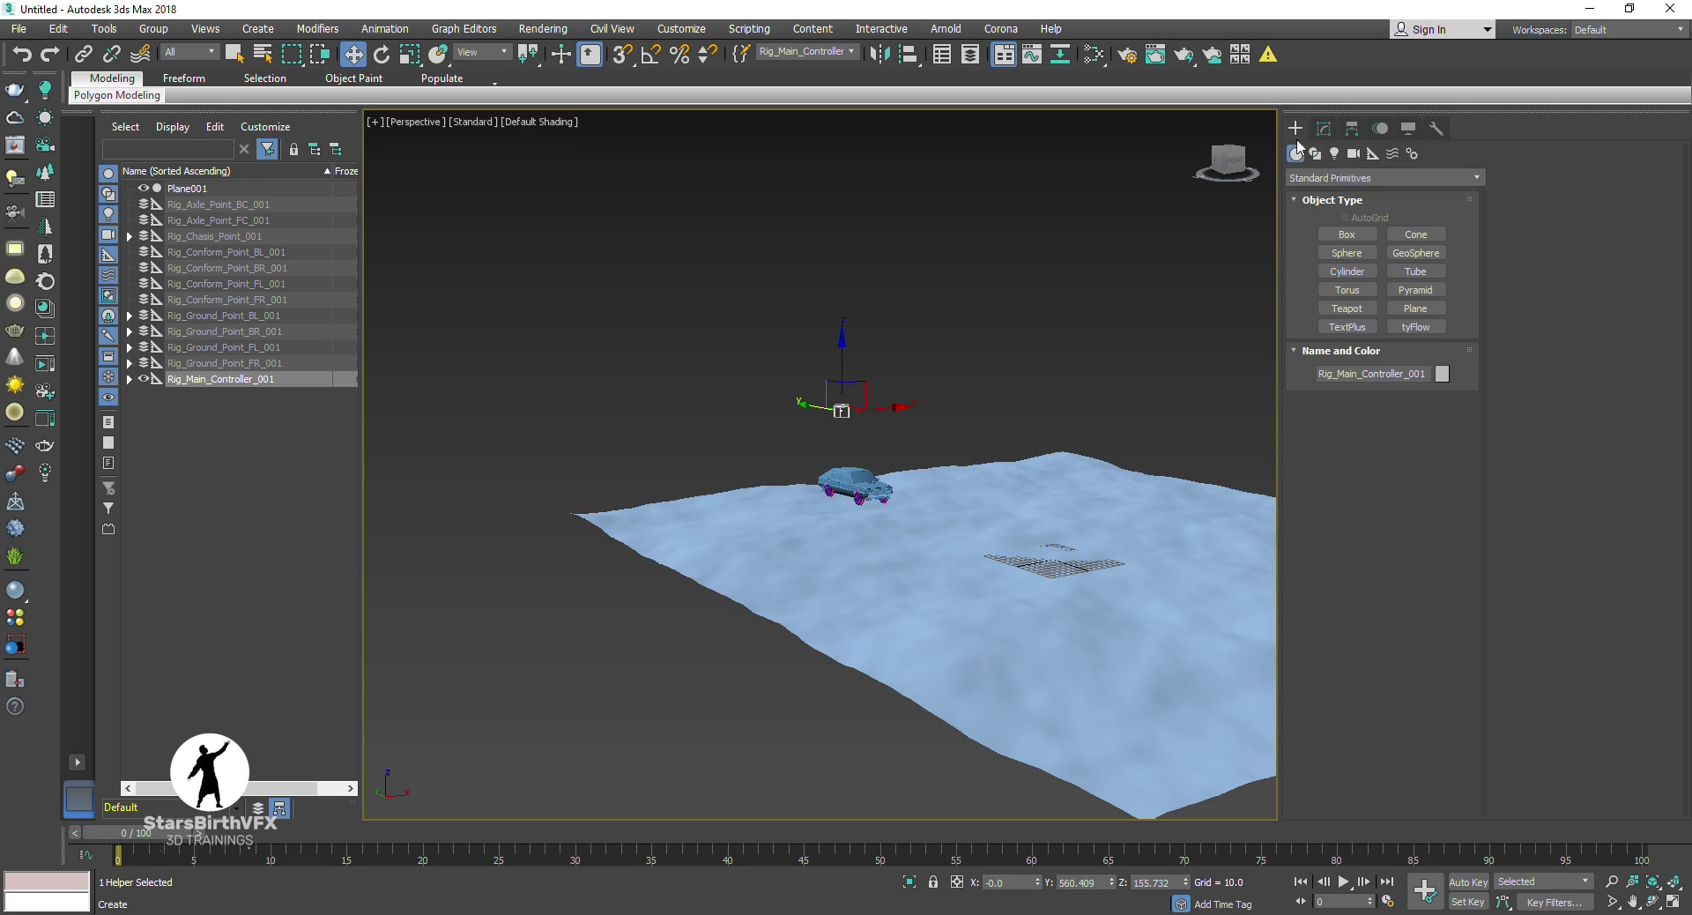
click(1317, 154)
click(1347, 249)
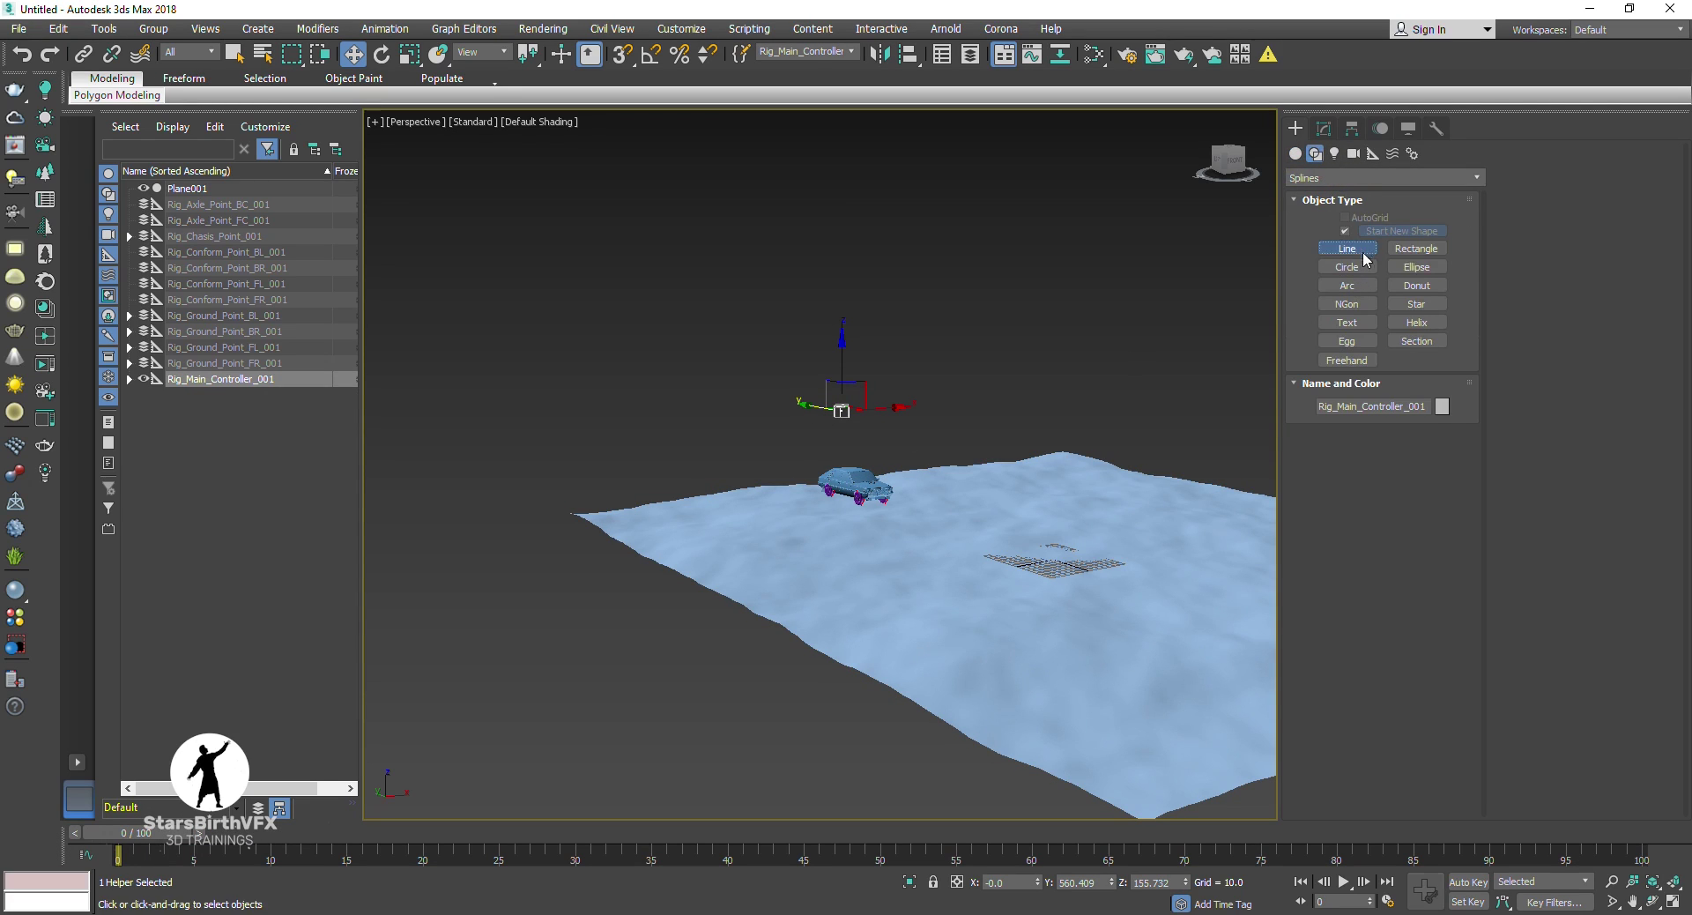
key(t)
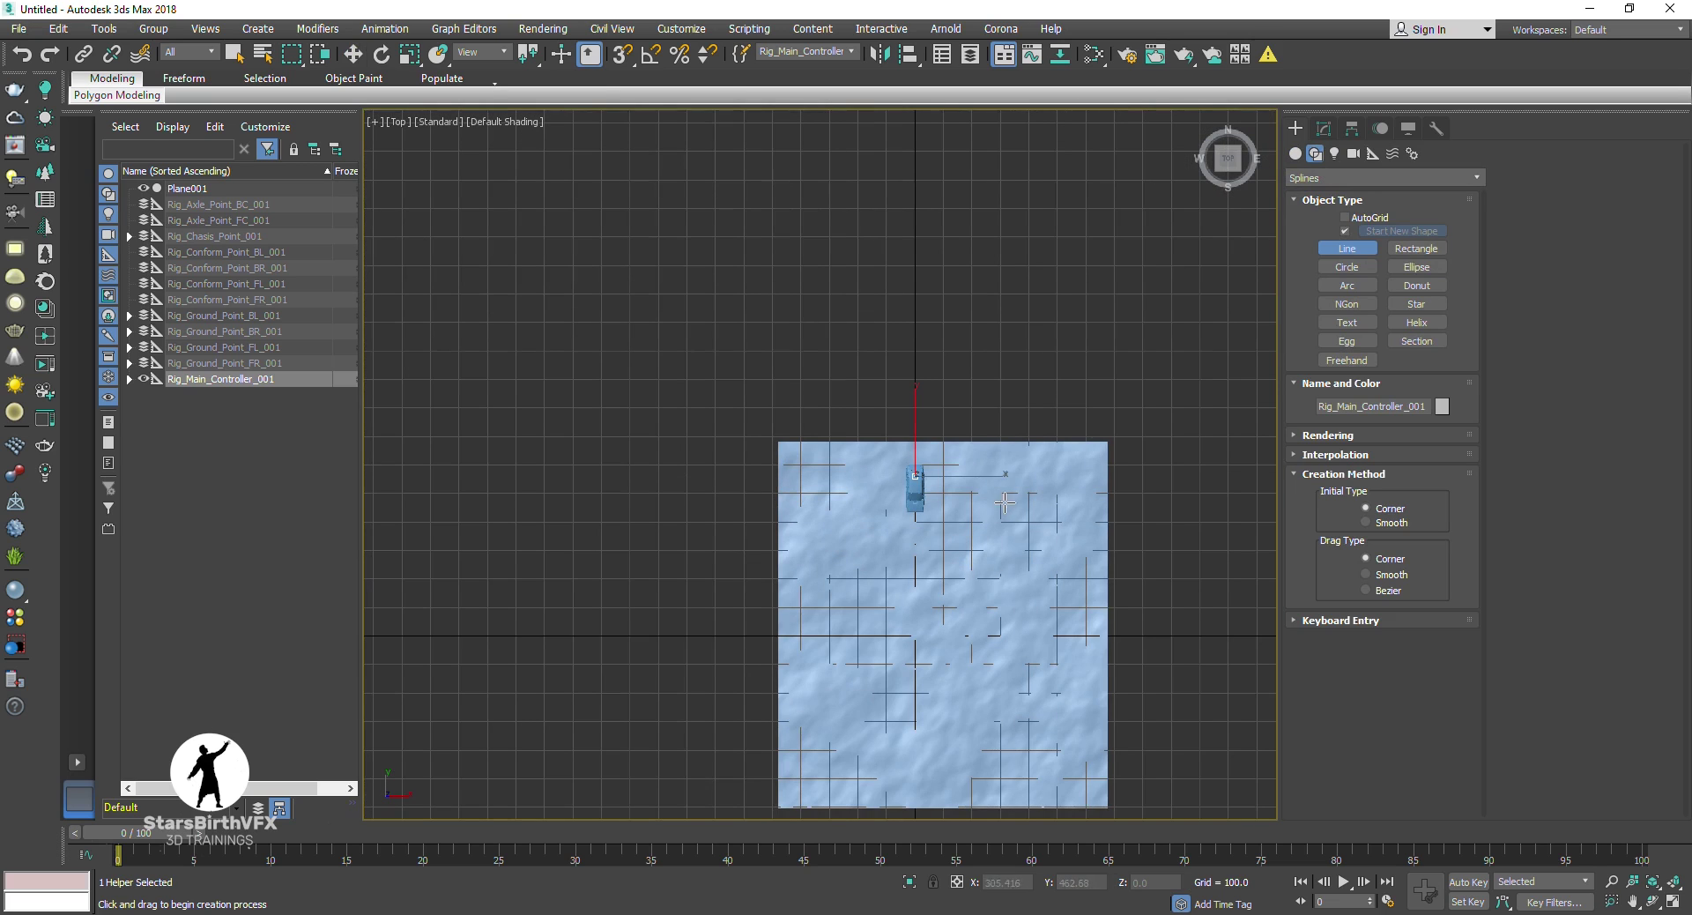
click(1027, 490)
click(884, 661)
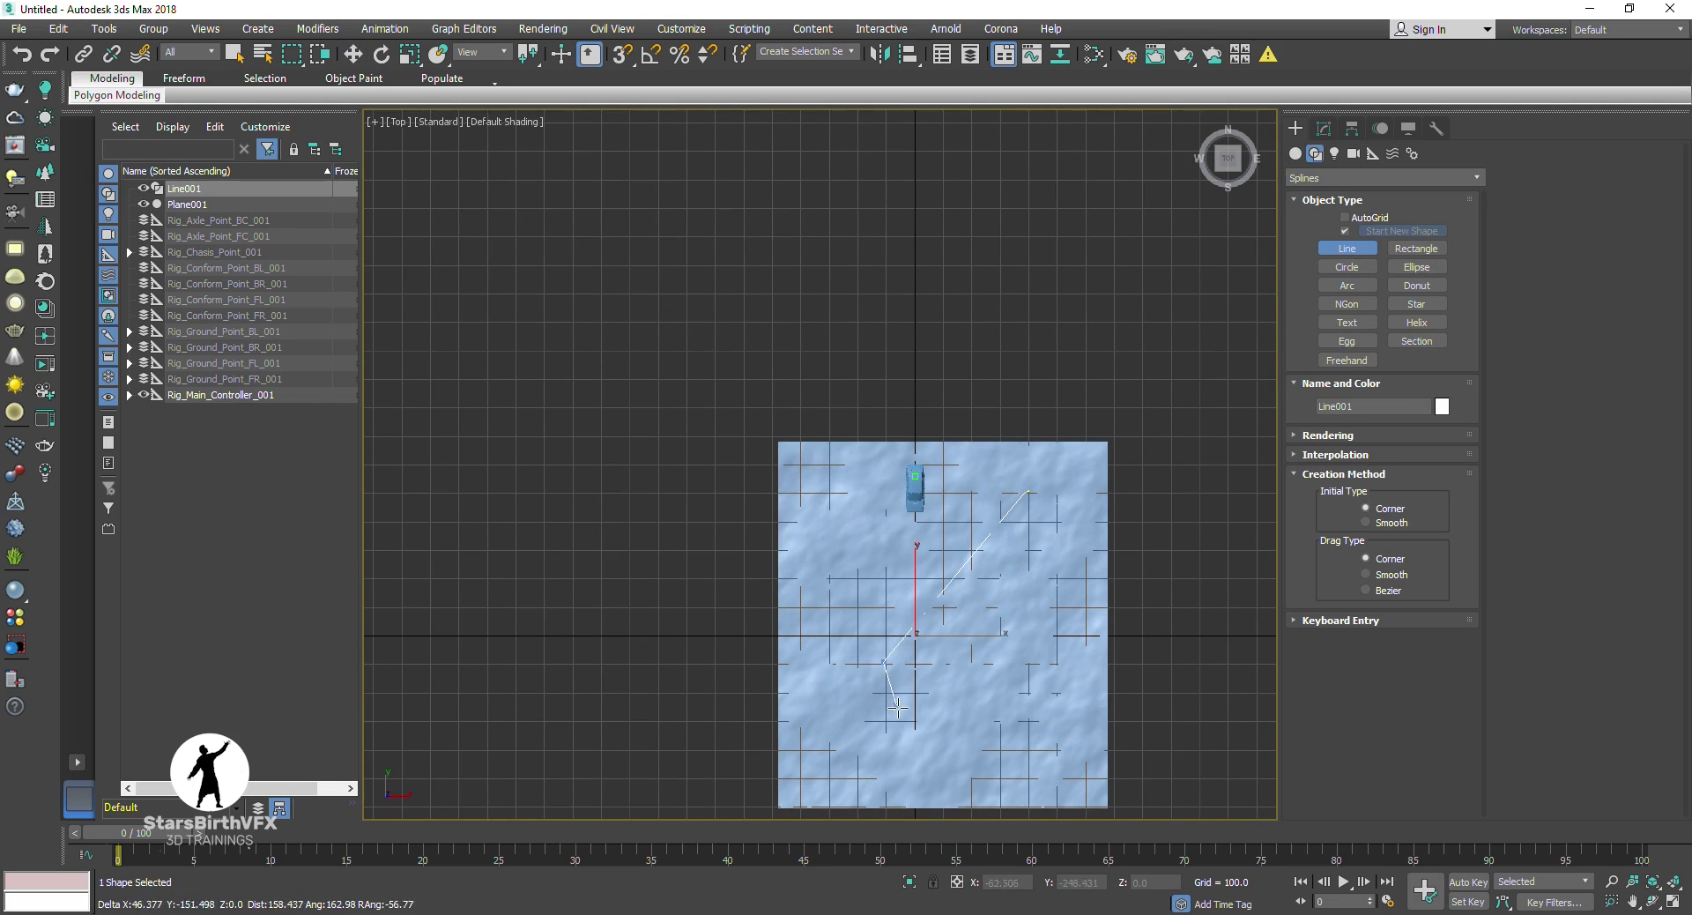
right_click(961, 615)
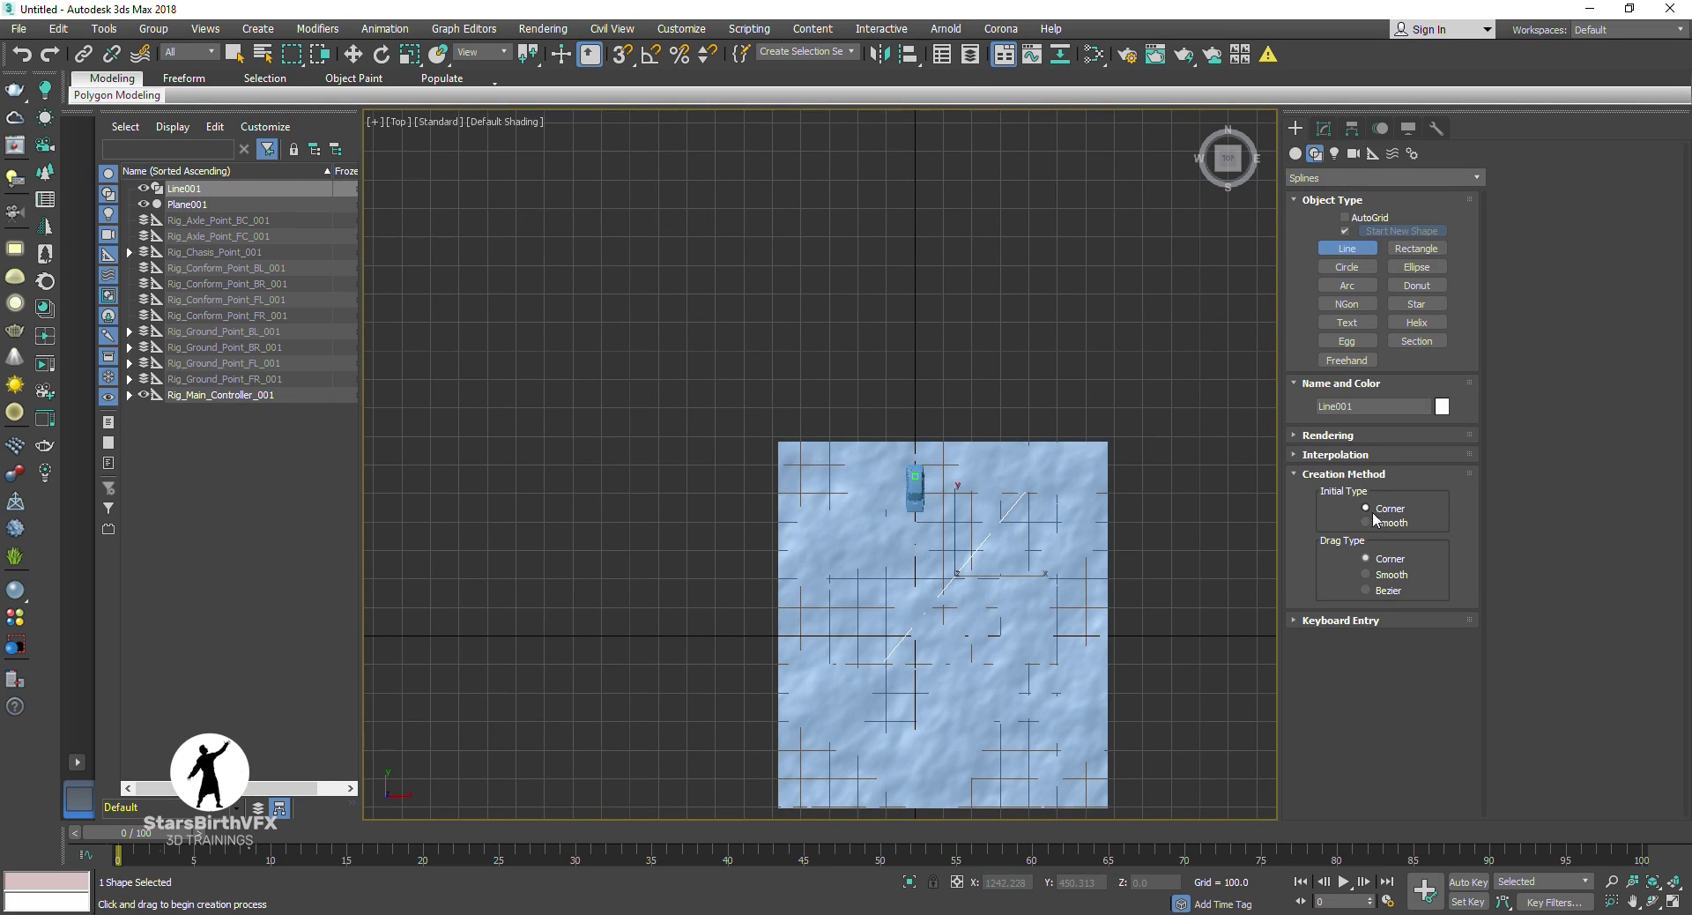
key(Delete)
click(1008, 505)
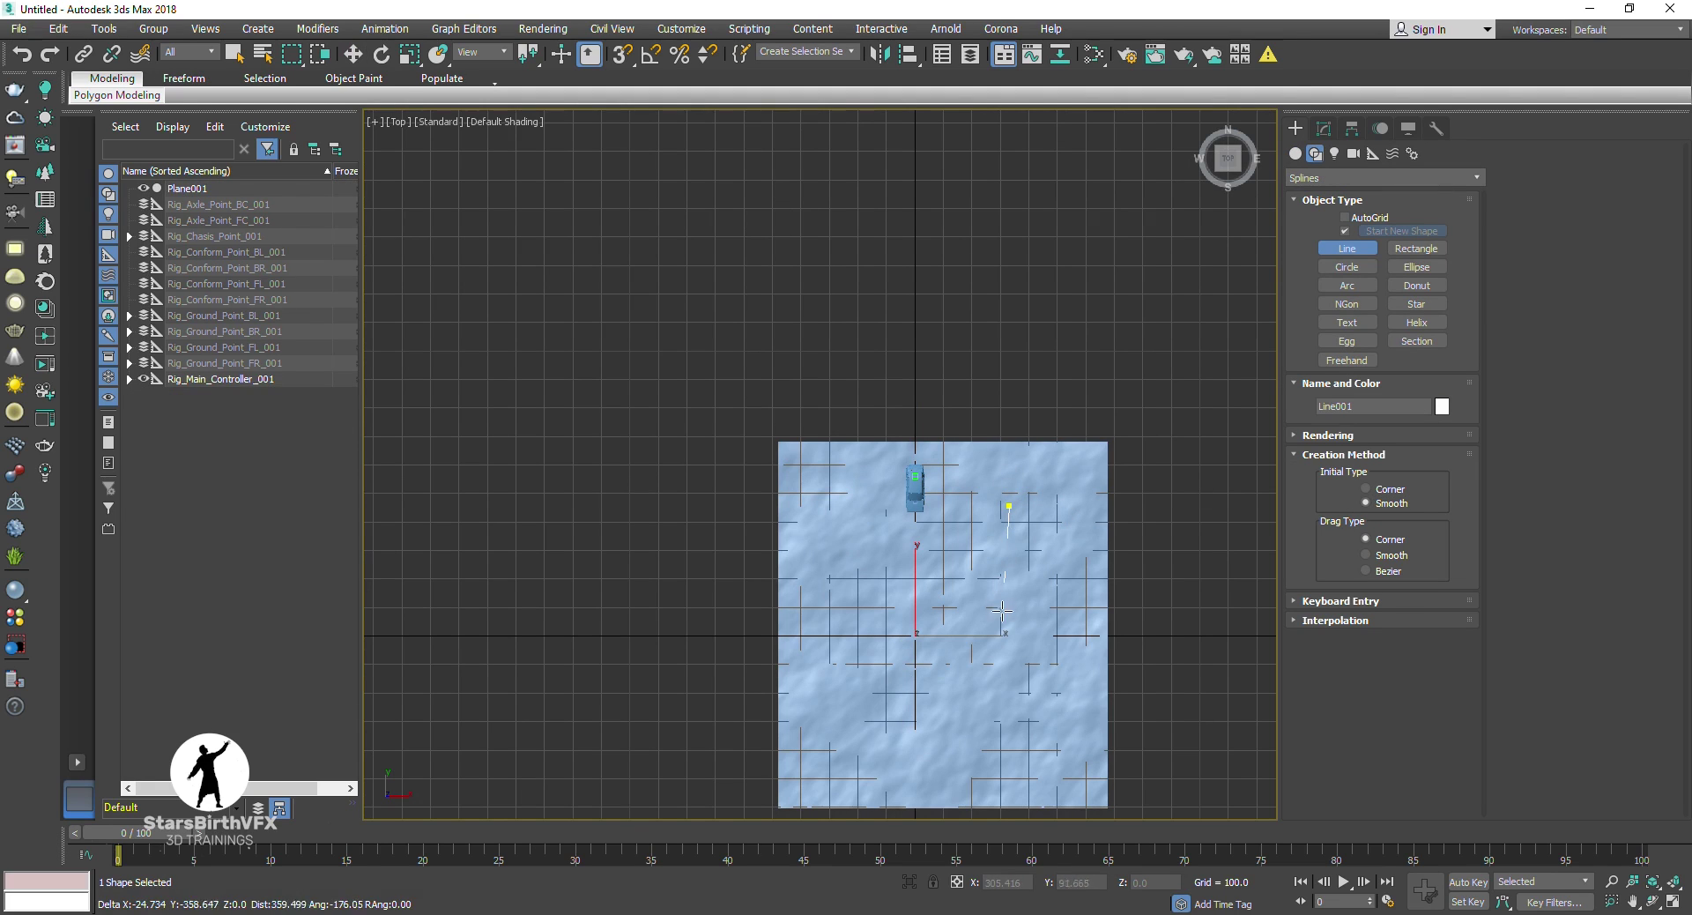
click(885, 733)
right_click(955, 722)
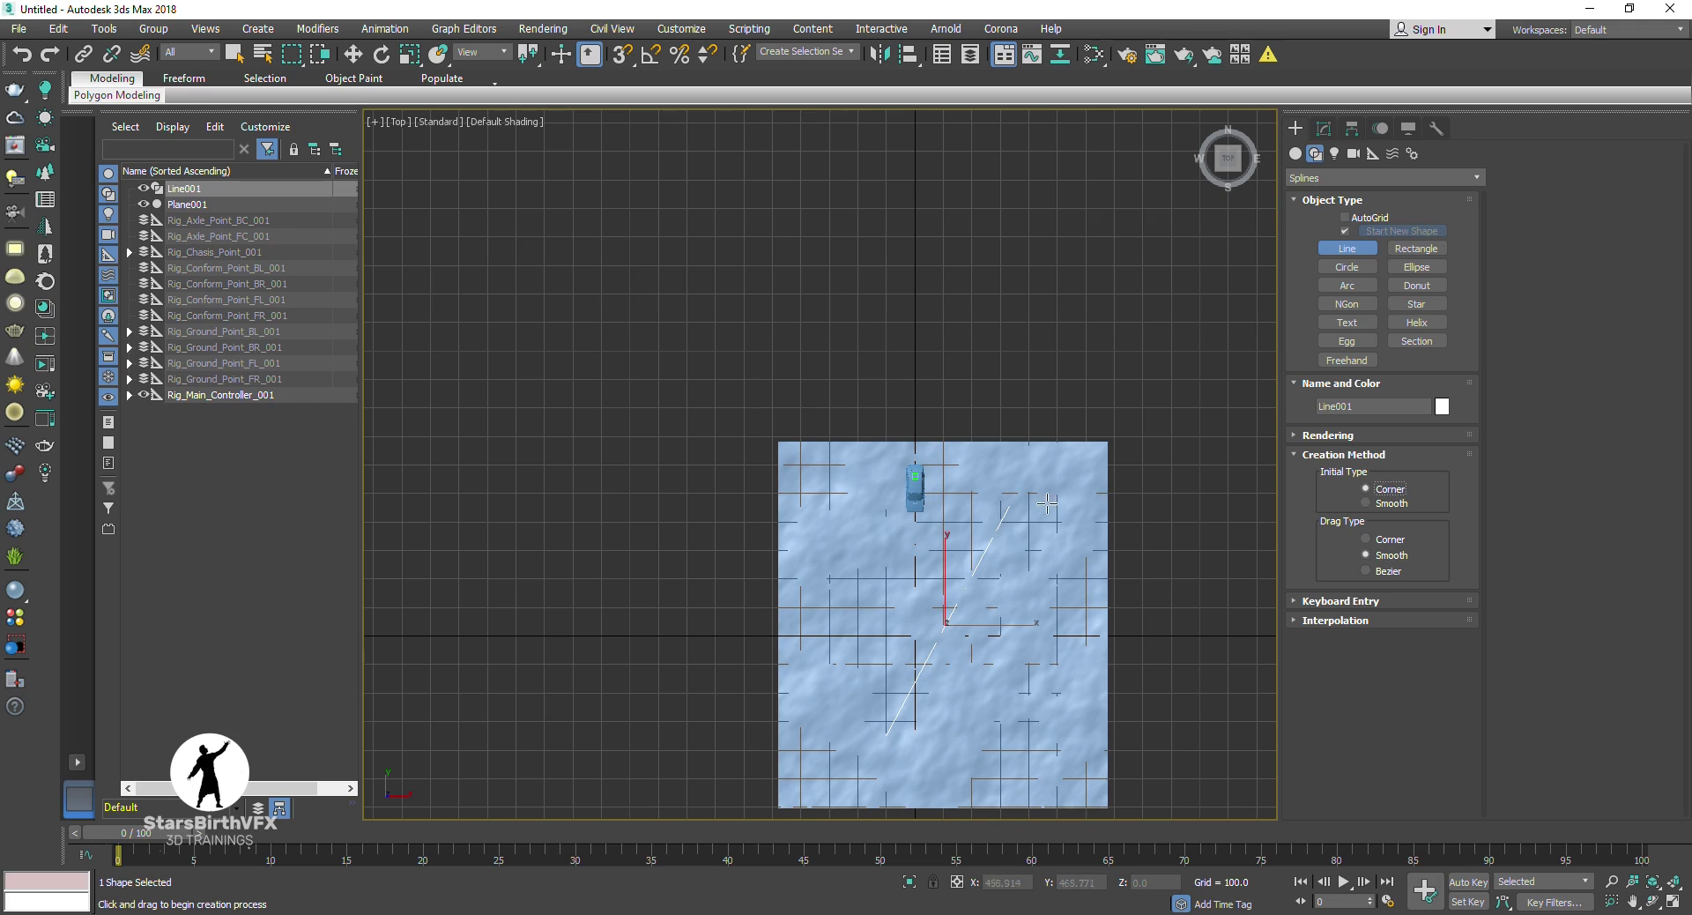
key(Delete)
Step: Draw a smooth four-point curve, Line001, from the plane's top down to its bottom
click(1018, 499)
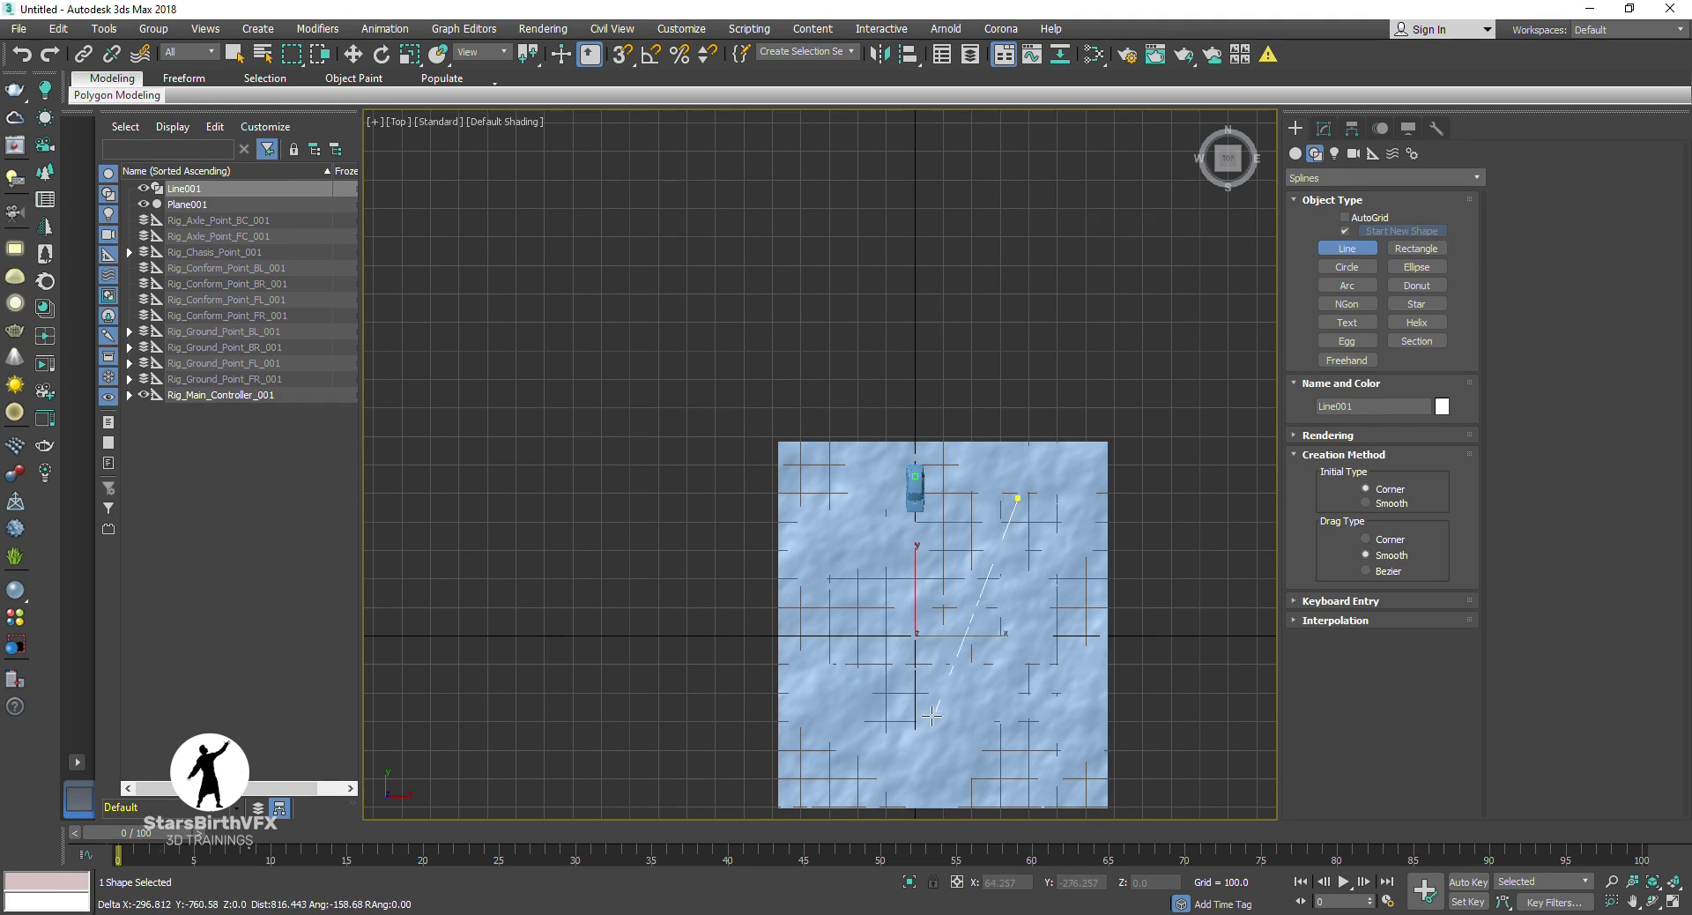
click(905, 633)
click(925, 715)
click(1026, 767)
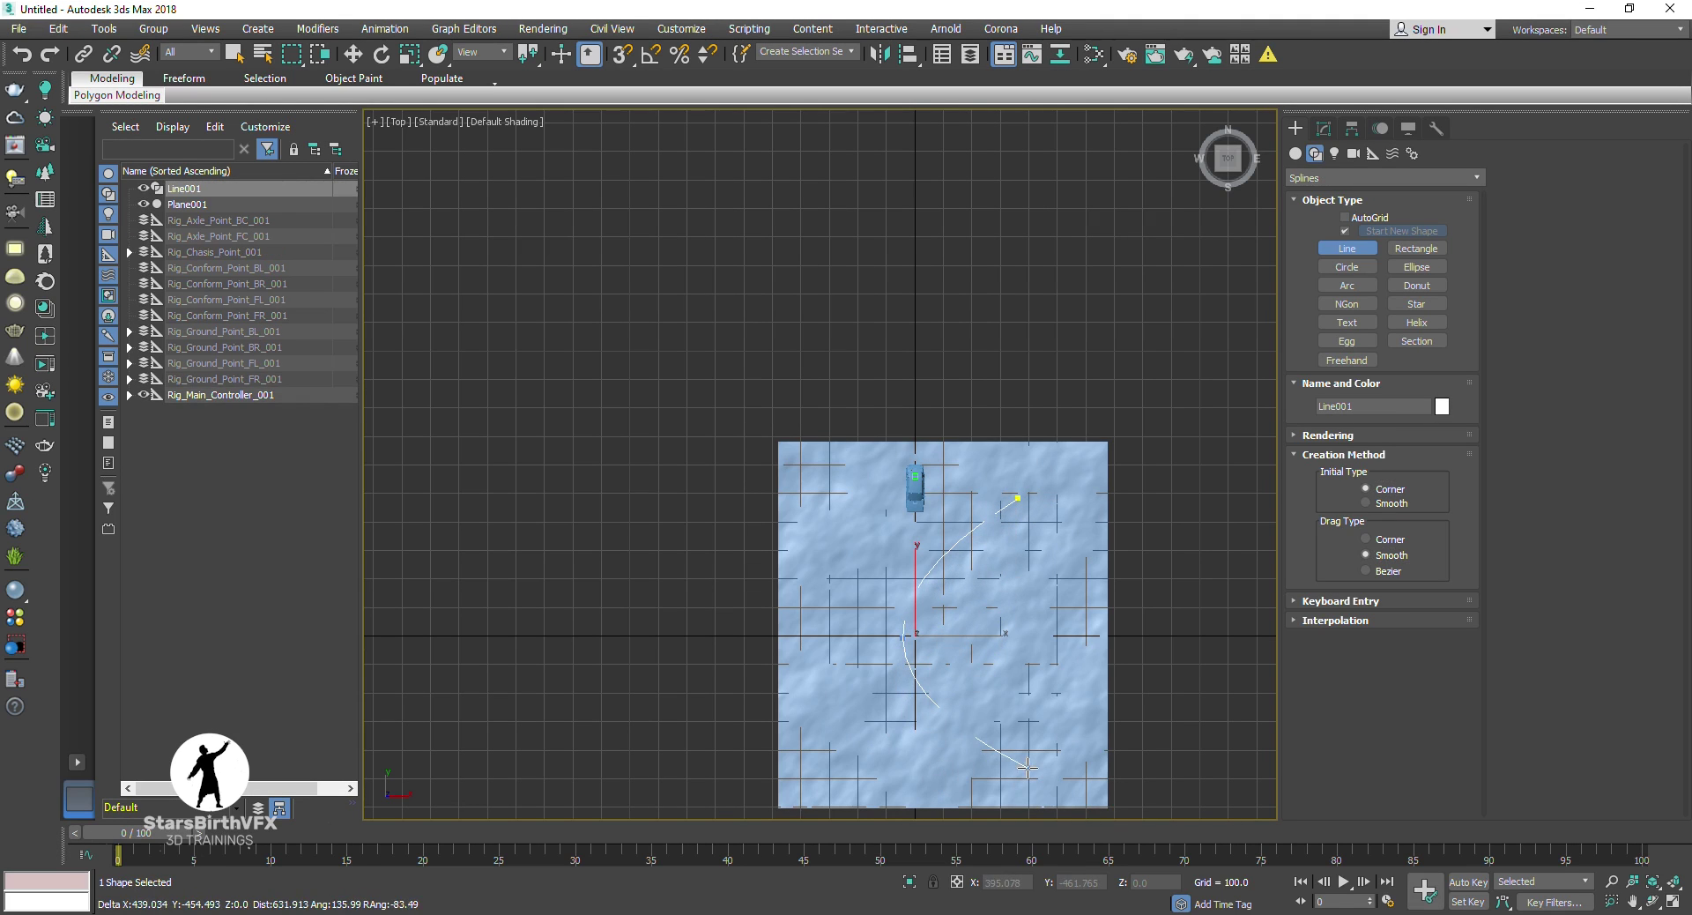
right_click(1026, 767)
right_click(1026, 766)
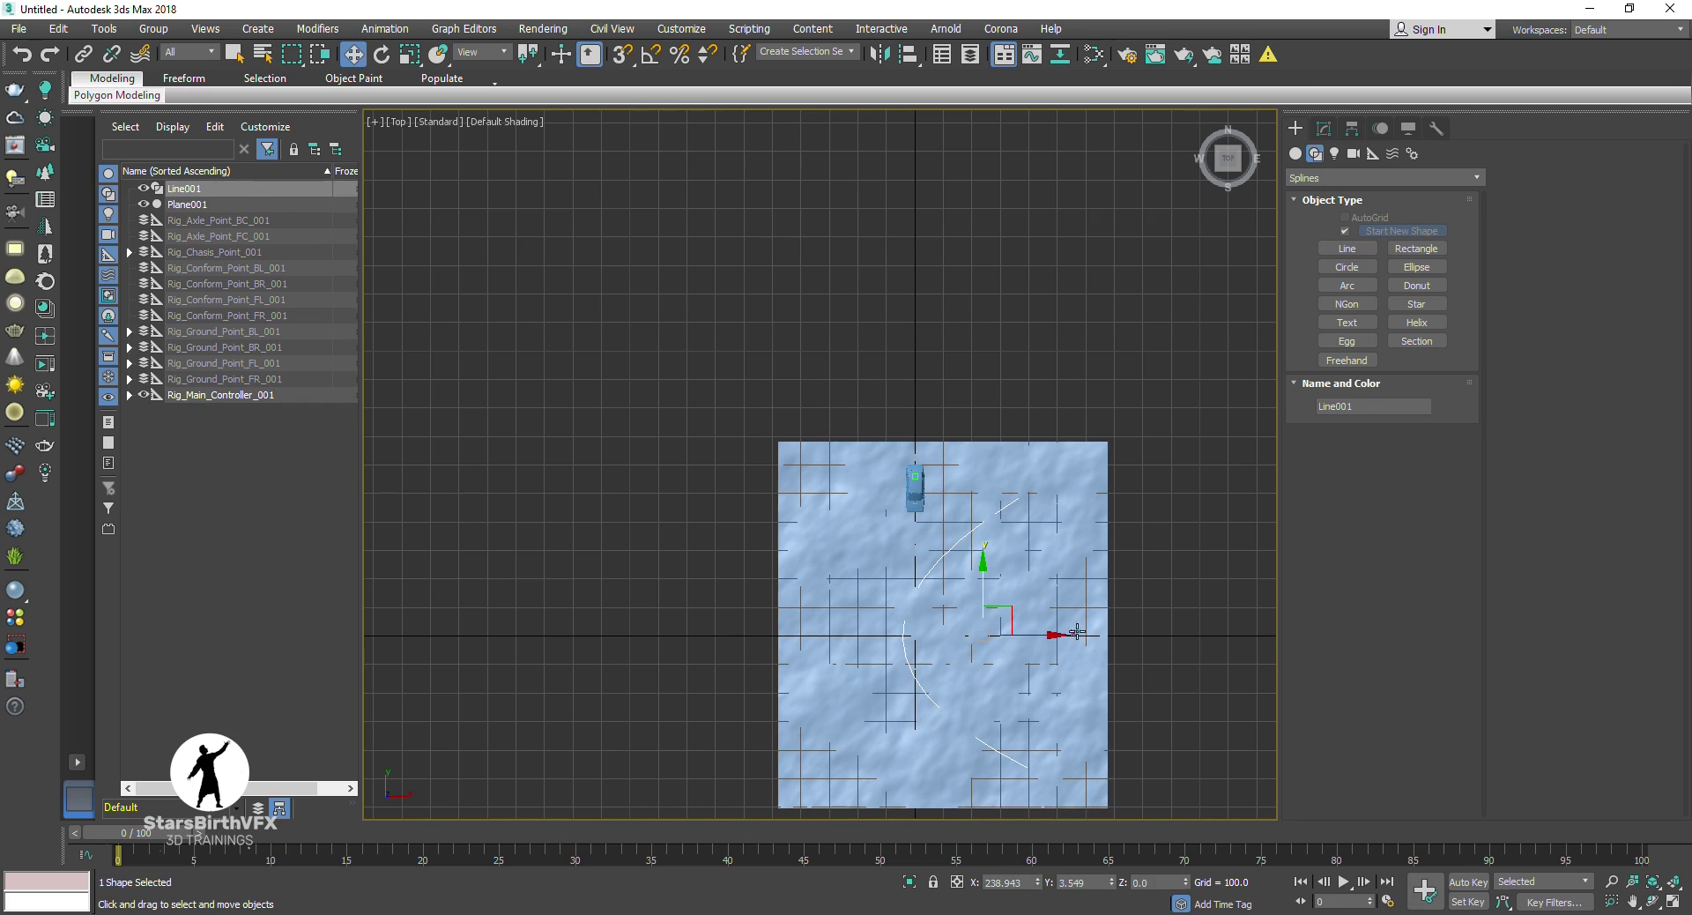
Step: Orbit into perspective and adjust Line001's height, lowering it toward the terrain in Front view
click(1653, 903)
mouse_move(941, 621)
mouse_down()
mouse_move(924, 552)
mouse_move(969, 573)
mouse_up()
right_click(970, 573)
click(977, 574)
click(1009, 555)
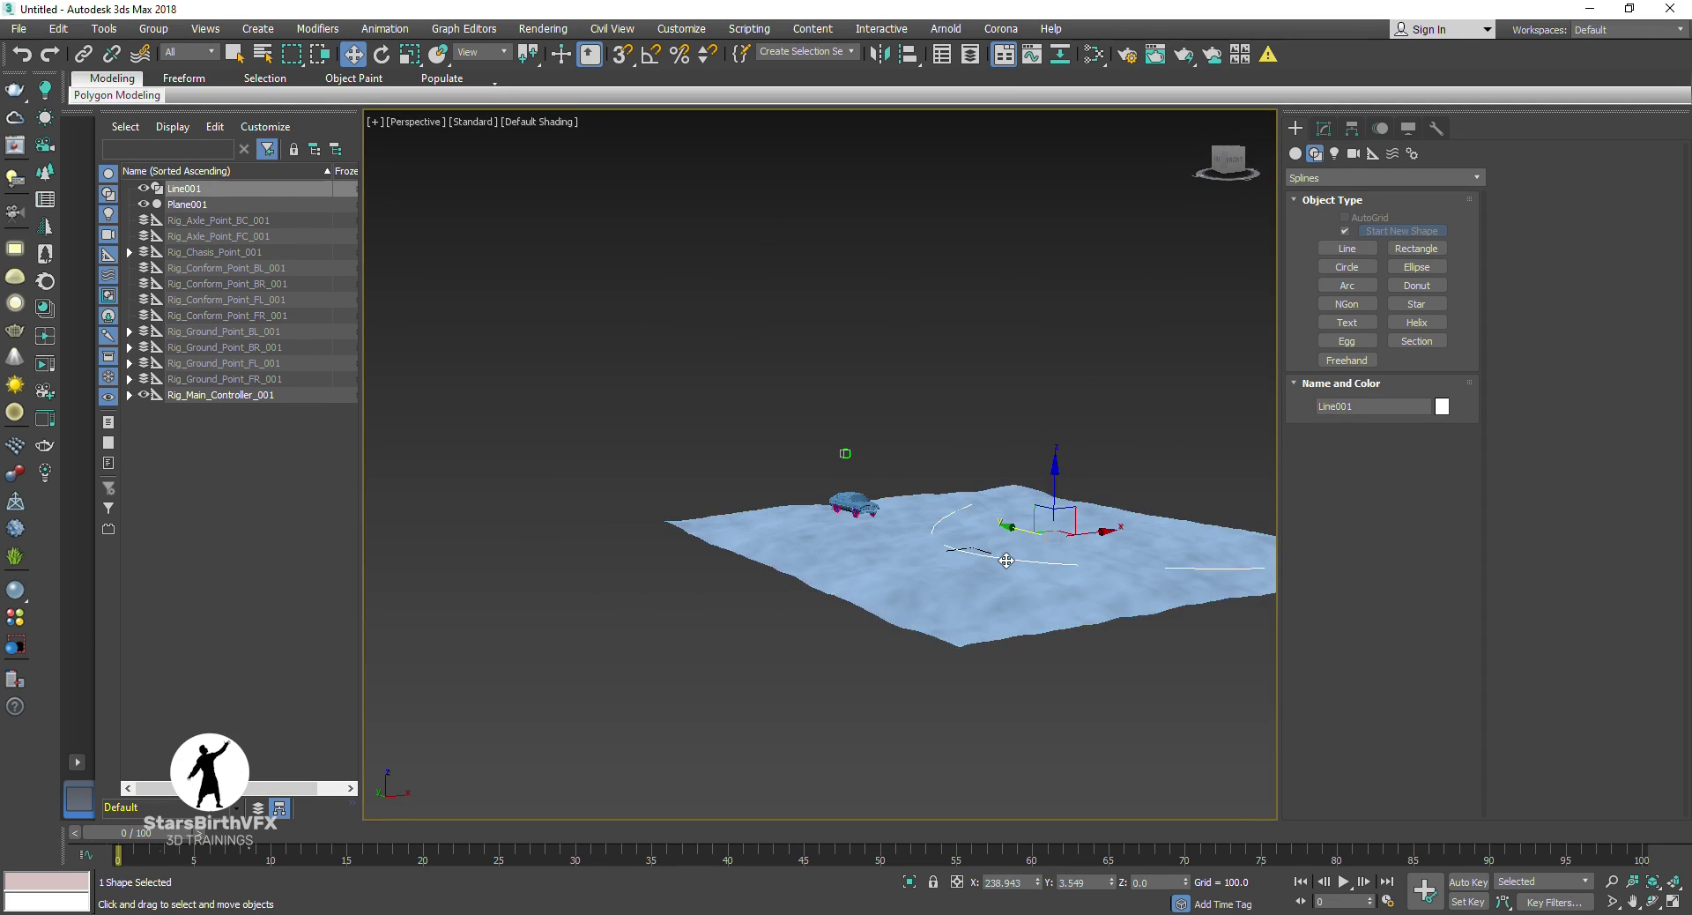
drag(1053, 491, 1056, 426)
scroll(1076, 522, up, 3)
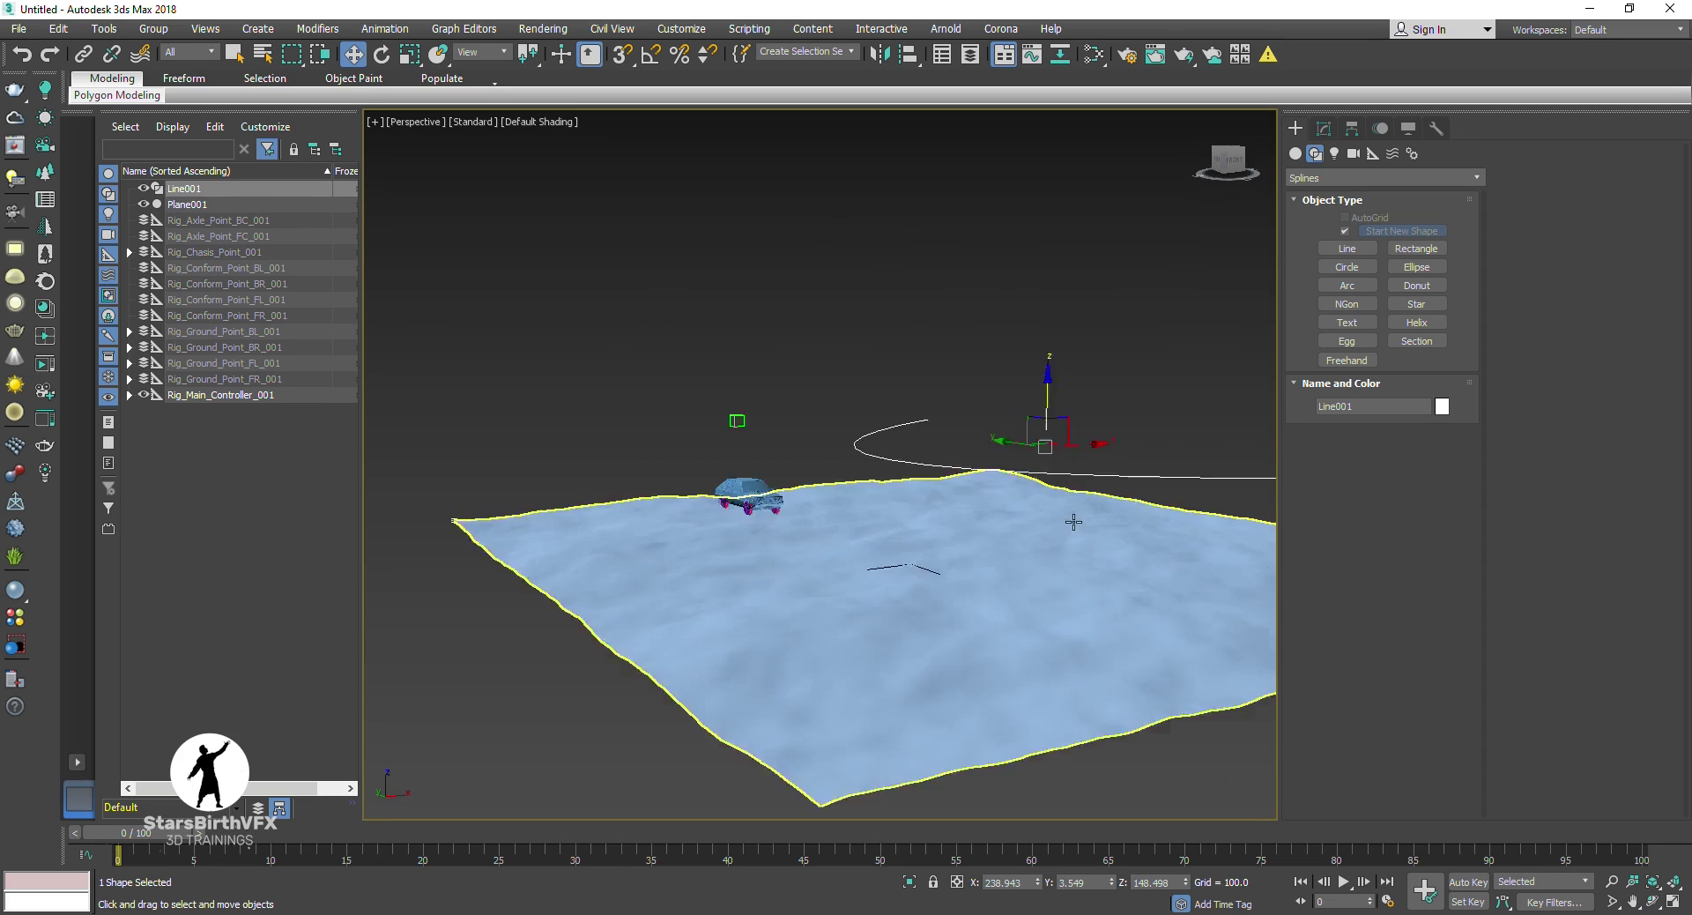
scroll(1079, 500, up, 4)
click(1672, 902)
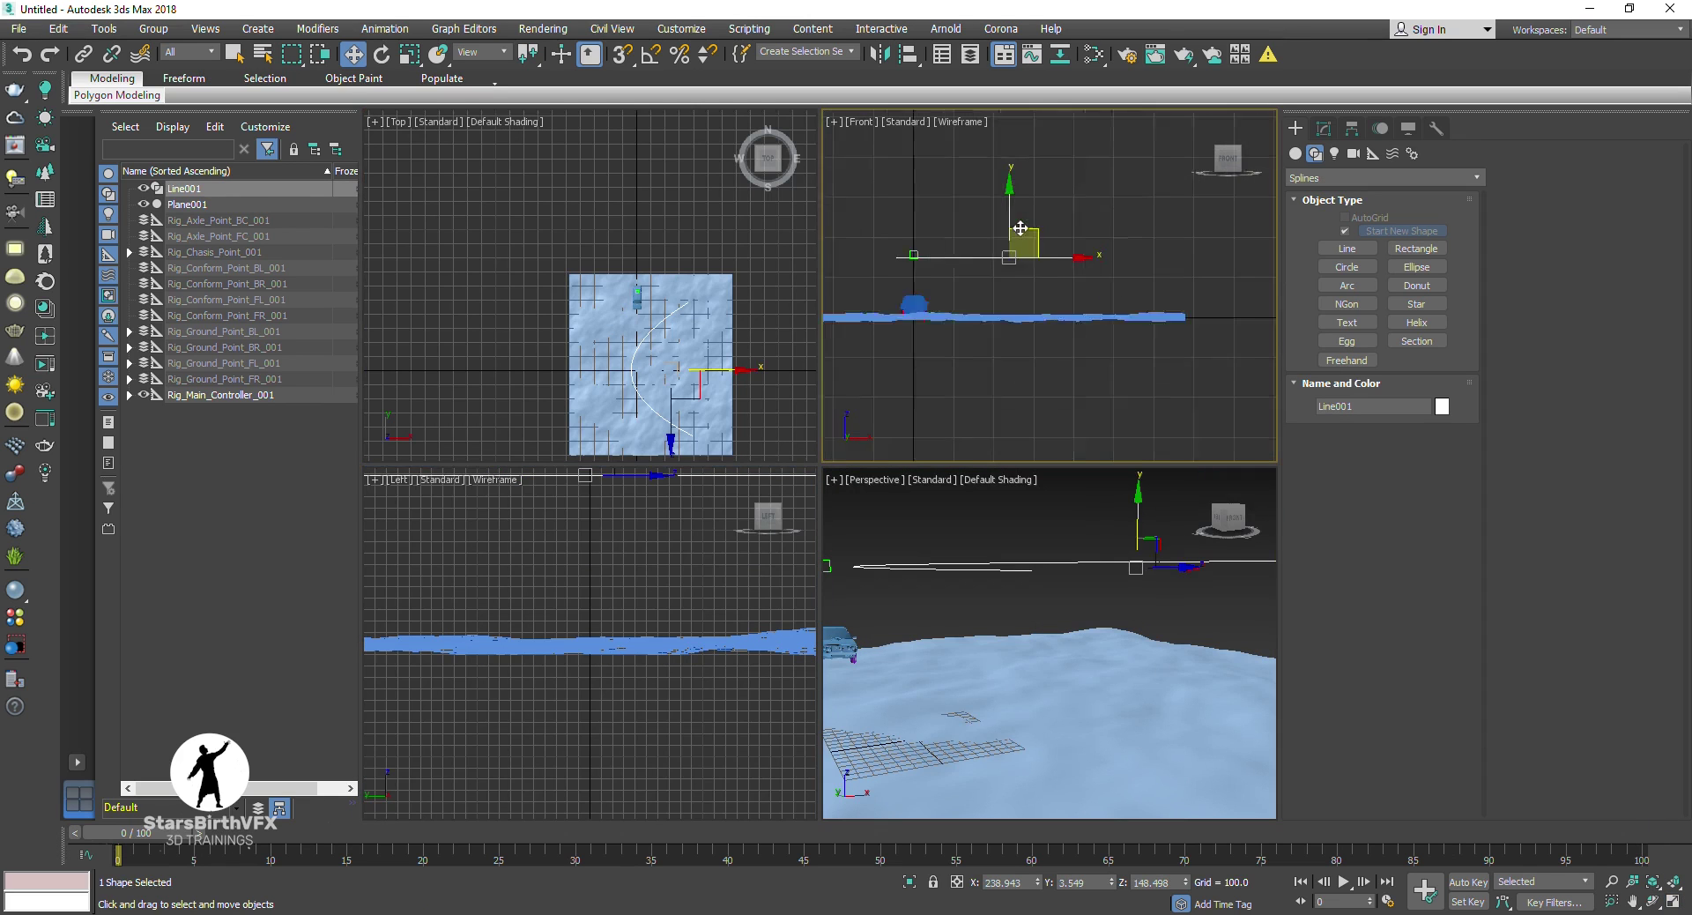
click(1005, 281)
drag(1006, 281, 1005, 291)
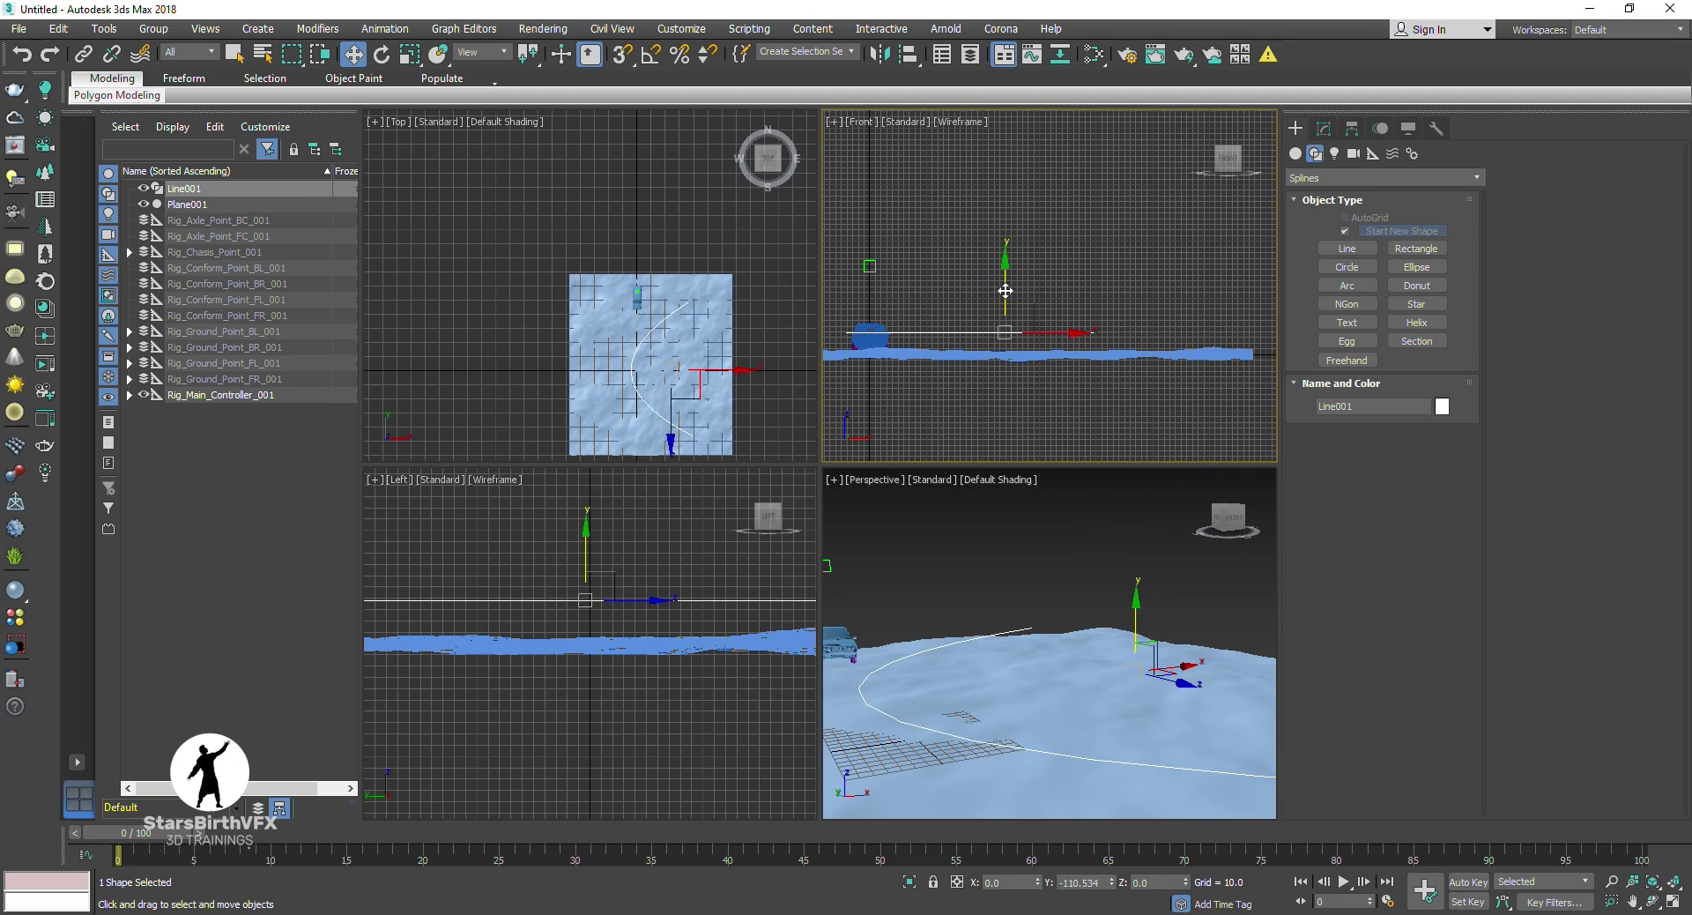
Step: Maximize the perspective view and select Rig_Main_Controller_001 to show its rig parameters
click(1124, 712)
click(1673, 902)
click(1653, 900)
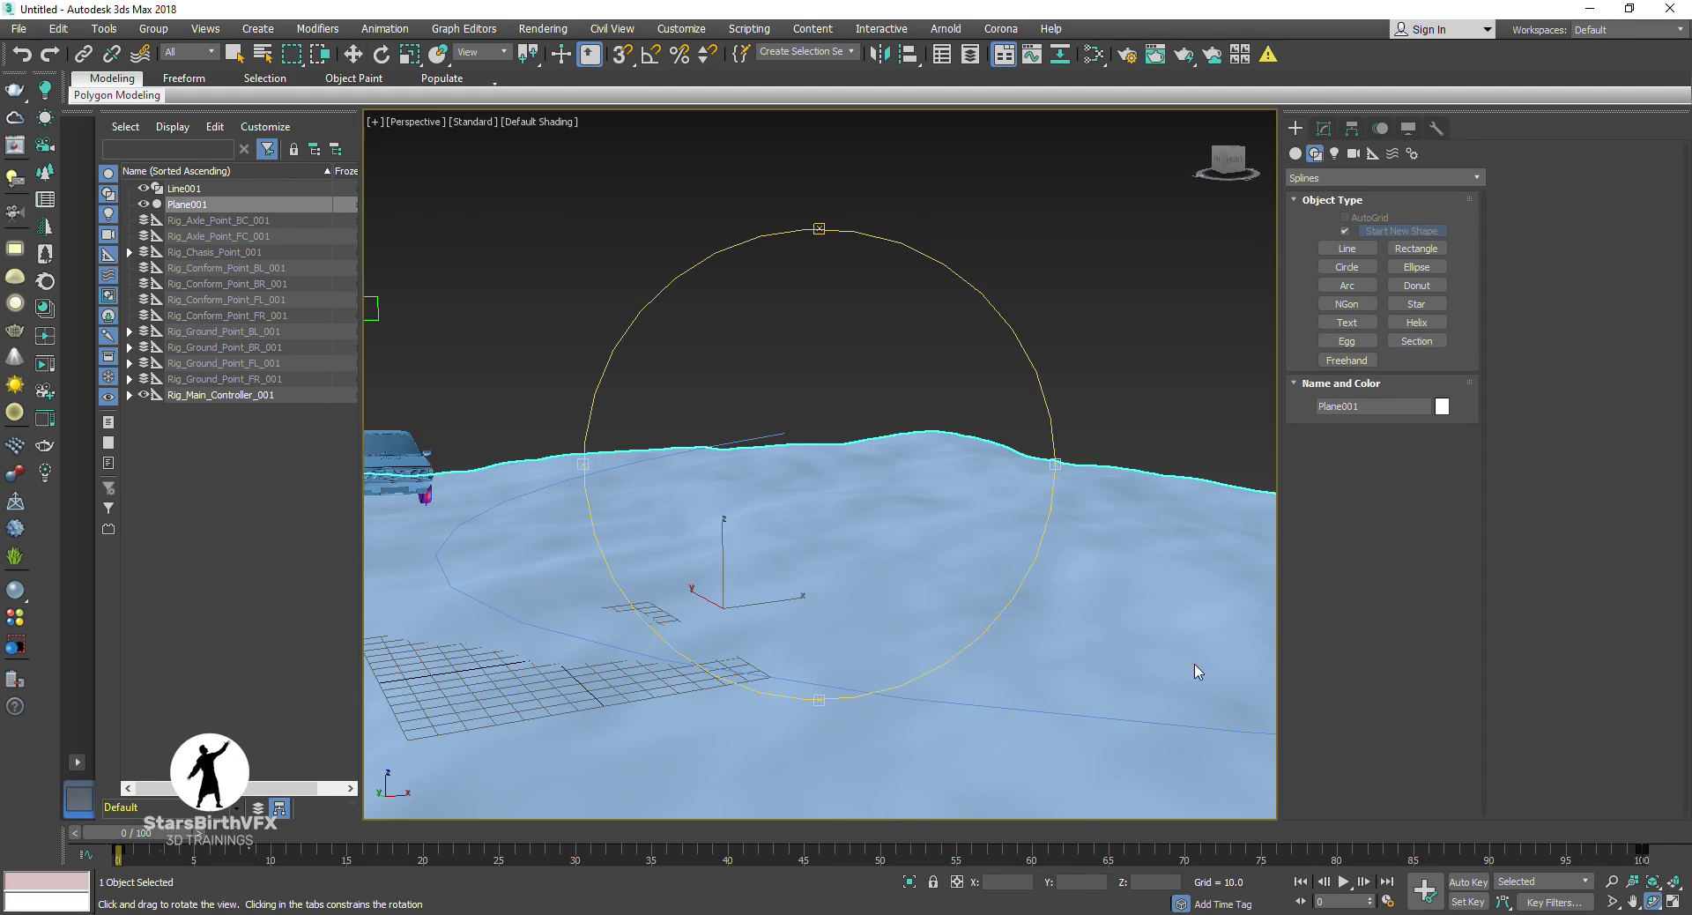
drag(1193, 673, 738, 474)
key(w)
click(618, 405)
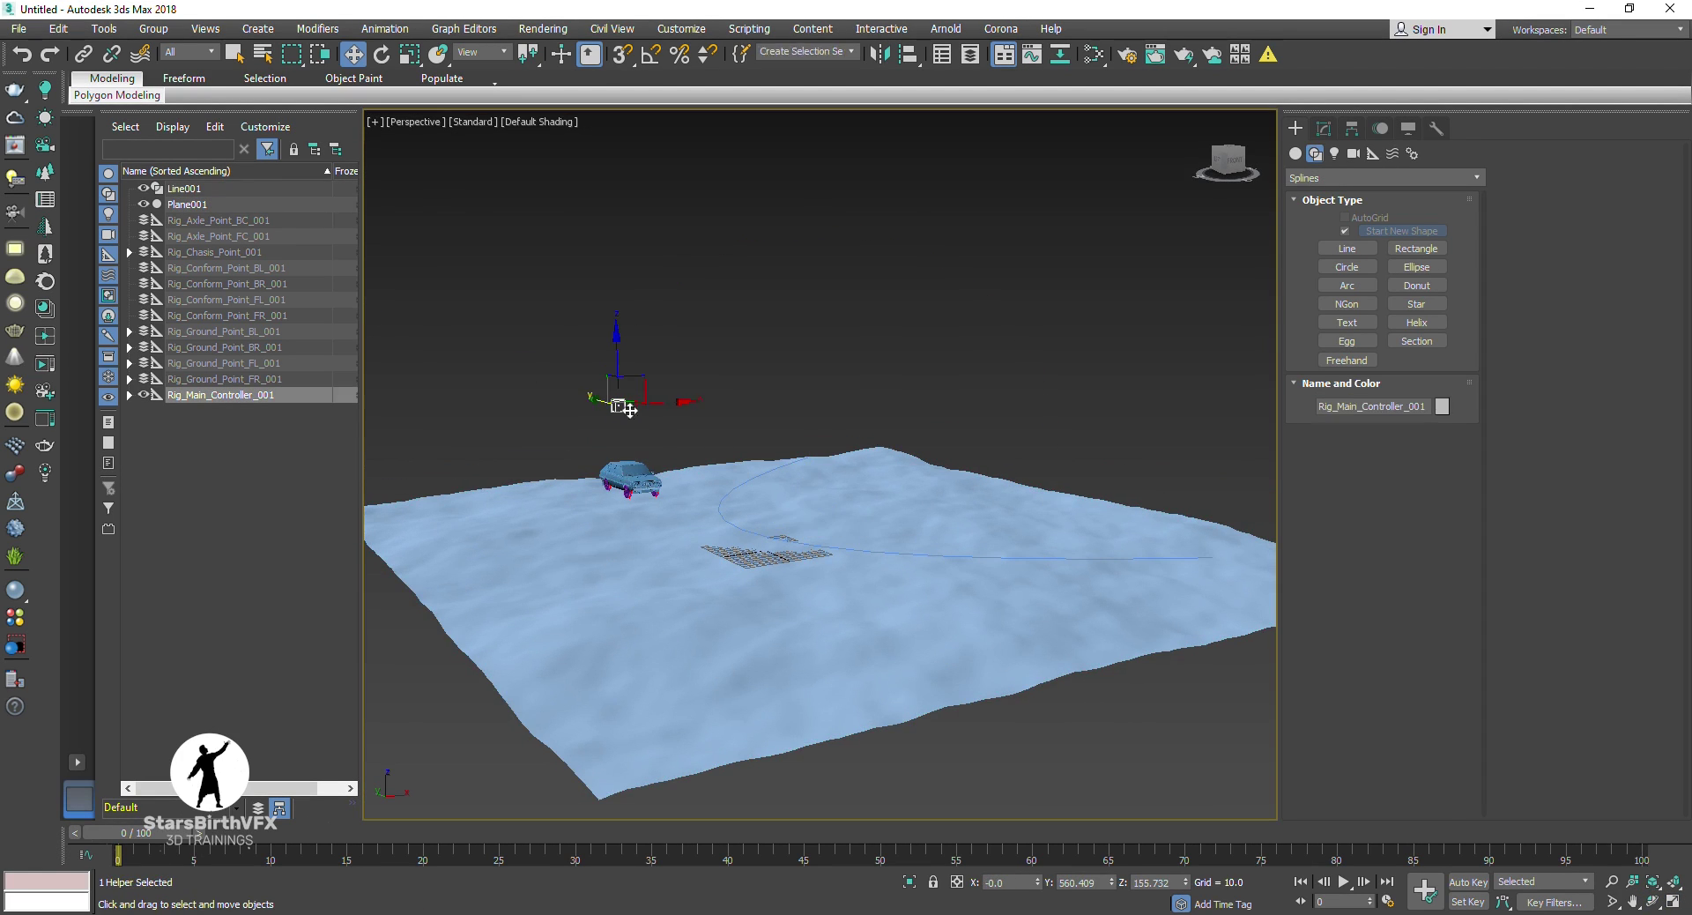
click(1322, 129)
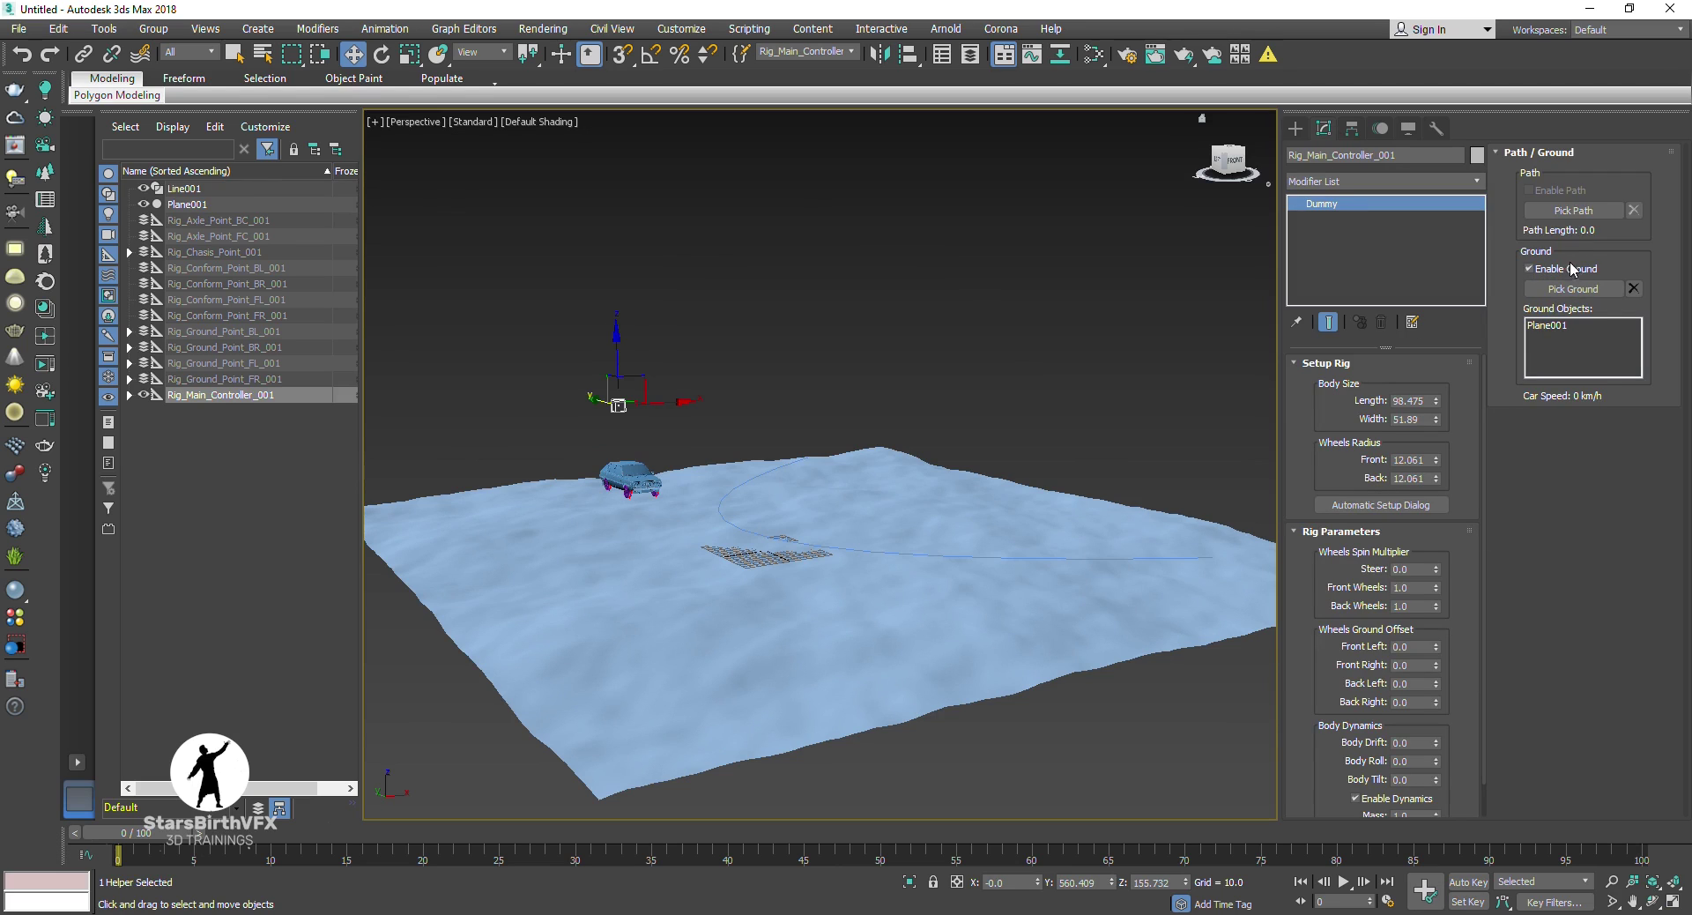
Step: Pick Line001 as the car rig's path, then turn on Auto Key at frame 100
click(1572, 209)
click(901, 556)
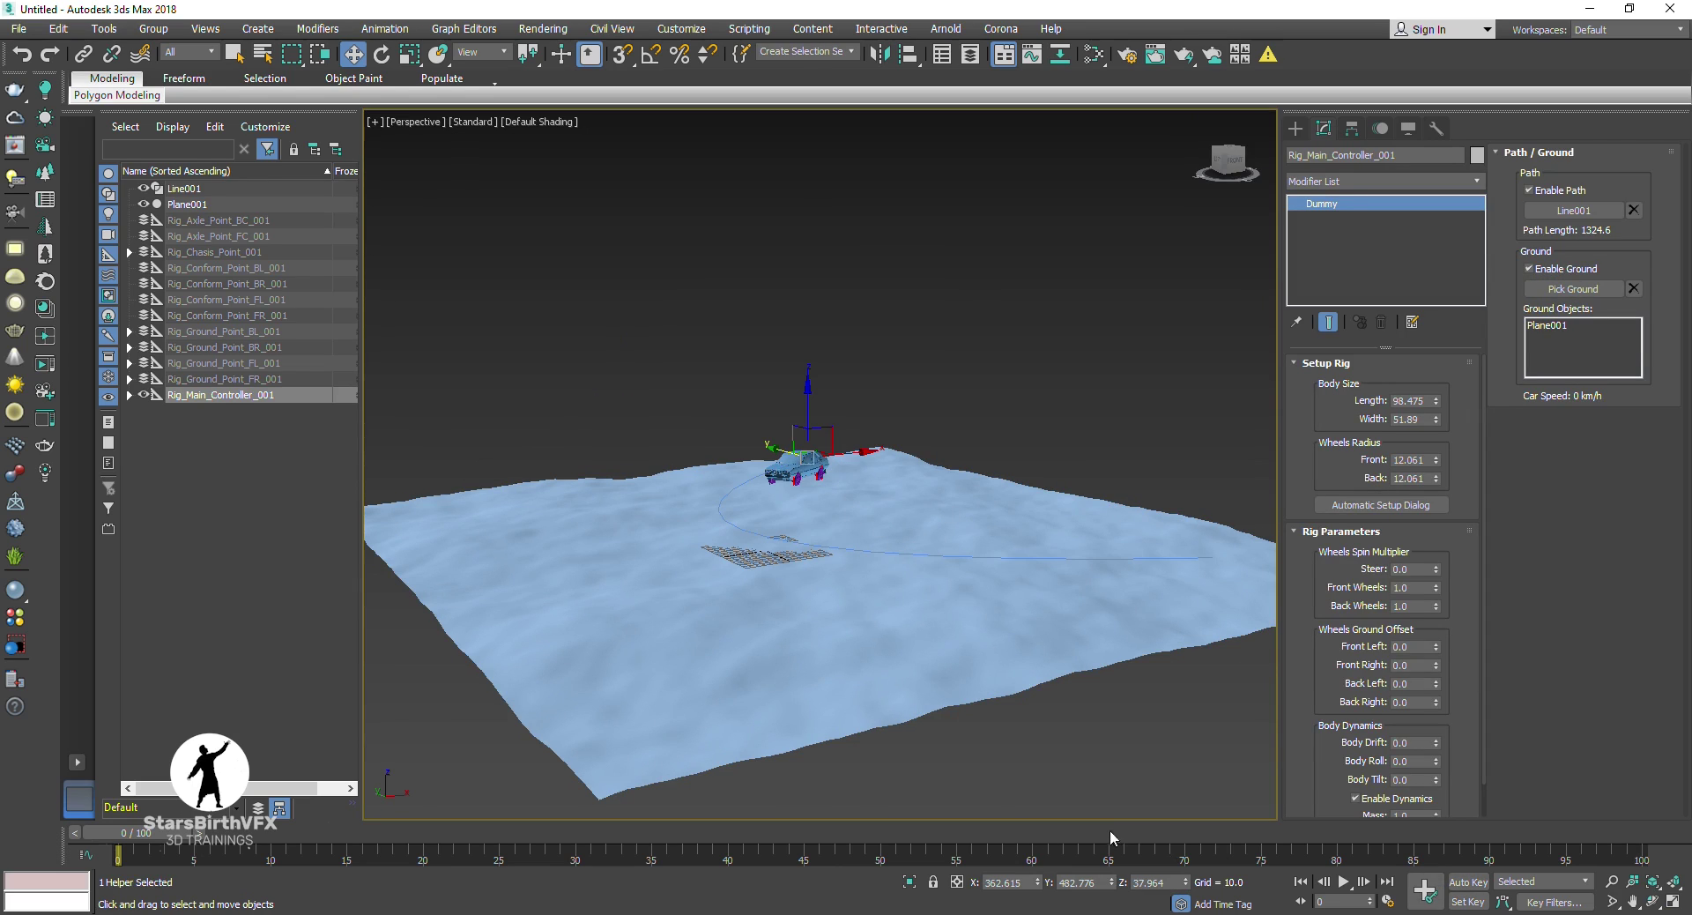
click(1467, 881)
click(1547, 826)
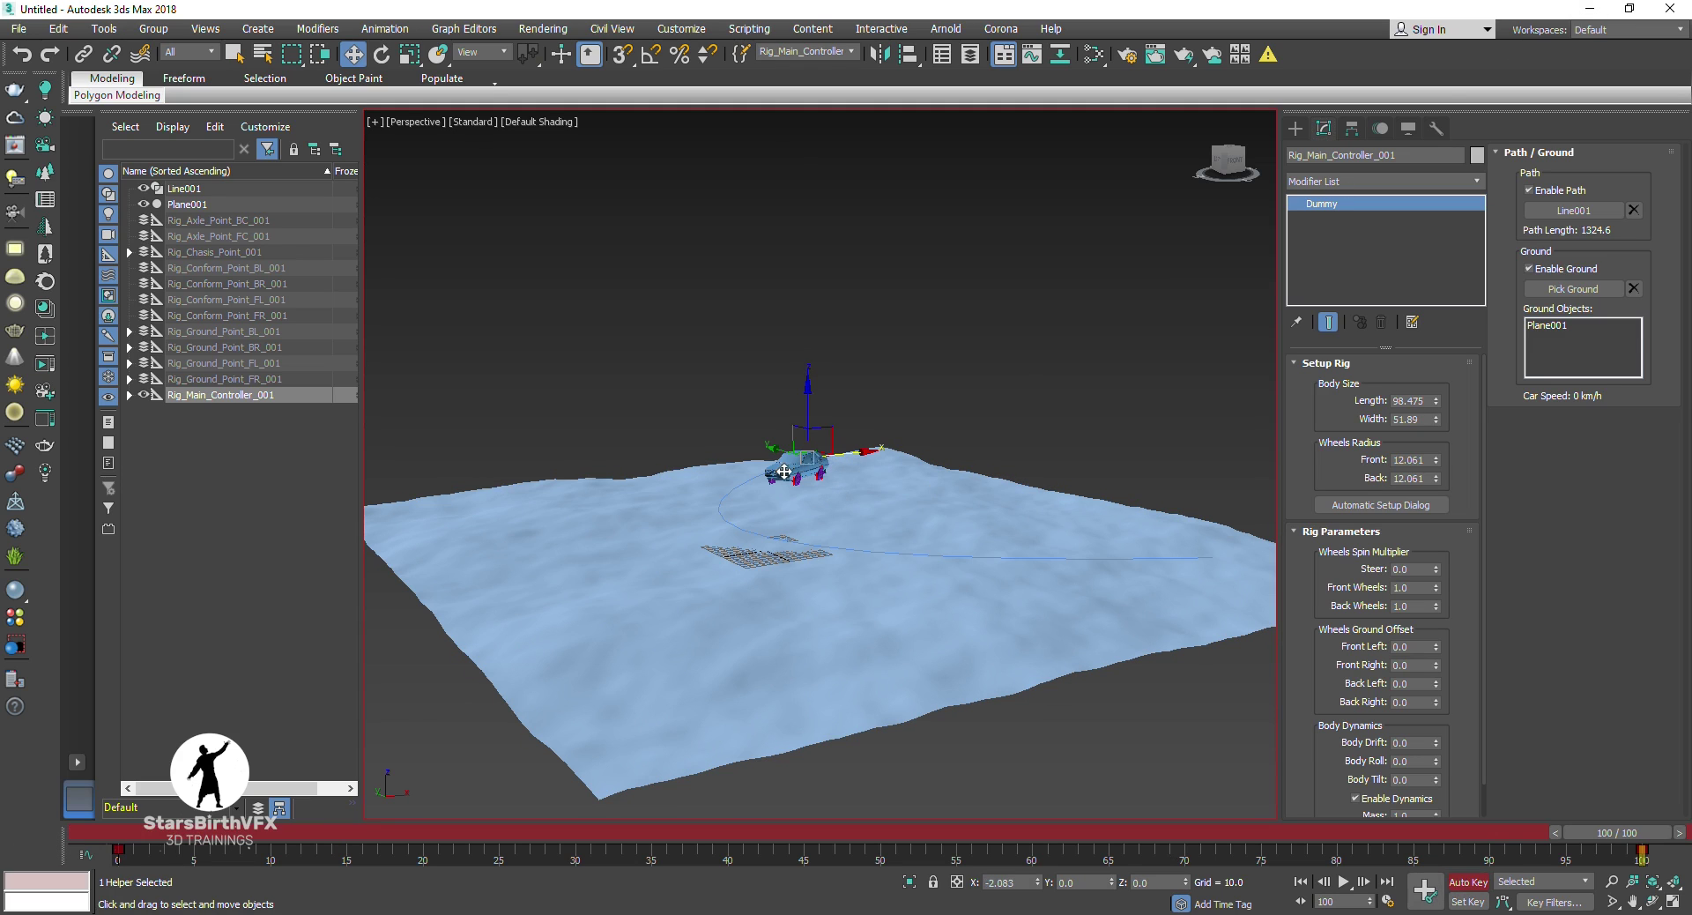
Step: Scrub the animation from a low side angle, return to frame 0, and turn Auto Key off
click(1651, 903)
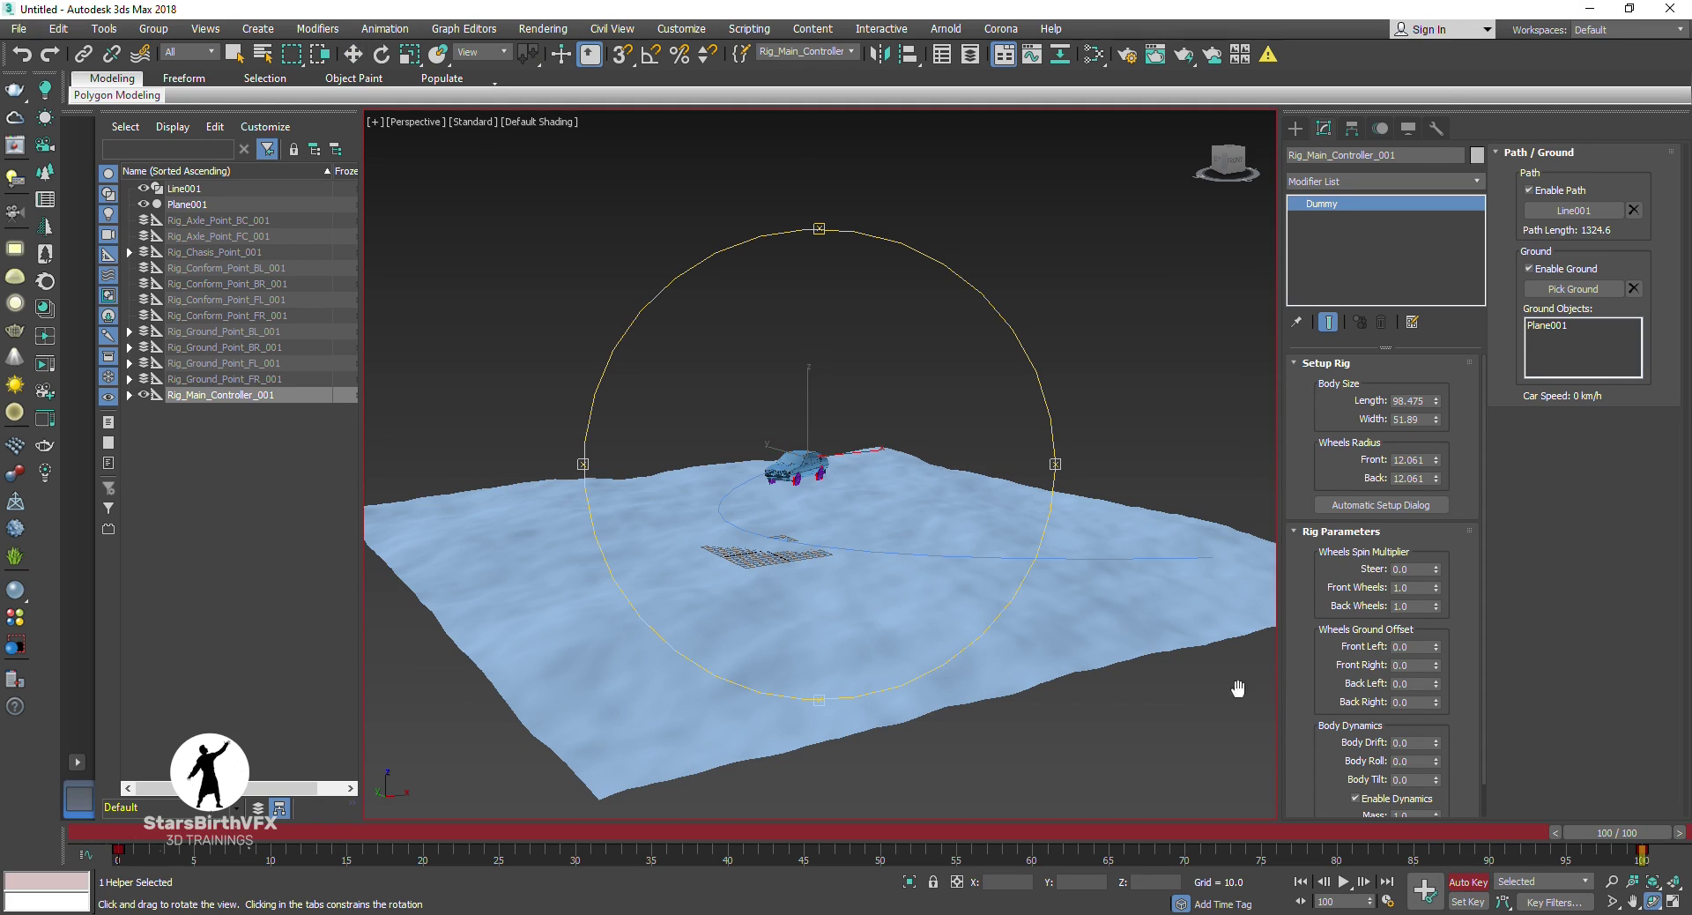
mouse_move(1238, 688)
mouse_down()
mouse_move(922, 469)
mouse_move(702, 410)
mouse_up()
right_click(702, 410)
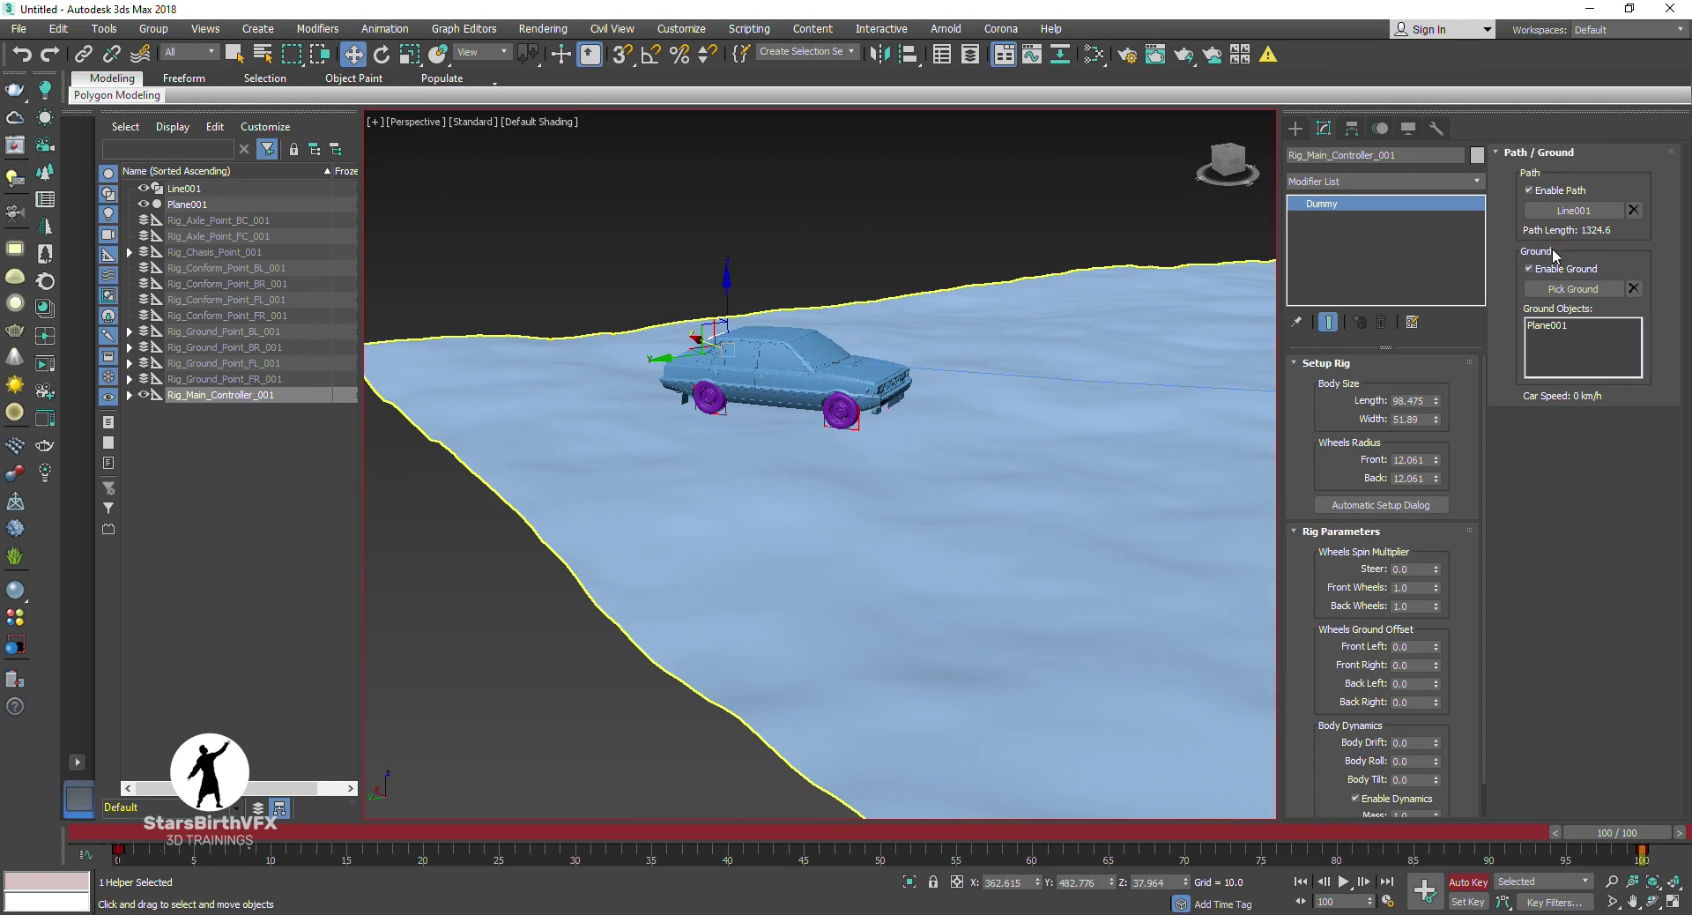
click(1529, 268)
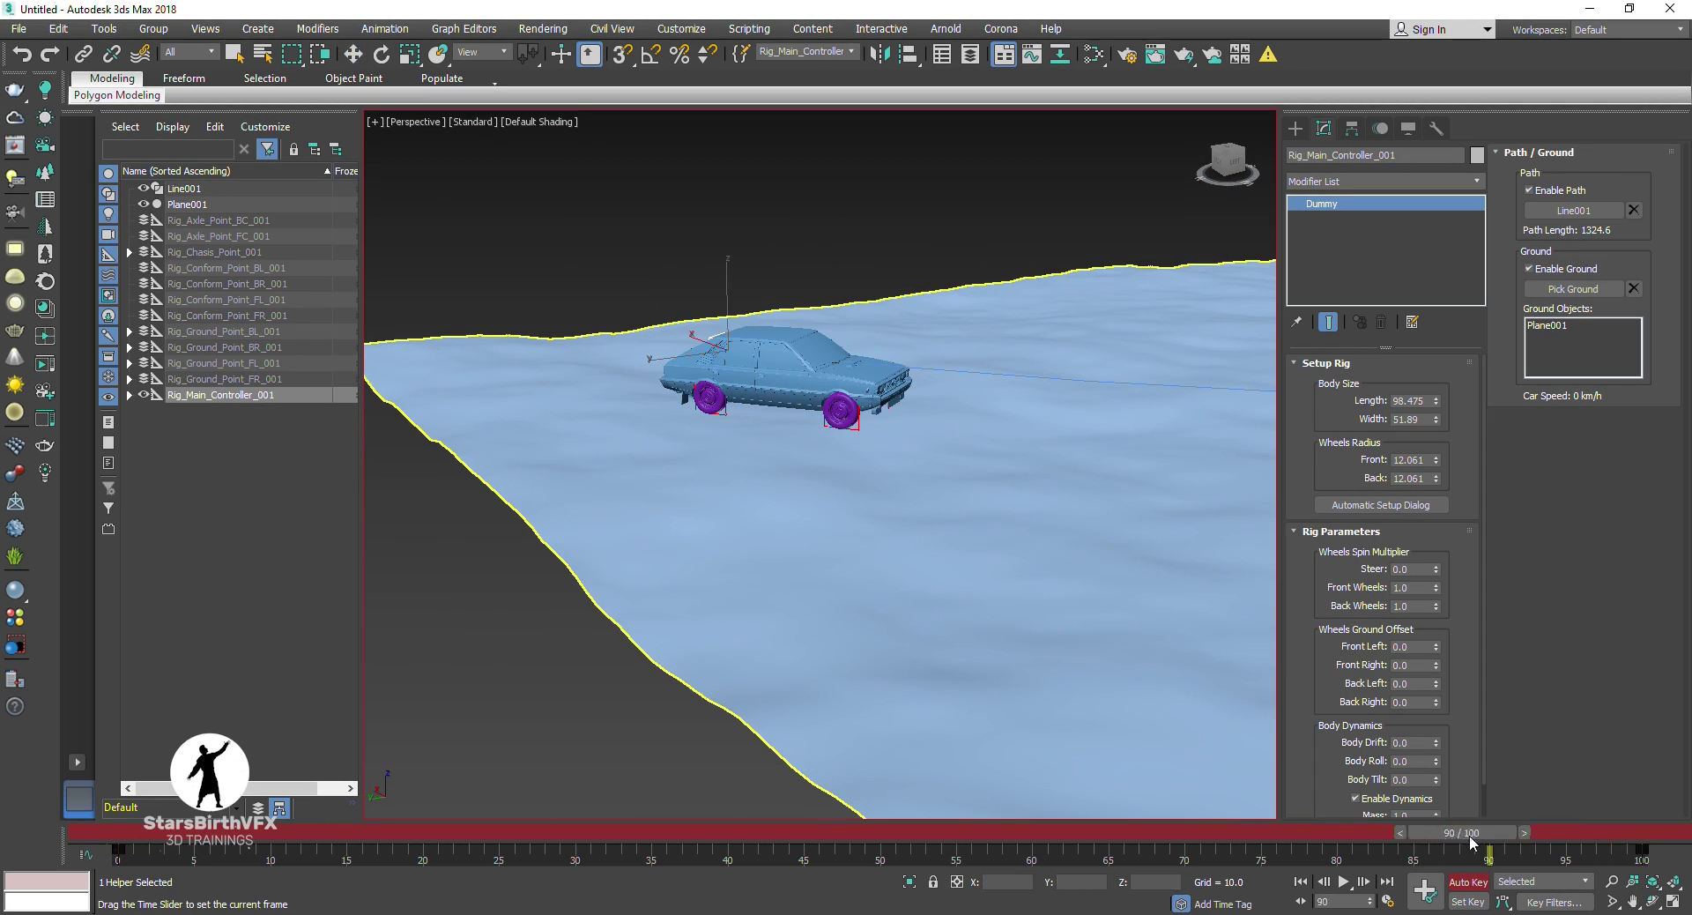
drag(1617, 832, 391, 832)
key(Home)
key(w)
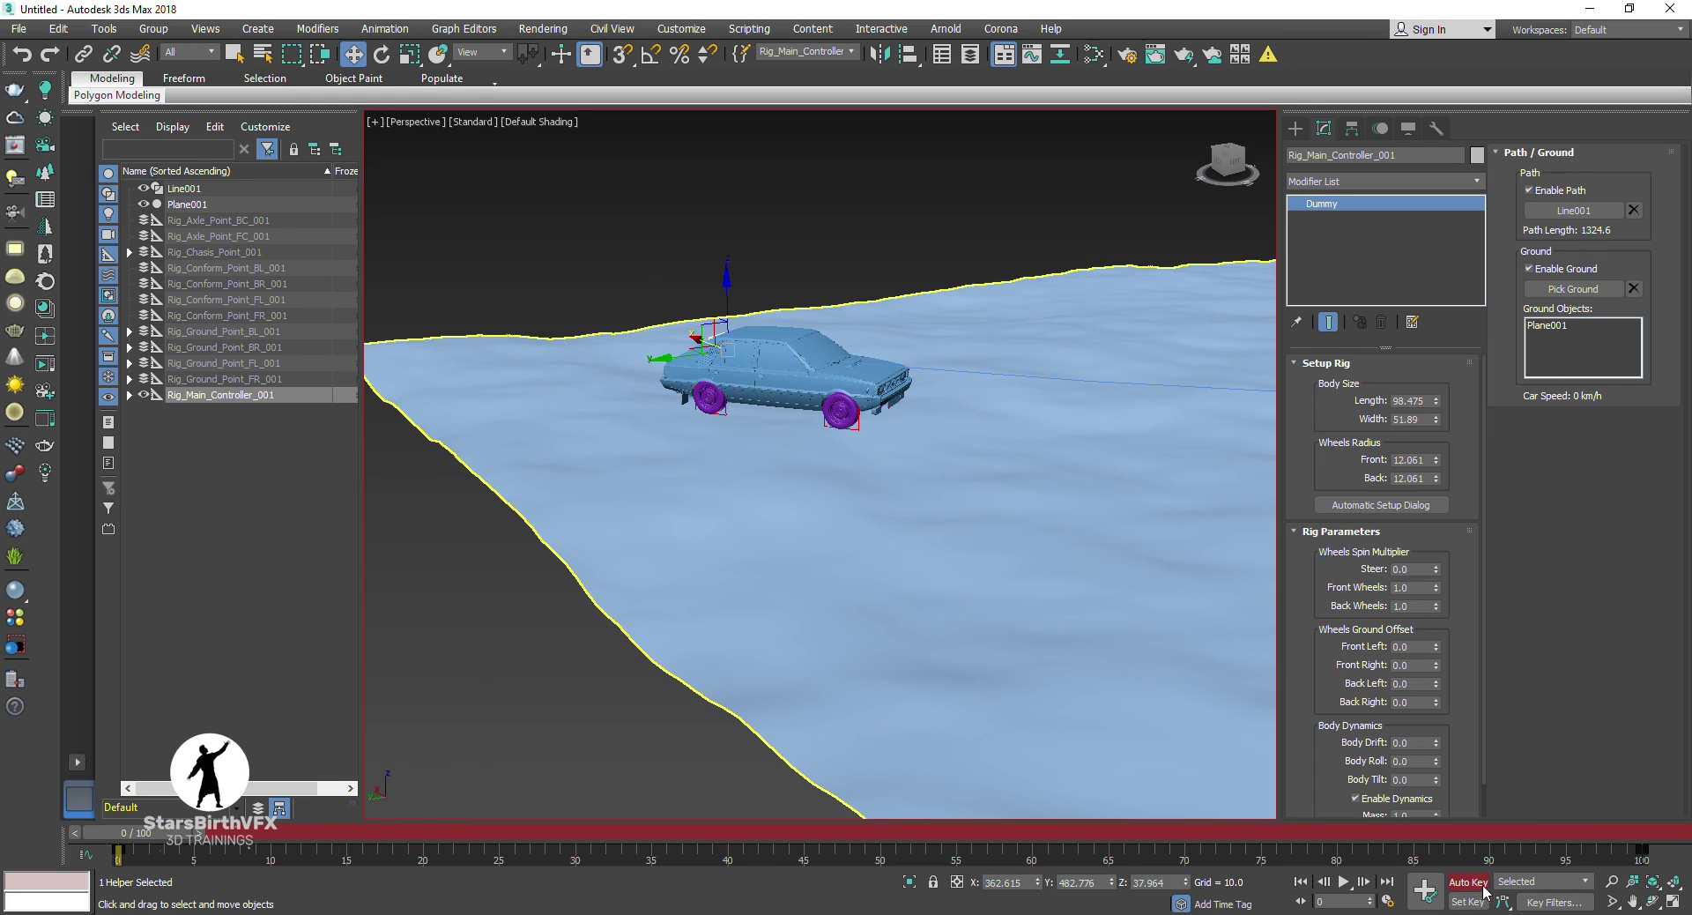
click(1484, 885)
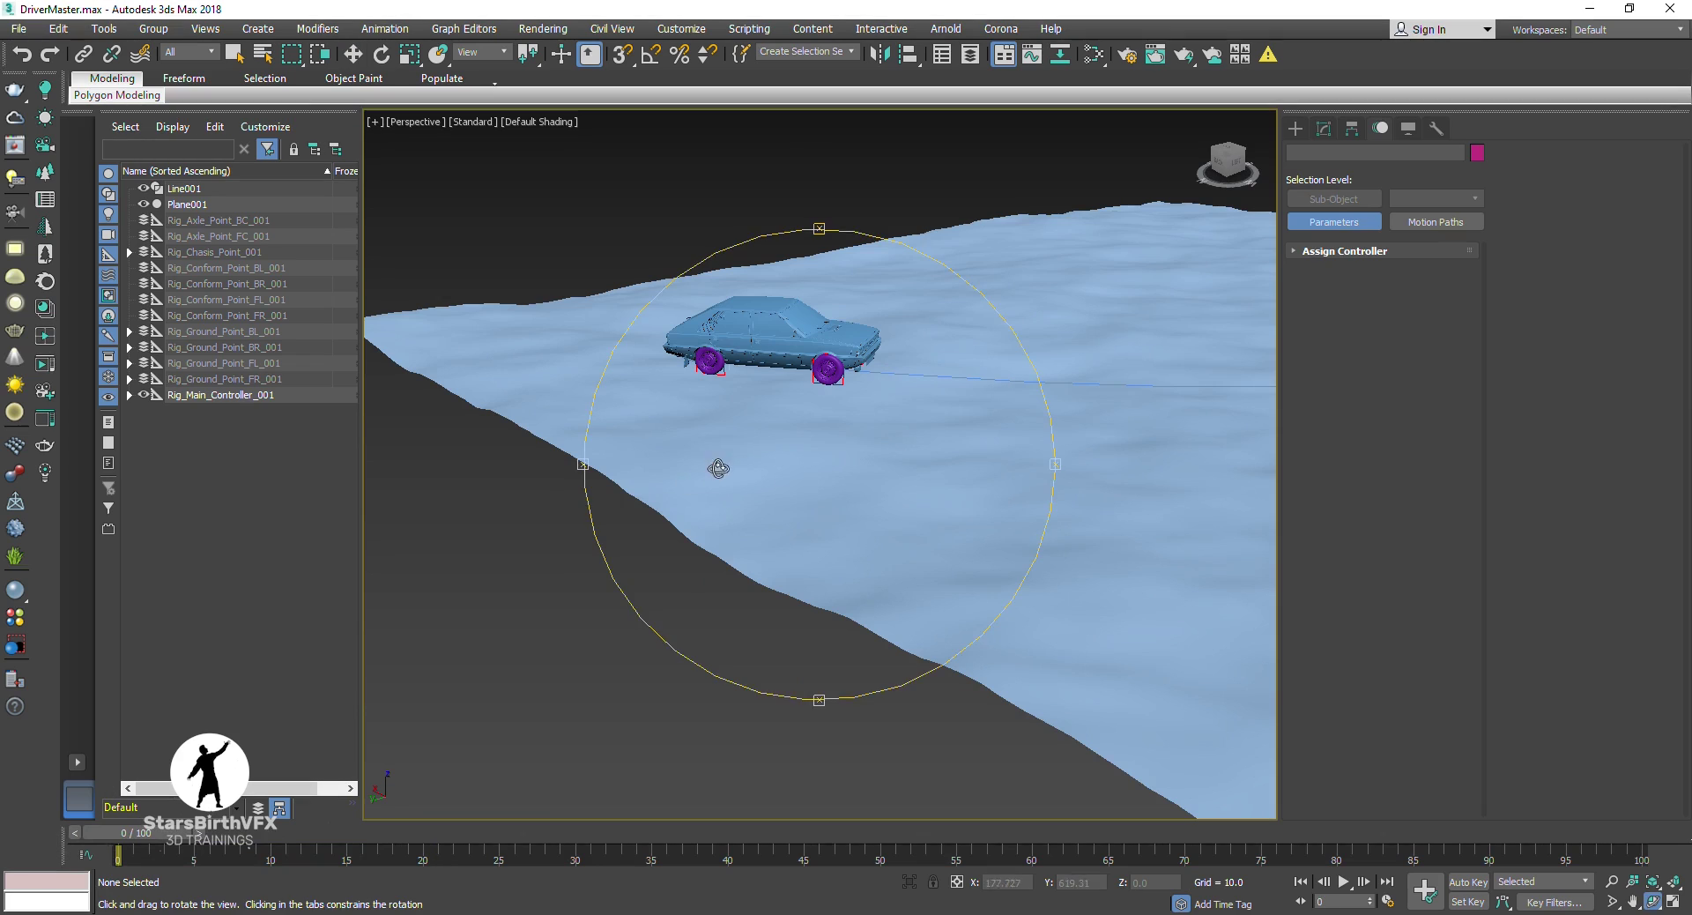
Step: Inspect the rear-wheel helper and Line001's modifier settings, then reselect the rig main controller
key(q)
scroll(733, 365, up, 5)
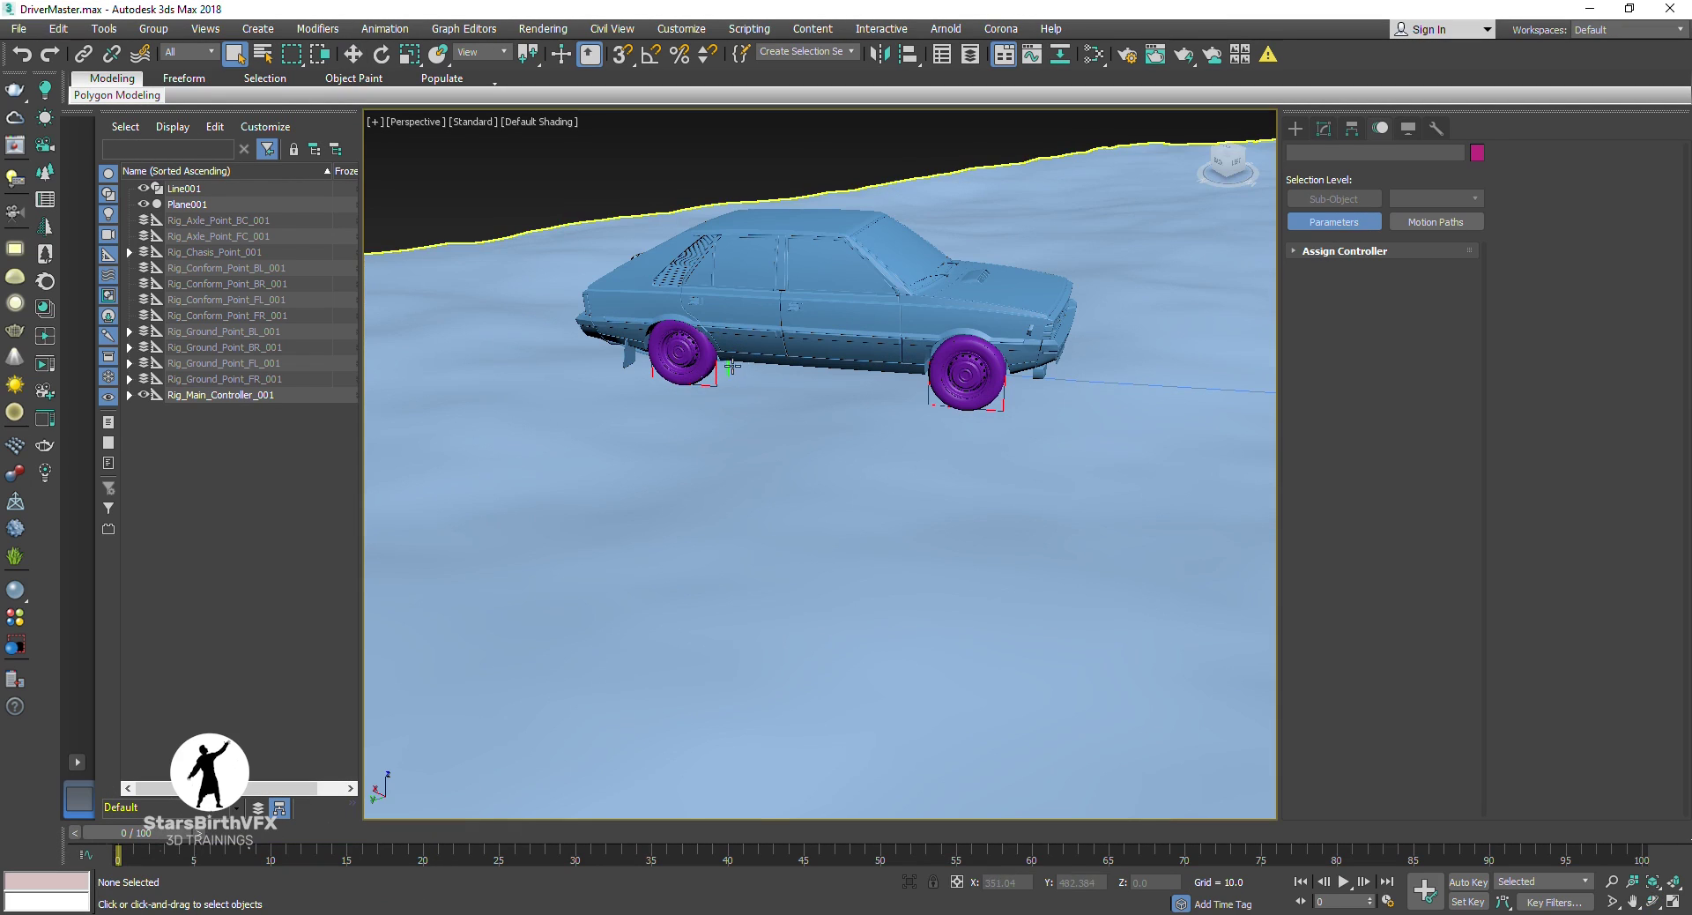
click(713, 391)
scroll(659, 422, down, 5)
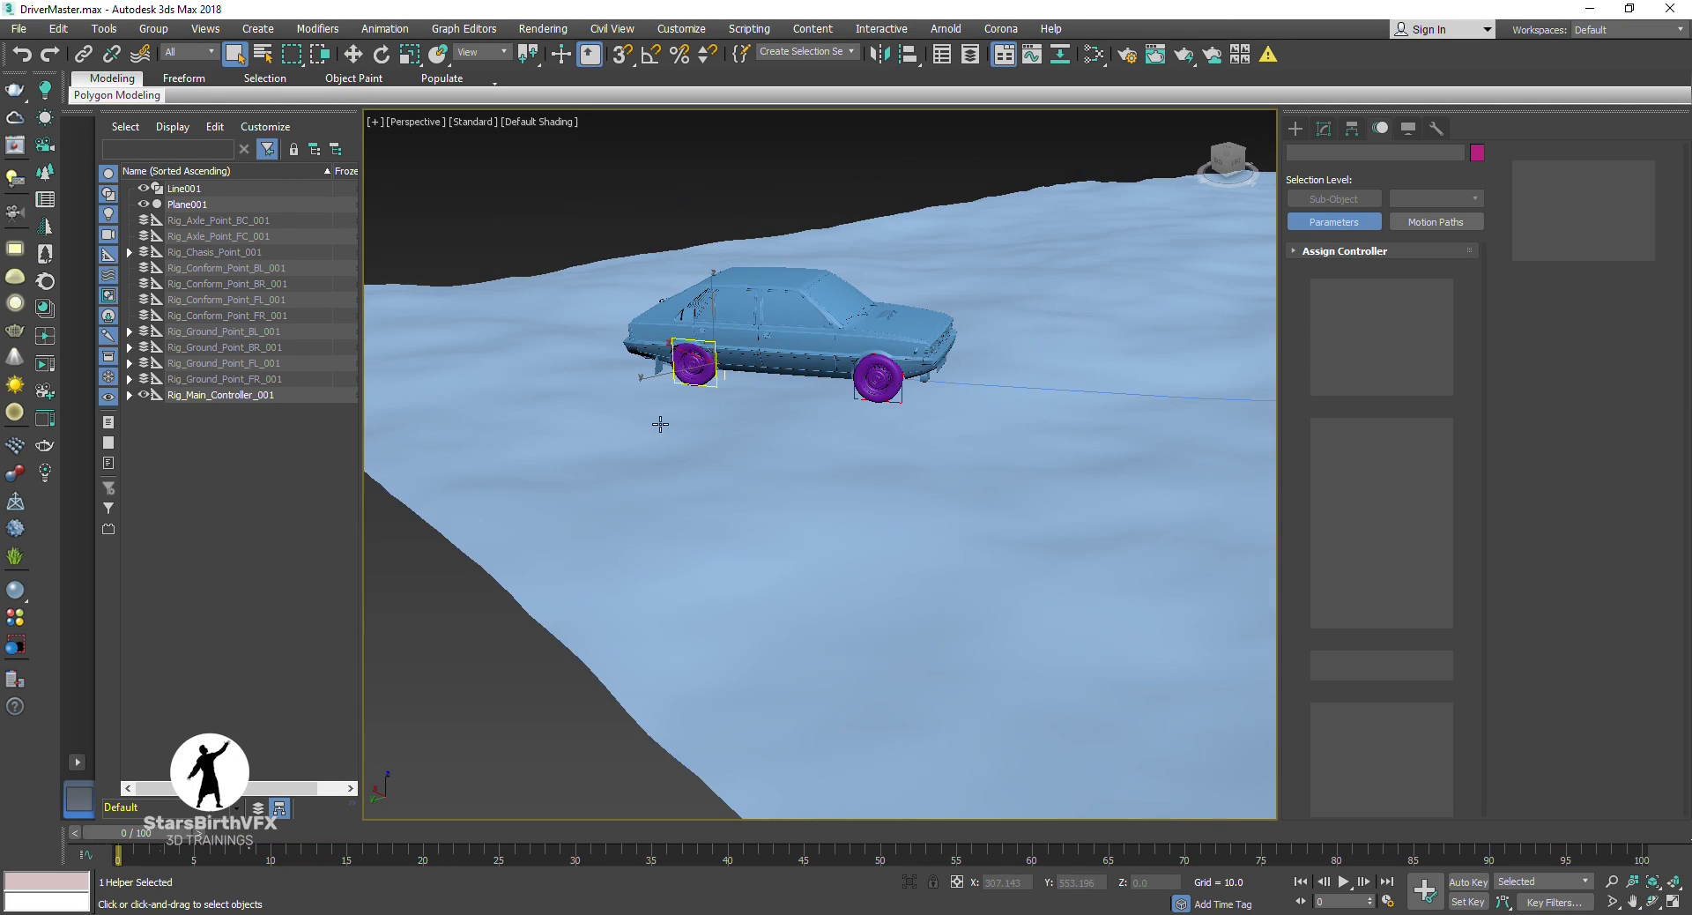
scroll(678, 415, down, 3)
scroll(678, 418, down, 1)
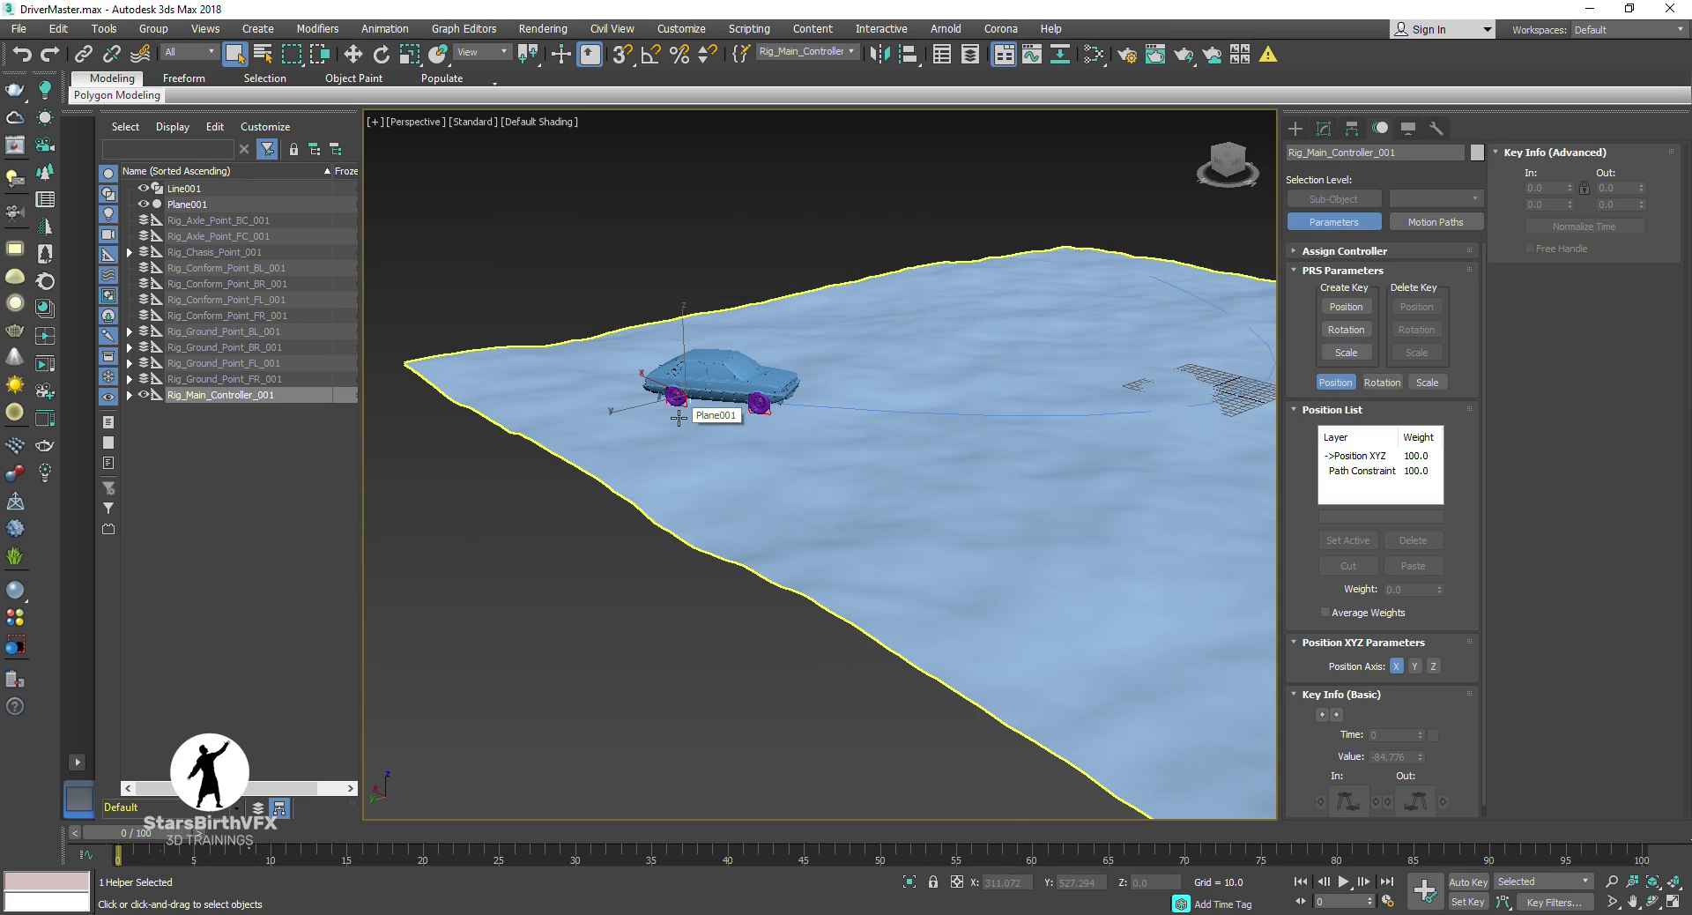
scroll(725, 372, up, 2)
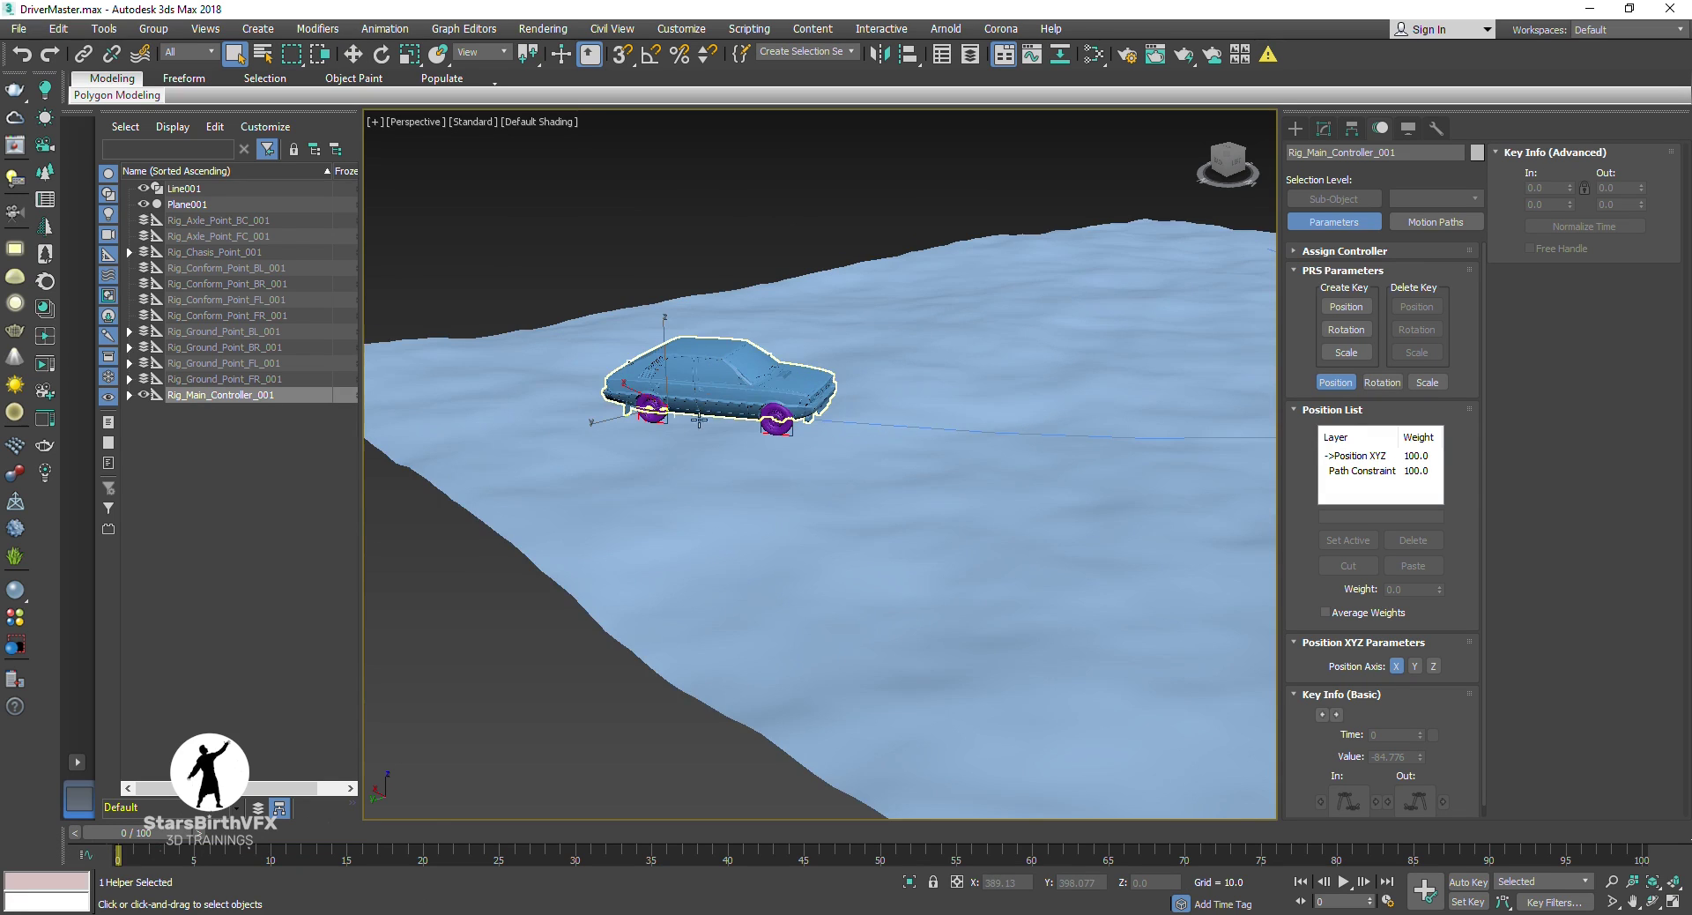
scroll(699, 420, up, 2)
click(914, 442)
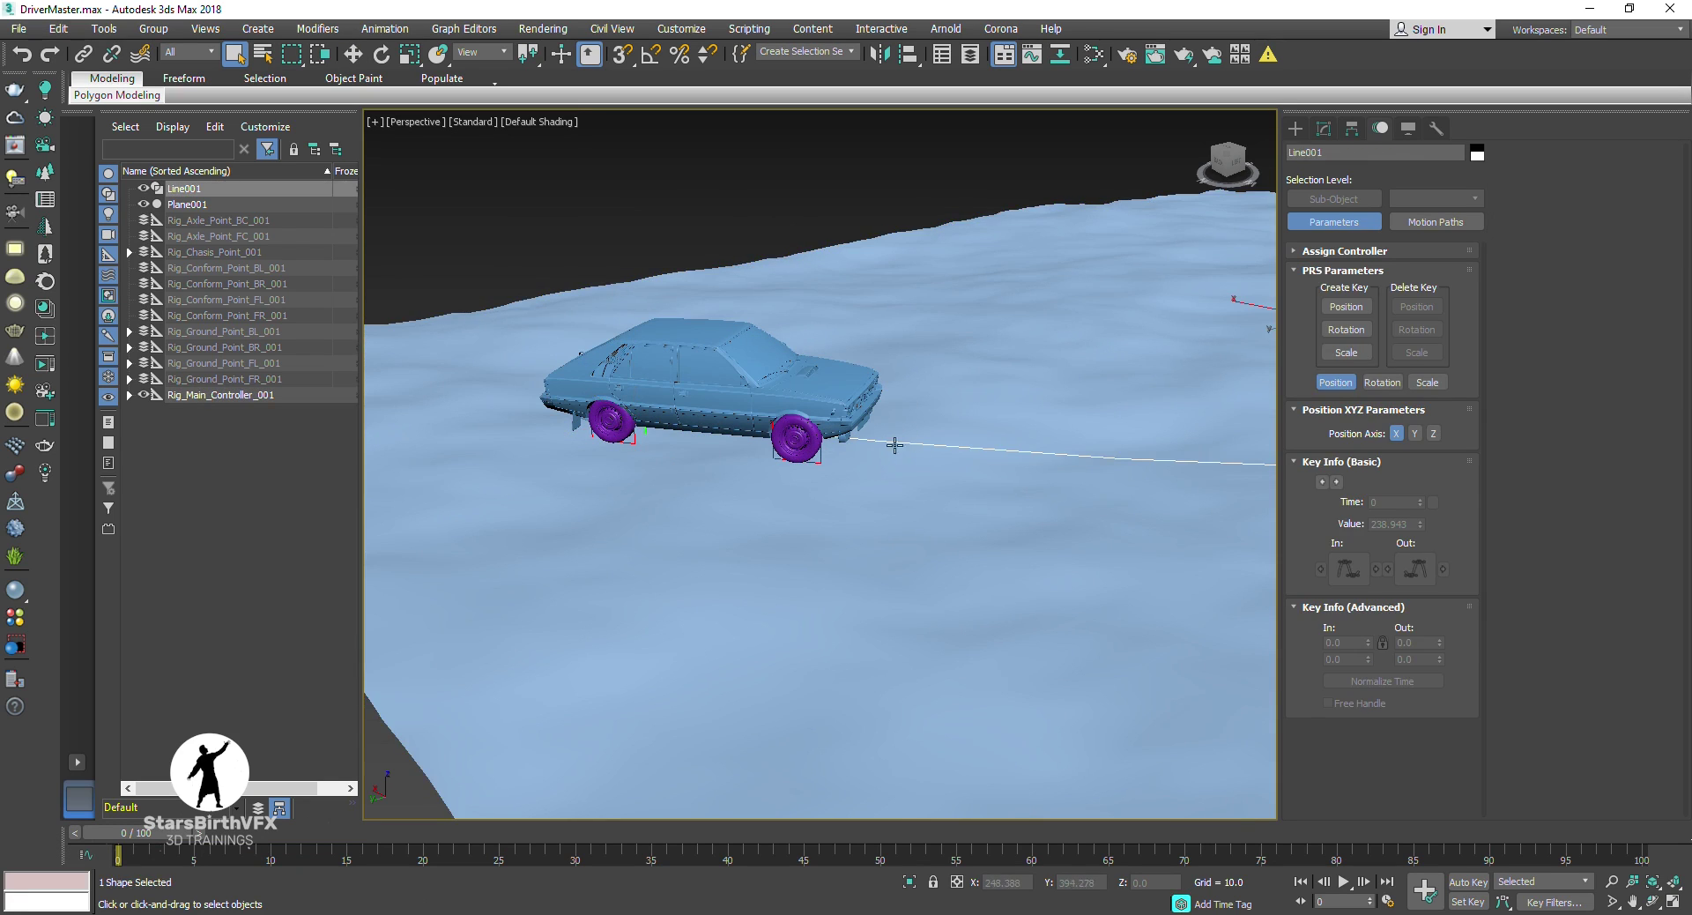
click(1323, 129)
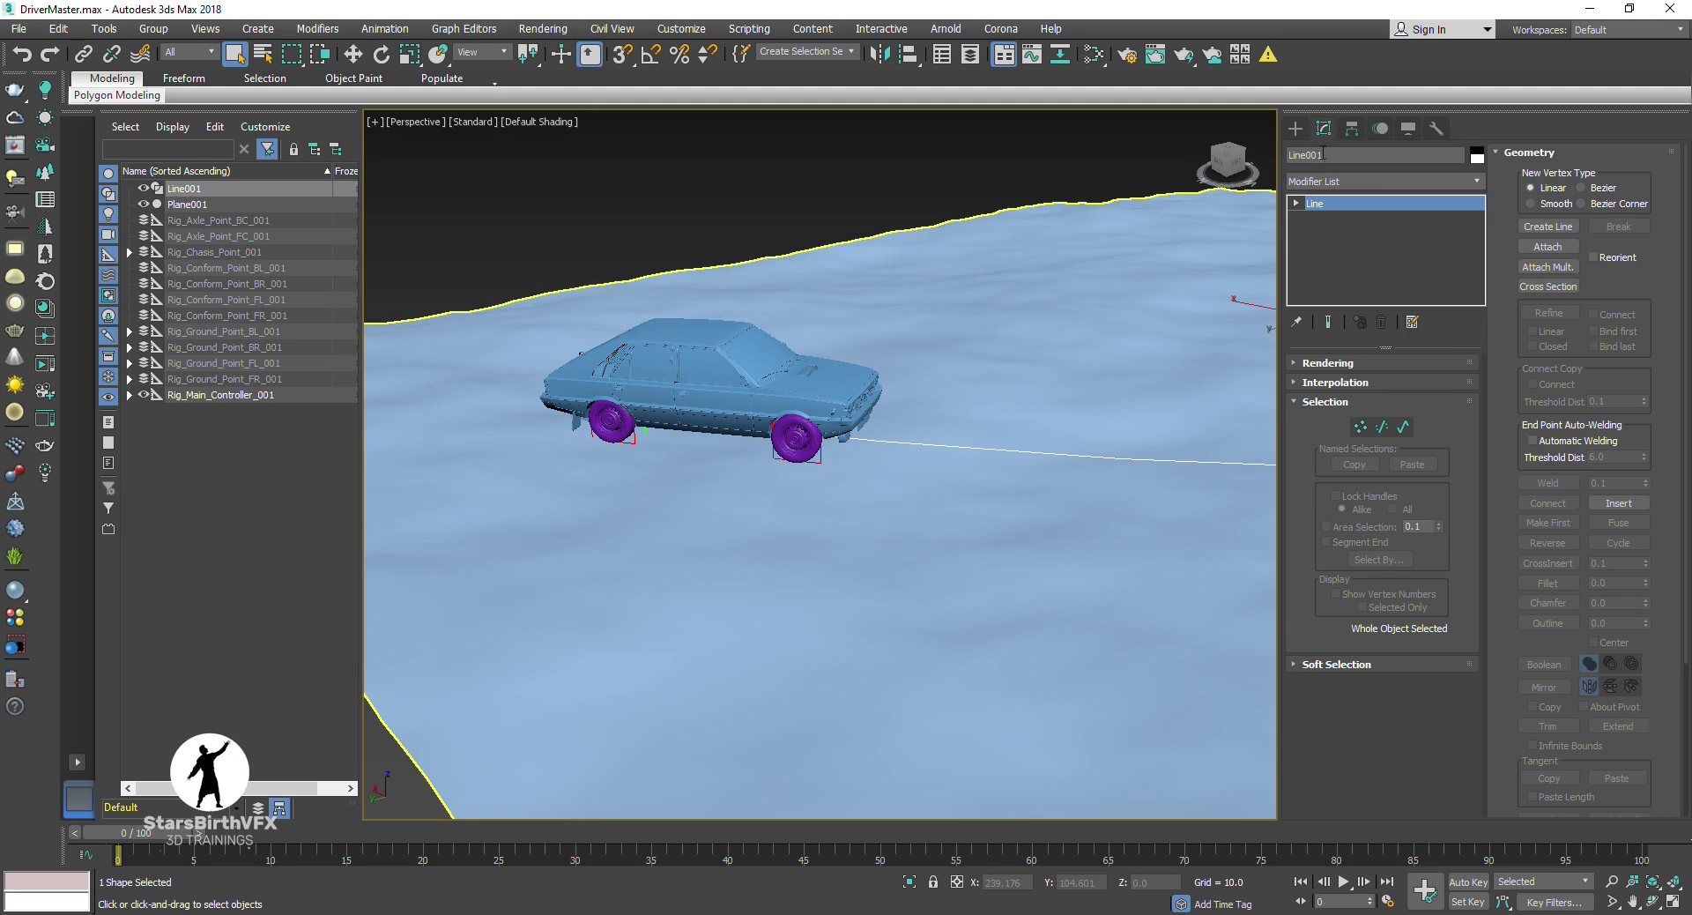
click(644, 433)
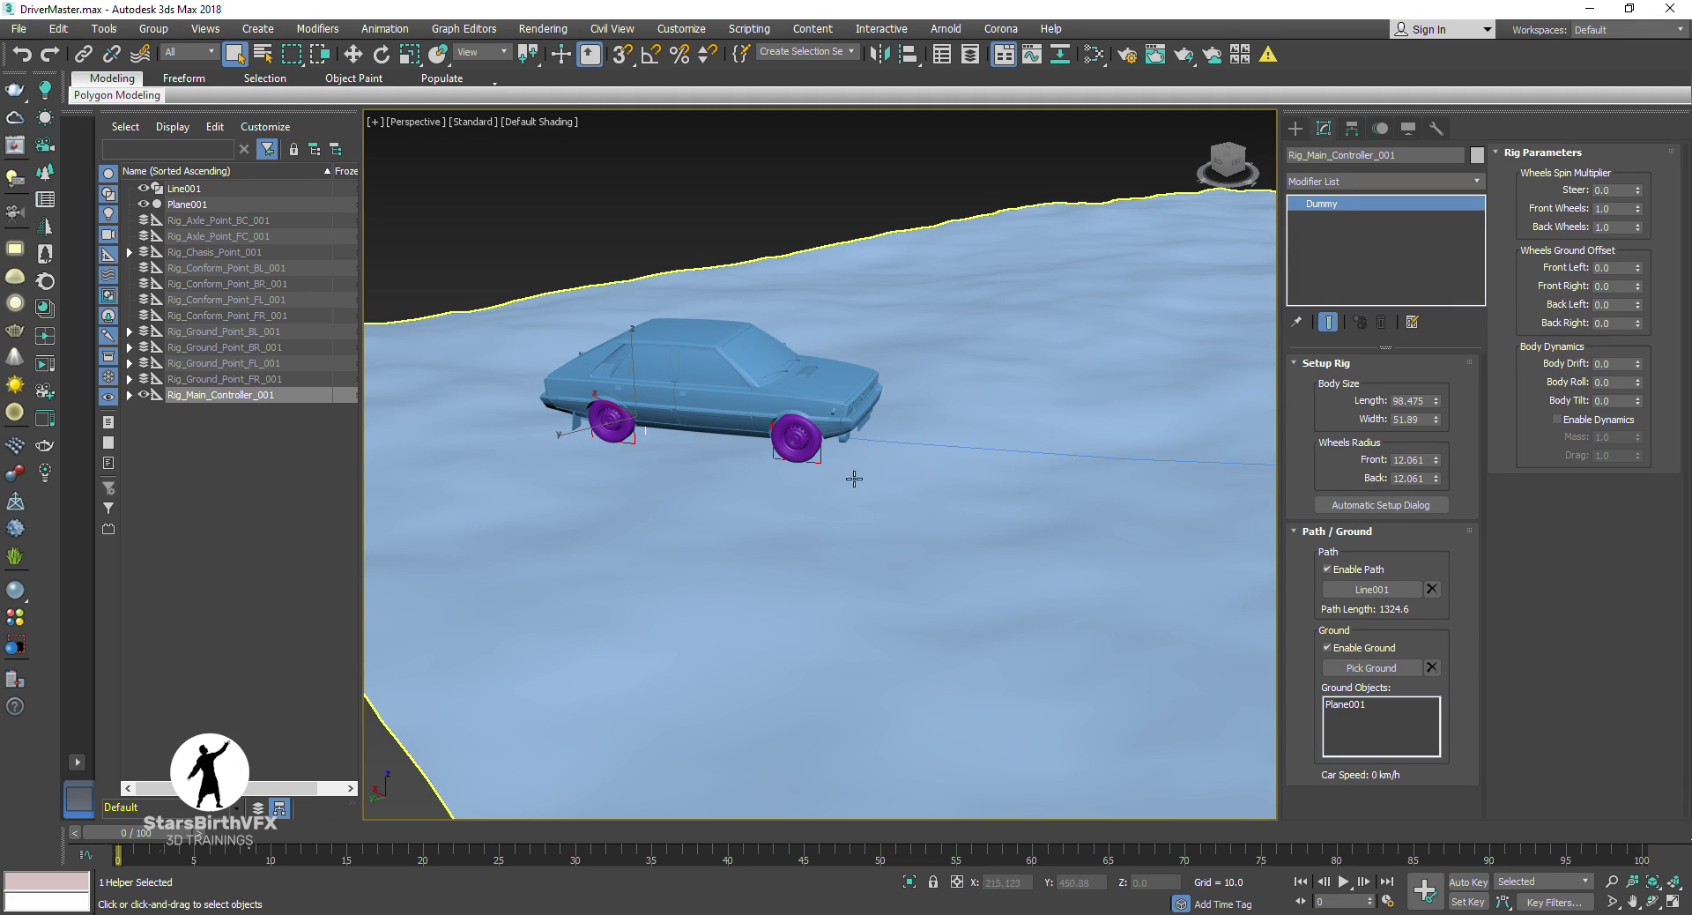
Step: Play the animation back, then reset Line001's transform with Reset XForm
key(w)
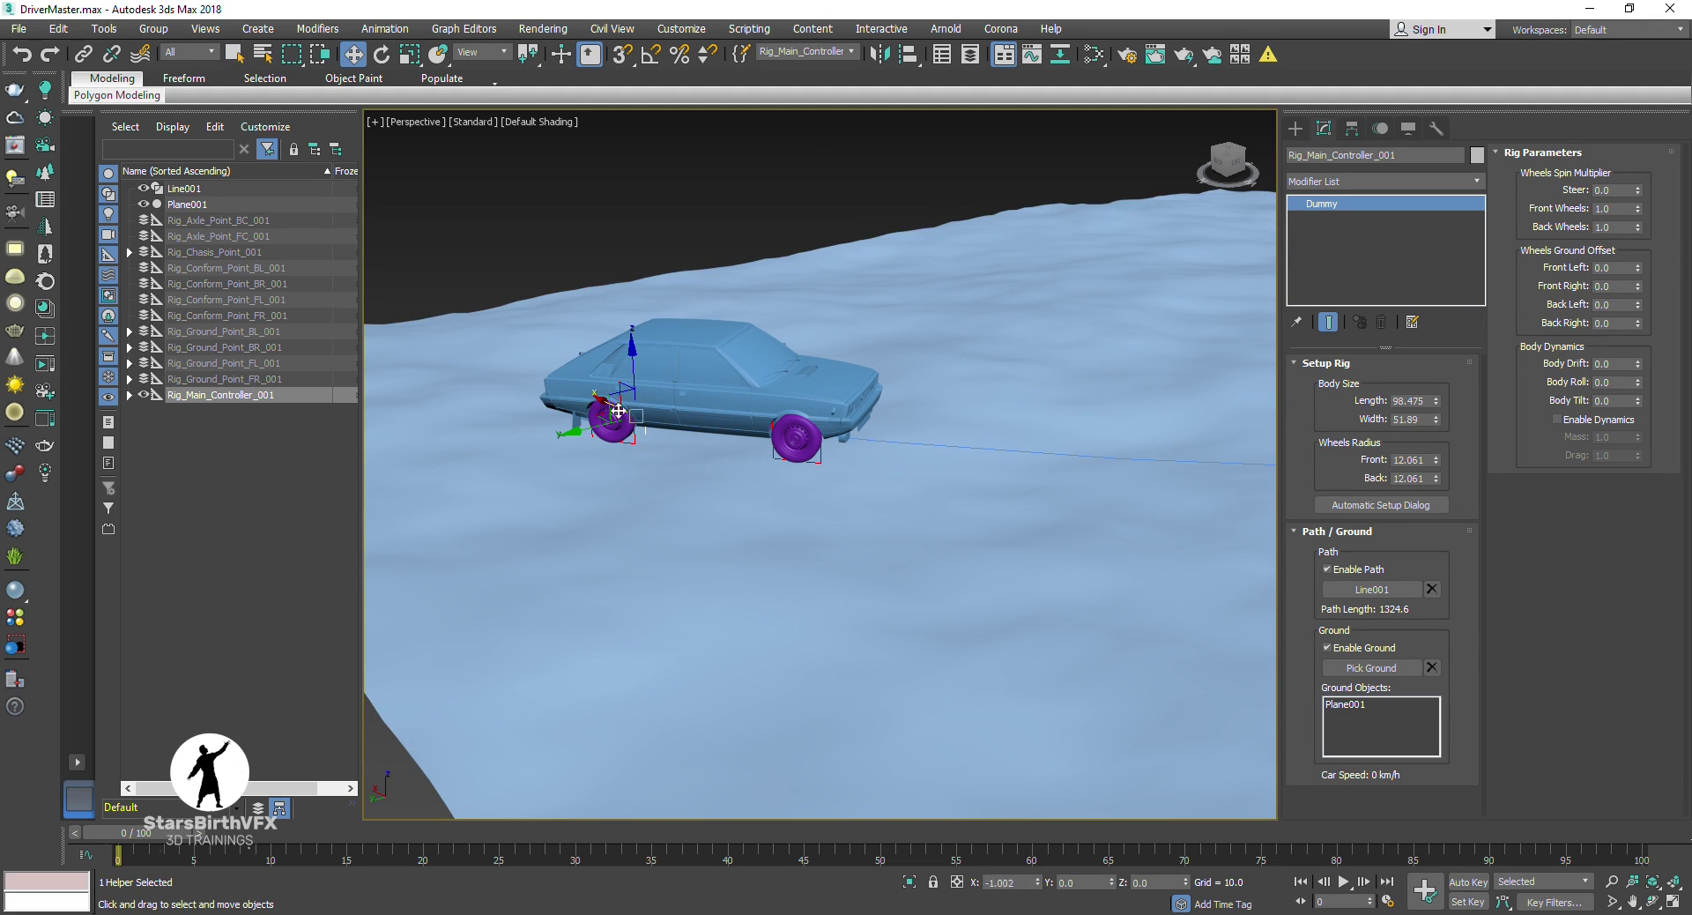
key(slash)
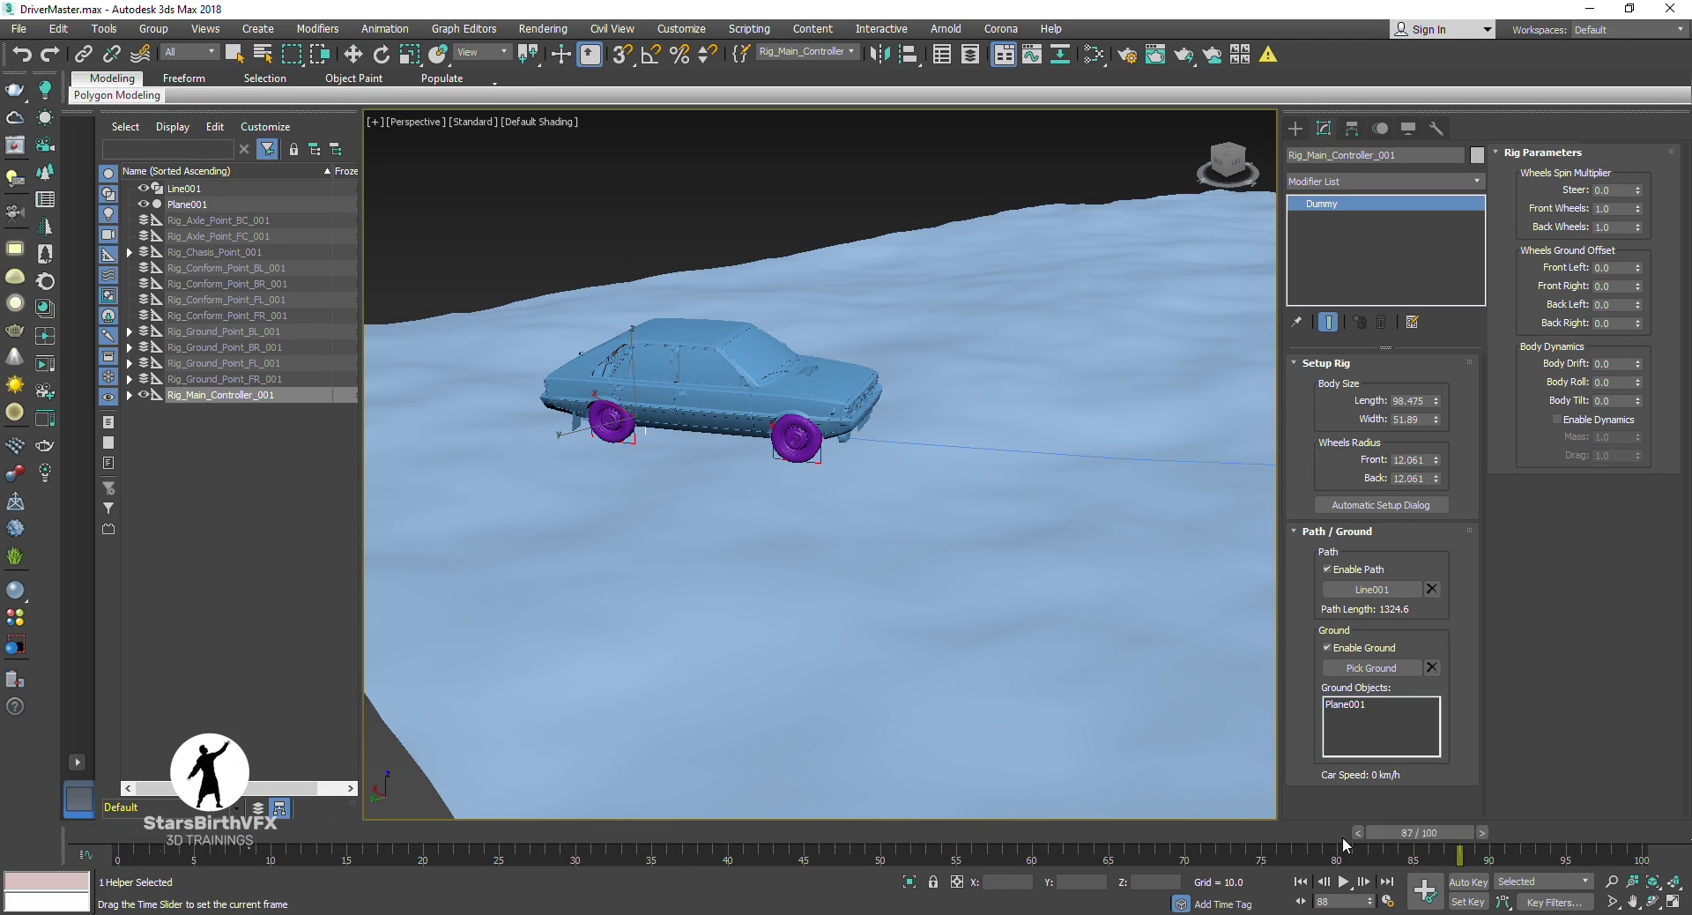
key(Home)
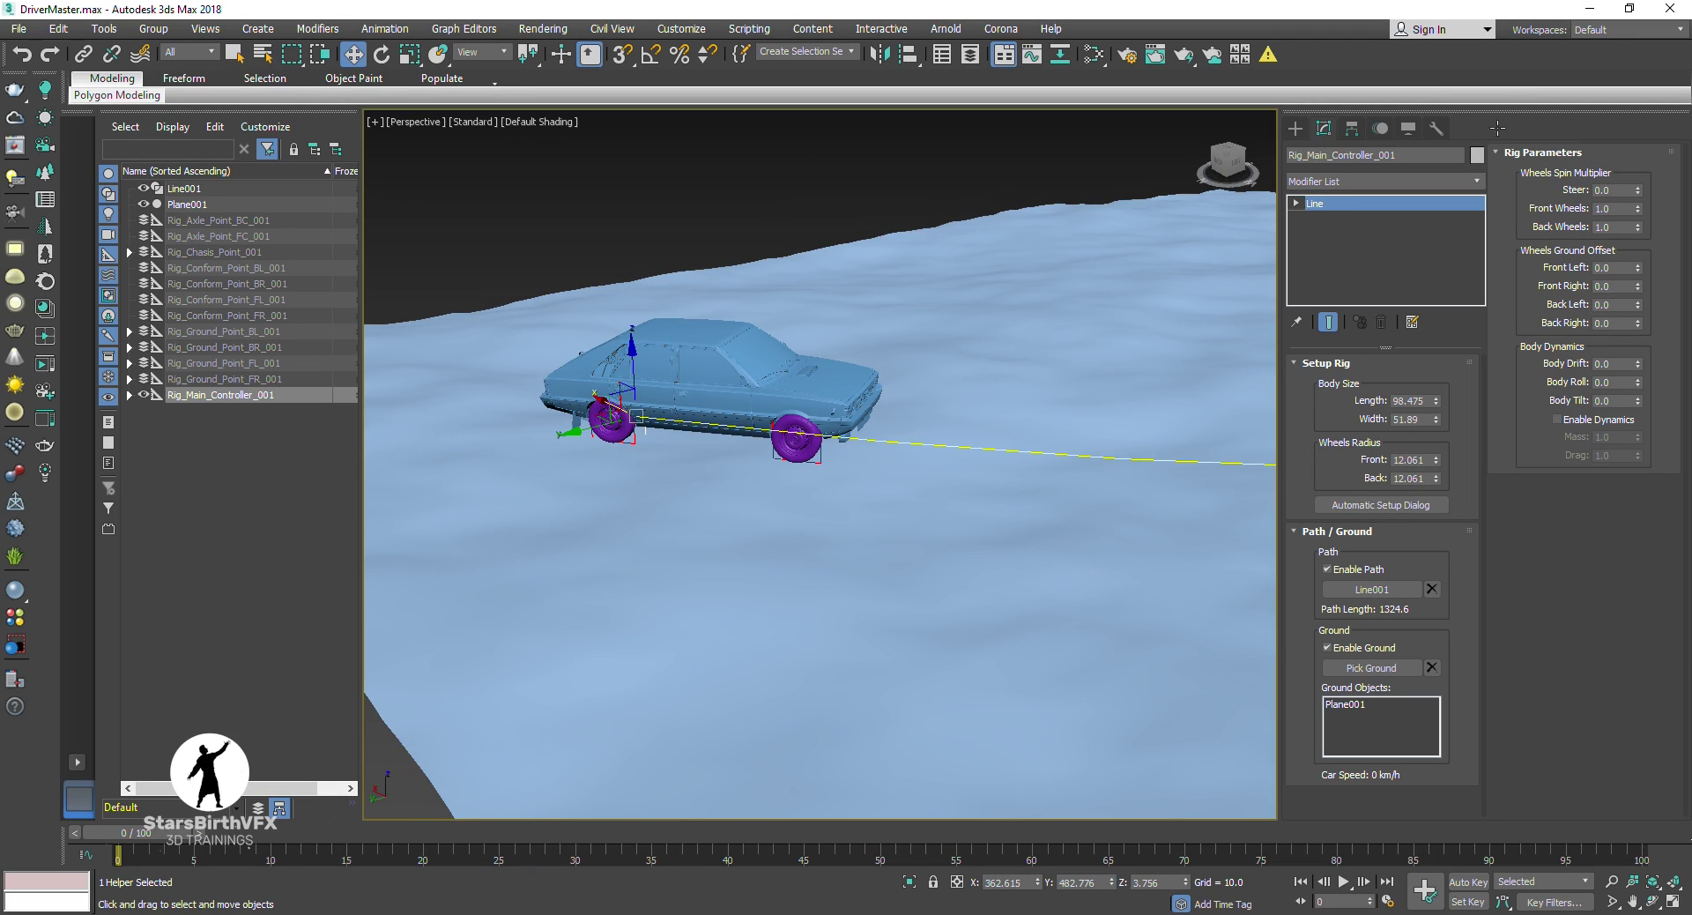
click(184, 188)
click(1436, 128)
click(1385, 451)
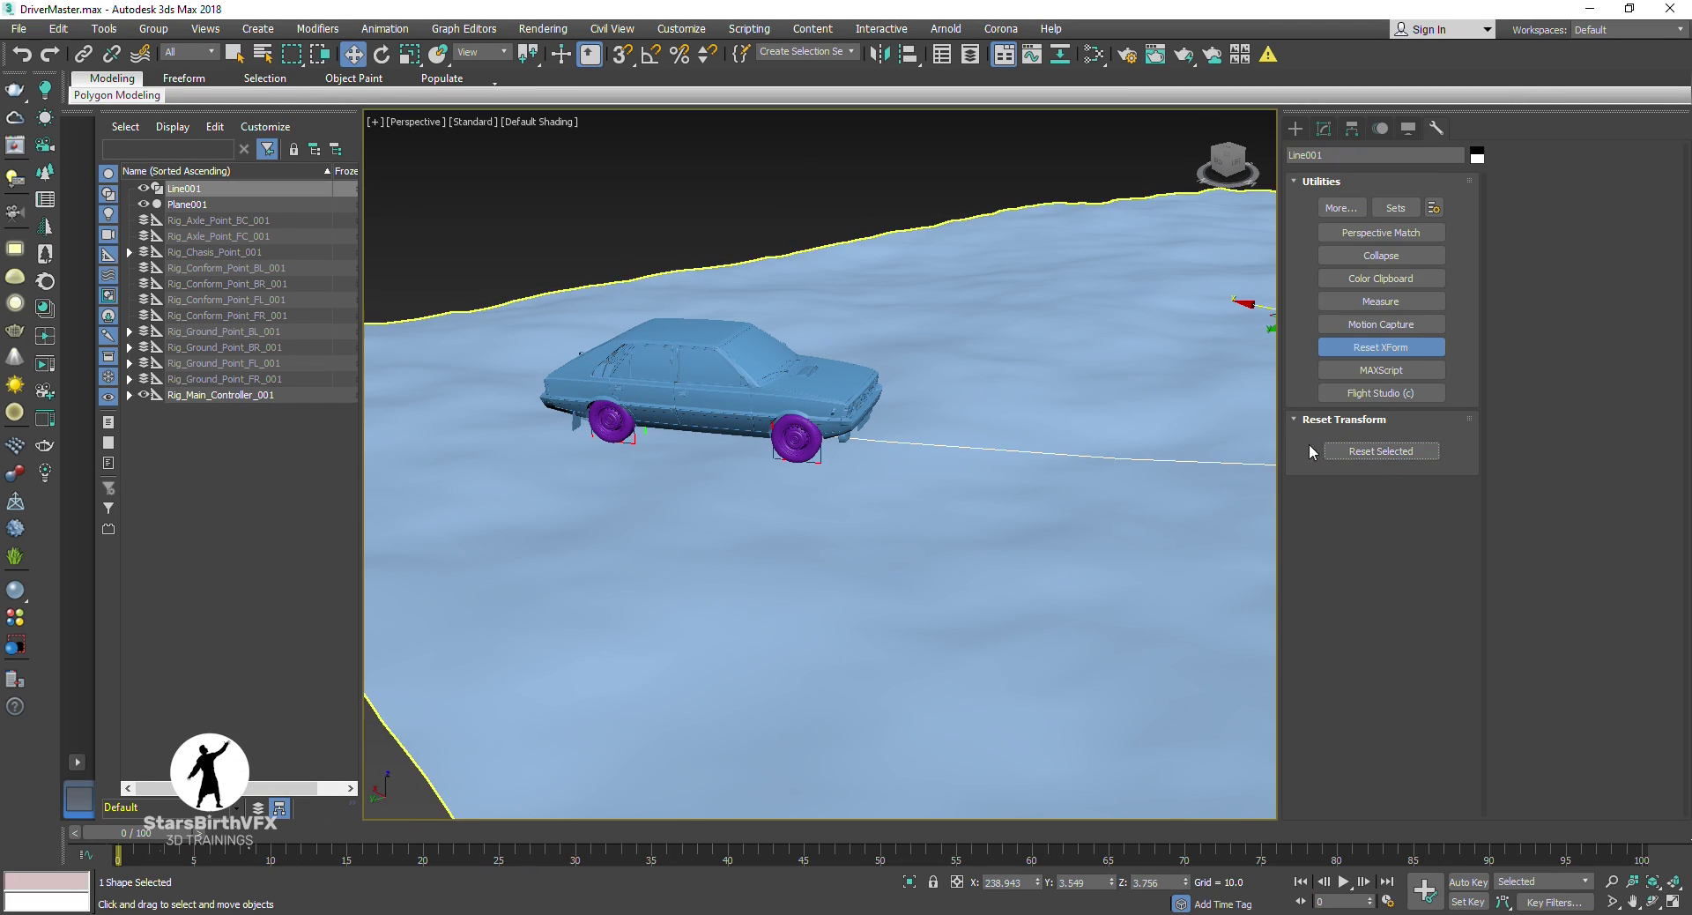
Step: Convert Line001 to an Editable Spline
click(1324, 128)
right_click(912, 466)
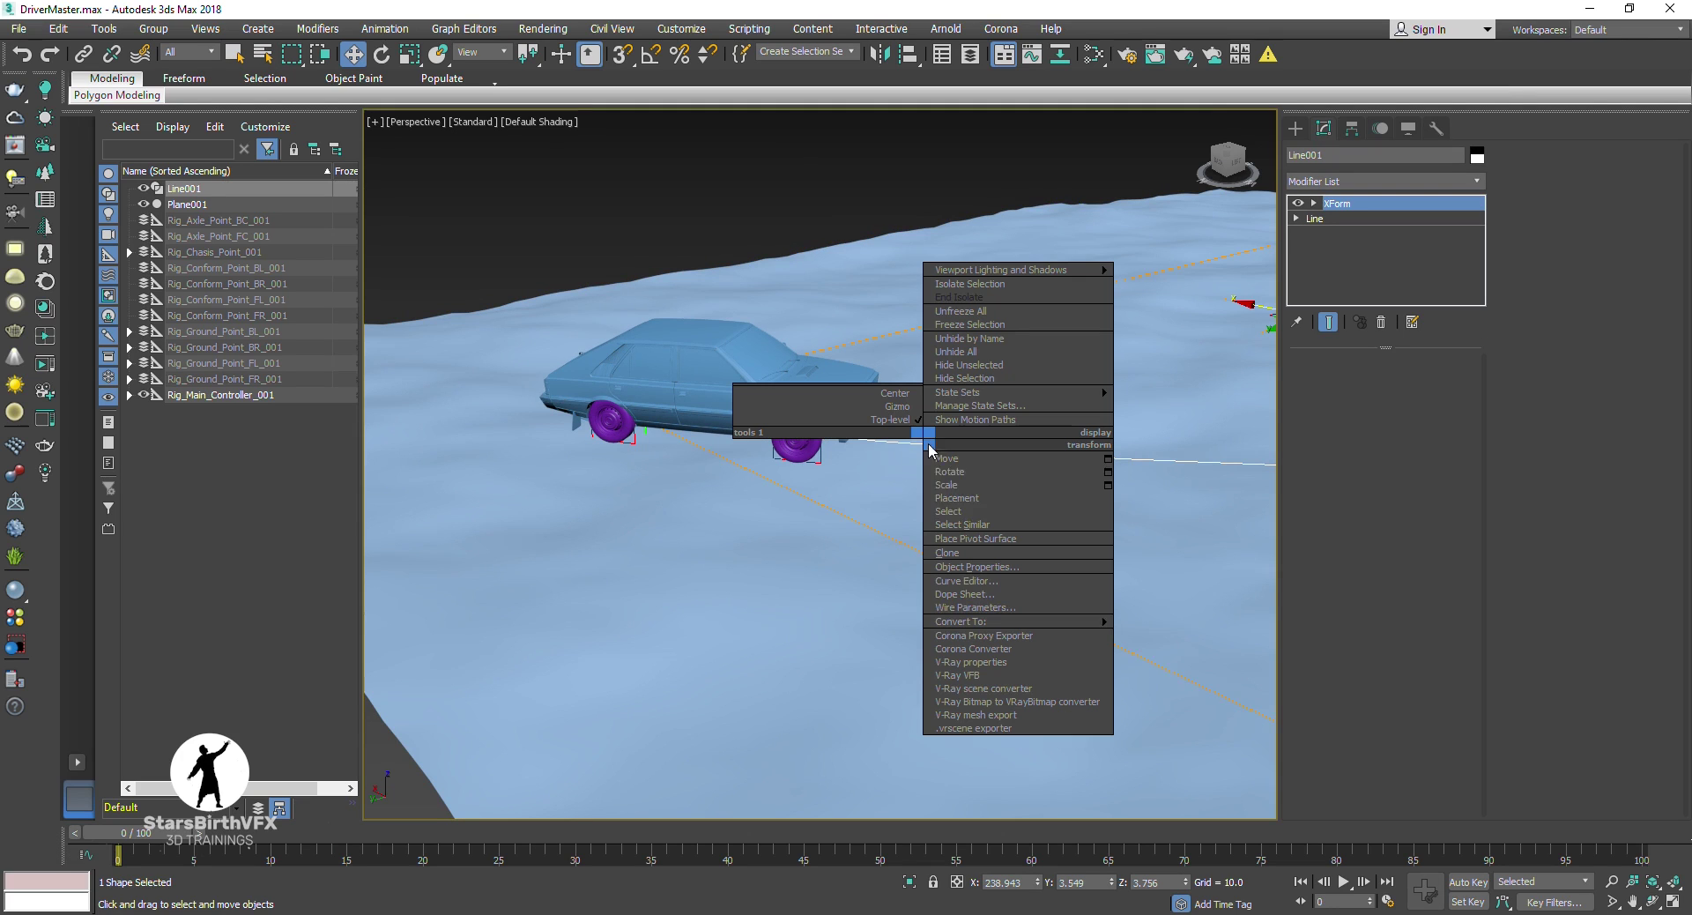
click(1132, 627)
Step: Raise Line001 higher above the terrain and scrub the rig to about frame 61 and back
scroll(936, 523, down, 5)
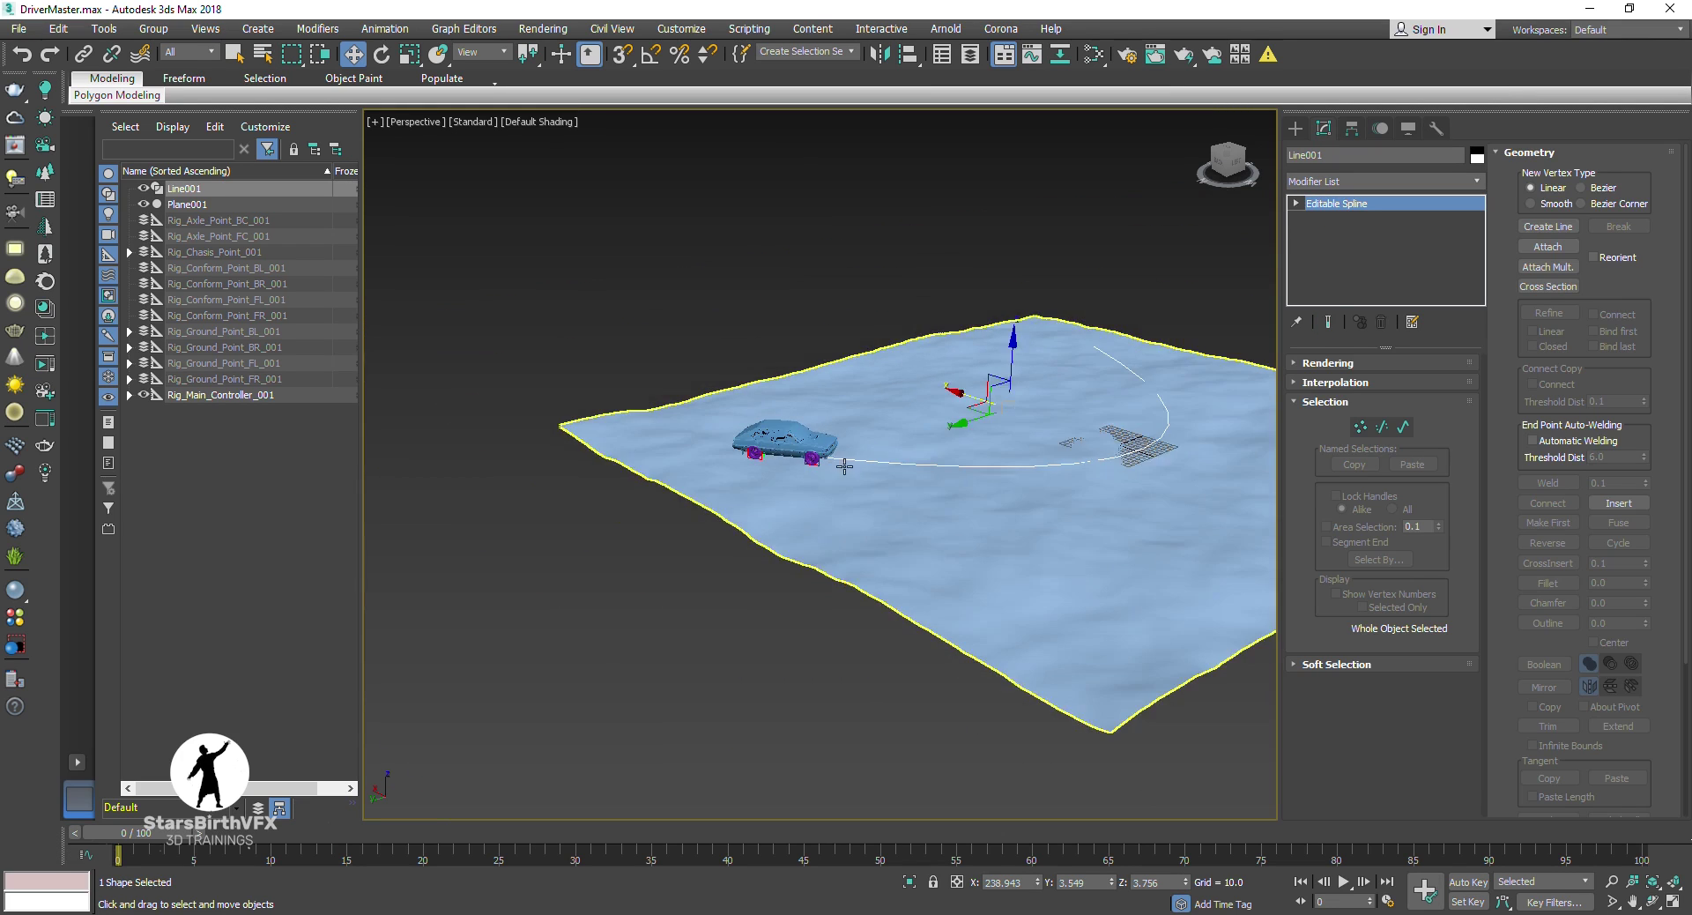
alt+middle_drag(936, 523, 1020, 275)
drag(1021, 276, 657, 367)
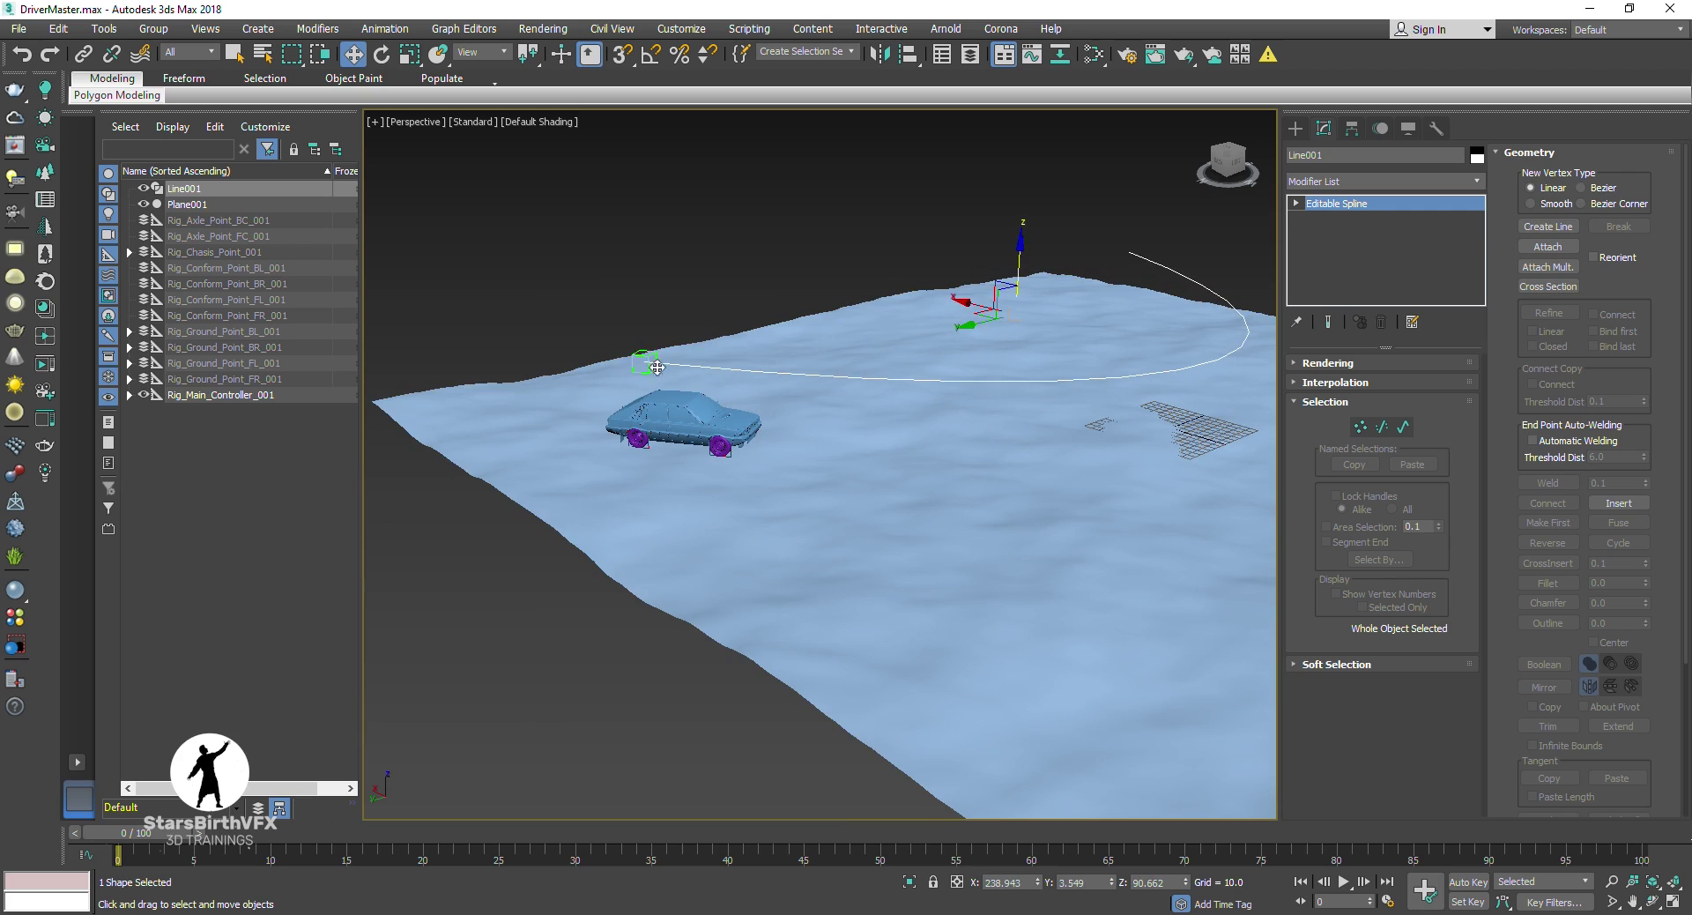
click(646, 357)
drag(123, 832, 900, 871)
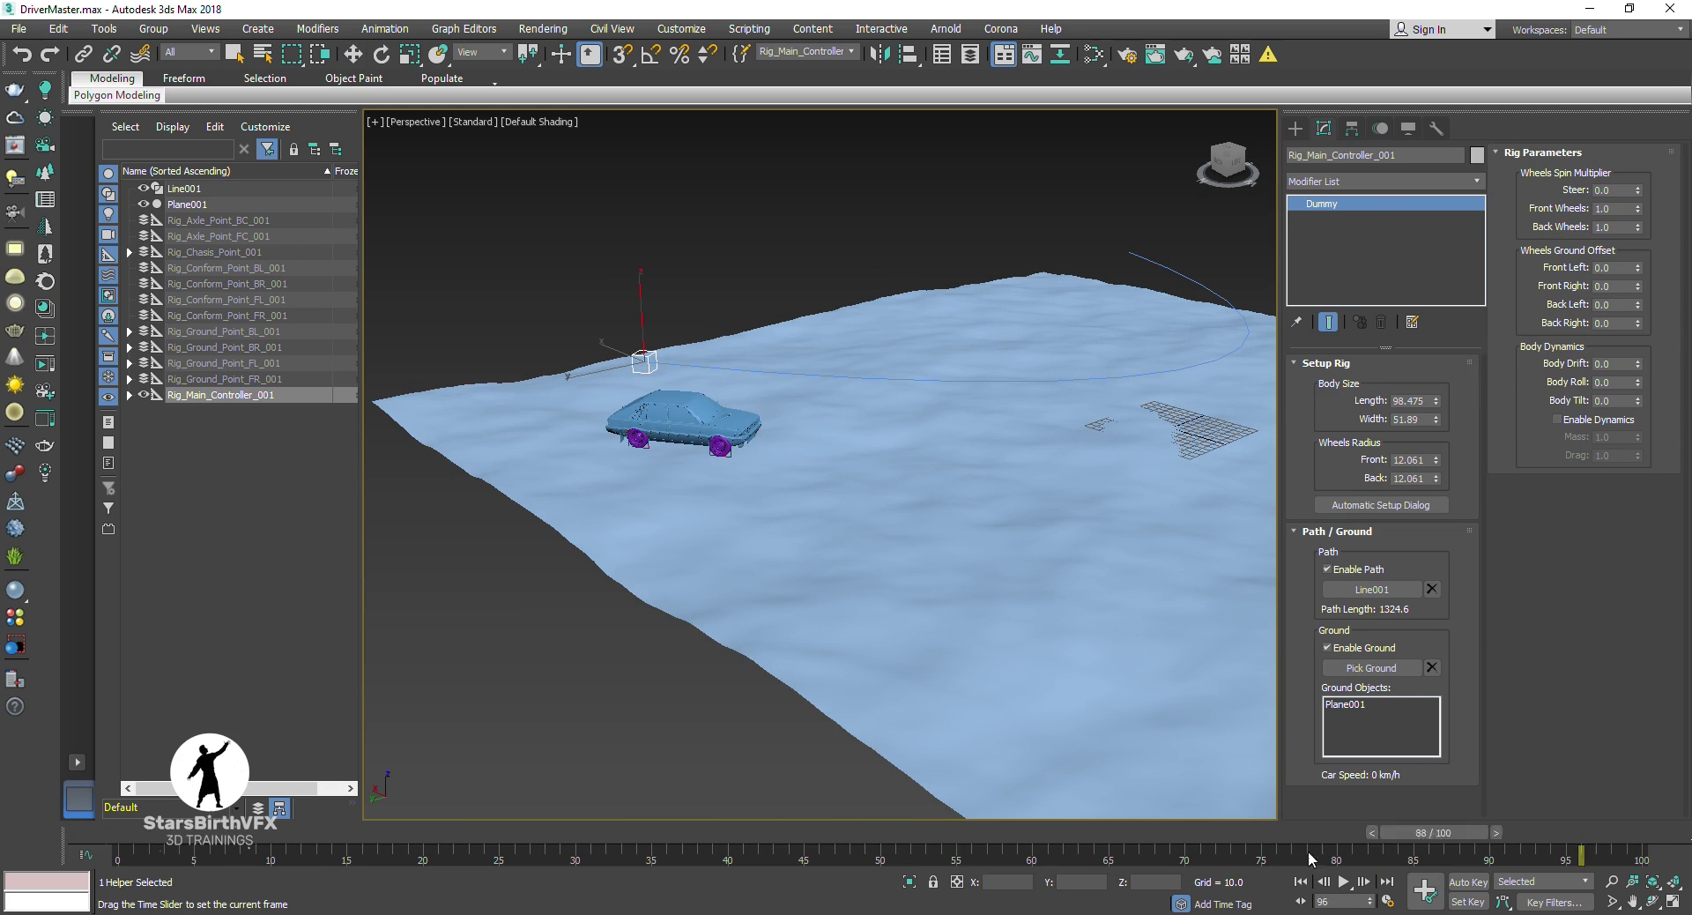
key(Home)
key(w)
Step: Scrub the car to frame 35, return to frame 0, and reselect Line001
scroll(585, 617, down, 3)
scroll(692, 568, up, 2)
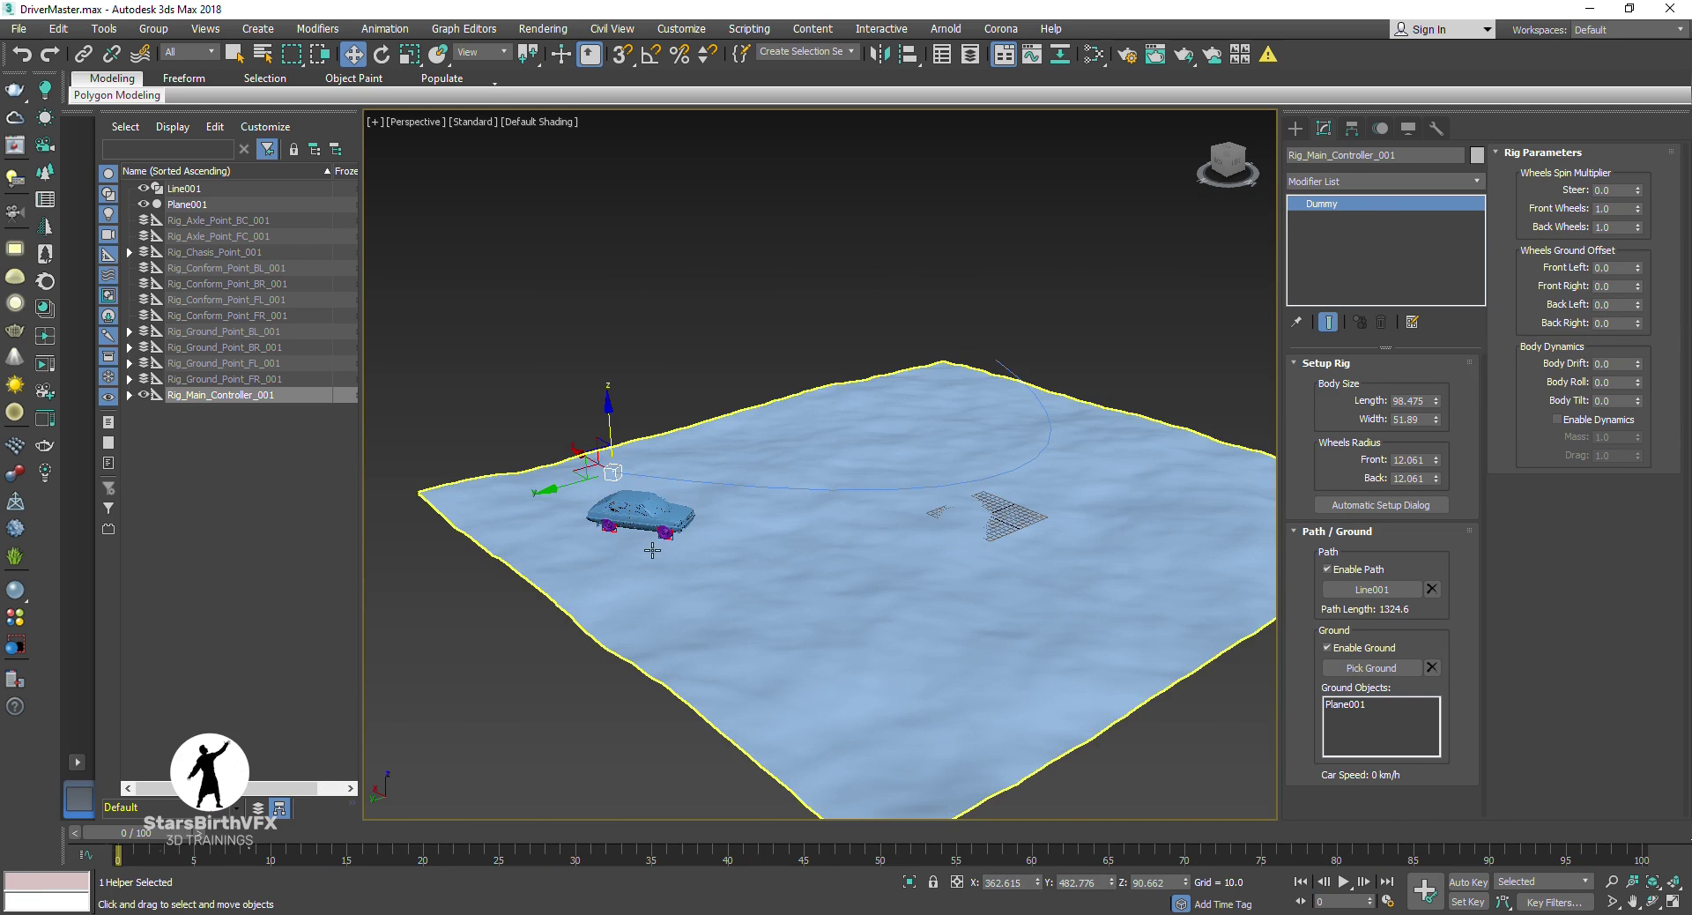
scroll(668, 522, up, 2)
scroll(668, 522, up, 2)
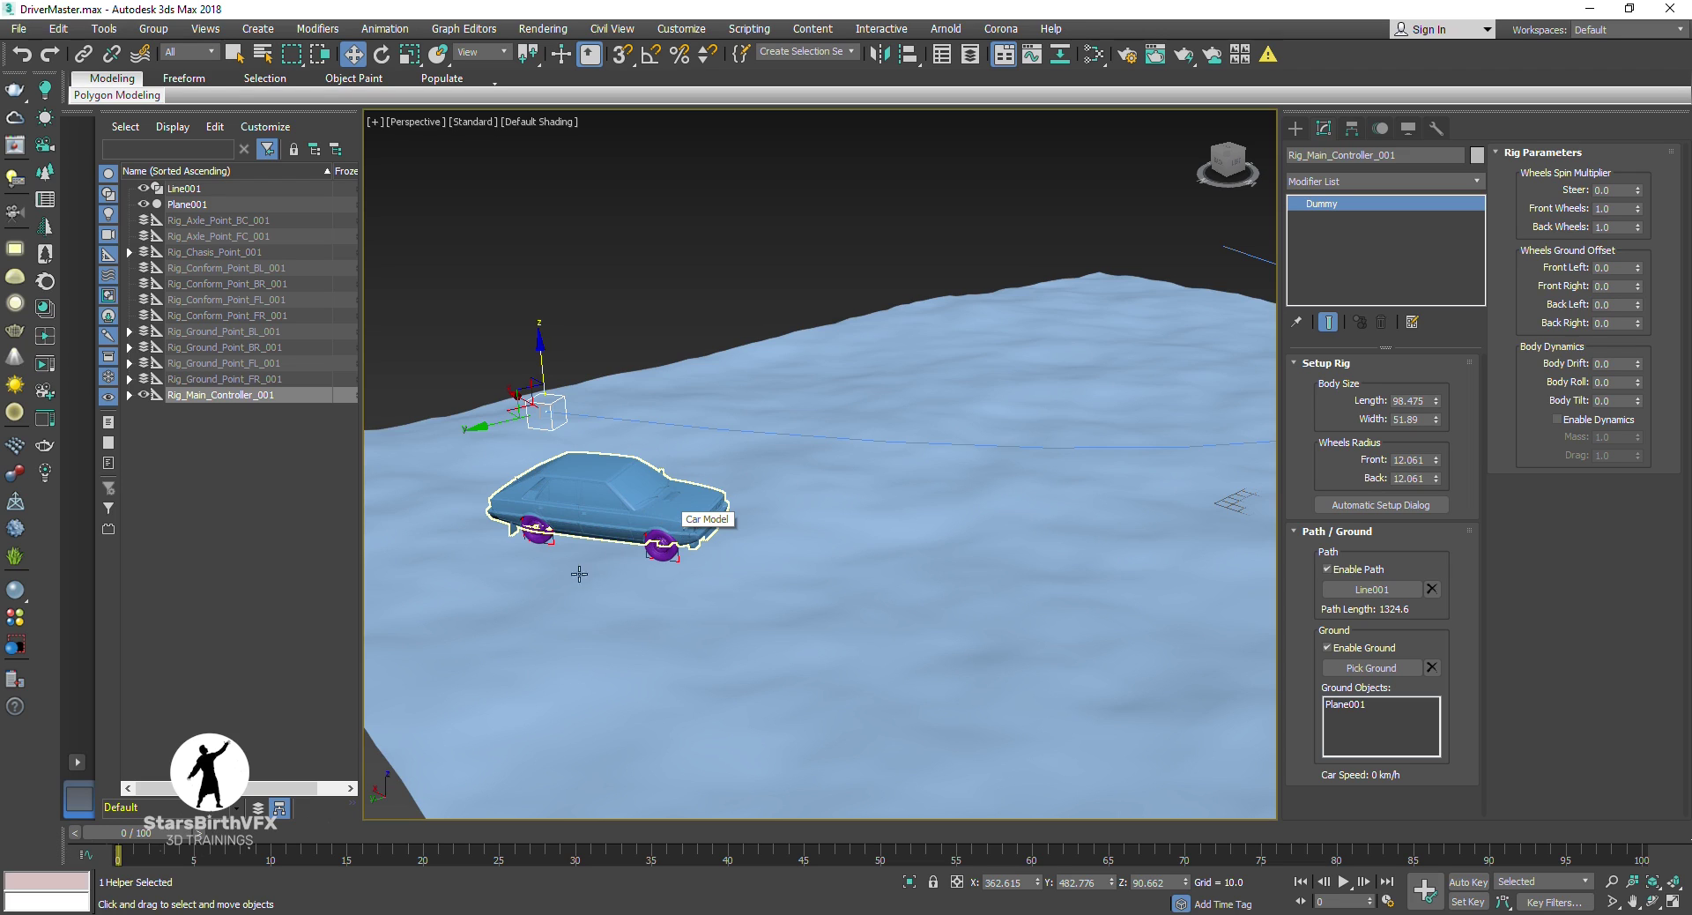
drag(141, 833, 554, 832)
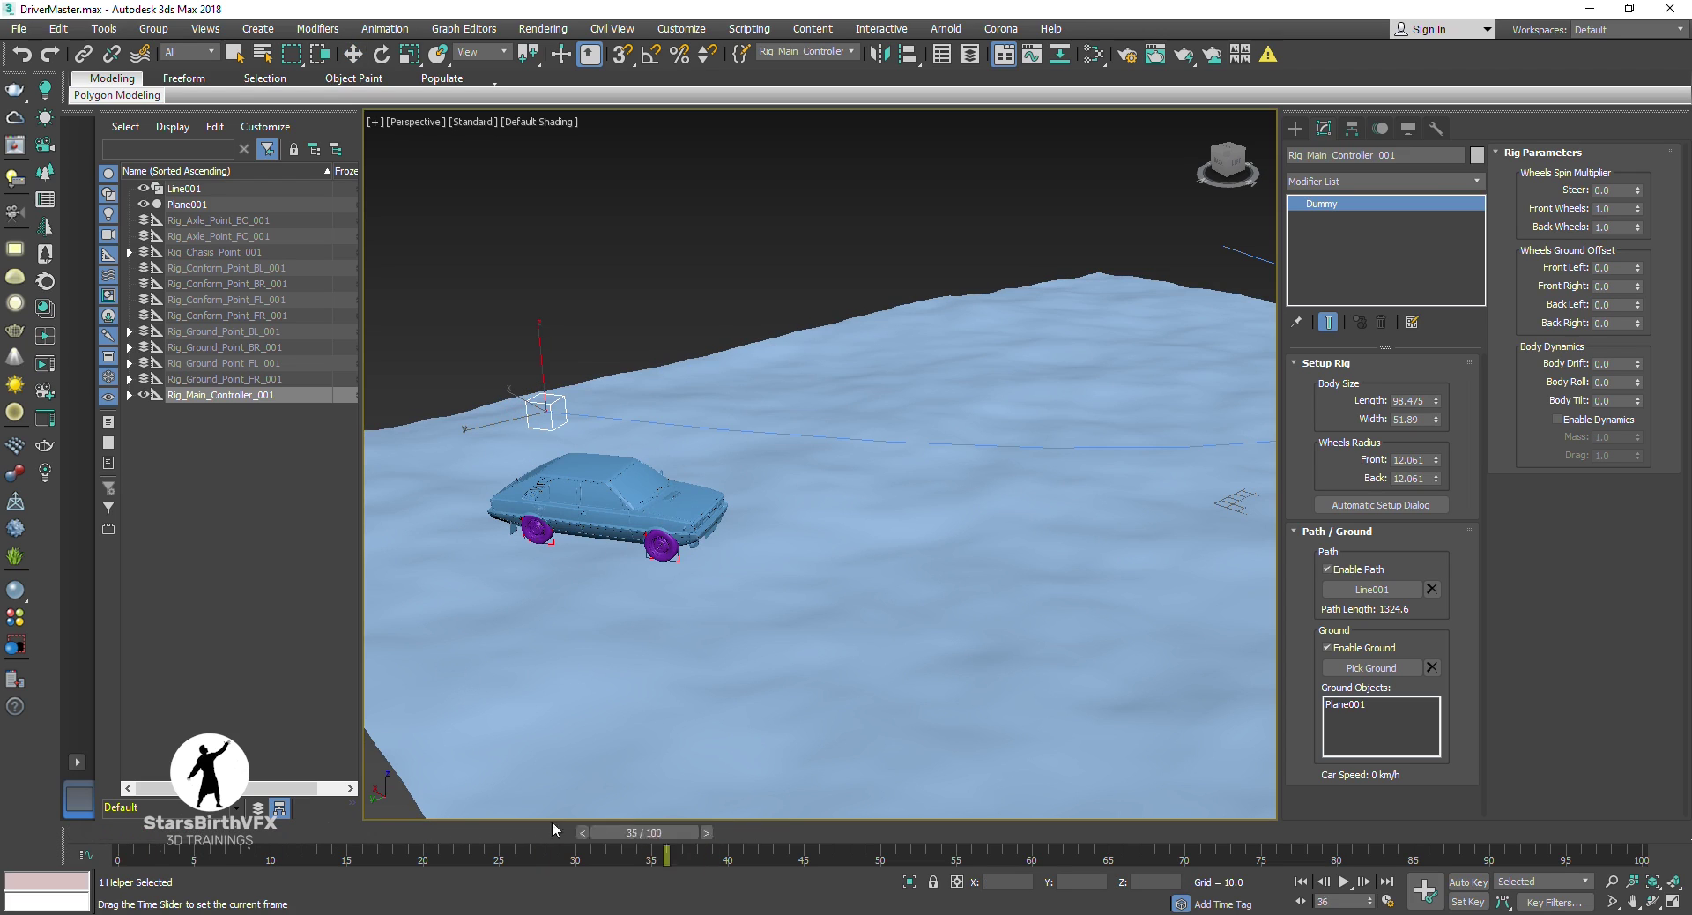
key(Home)
scroll(745, 604, down, 5)
scroll(685, 593, up, 5)
key(w)
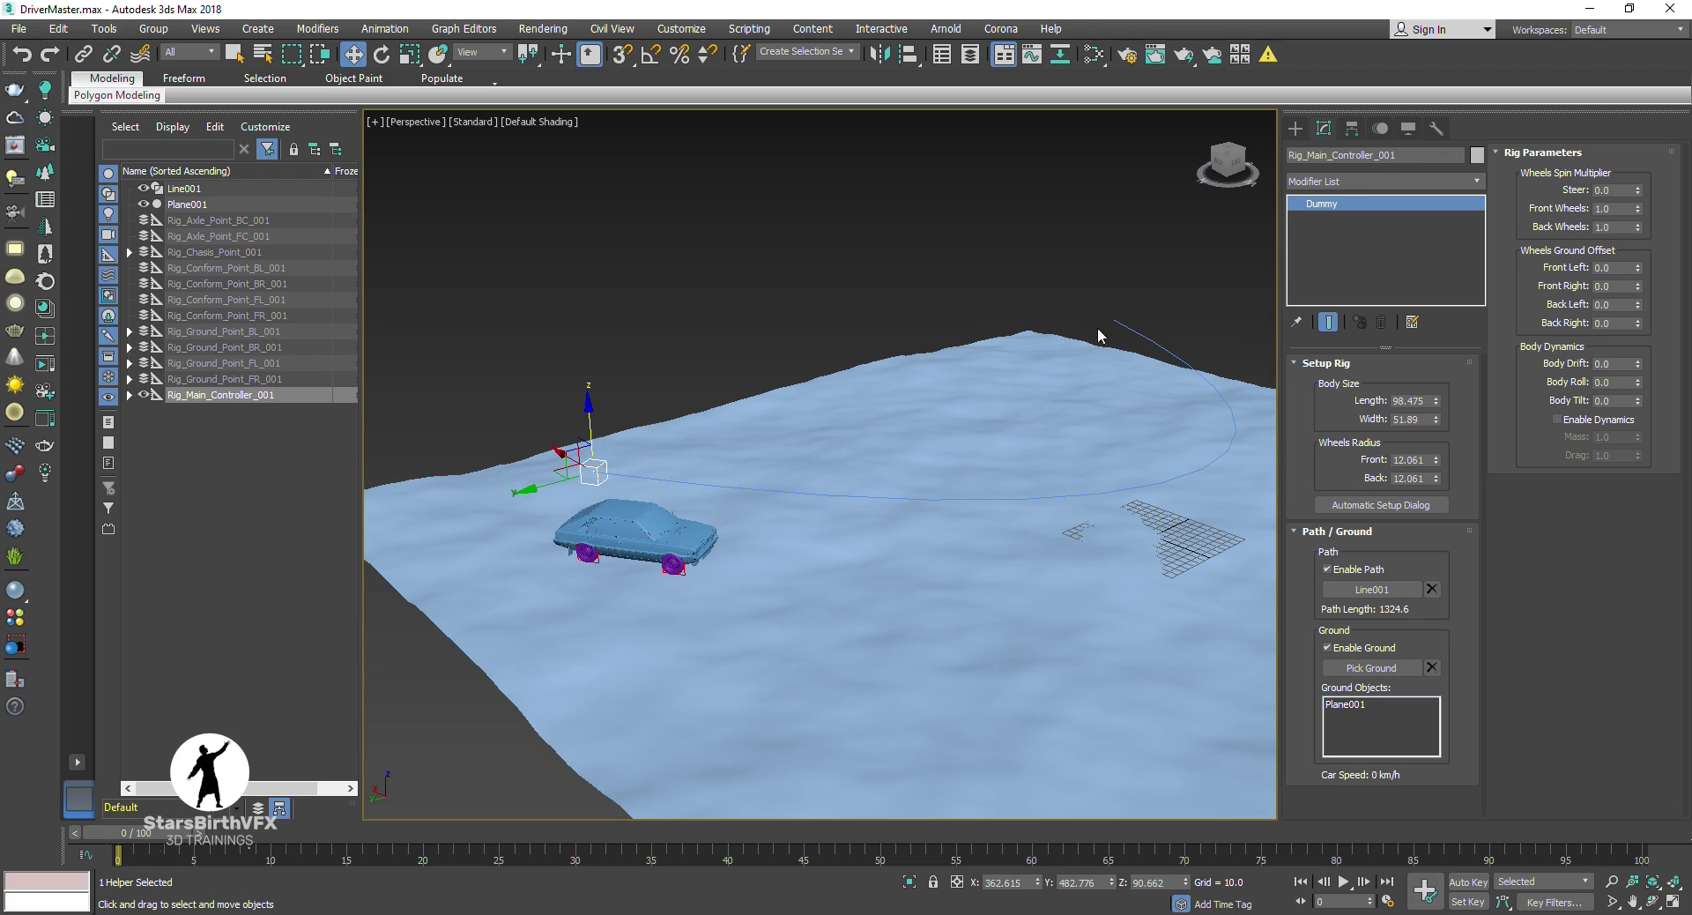
click(986, 496)
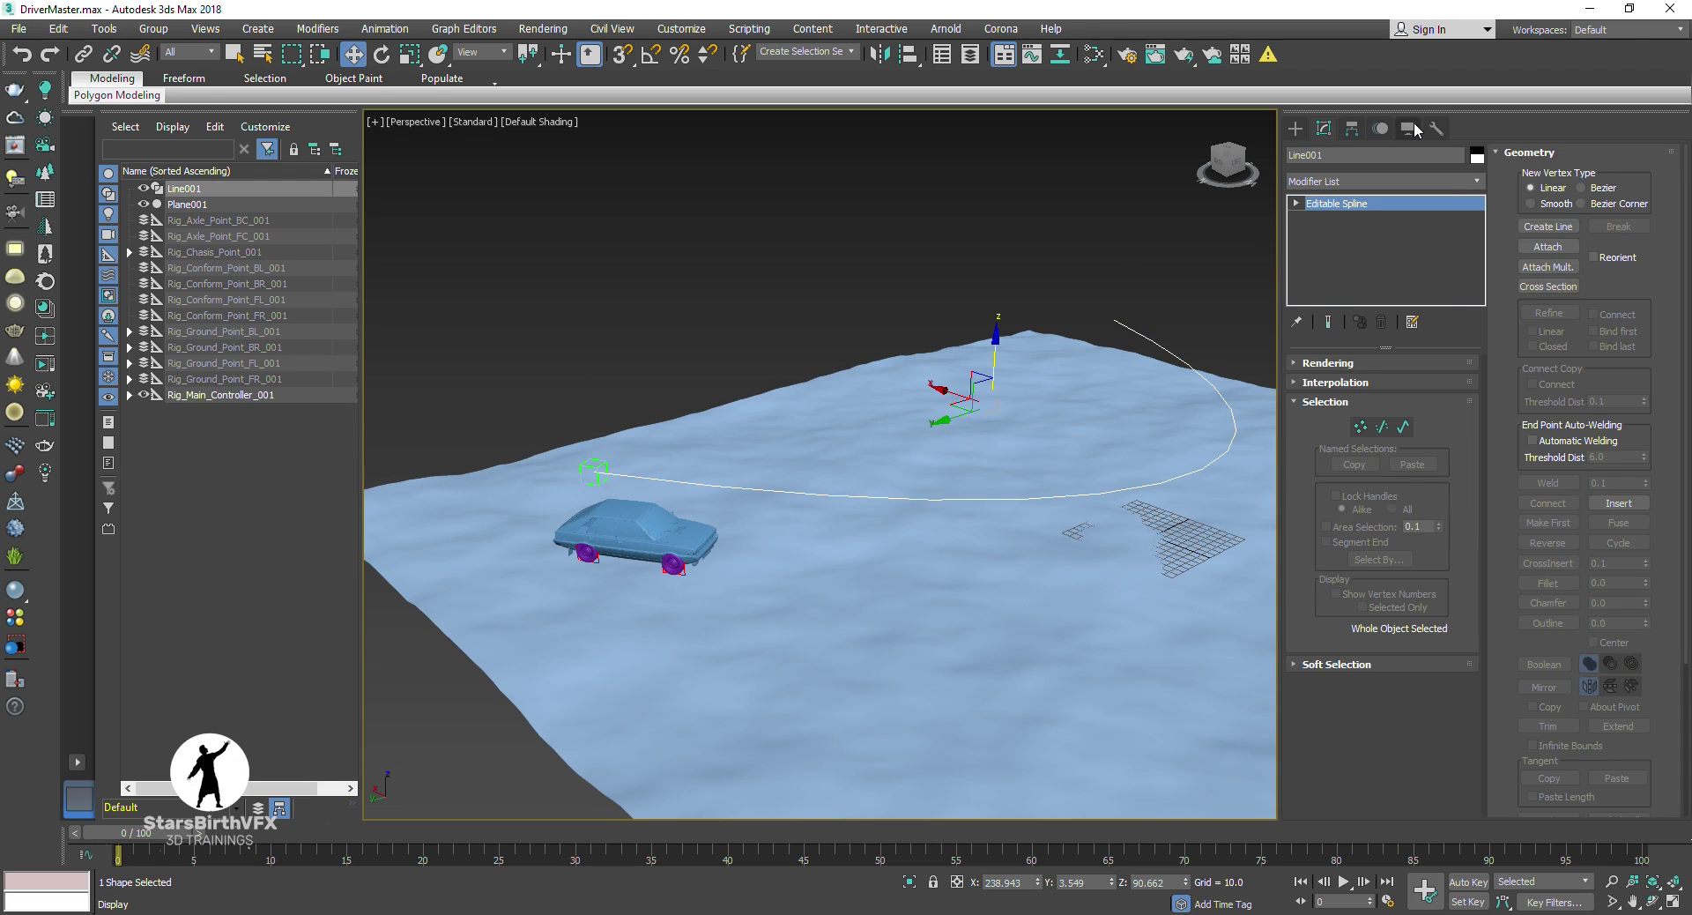
Step: In the Motion panel, open the rig controller's Path Constraint settings
click(1410, 128)
click(1382, 130)
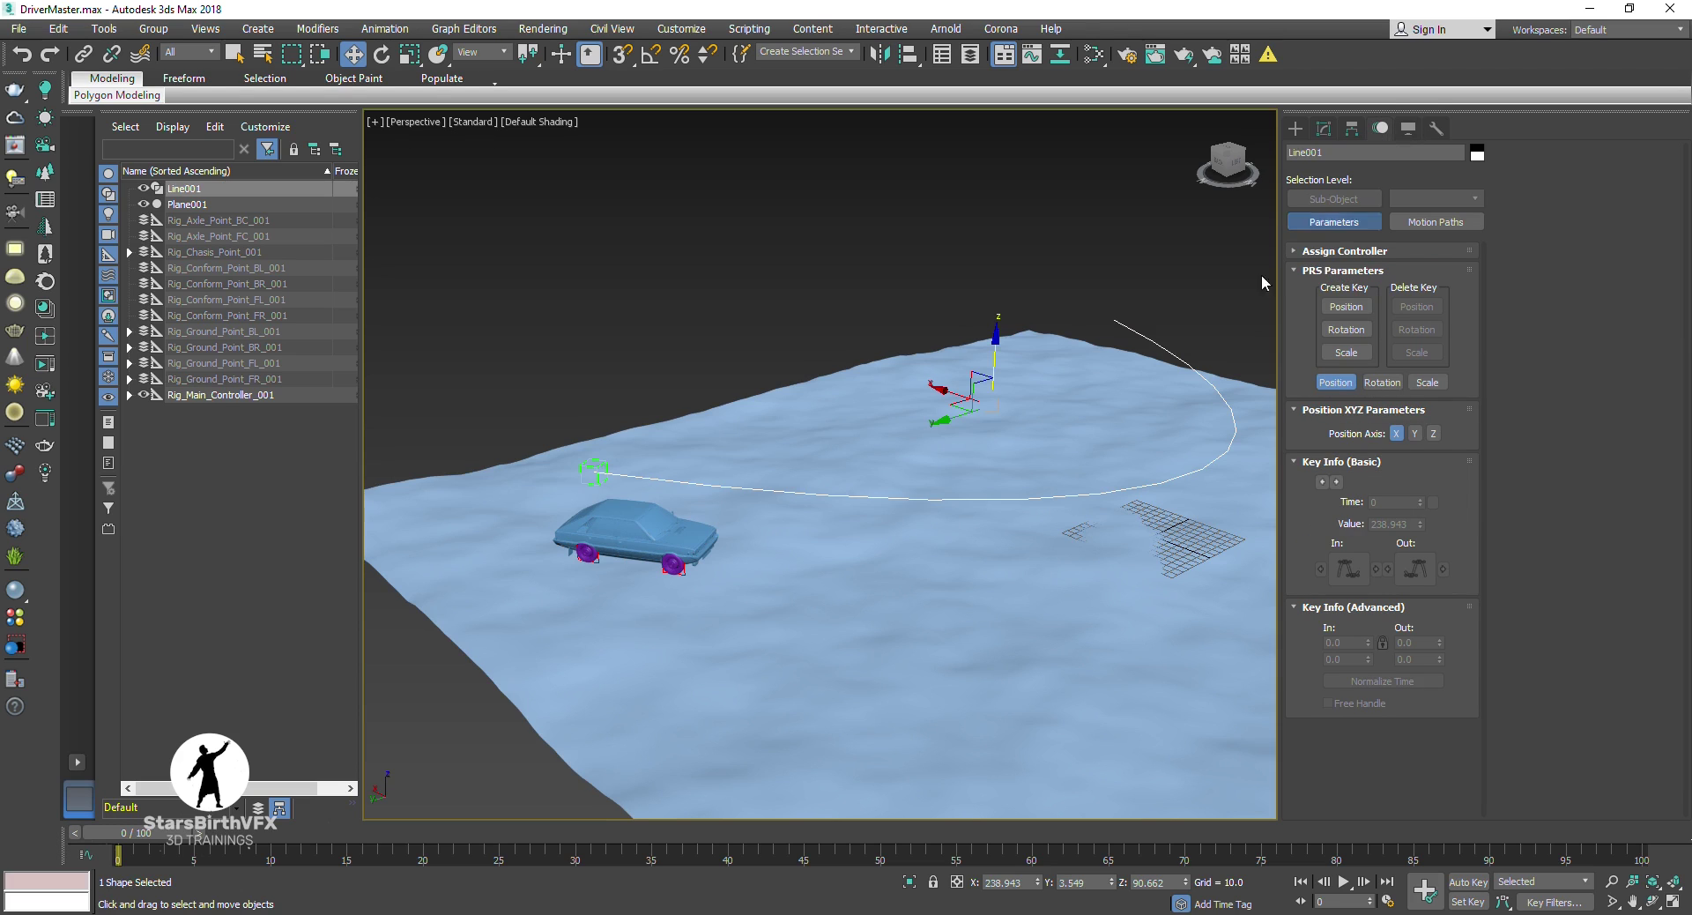
click(593, 469)
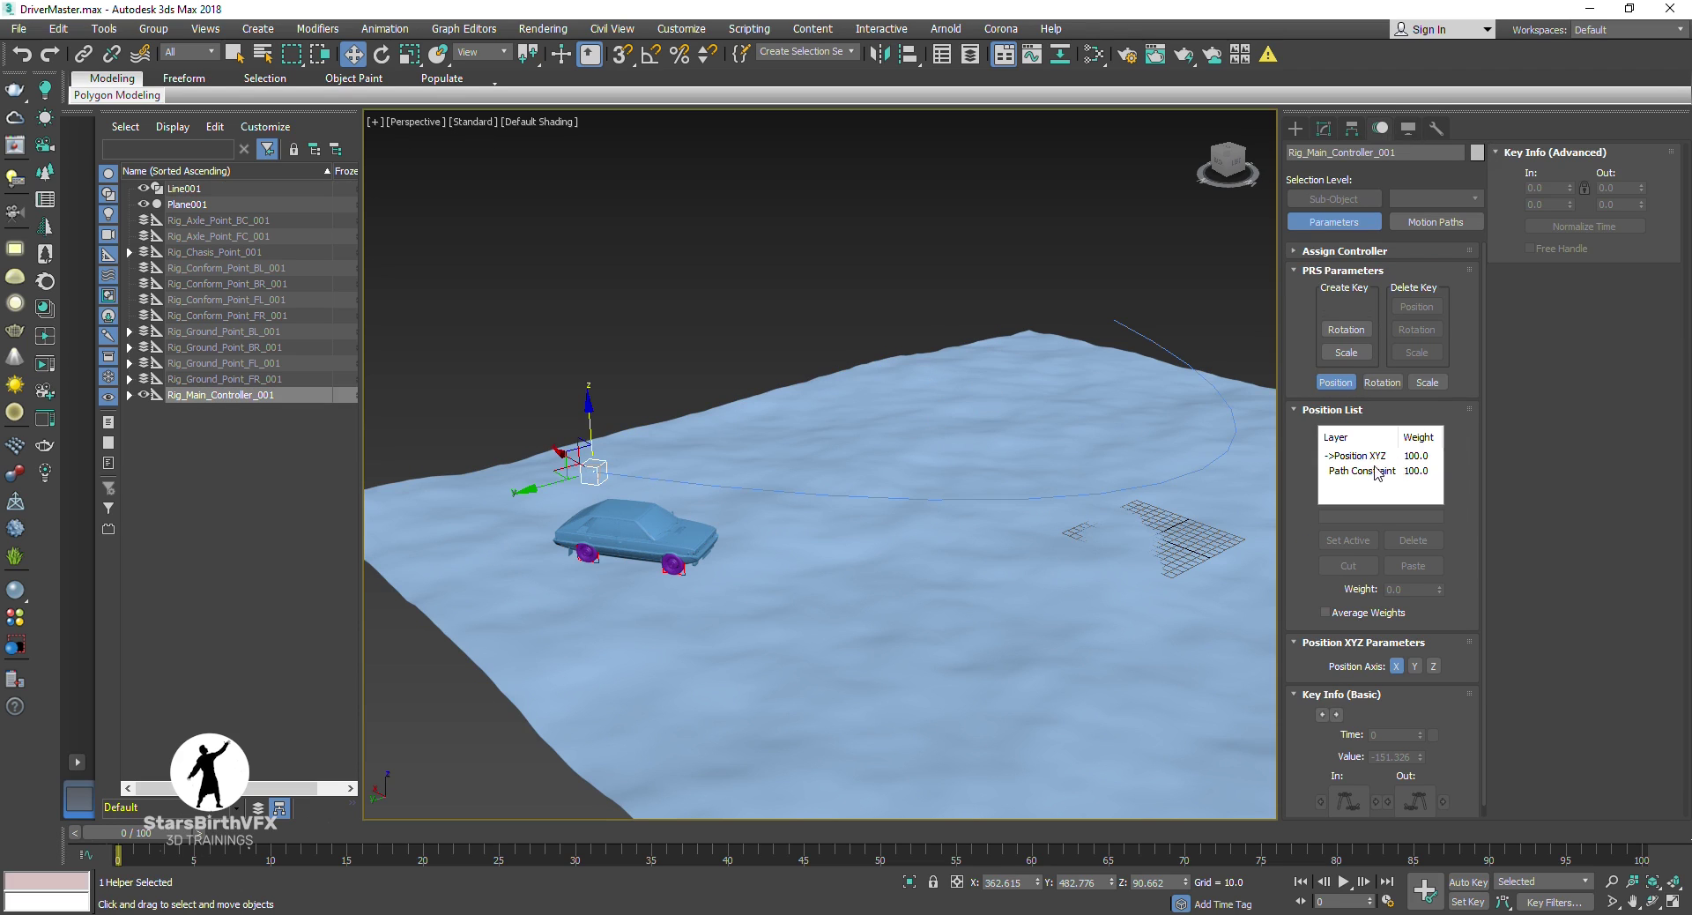
click(1362, 471)
click(1381, 458)
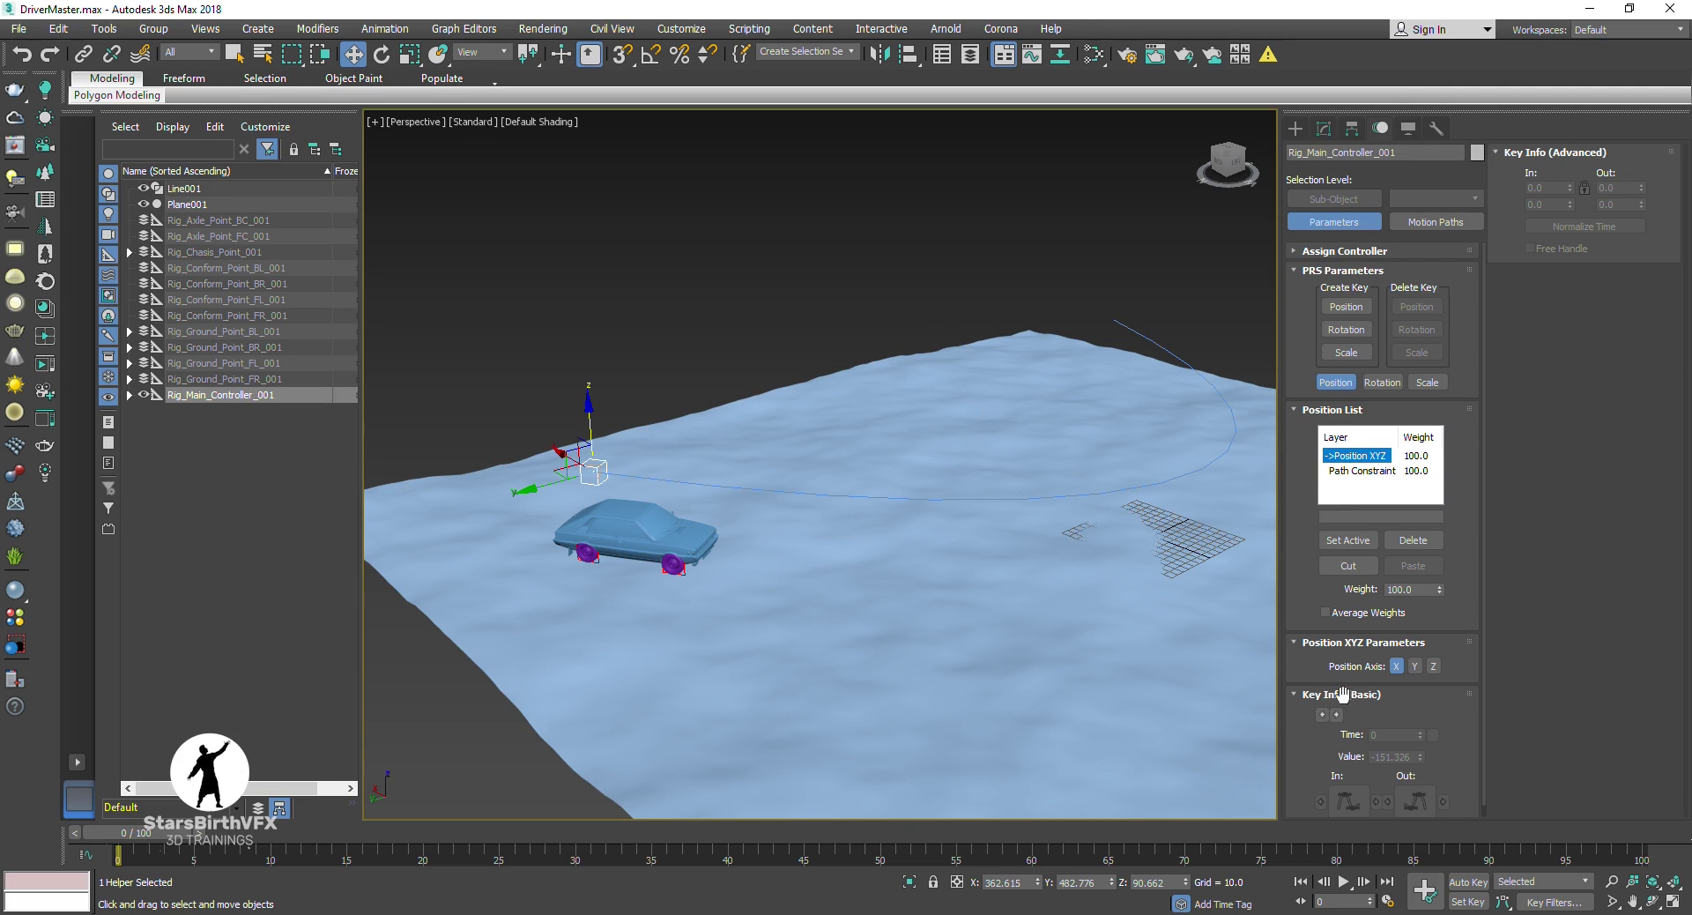
drag(1341, 695, 1329, 650)
double_click(1361, 471)
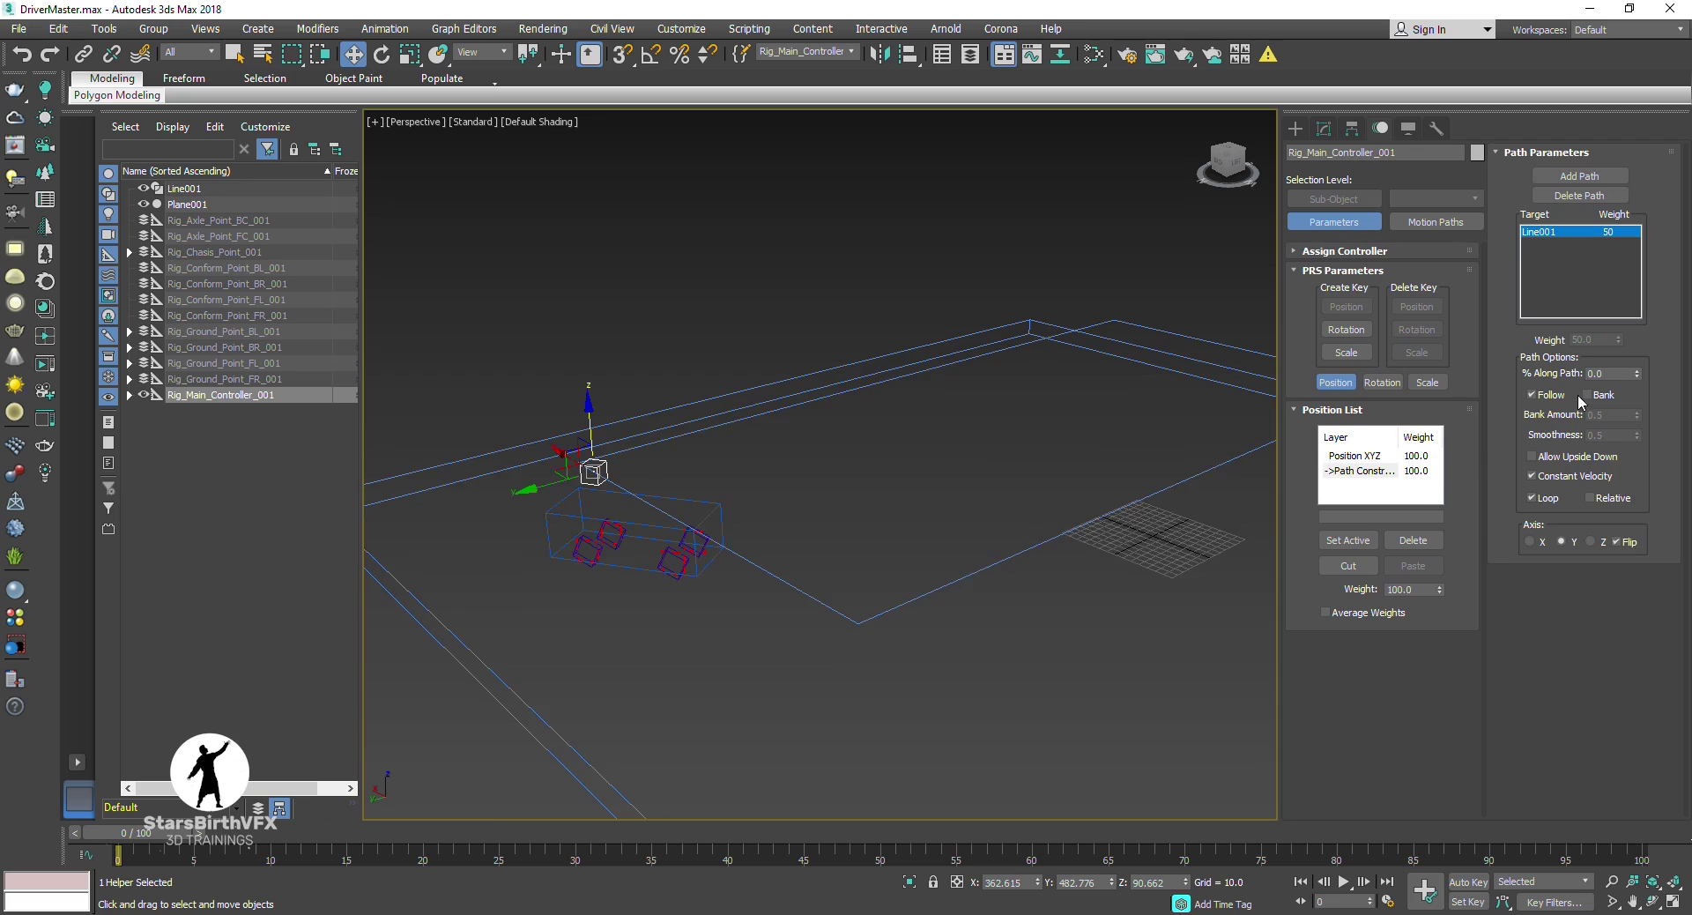
Step: With Auto Key on at frame 100, set % Along Path to 100, then turn Auto Key off
click(1484, 879)
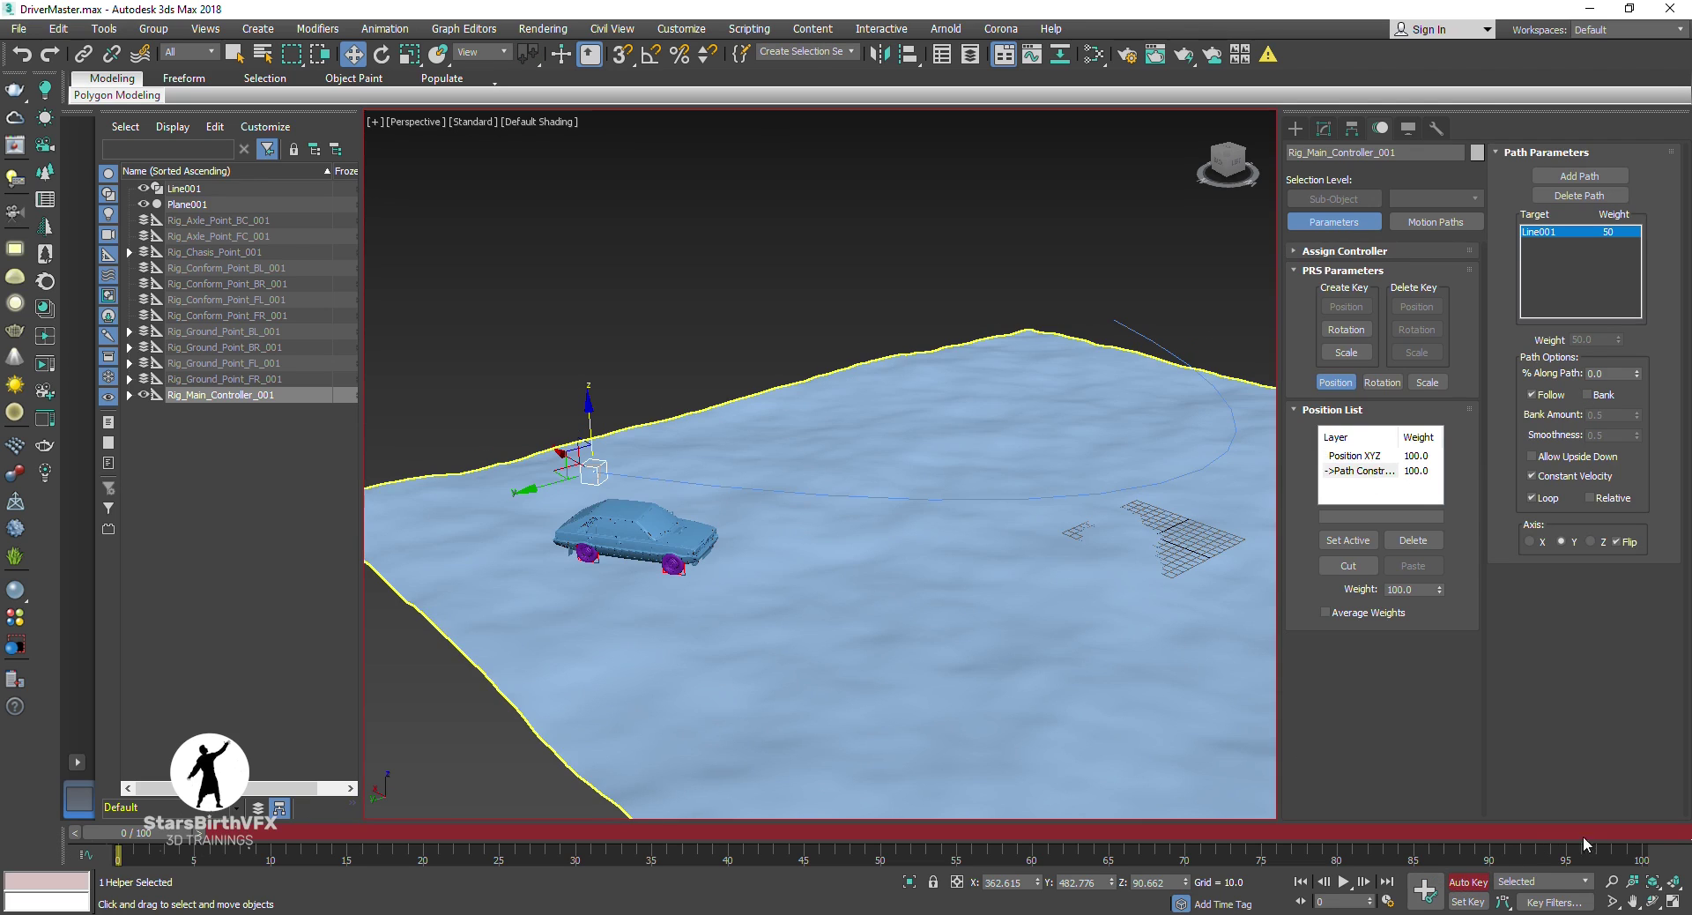
drag(1584, 843, 1644, 837)
key(n)
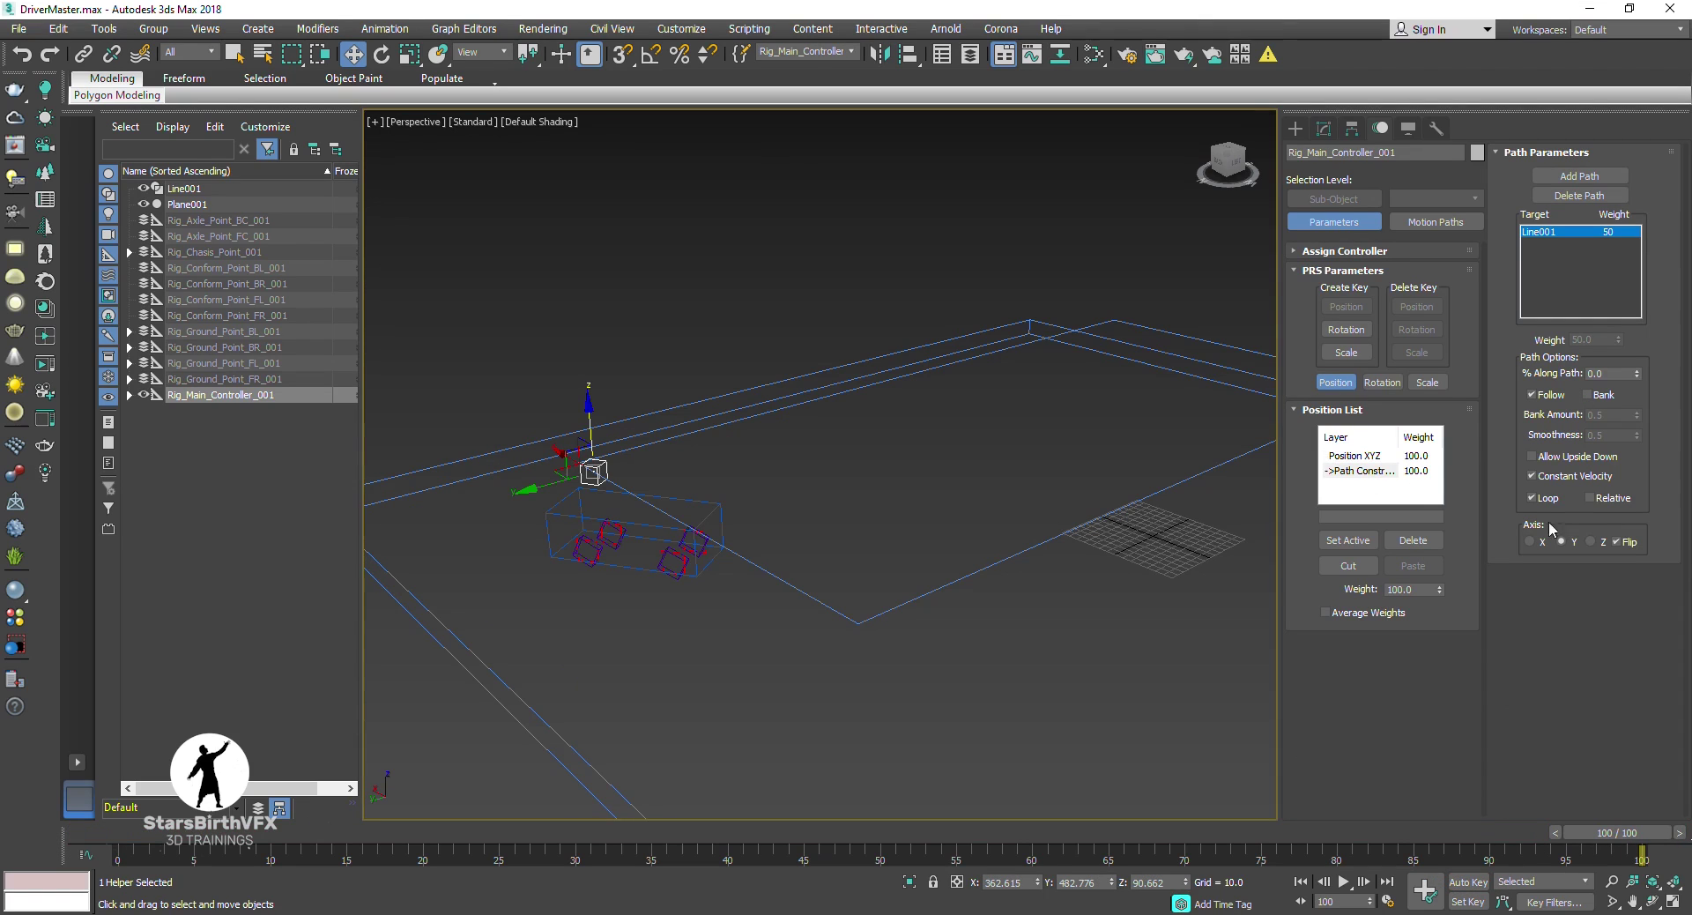
double_click(1616, 372)
text(100)
key(Return)
drag(1642, 834, 16, 779)
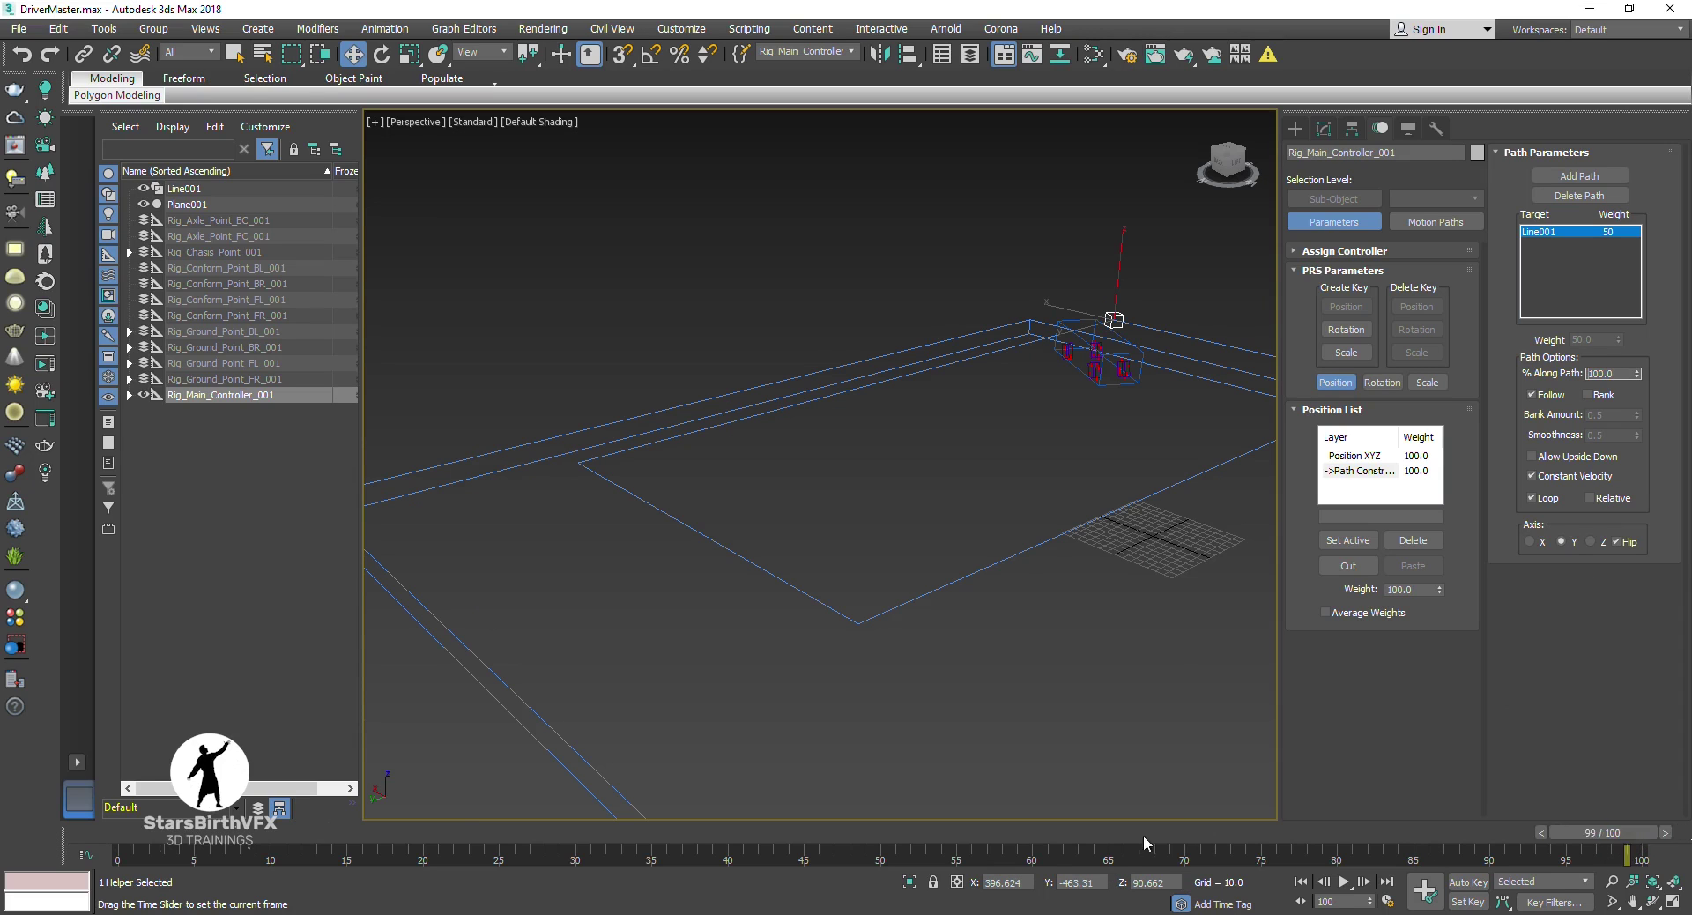
key(w)
key(n)
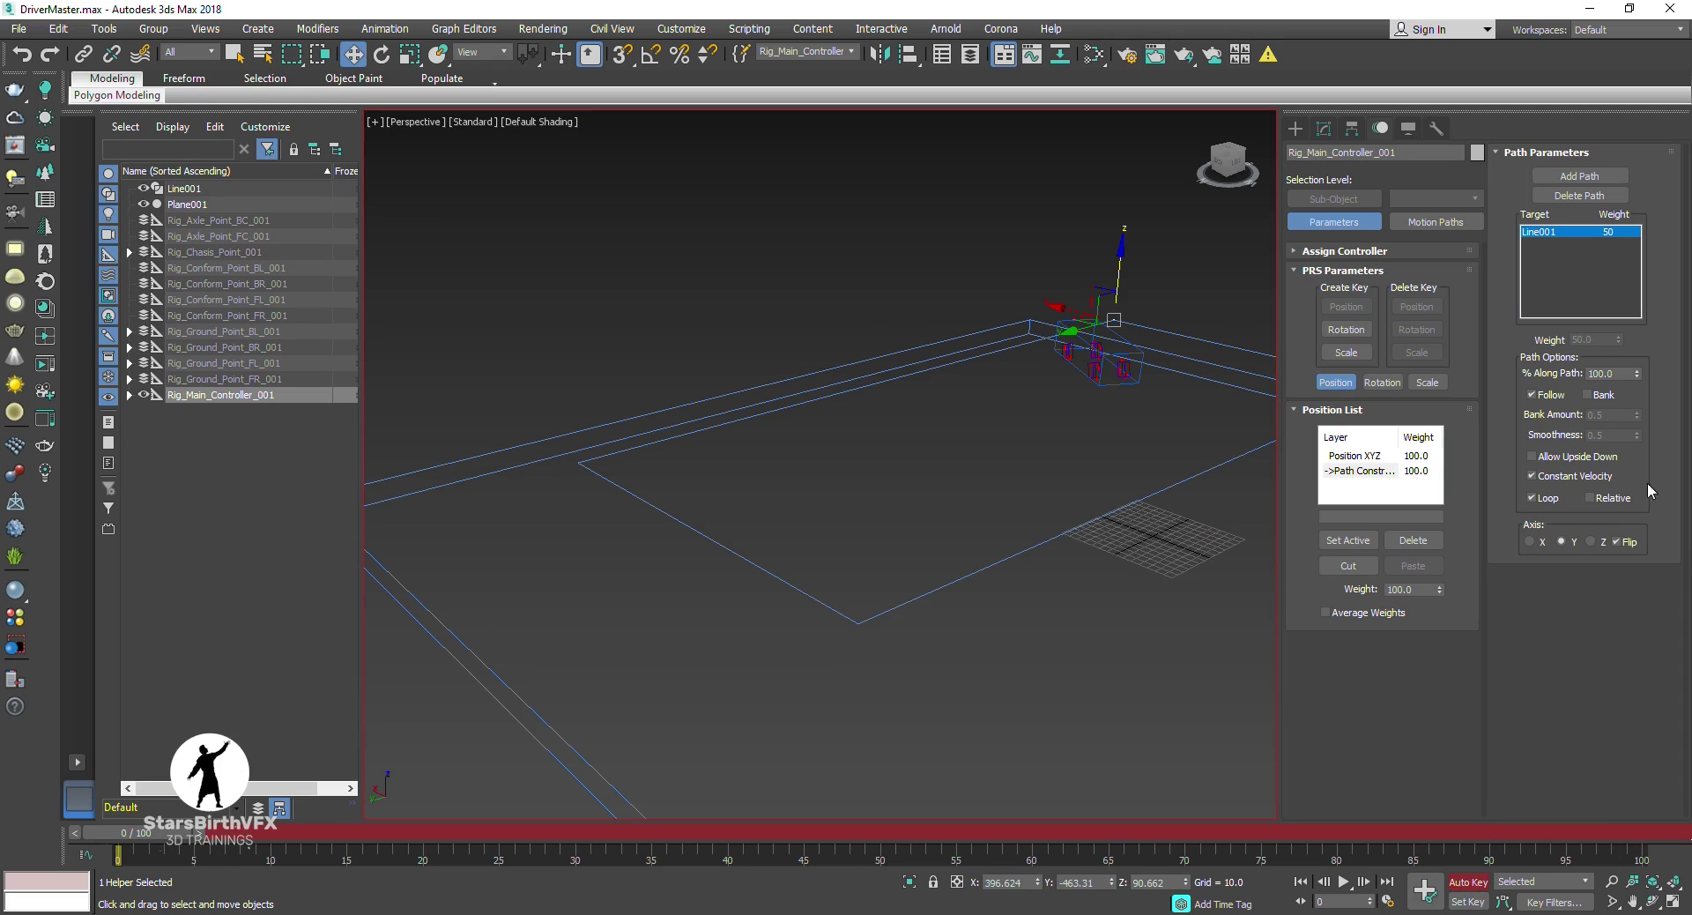
drag(1504, 833, 1641, 833)
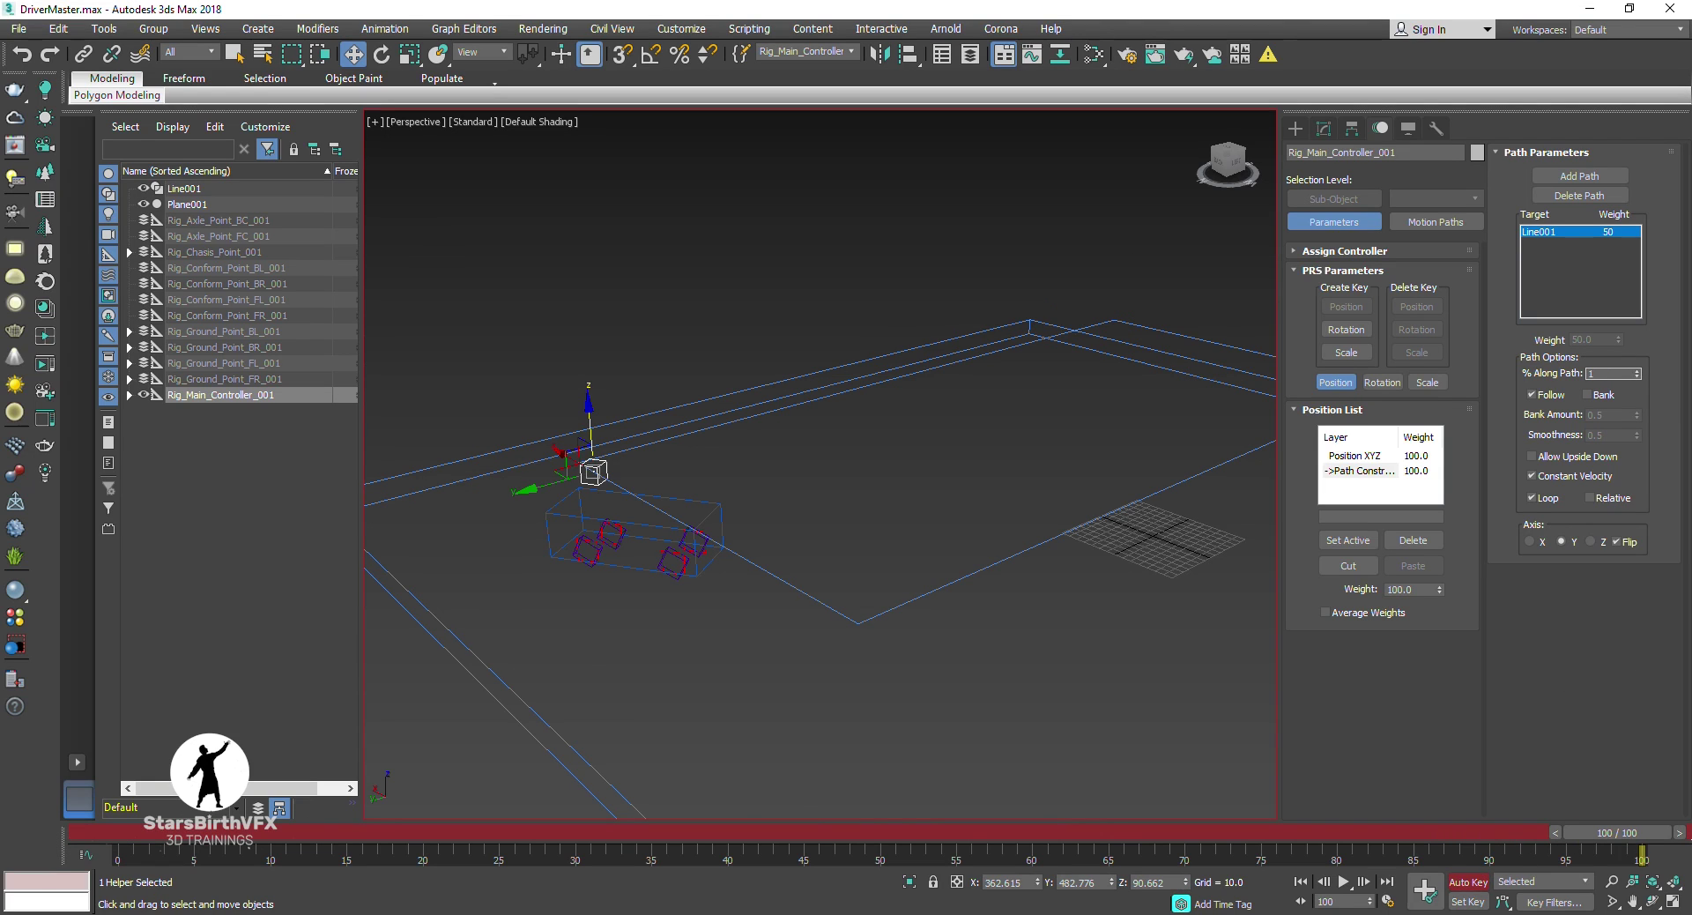
text(100)
key(Return)
click(1465, 882)
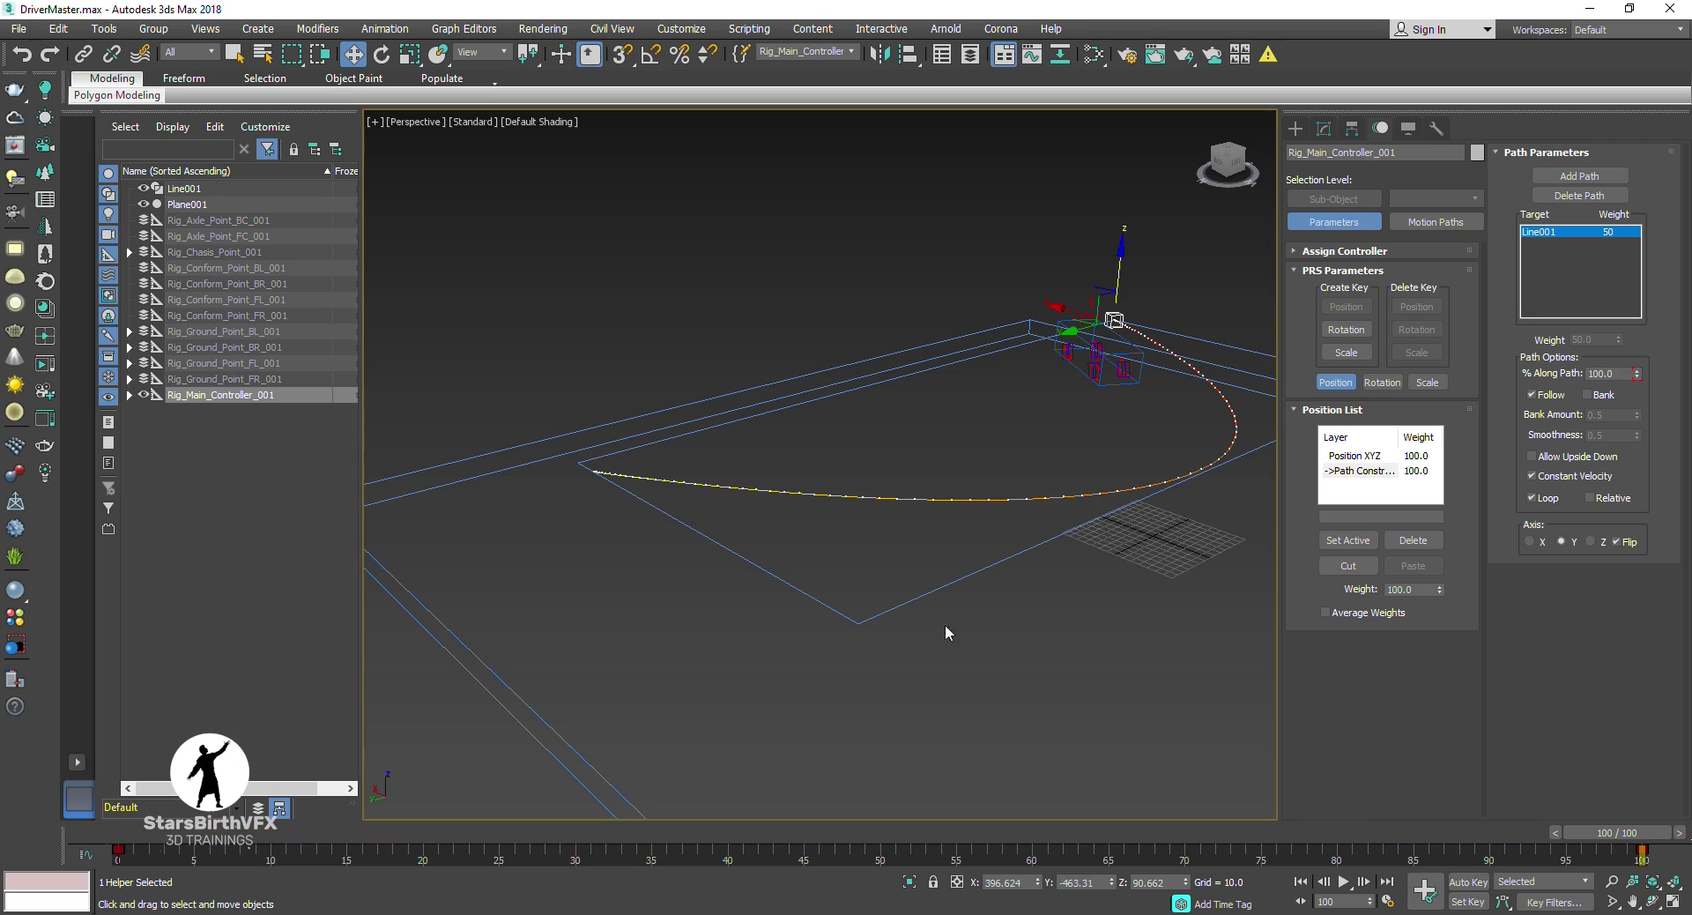
Step: Orbit to see the whole path and deselect the rig controller
click(1653, 901)
drag(832, 481, 815, 507)
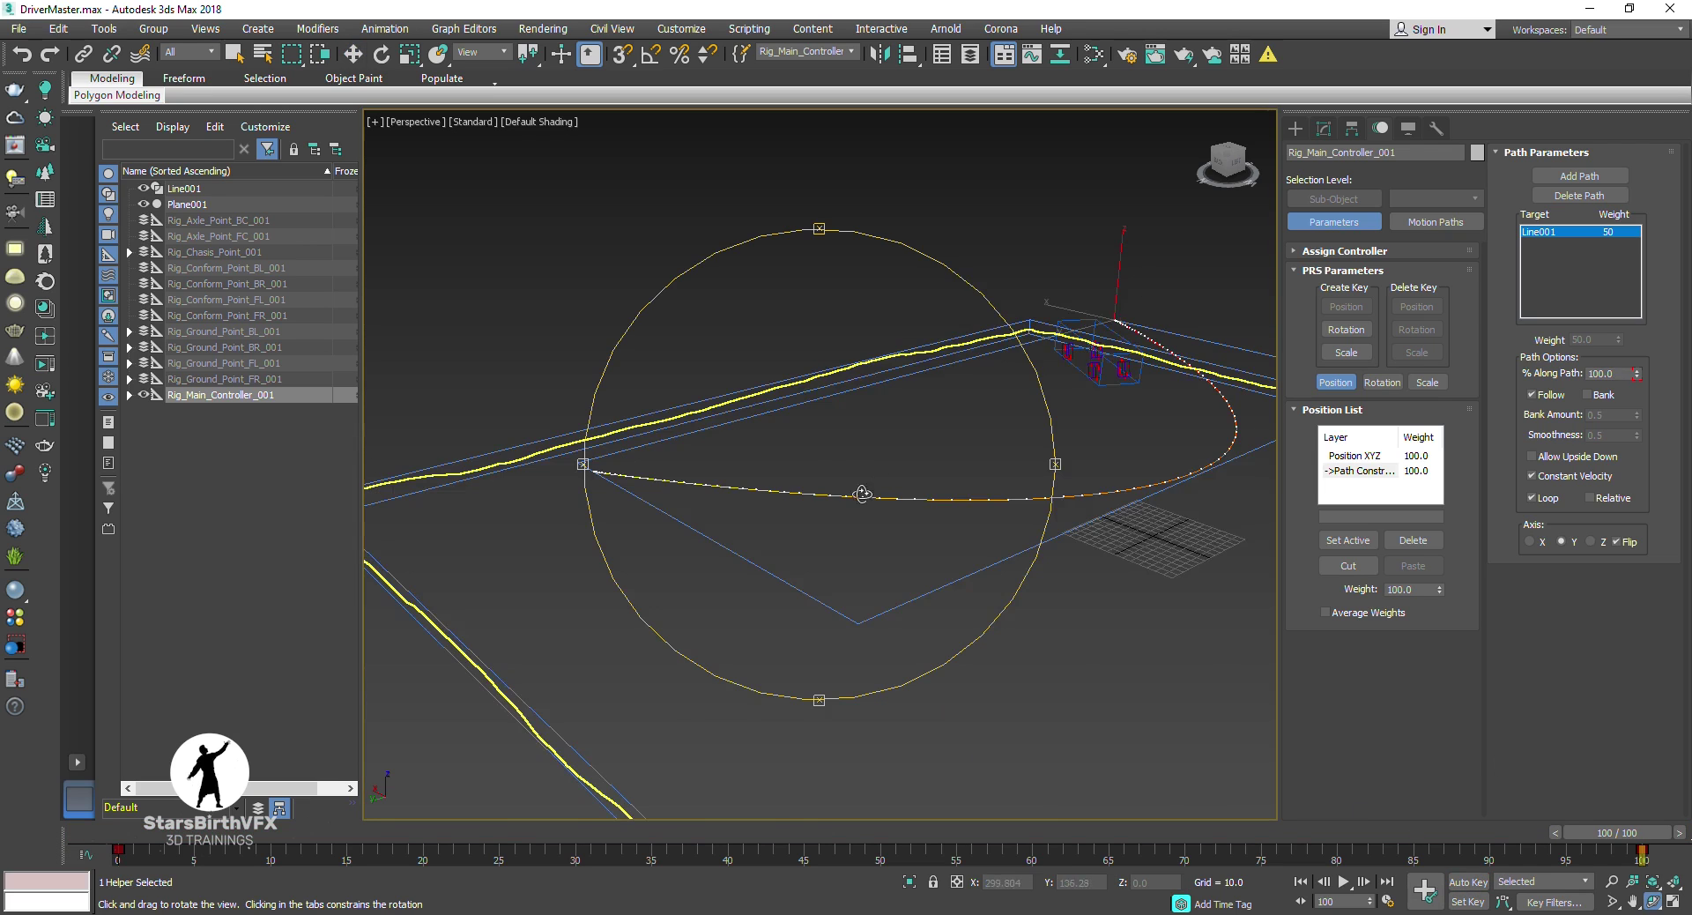
key(w)
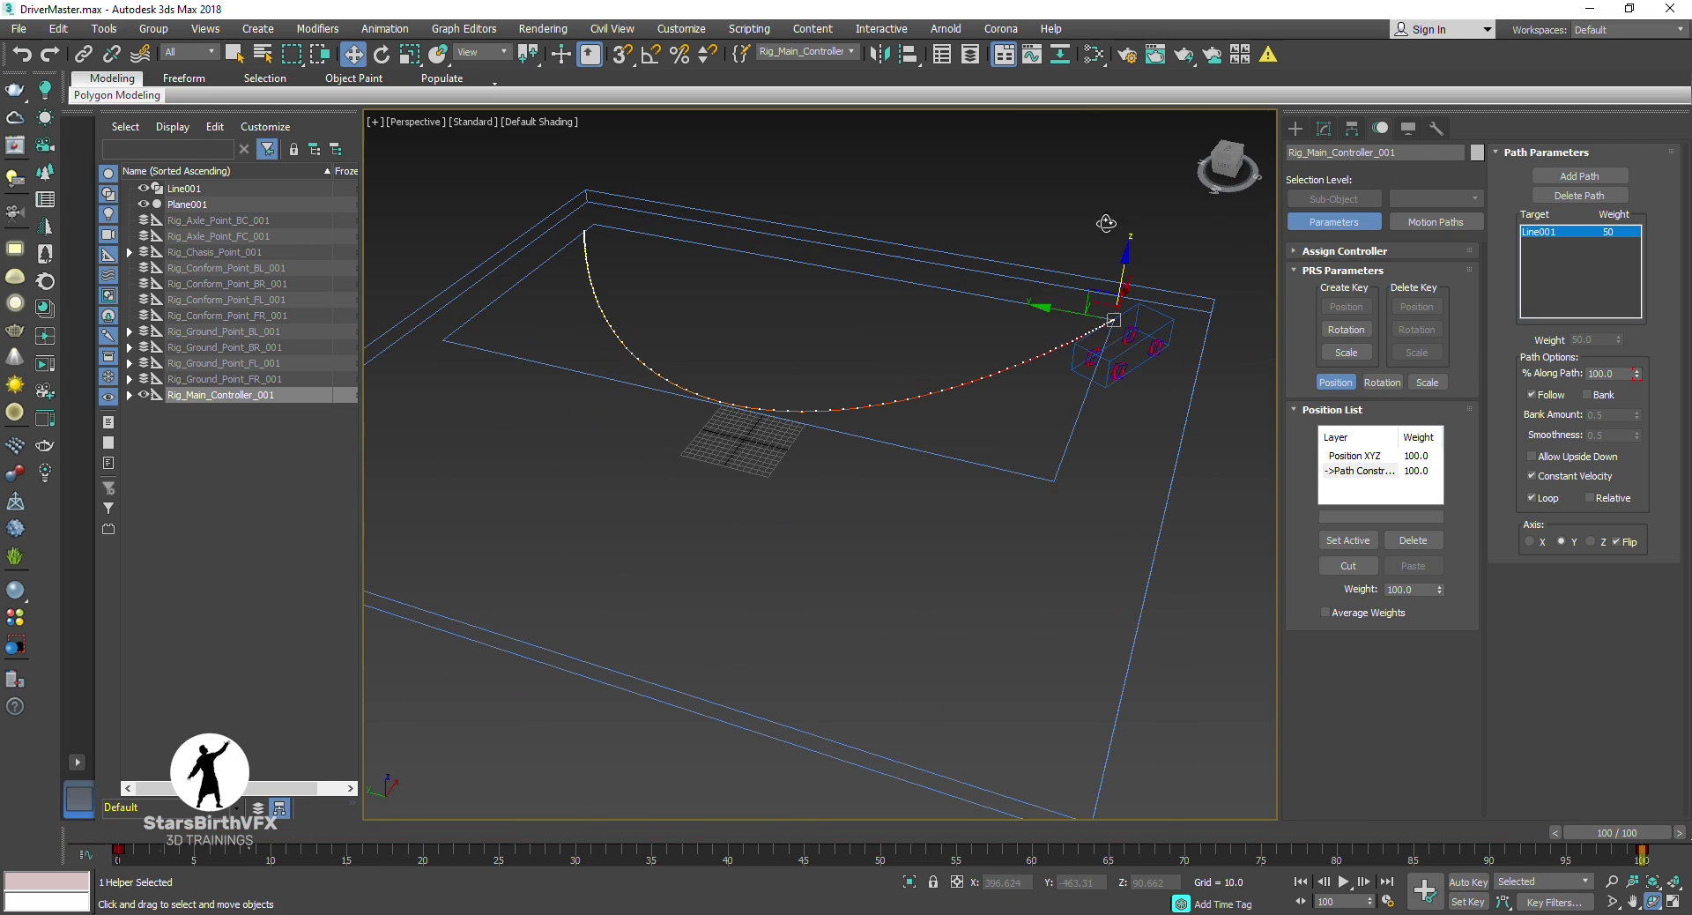
click(1130, 210)
click(1293, 128)
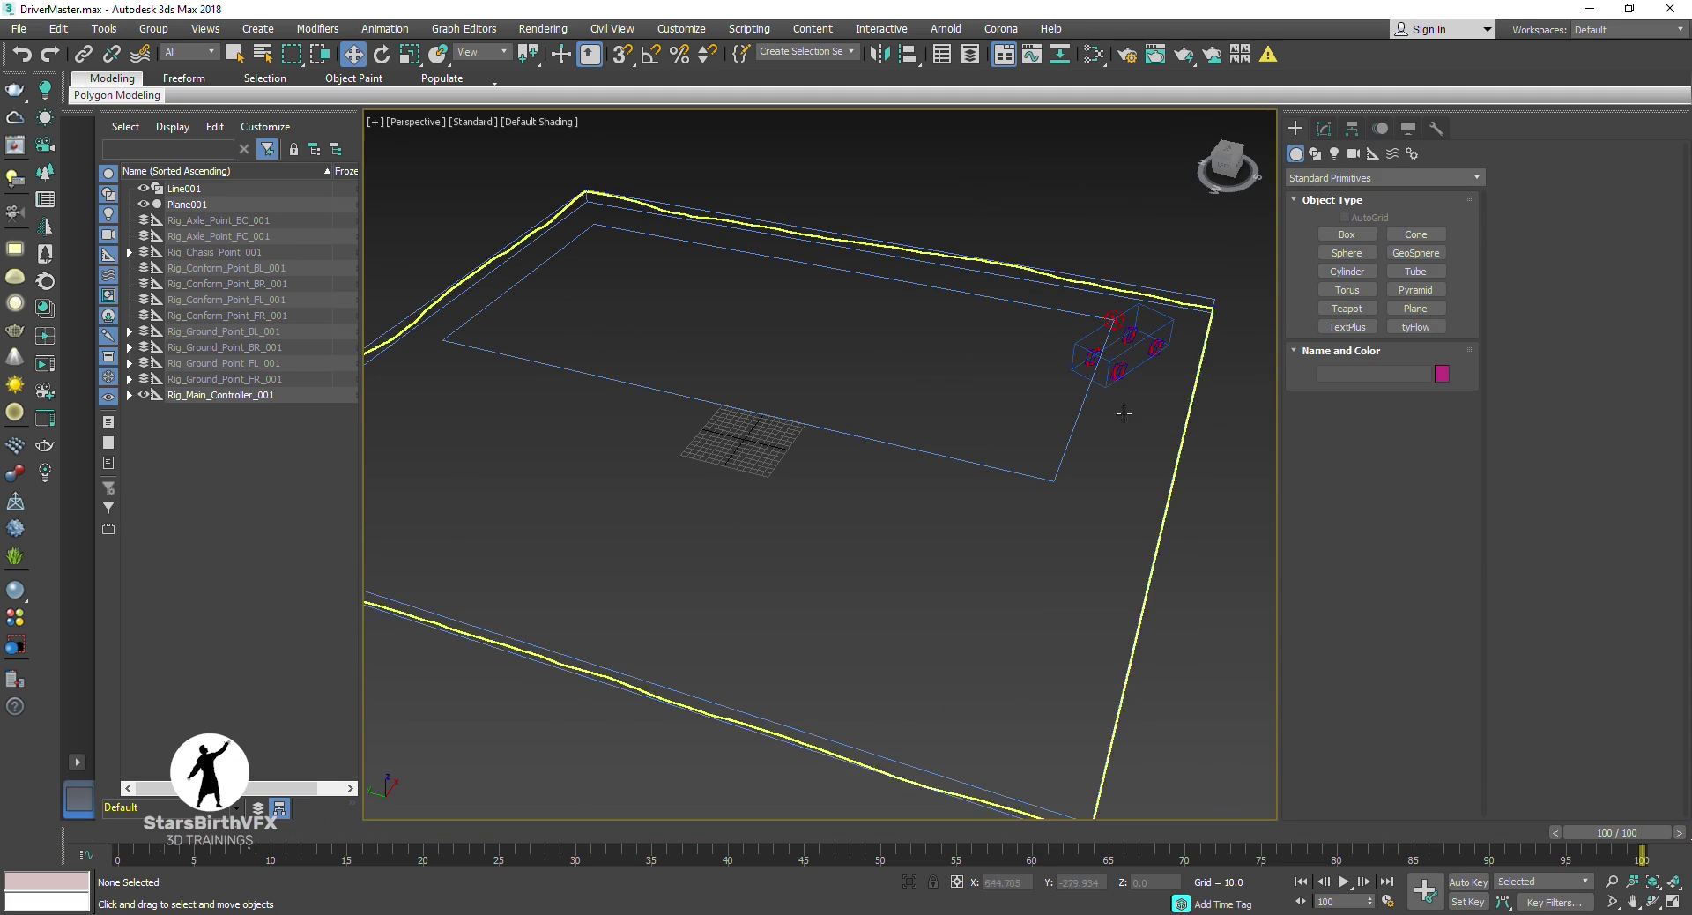
Step: From a low side view, scrub back to frame 25 and play the car's drive
drag(1617, 833, 1024, 846)
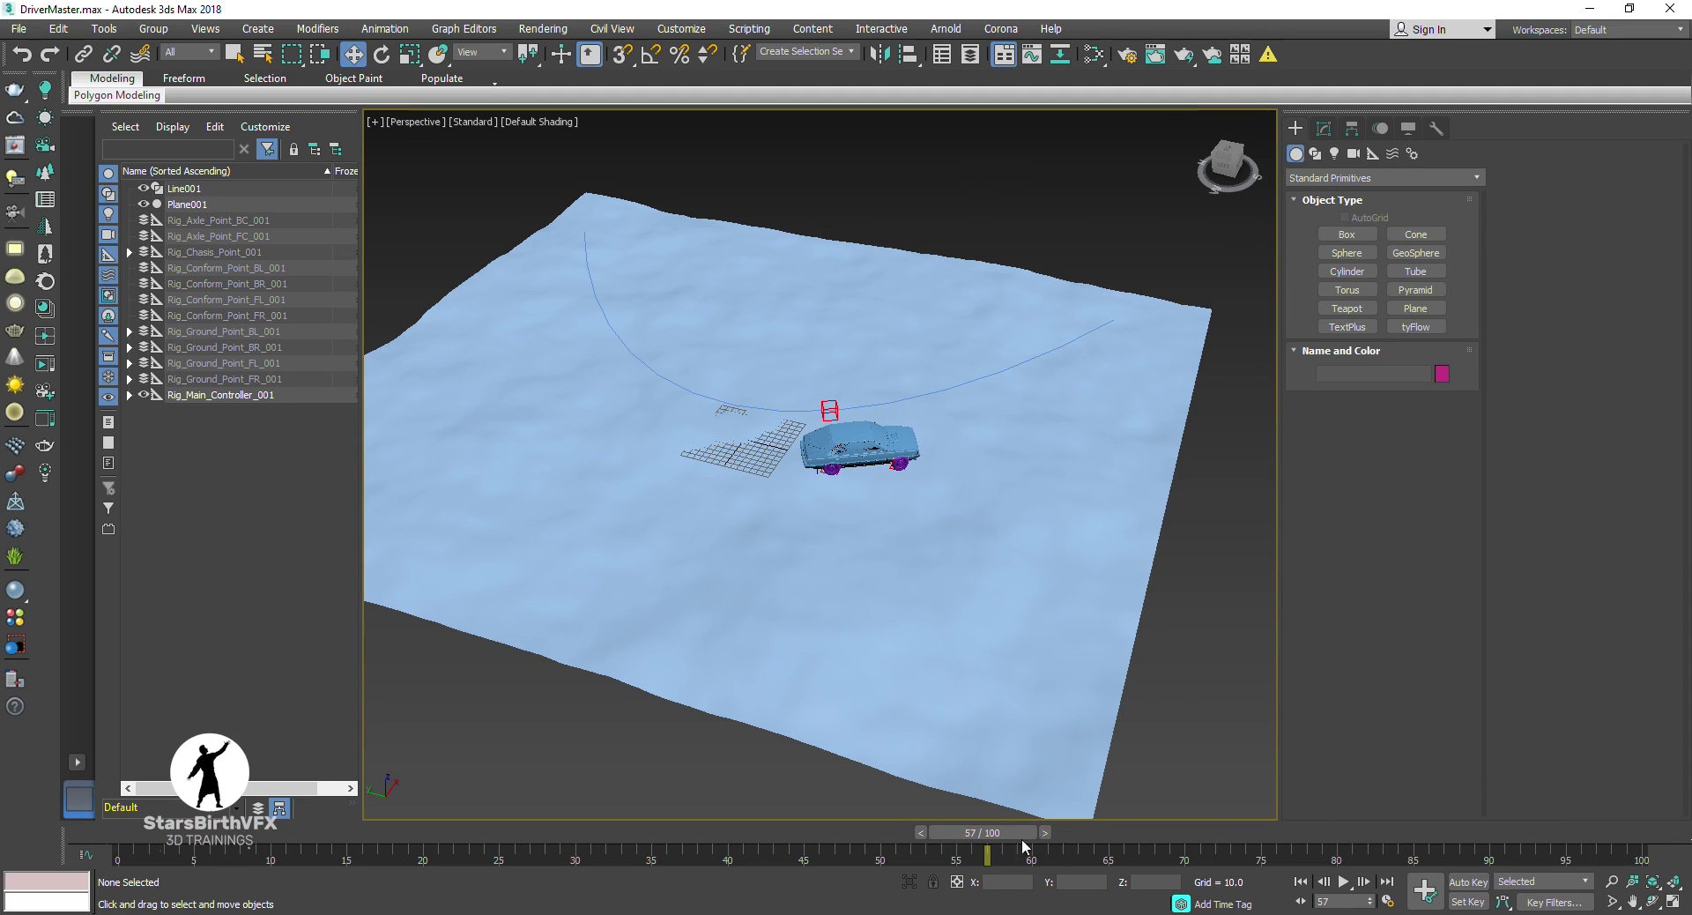
click(1652, 900)
mouse_move(780, 564)
mouse_down()
mouse_move(773, 417)
mouse_move(738, 450)
mouse_up()
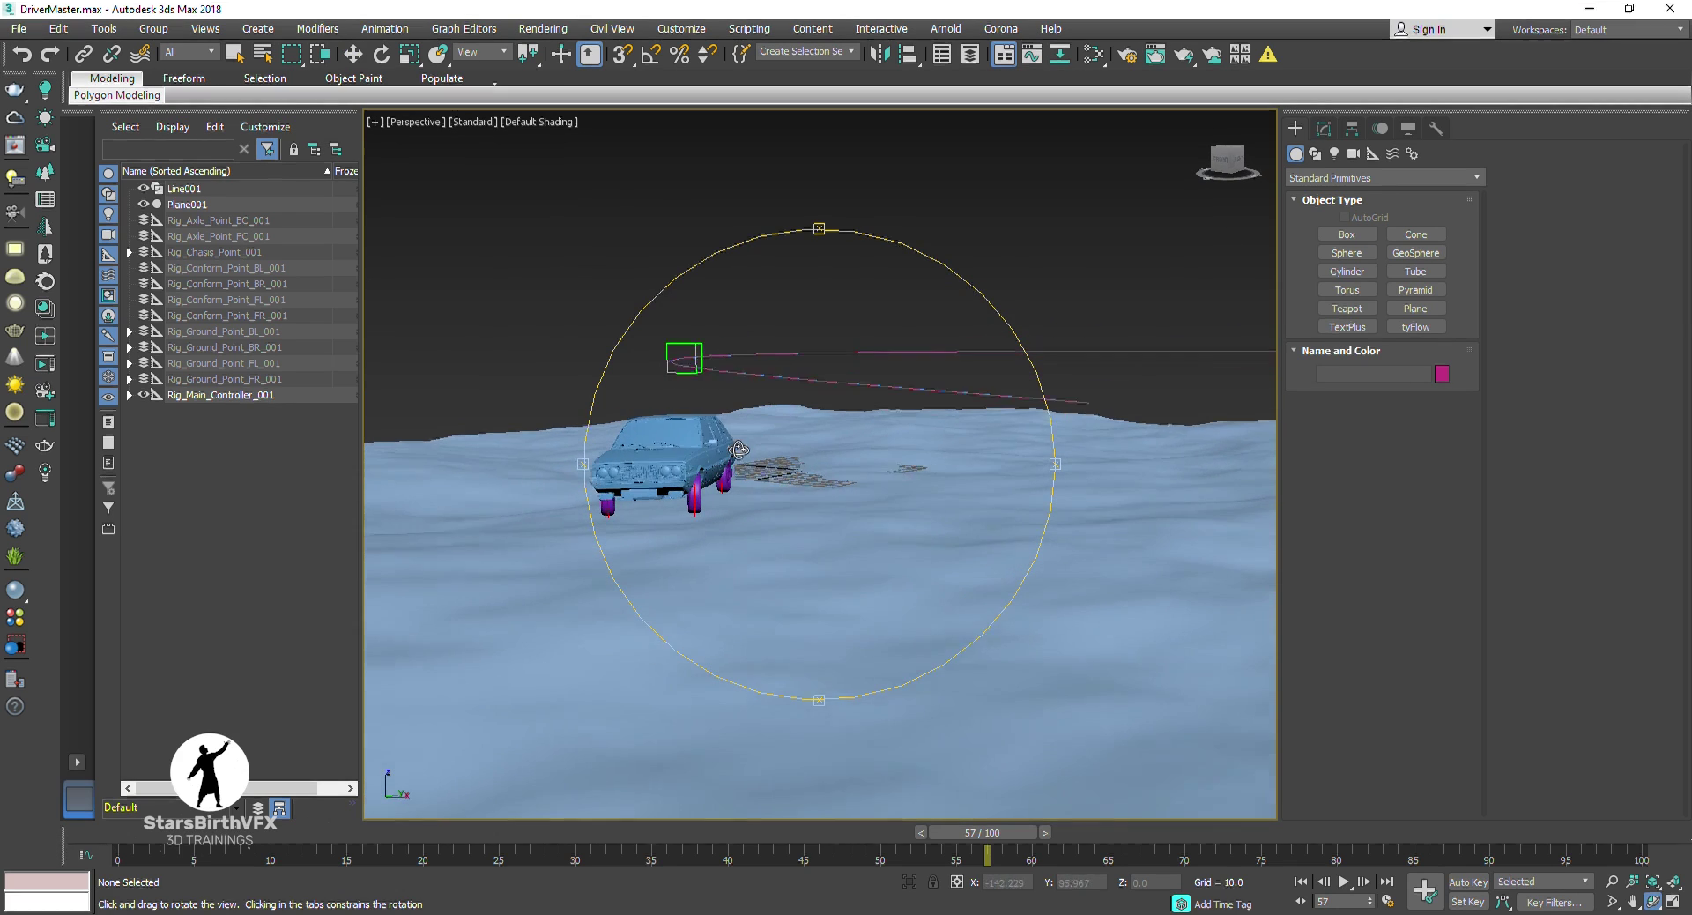
drag(991, 837, 509, 806)
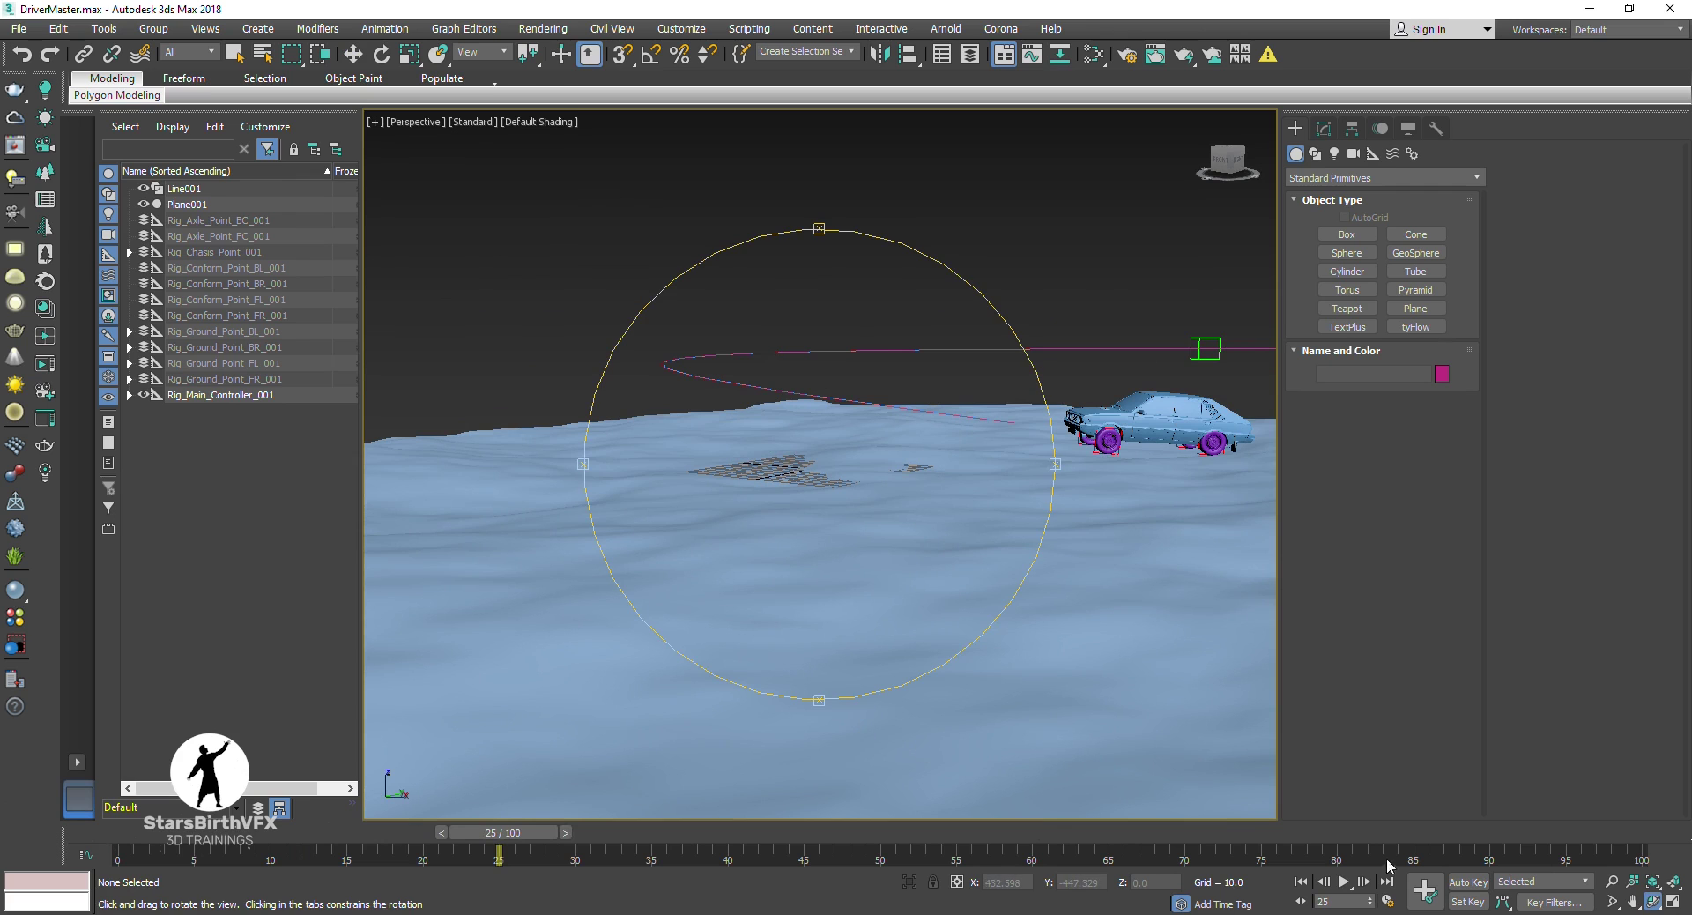
click(1344, 882)
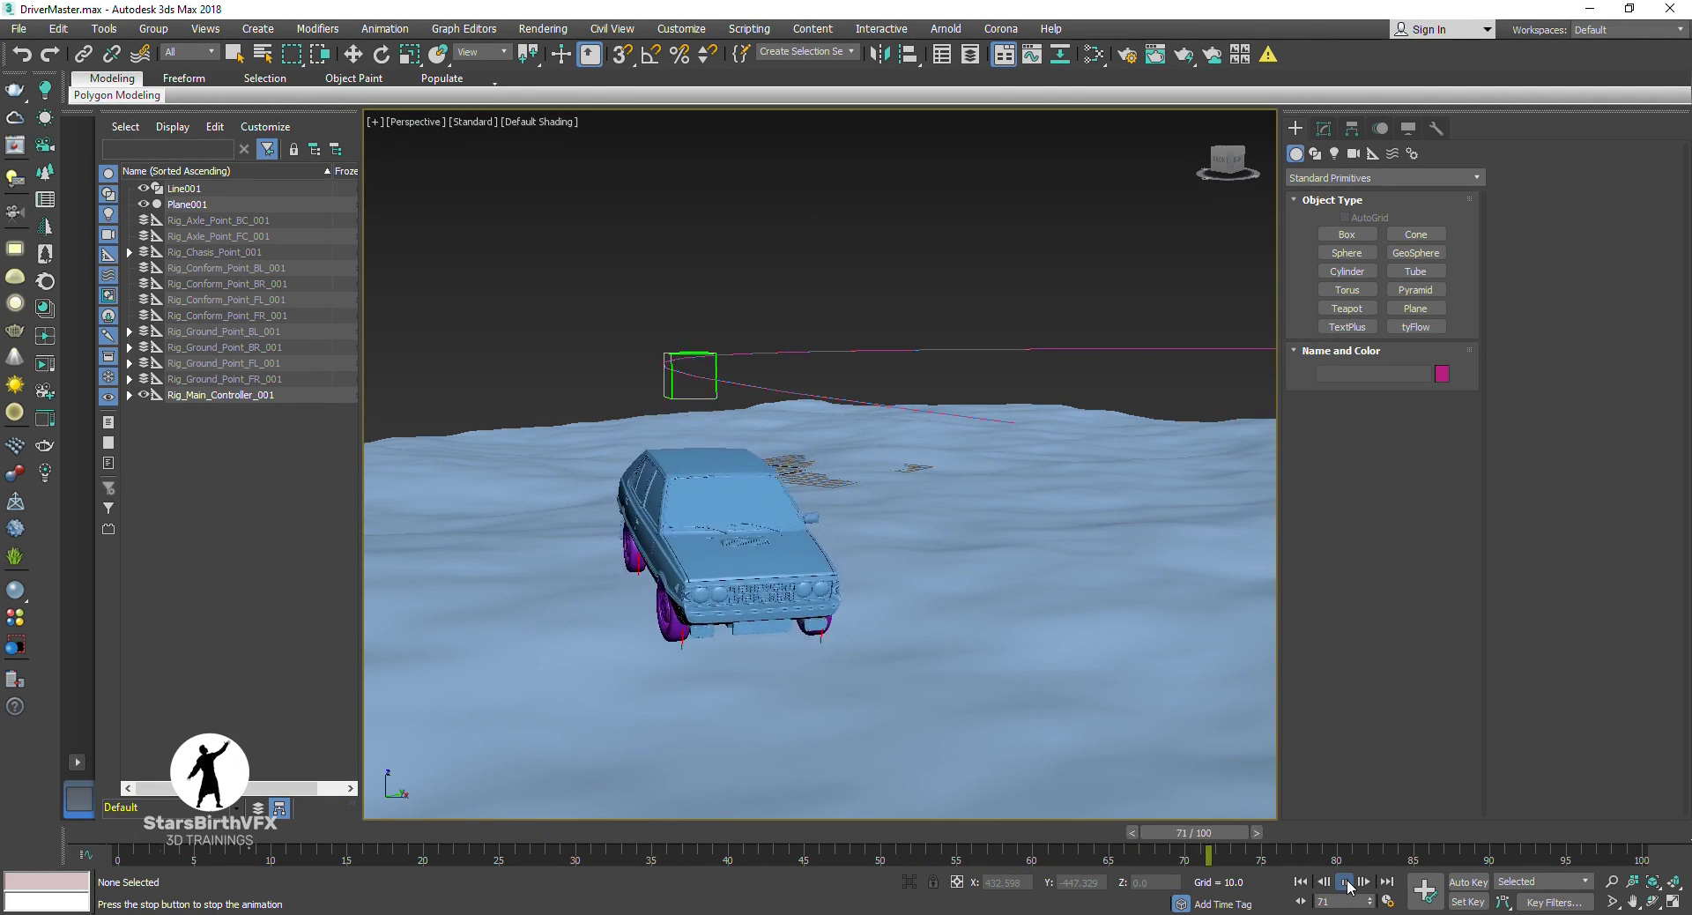
Step: Check the Time Configuration settings and test-play the animation
right_click(1345, 882)
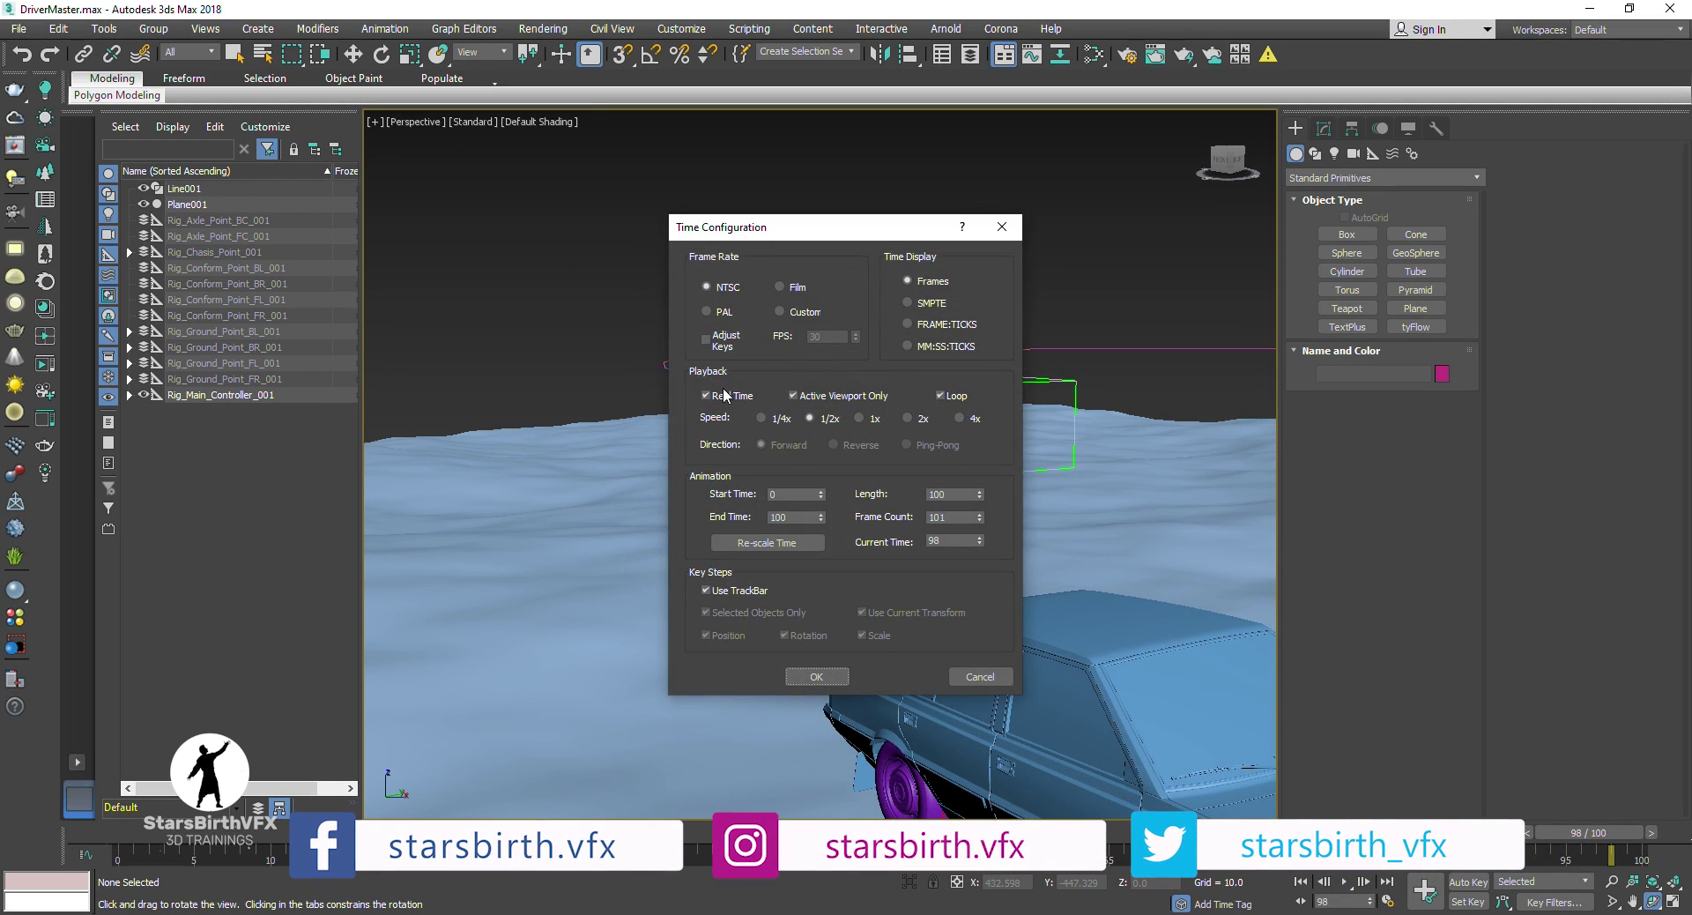
click(816, 676)
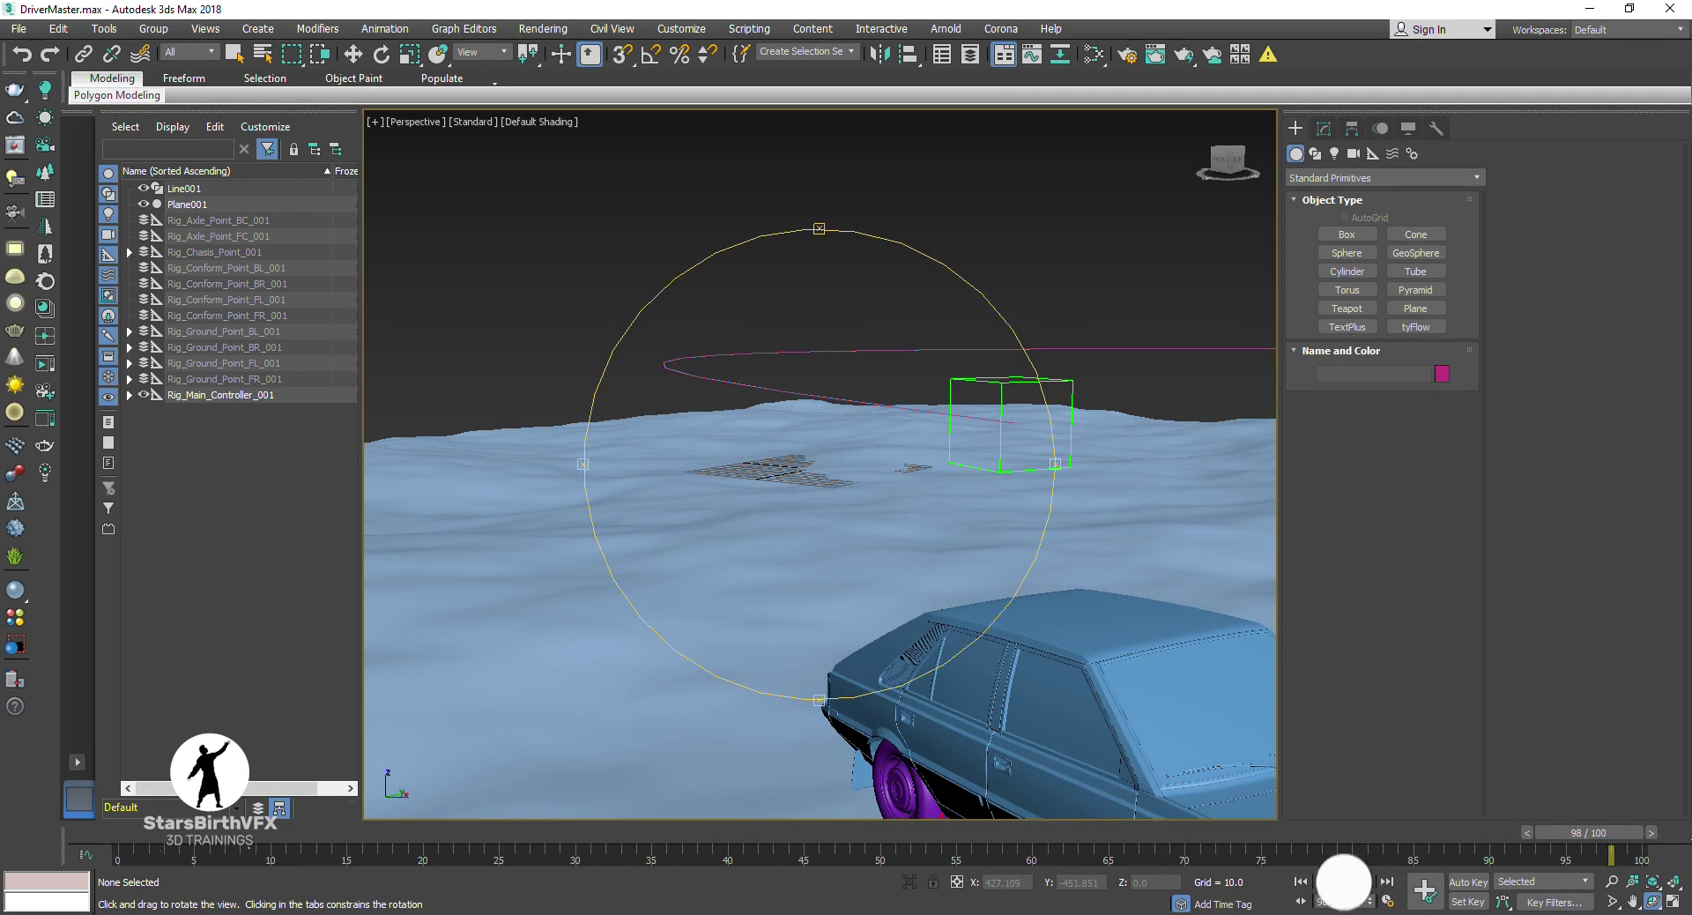
click(1343, 881)
click(1342, 882)
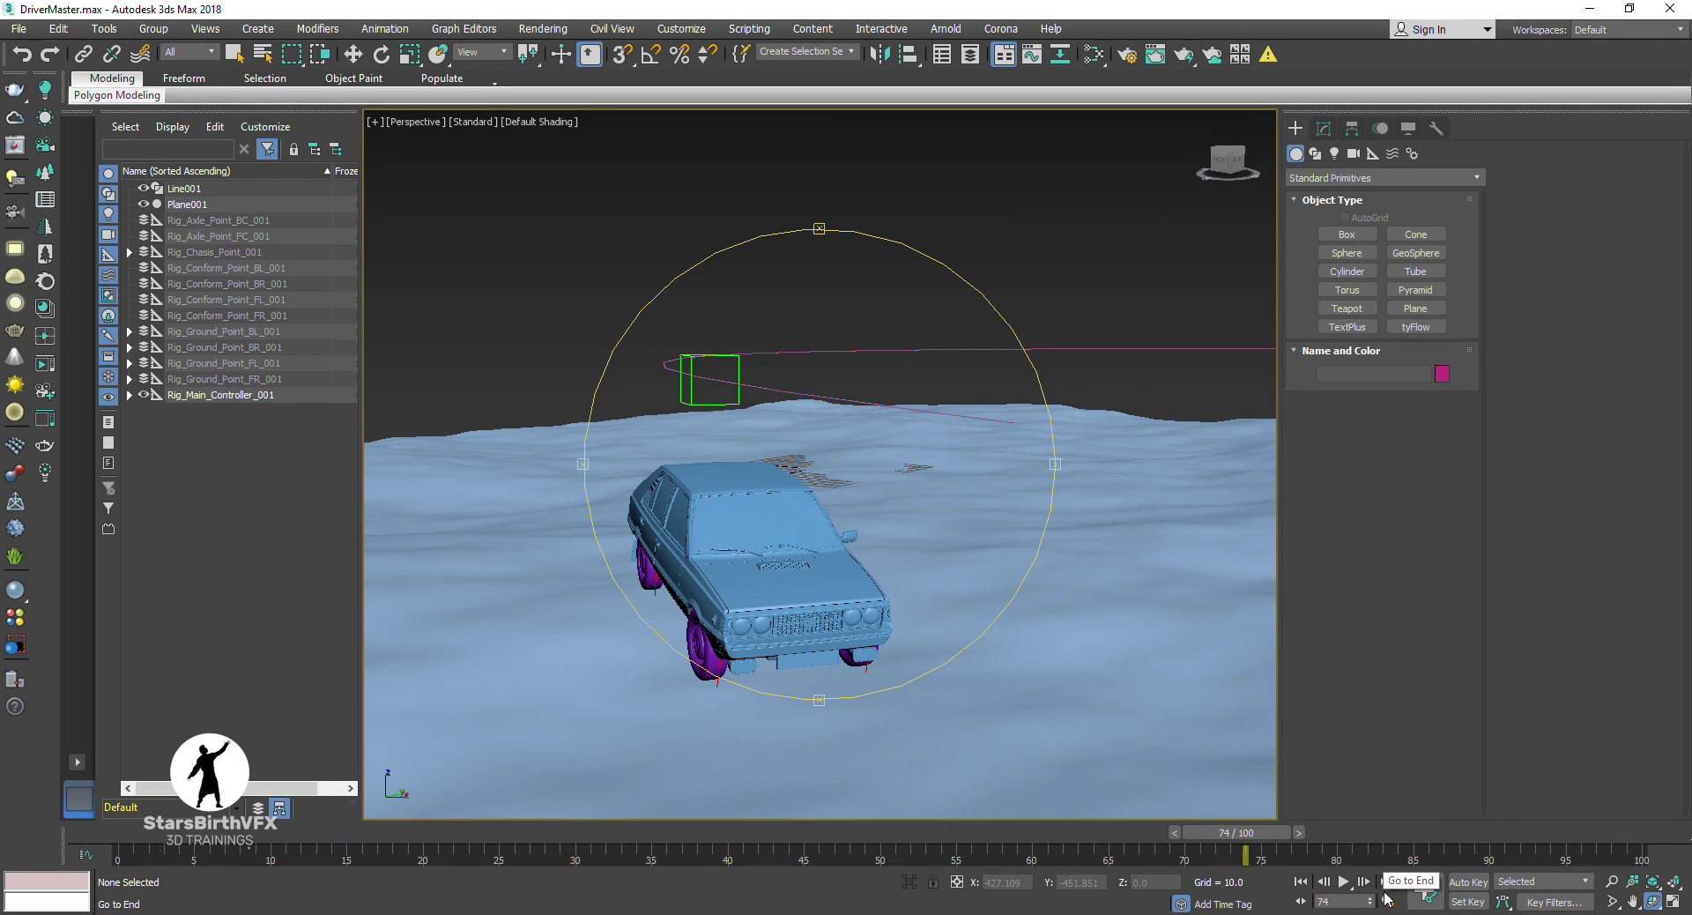
Step: Apply 1x real-time playback speed in Time Configuration and replay the drive
click(1387, 900)
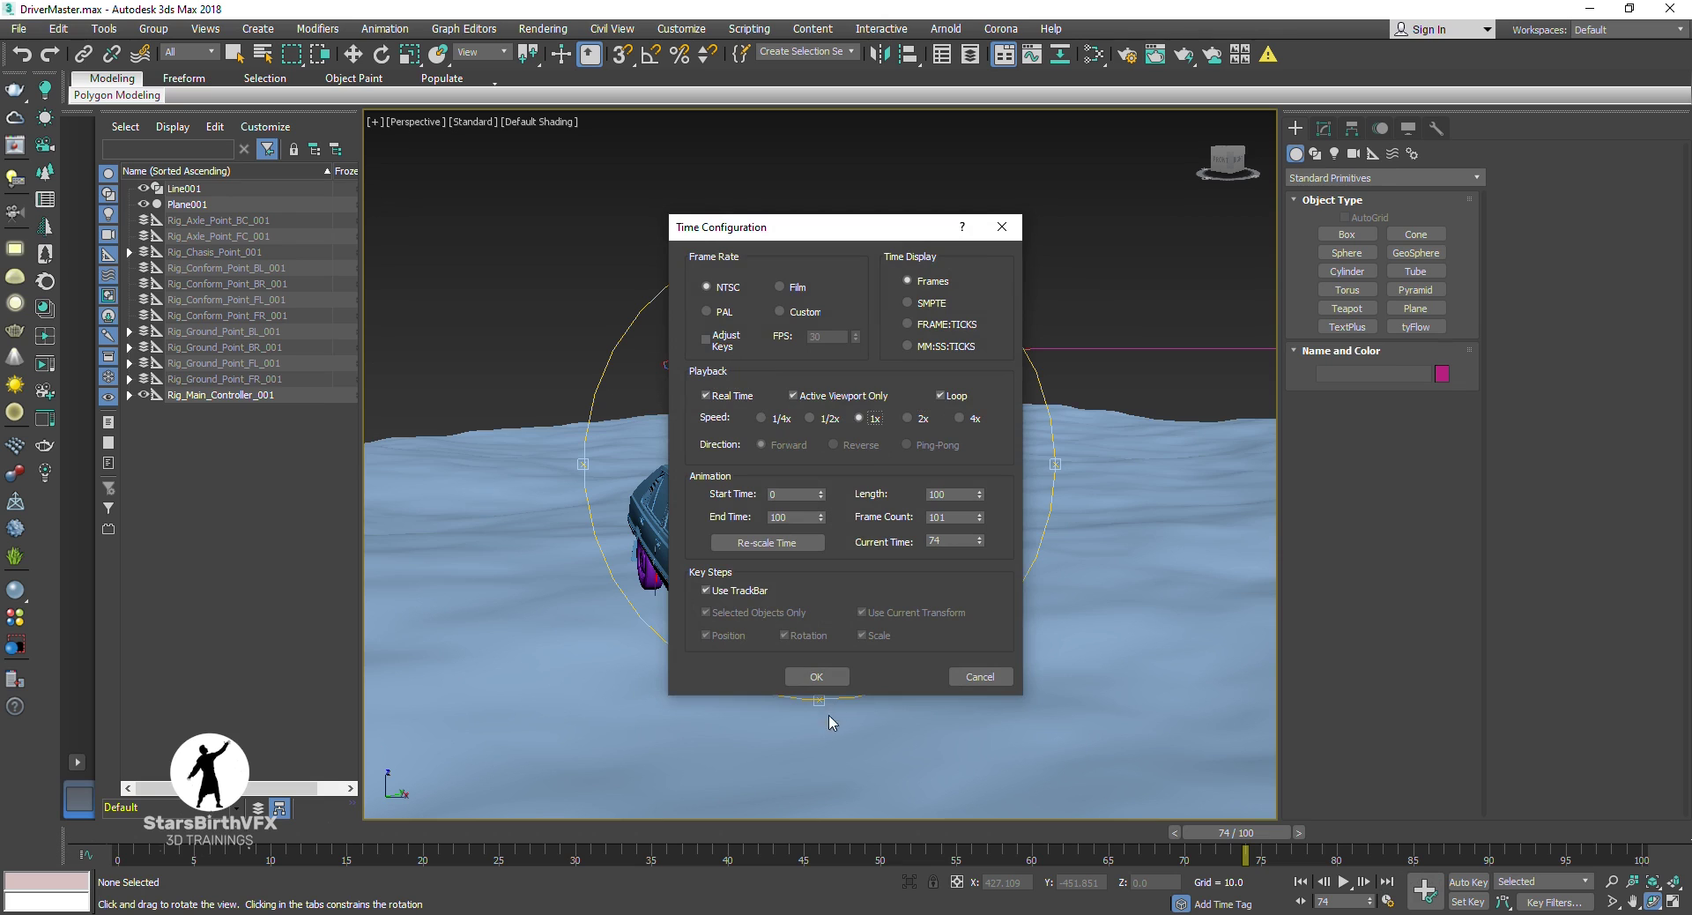
click(839, 683)
key(slash)
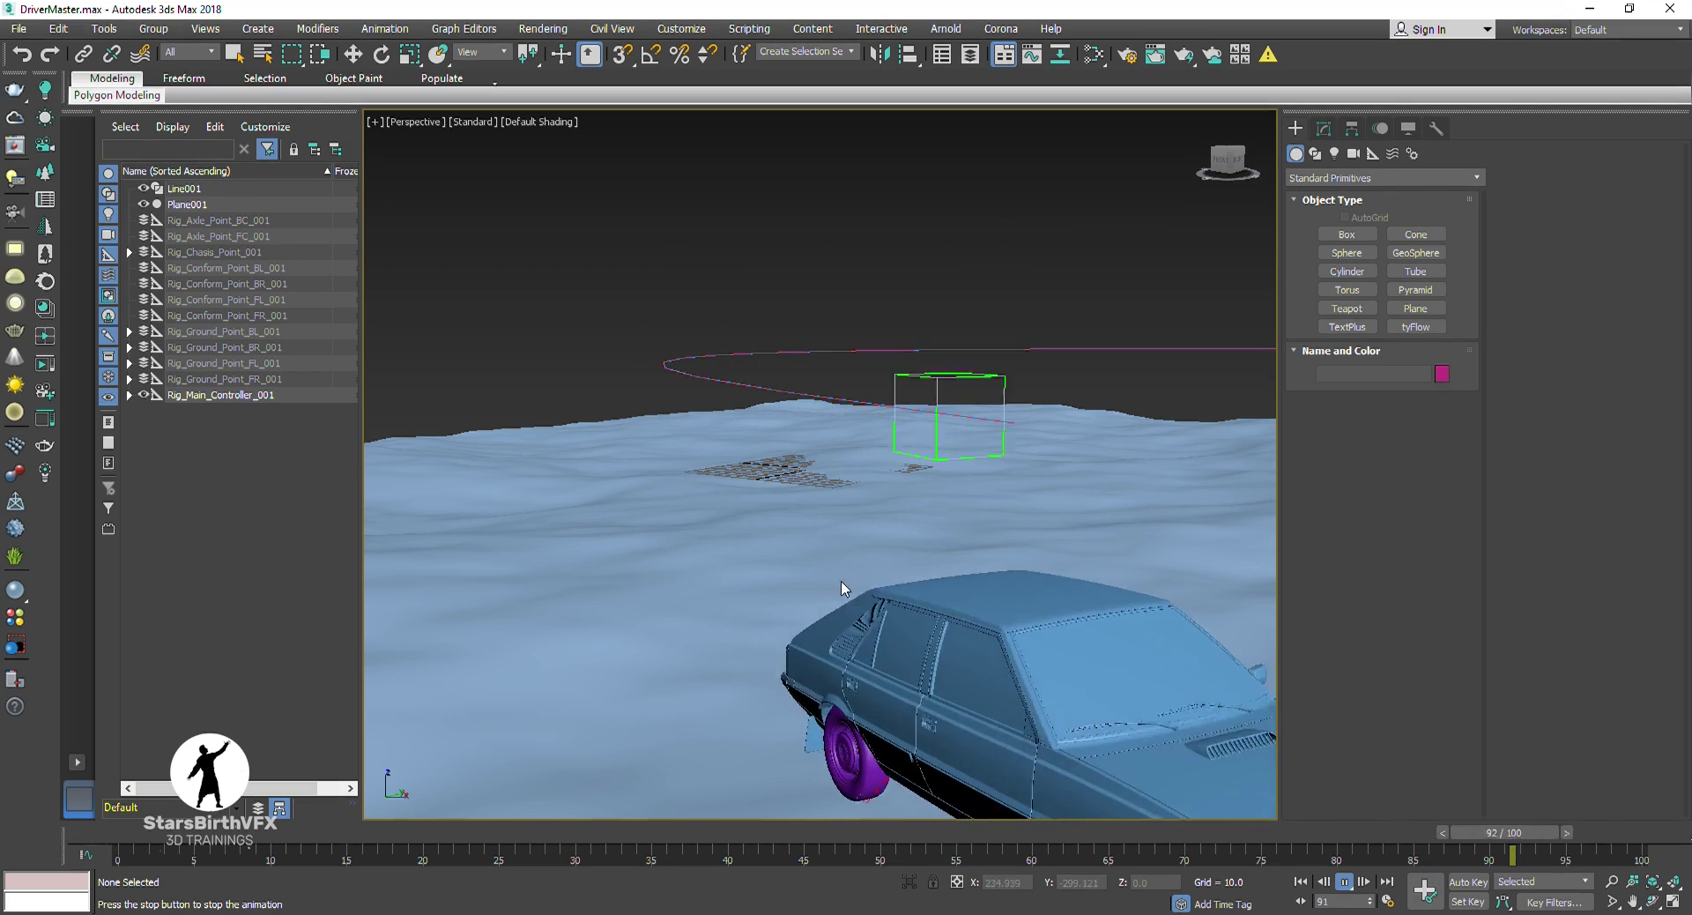
click(1653, 901)
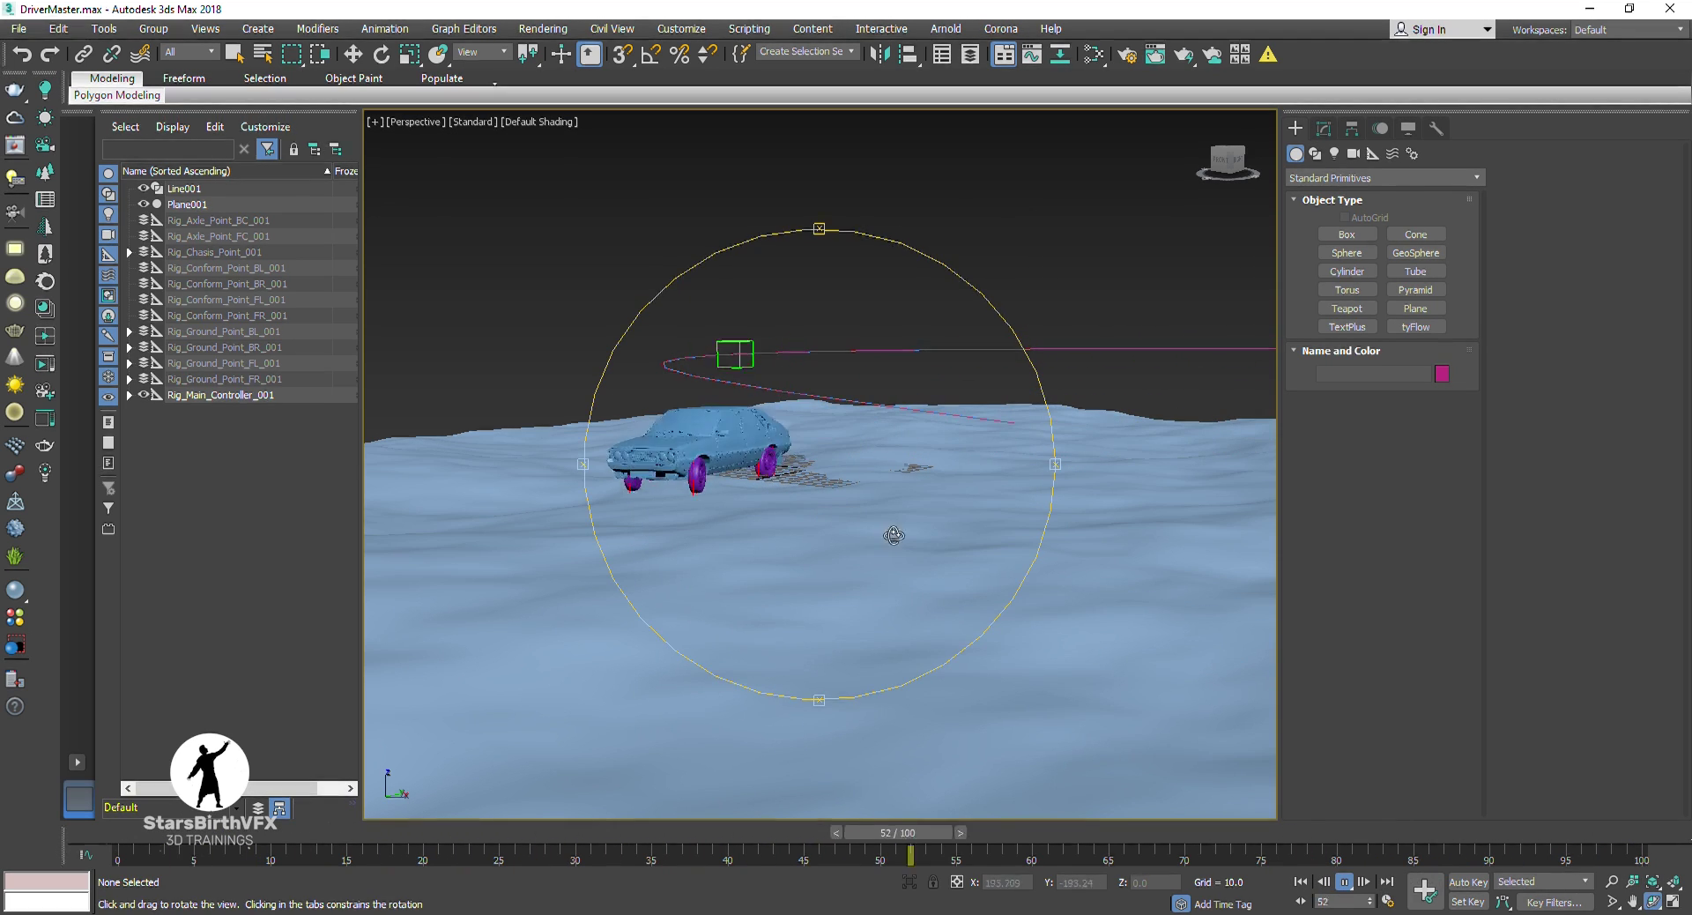
click(1387, 901)
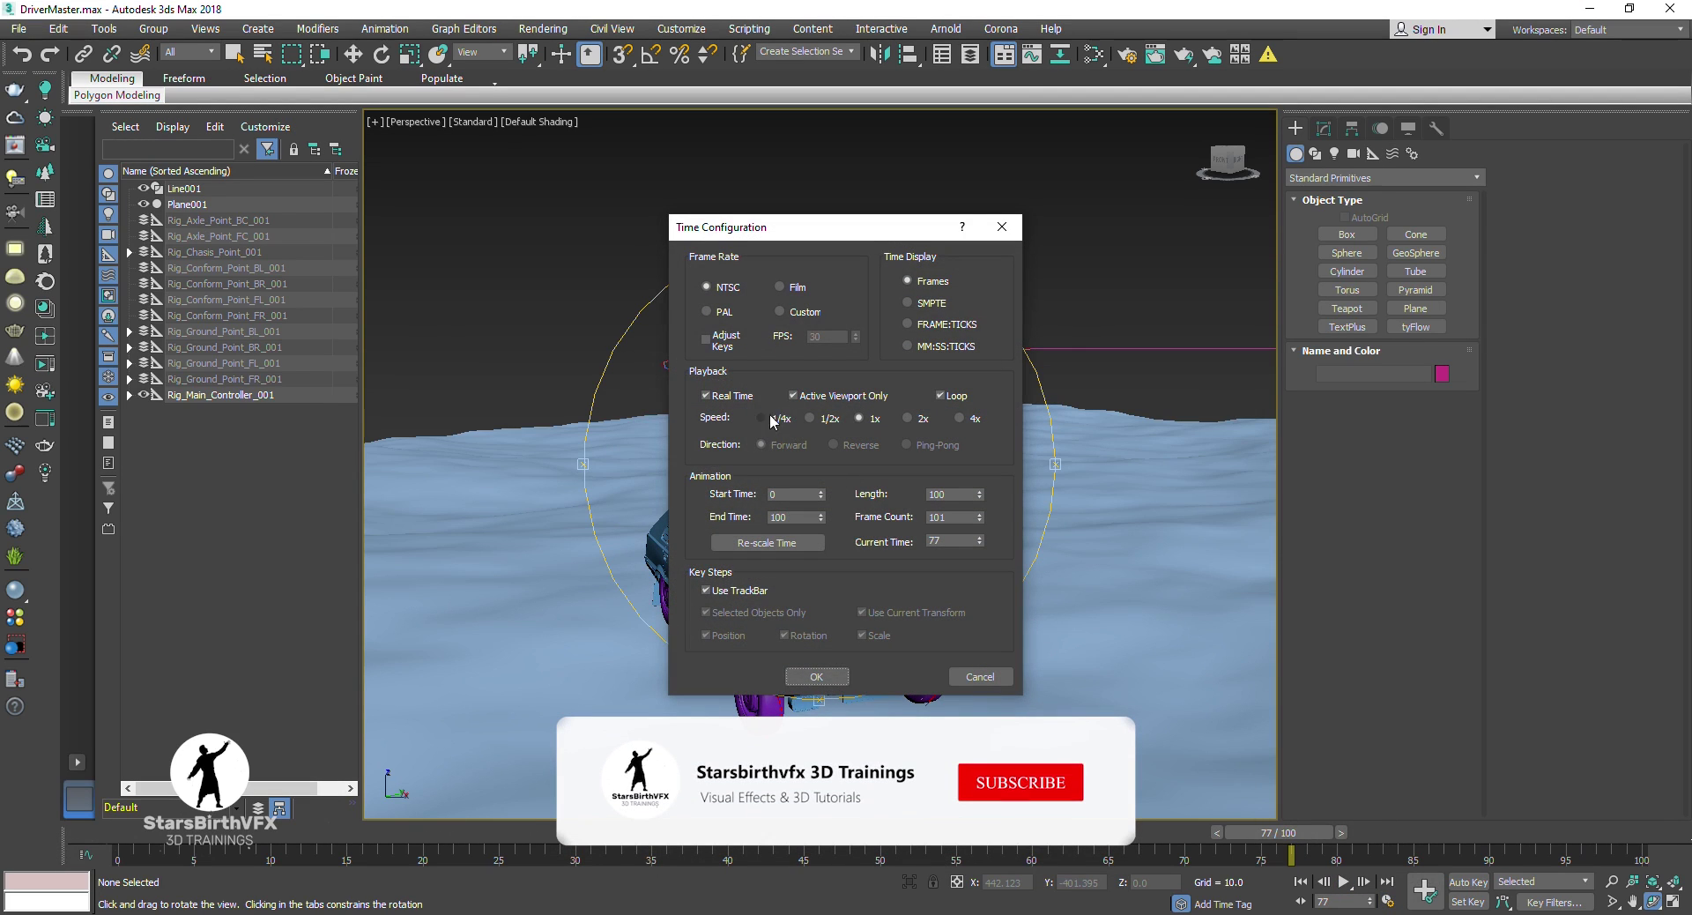
click(816, 675)
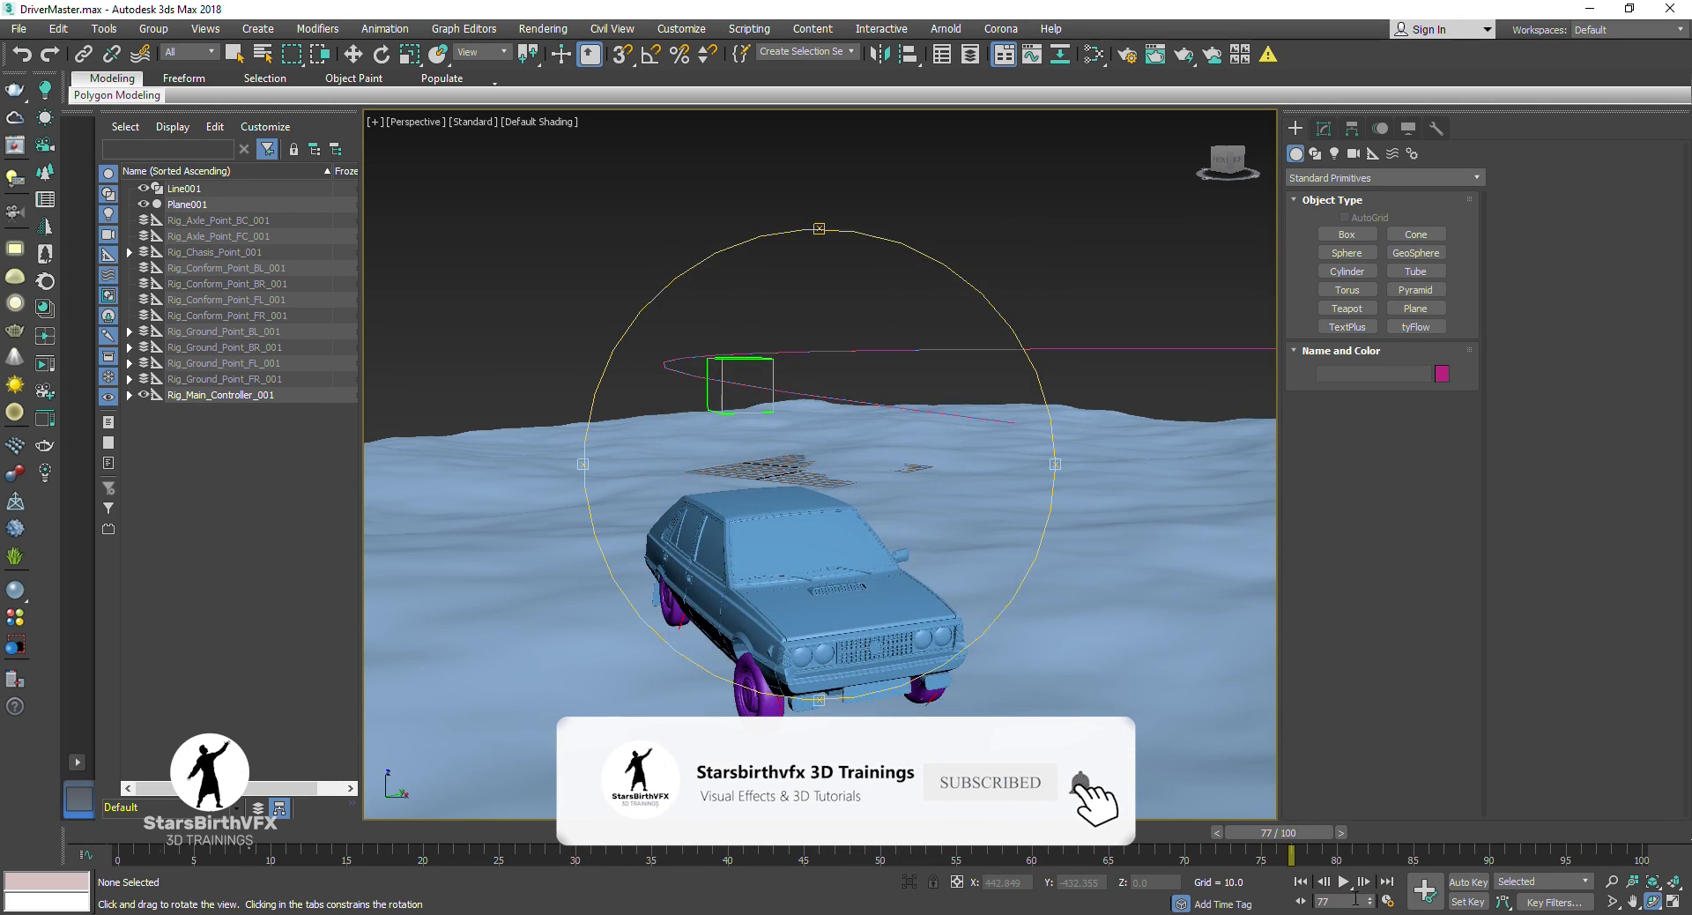
click(1343, 882)
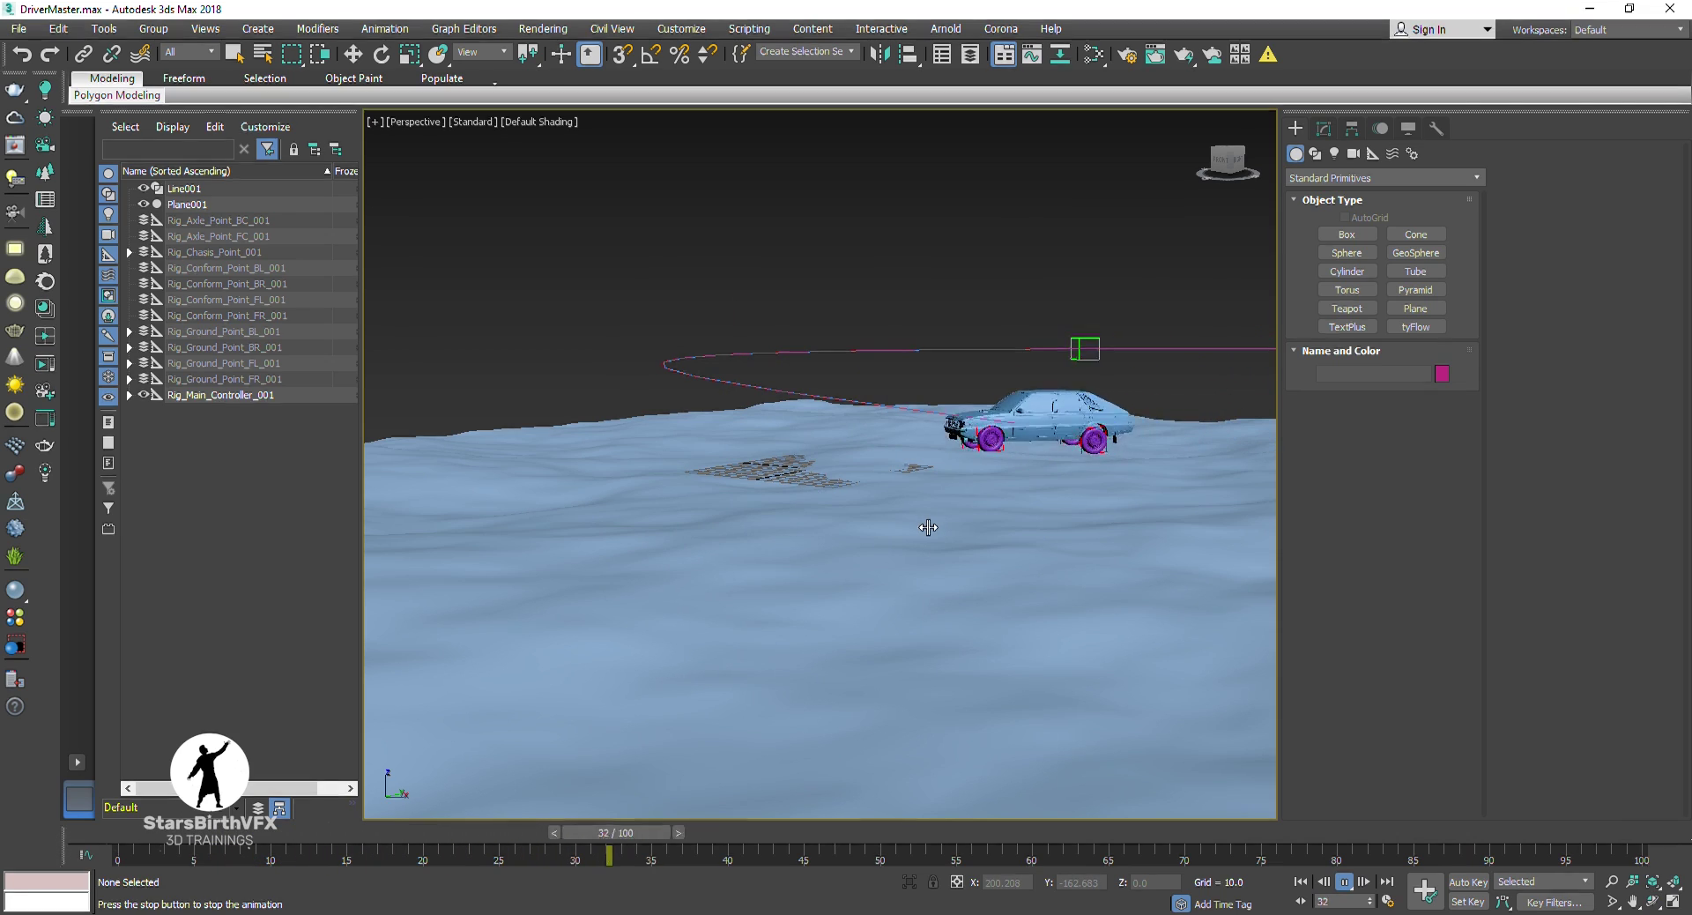
Step: Frame the terrain, orbit to a low side angle, and play the drive from frame 40
key(z)
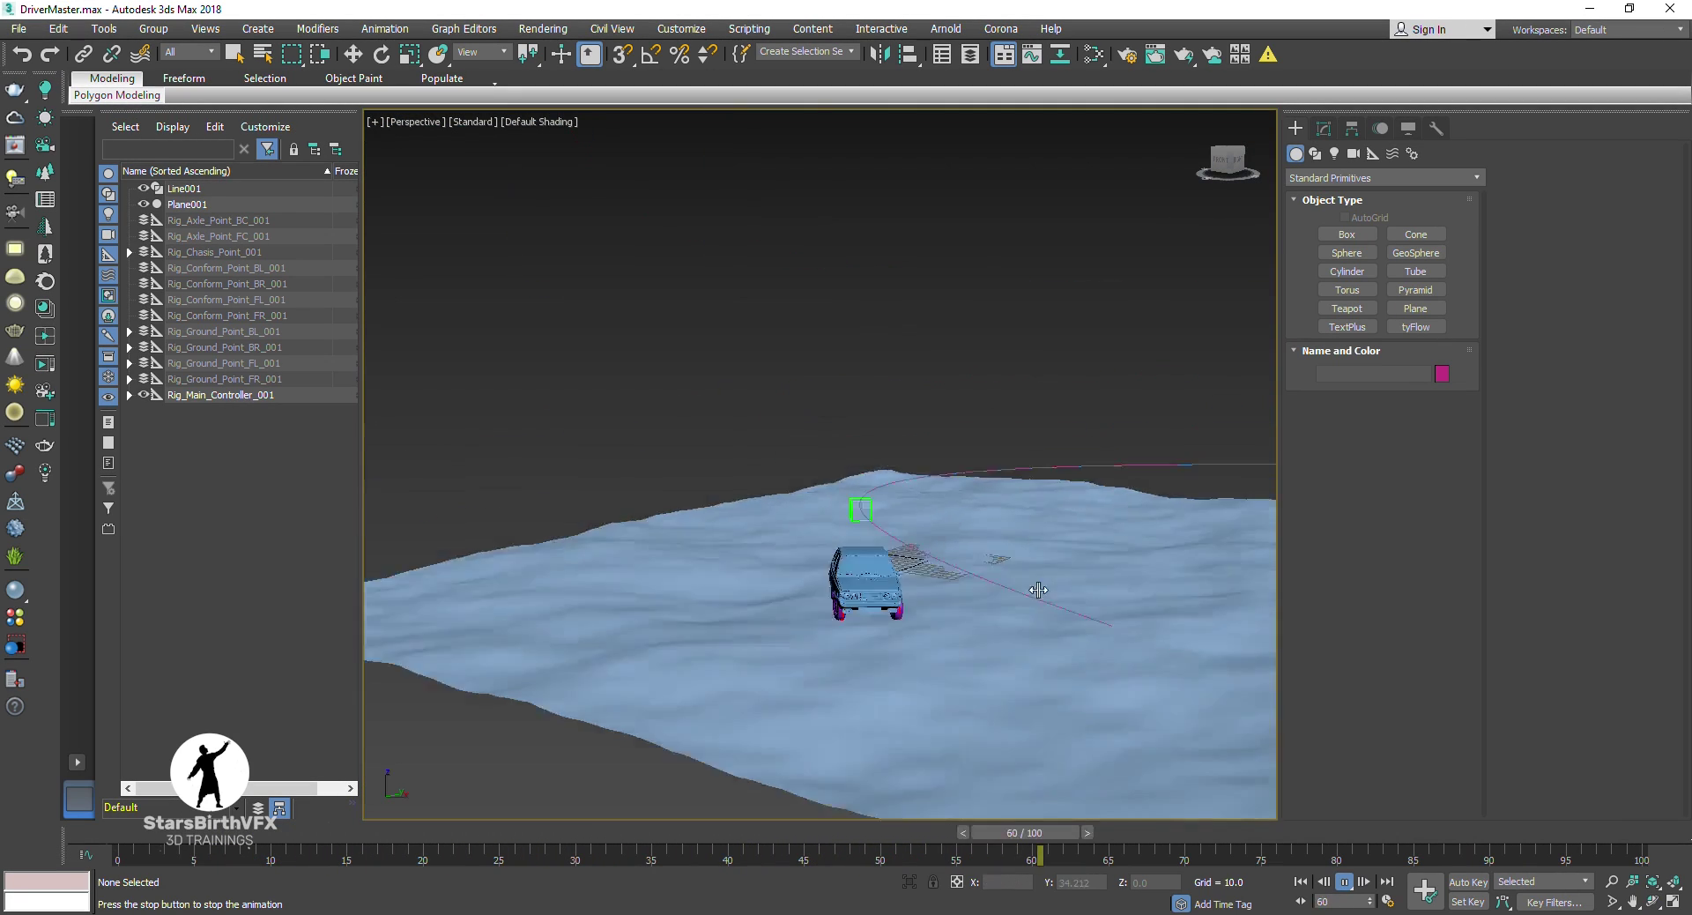
click(1645, 895)
scroll(784, 483, up, 3)
scroll(784, 482, up, 8)
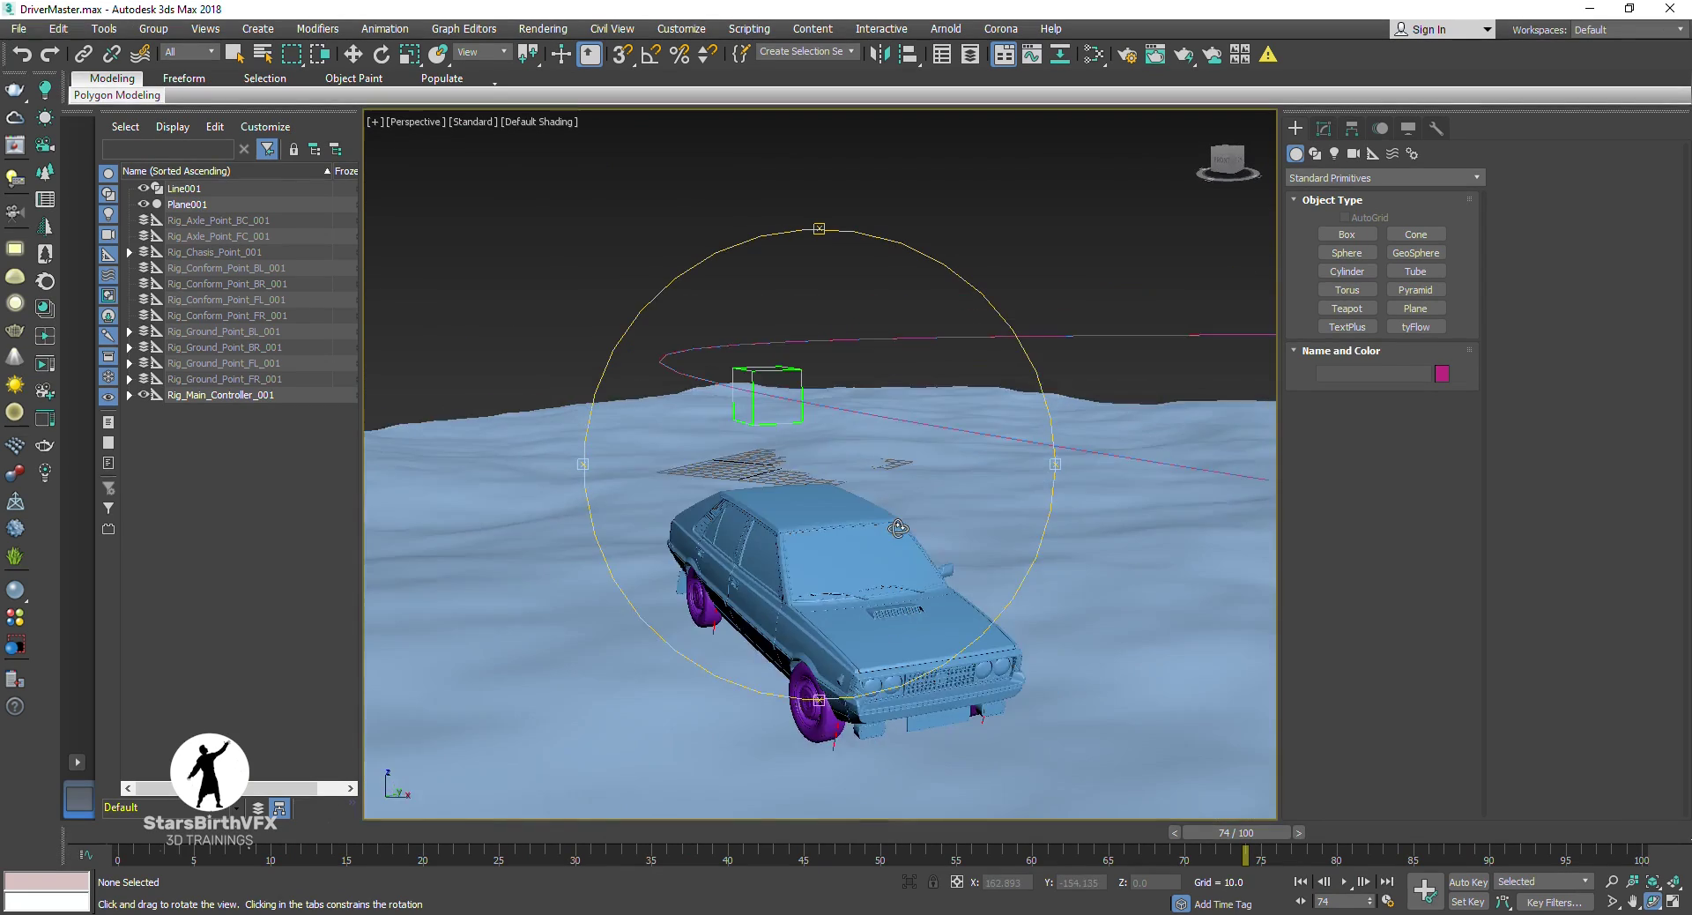
drag(846, 529, 921, 502)
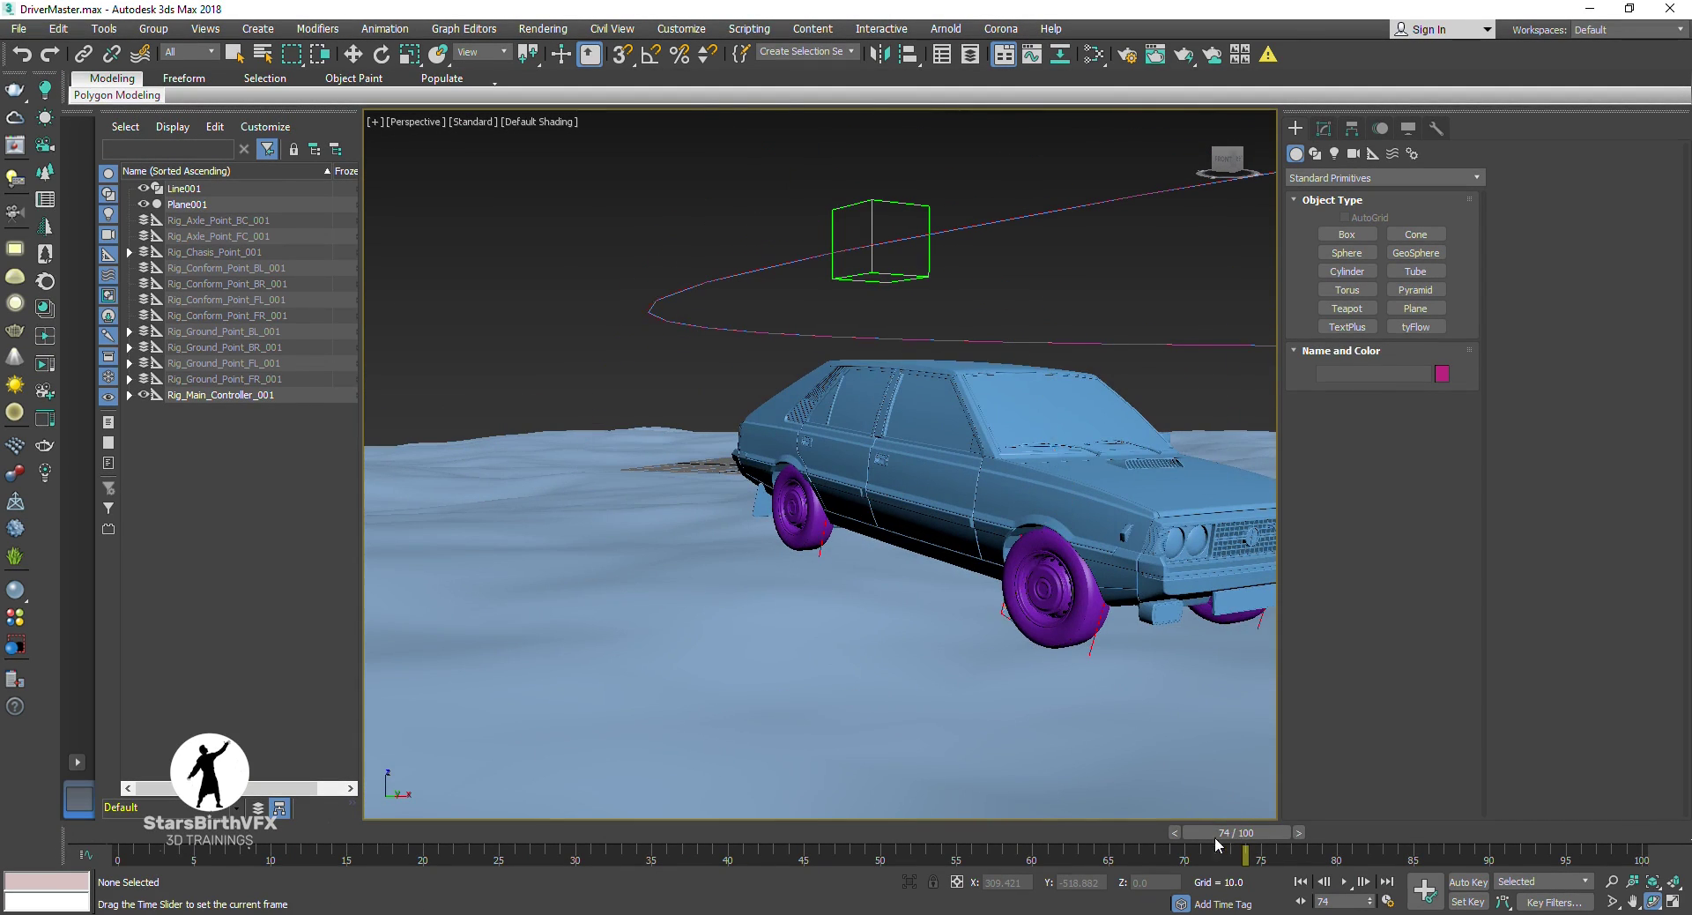
mouse_move(1216, 844)
mouse_down()
mouse_move(564, 833)
mouse_move(759, 842)
mouse_up()
click(1345, 881)
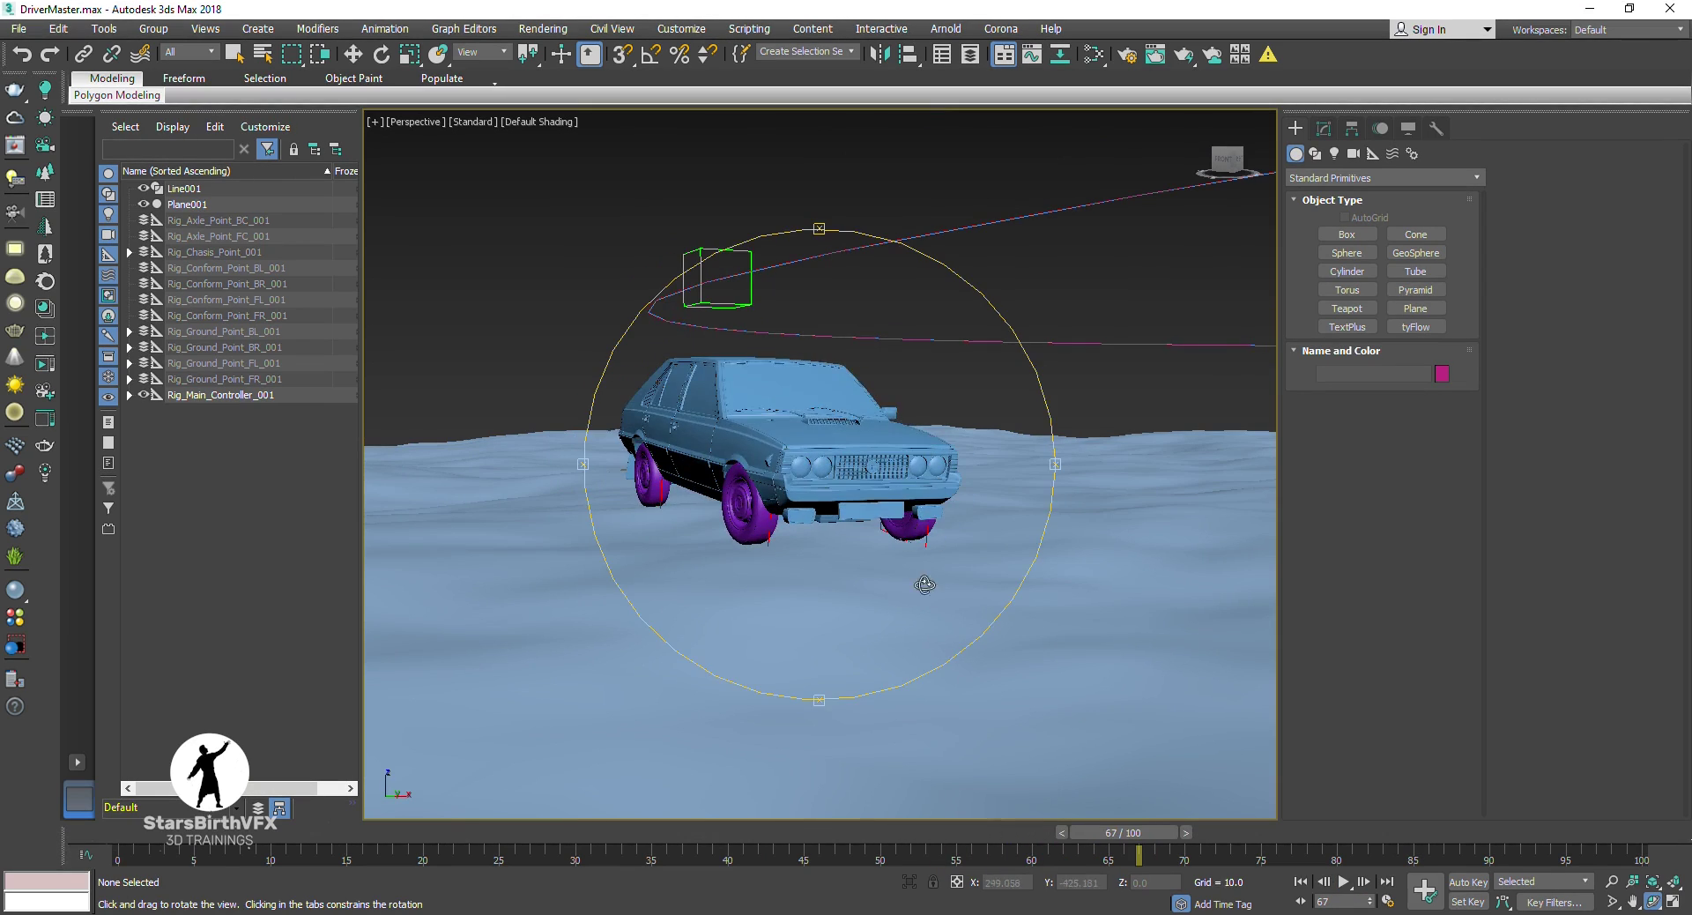
click(1346, 886)
Step: Replay an earlier stretch, then select Rig_Main_Controller_001 to show its rig parameters
drag(1045, 834, 713, 837)
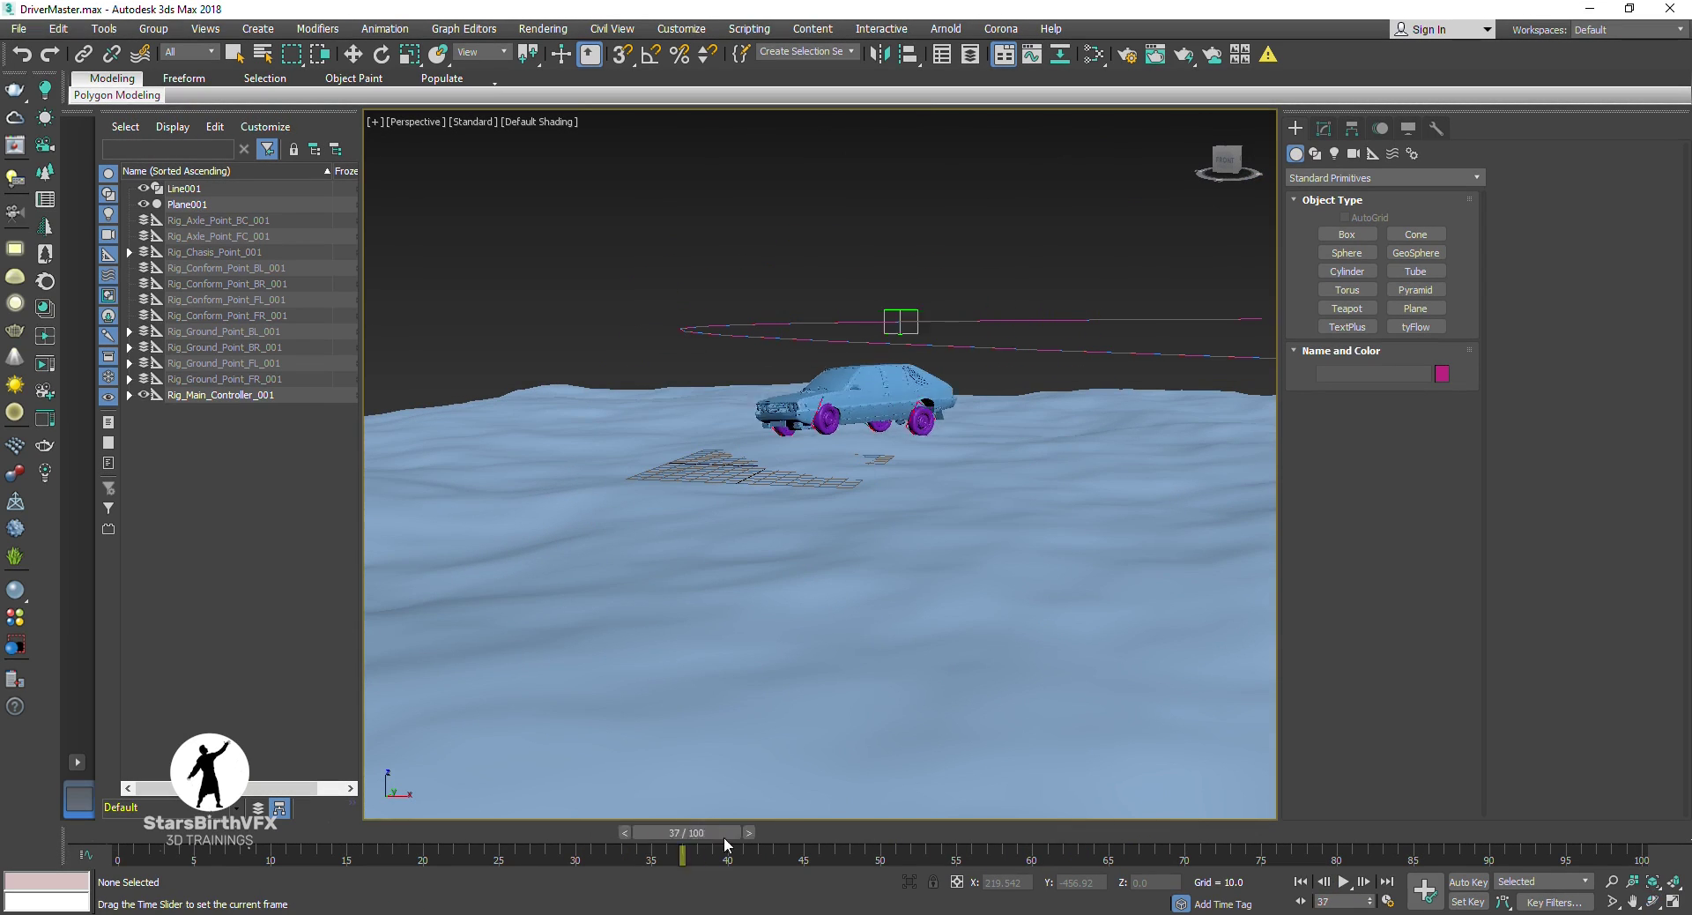
click(1348, 883)
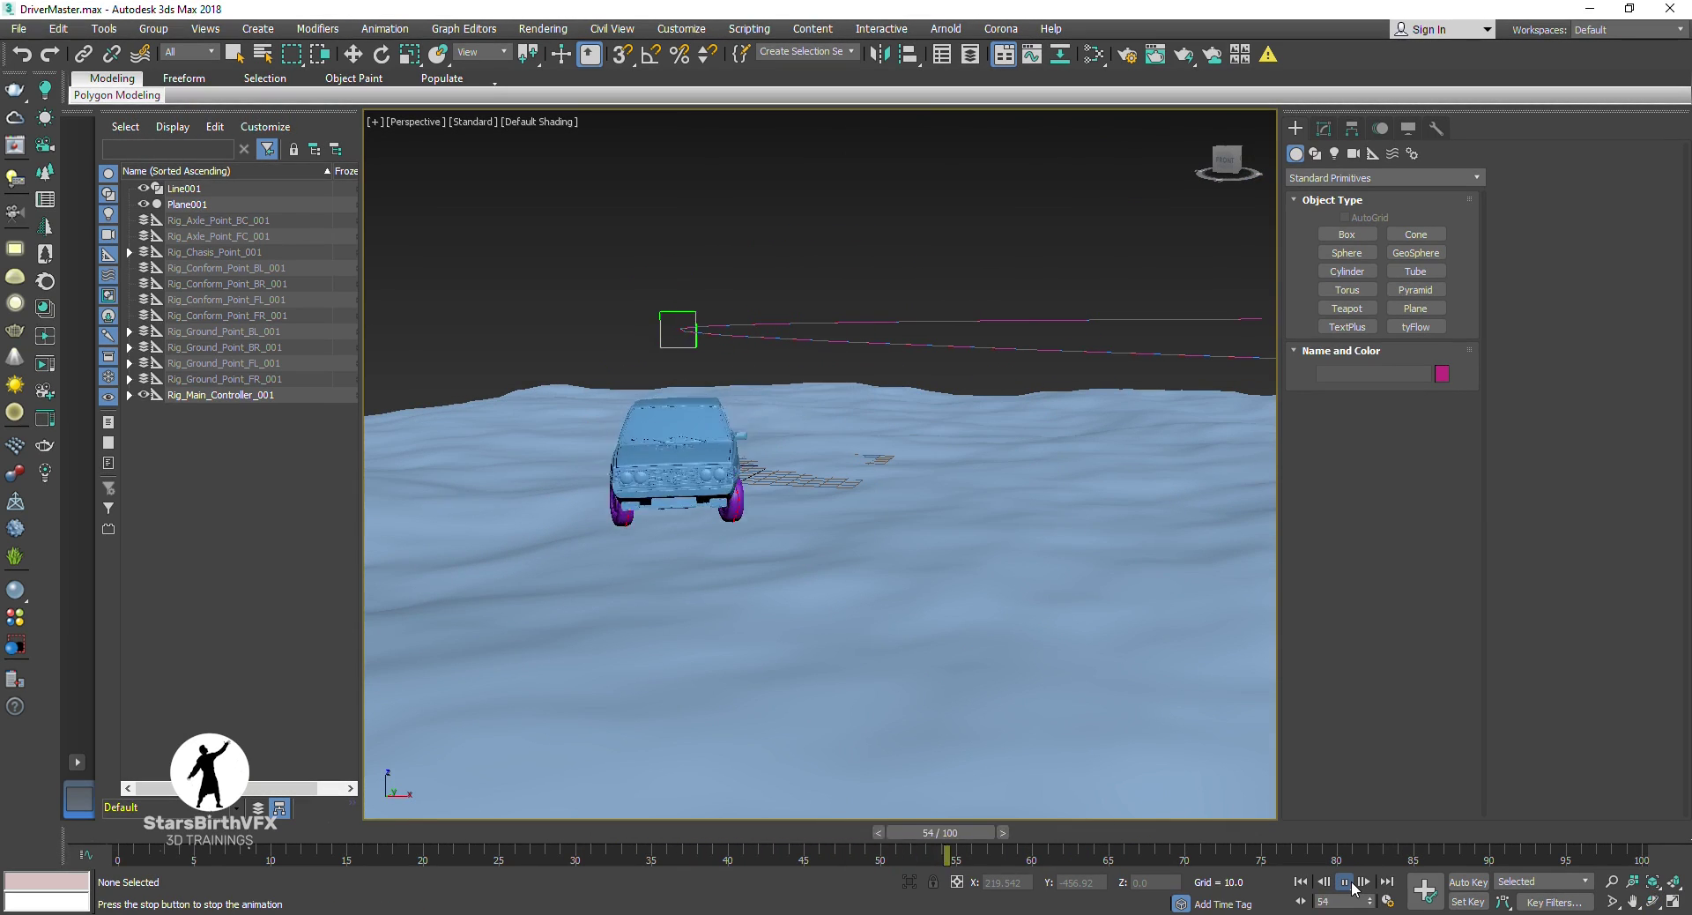
click(1346, 882)
mouse_move(793, 494)
alt+middle_down()
mouse_move(849, 508)
mouse_move(843, 536)
alt+middle_up()
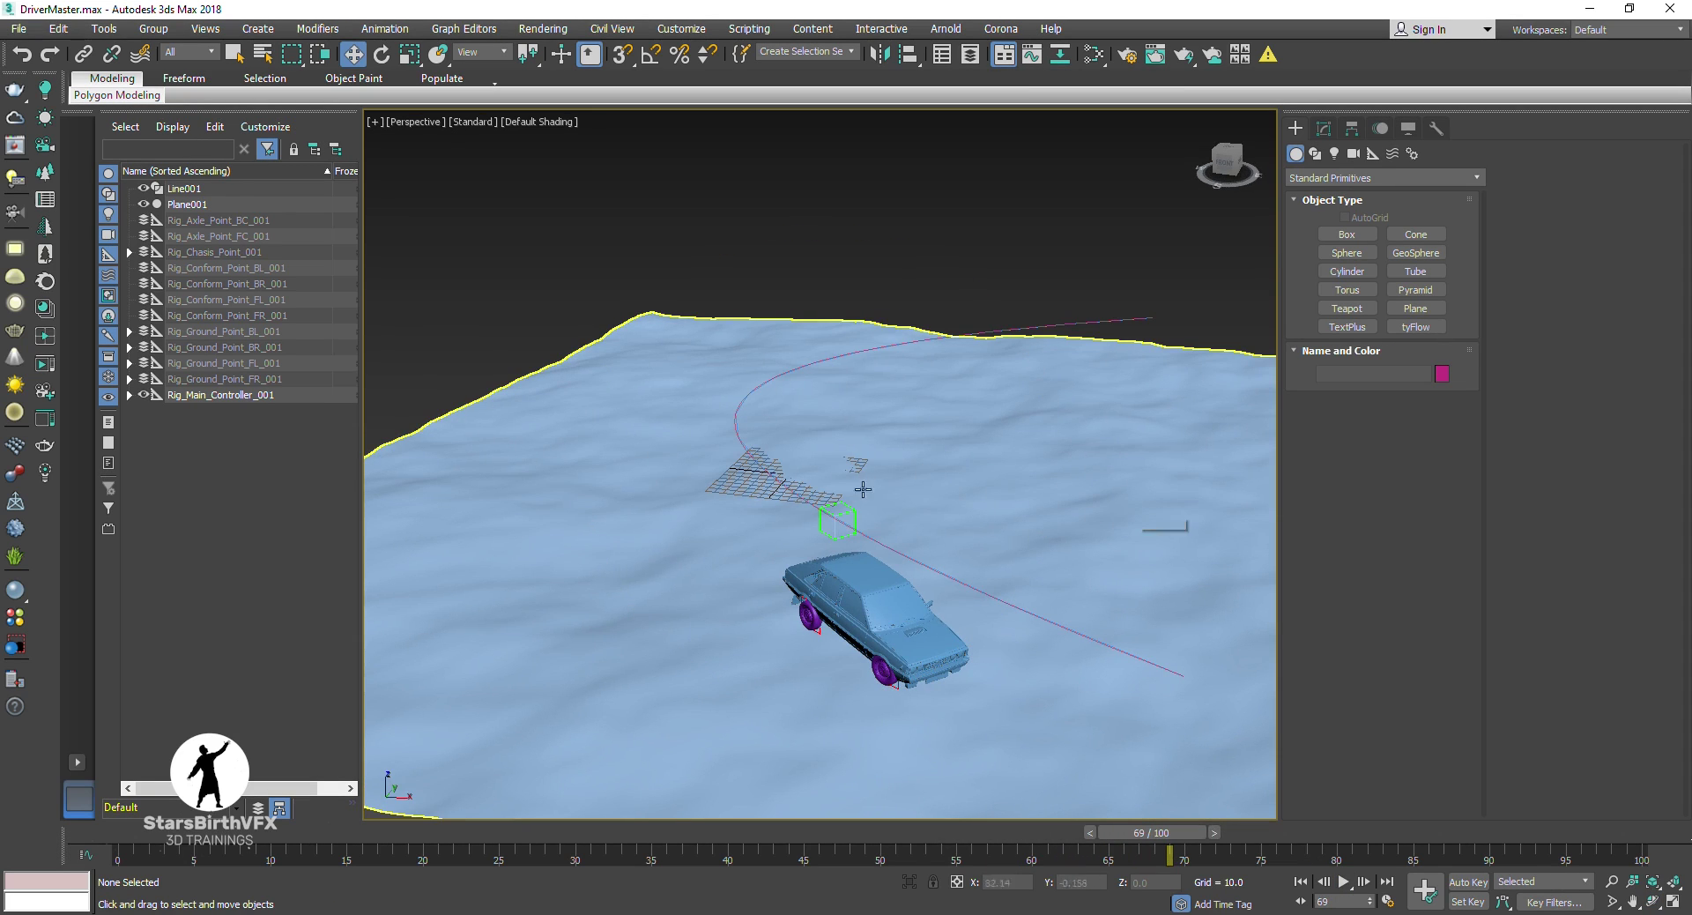
click(842, 516)
click(1323, 129)
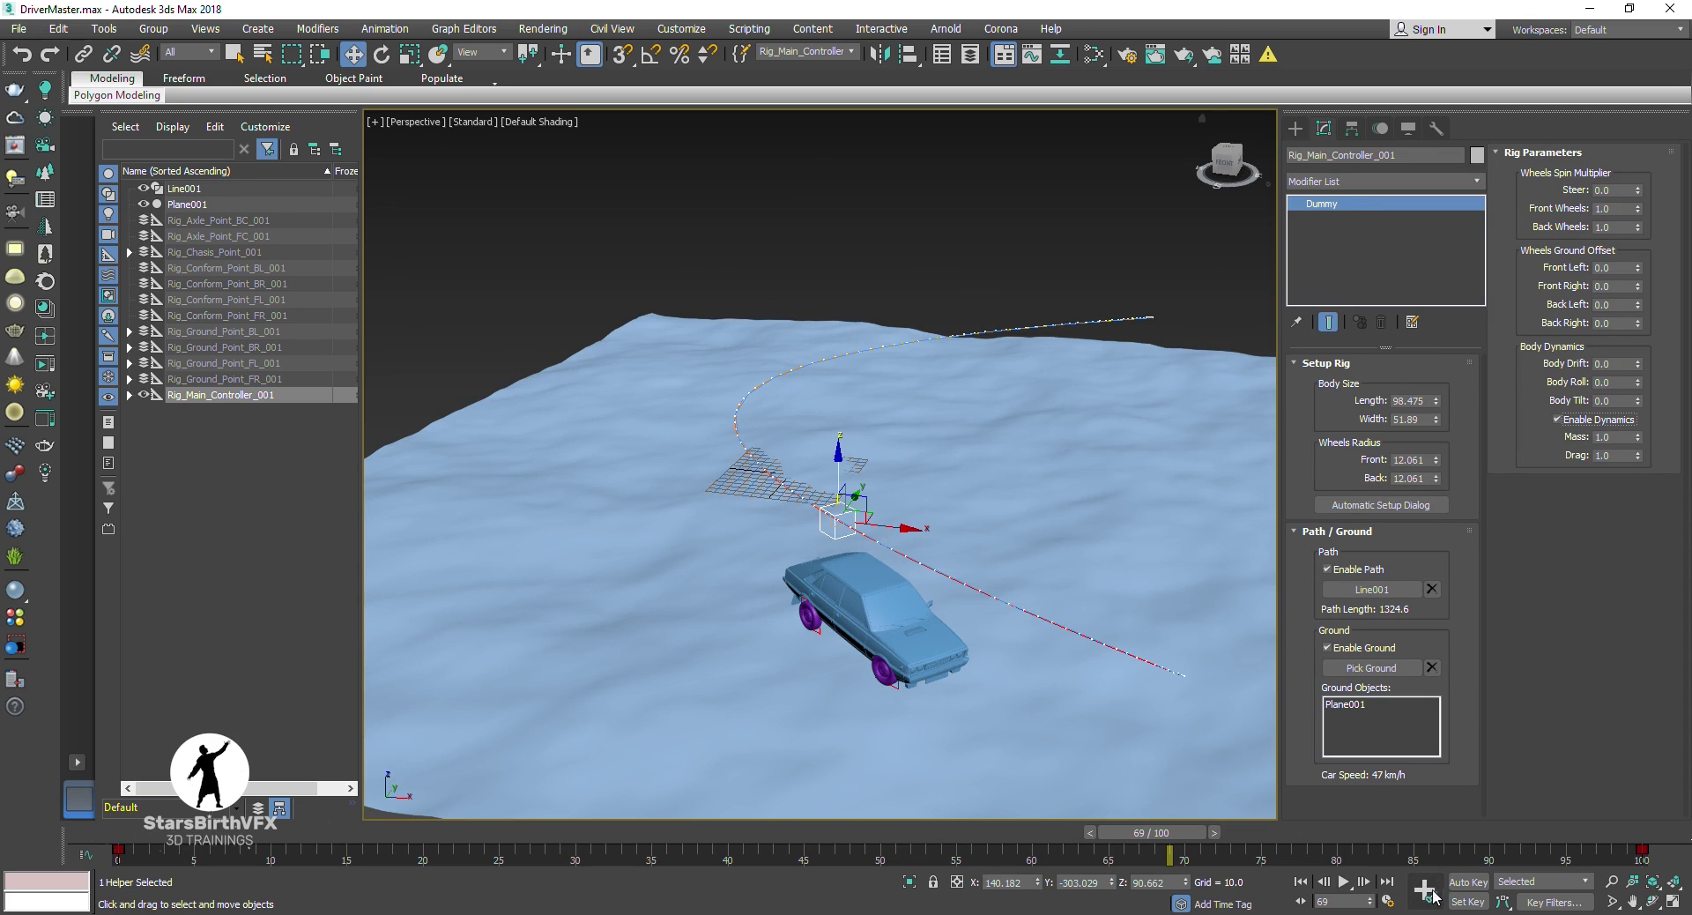
Step: Play the car's drive over the terrain, stop it, and rewind to frame 56
click(1342, 882)
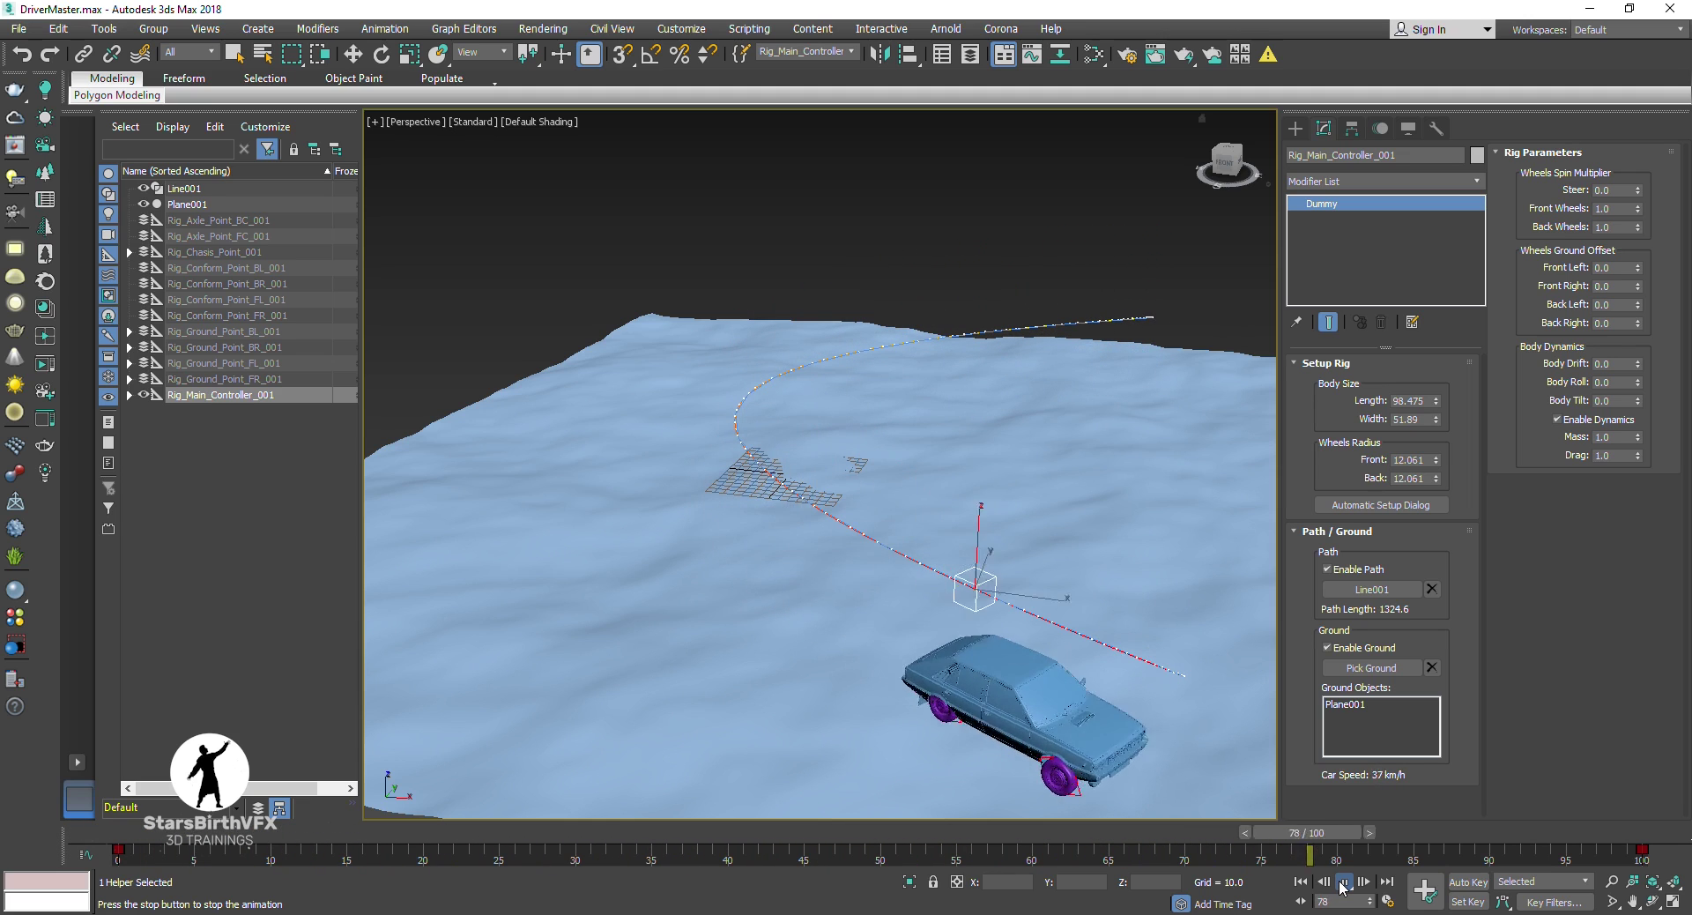
click(1343, 882)
drag(1112, 852, 969, 832)
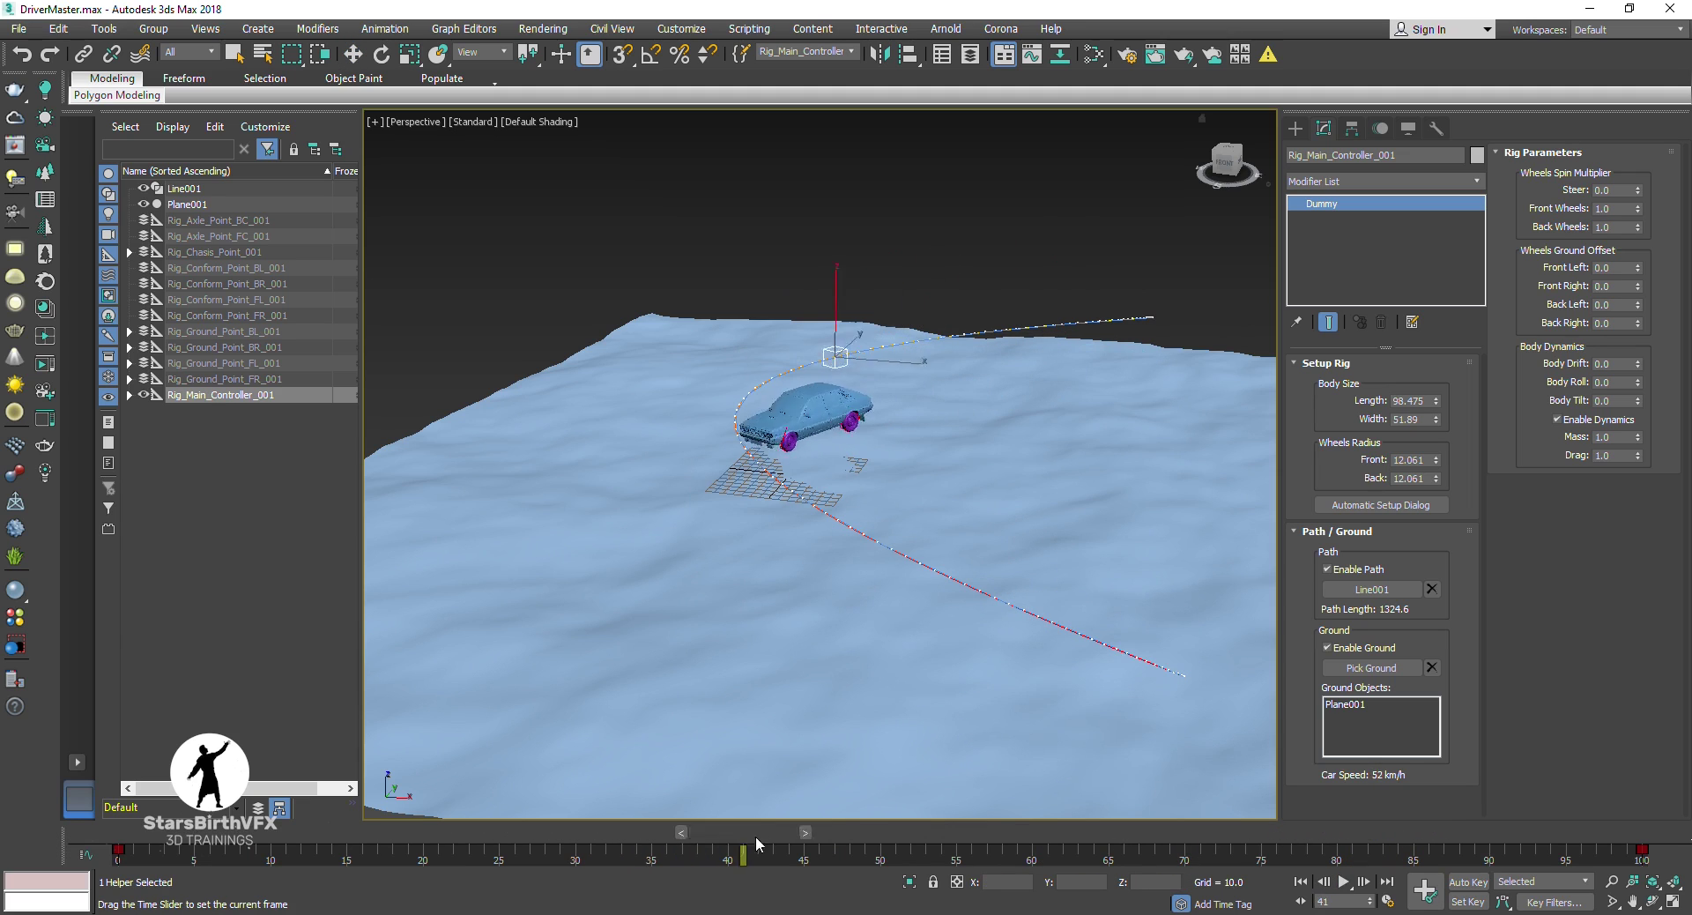
click(421, 120)
Step: Change the perspective viewport from Default Shading to Clay shading
click(375, 122)
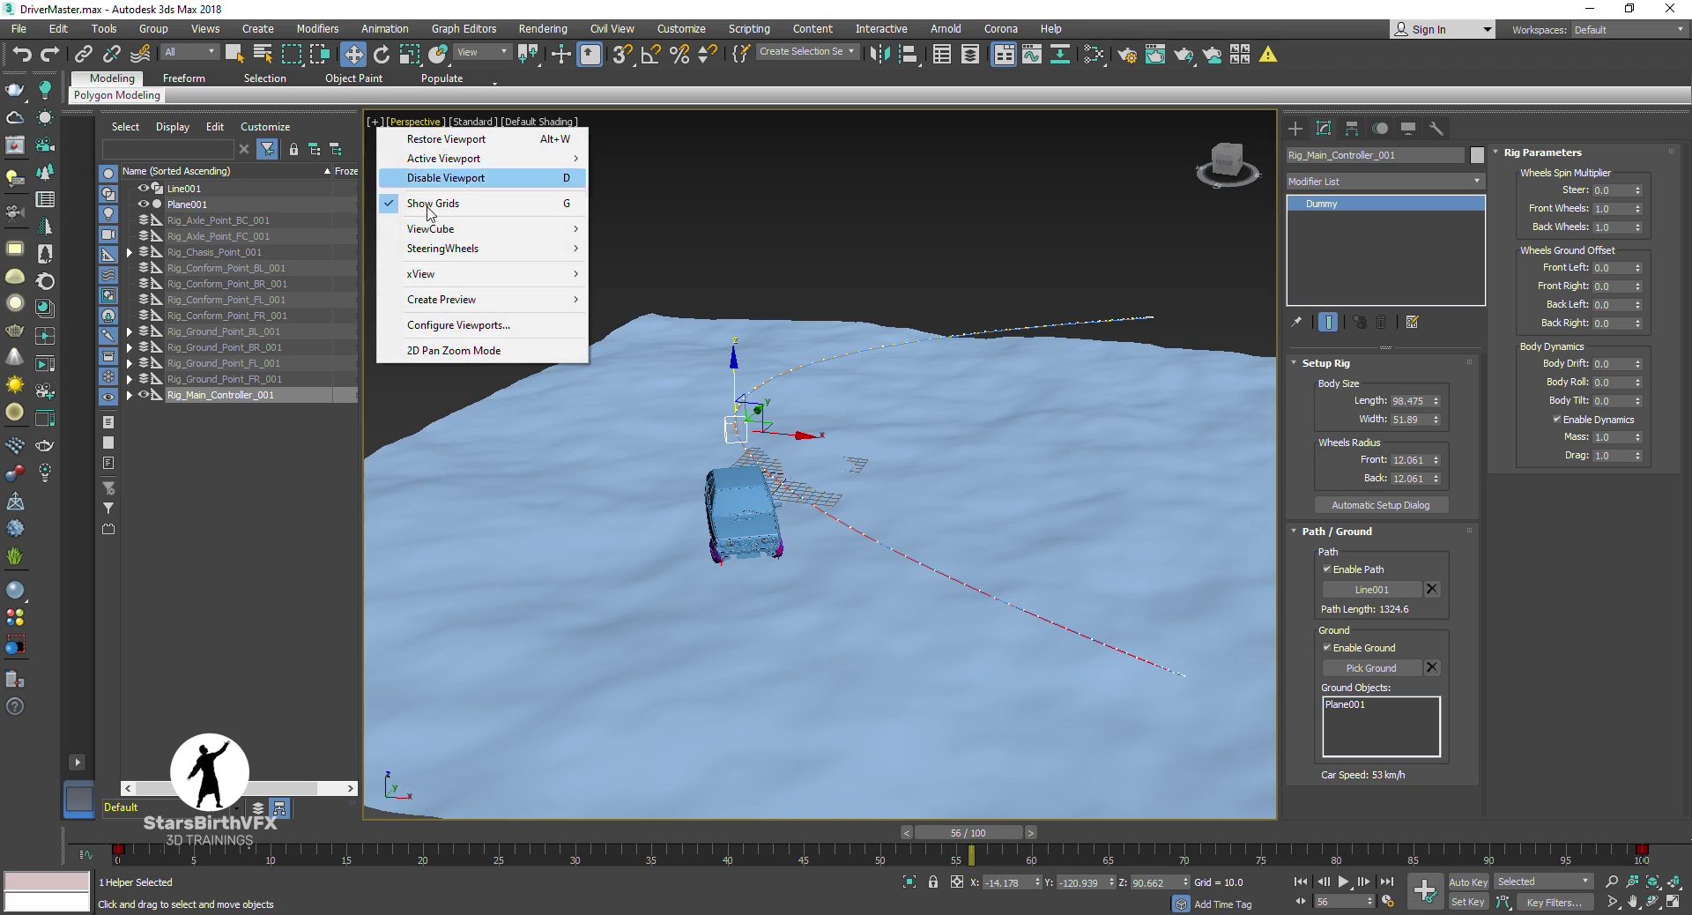
click(467, 121)
click(537, 121)
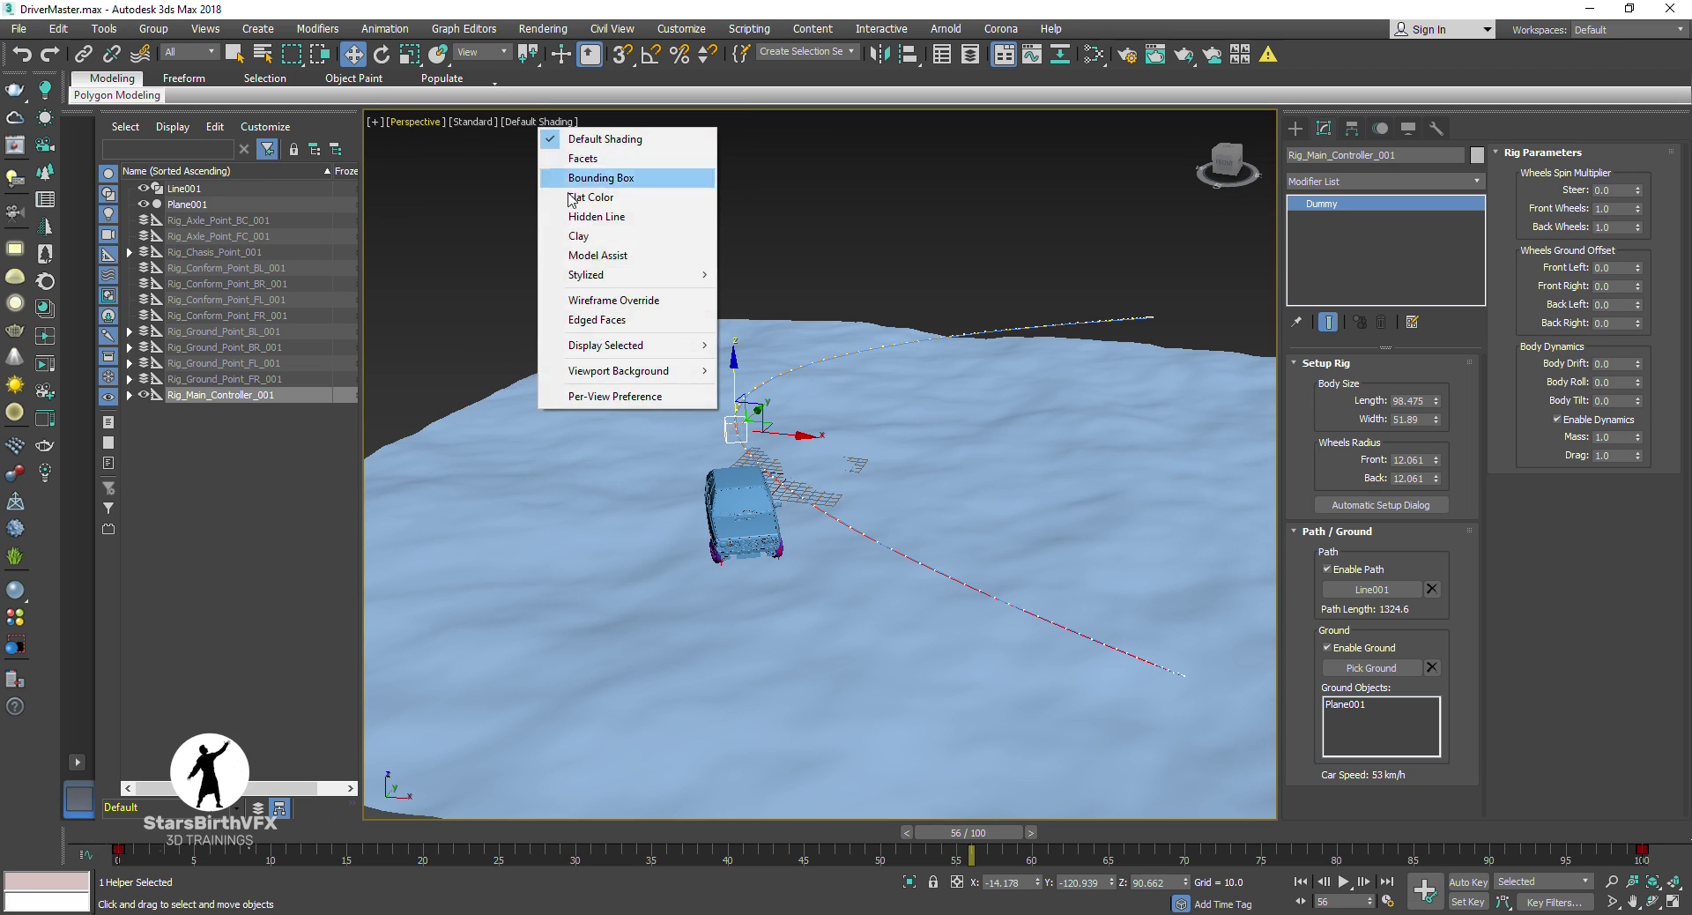
click(581, 237)
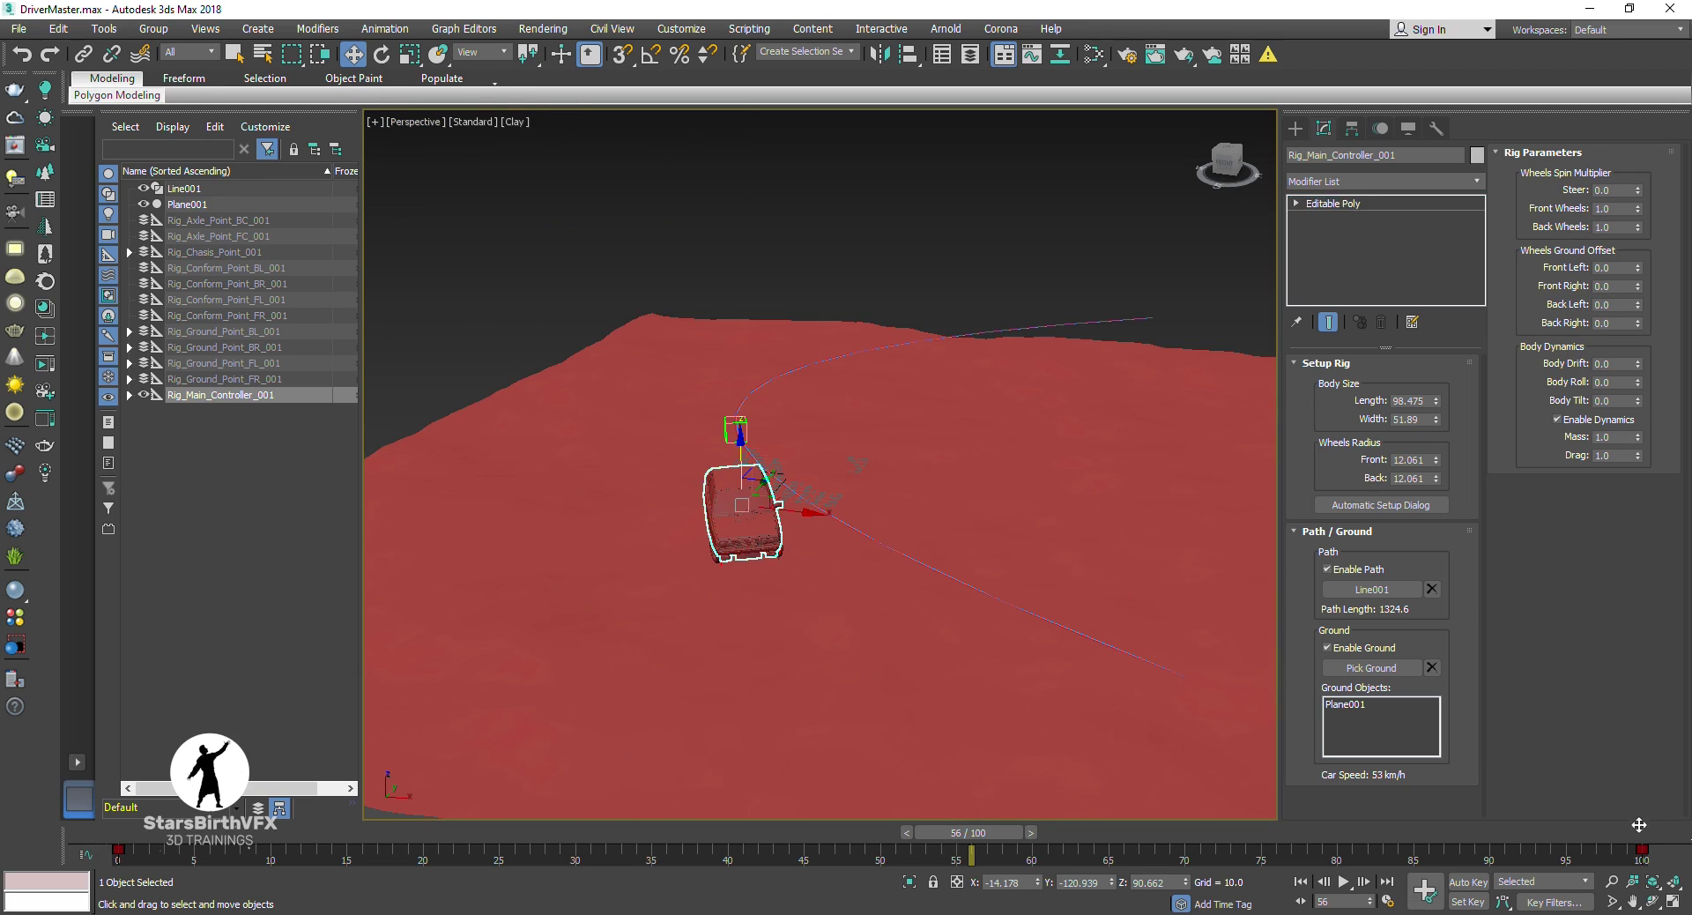